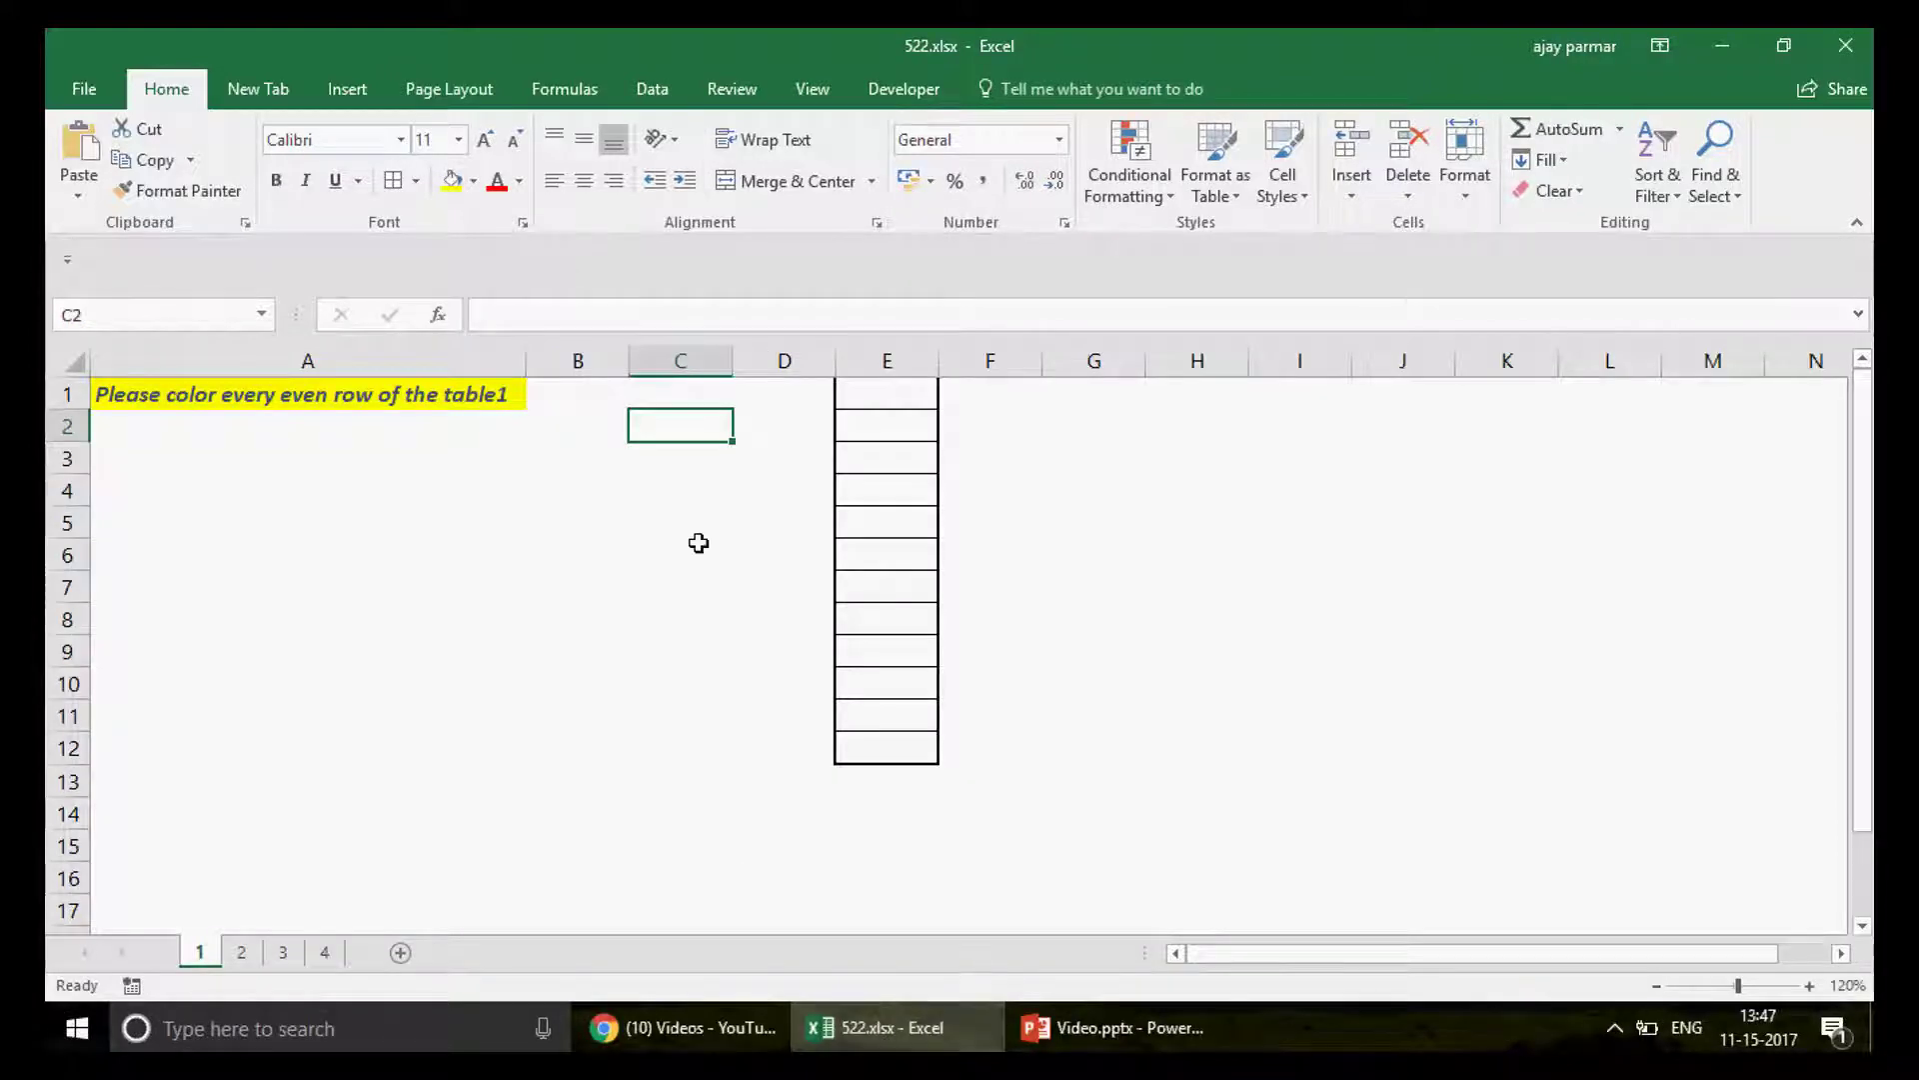
Step: Examine the colouring task in A1 and the even-numbered cells of the bordered table in E1:E12
click(236, 396)
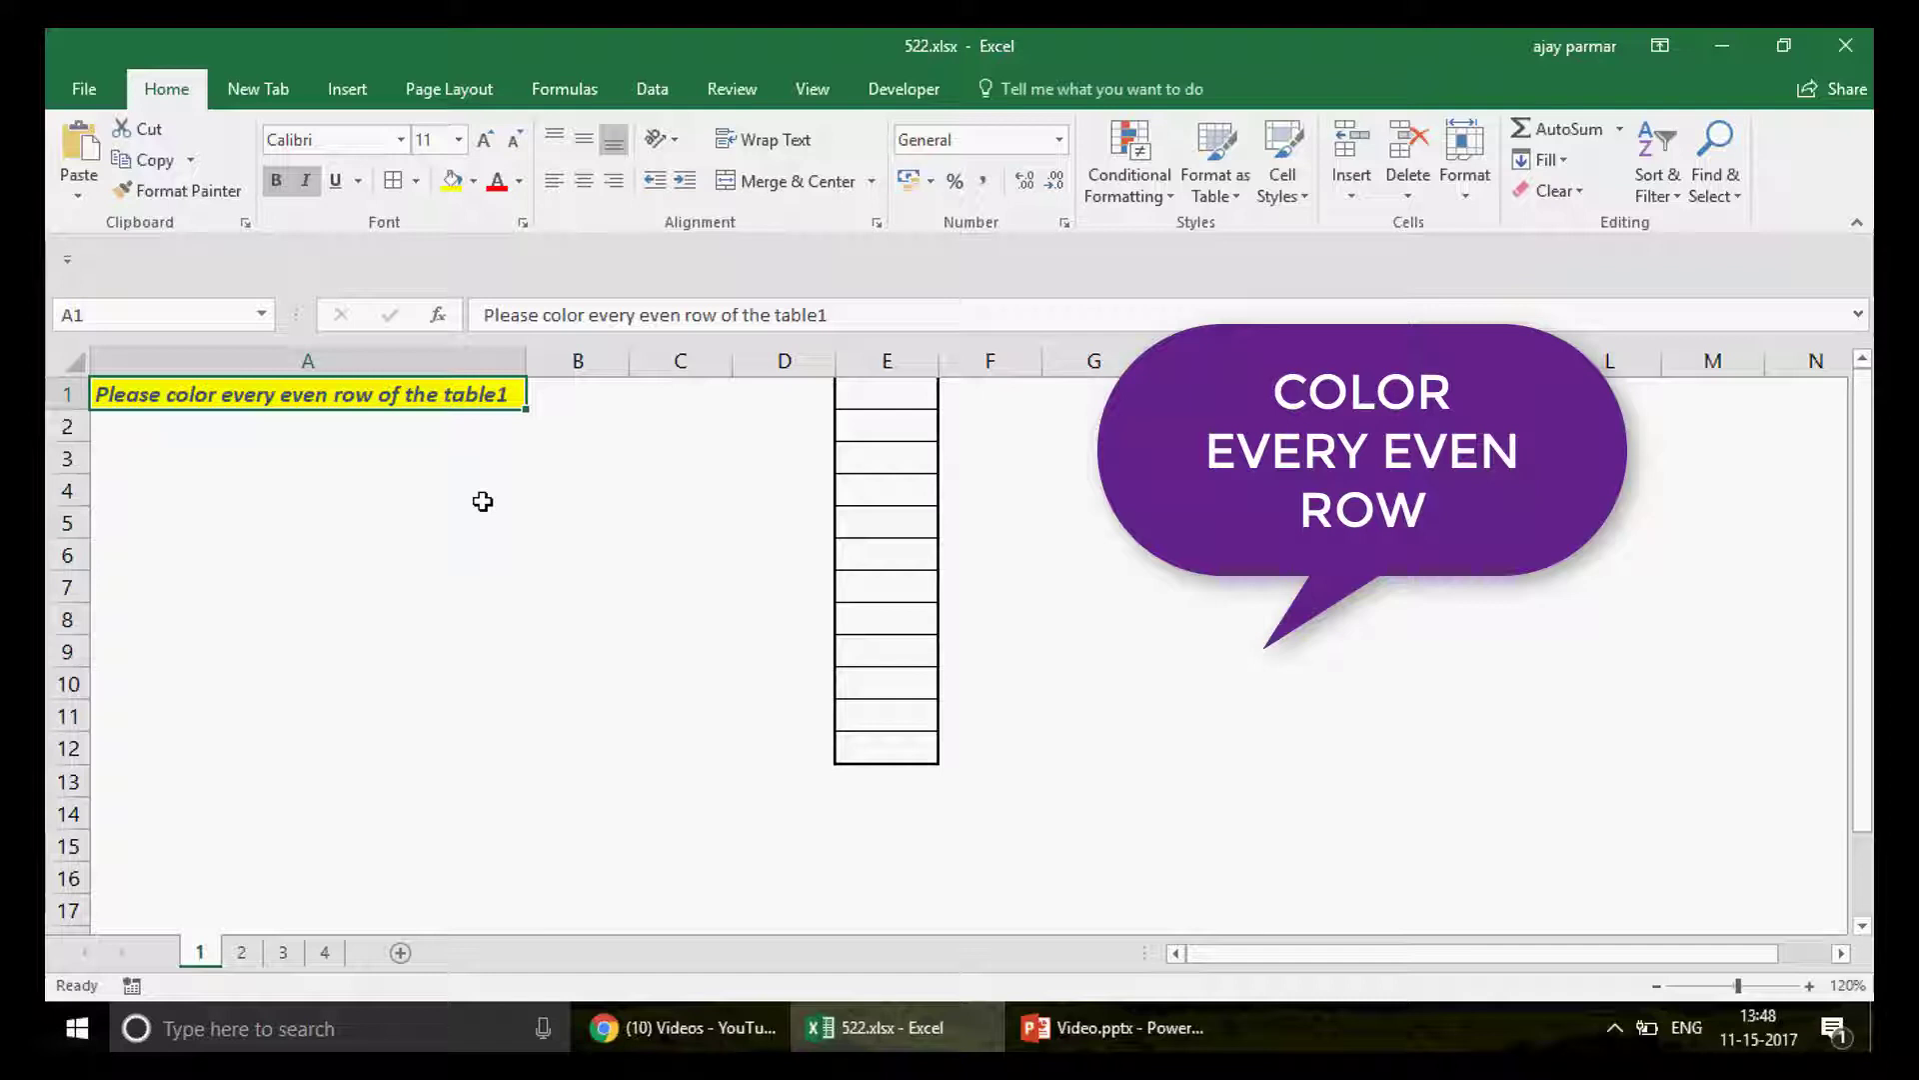
click(879, 391)
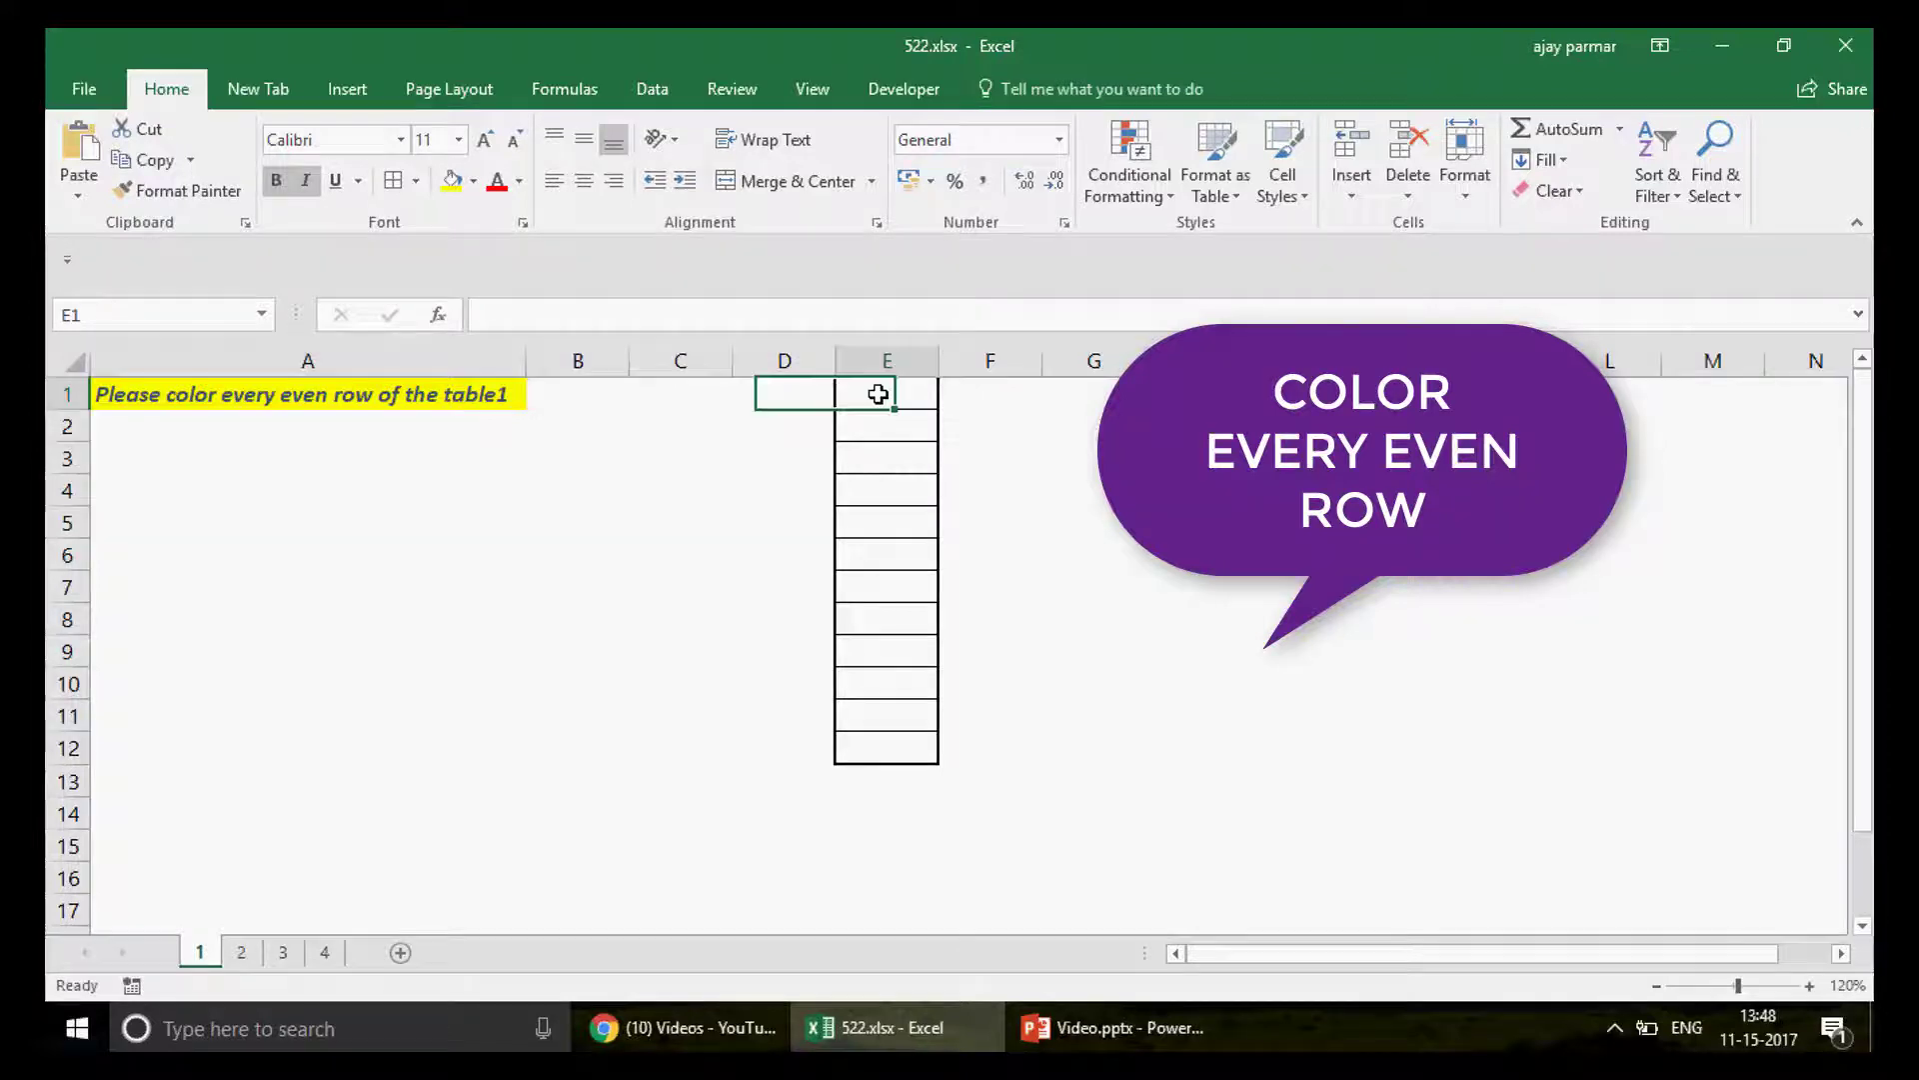
shift+click(892, 741)
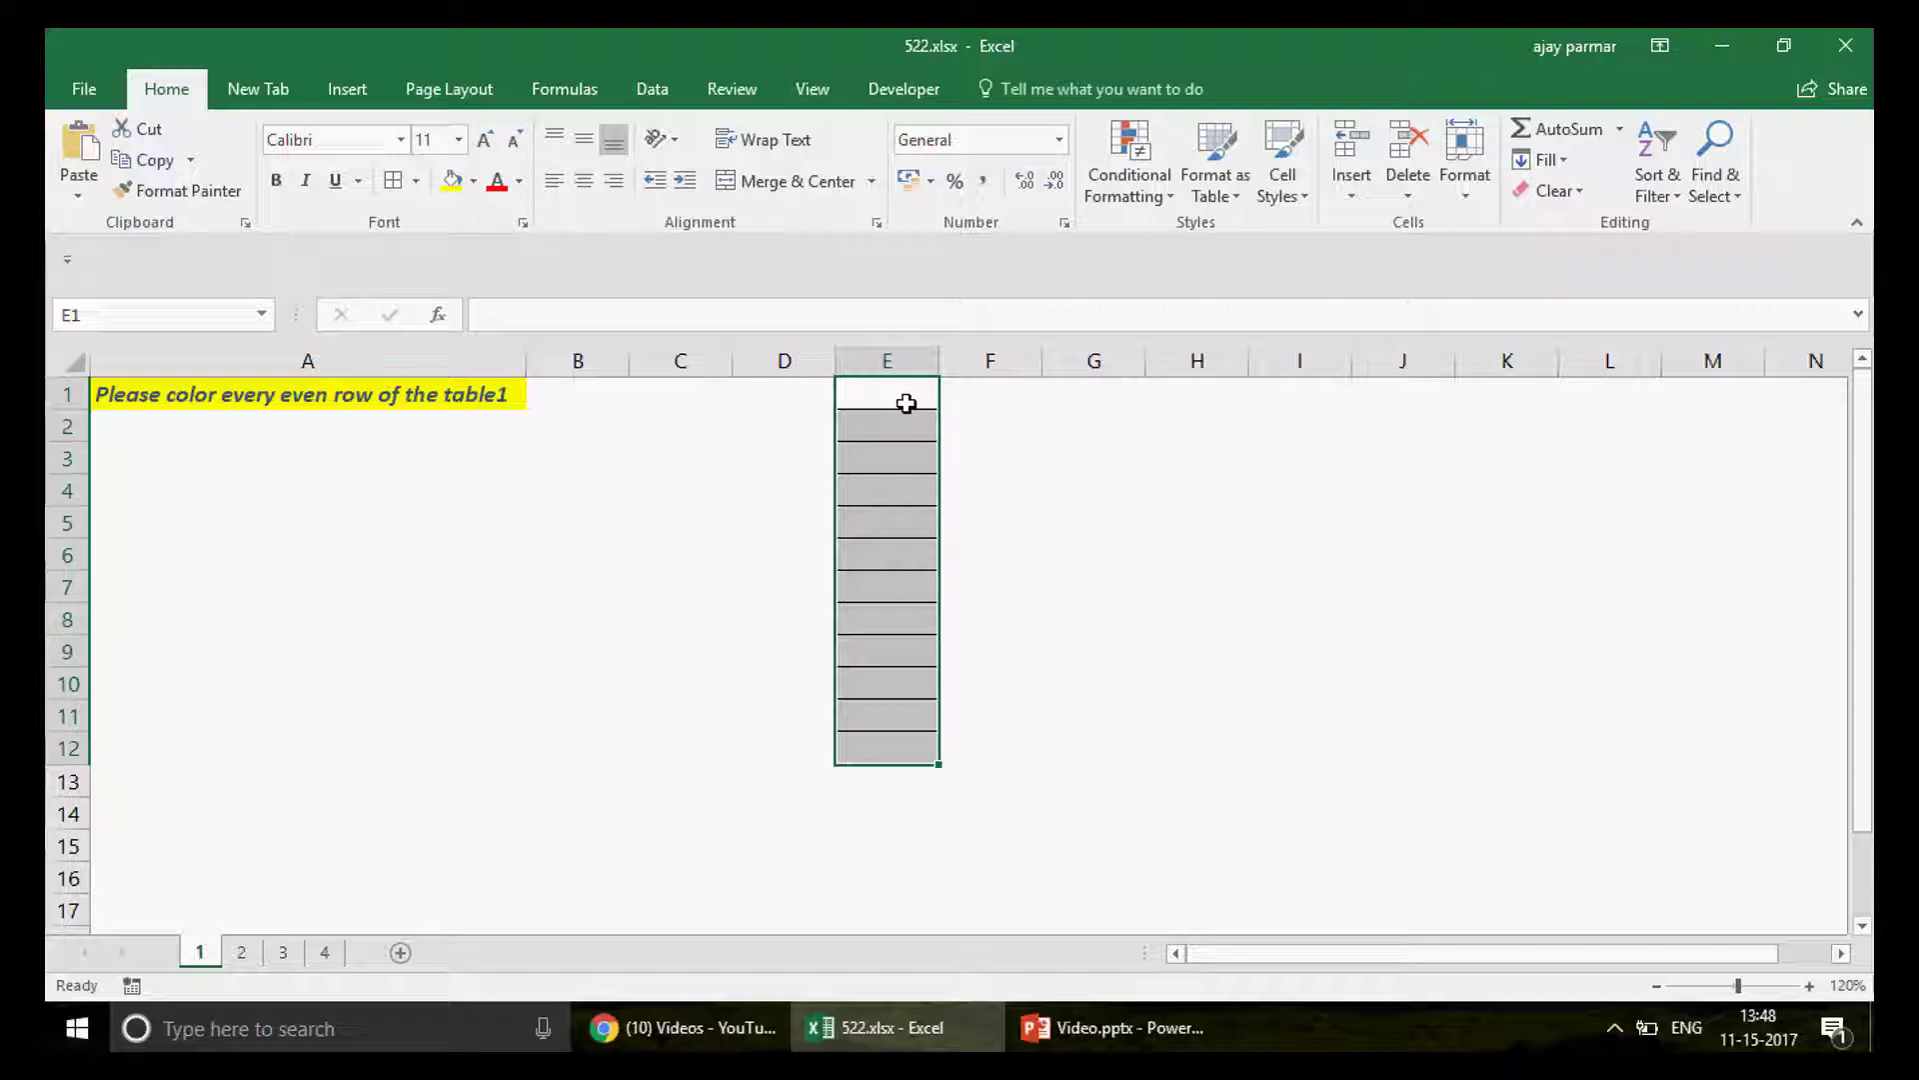
click(904, 423)
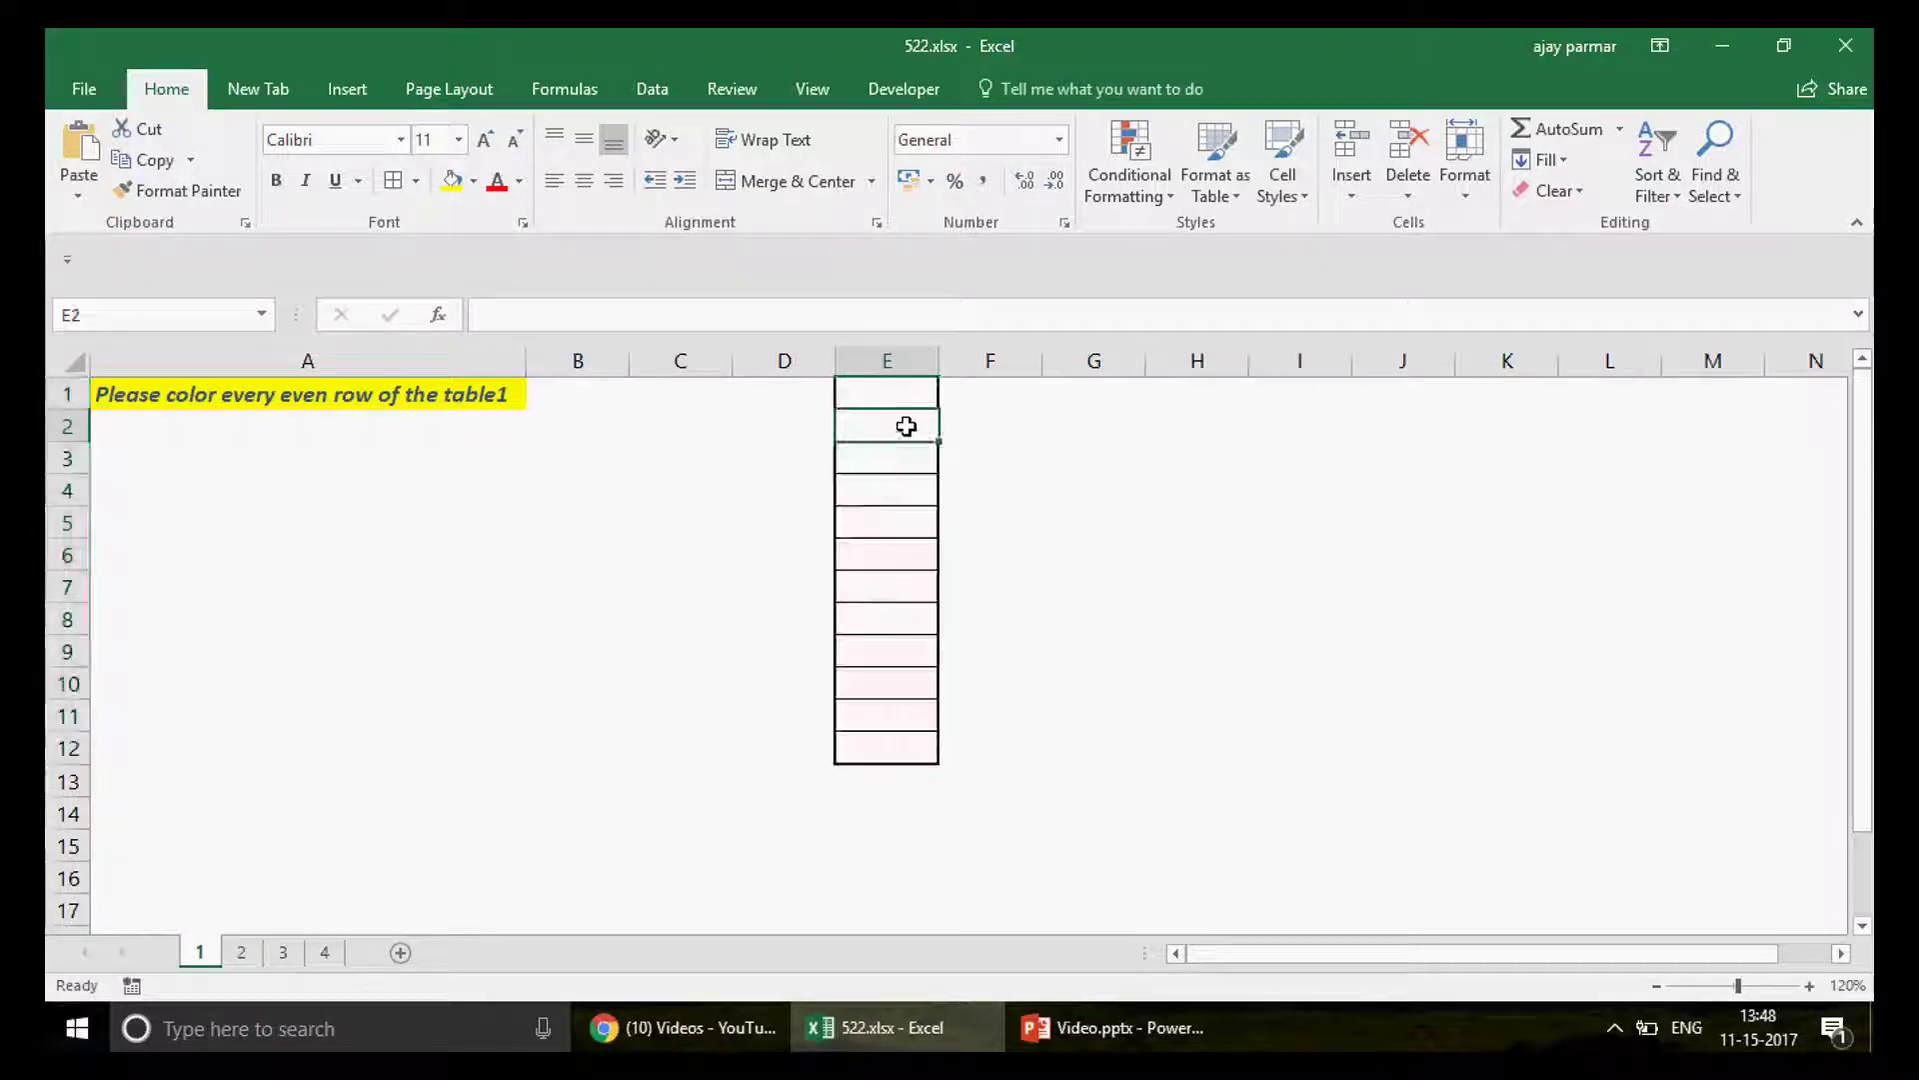
click(892, 493)
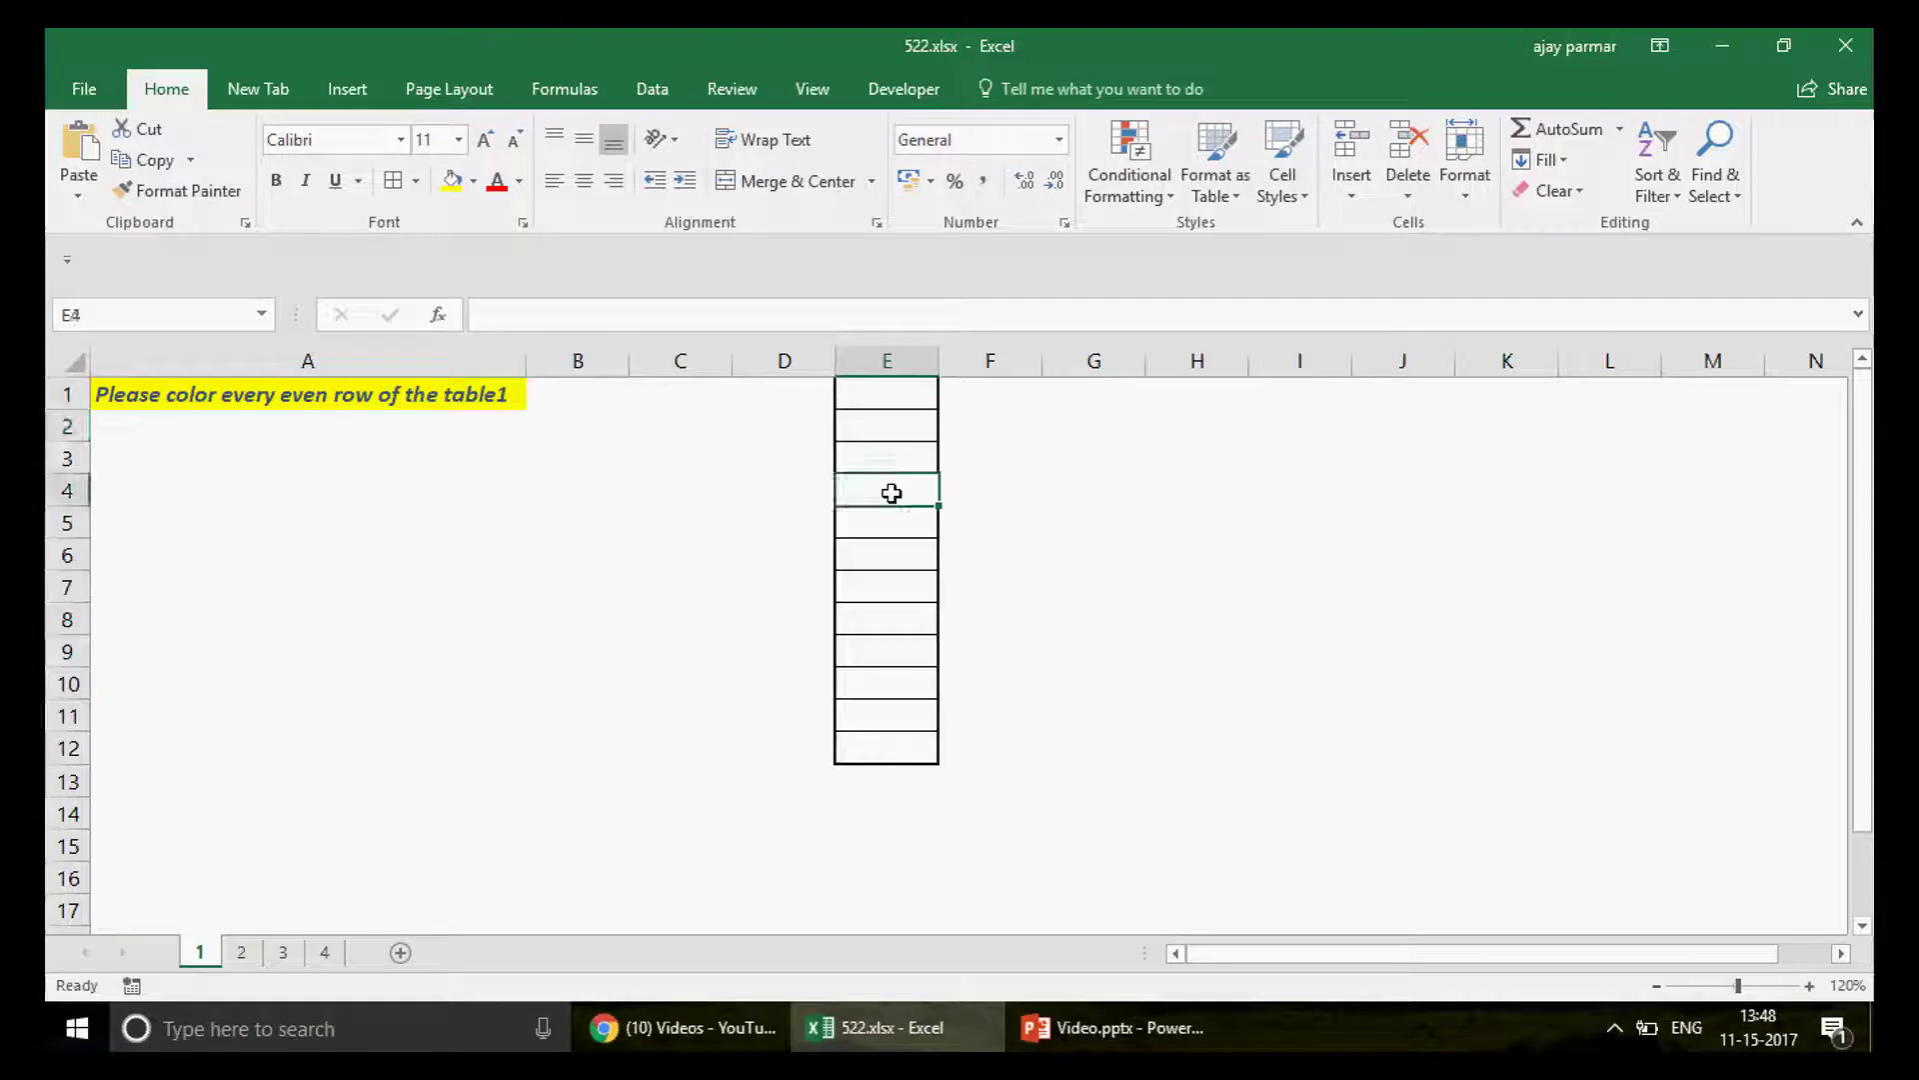
click(899, 557)
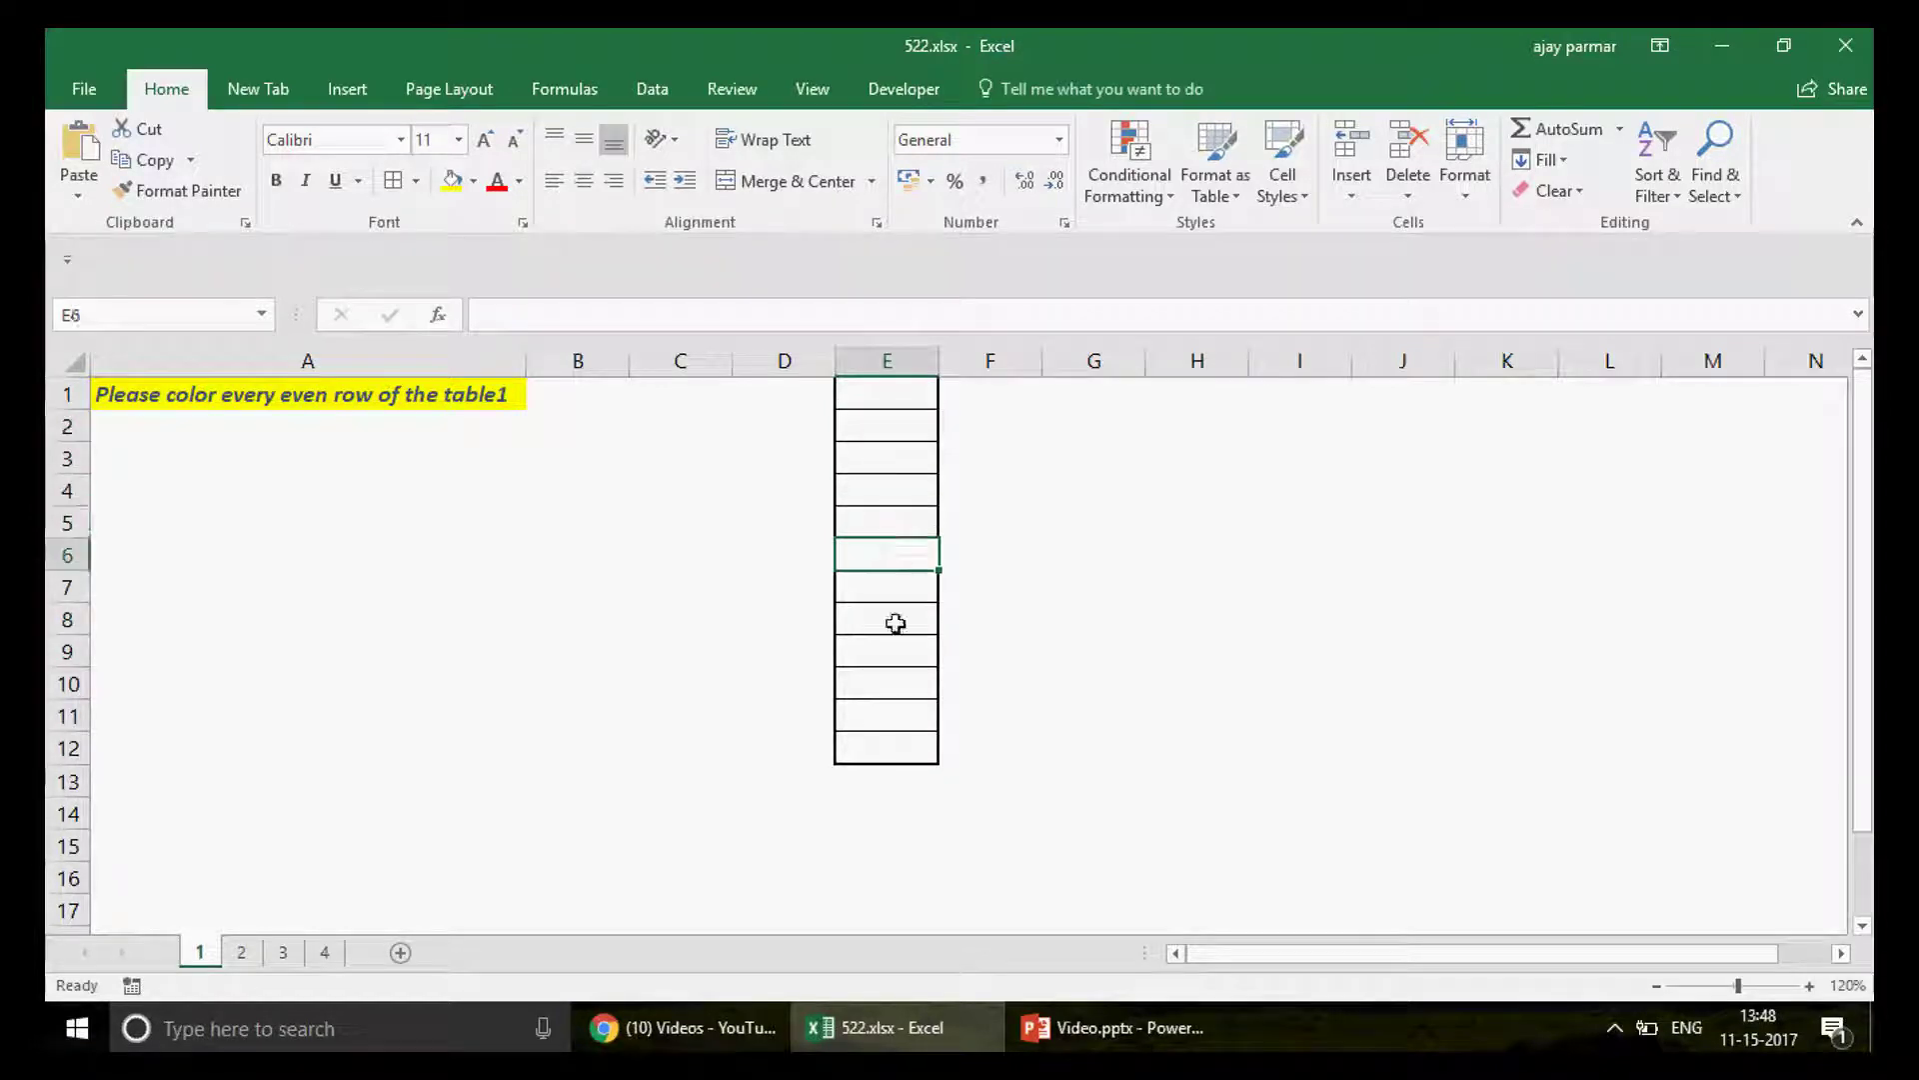
click(895, 623)
click(896, 688)
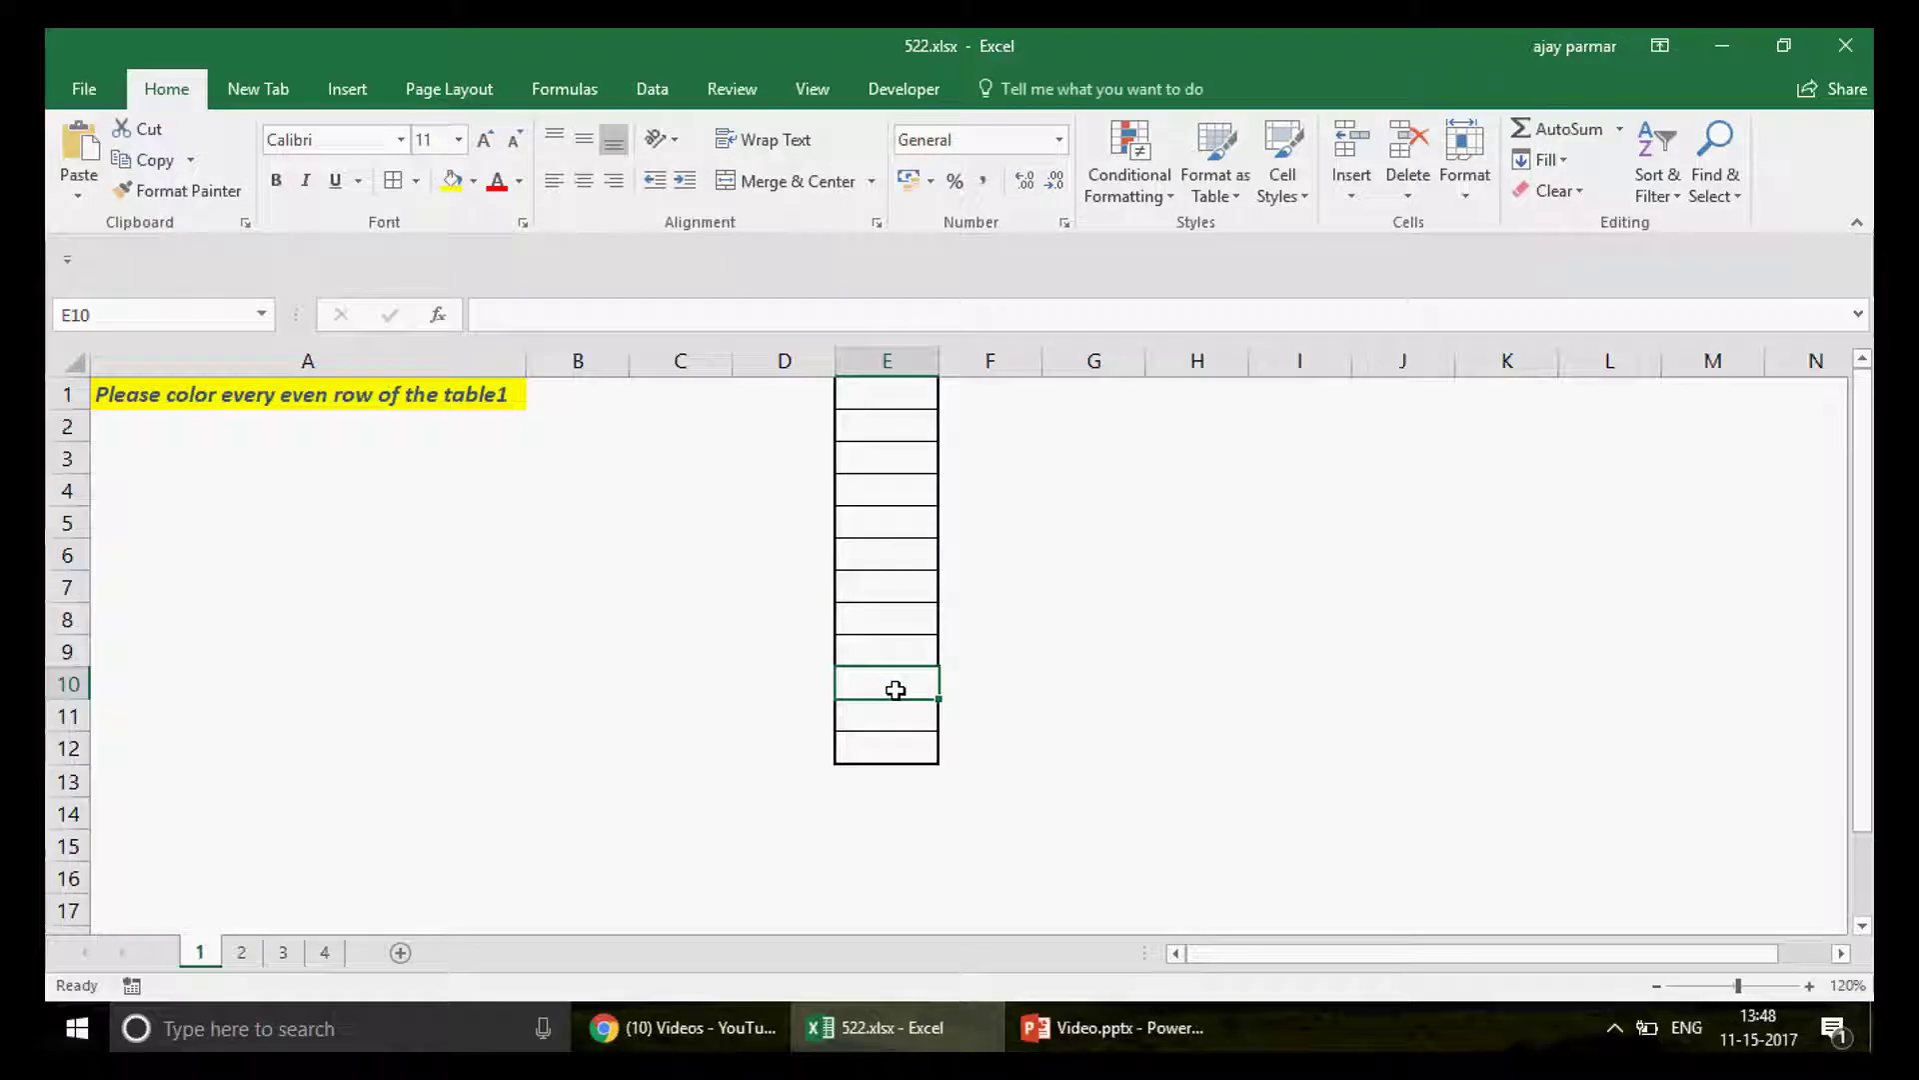
click(893, 388)
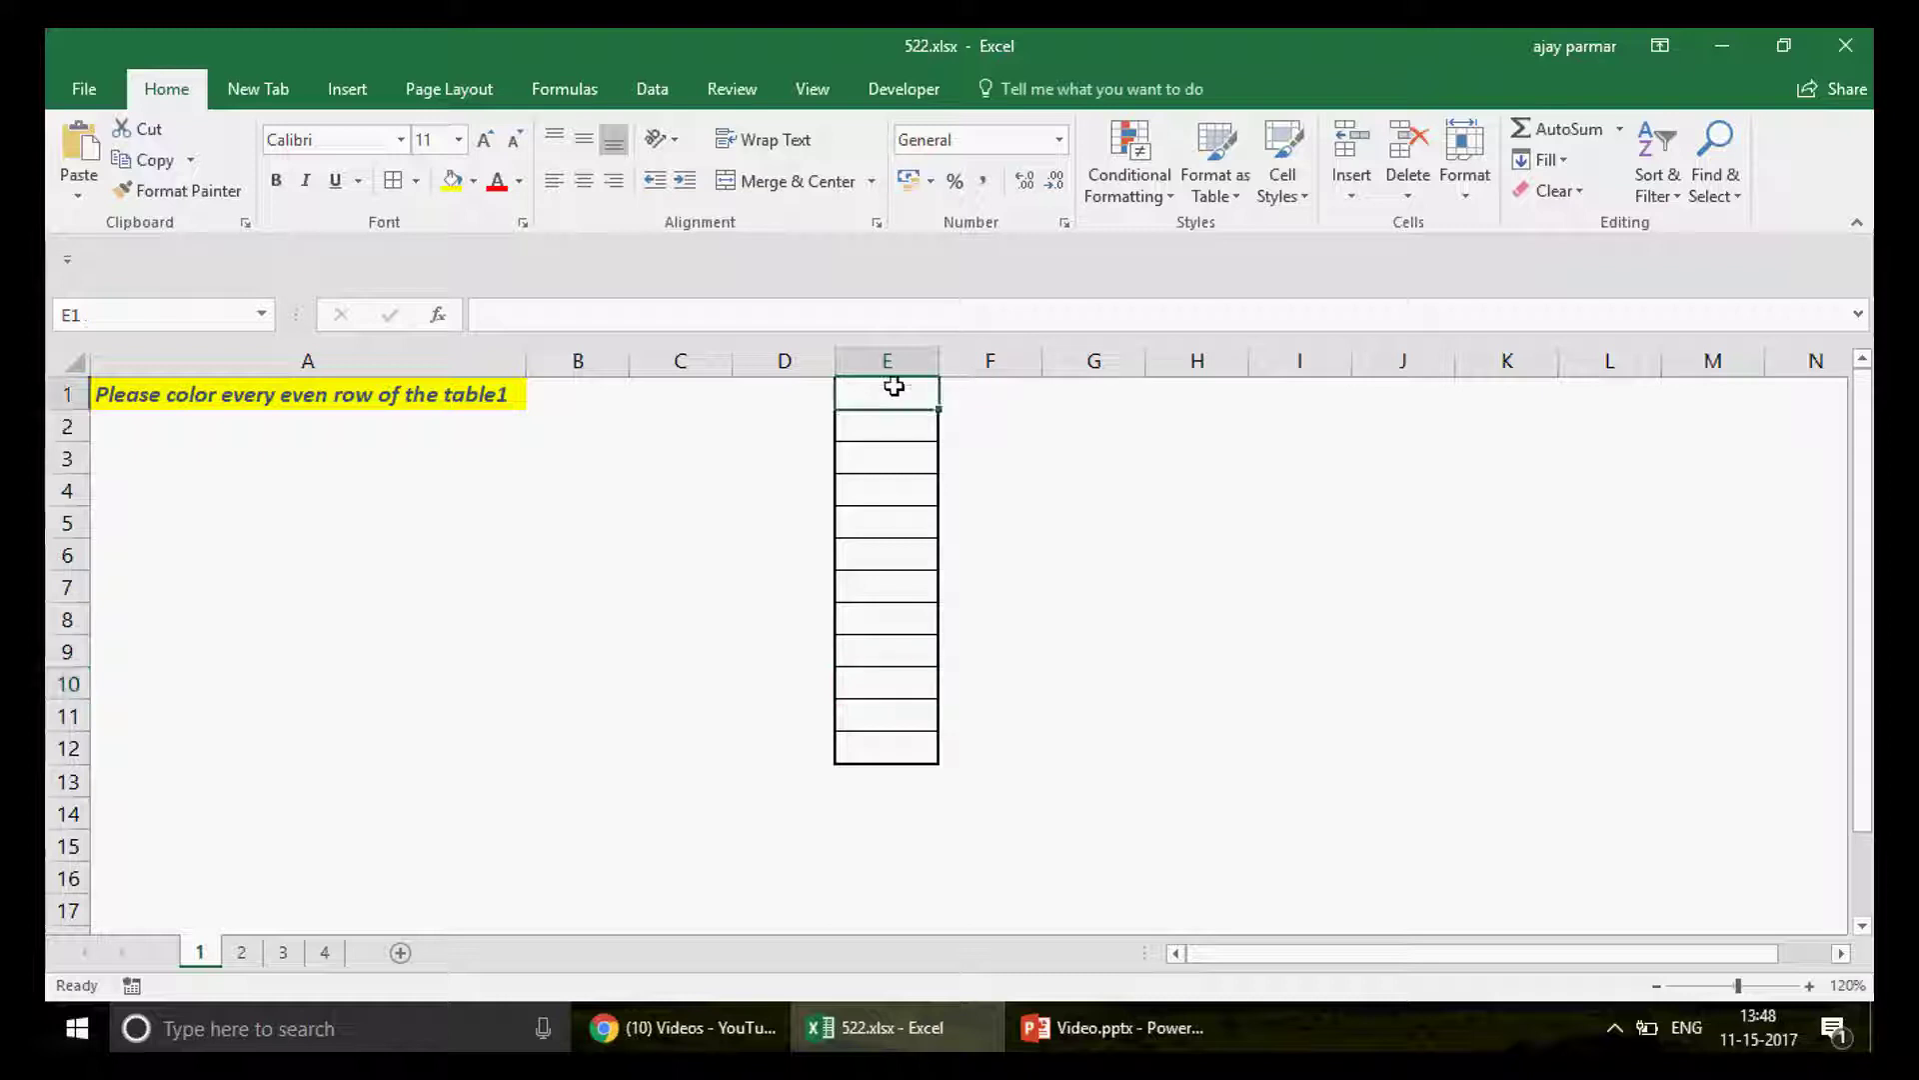
Step: Enter the formula =ROW() in I1 and fill it down through I12
click(1204, 390)
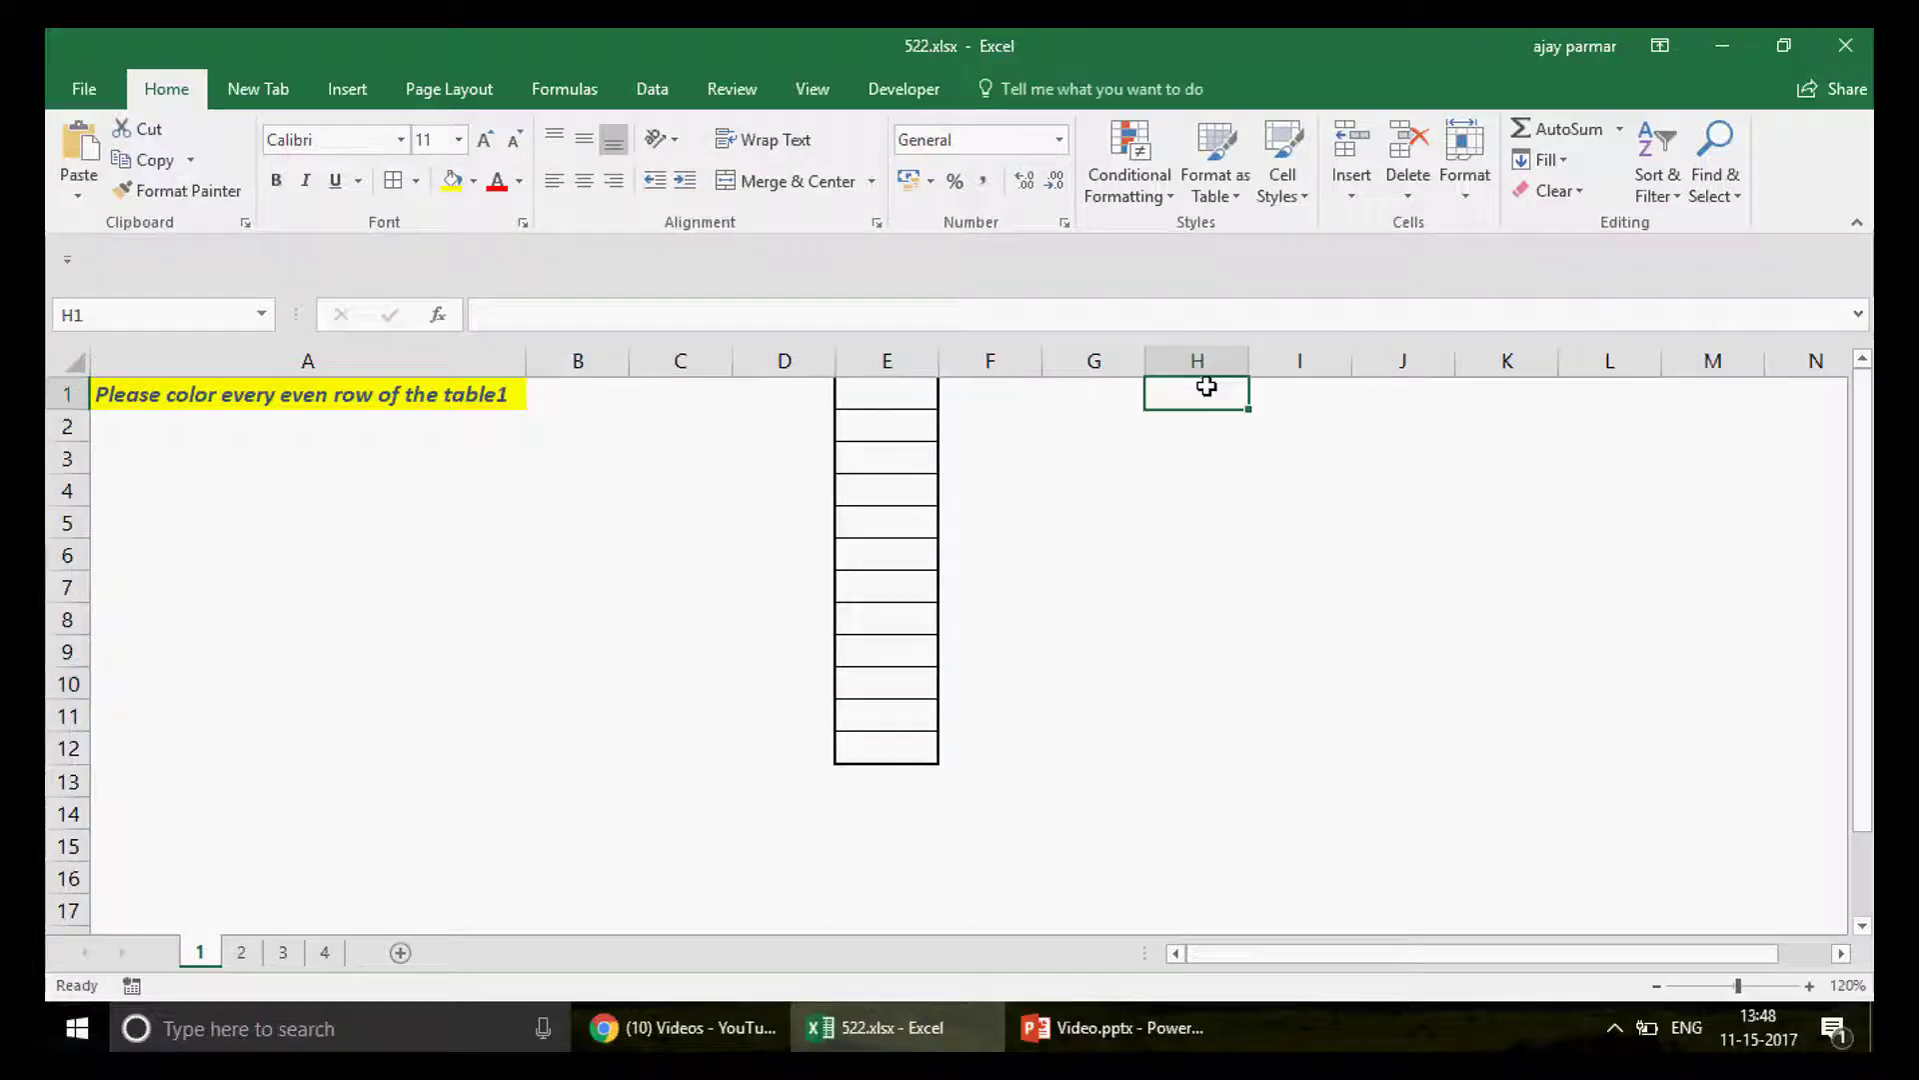
click(1317, 391)
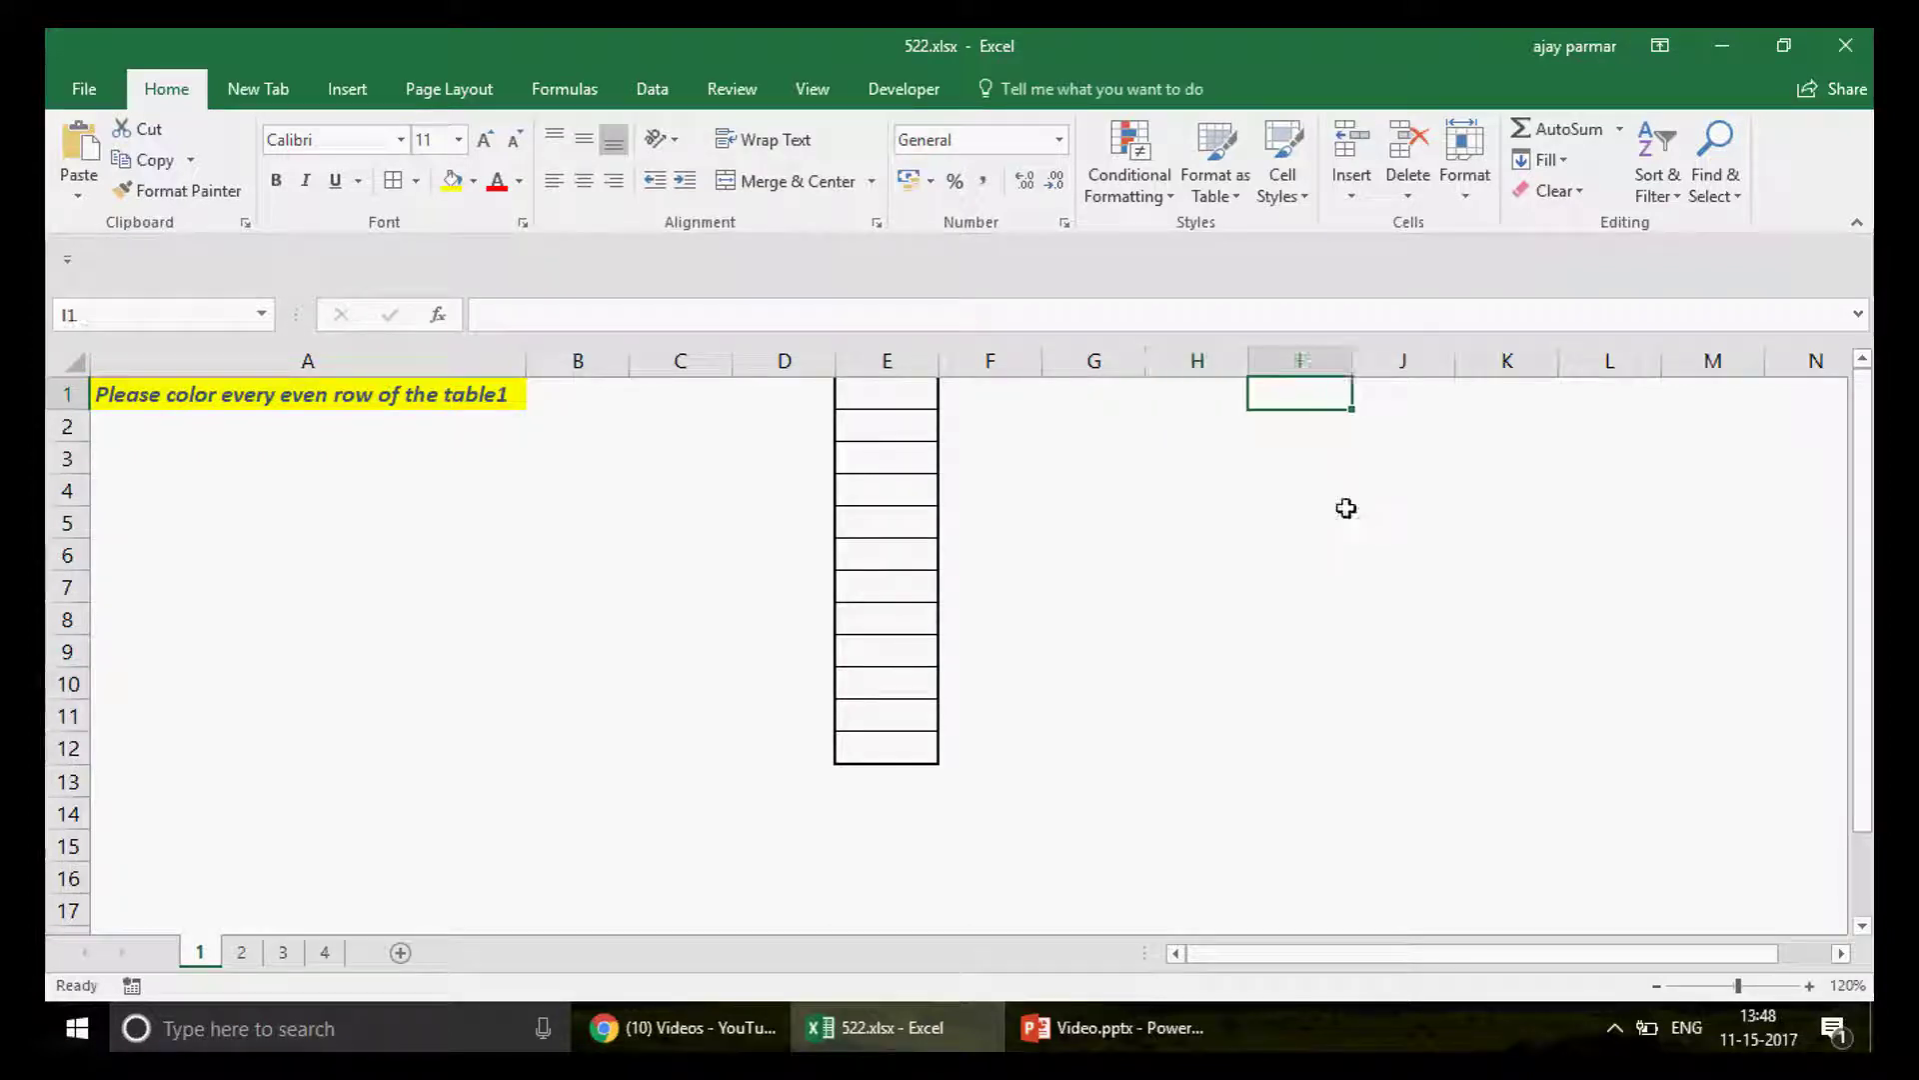
text(=)
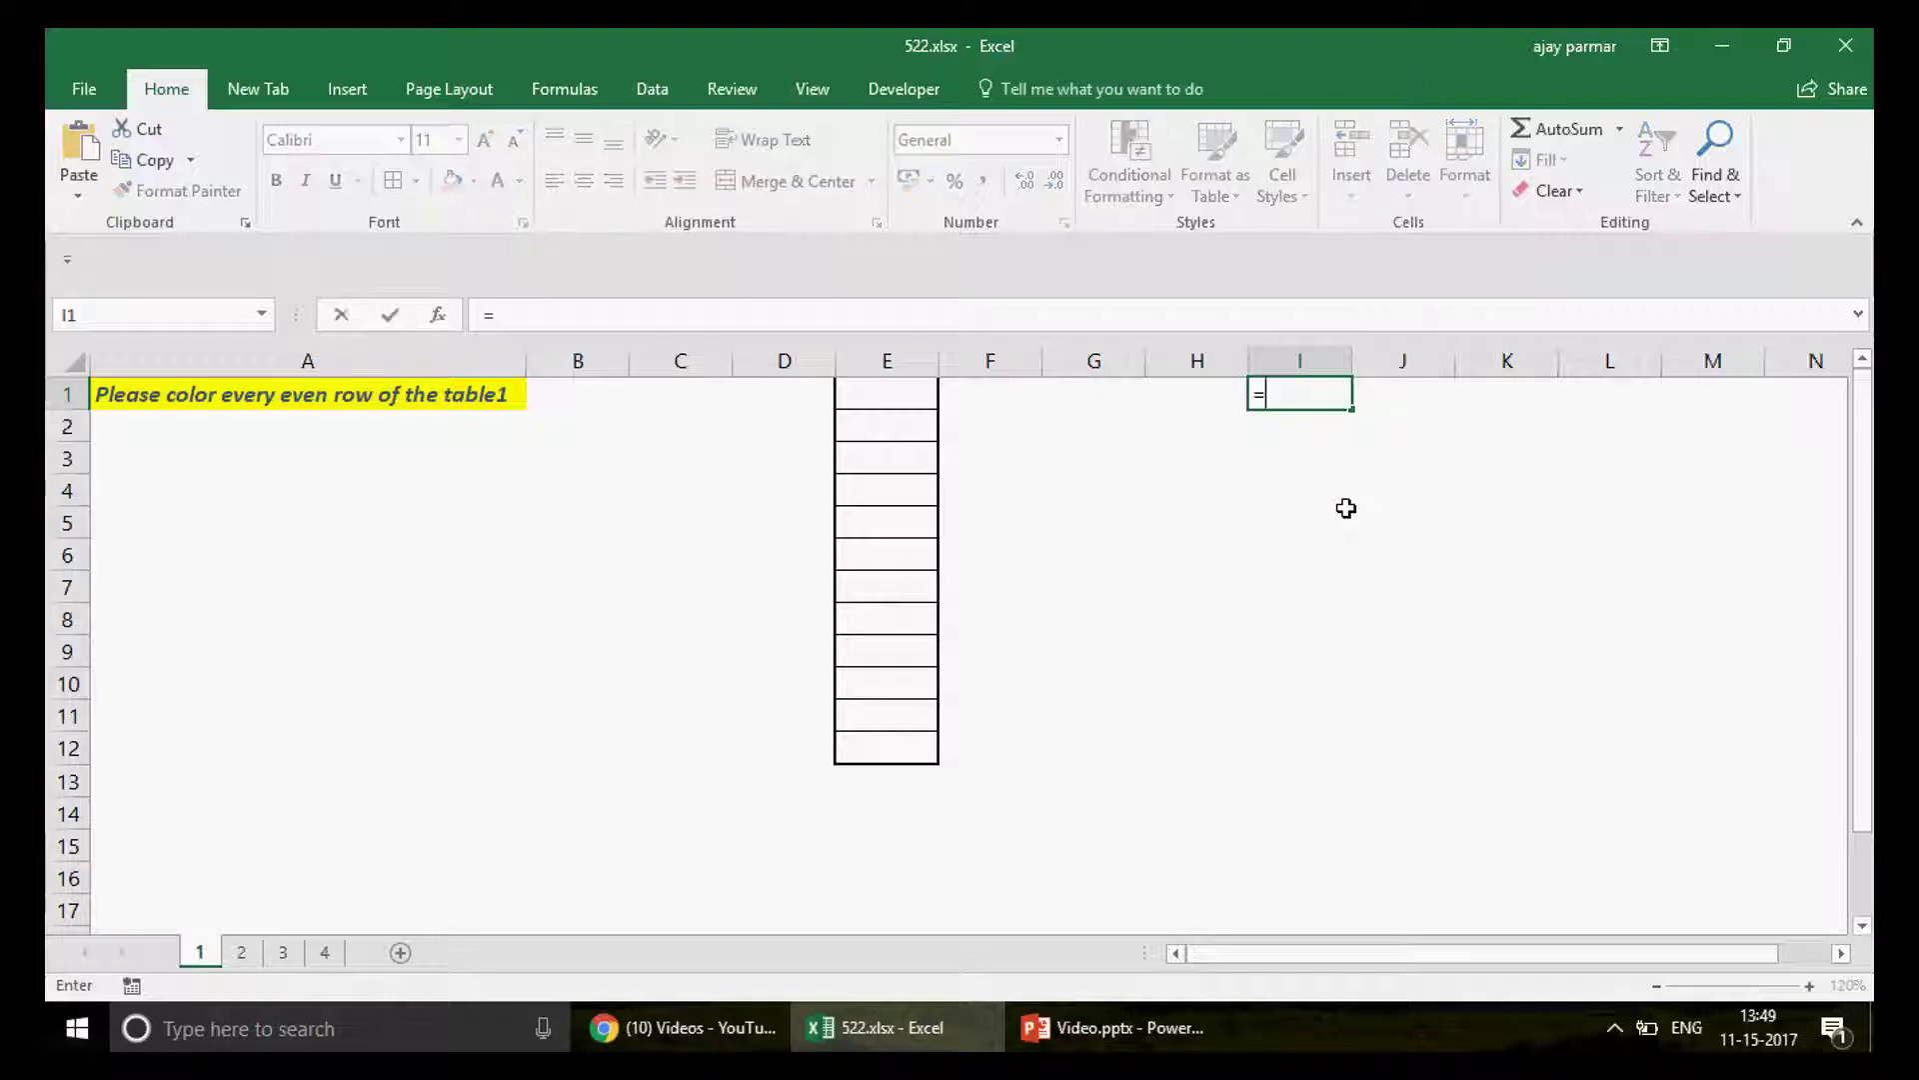
text(ROW())
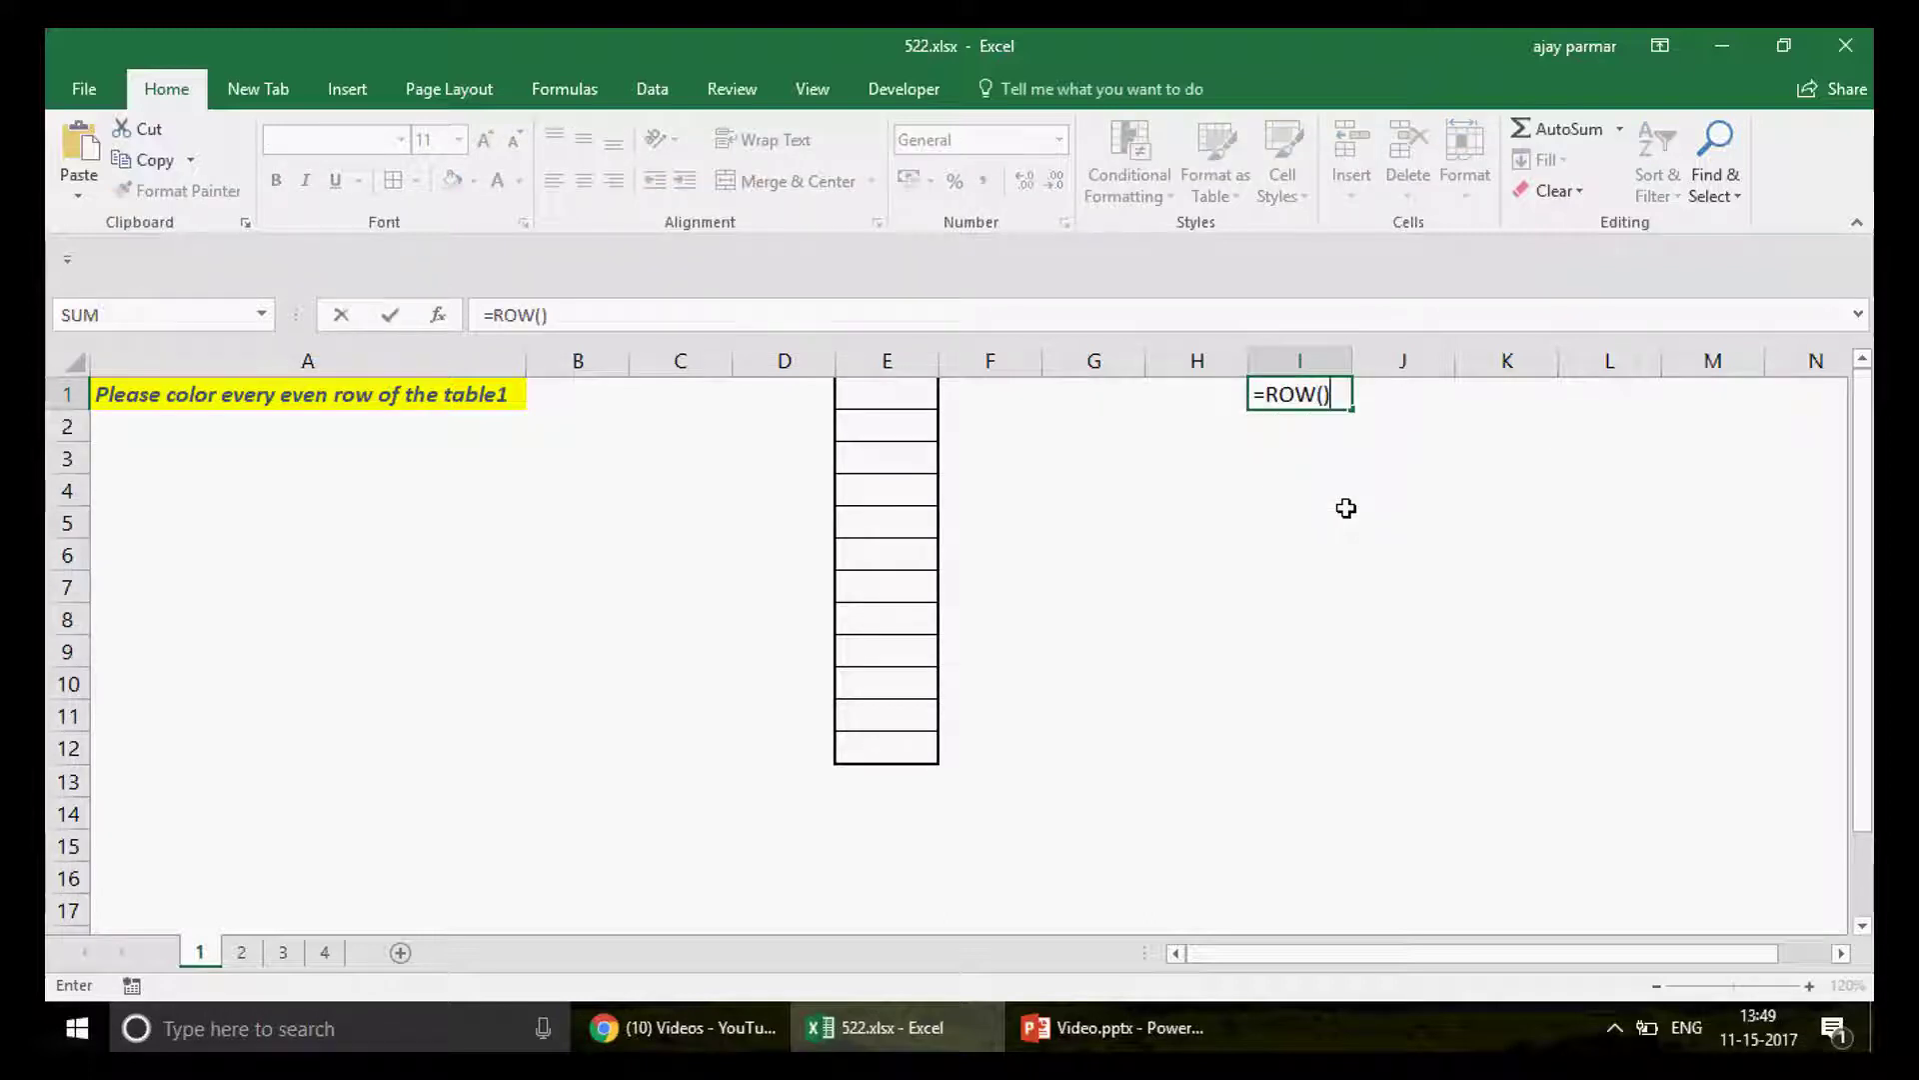
key(Return)
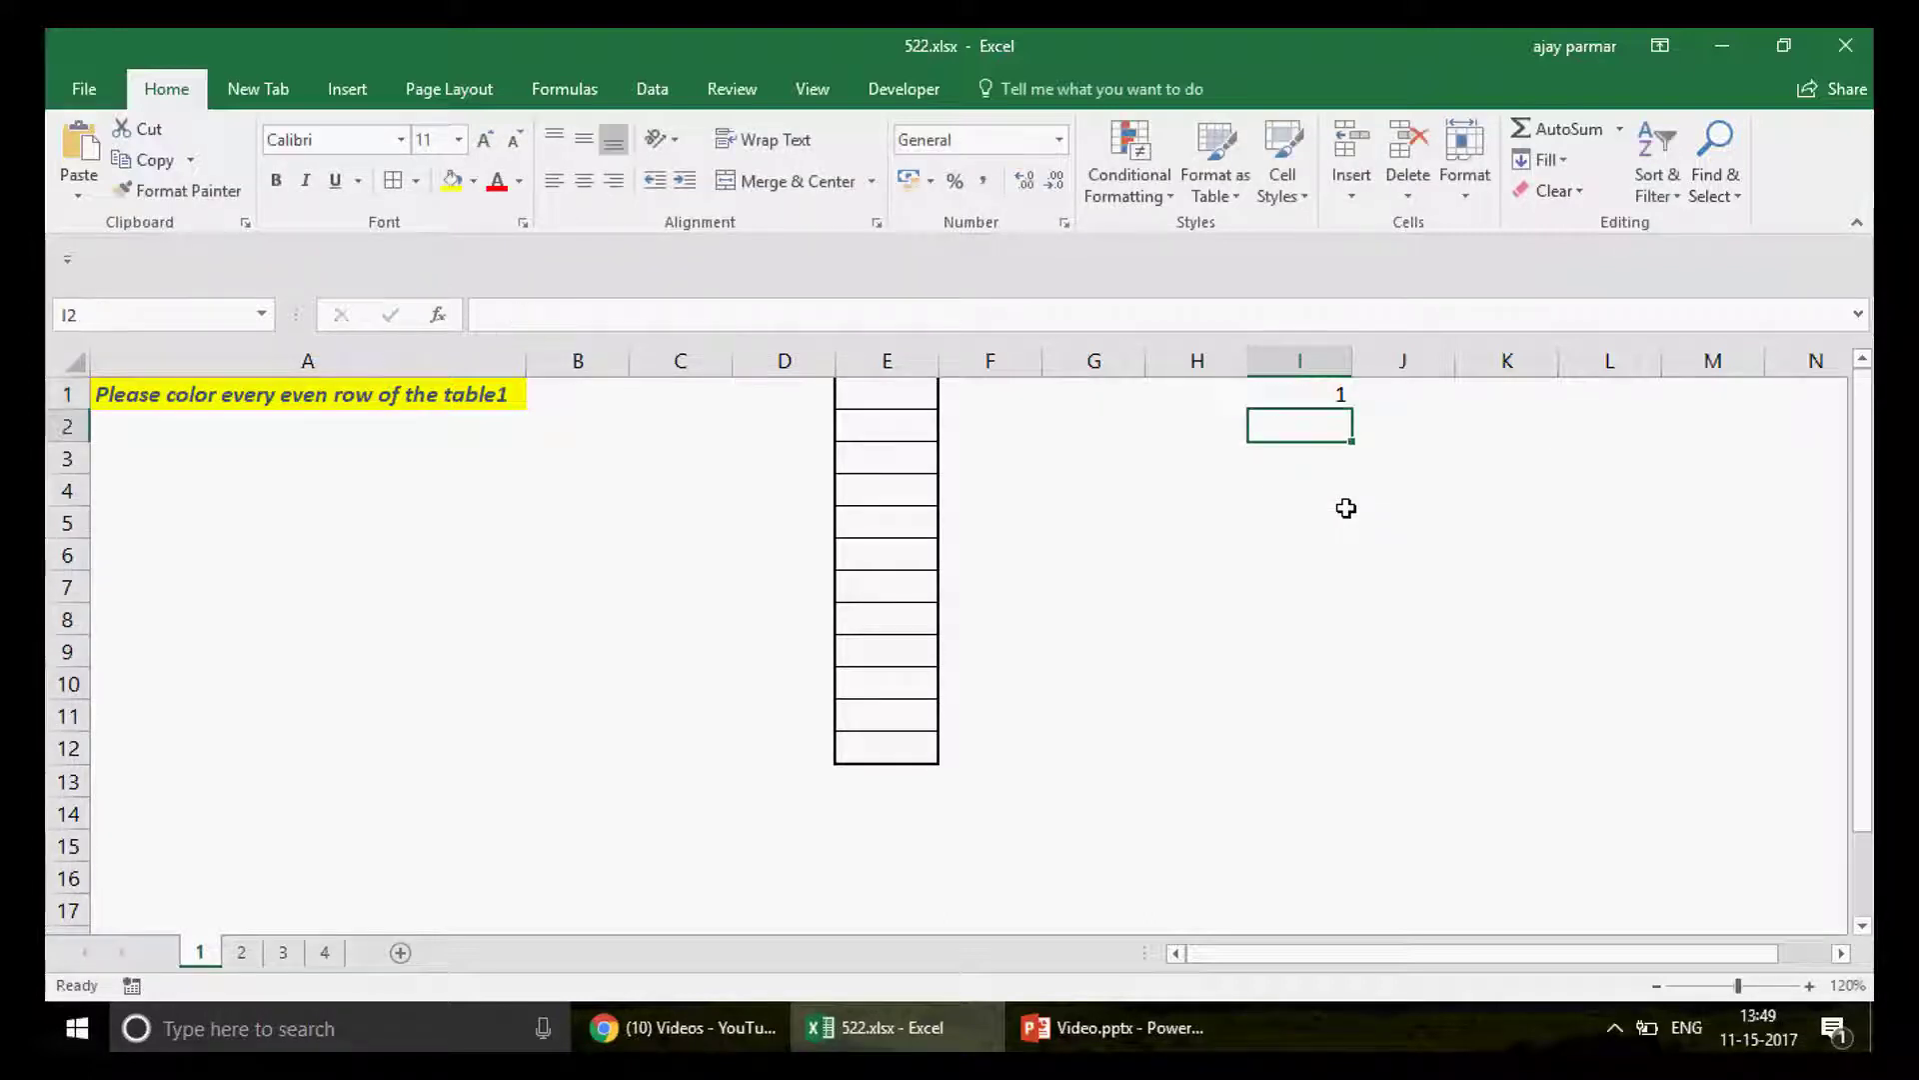
click(1340, 399)
mouse_move(1350, 409)
mouse_down()
mouse_move(1382, 750)
mouse_move(1315, 386)
mouse_move(1321, 612)
mouse_move(1346, 613)
mouse_up()
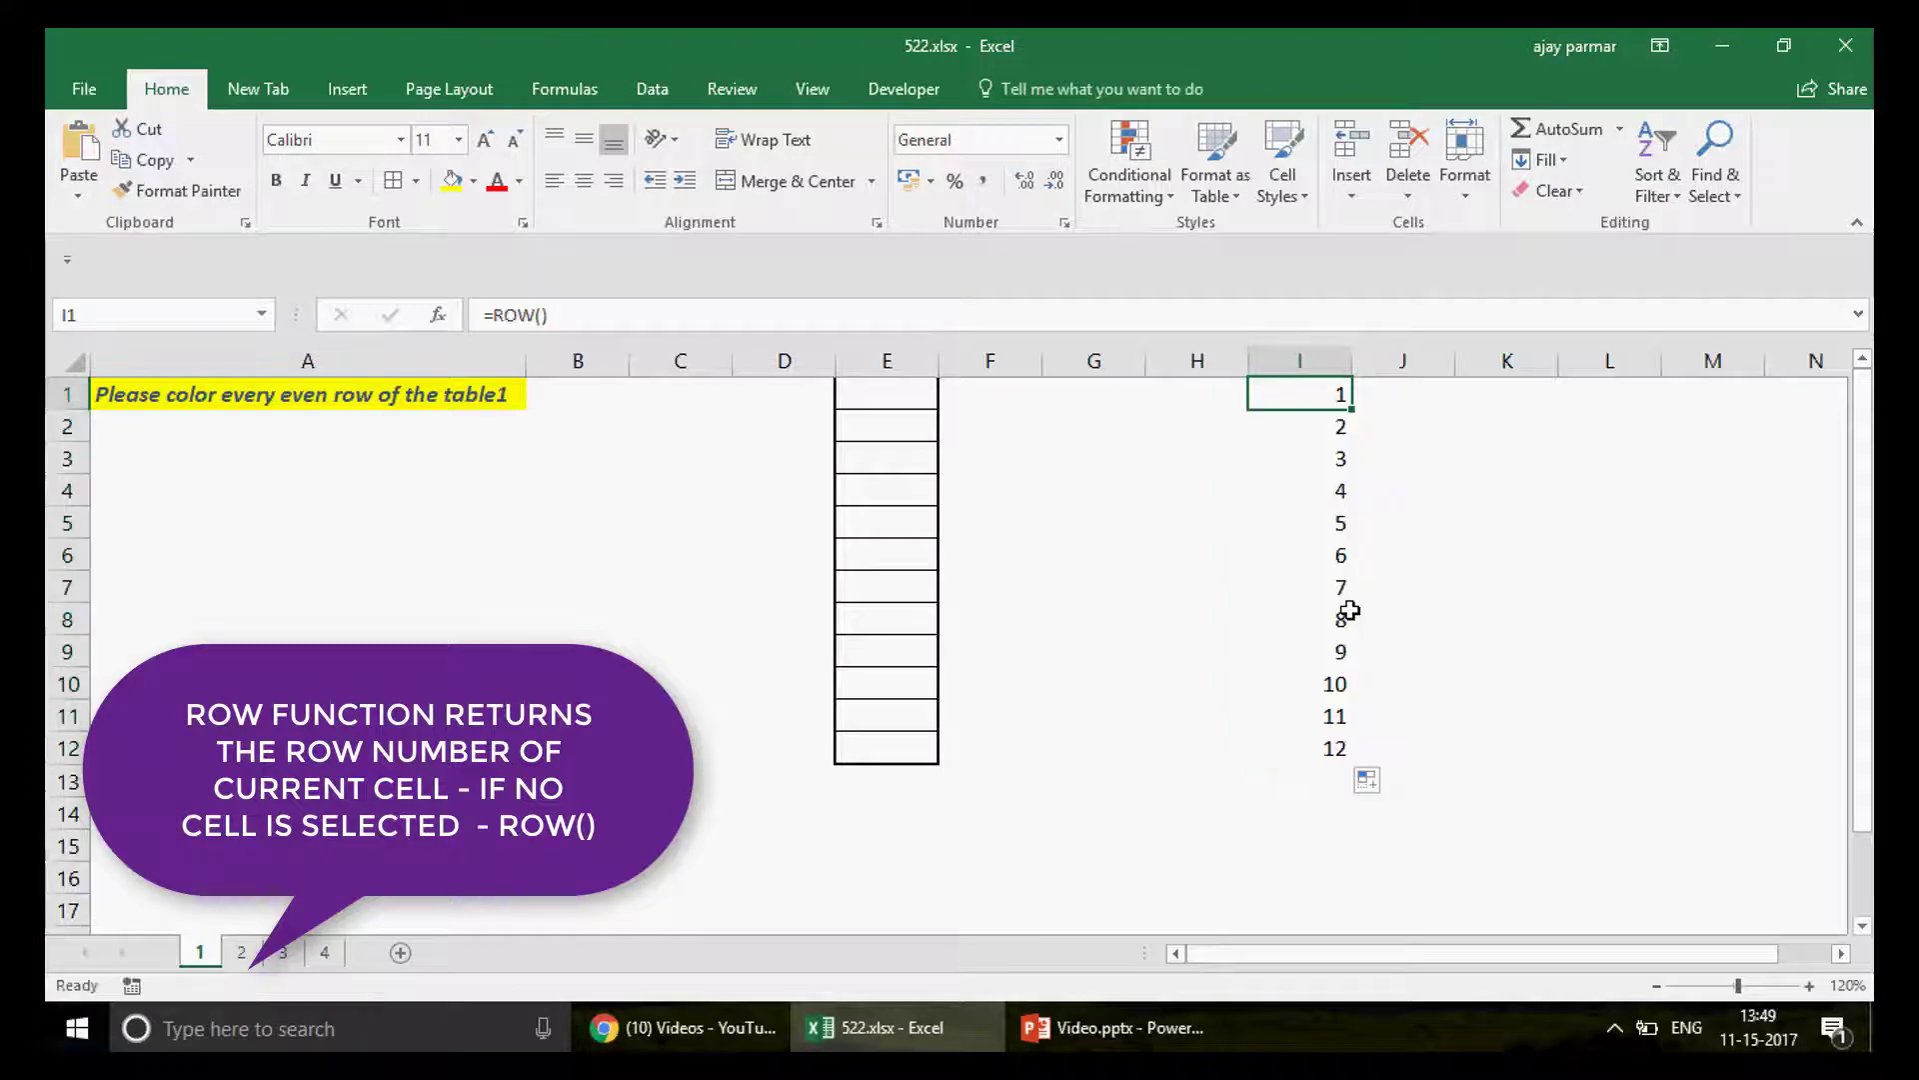
Step: Check the ROW formulas cell by cell down column I
key(Down)
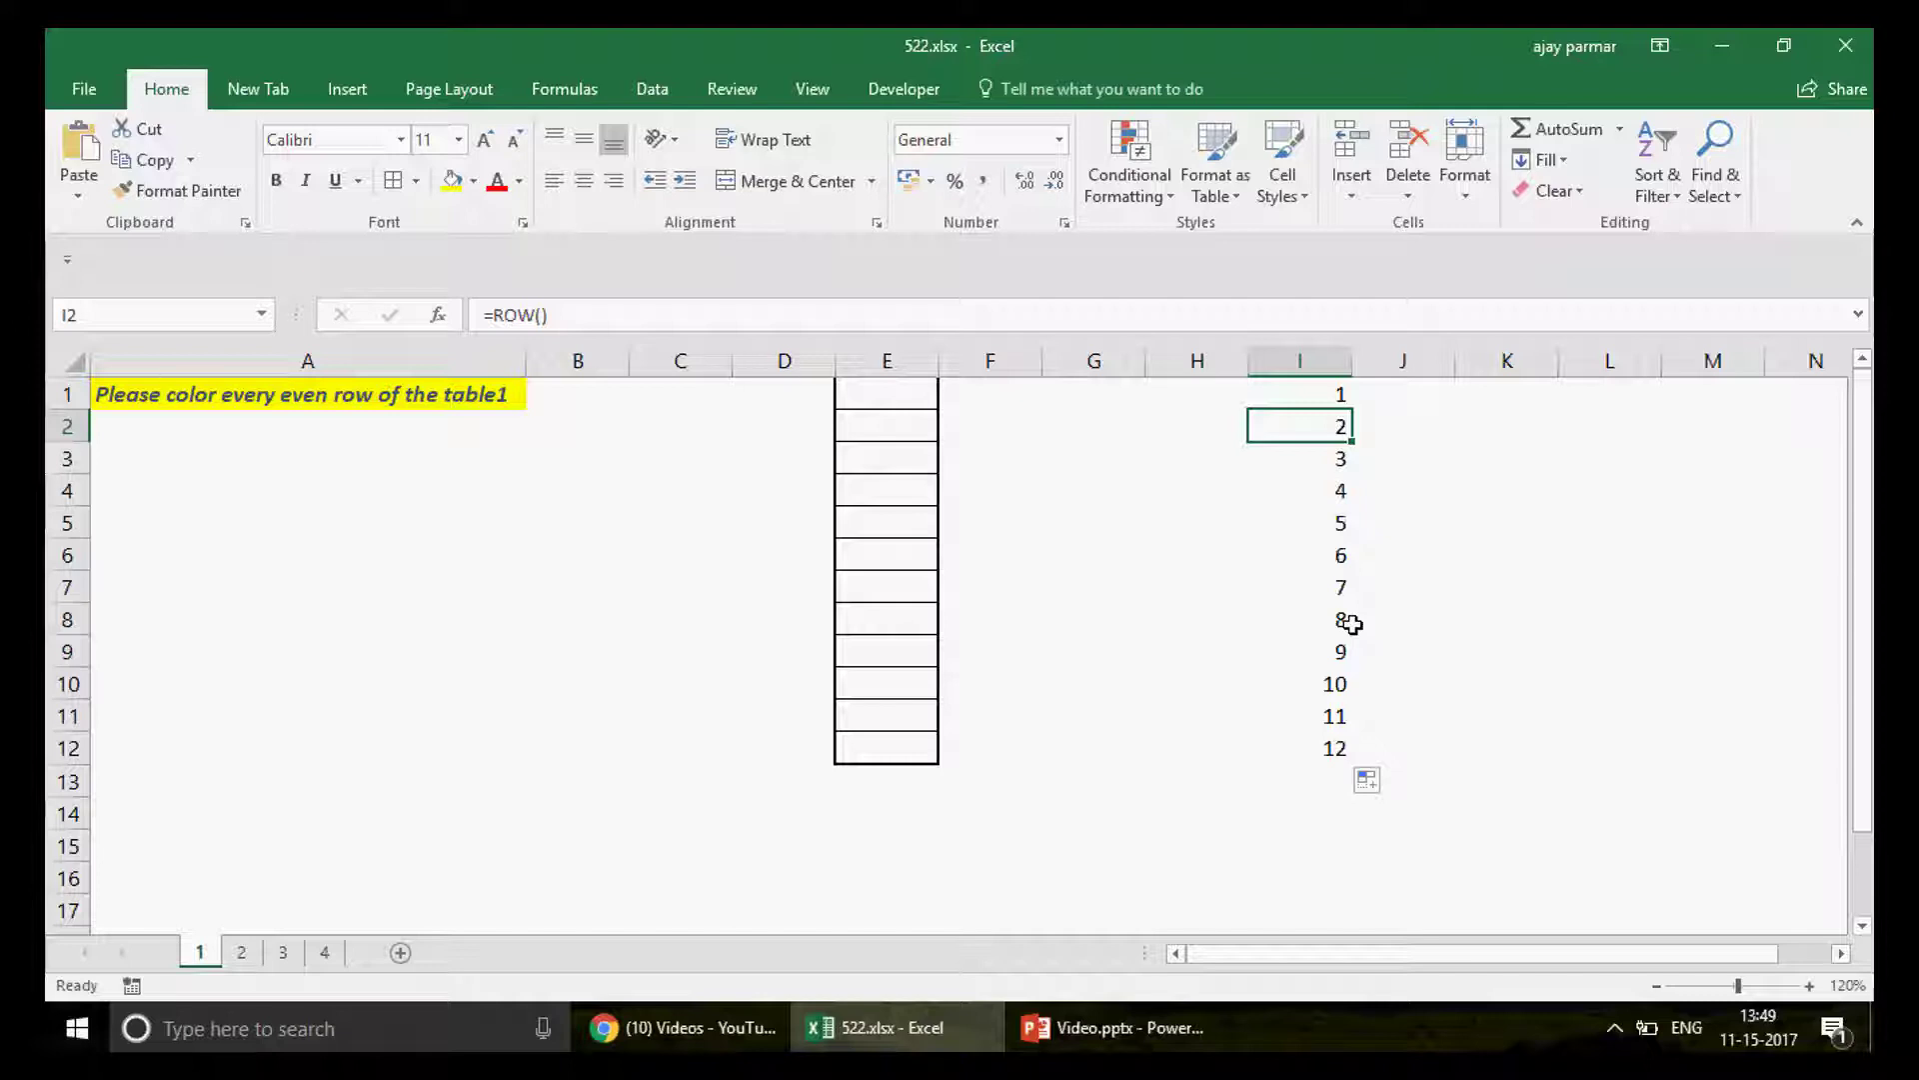
key(Down)
key(Down)
key(Down)
key(Down)
key(Down)
key(Down)
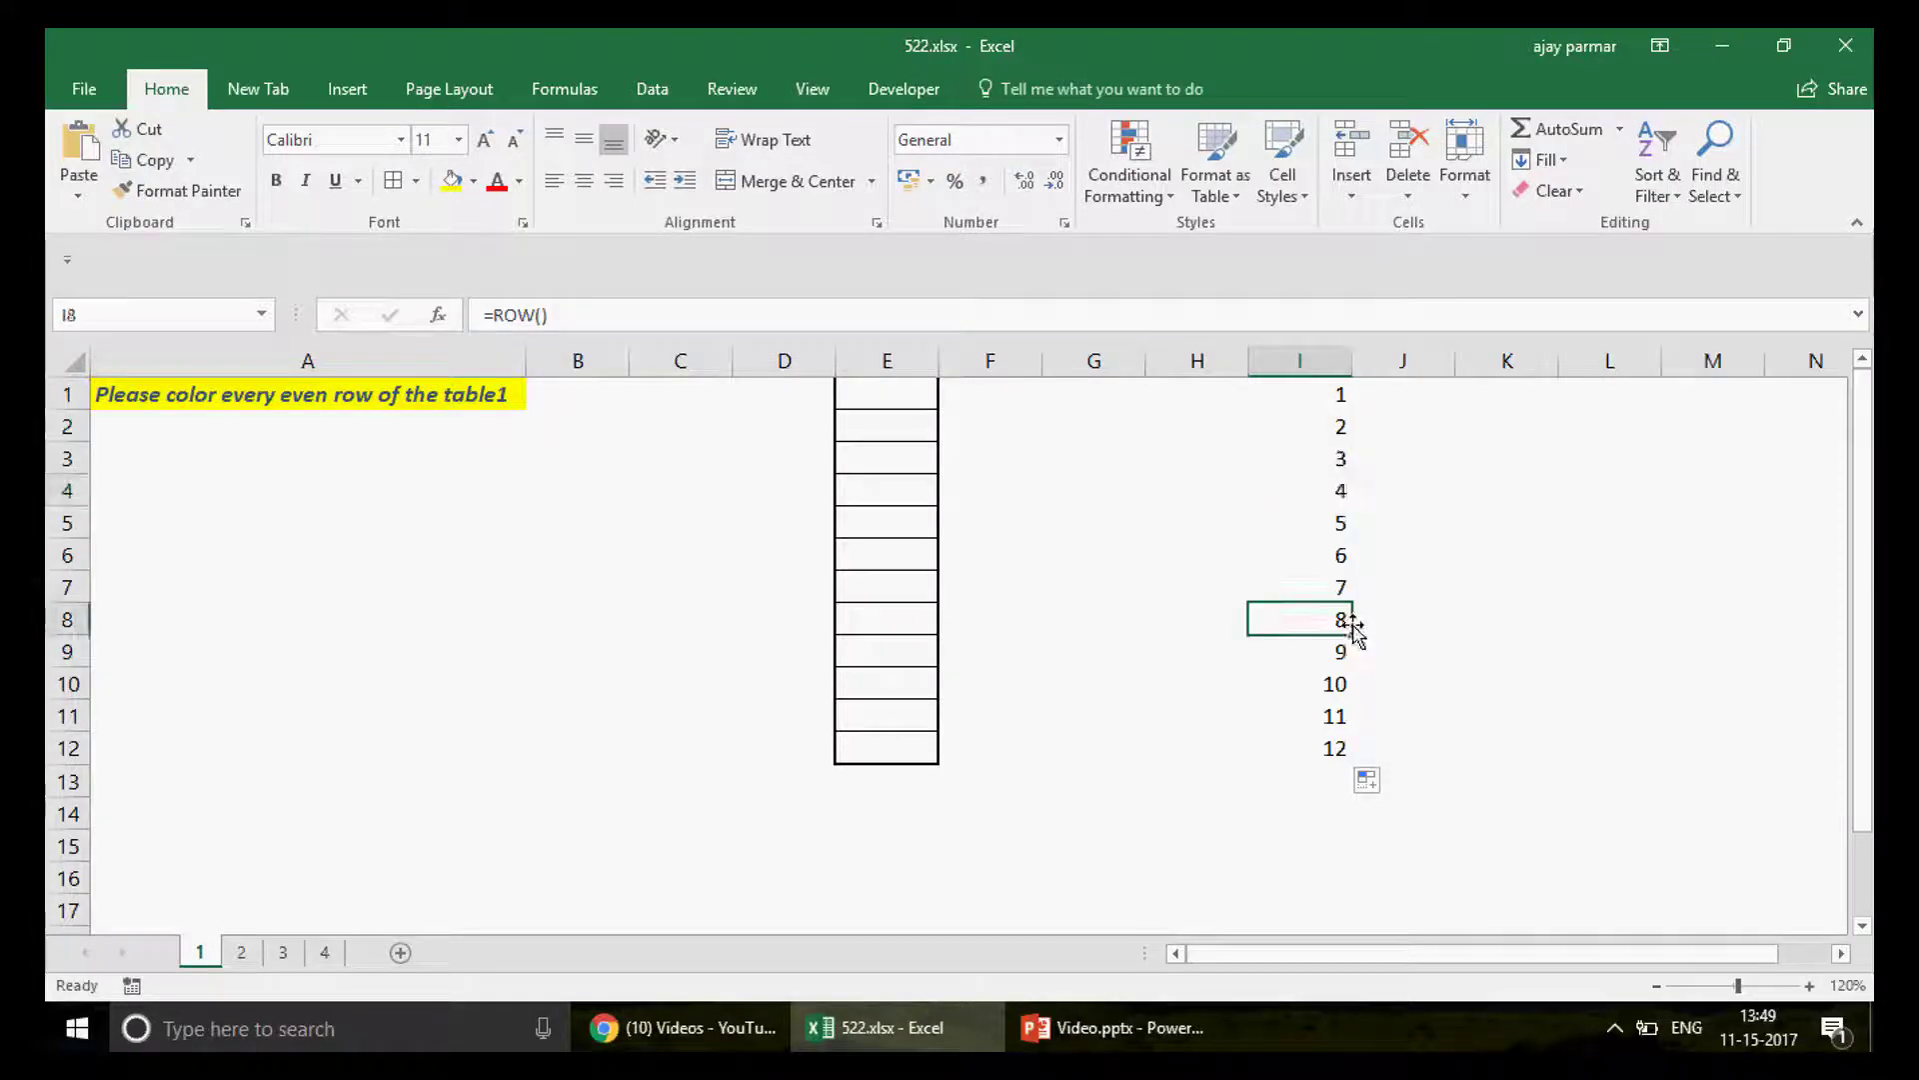
key(Down)
key(Down)
key(Down)
key(Up)
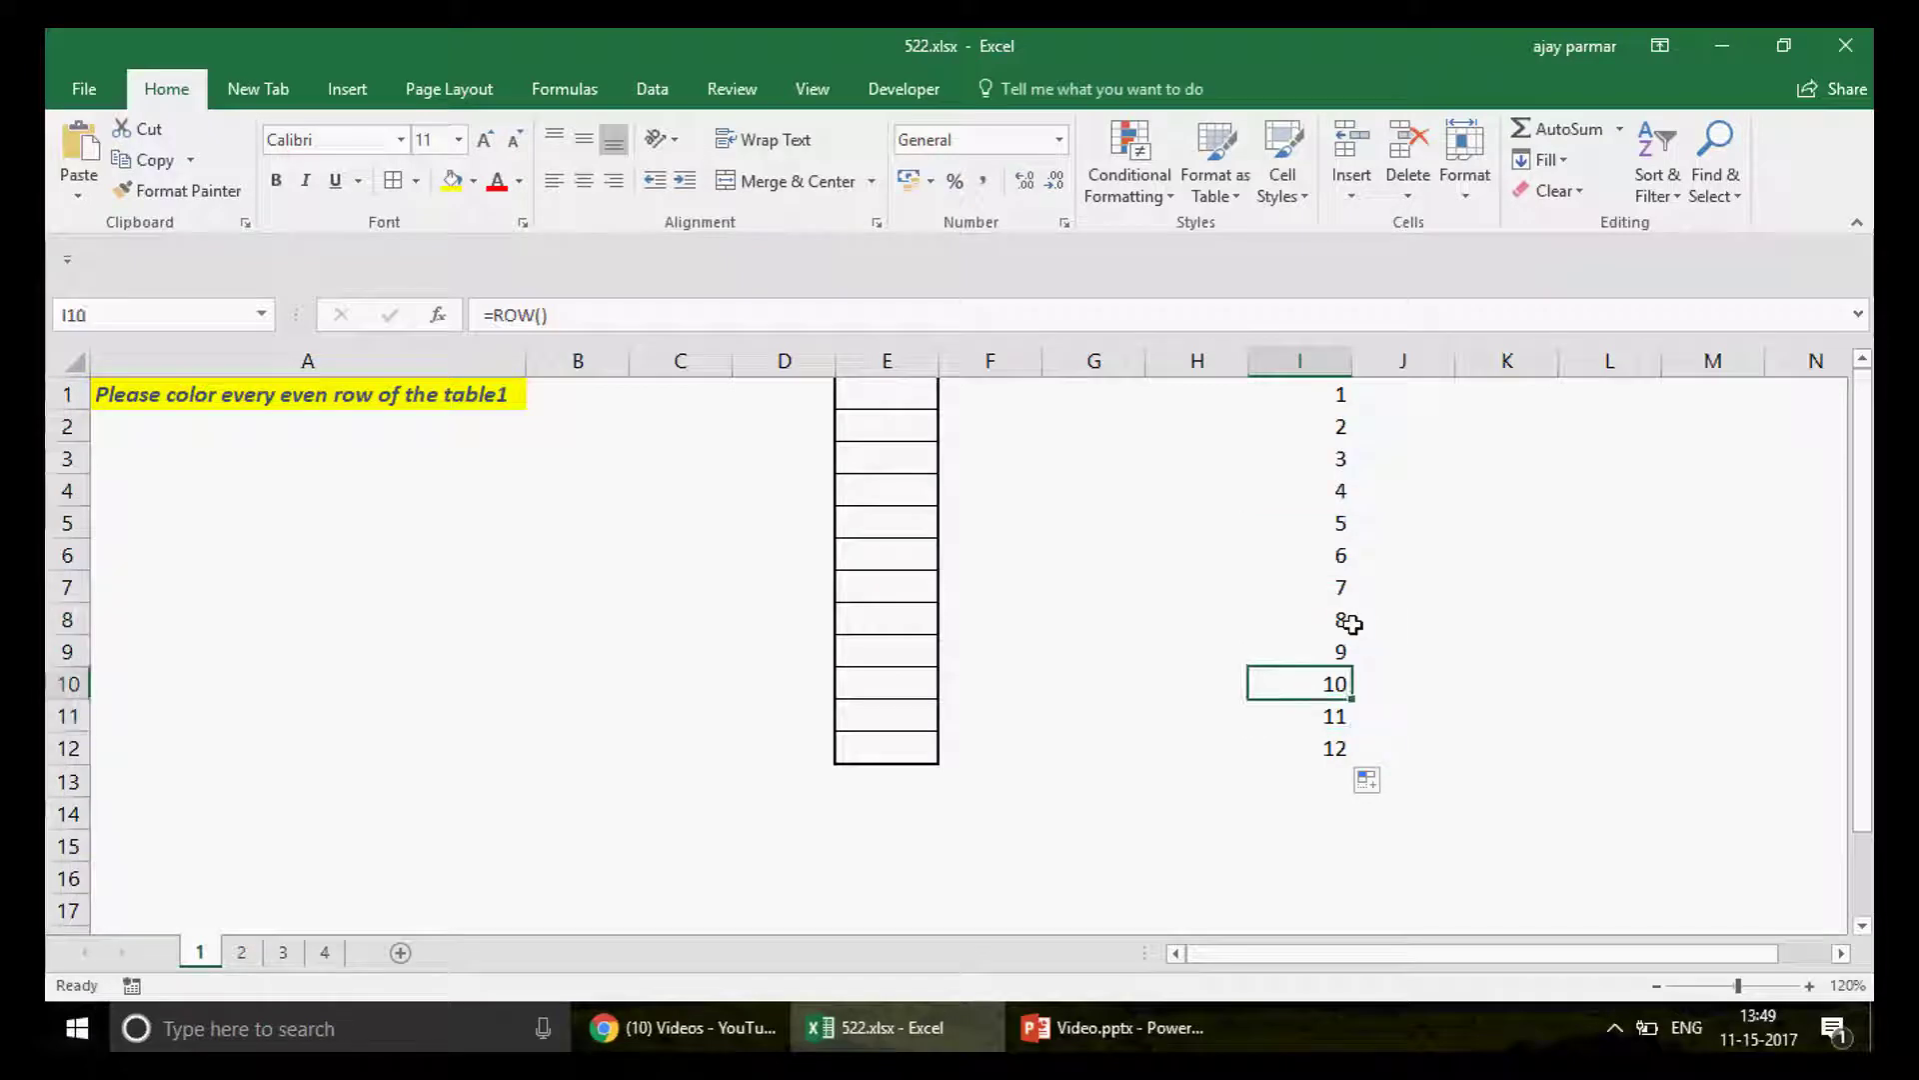
click(1310, 399)
click(1493, 395)
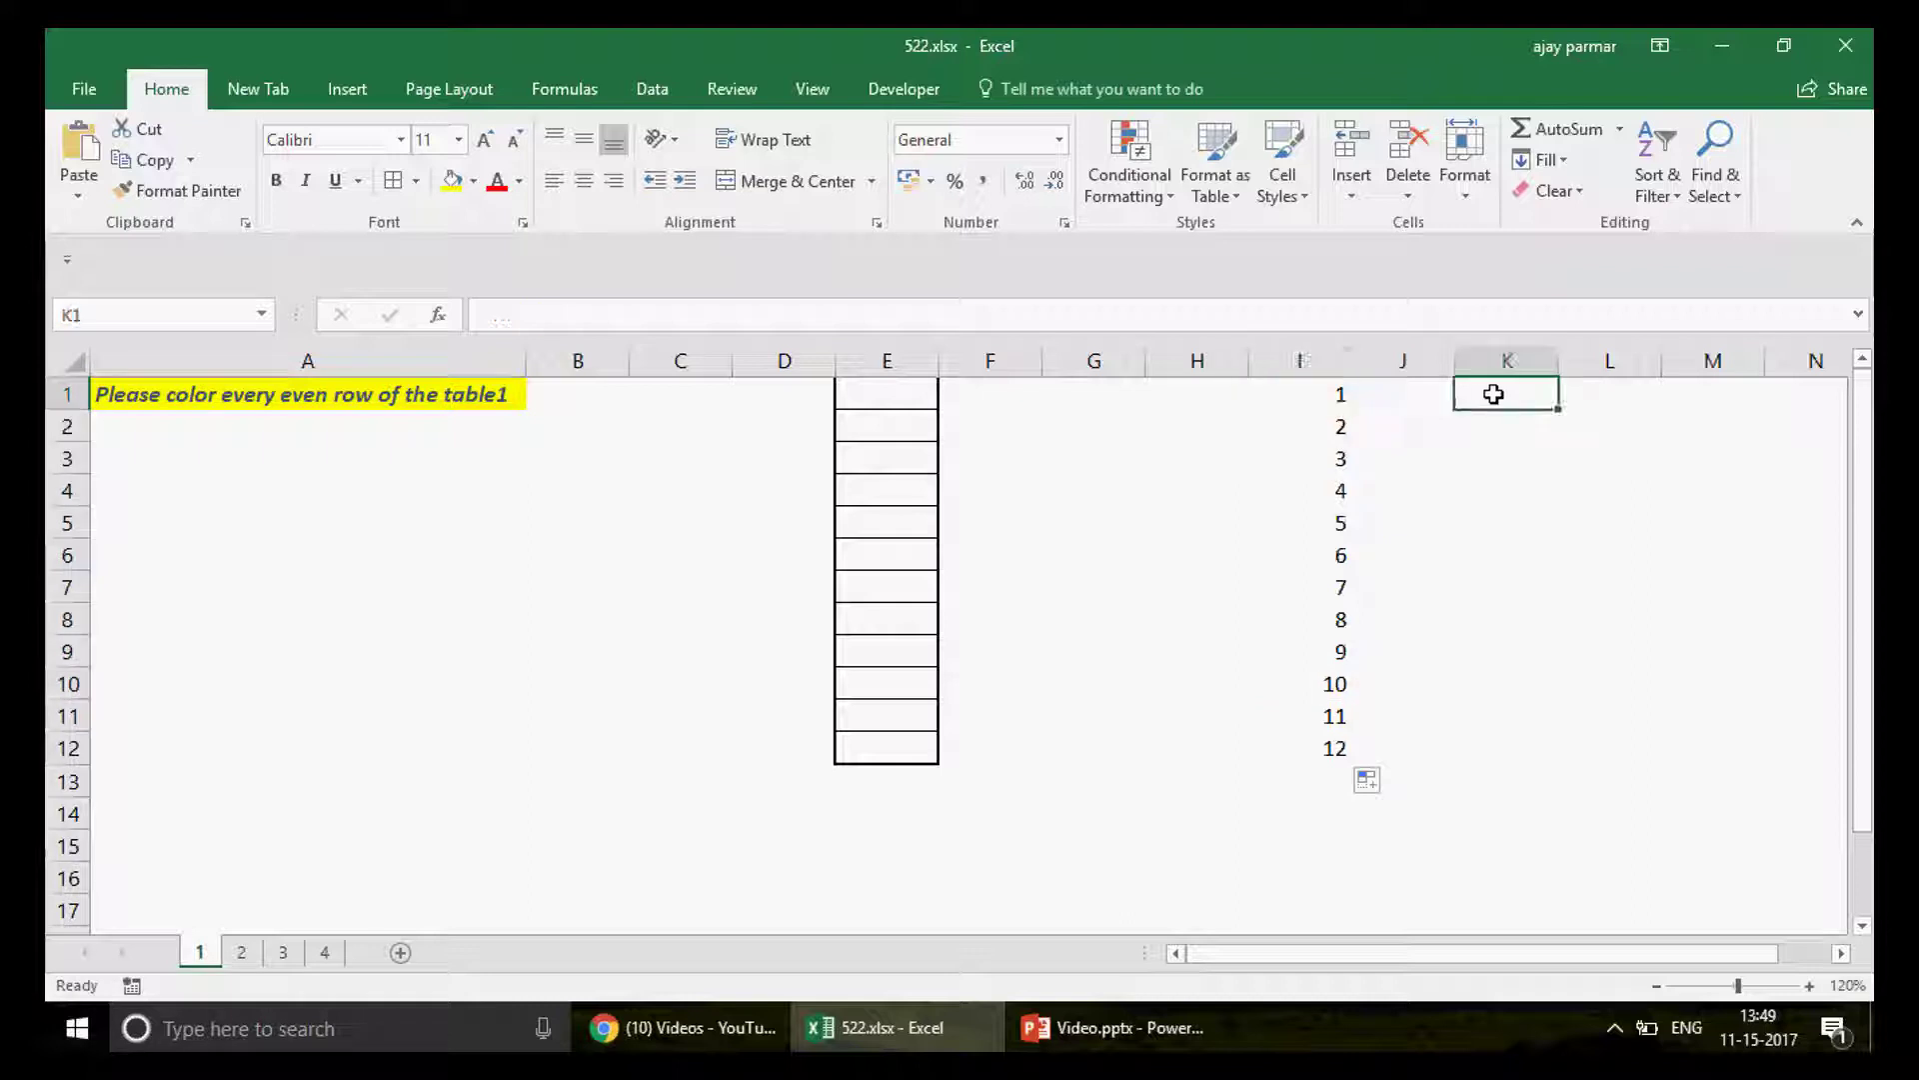
text(=)
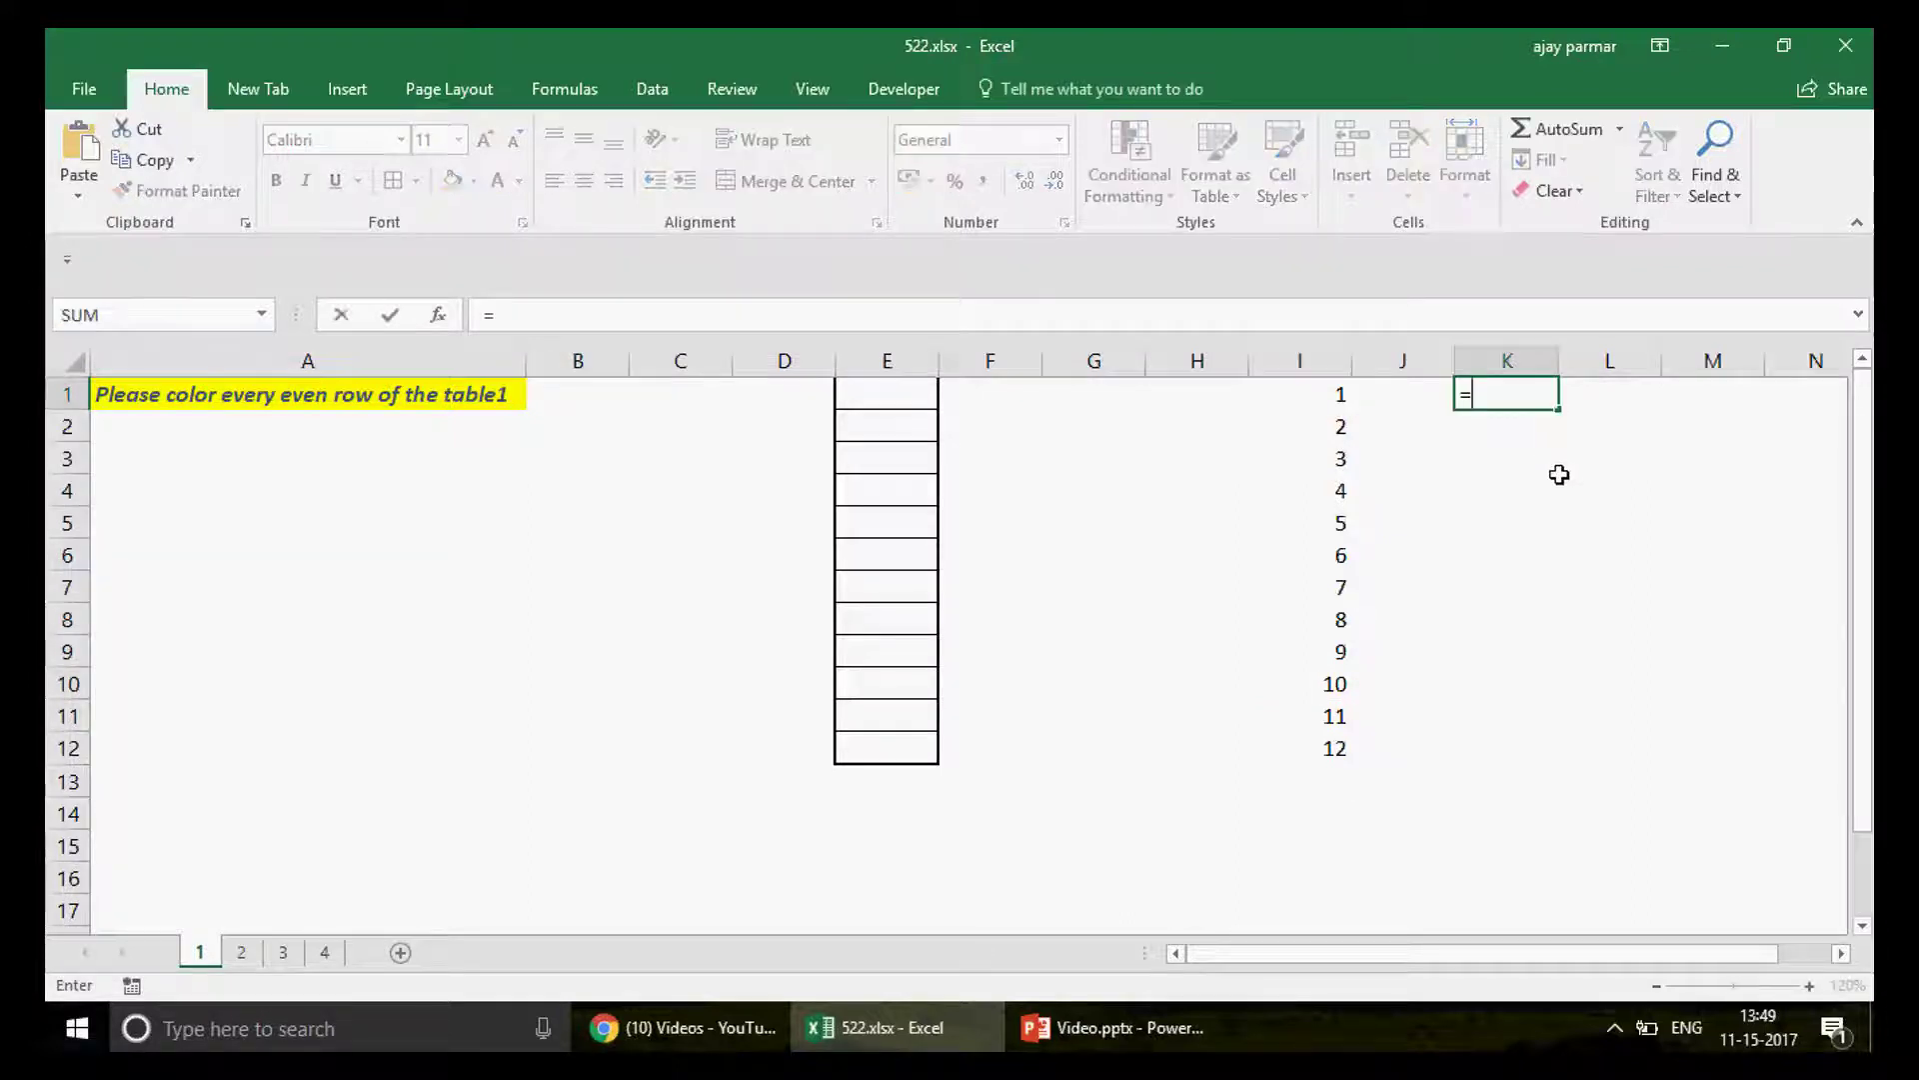
key(Down)
key(Left)
key(Up)
key(Left)
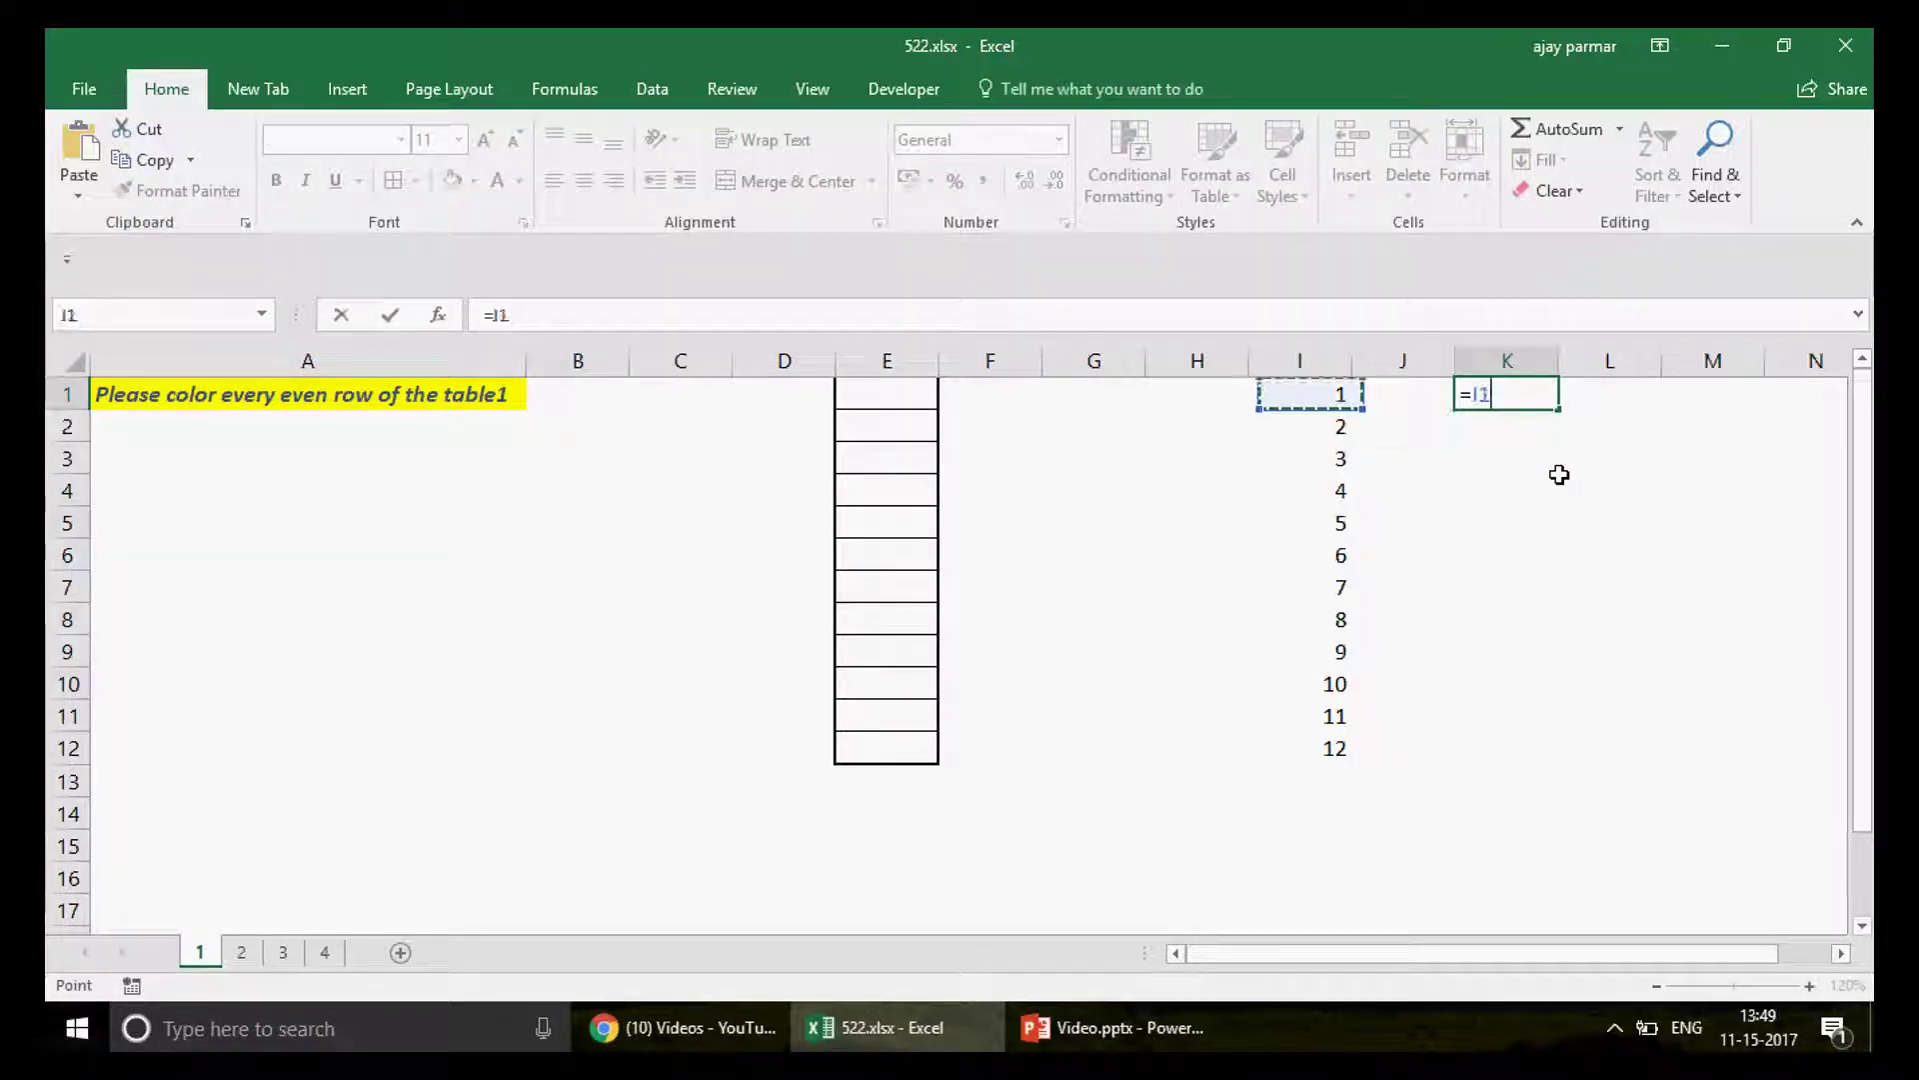
text(/2)
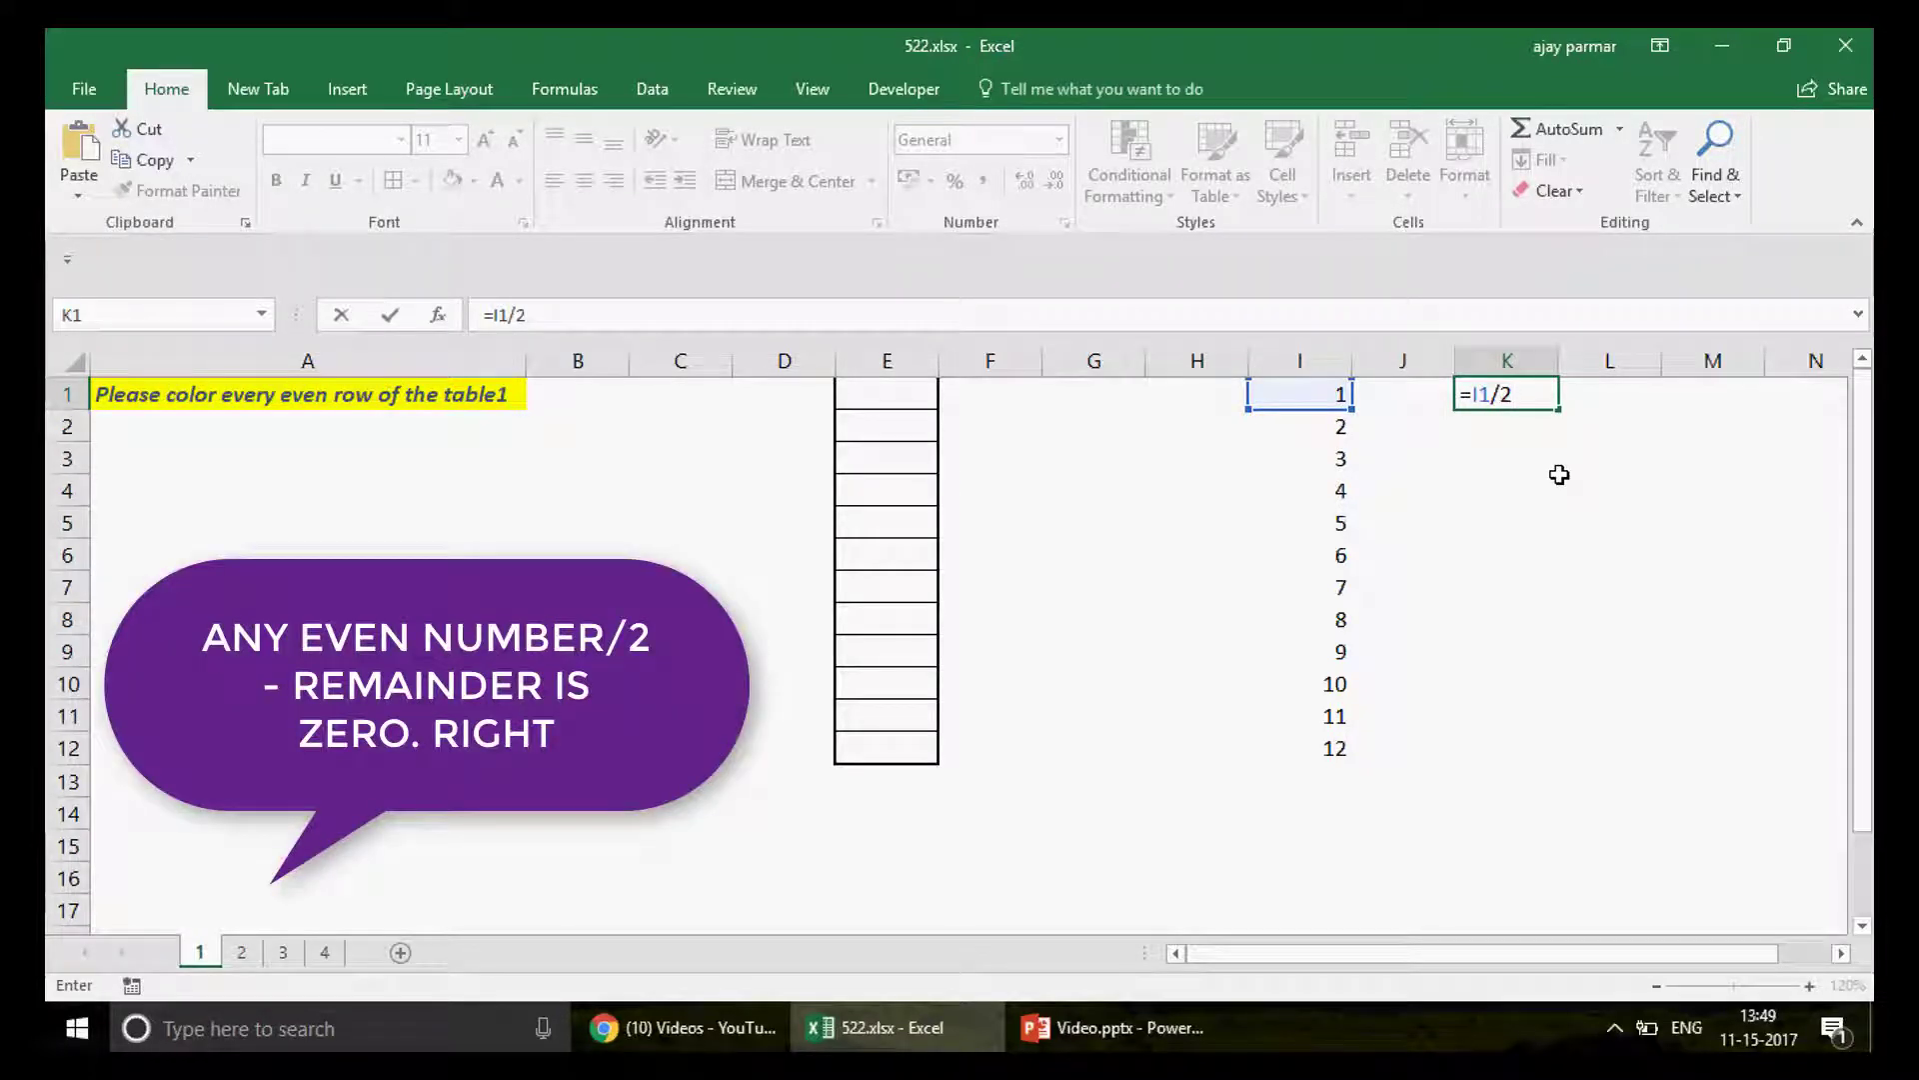
key(Escape)
Step: Enter the formula =MOD(I1,2) in K1 and fill it down through K12
text(=MOD()
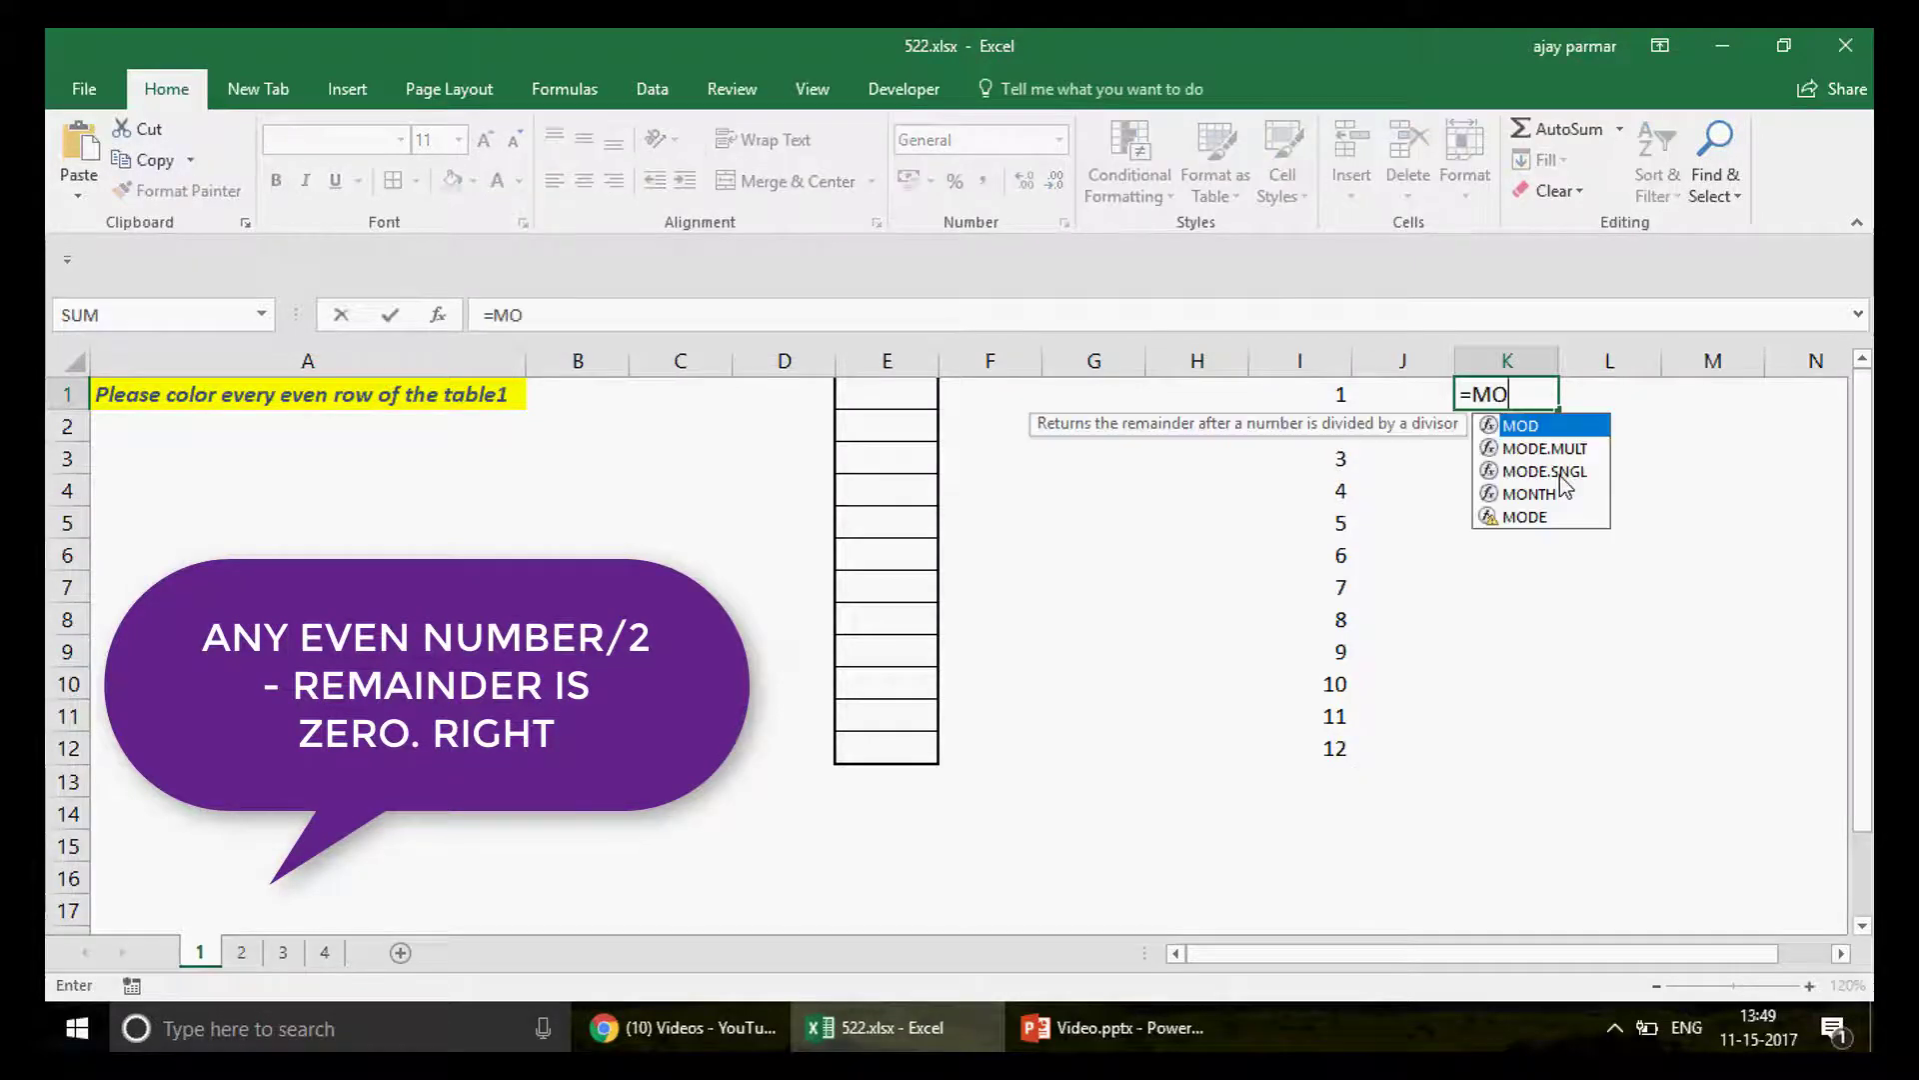
click(1335, 392)
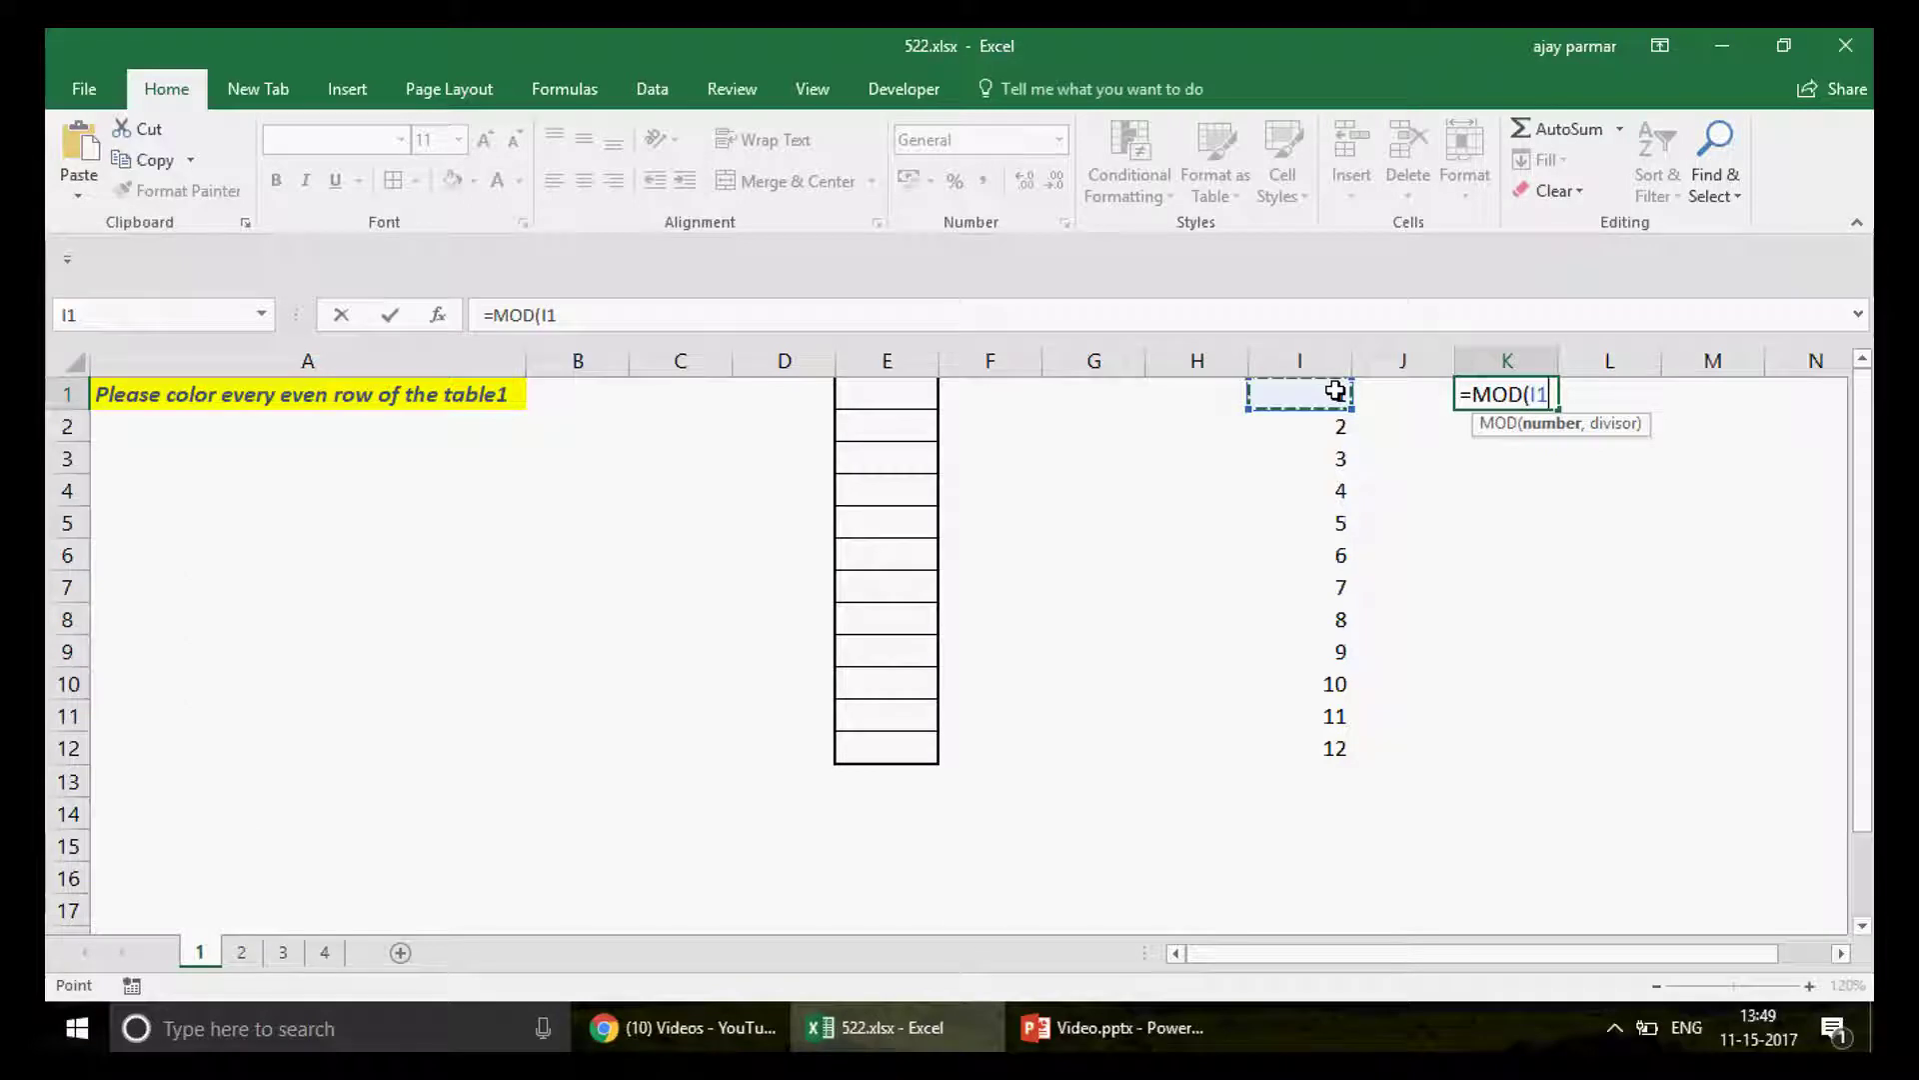
text(,)
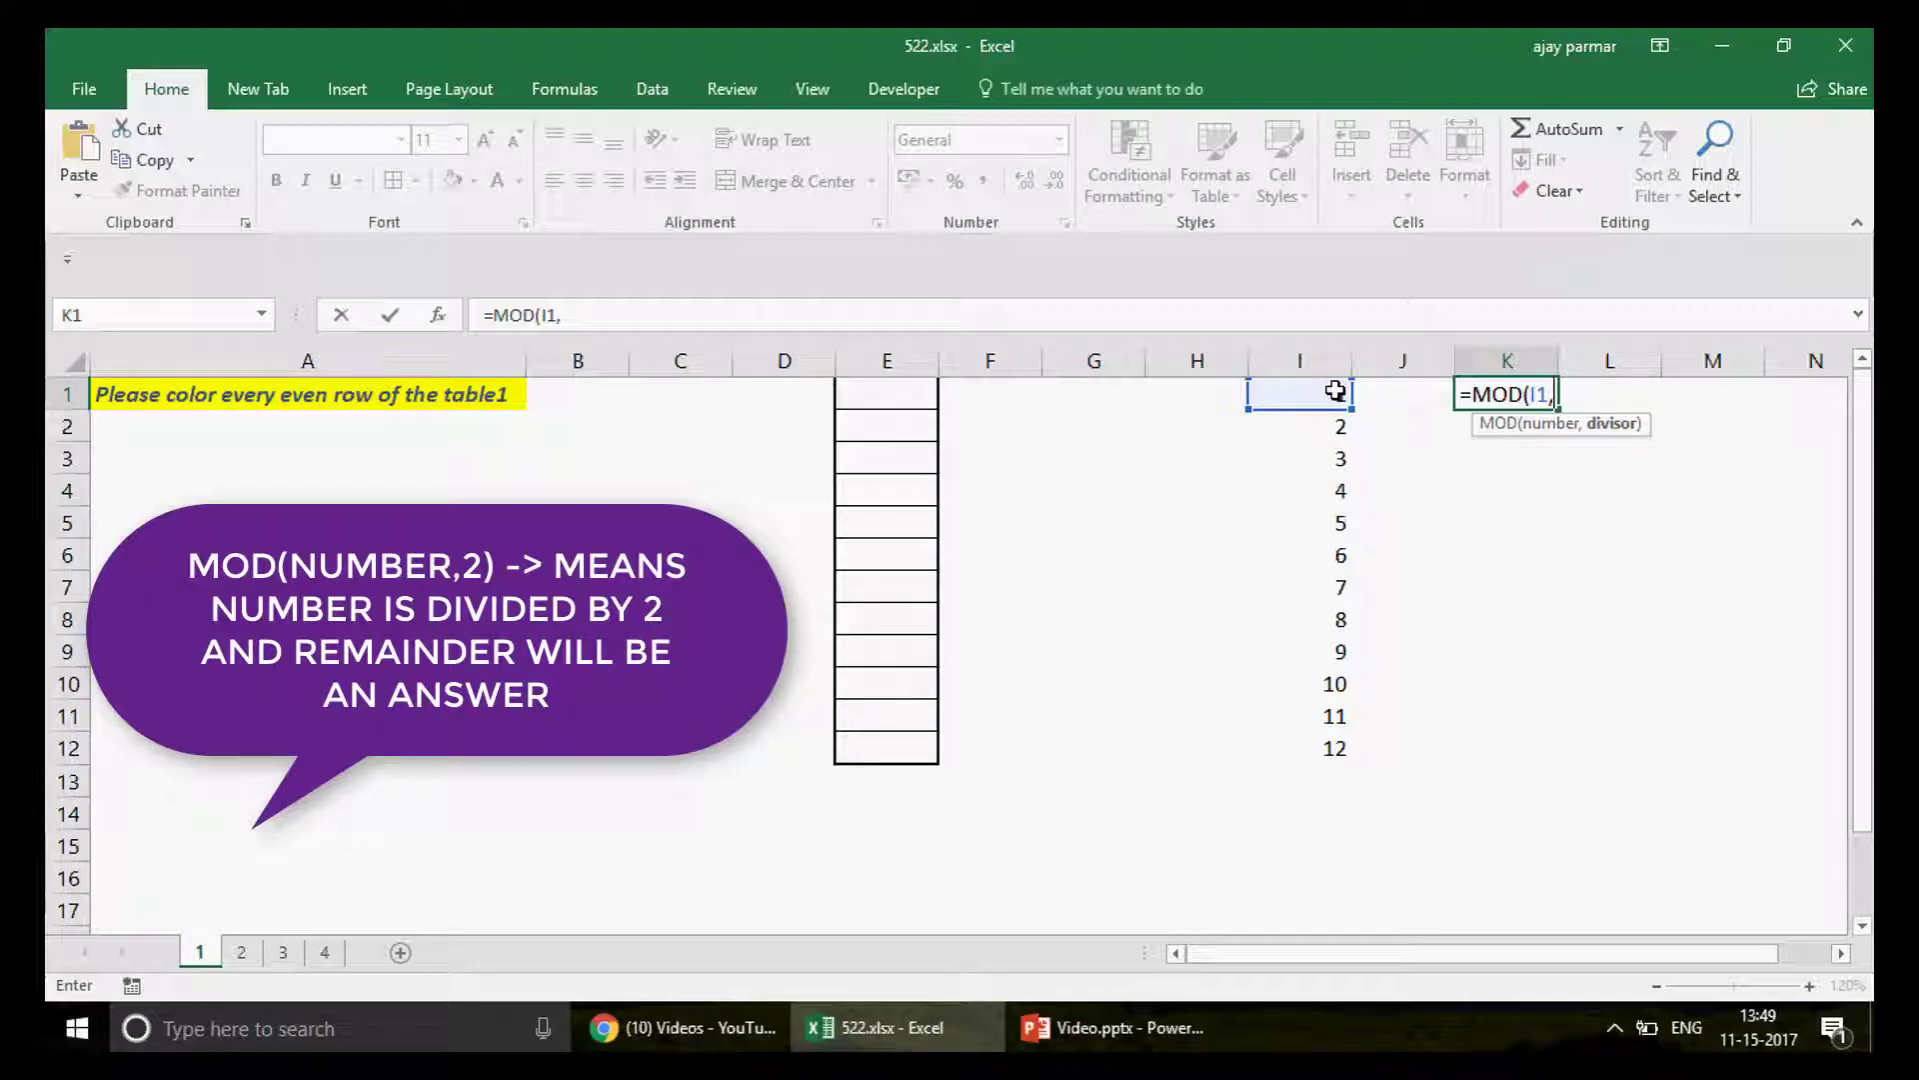
text(2)
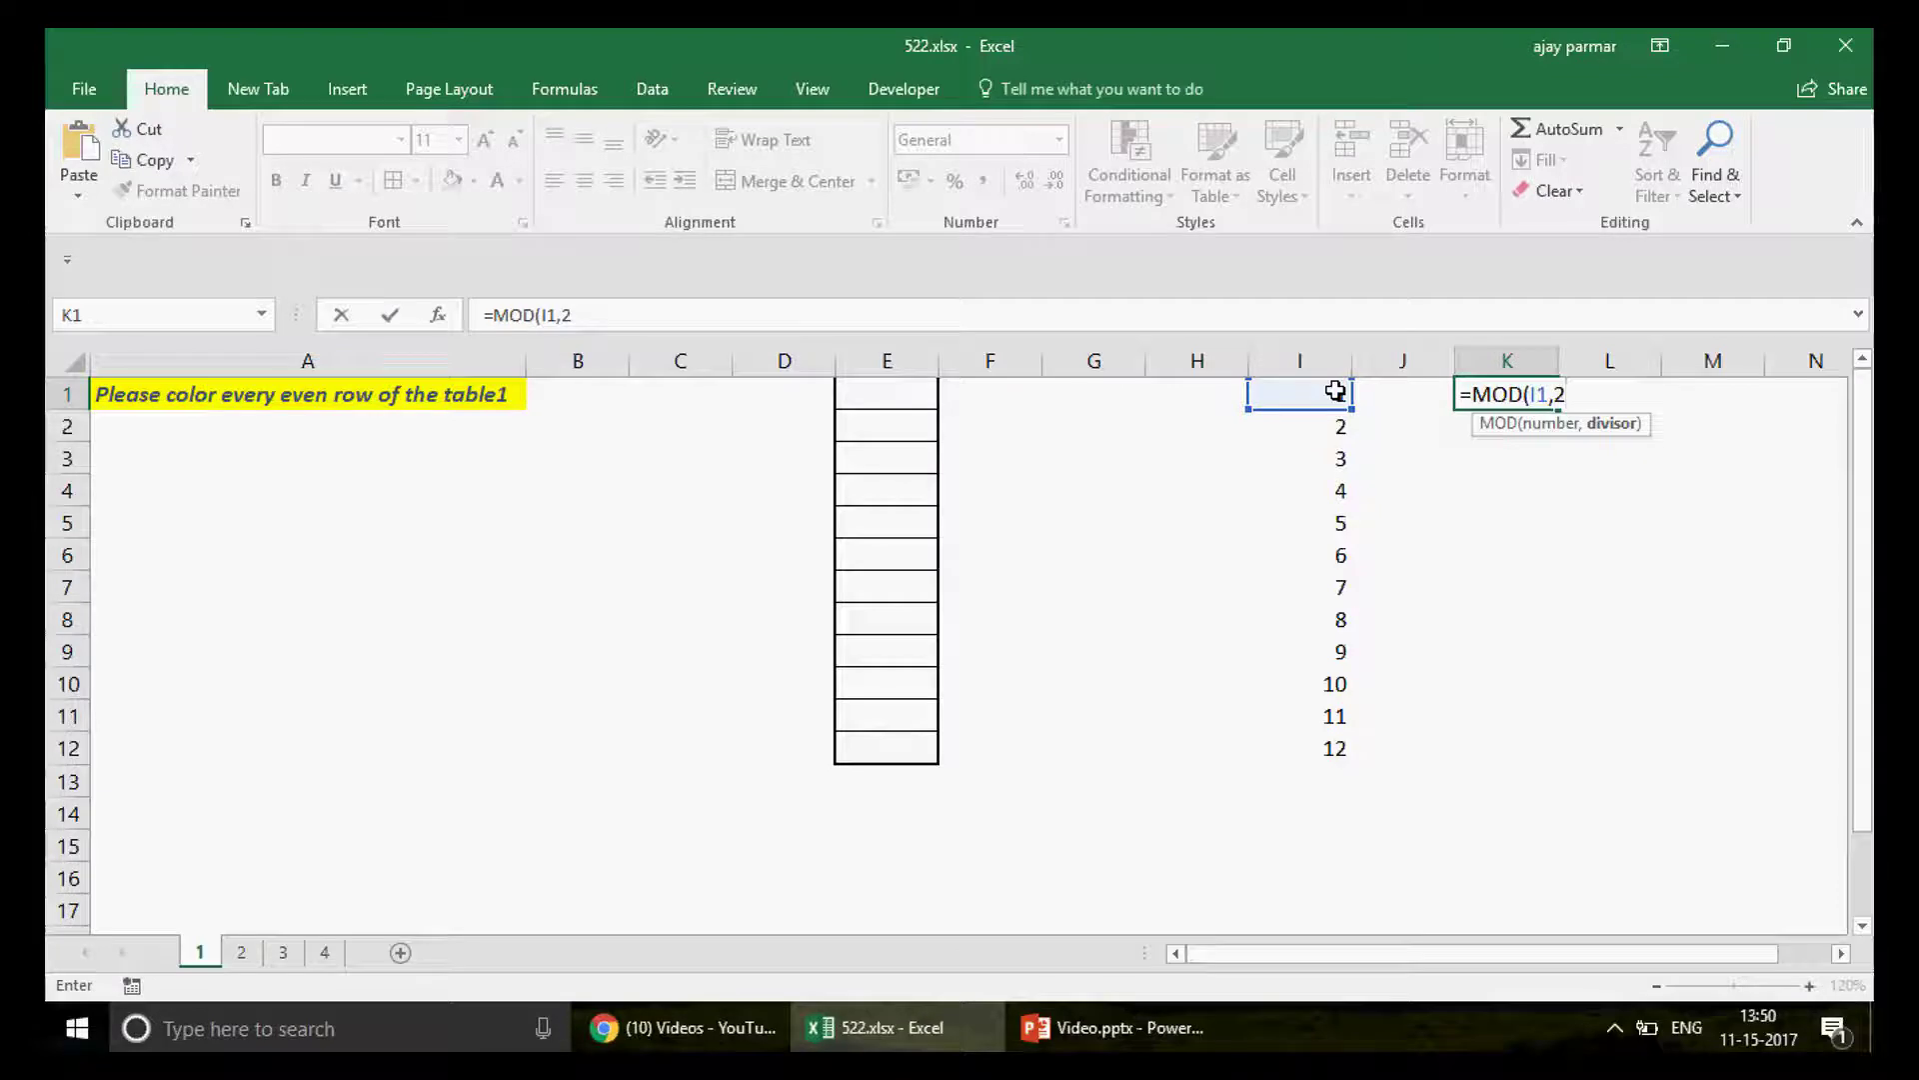
text())
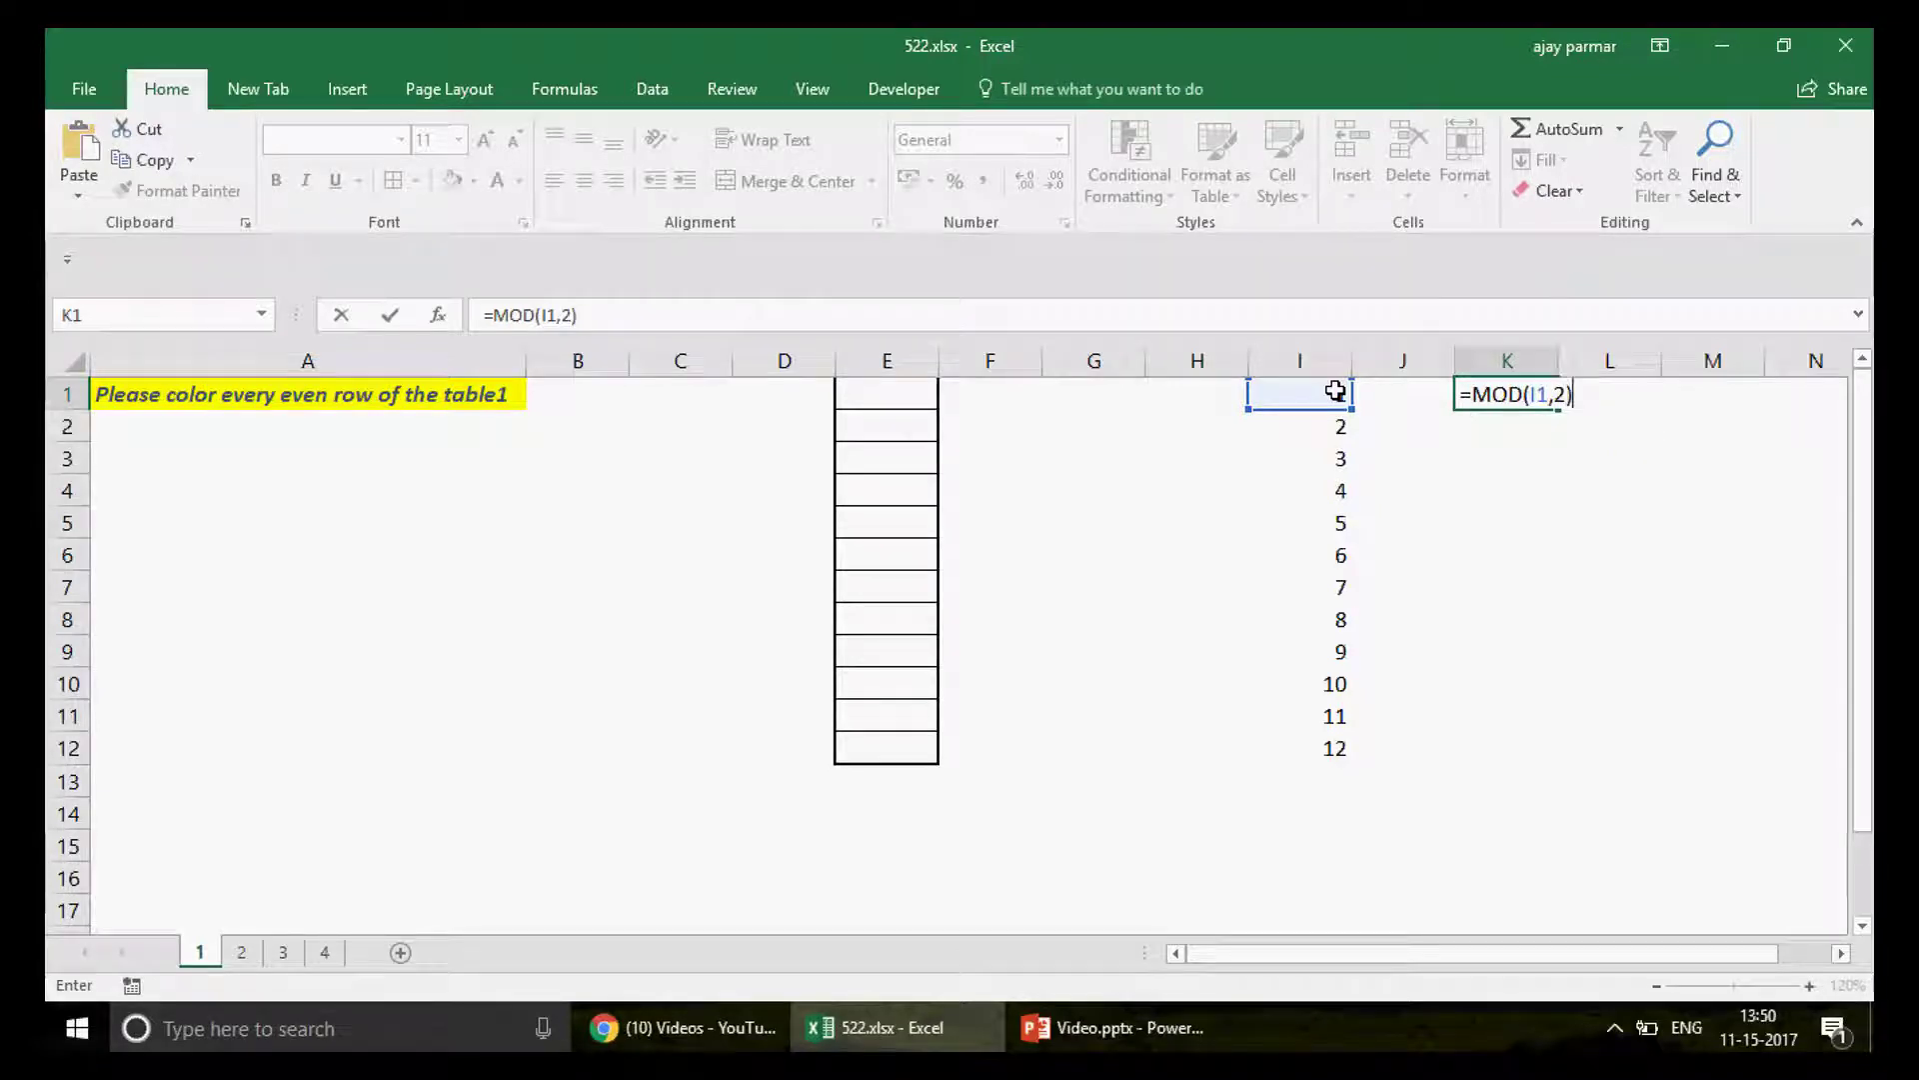
key(Return)
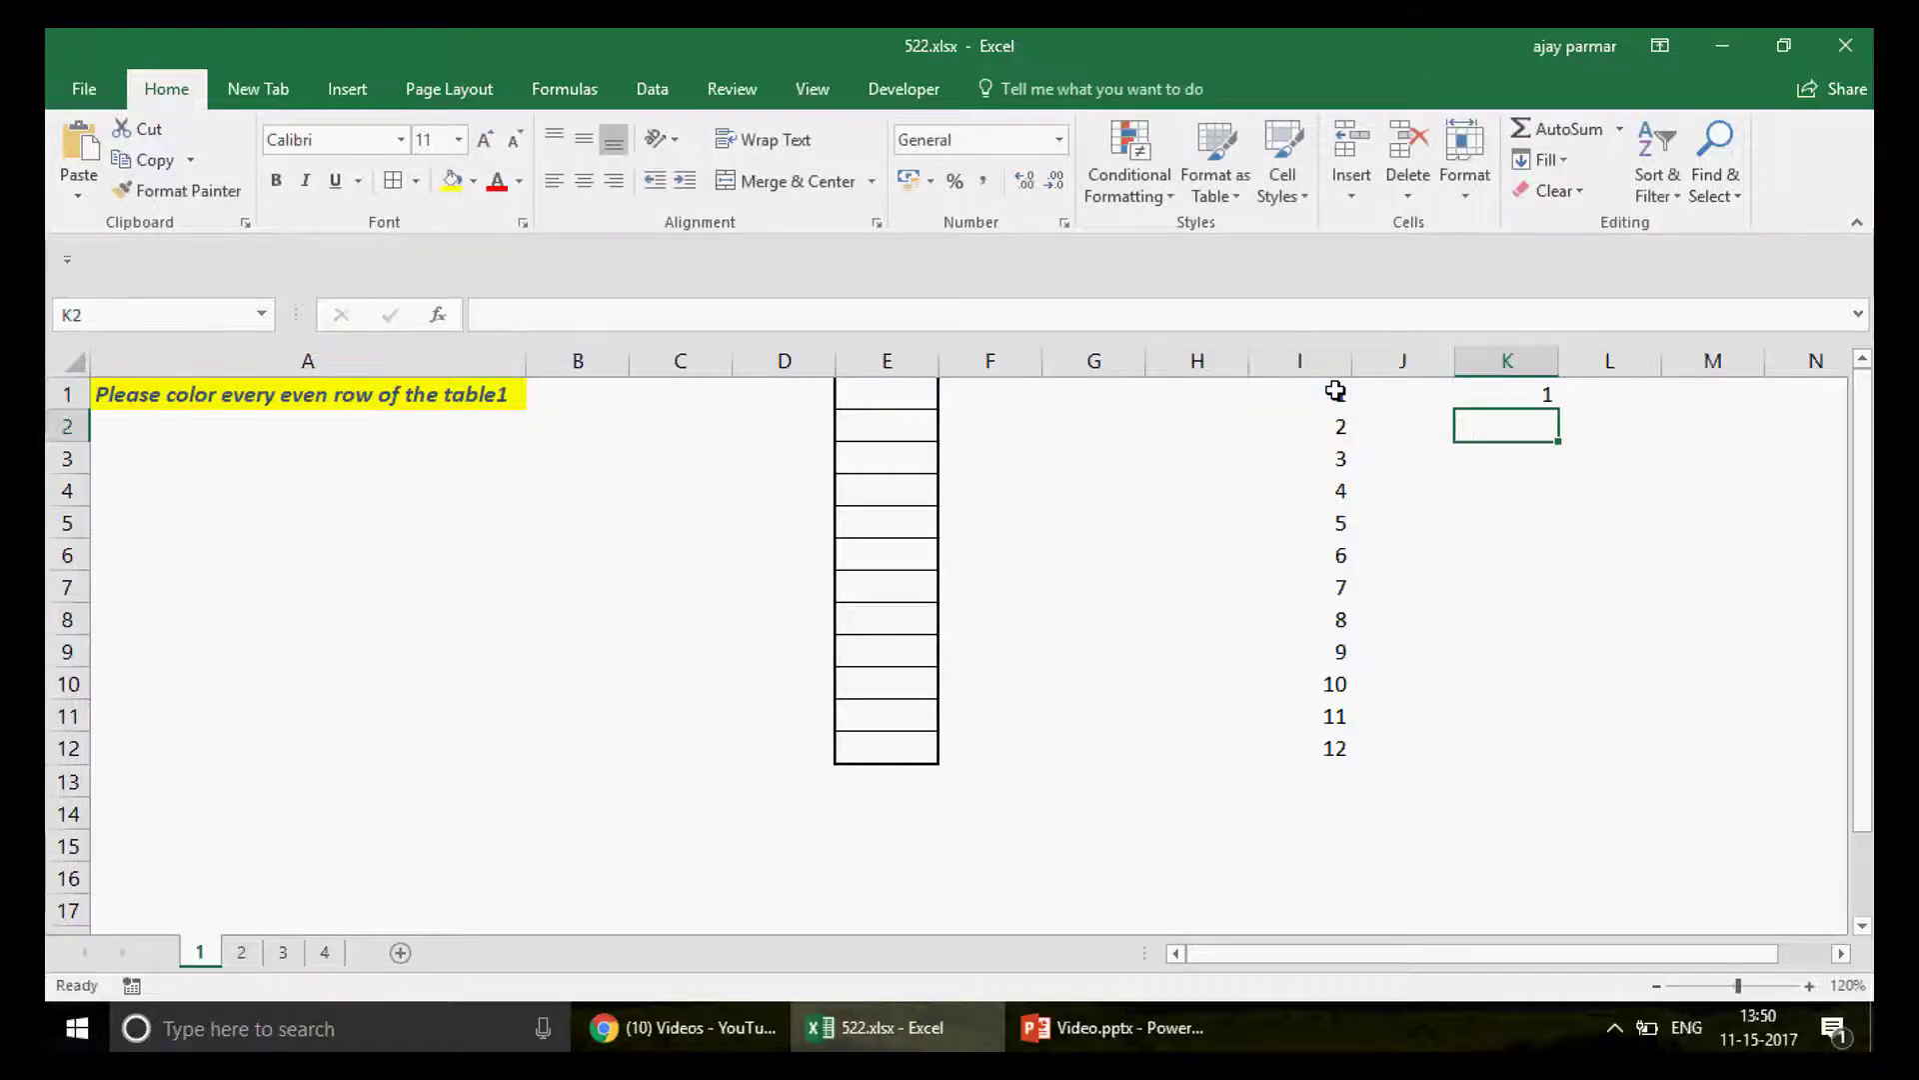
key(Up)
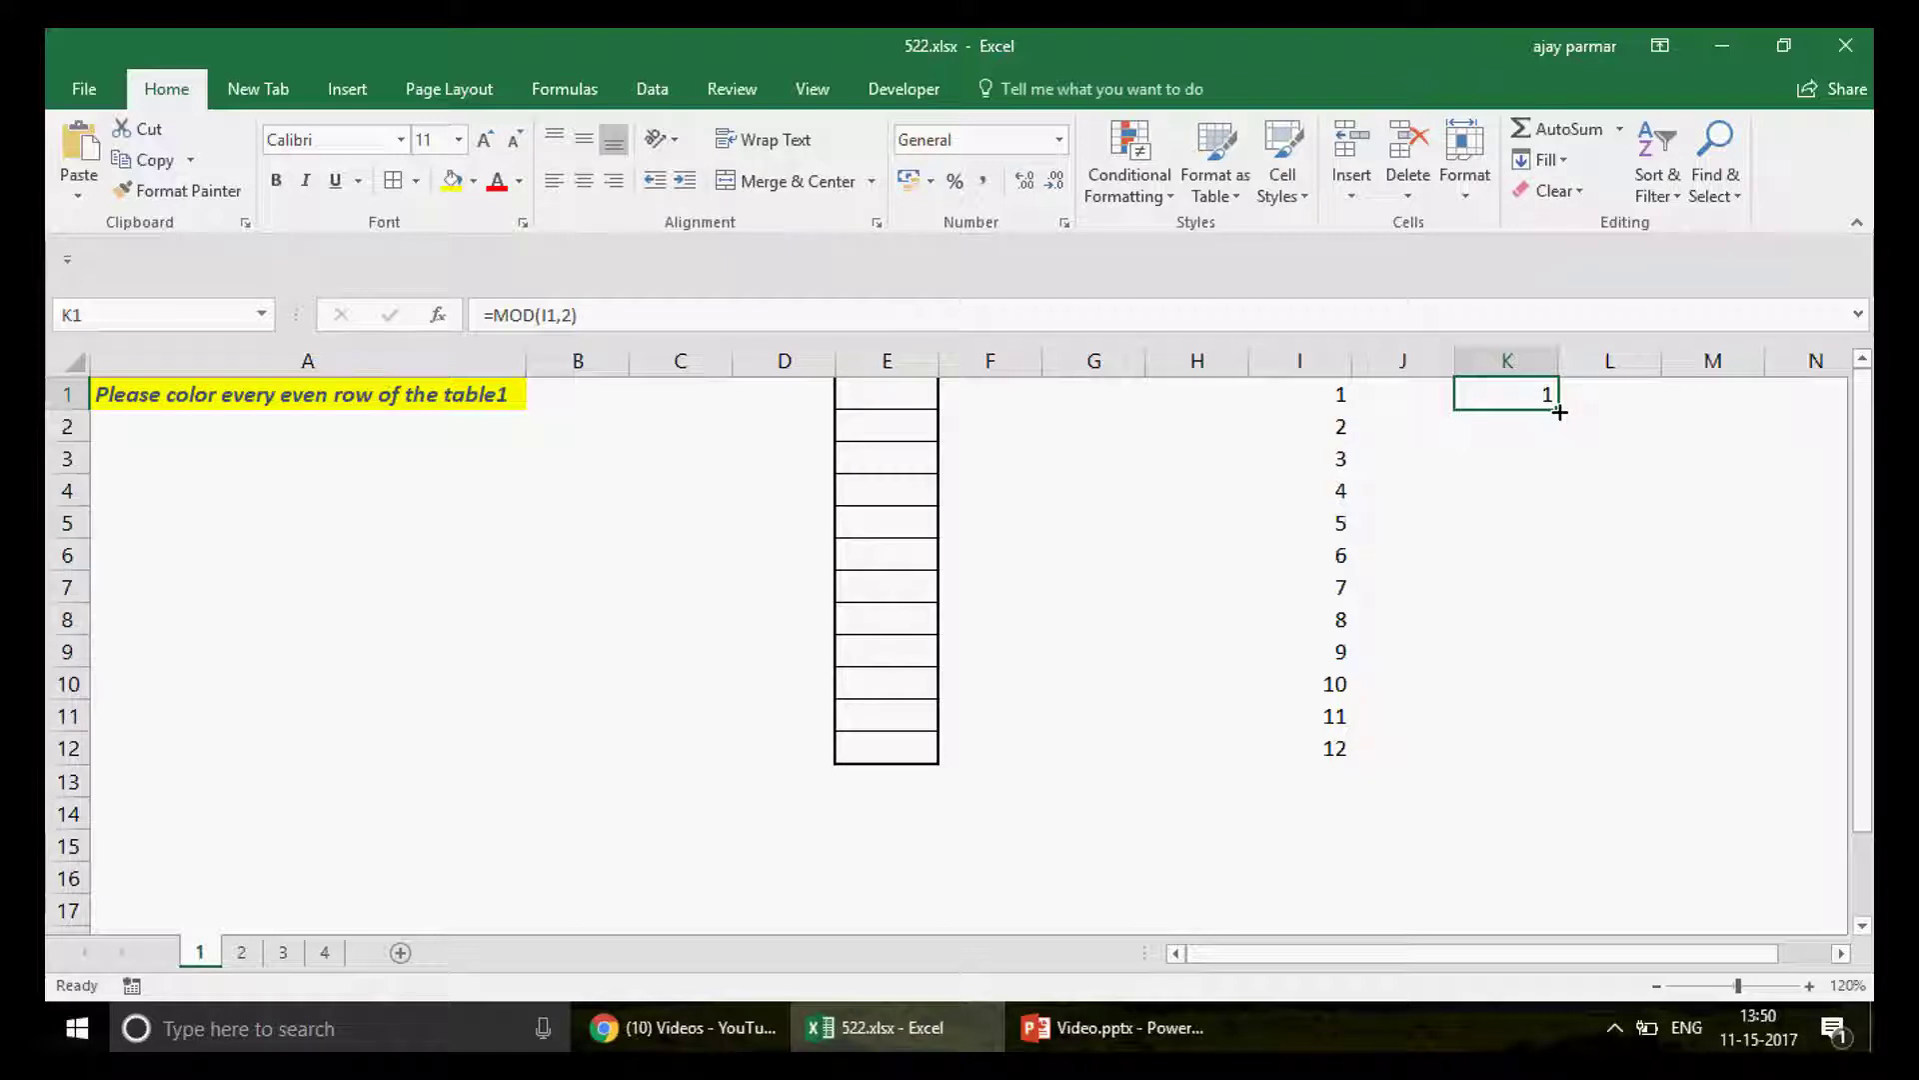
drag(1559, 412, 1526, 768)
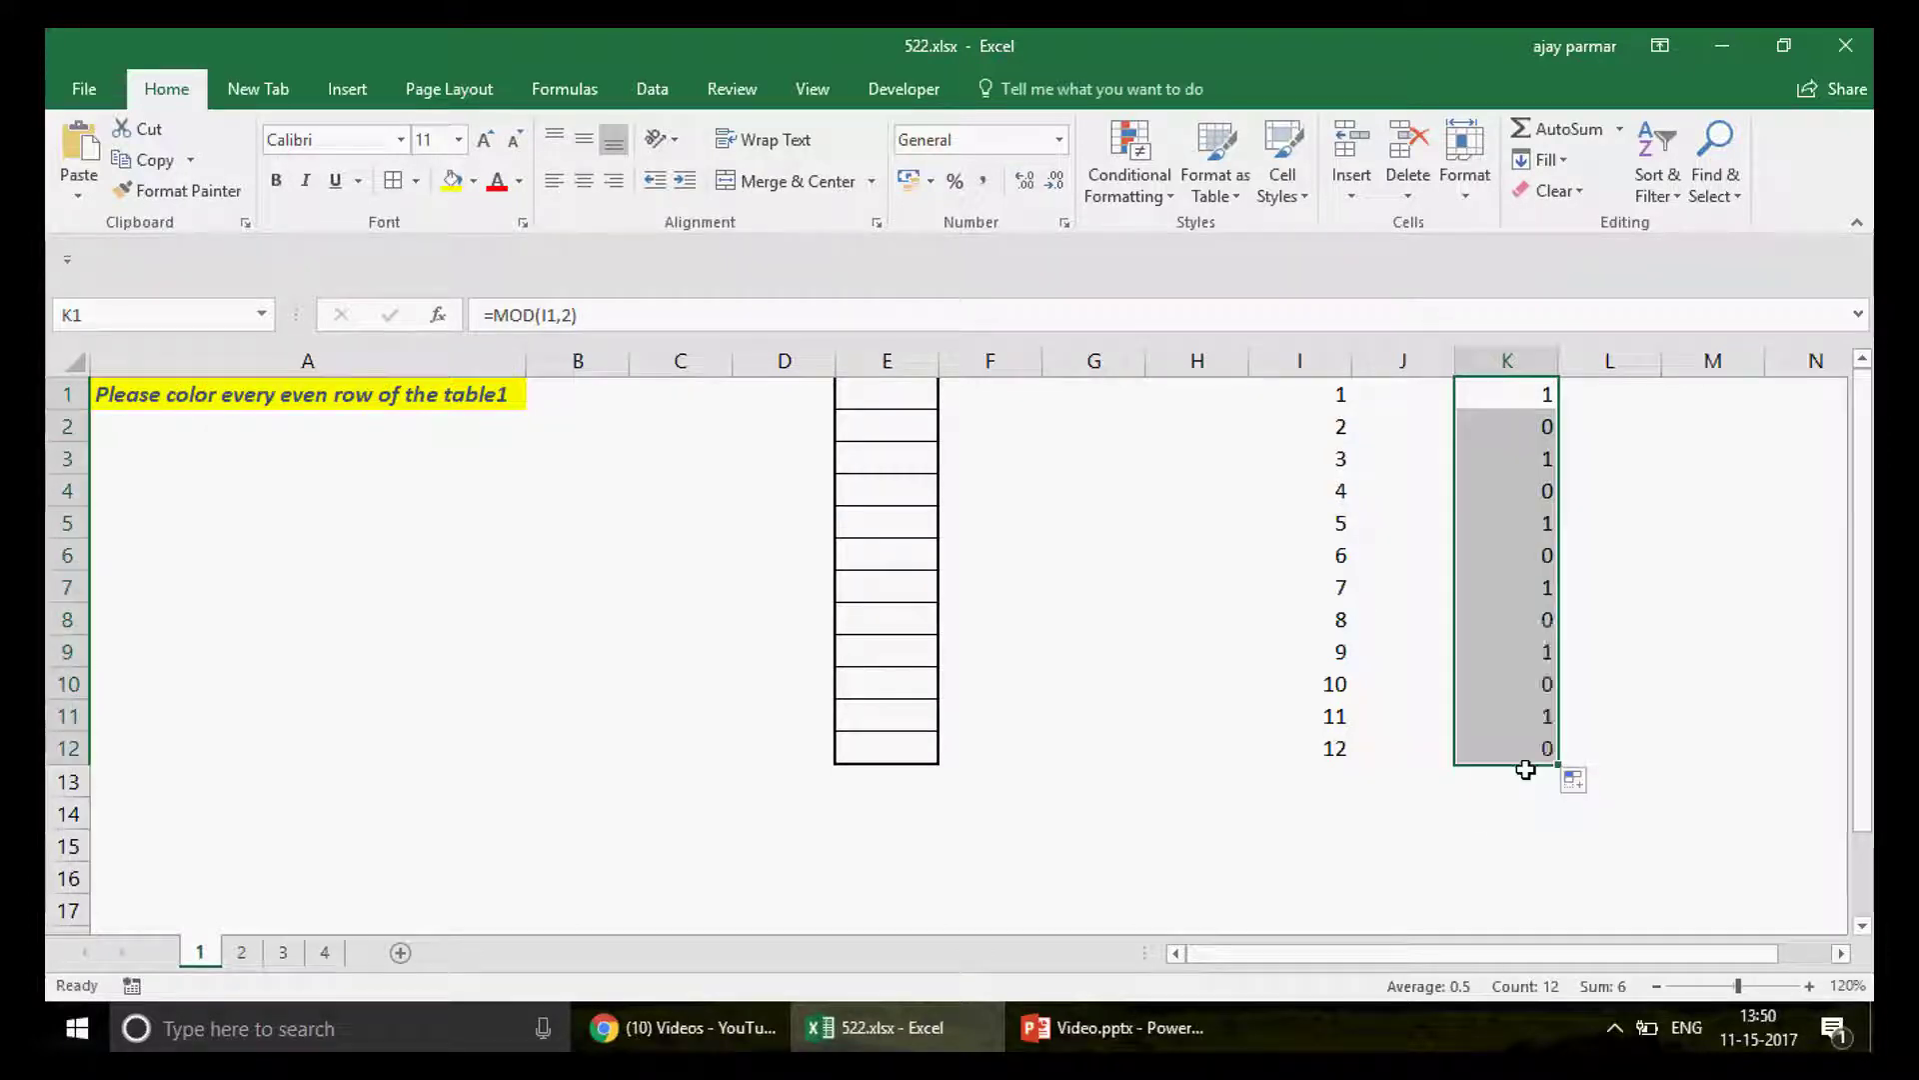
Step: Compare the MOD remainders in column K with the row numbers in column I
click(1310, 433)
key(Right)
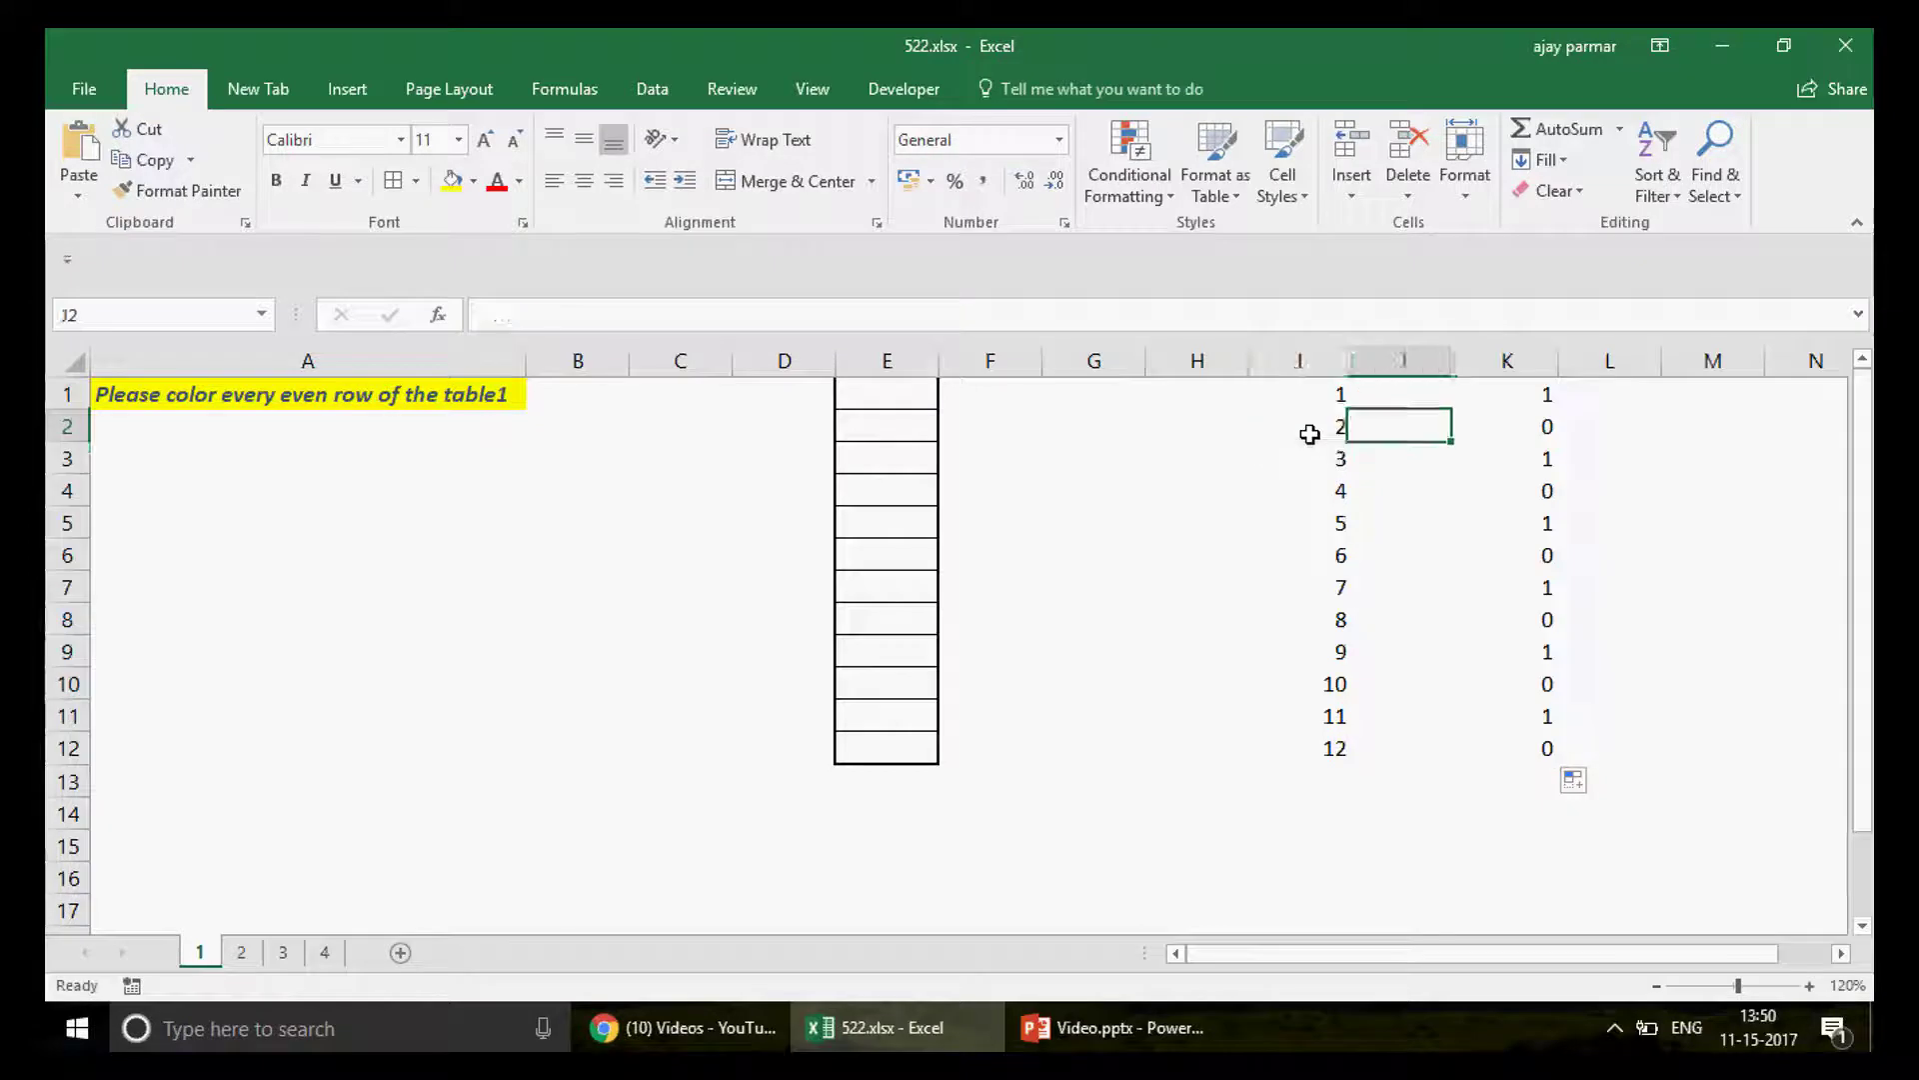
key(Down)
key(Right)
key(Down)
key(Down)
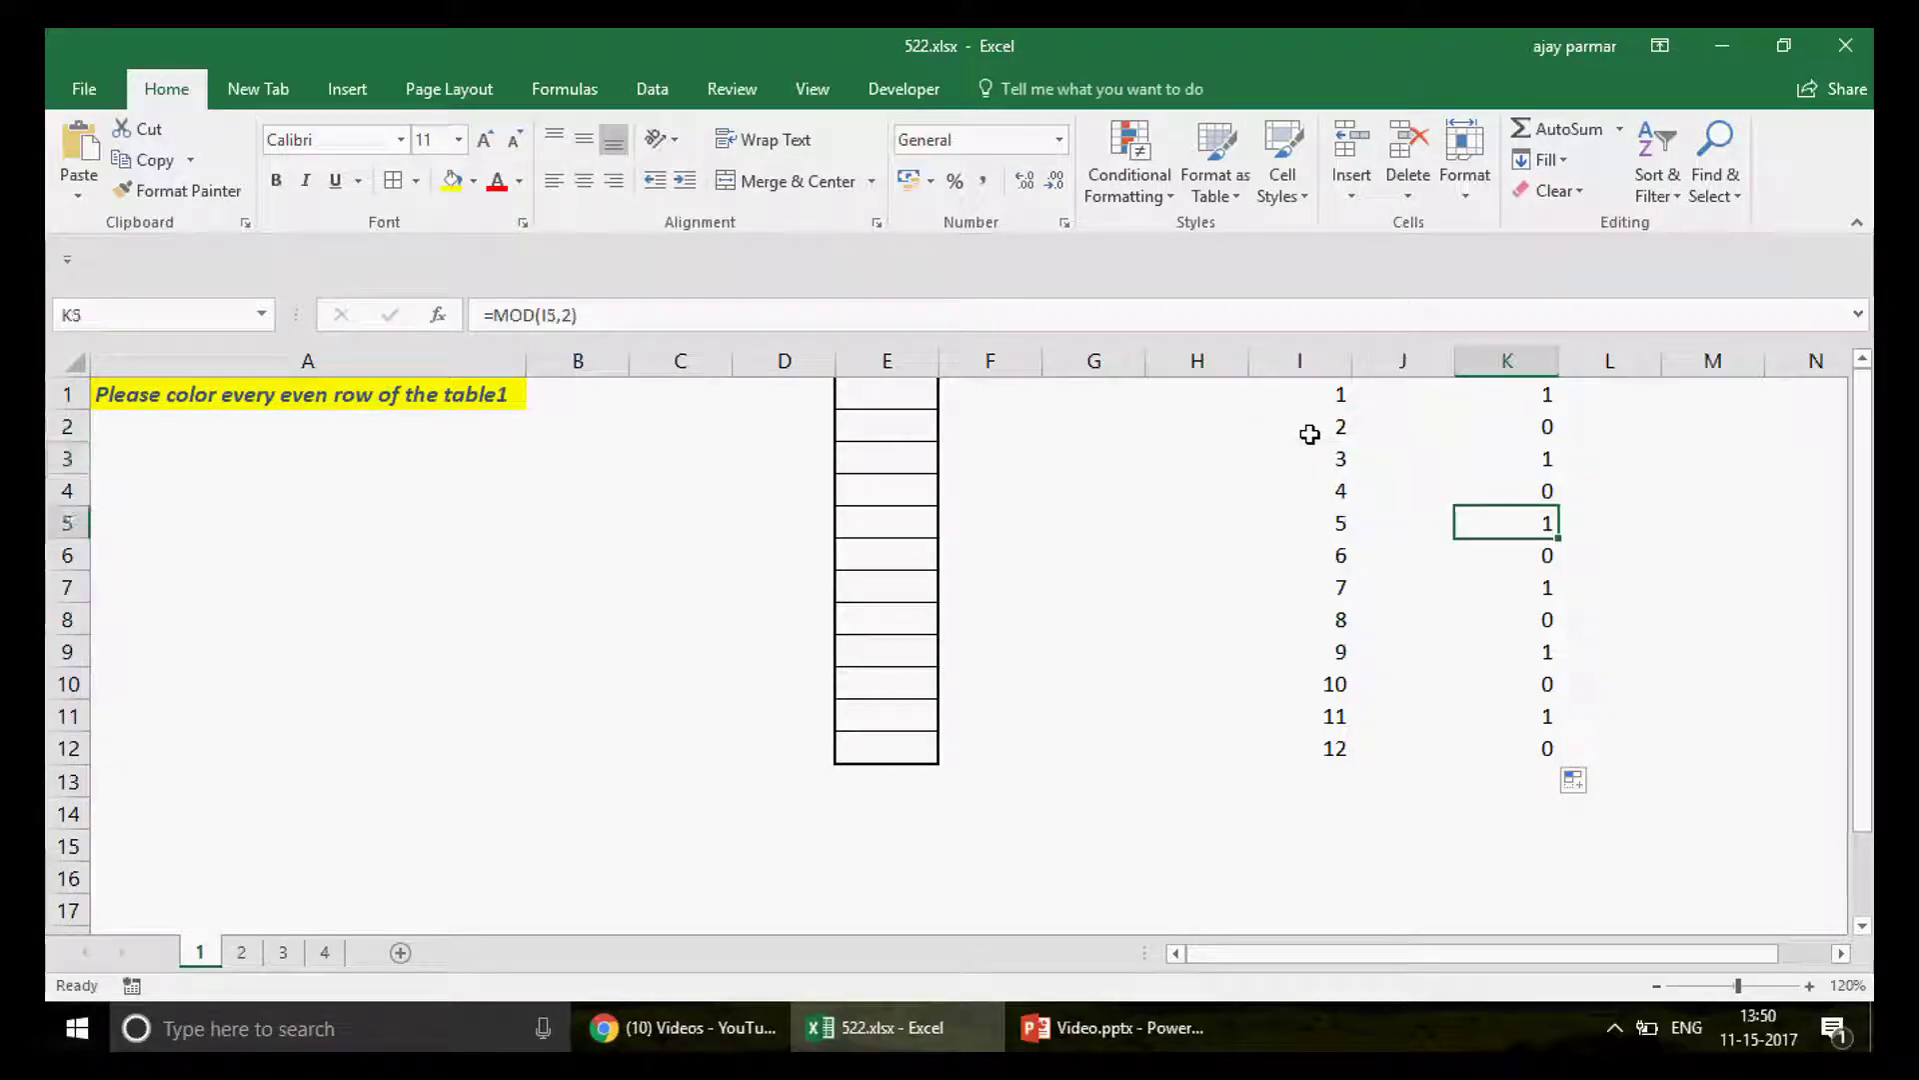
key(Down)
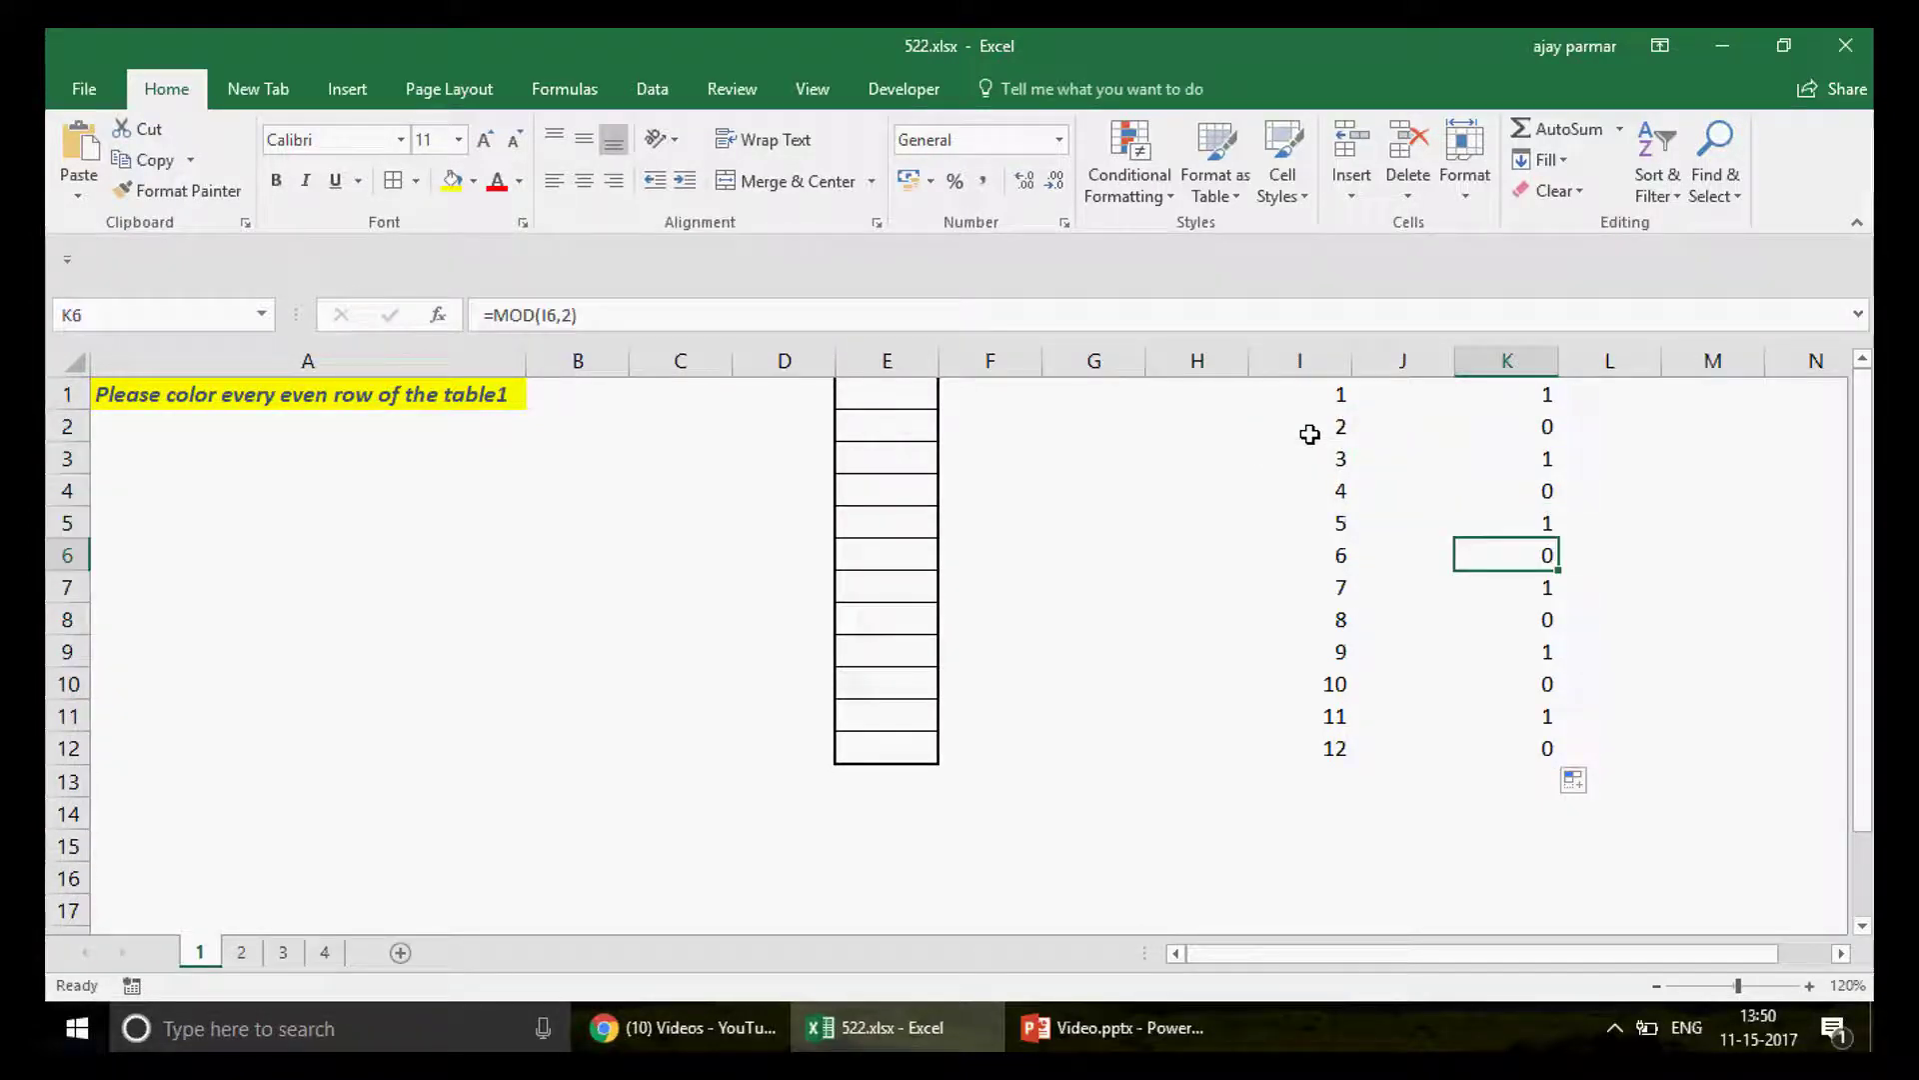
key(ctrl+Up)
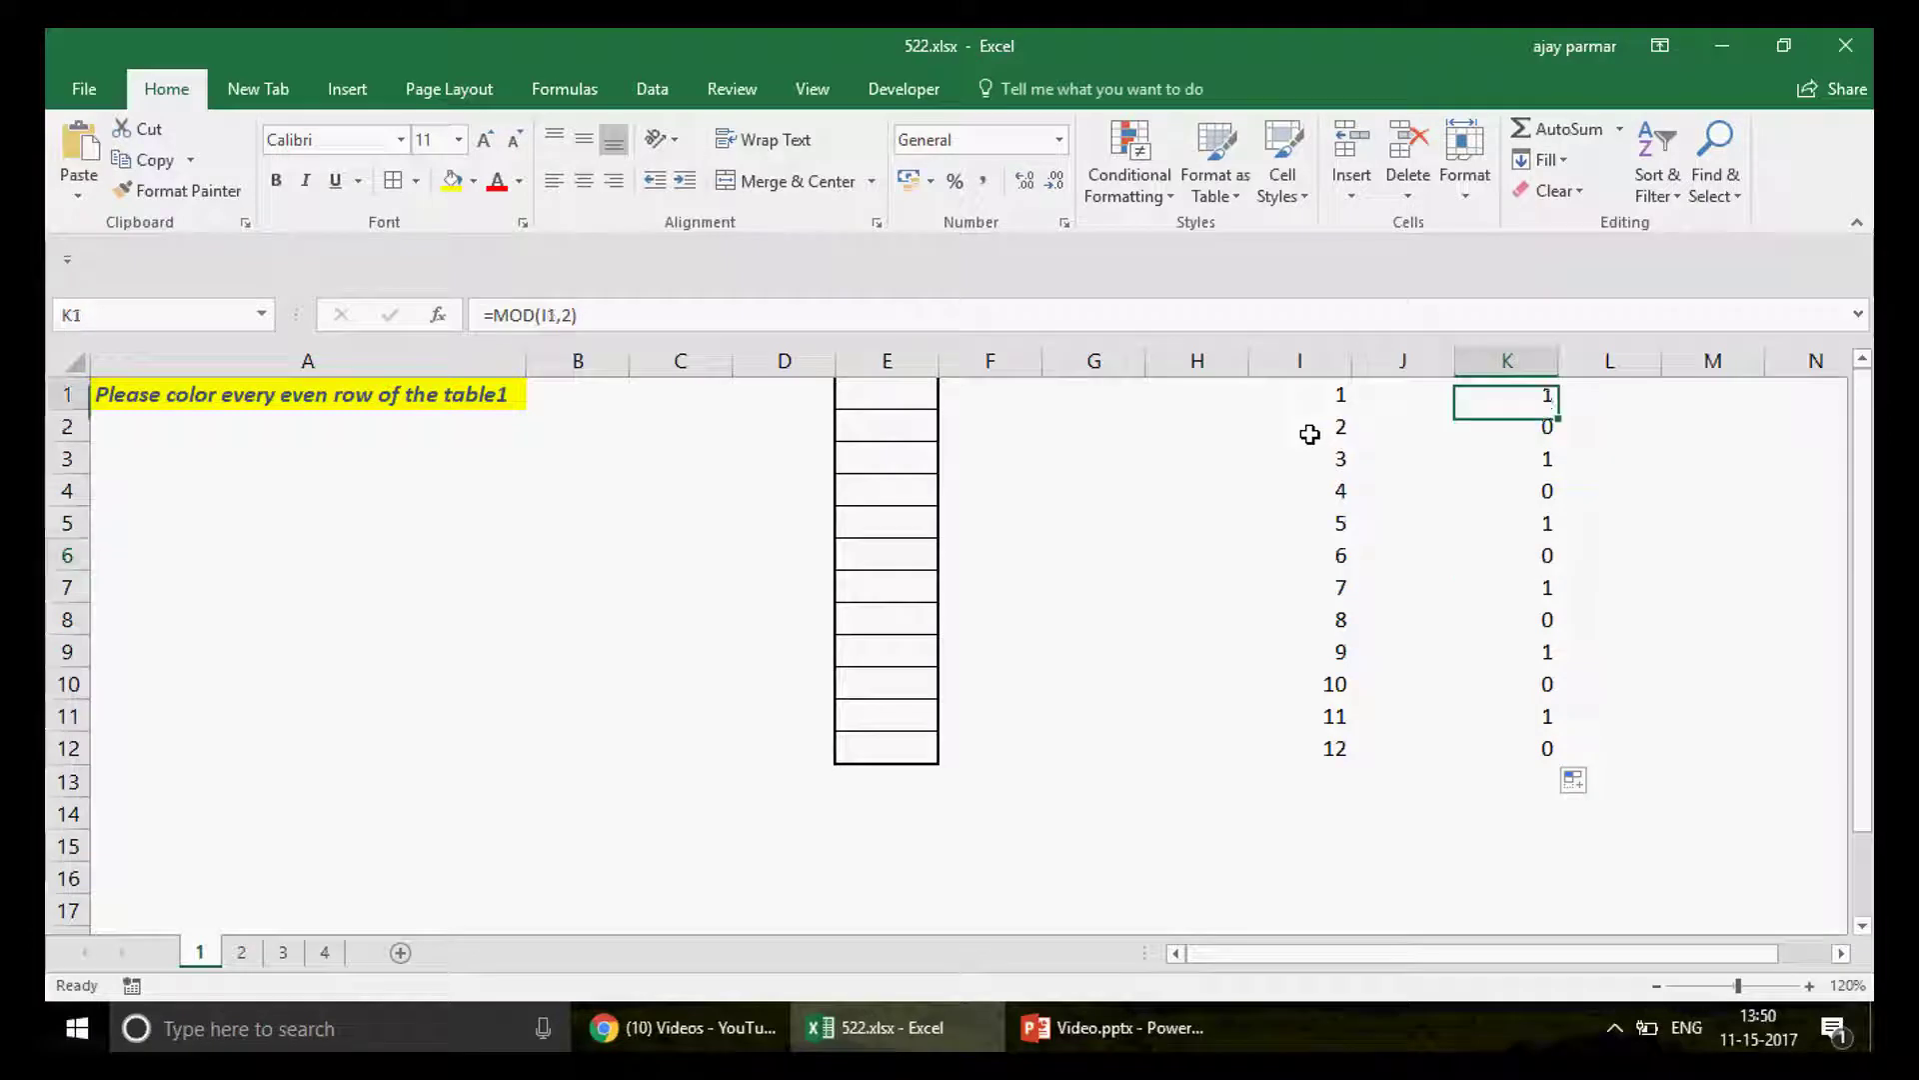
key(Down)
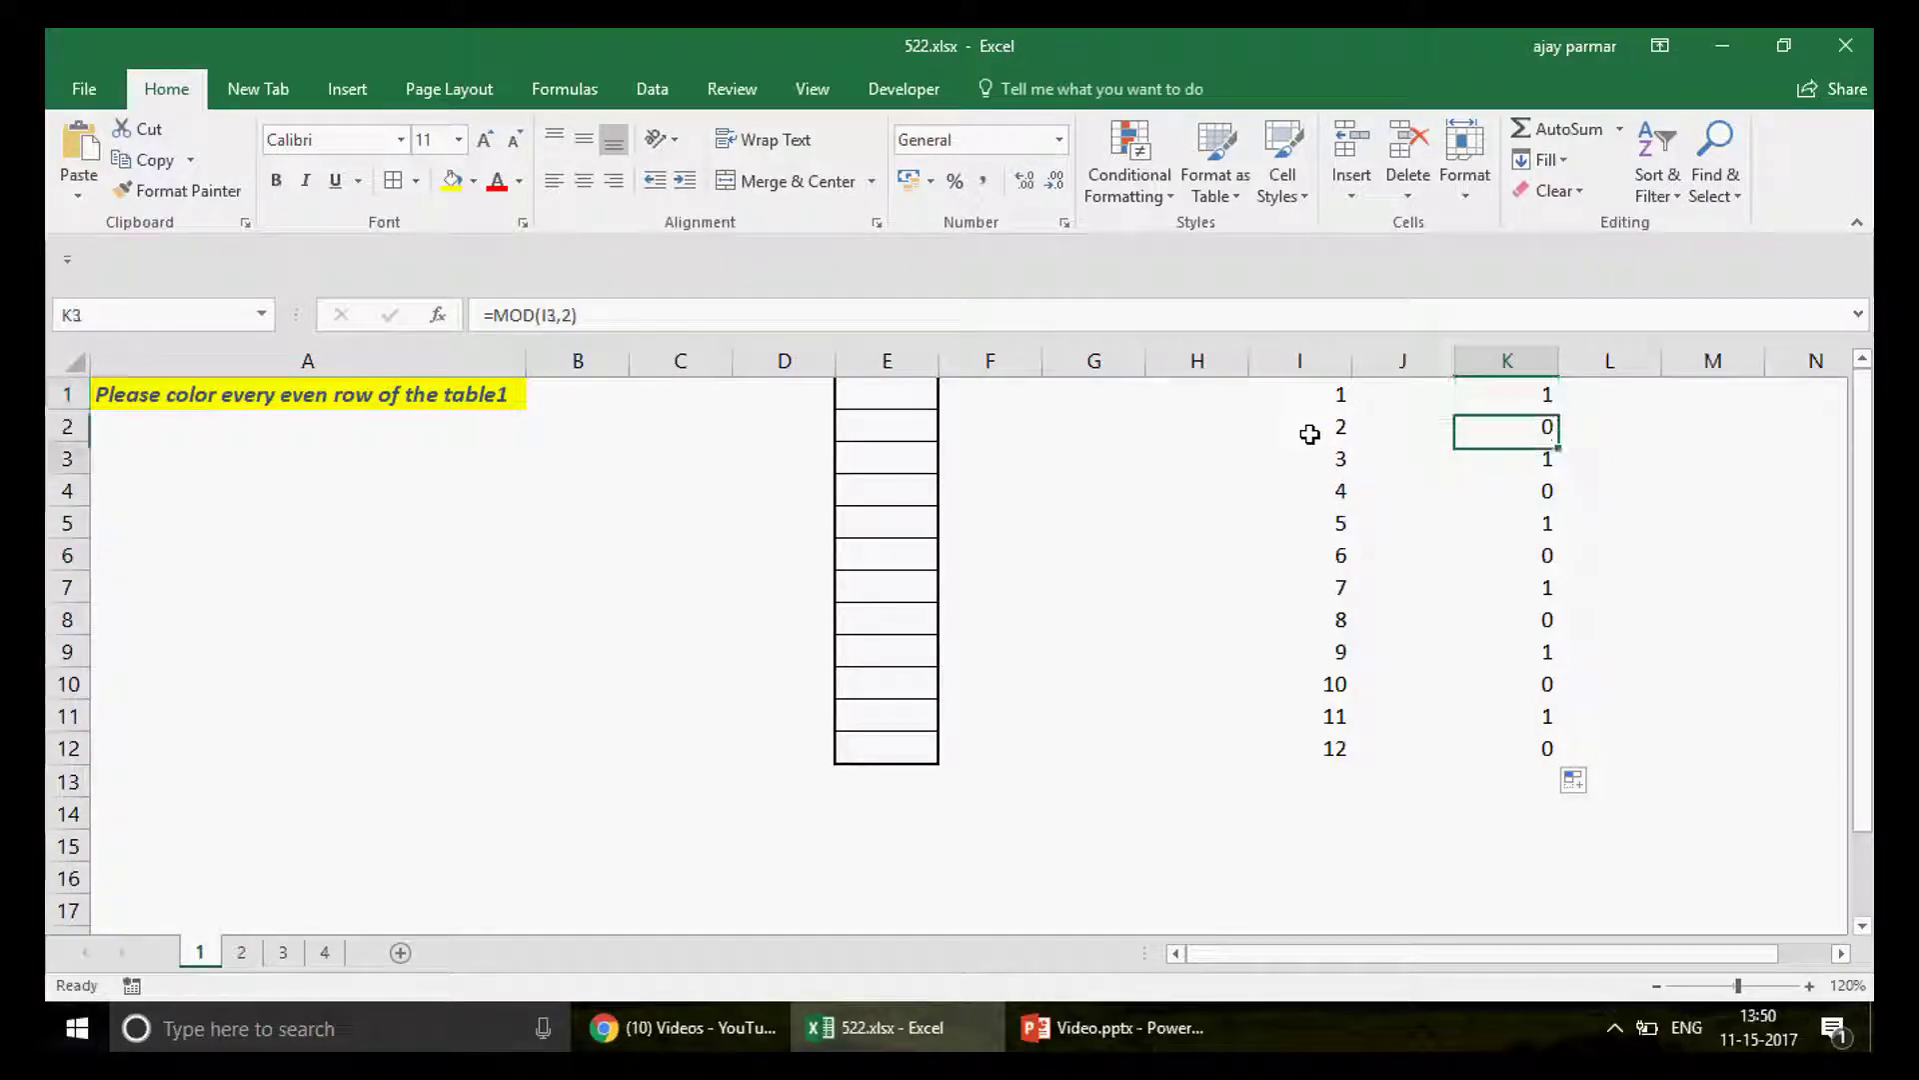
key(Down)
key(Down)
key(Down)
key(Down)
key(Down)
key(Down)
key(Down)
key(Down)
key(Down)
key(Down)
key(Down)
key(Down)
key(Down)
key(Down)
key(Down)
key(Down)
key(Down)
key(Up)
key(Up)
key(Up)
key(Up)
key(Up)
key(Up)
key(Up)
key(Up)
key(Up)
key(Up)
key(Up)
key(Up)
key(Up)
key(Up)
key(Up)
key(Up)
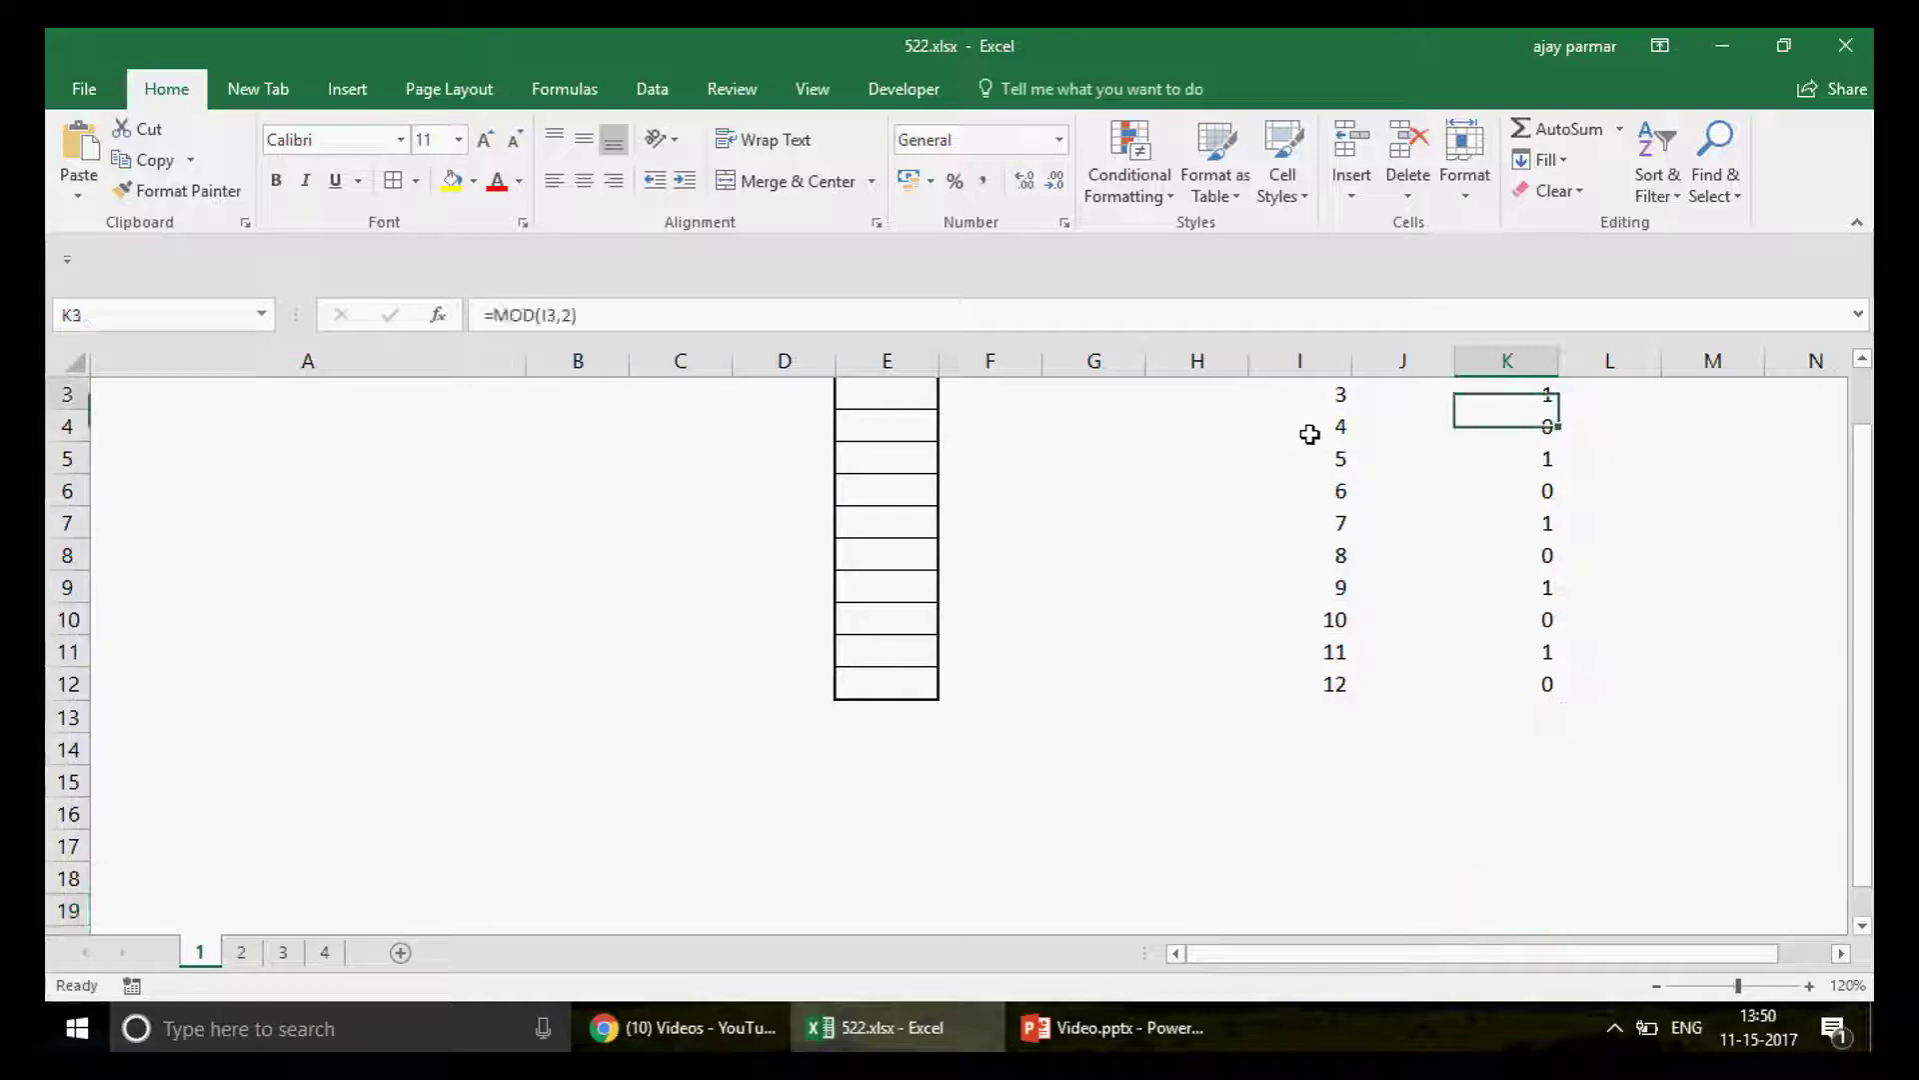
Step: Check the row number in I1 against its MOD remainder in K1
key(Up)
key(Up)
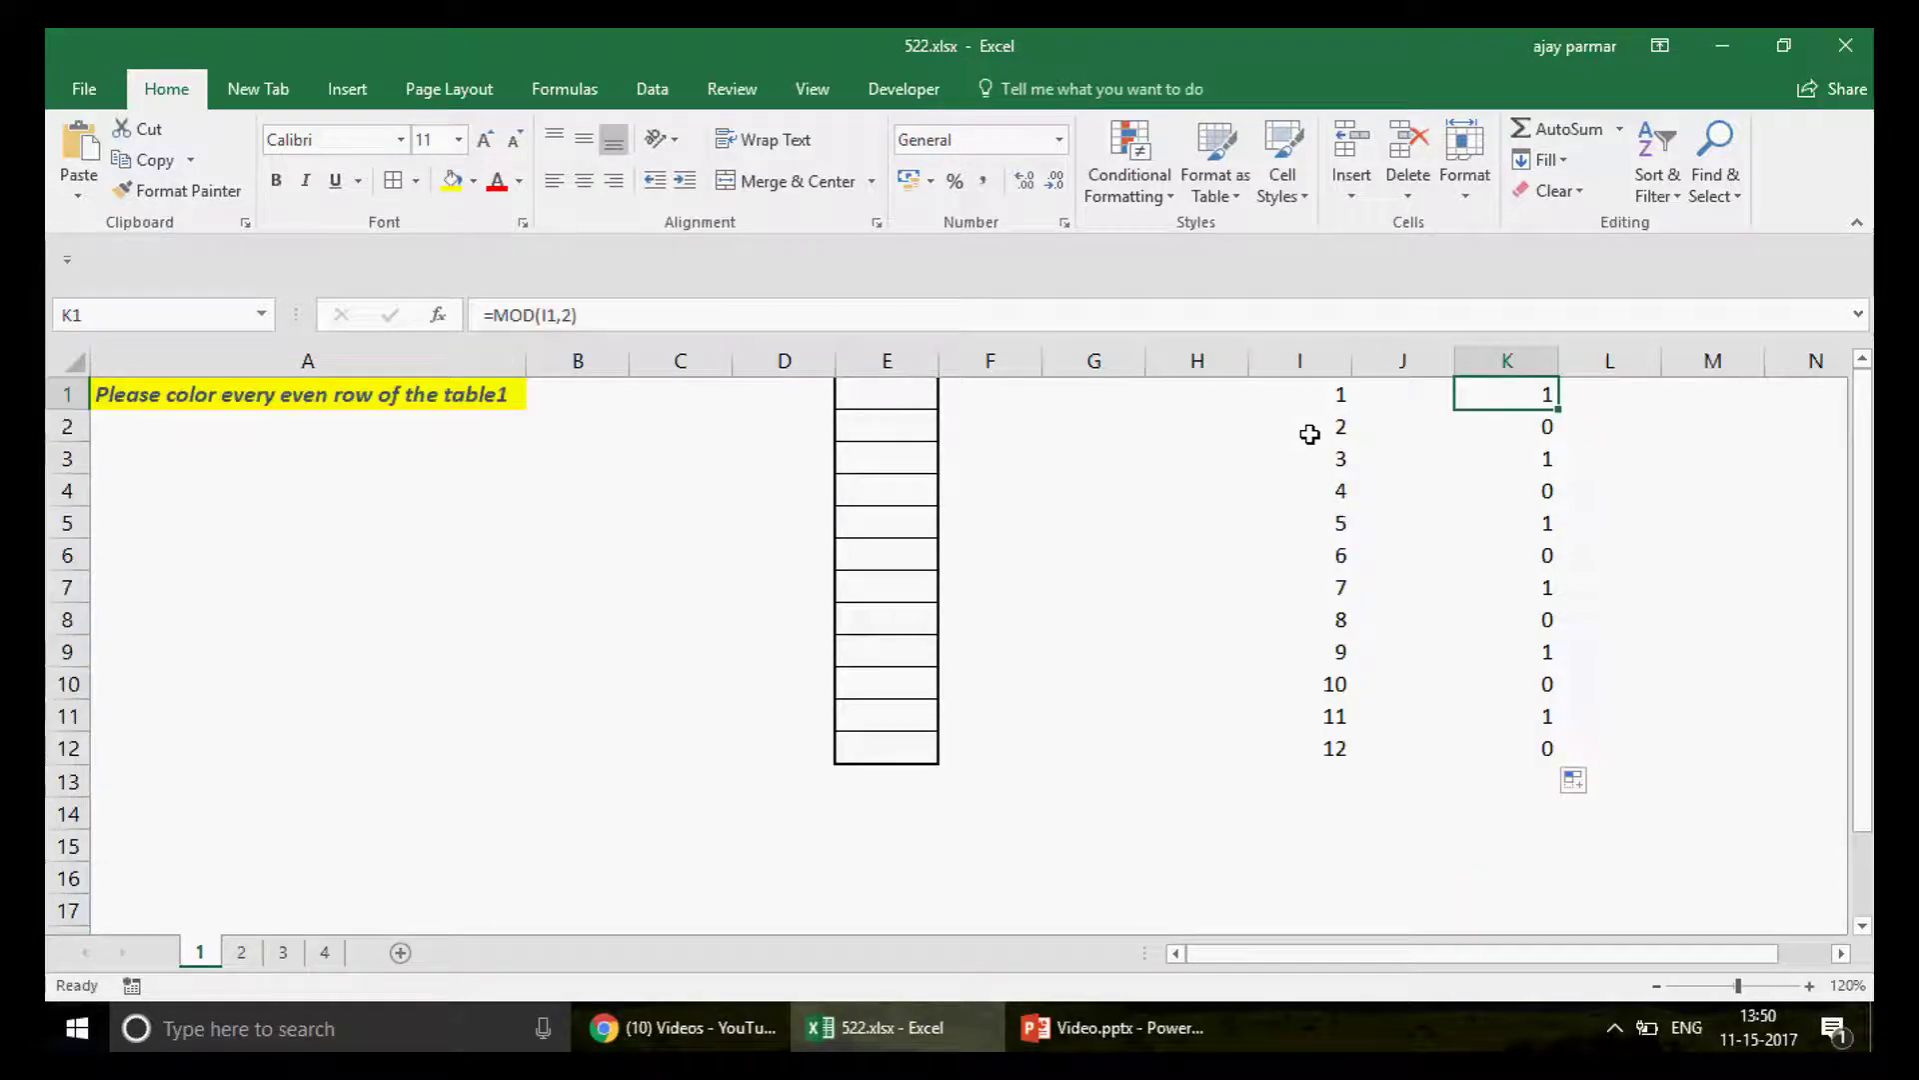
key(Left)
key(Left)
key(shift+Right)
key(shift+Right)
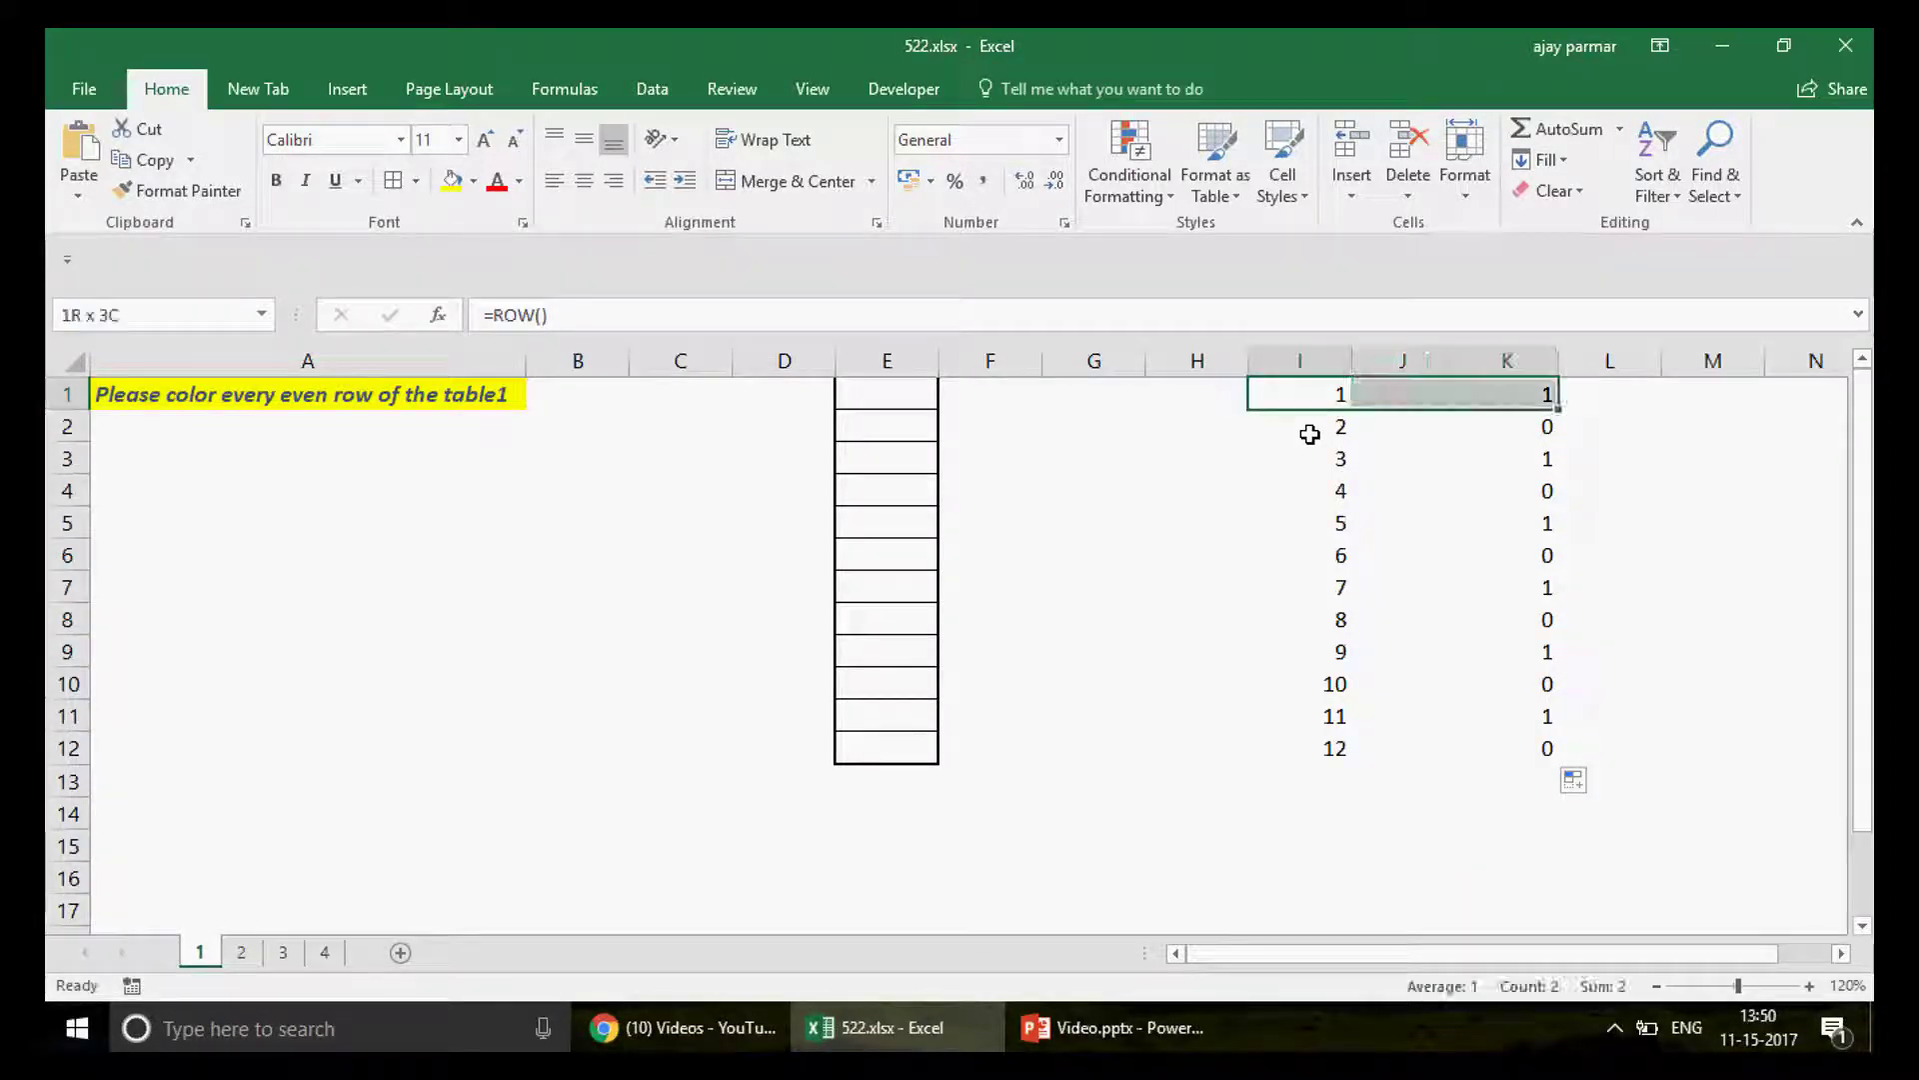
key(shift+Left)
key(shift+Left)
Step: Start a conditional formatting rule for E1:E12 that uses a formula to determine which cells to format
key(Left)
key(Left)
key(Left)
key(Left)
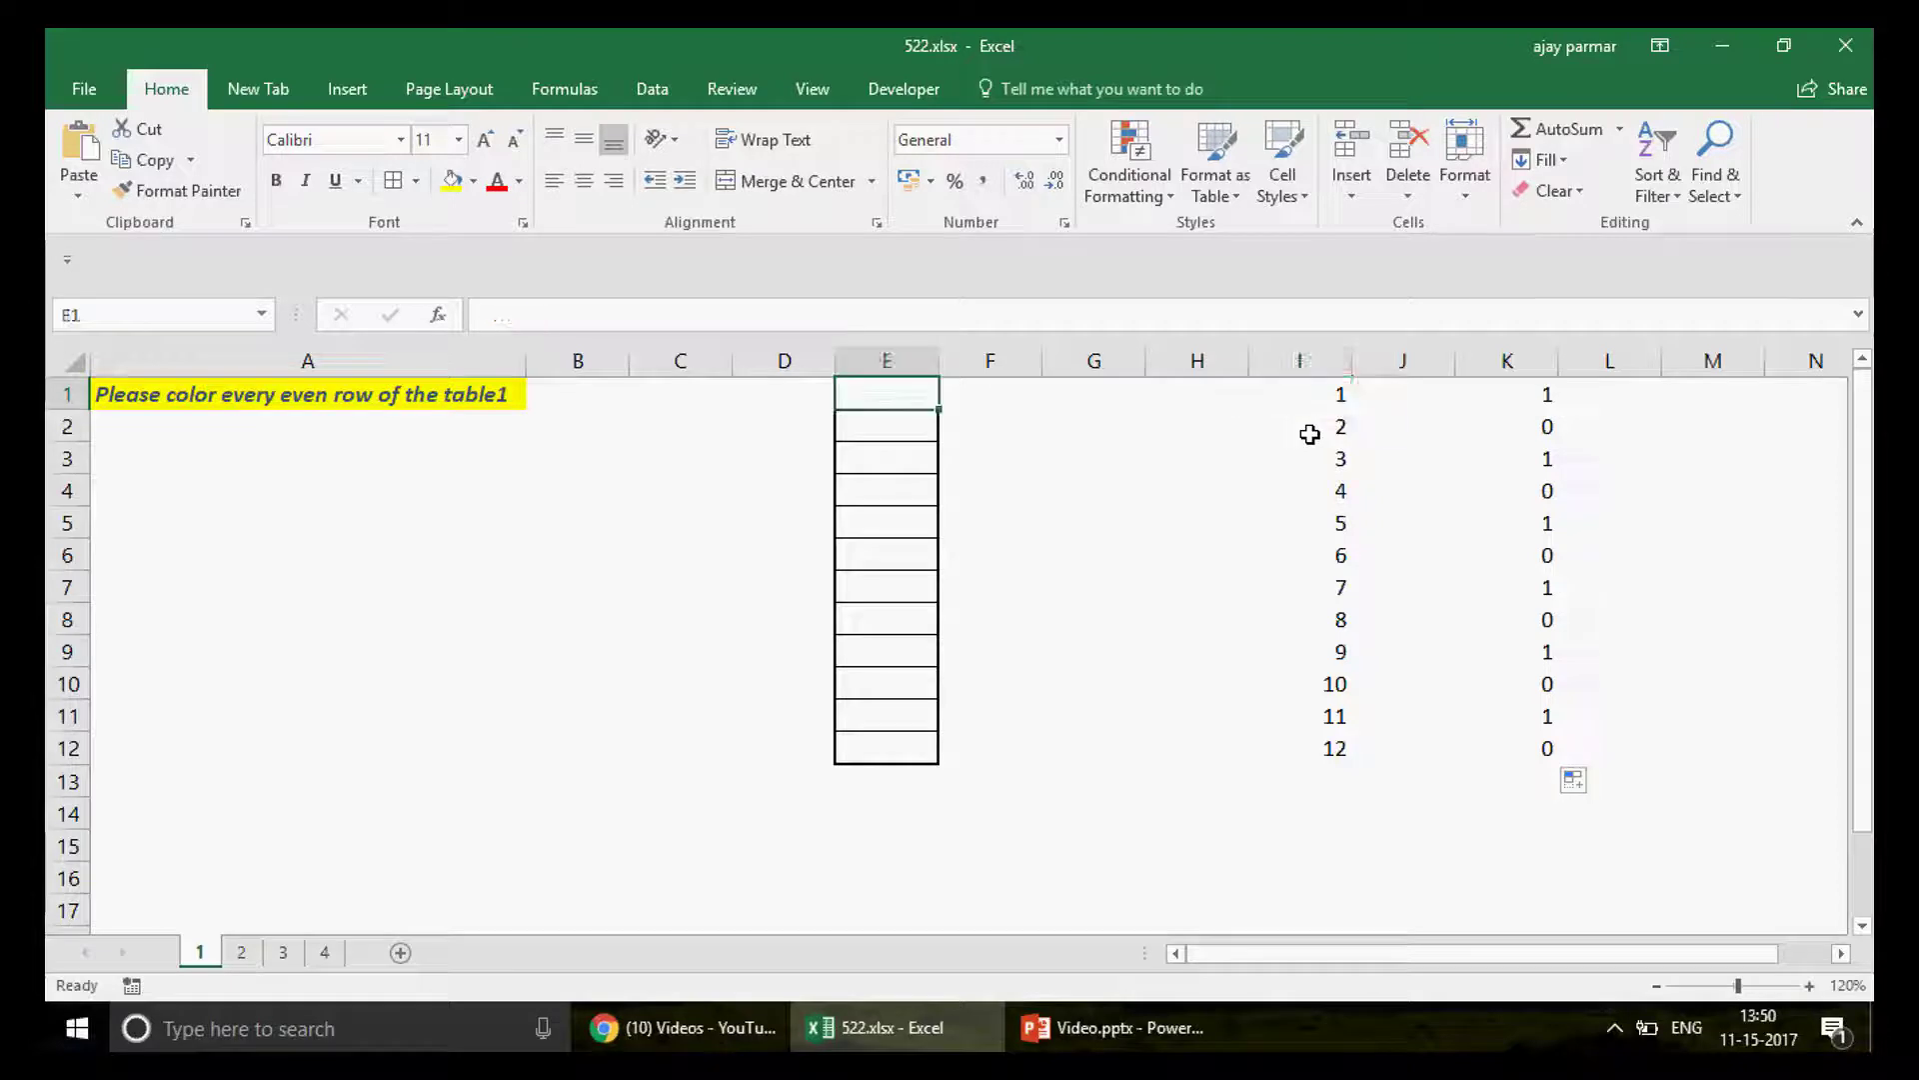
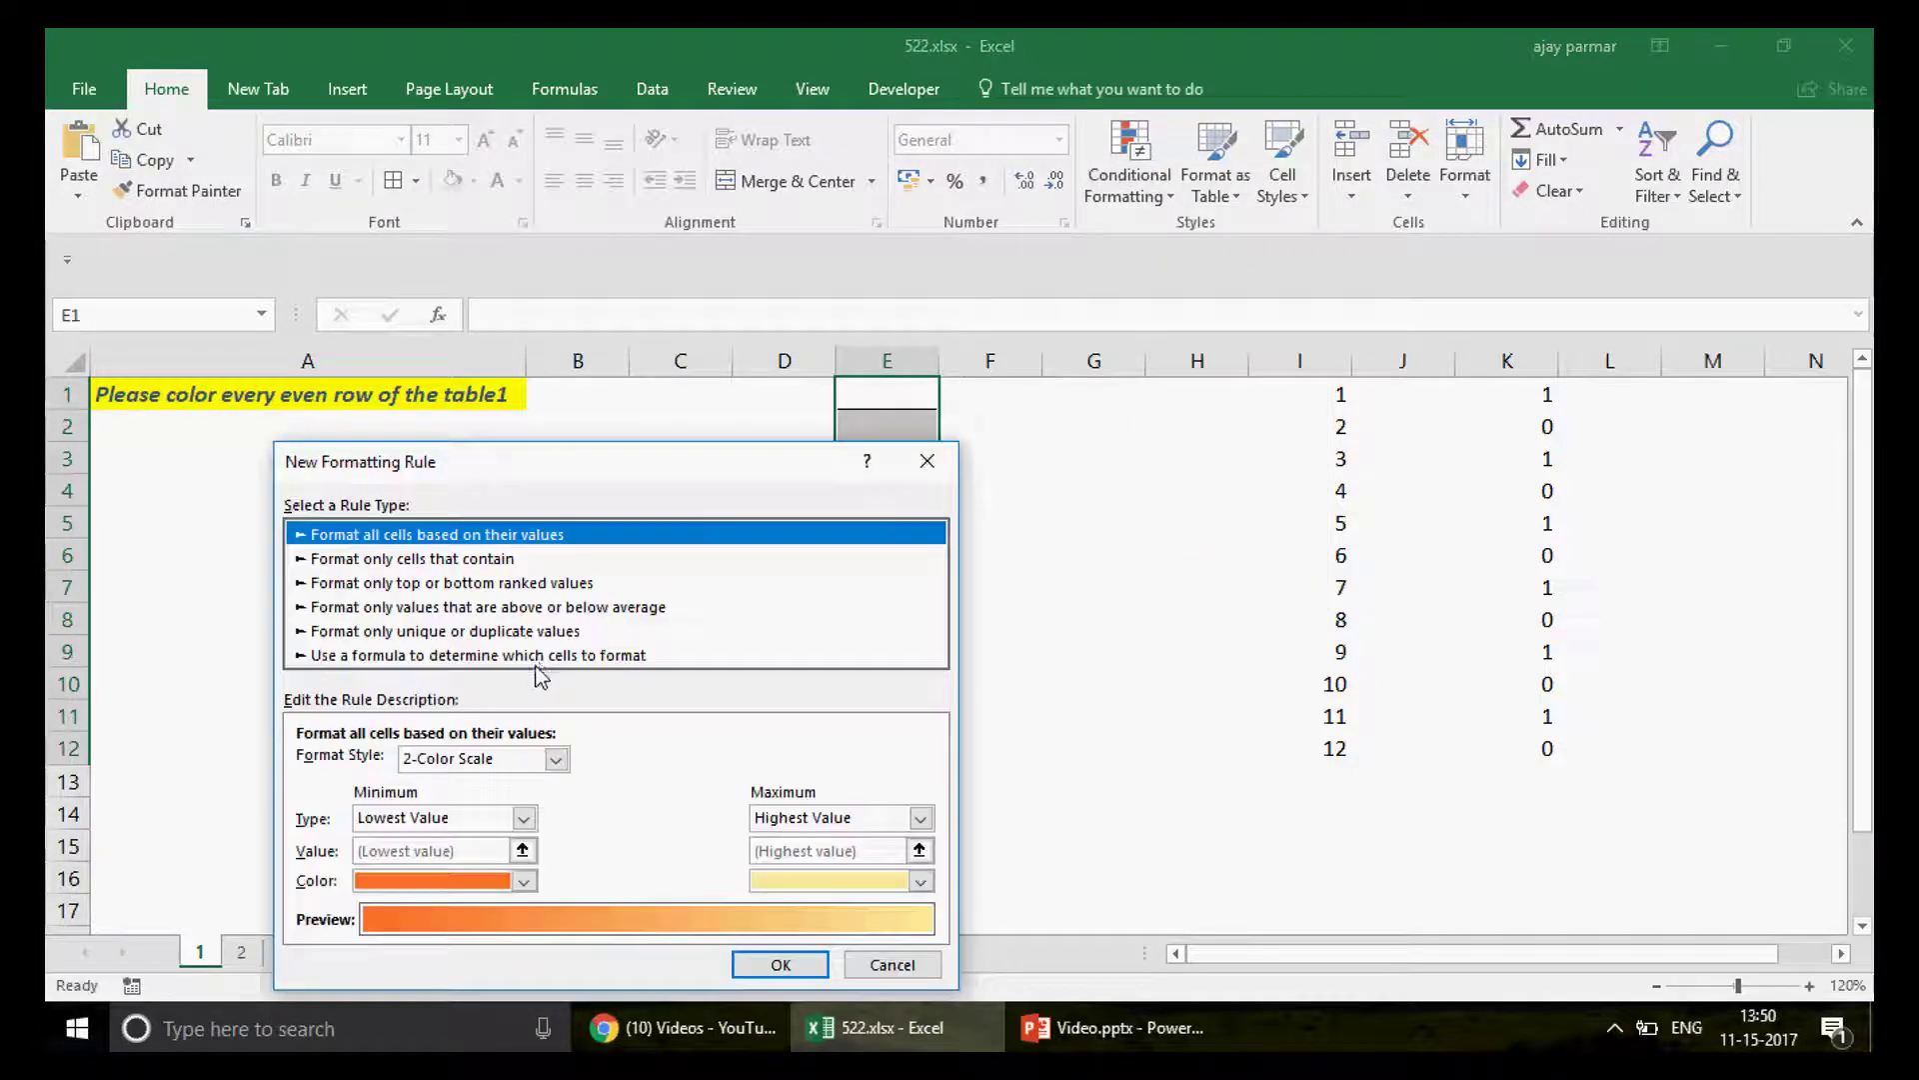
click(540, 655)
click(387, 766)
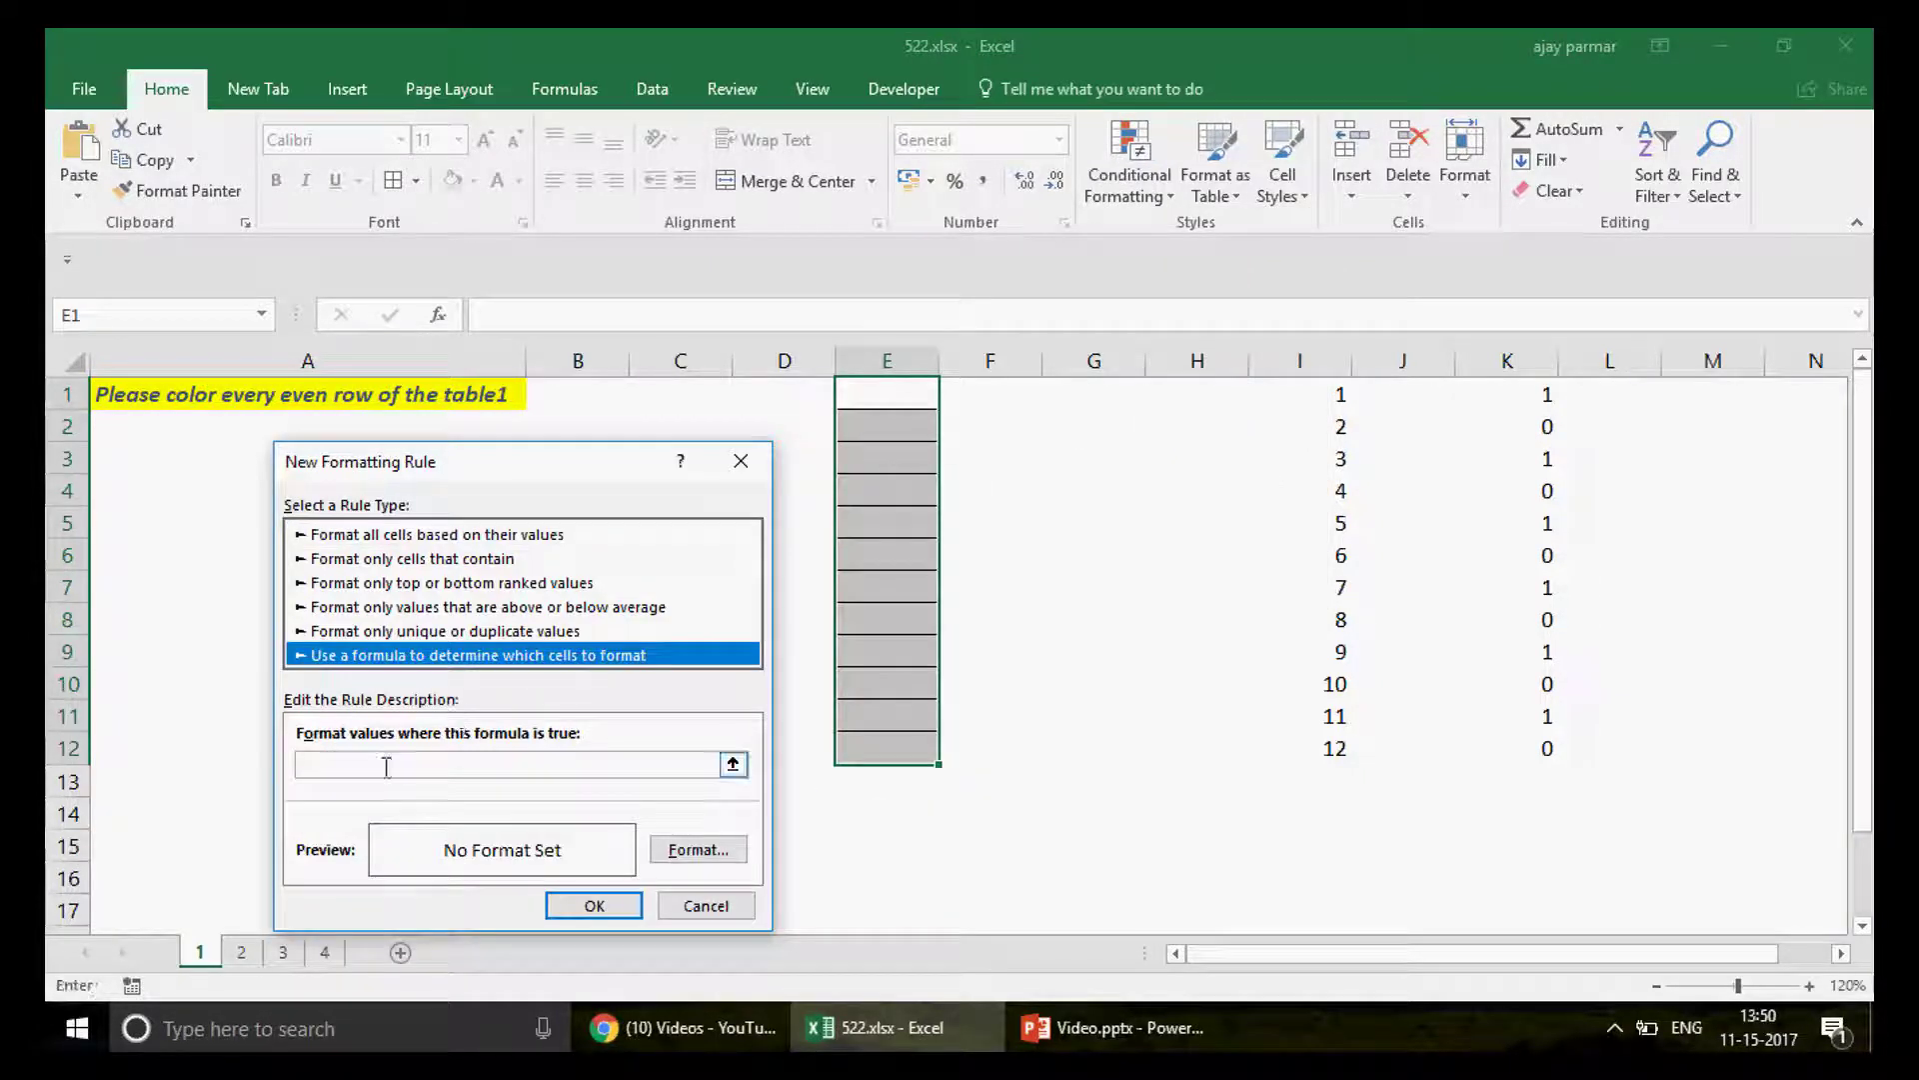
Step: Enter =MOD(ROW($E$1,2)=0 as the rule's formula, taking the reference from cell E1
text(=)
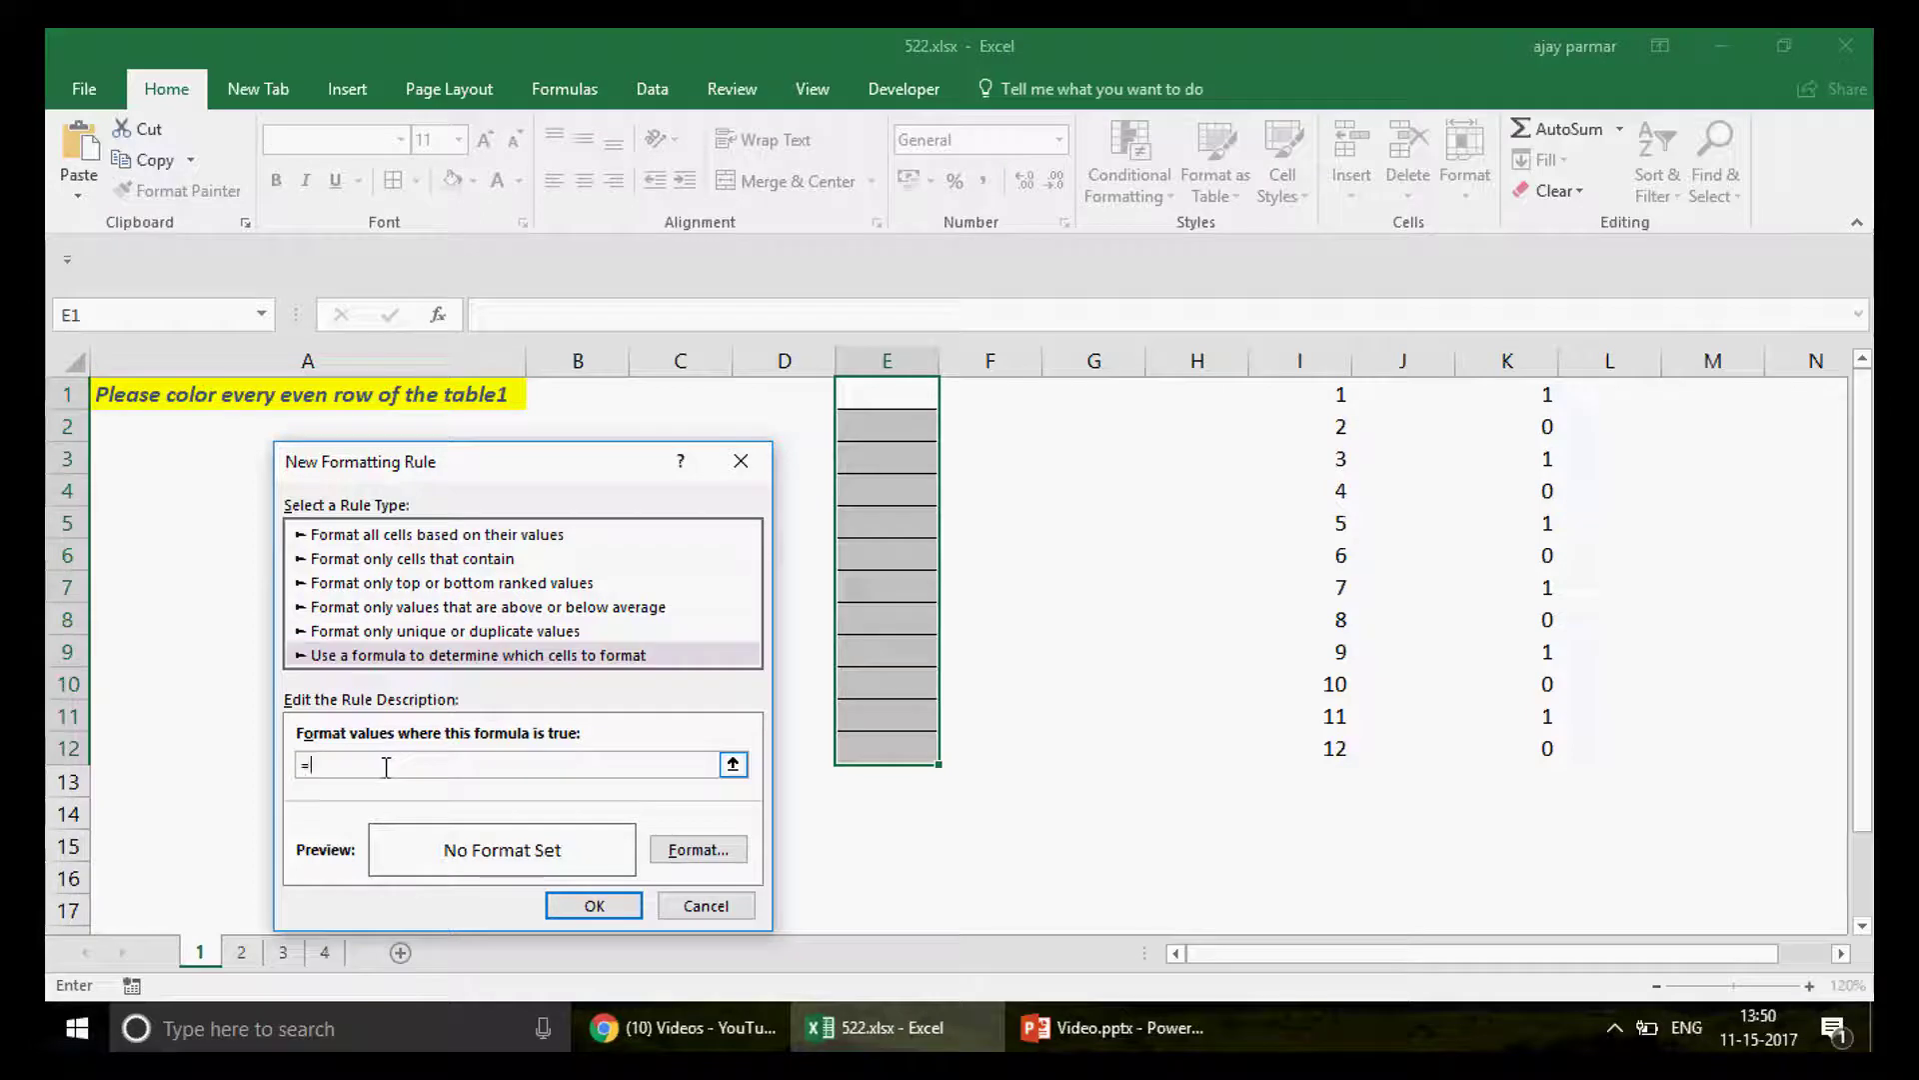
text(MOD(ROW()
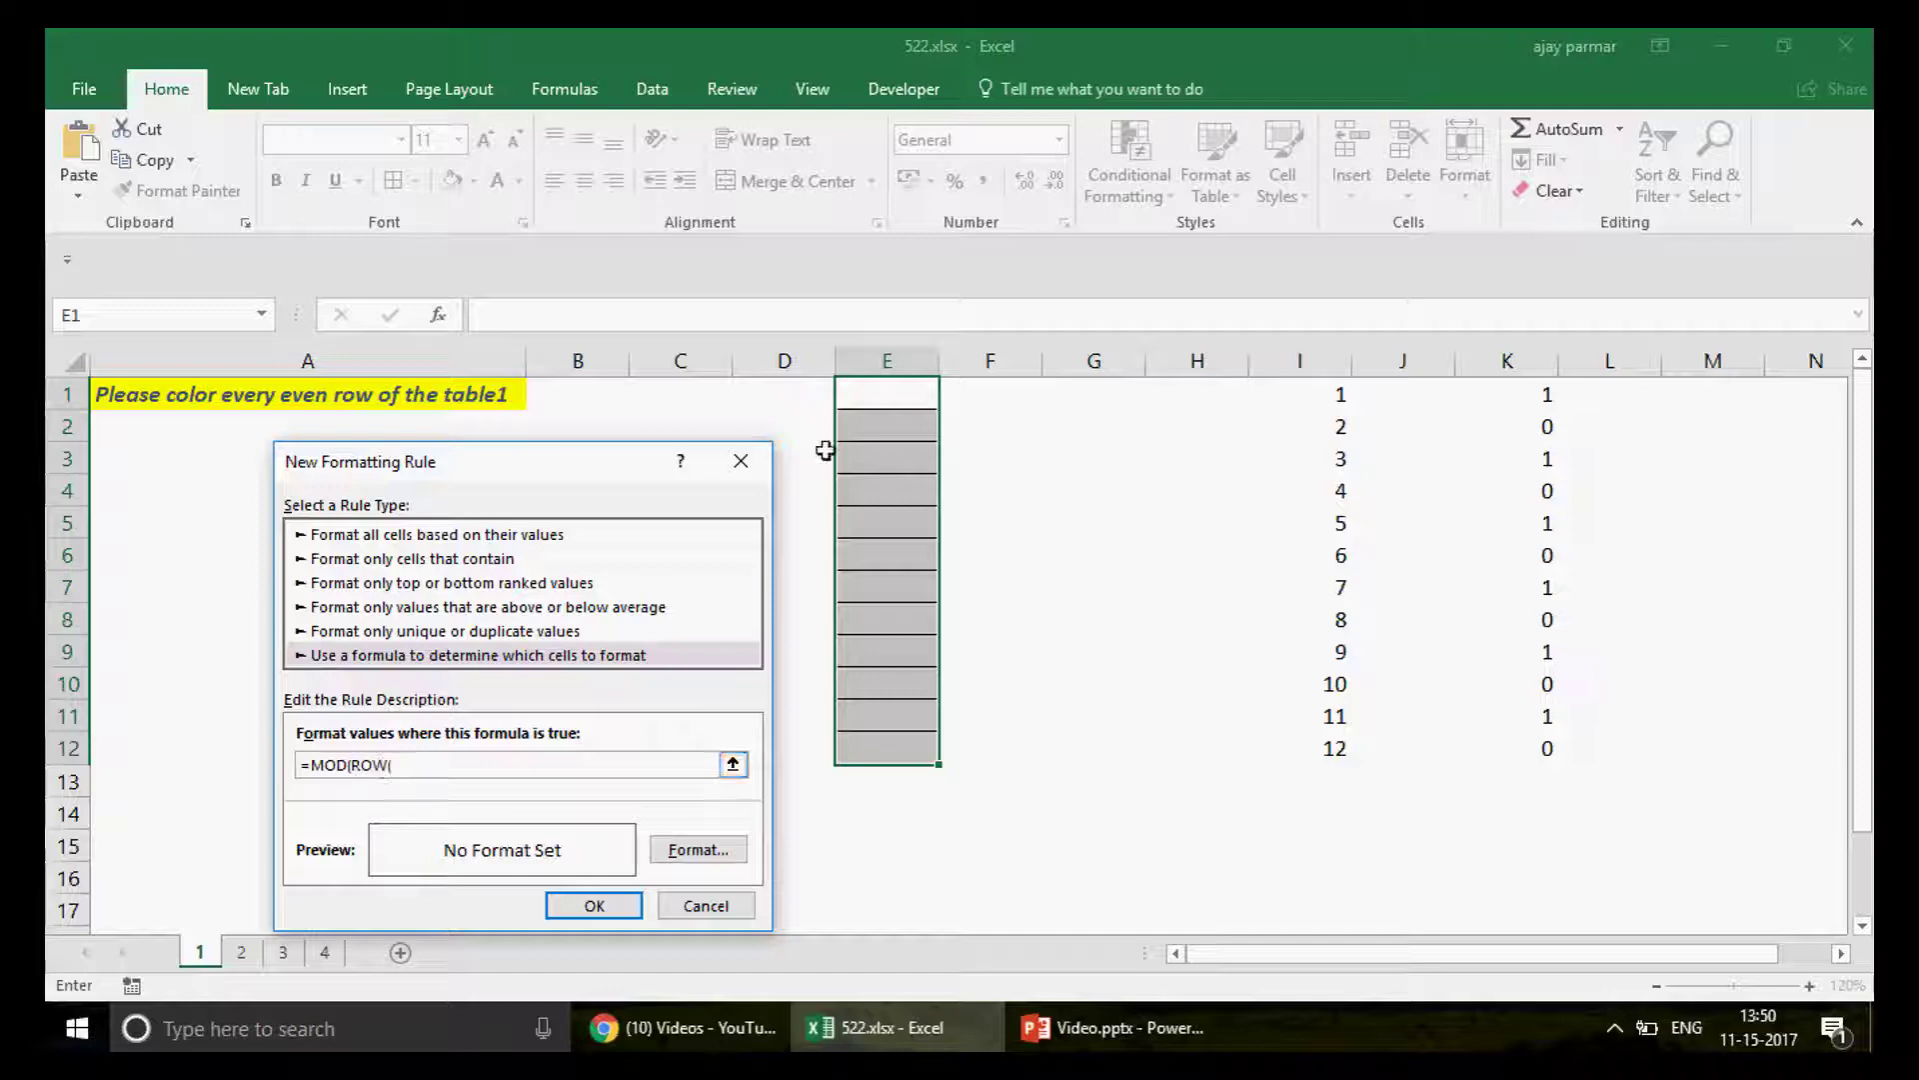
click(879, 389)
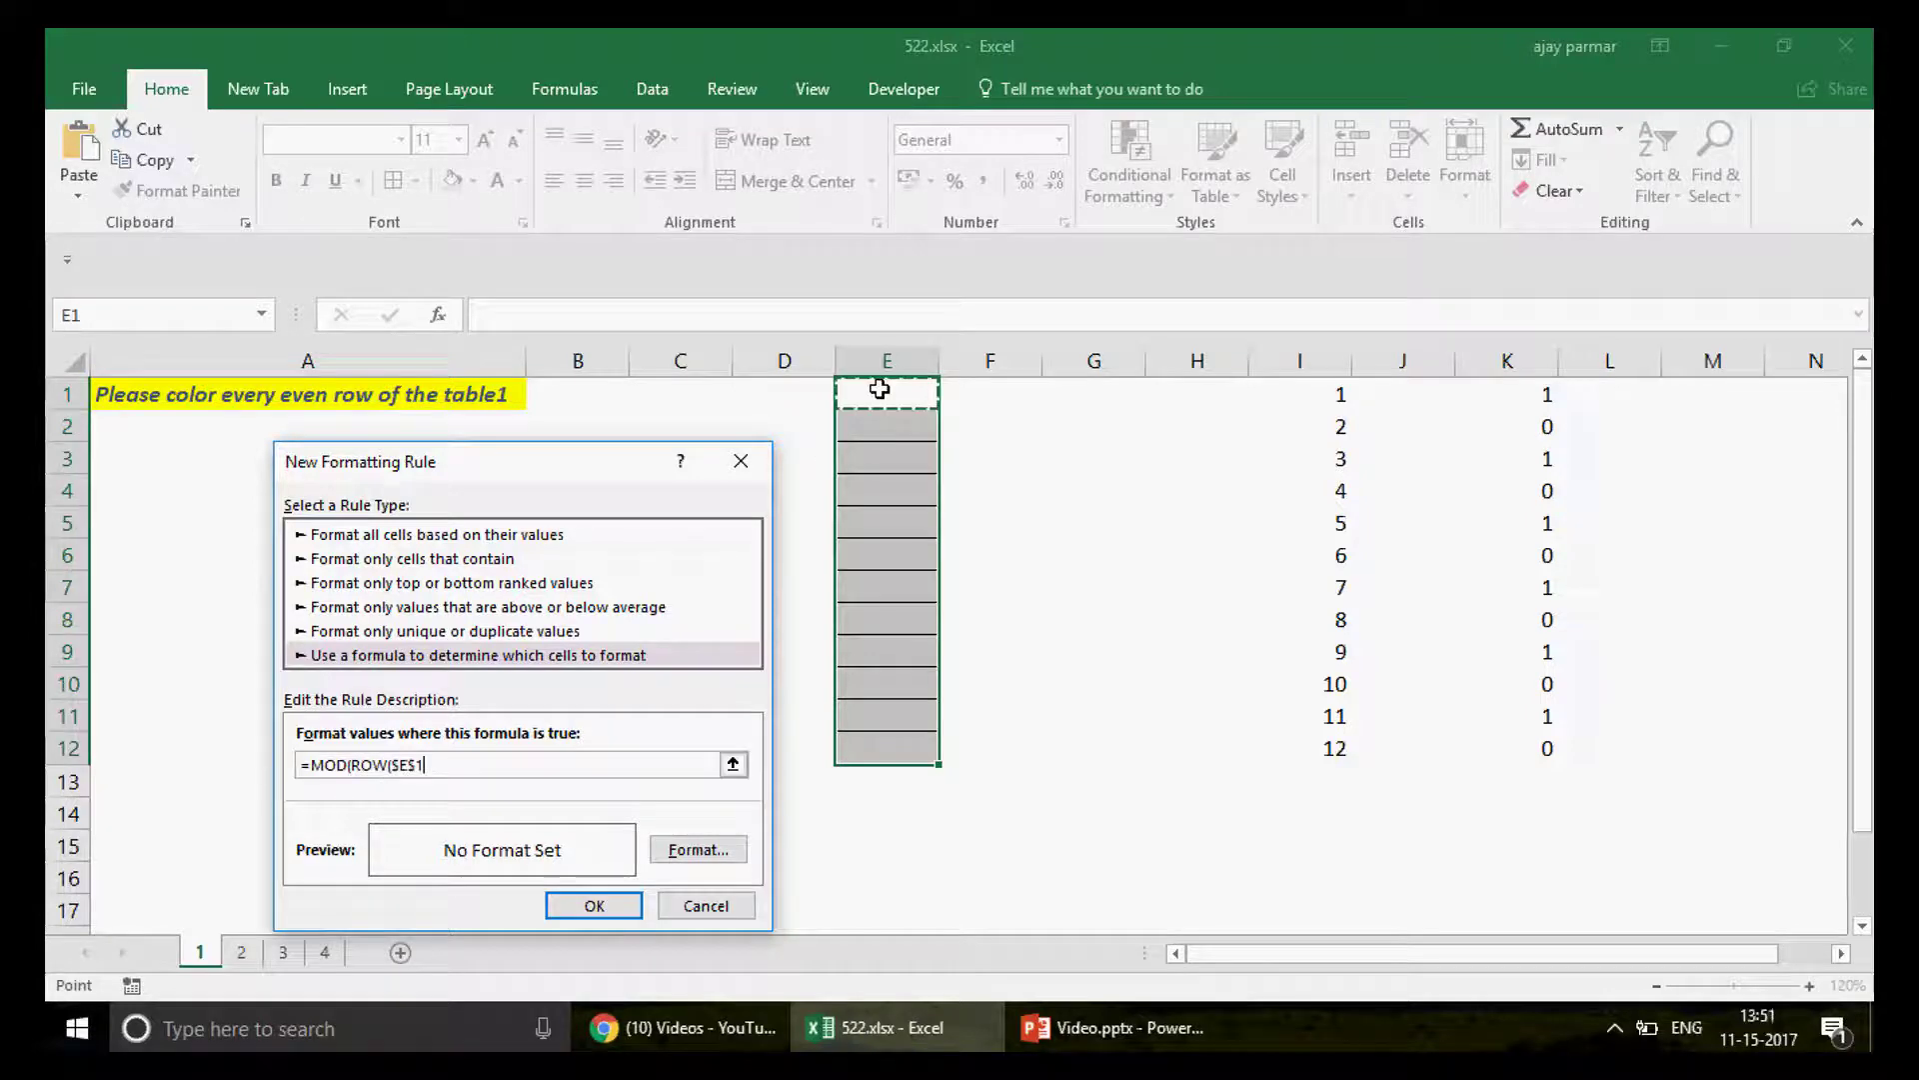
text(,)
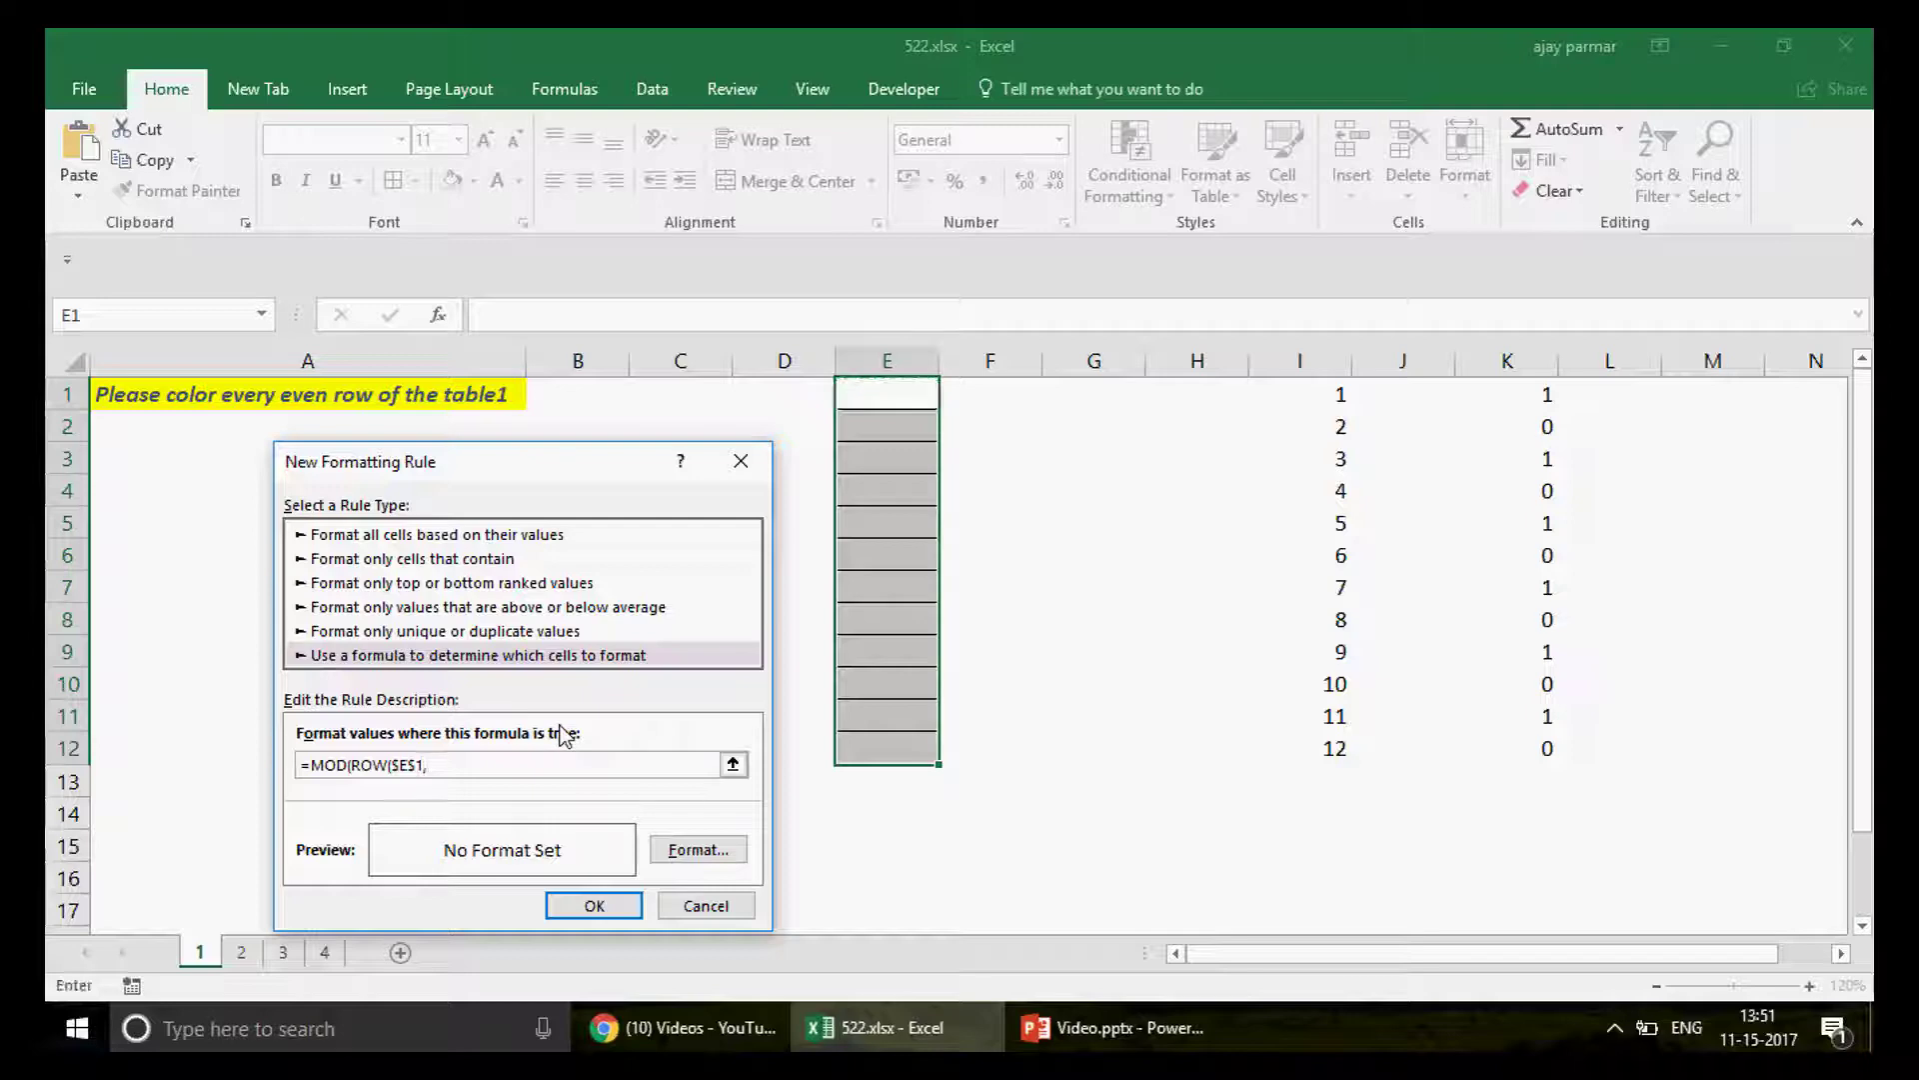
text(2)
text((=0)
key(BackSpace)
key(BackSpace)
key(BackSpace)
text()=0)
Step: Set the rule's format to a light green background fill
click(715, 853)
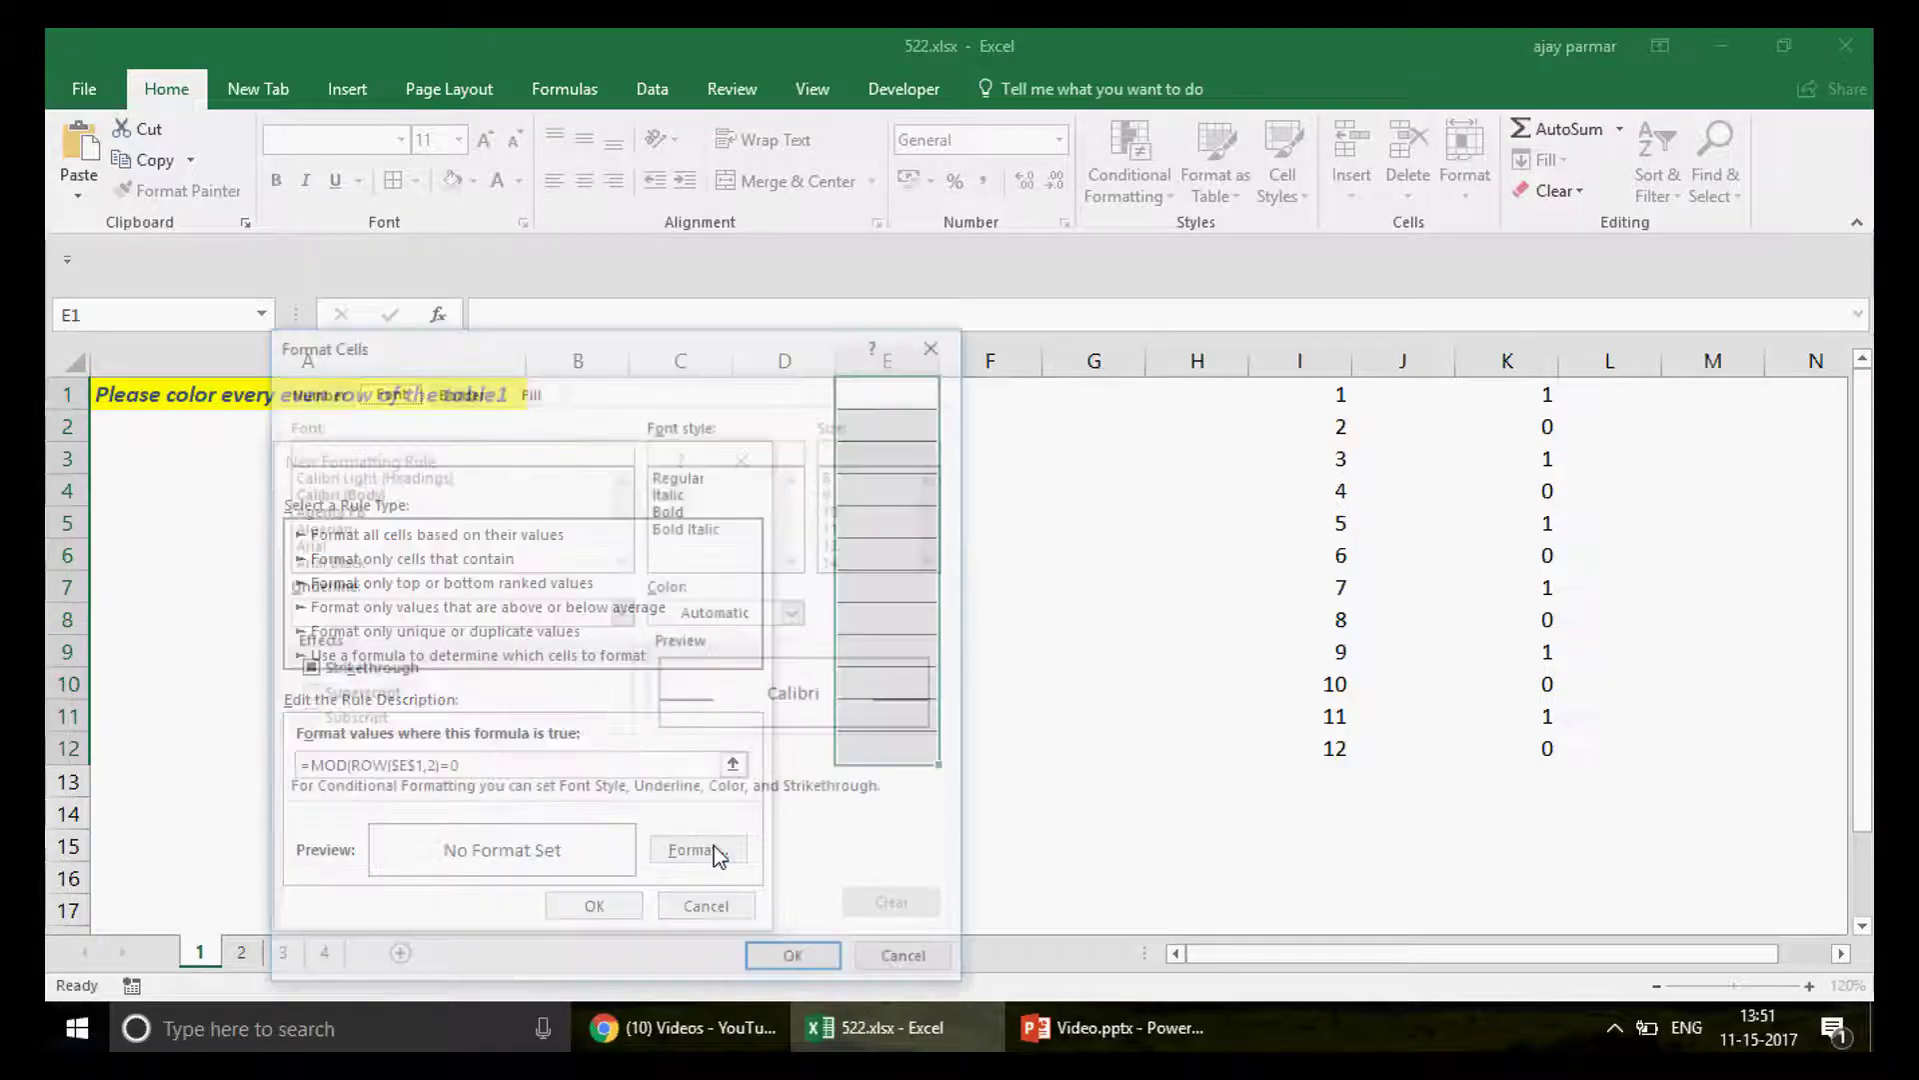
click(528, 391)
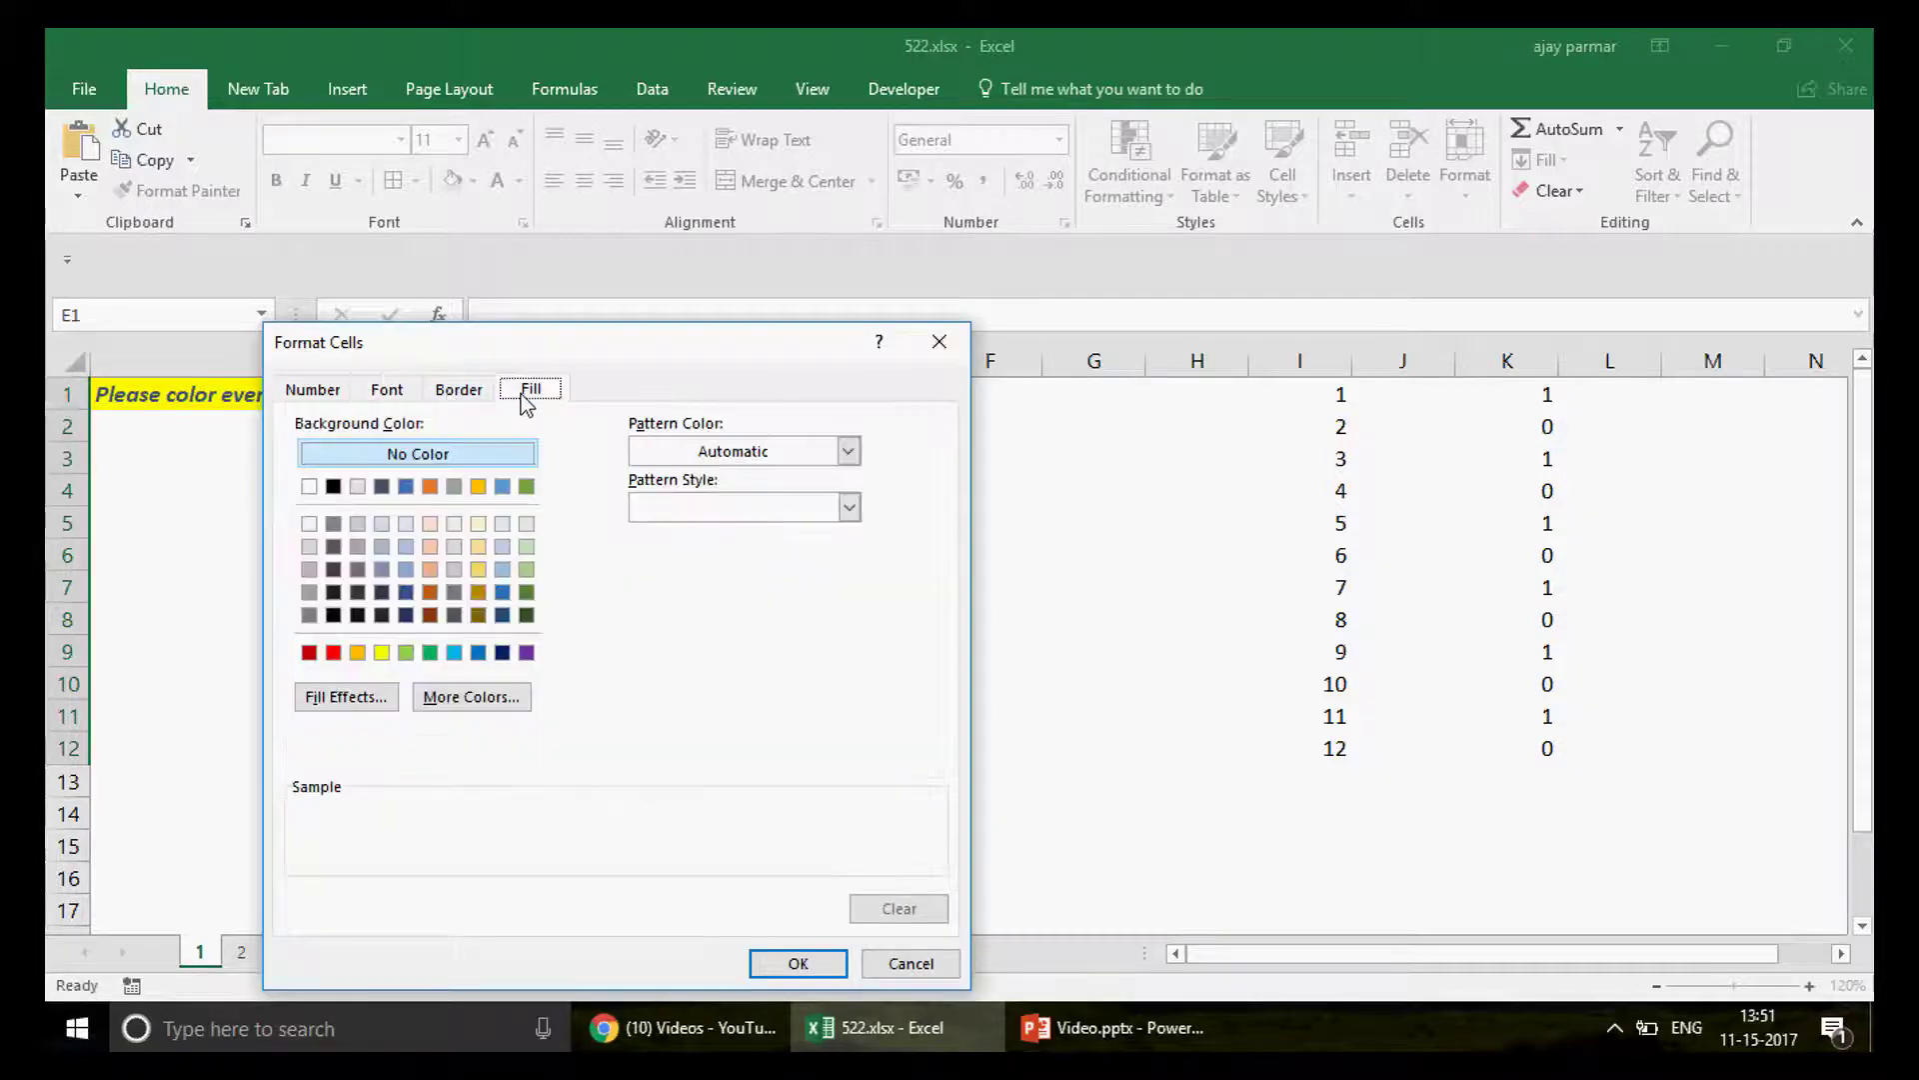
click(382, 654)
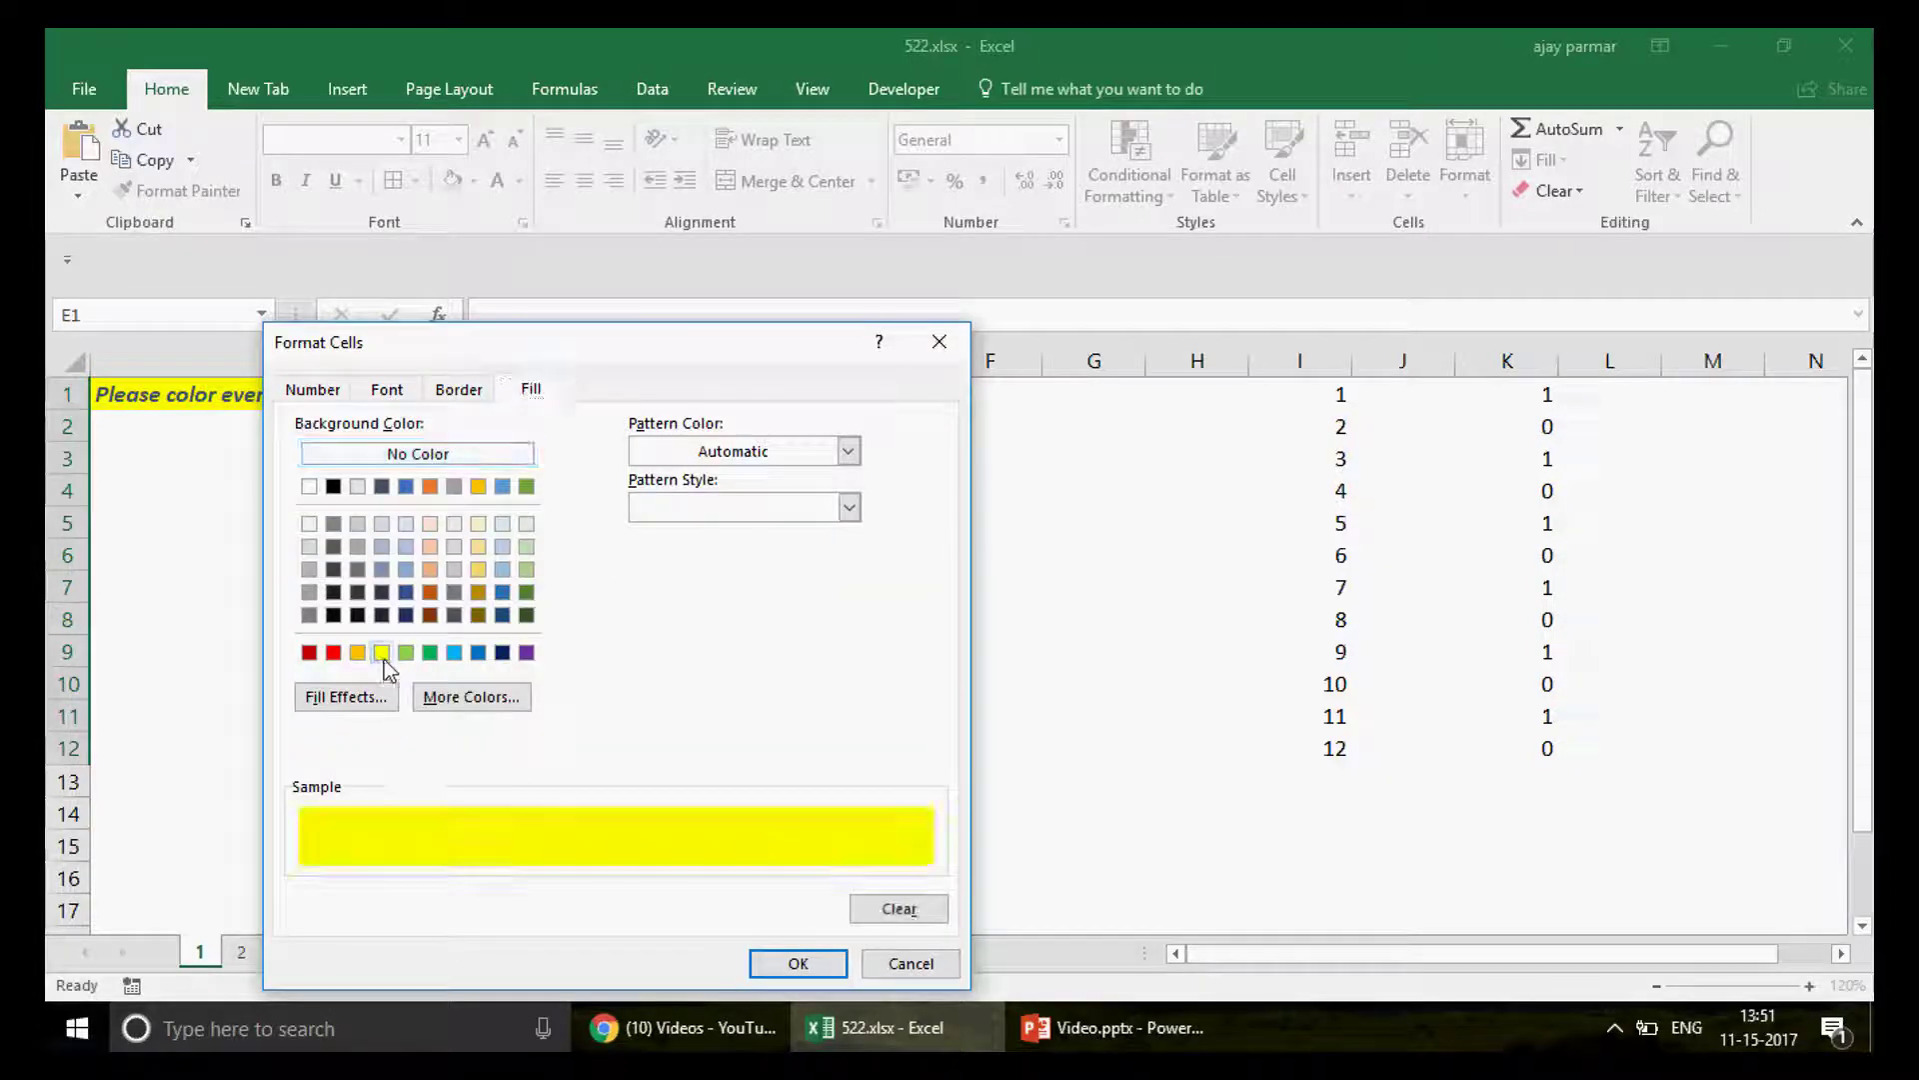
click(406, 654)
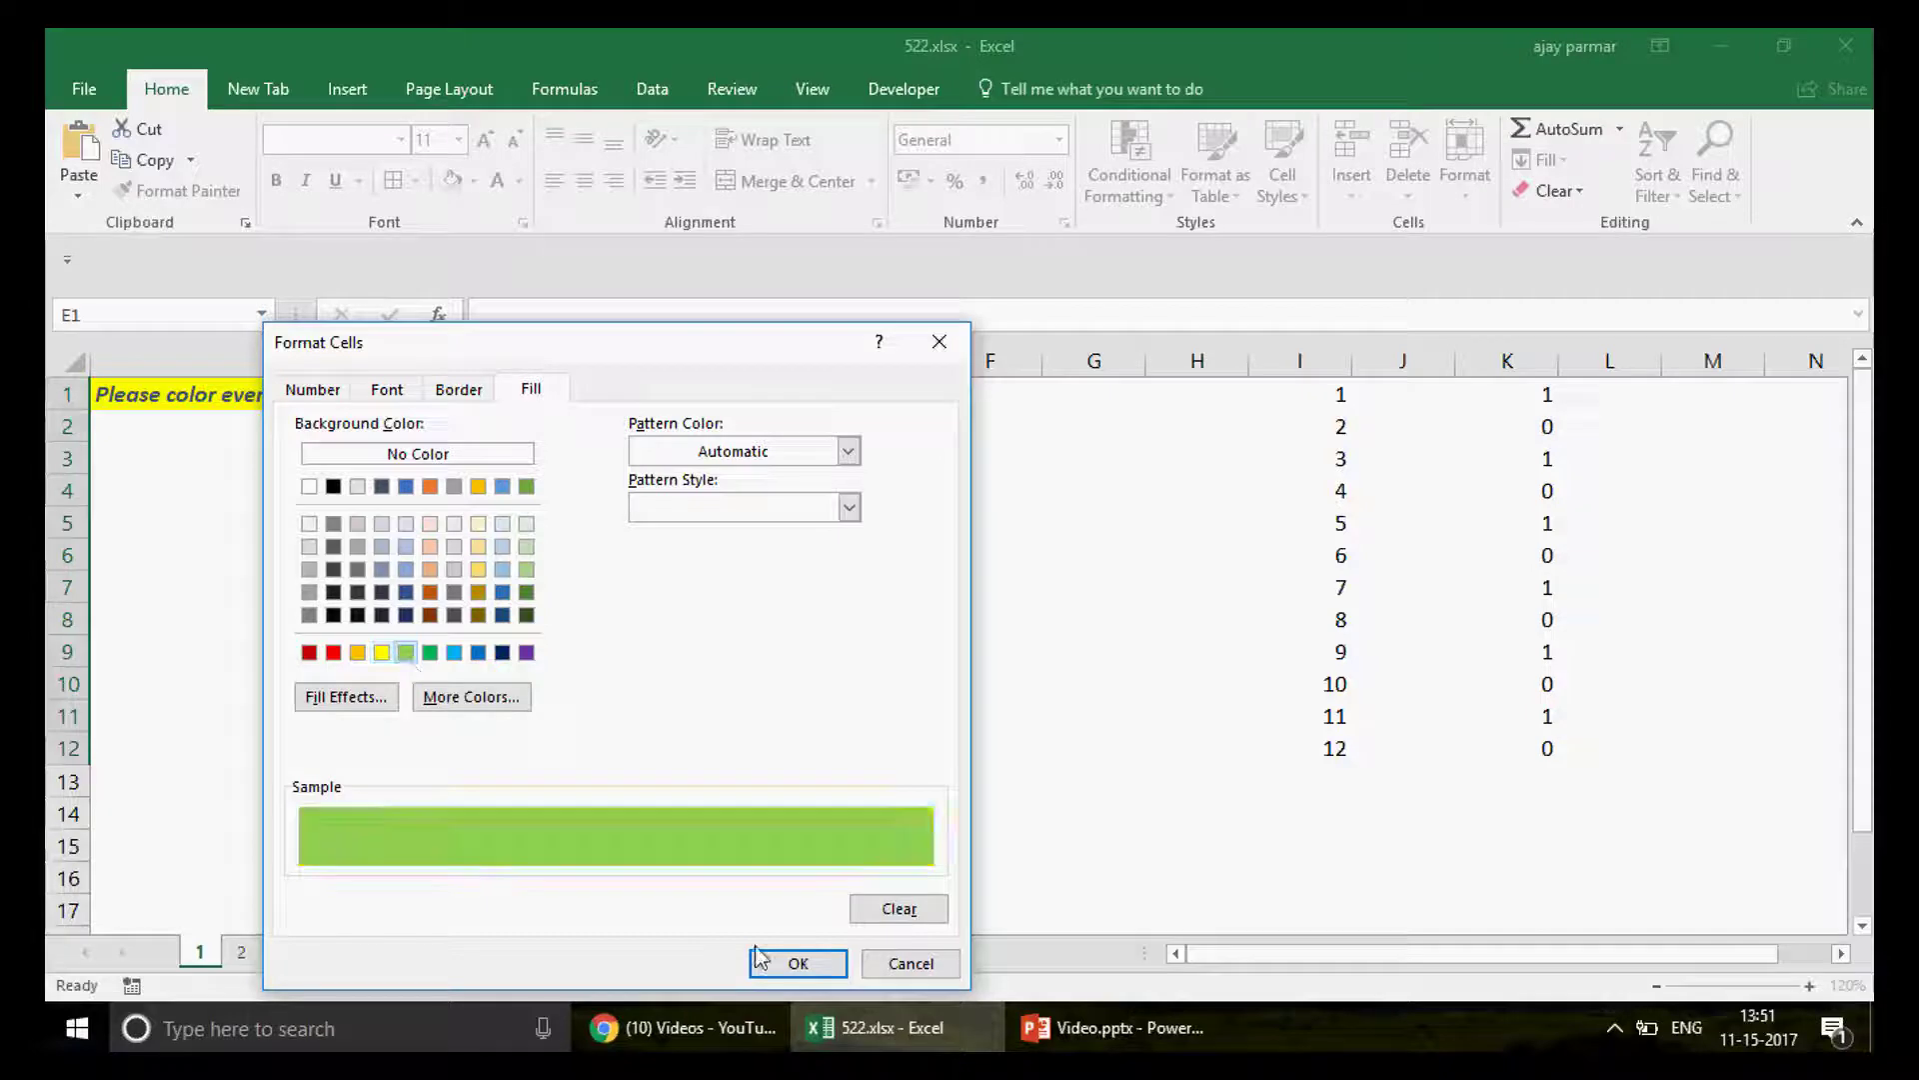
click(797, 963)
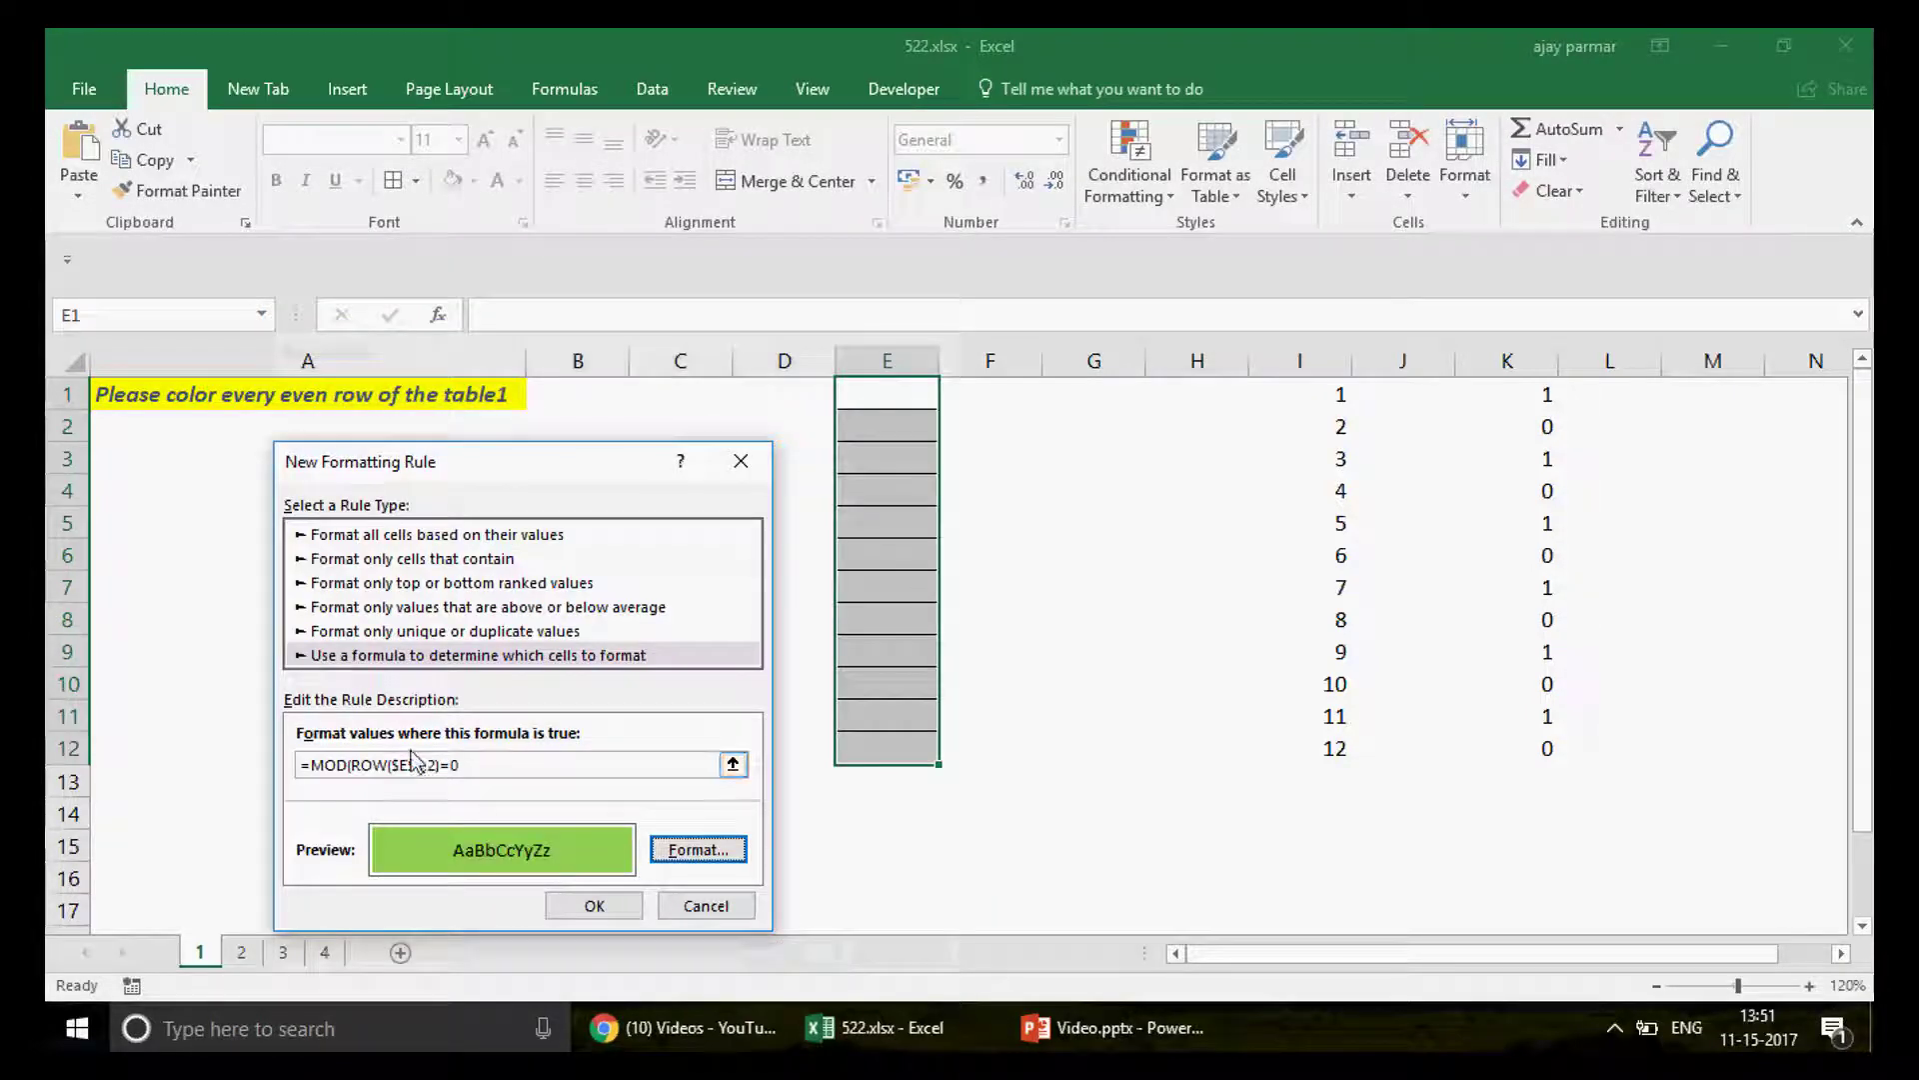
Step: Make the row part of the rule's cell reference relative, as $E1, and try to apply the rule
click(418, 765)
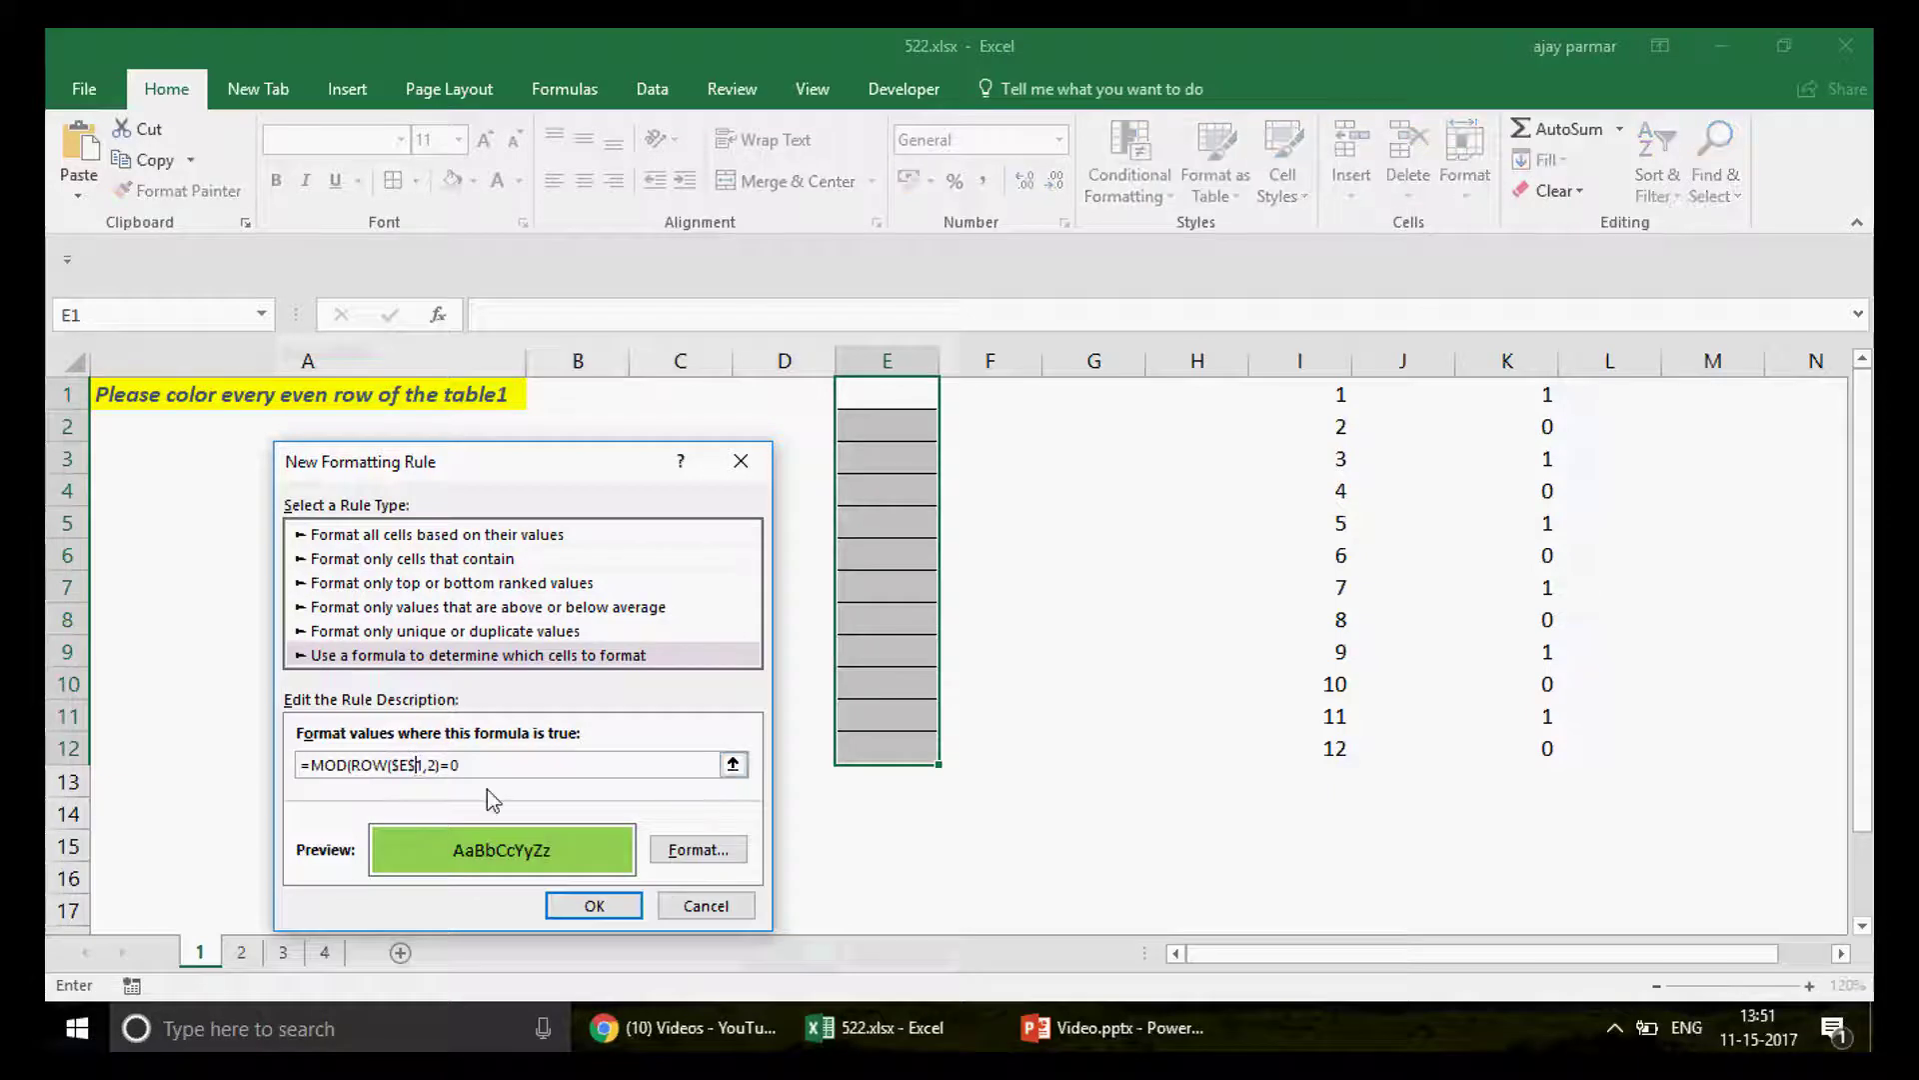
key(BackSpace)
click(407, 771)
click(615, 904)
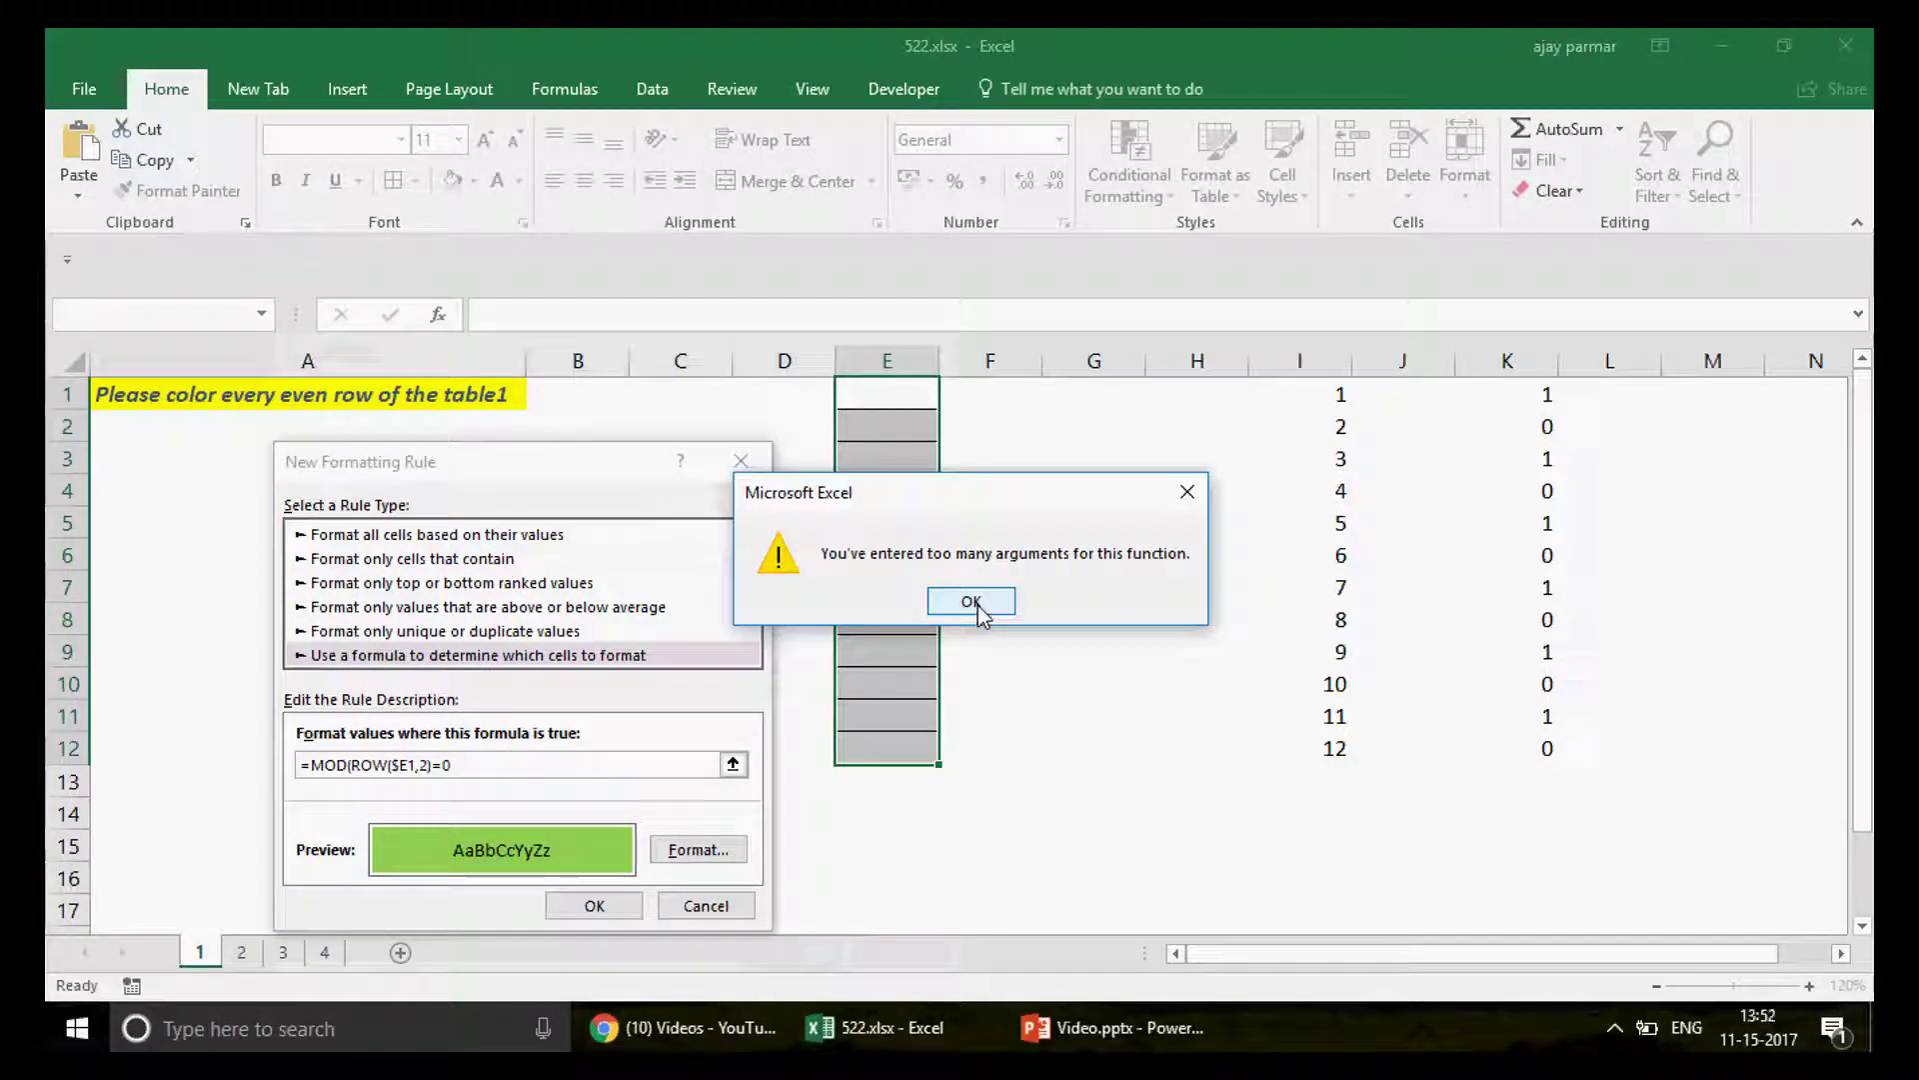
click(971, 601)
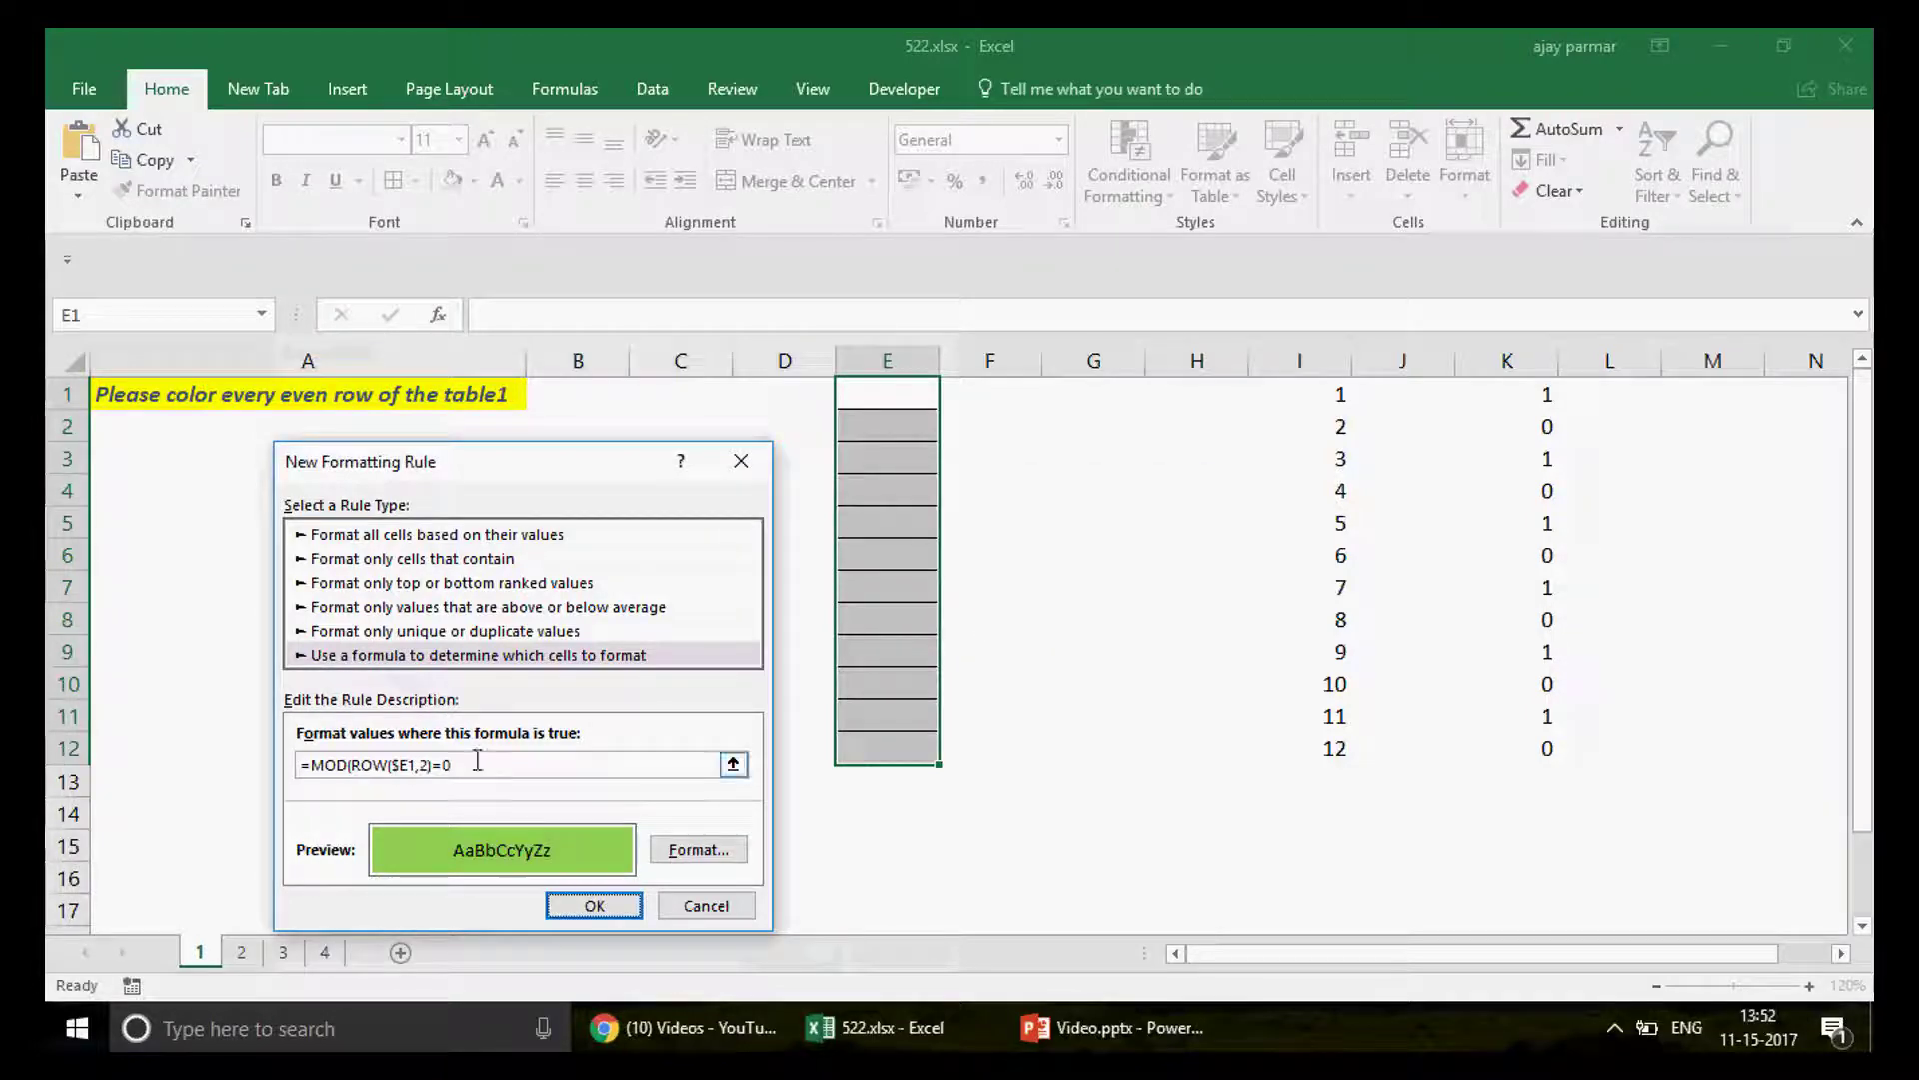
Step: Close the ROW function's parenthesis so the rule reads =MOD(ROW($E1),2)=0, and apply it to E1:E12
click(418, 765)
text())
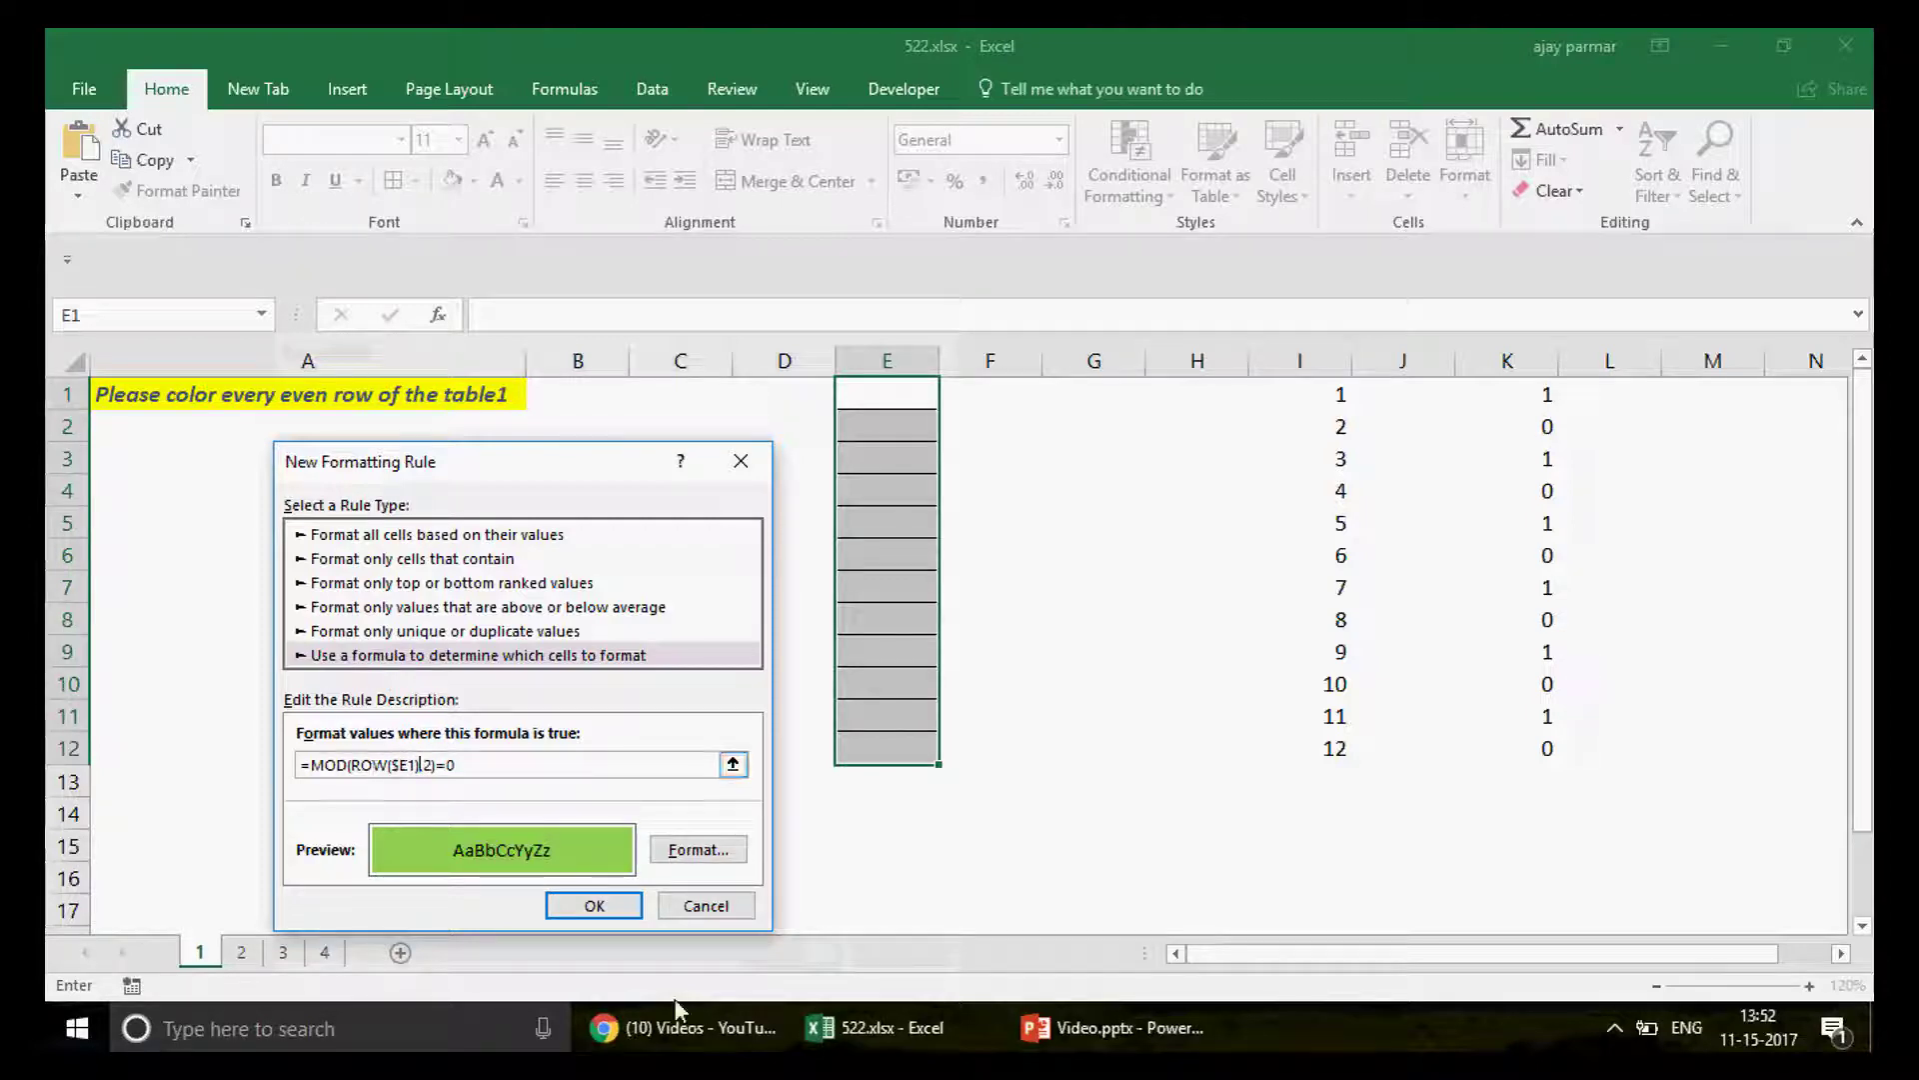
click(594, 906)
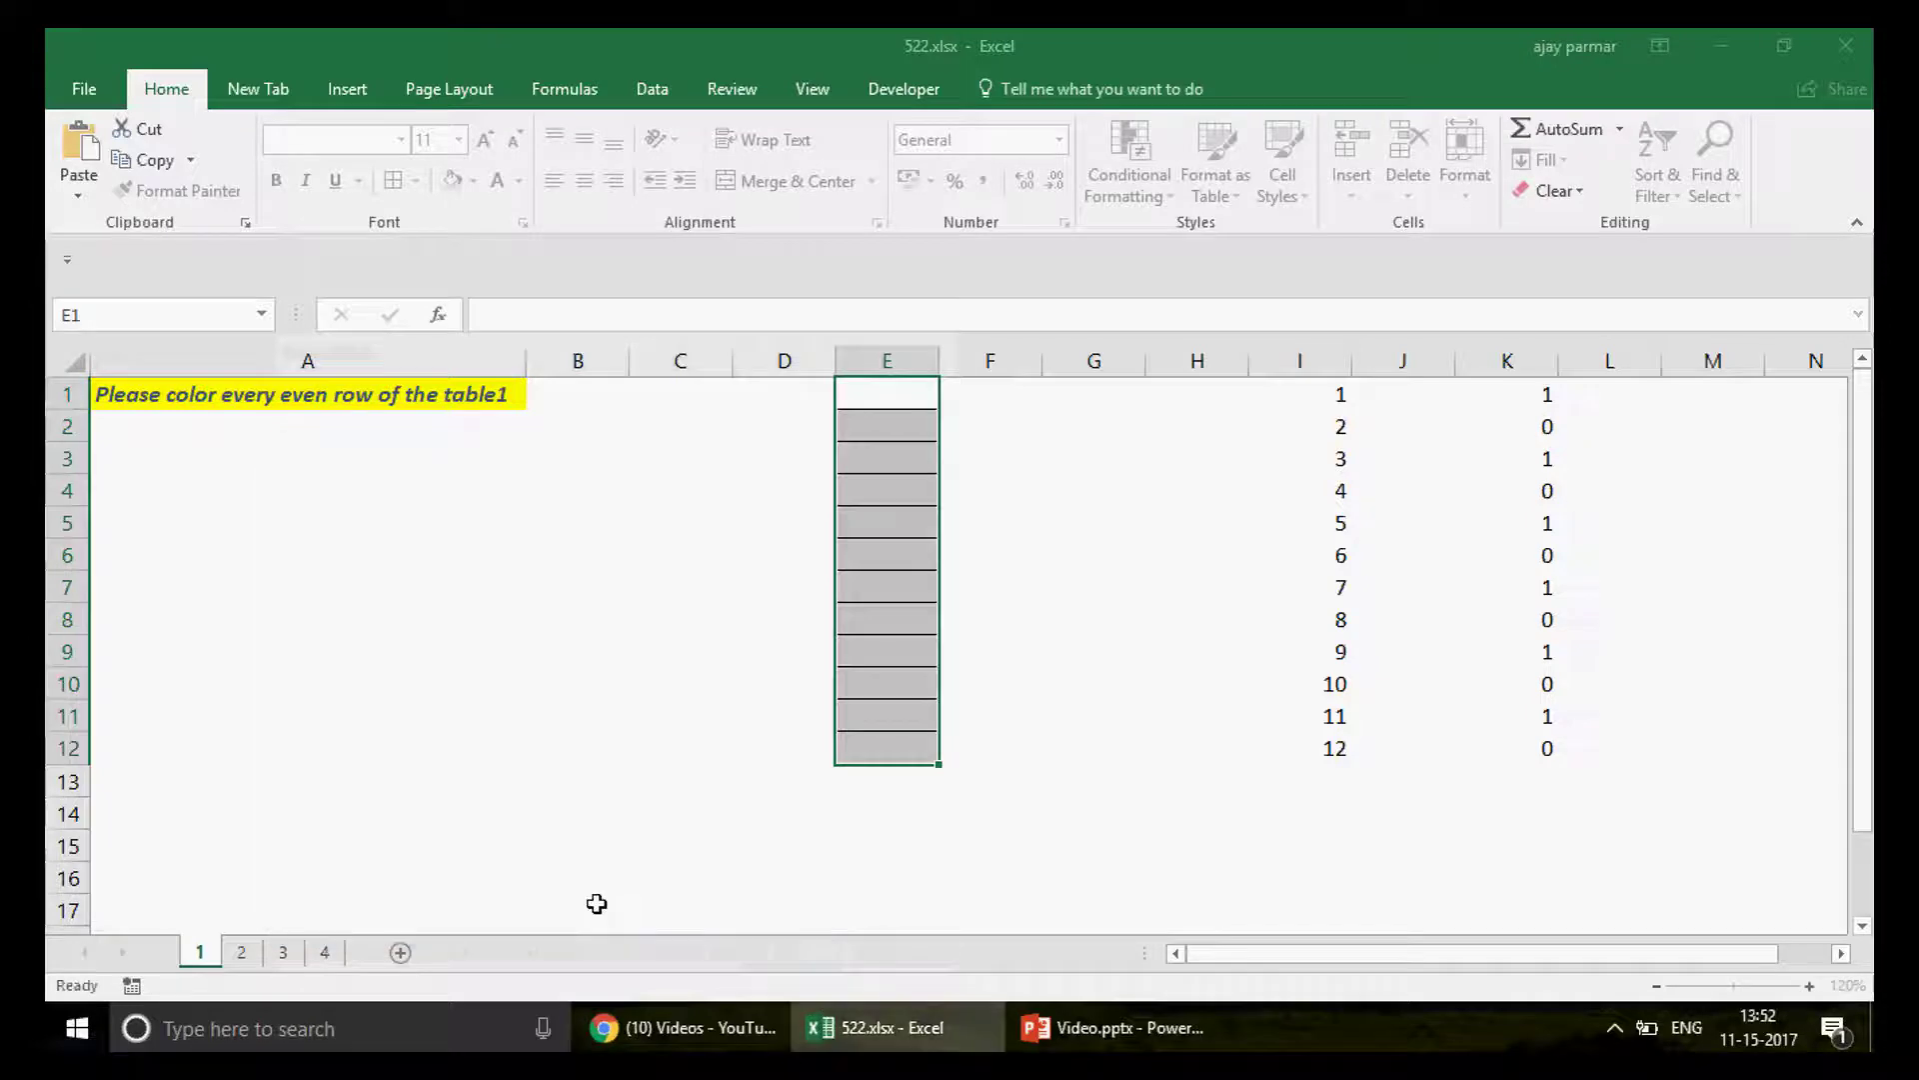
click(1129, 653)
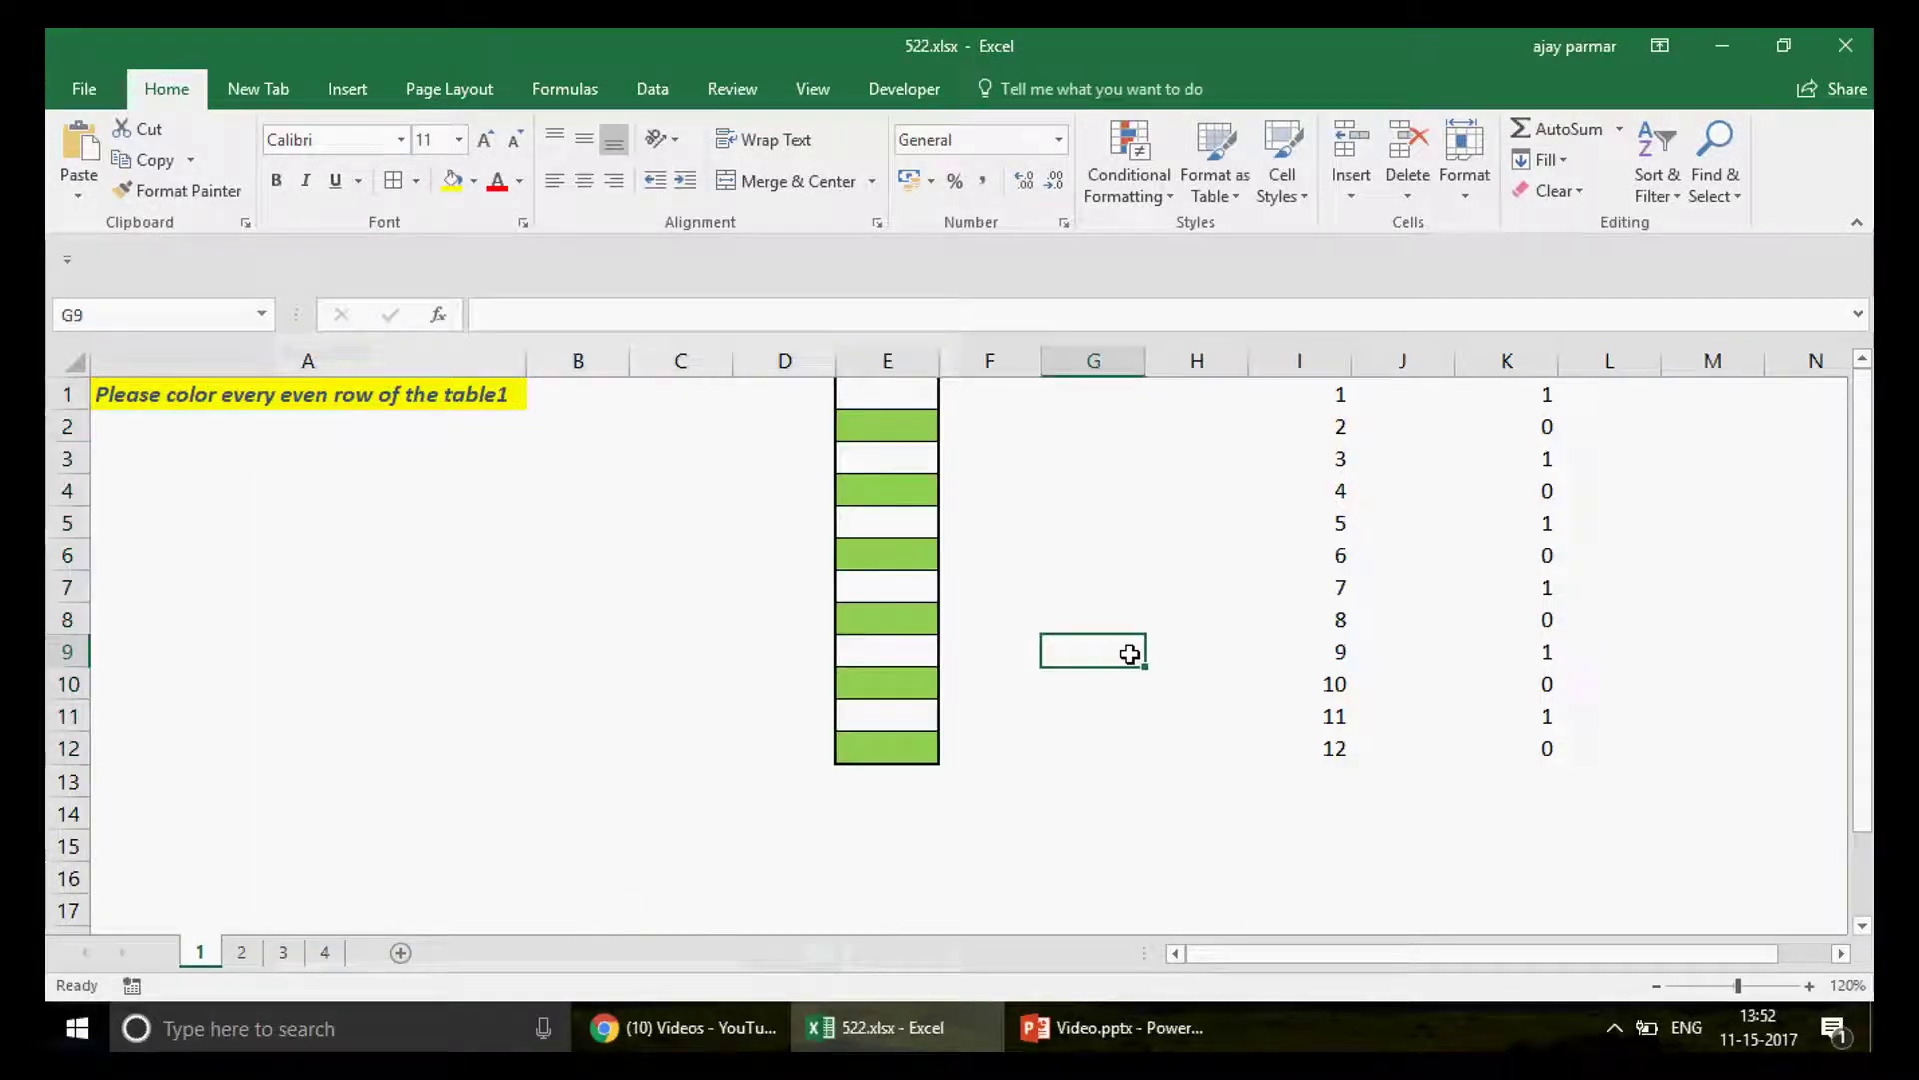
click(897, 420)
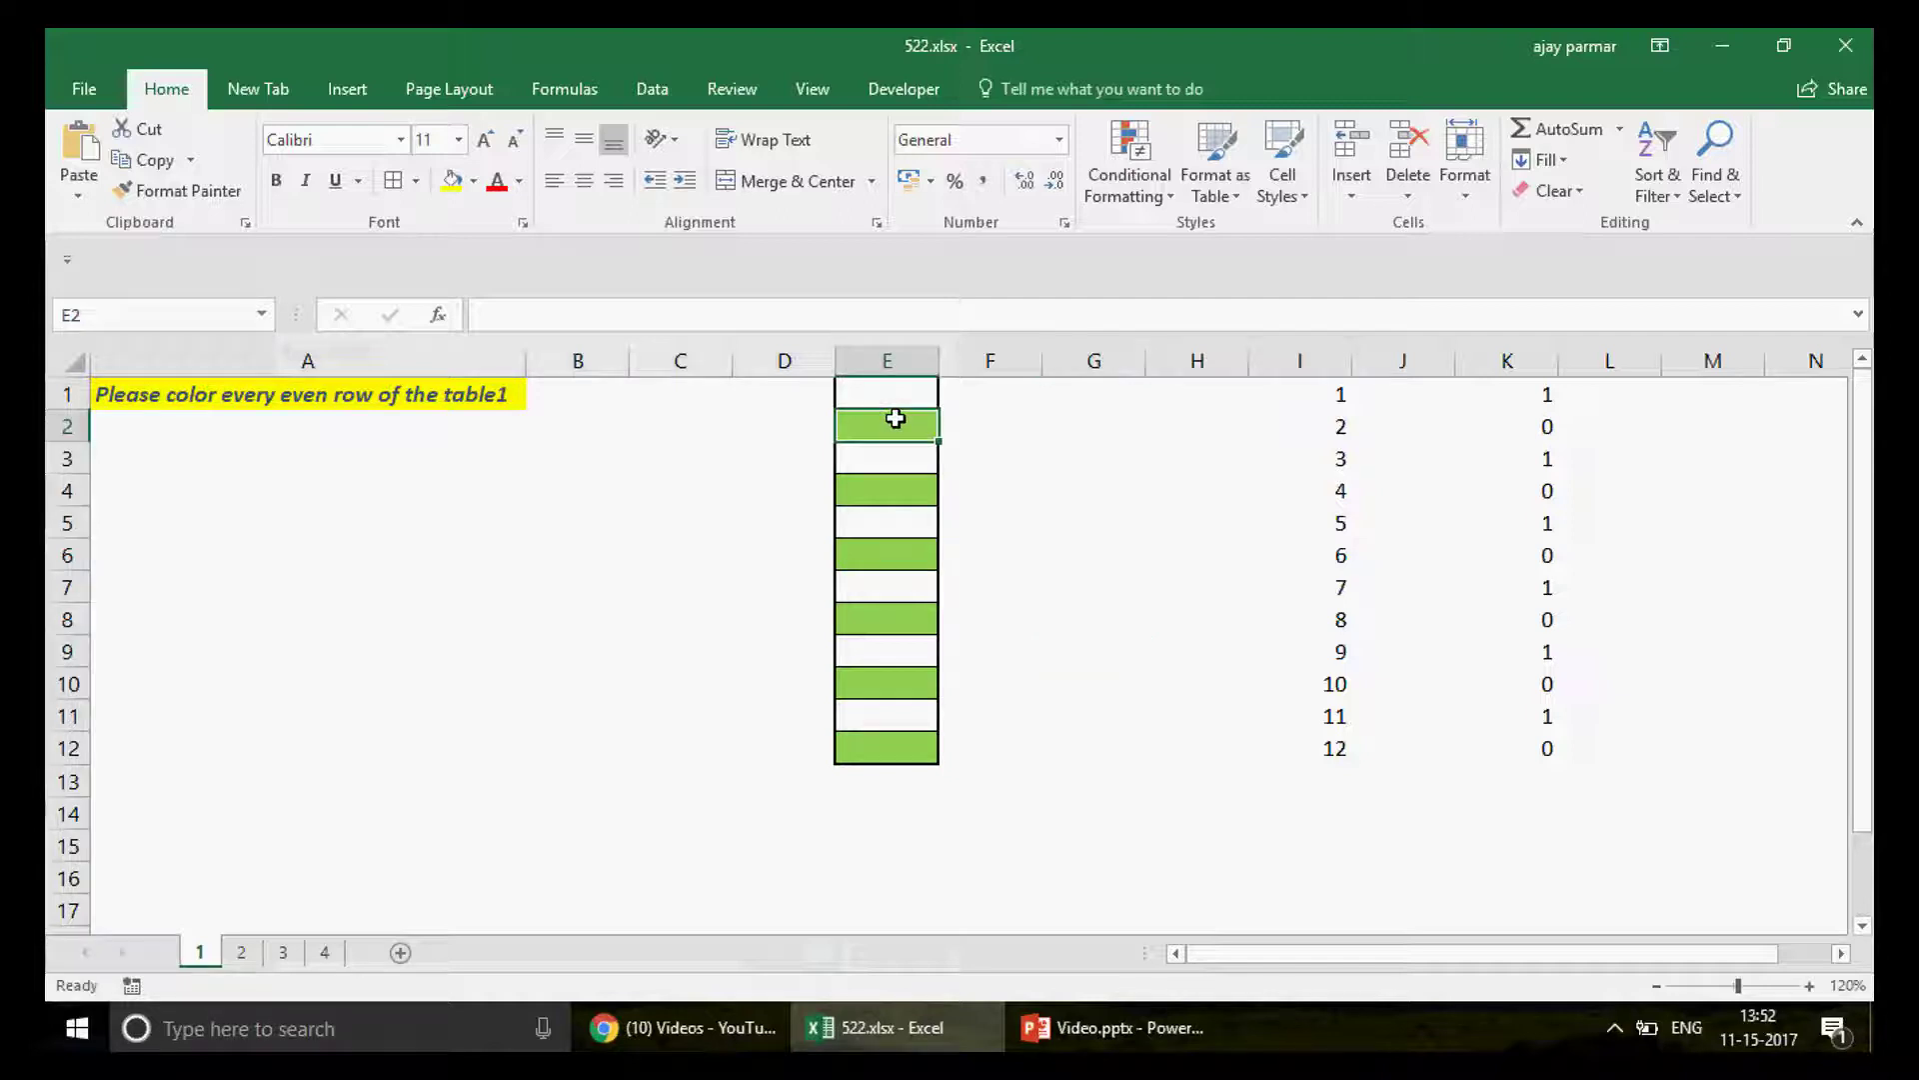
Step: Write the rule's formula as the text note MOD(ROW(E1),2)=0 in cell A9
click(421, 645)
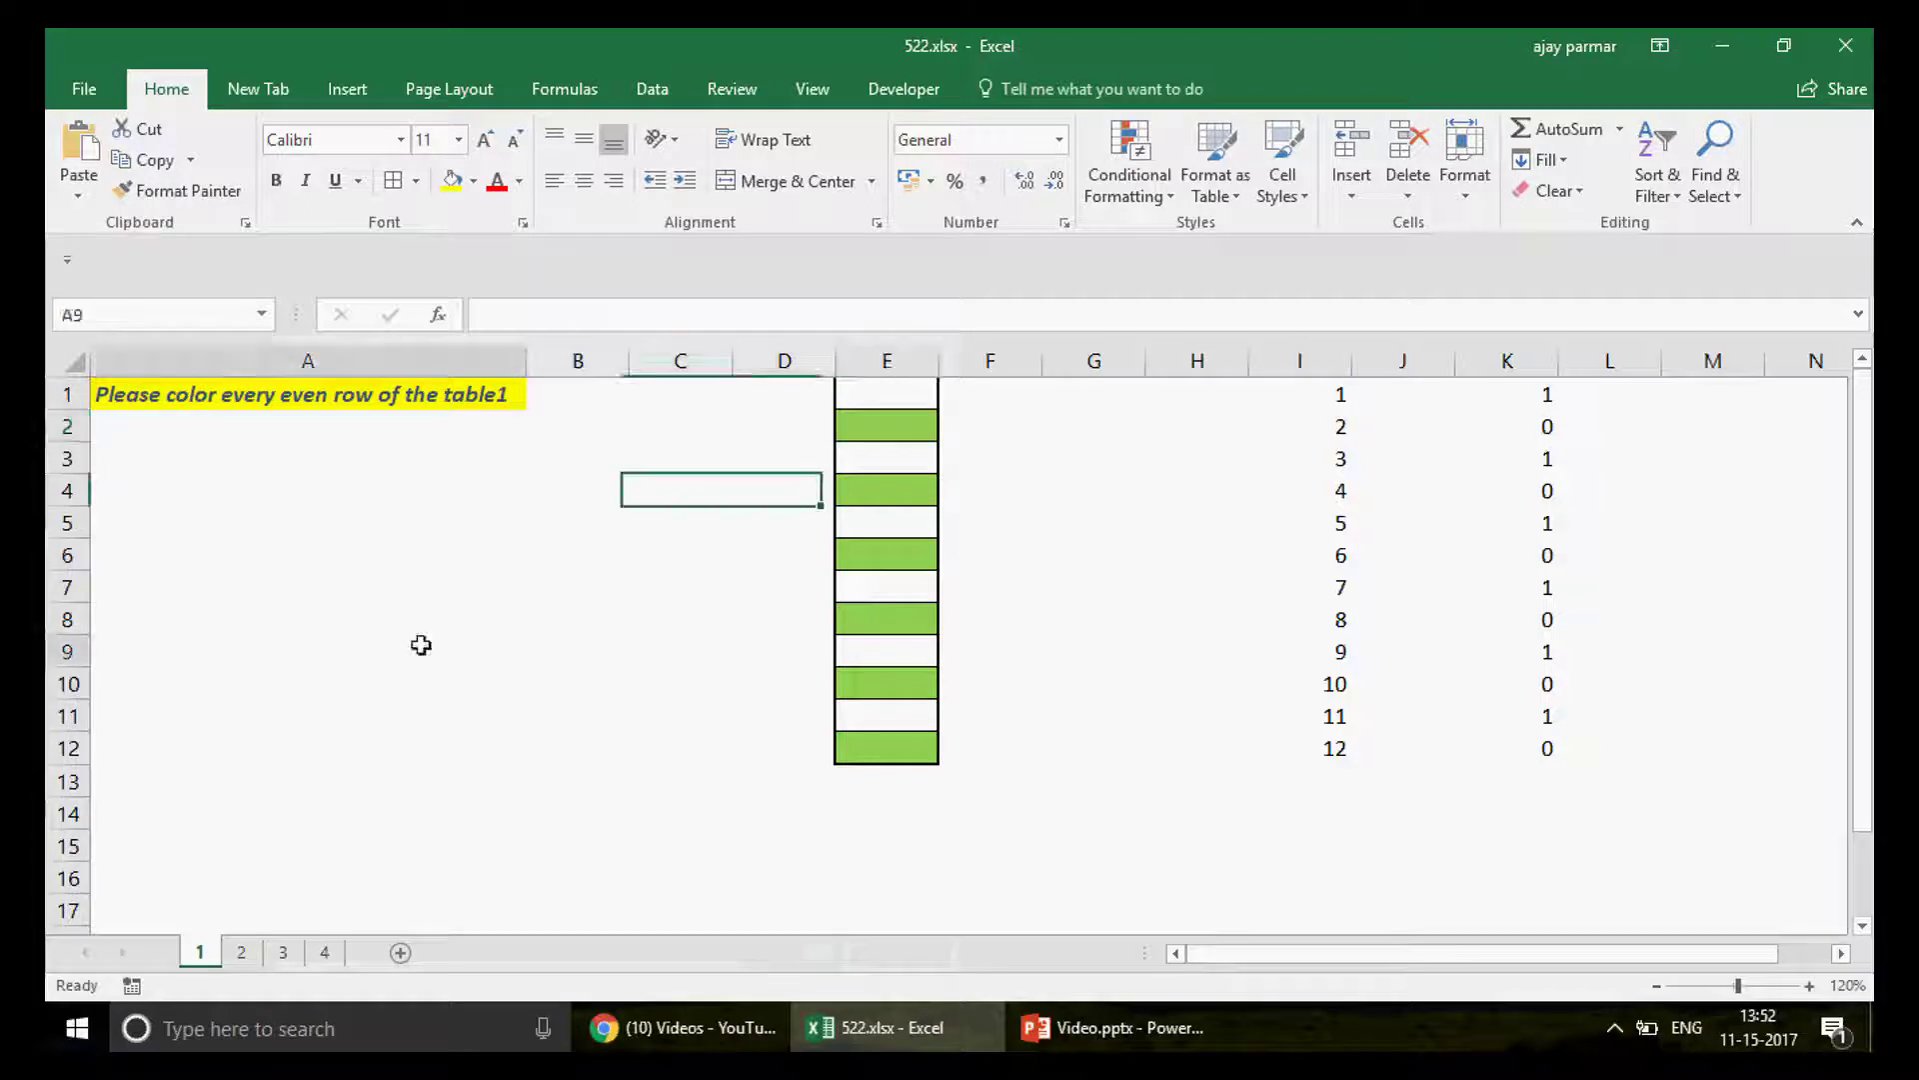
double_click(422, 645)
text(MO)
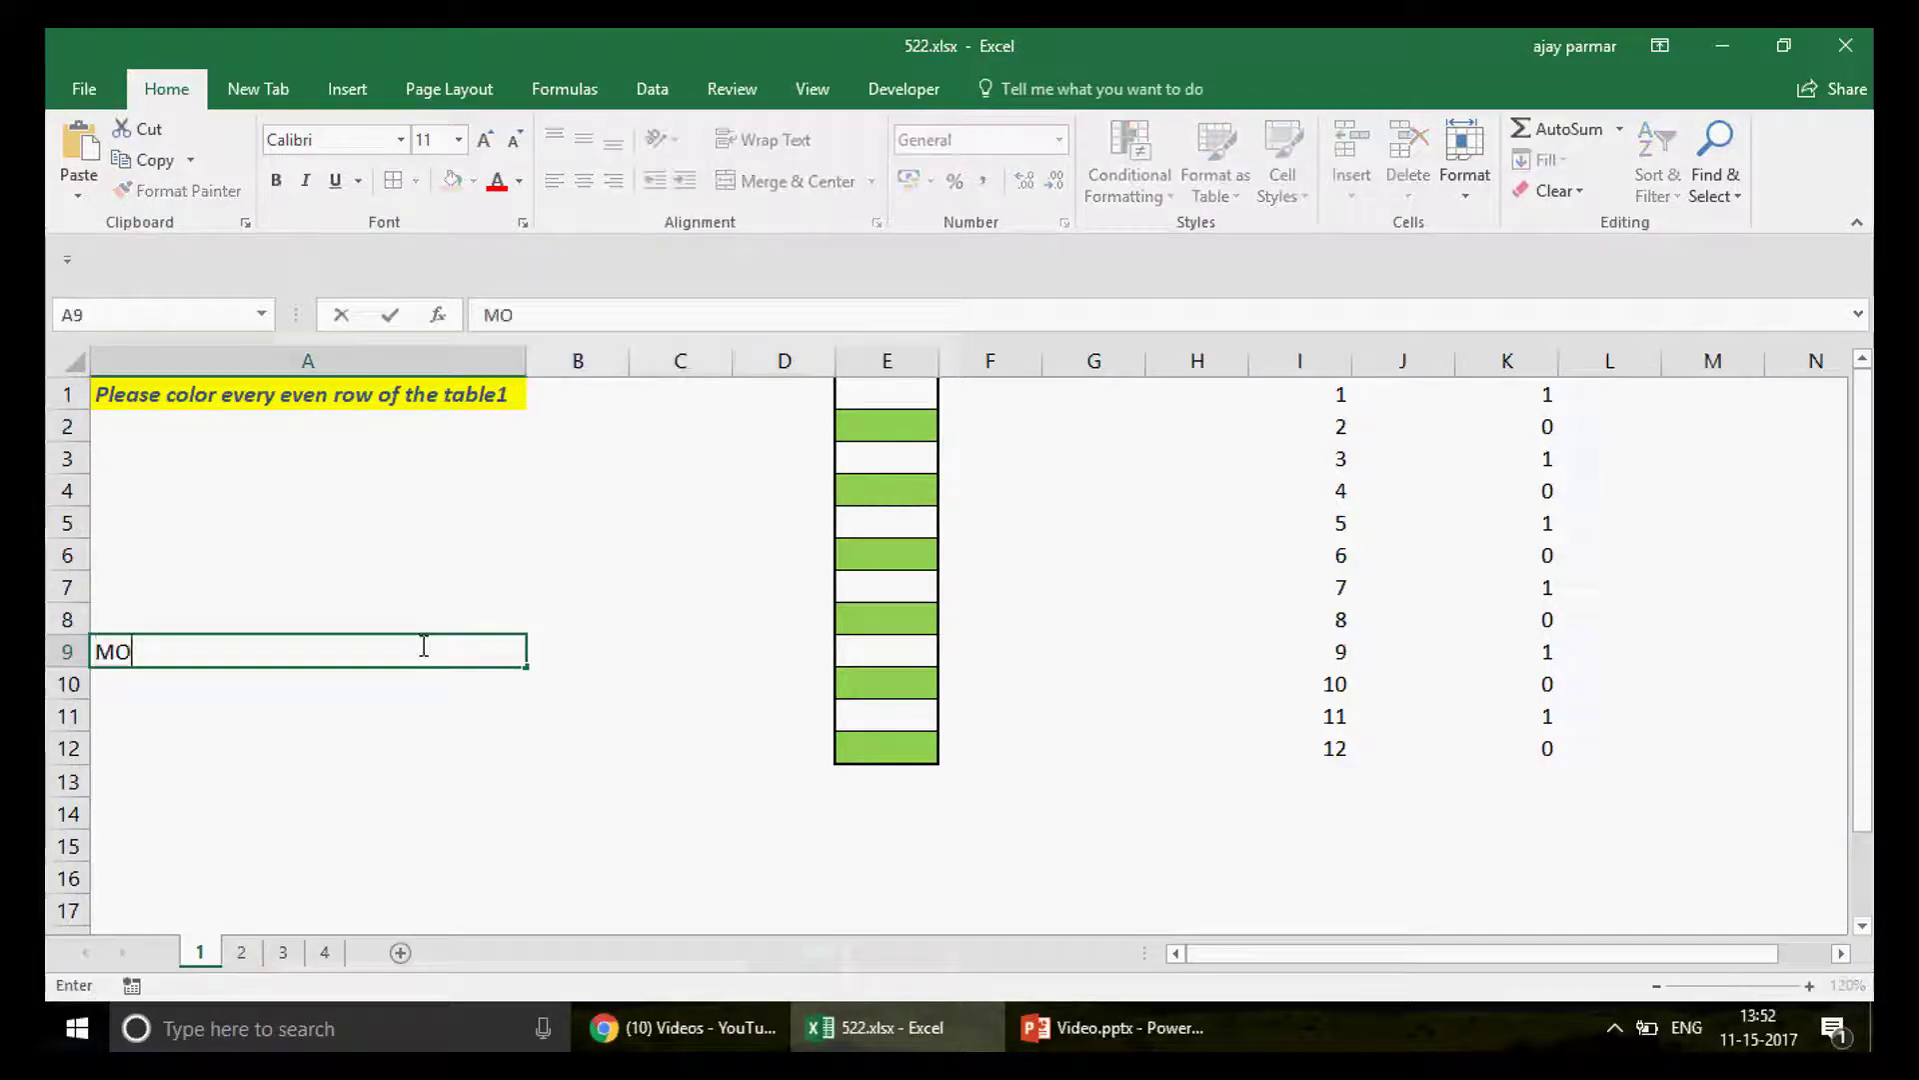
text(D(ROW)
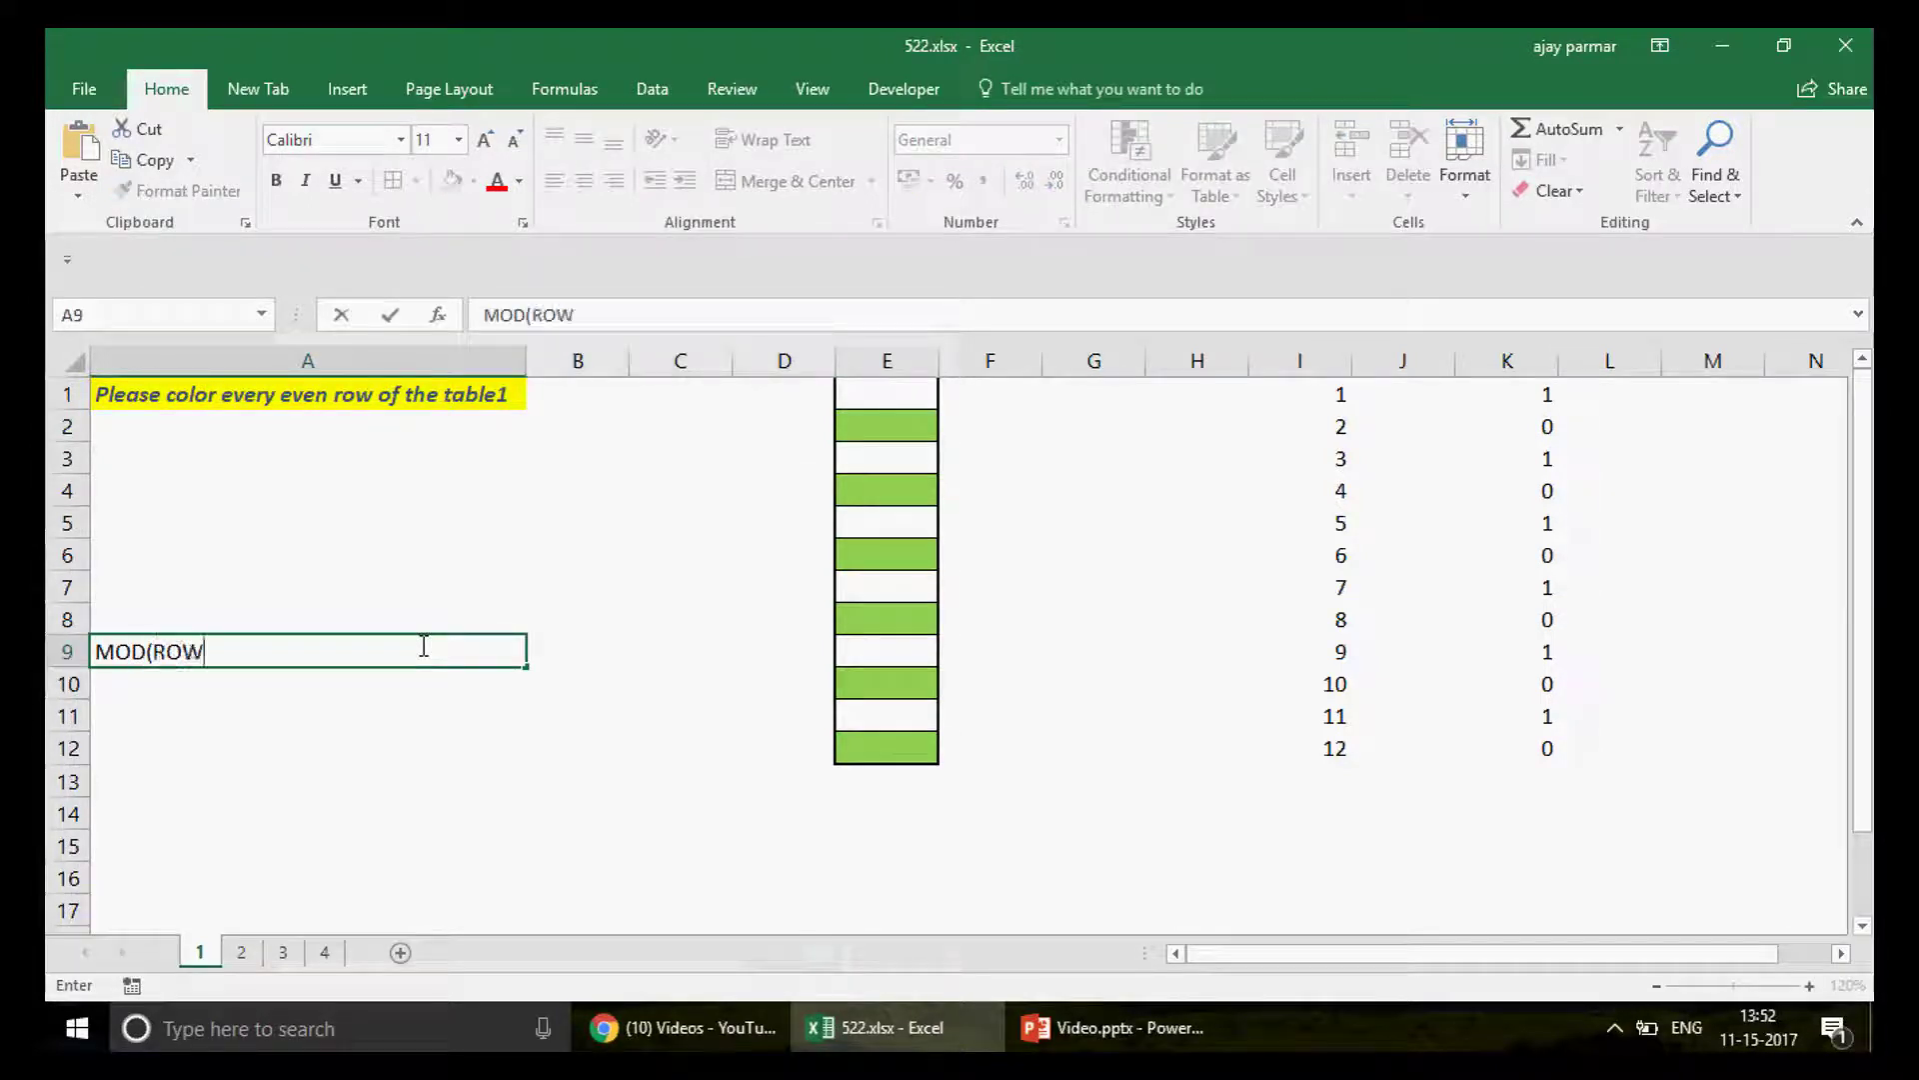
text((E1),2))
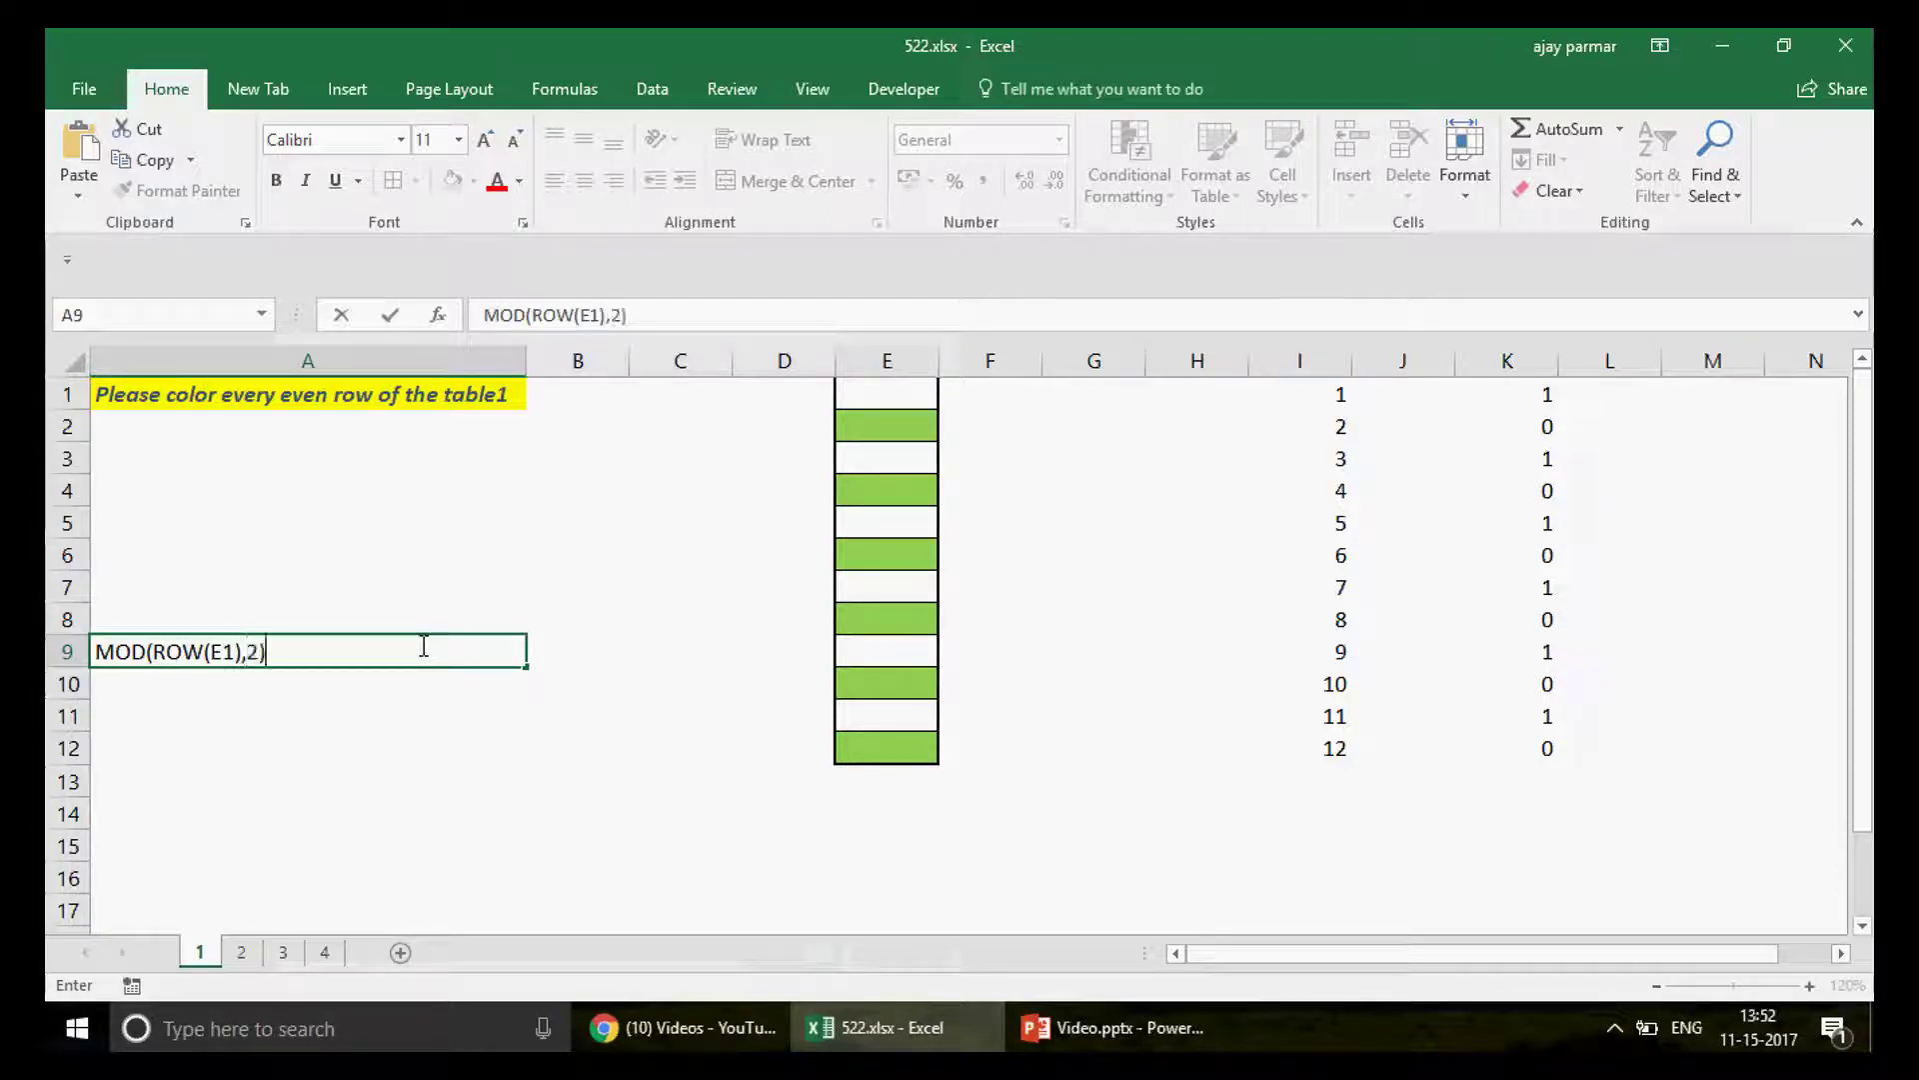
text(=0)
key(Return)
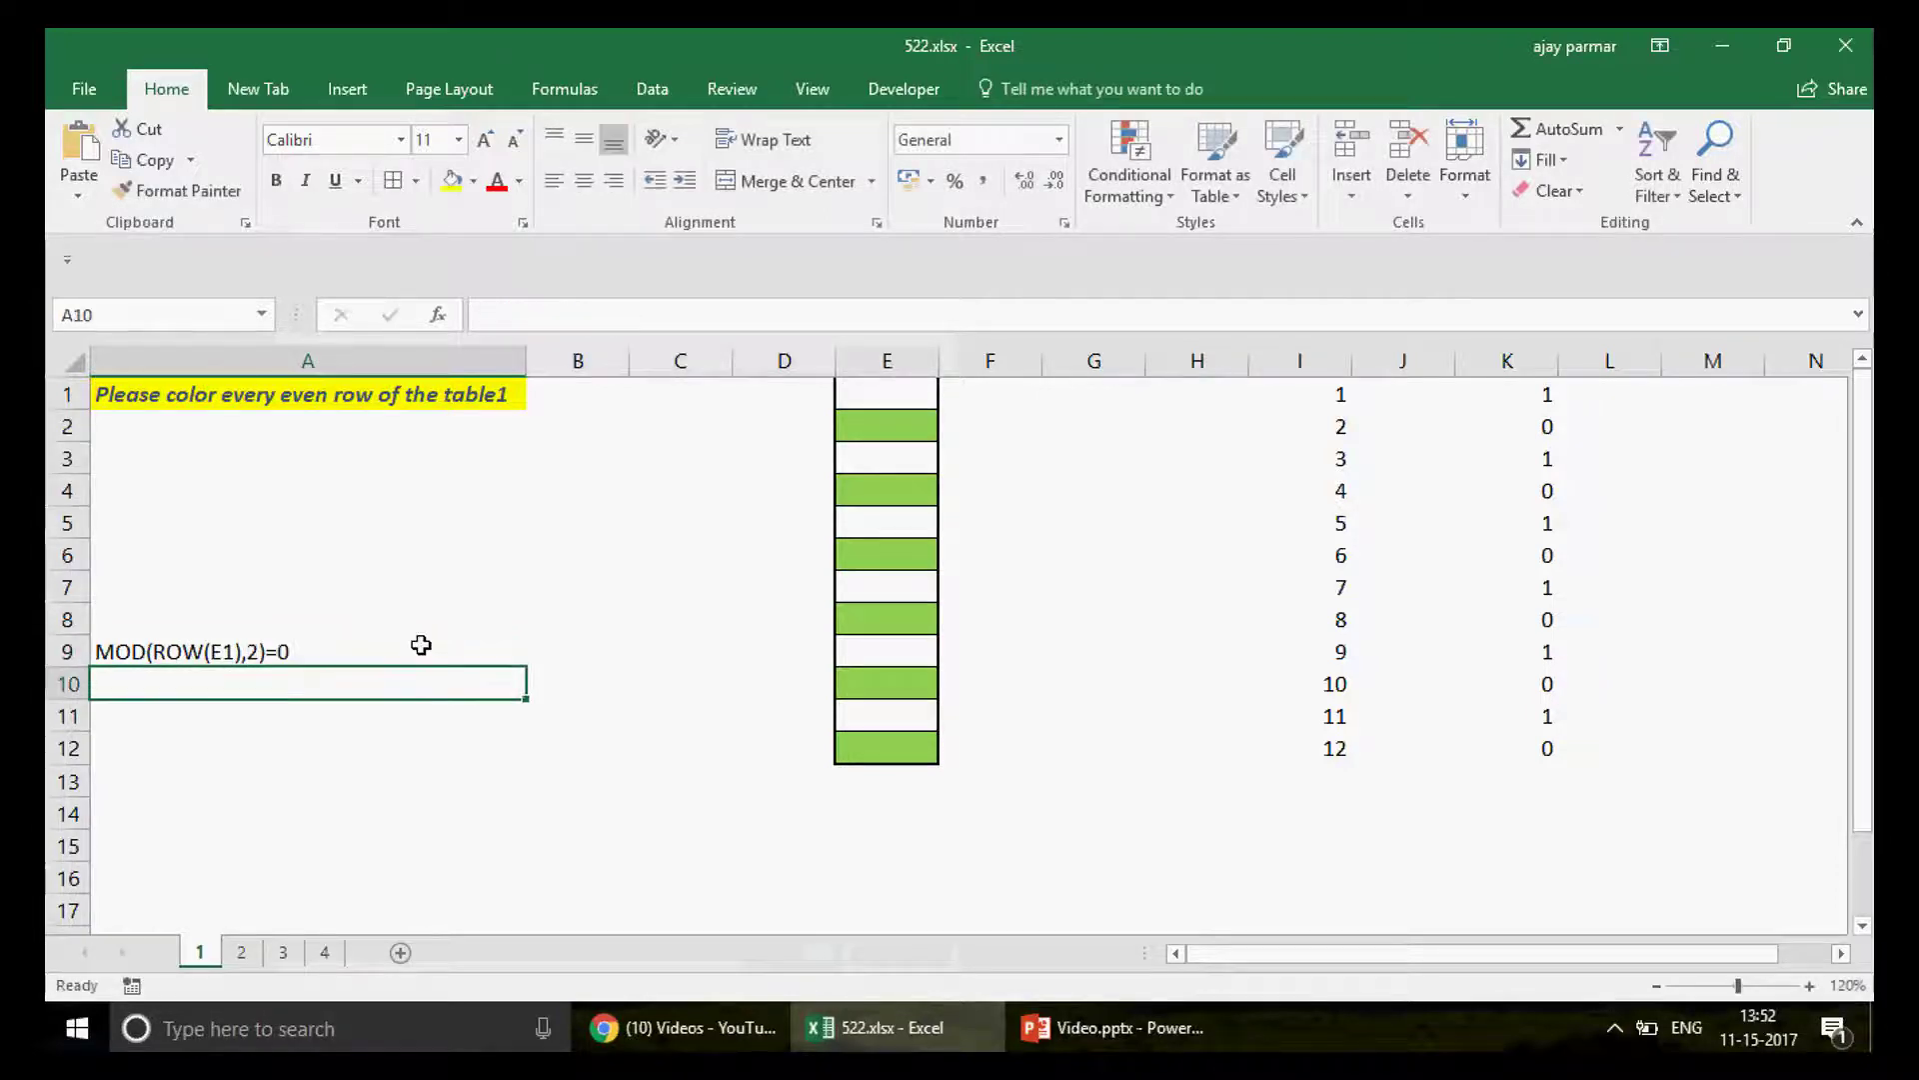
Step: Review the ROW and MOD formulas in columns I and K, and make the formula note in A9 bold
click(1535, 390)
key(Down)
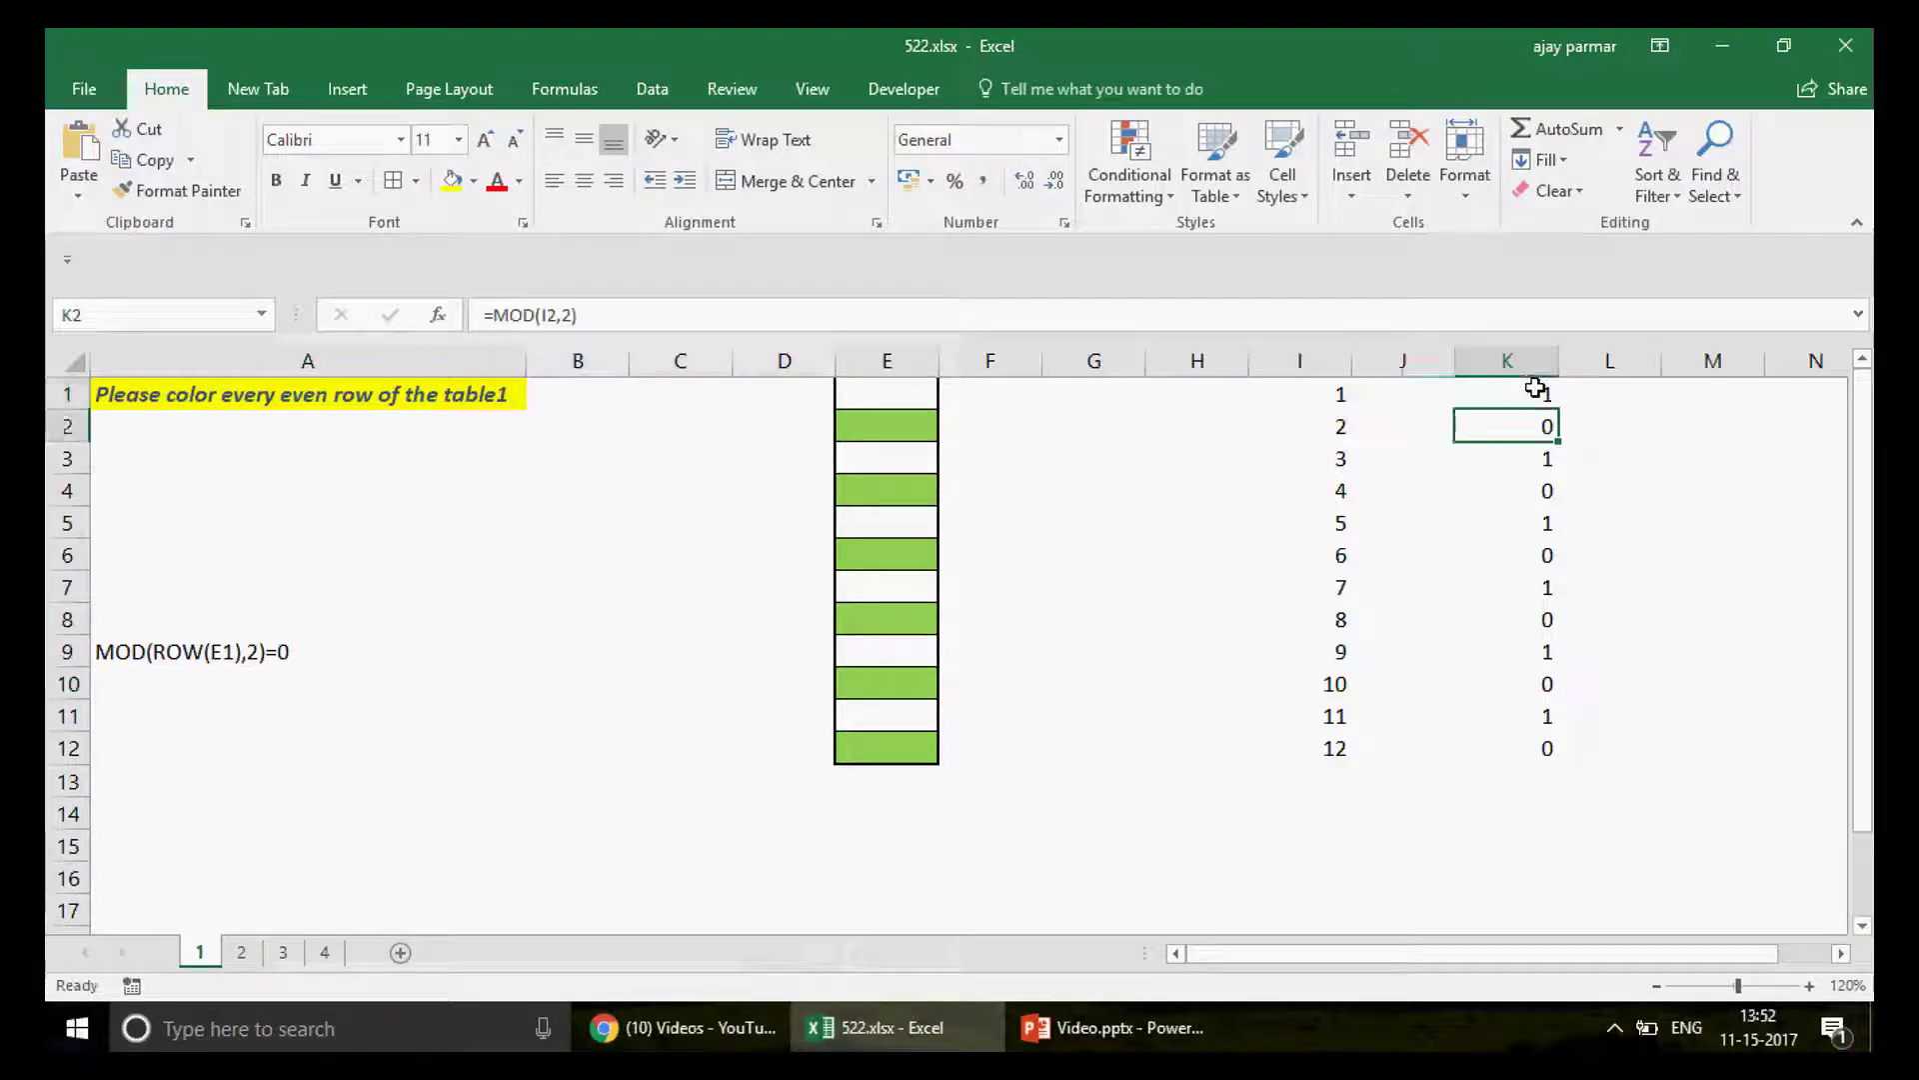
click(1335, 390)
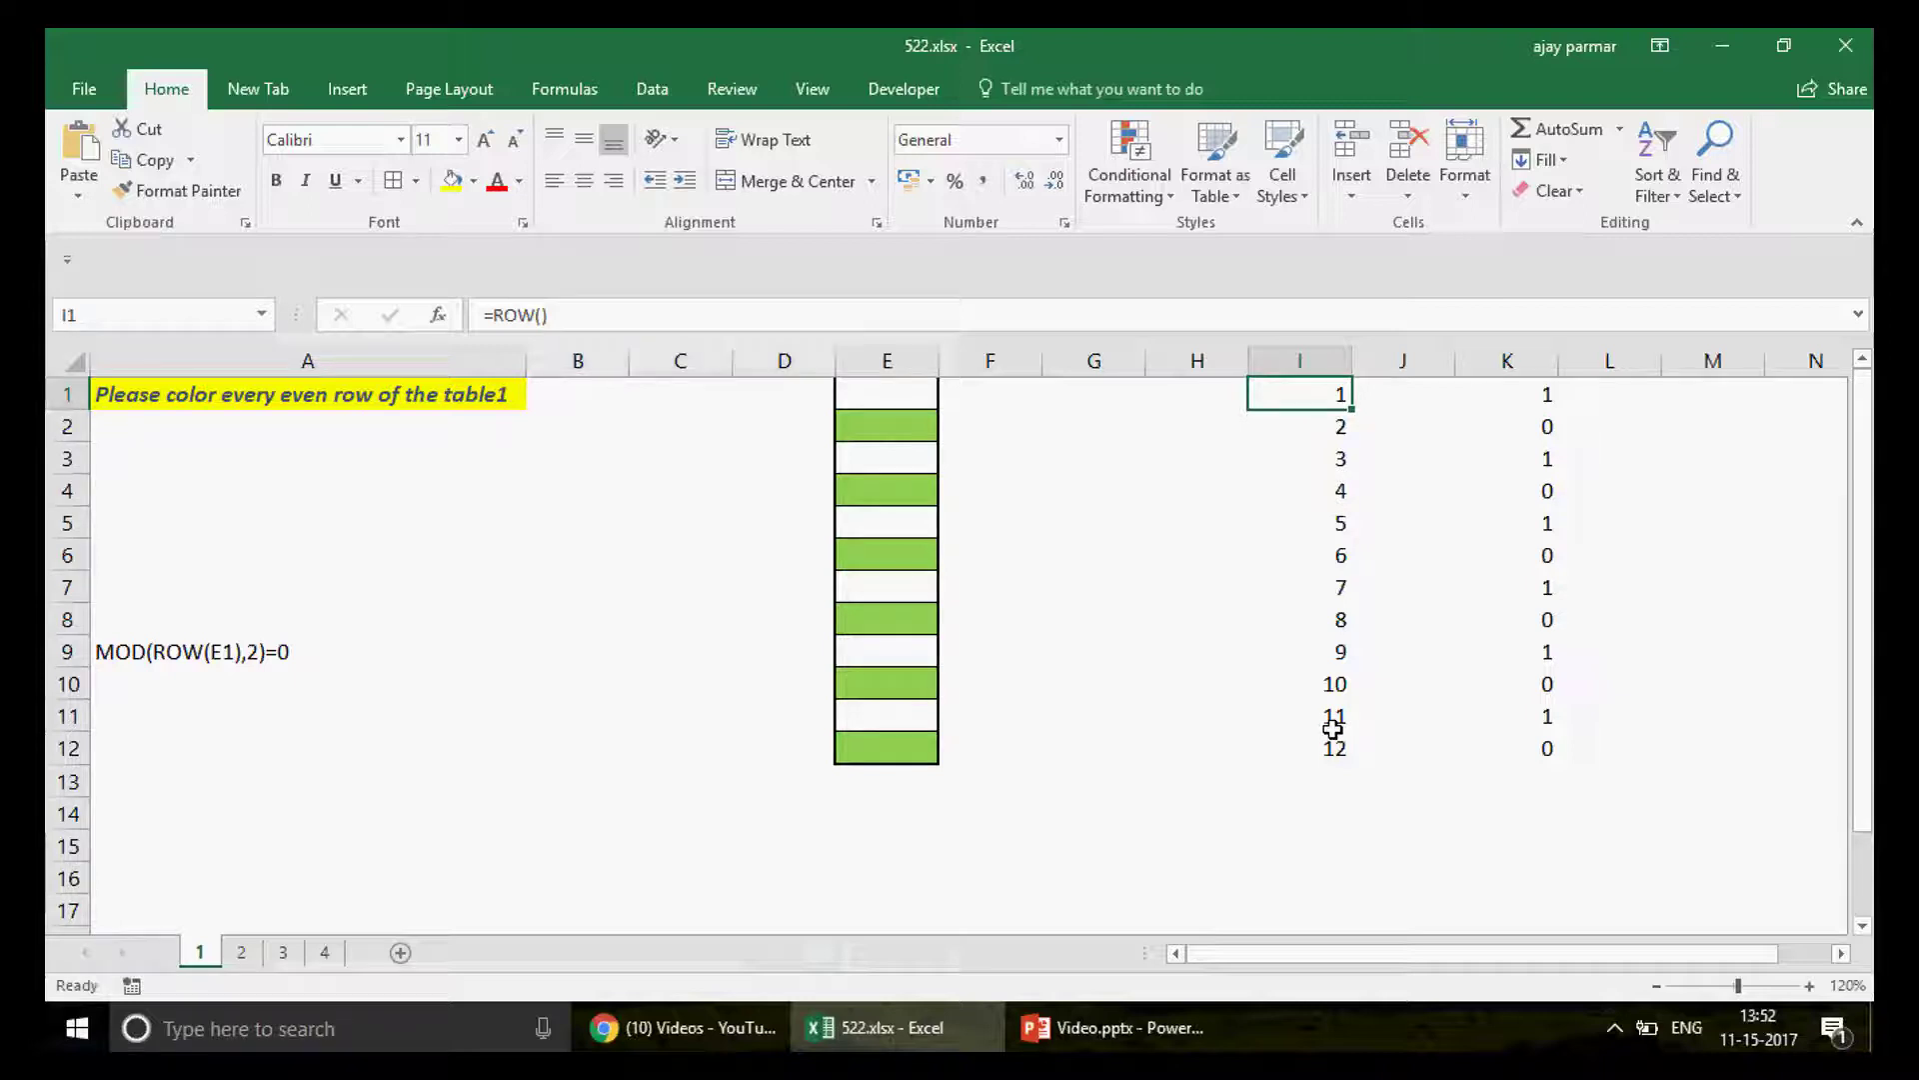
click(1525, 400)
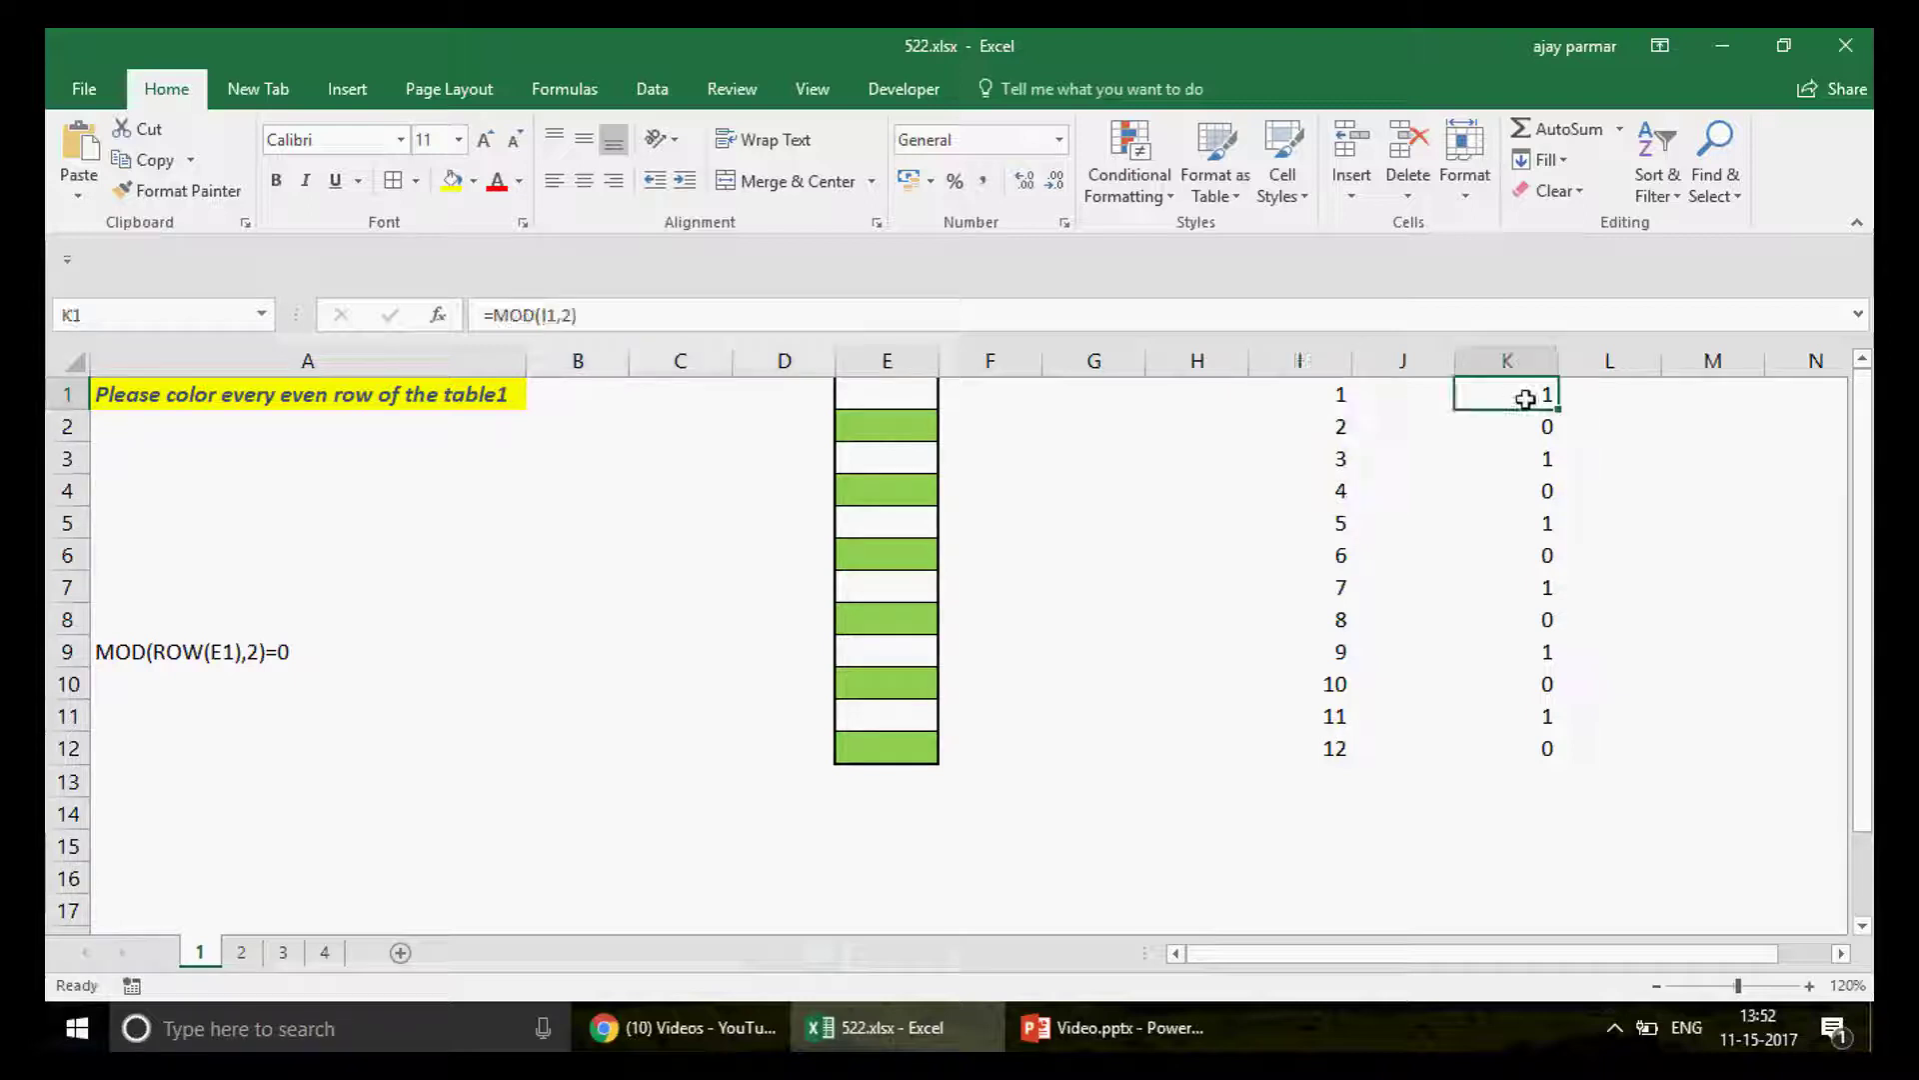
click(139, 650)
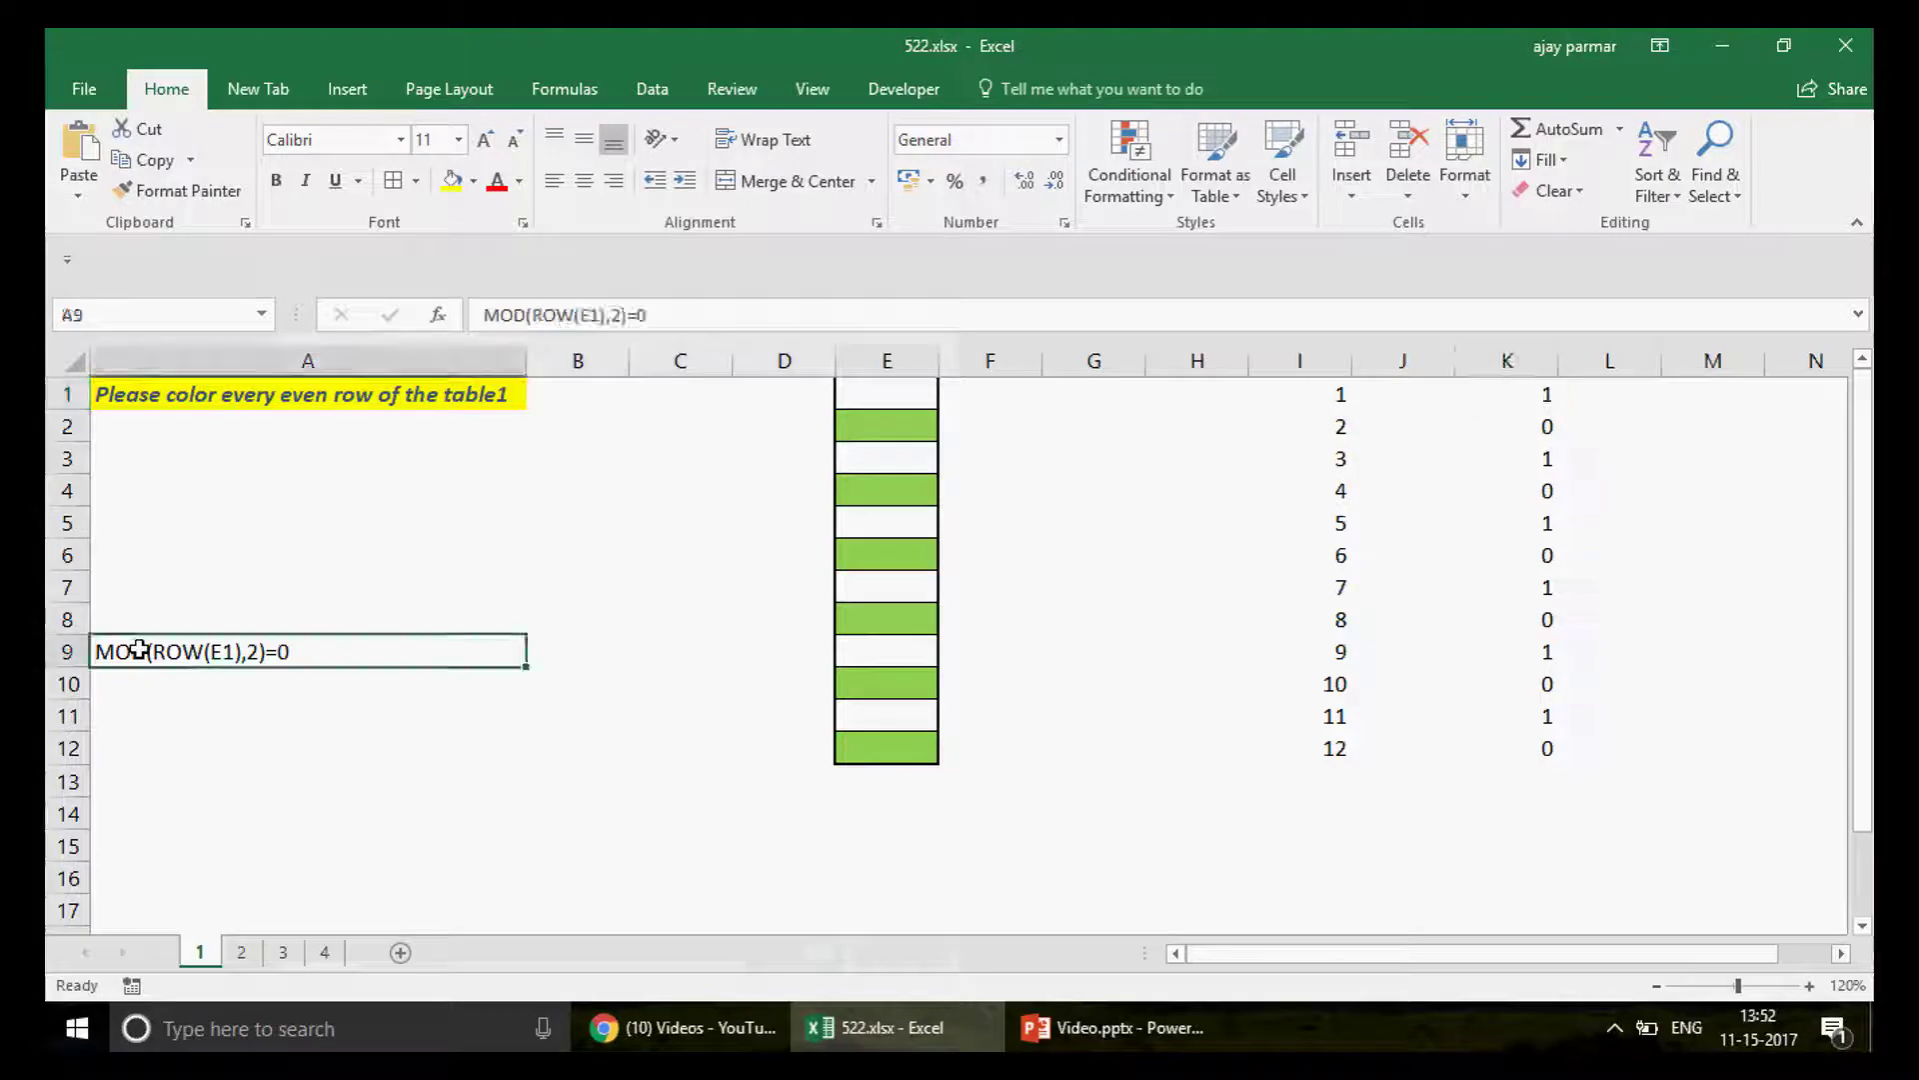
key(ctrl+b)
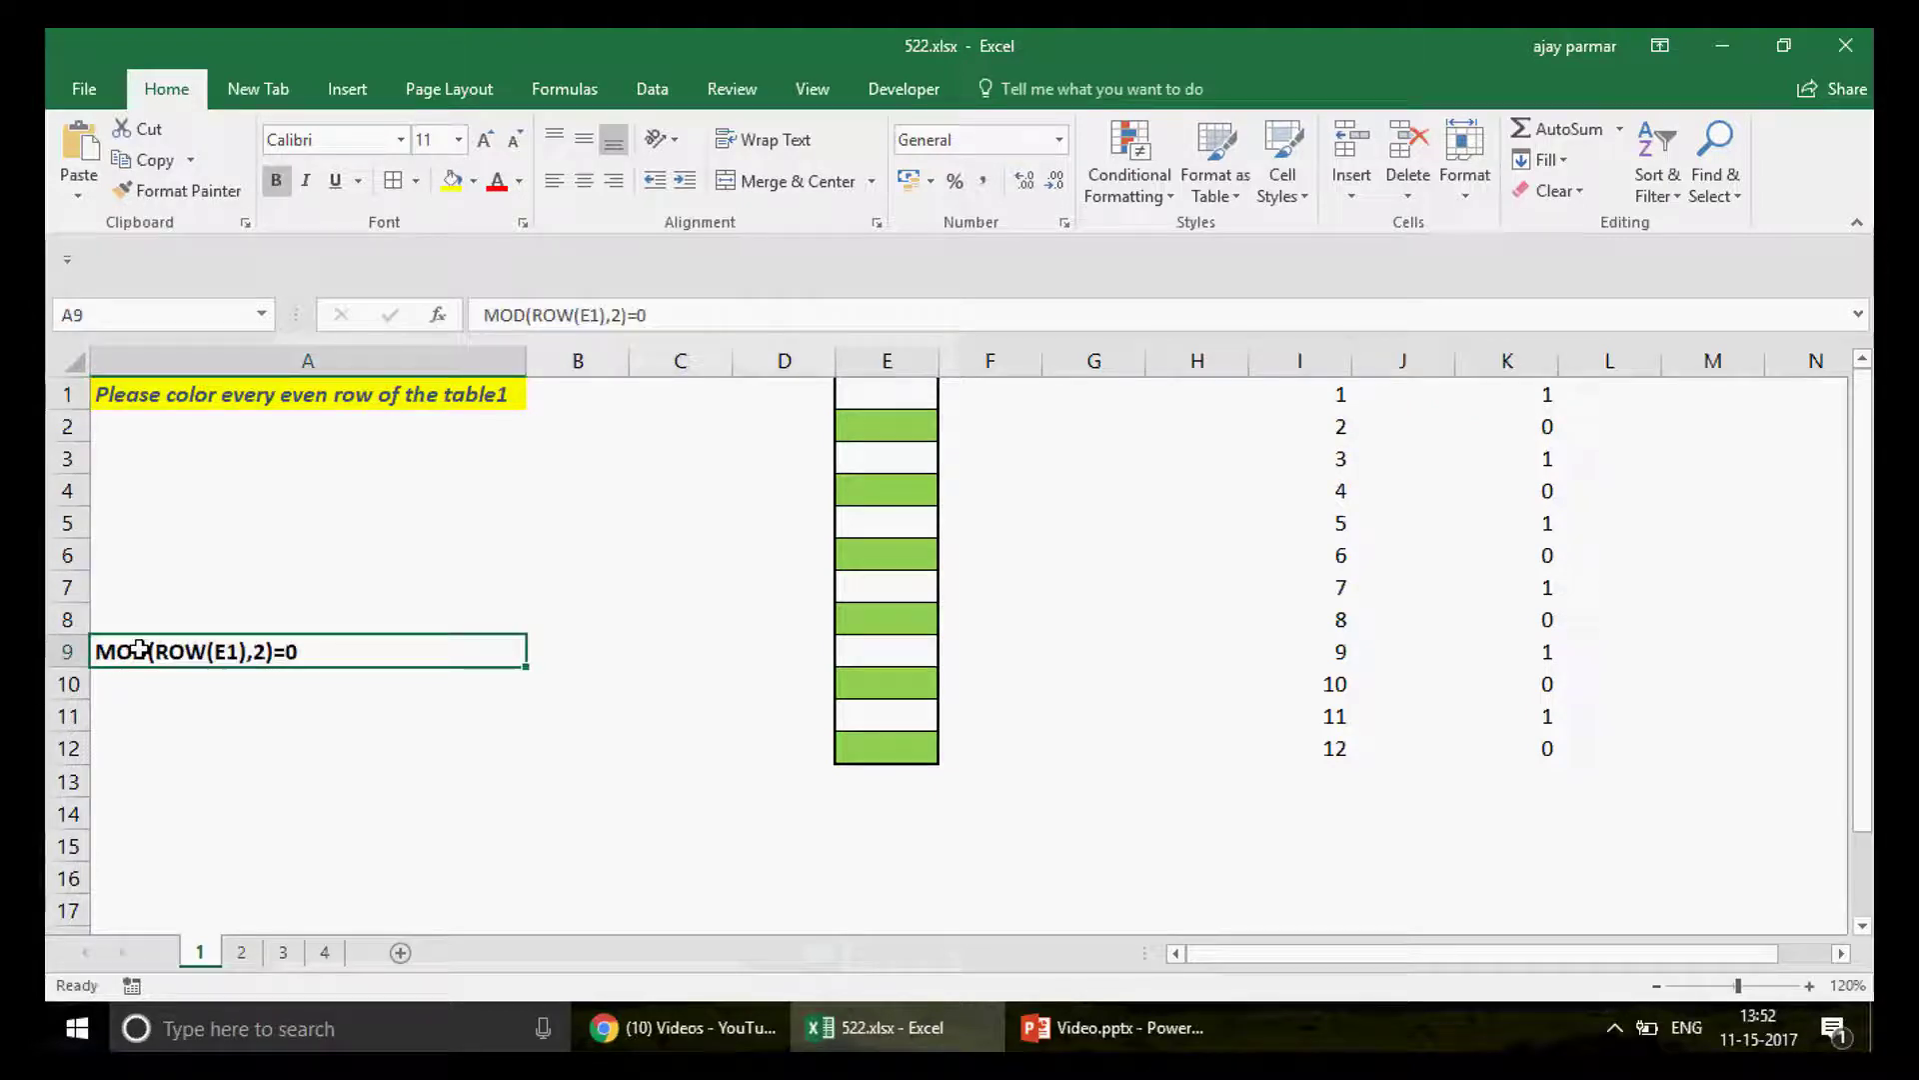
Step: On sheet 2, start a conditional formatting rule for A1:A12 that formats only unique or duplicate values
click(243, 952)
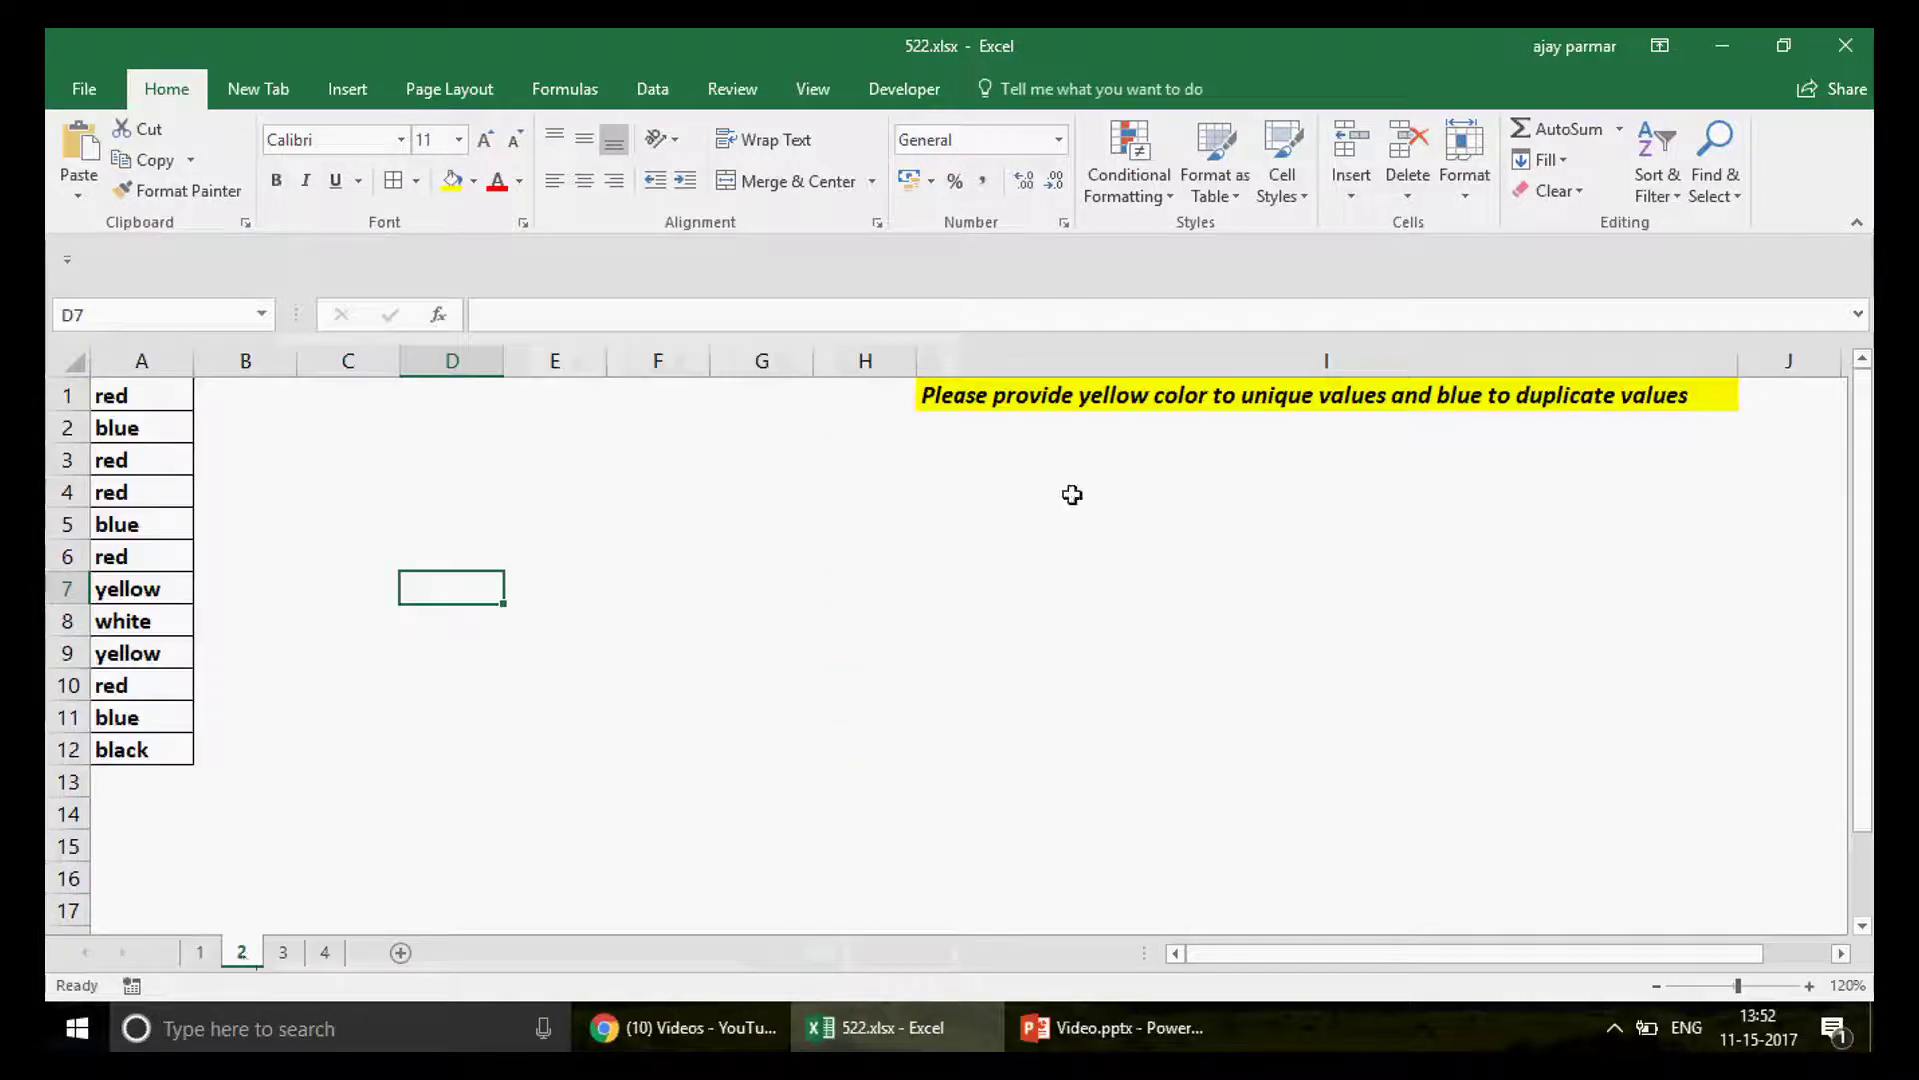
click(1041, 405)
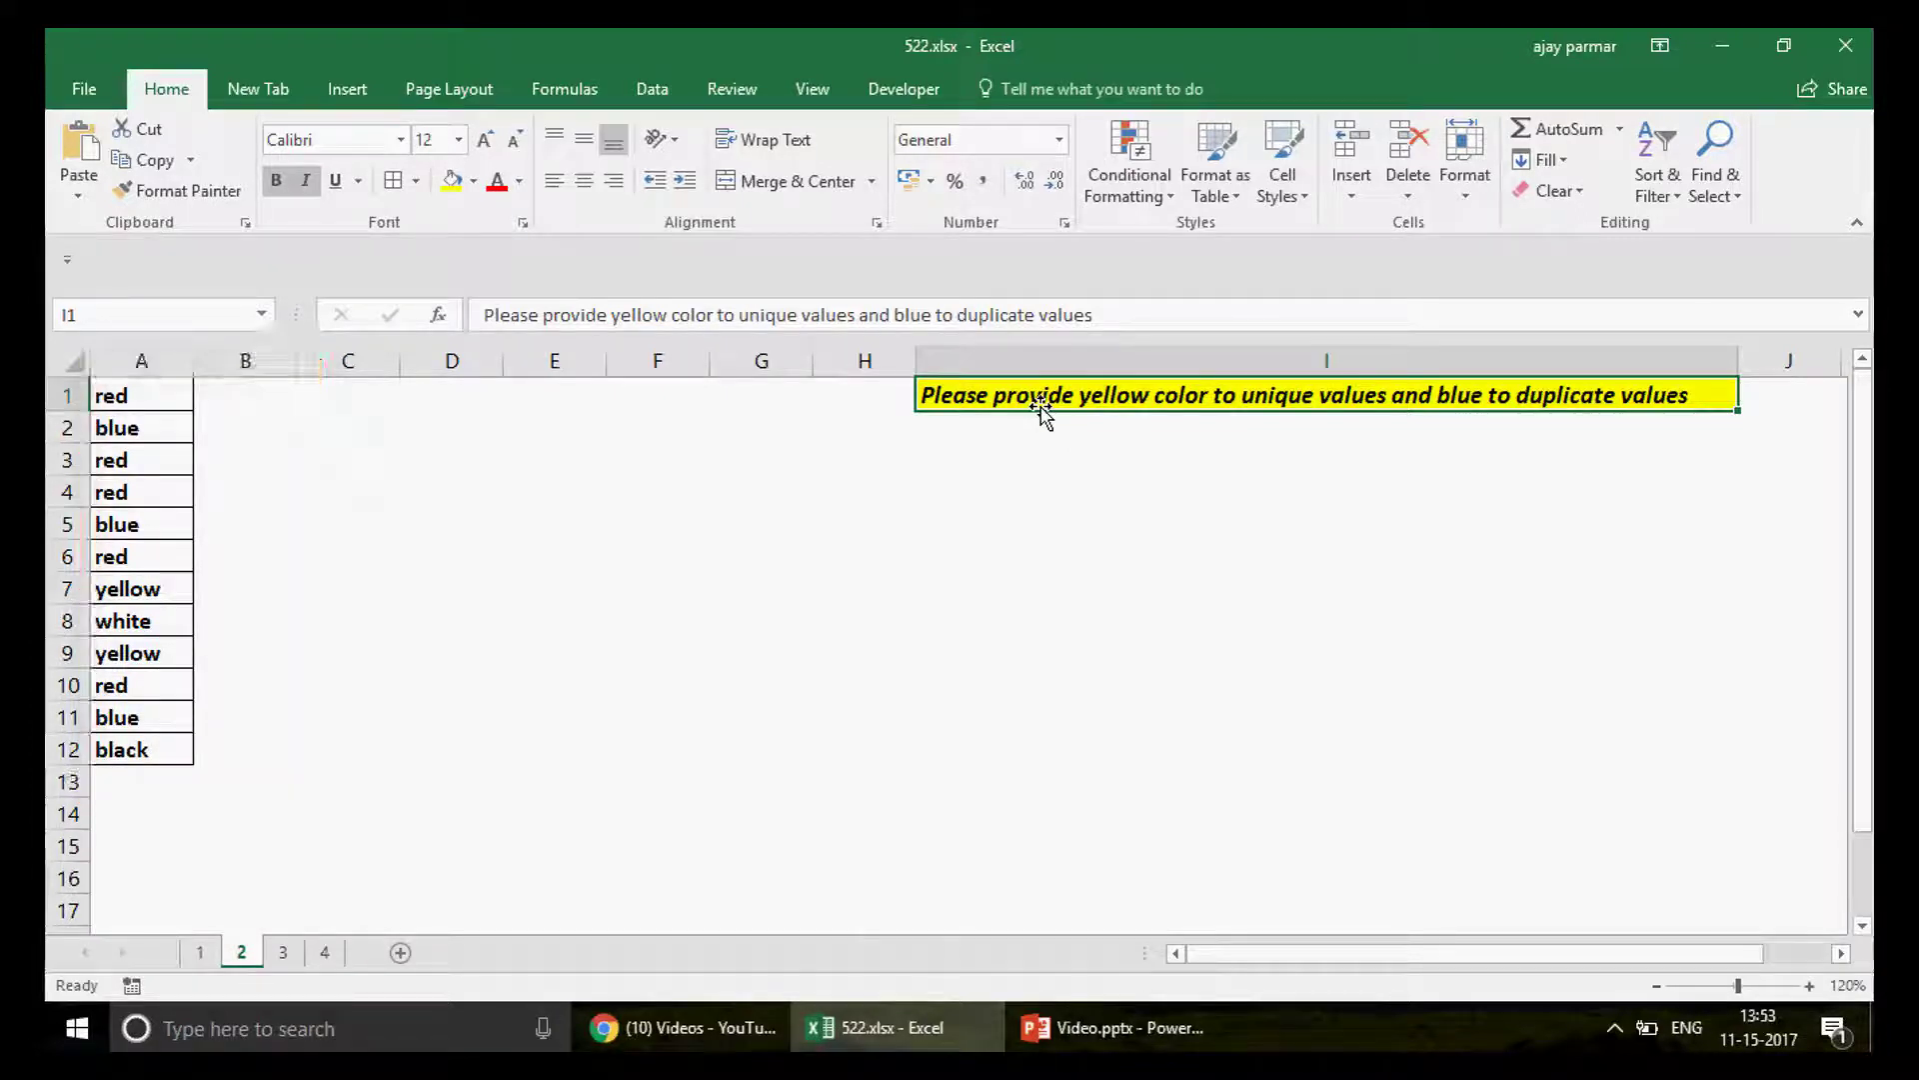
click(150, 392)
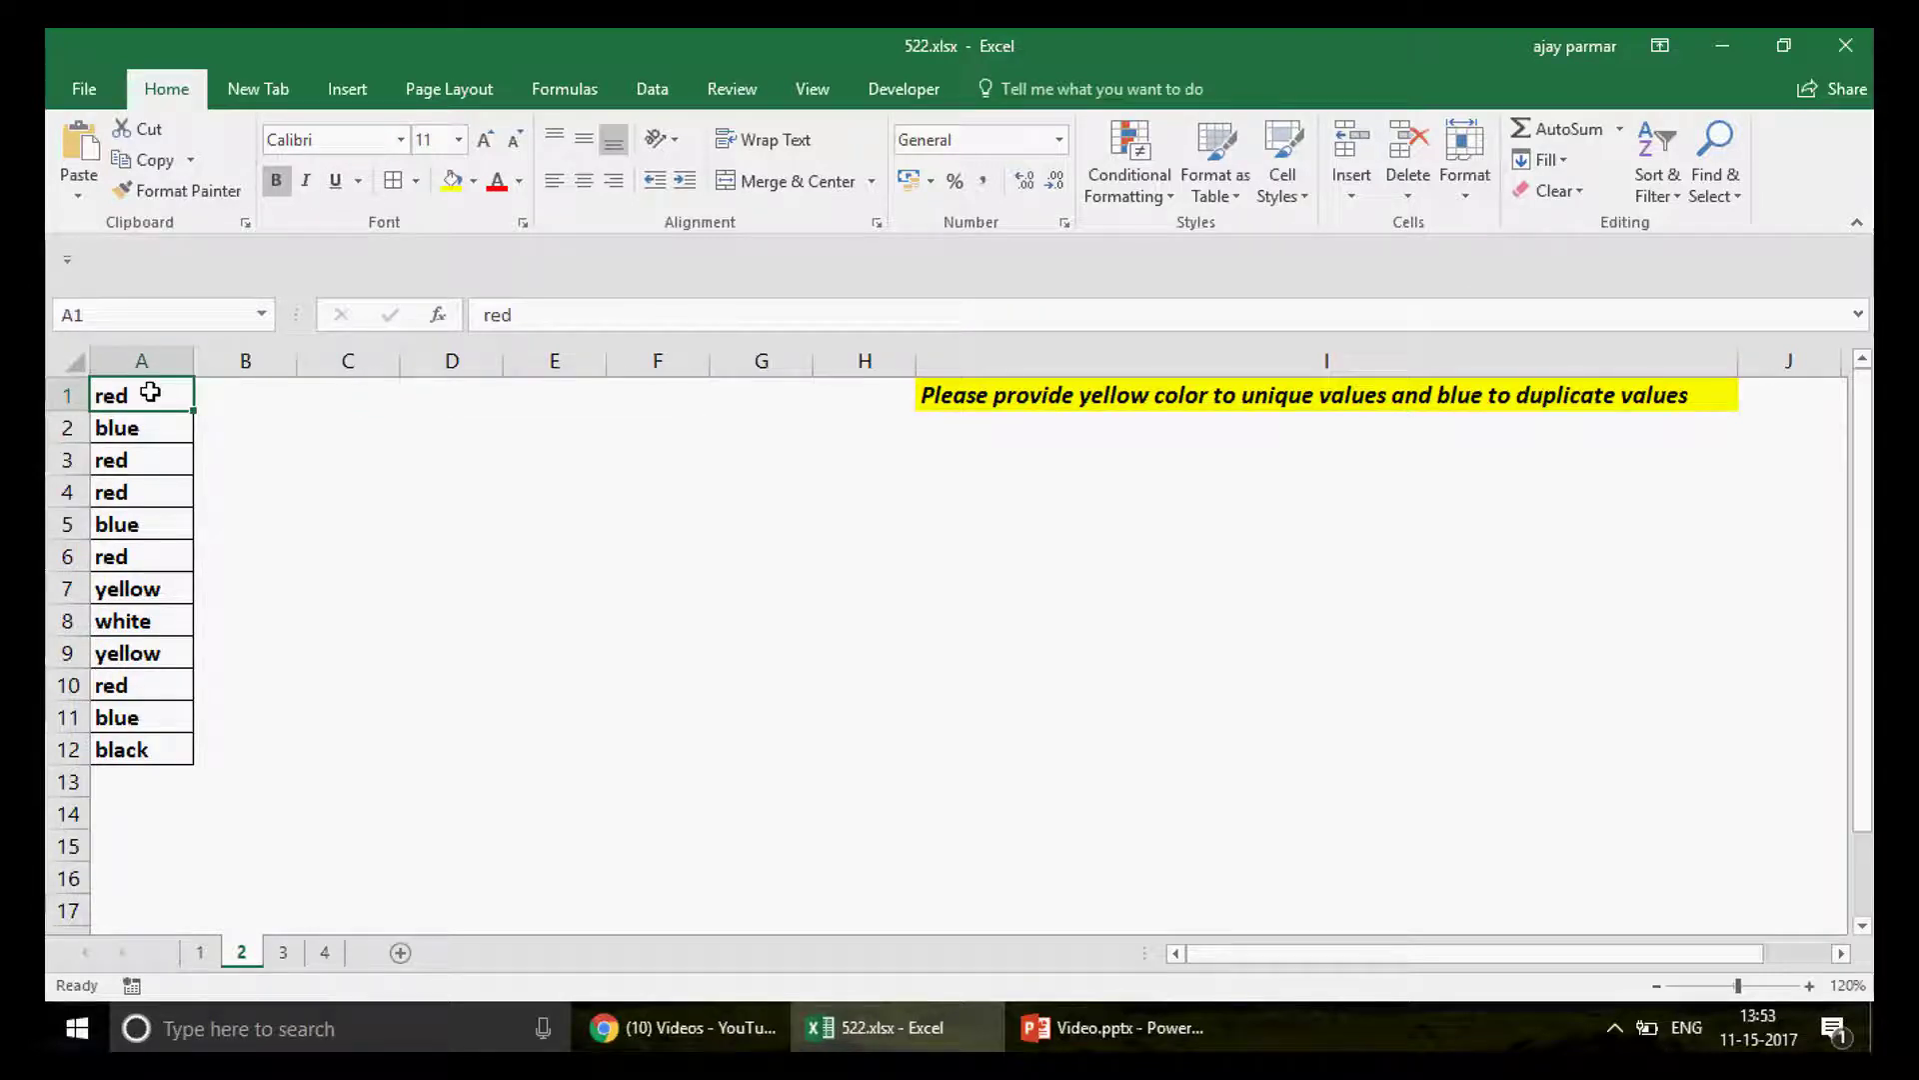
shift+click(170, 748)
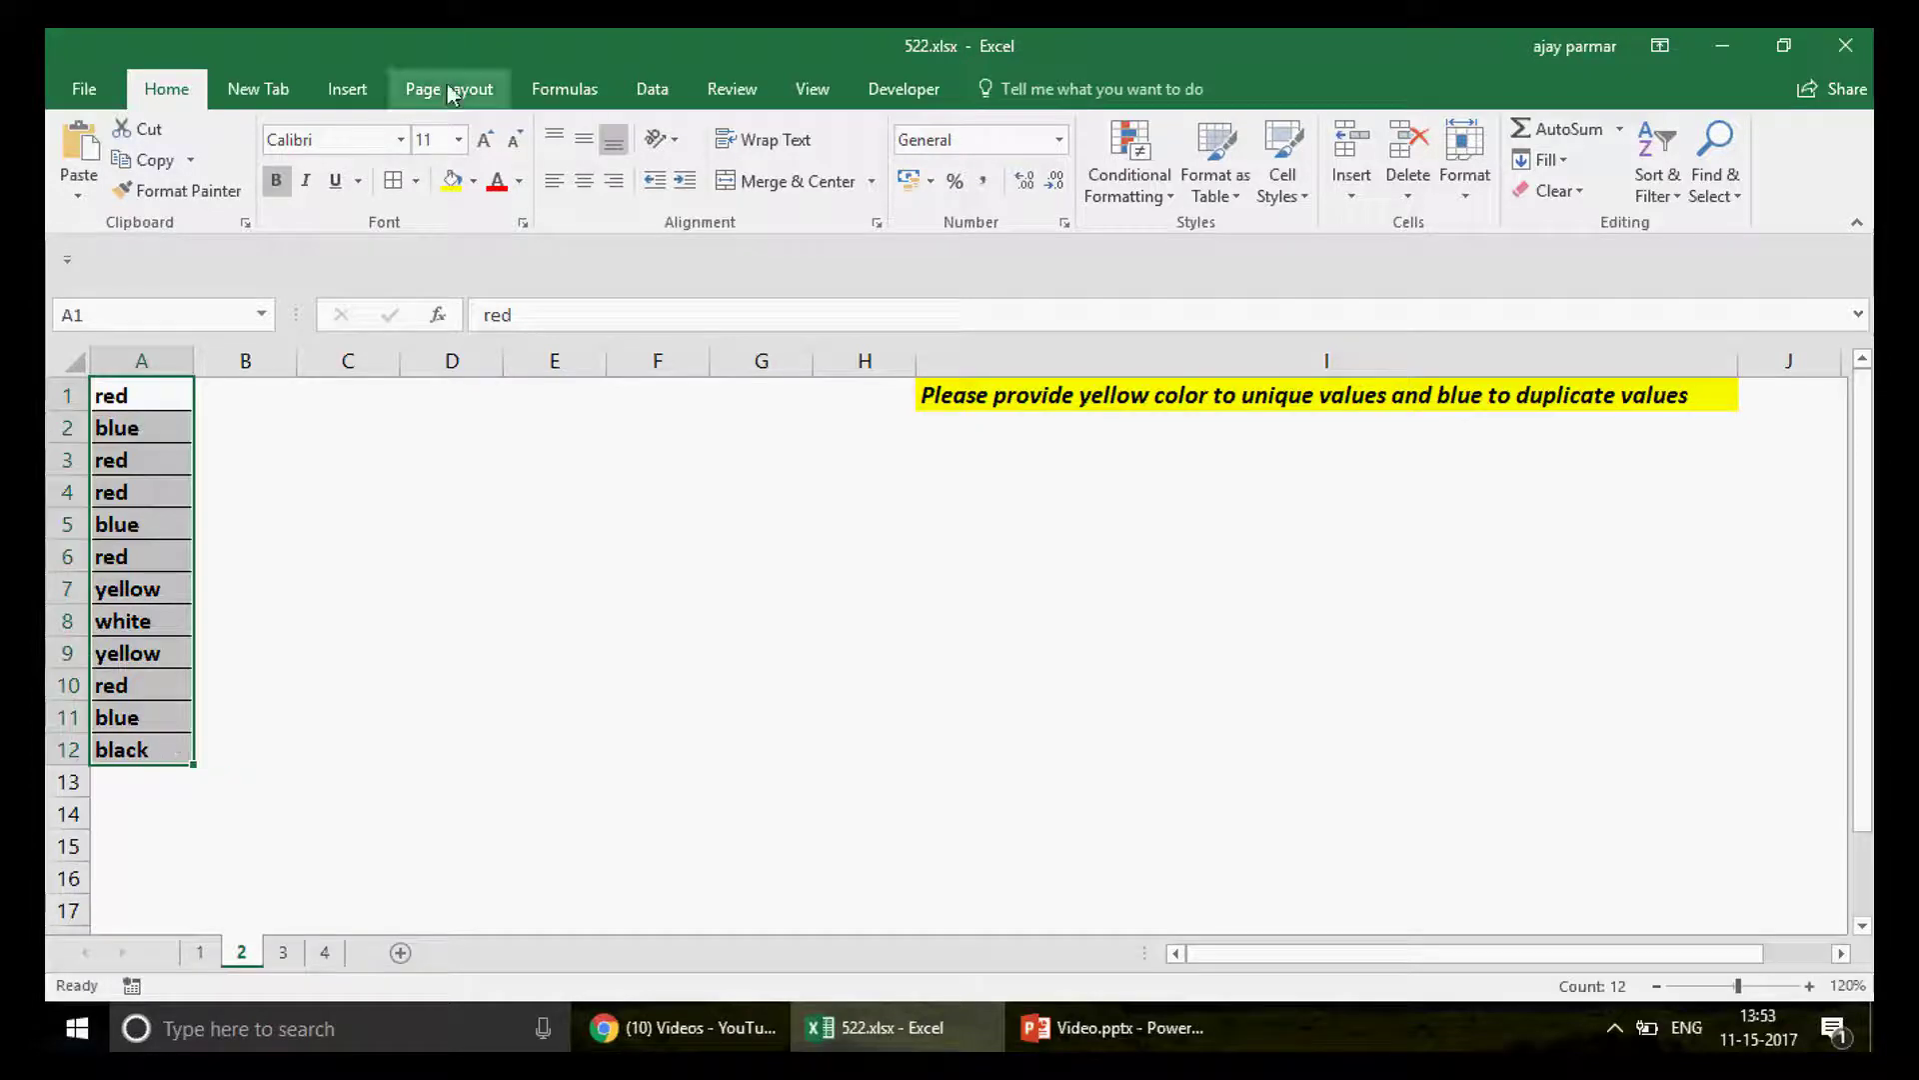
click(1152, 204)
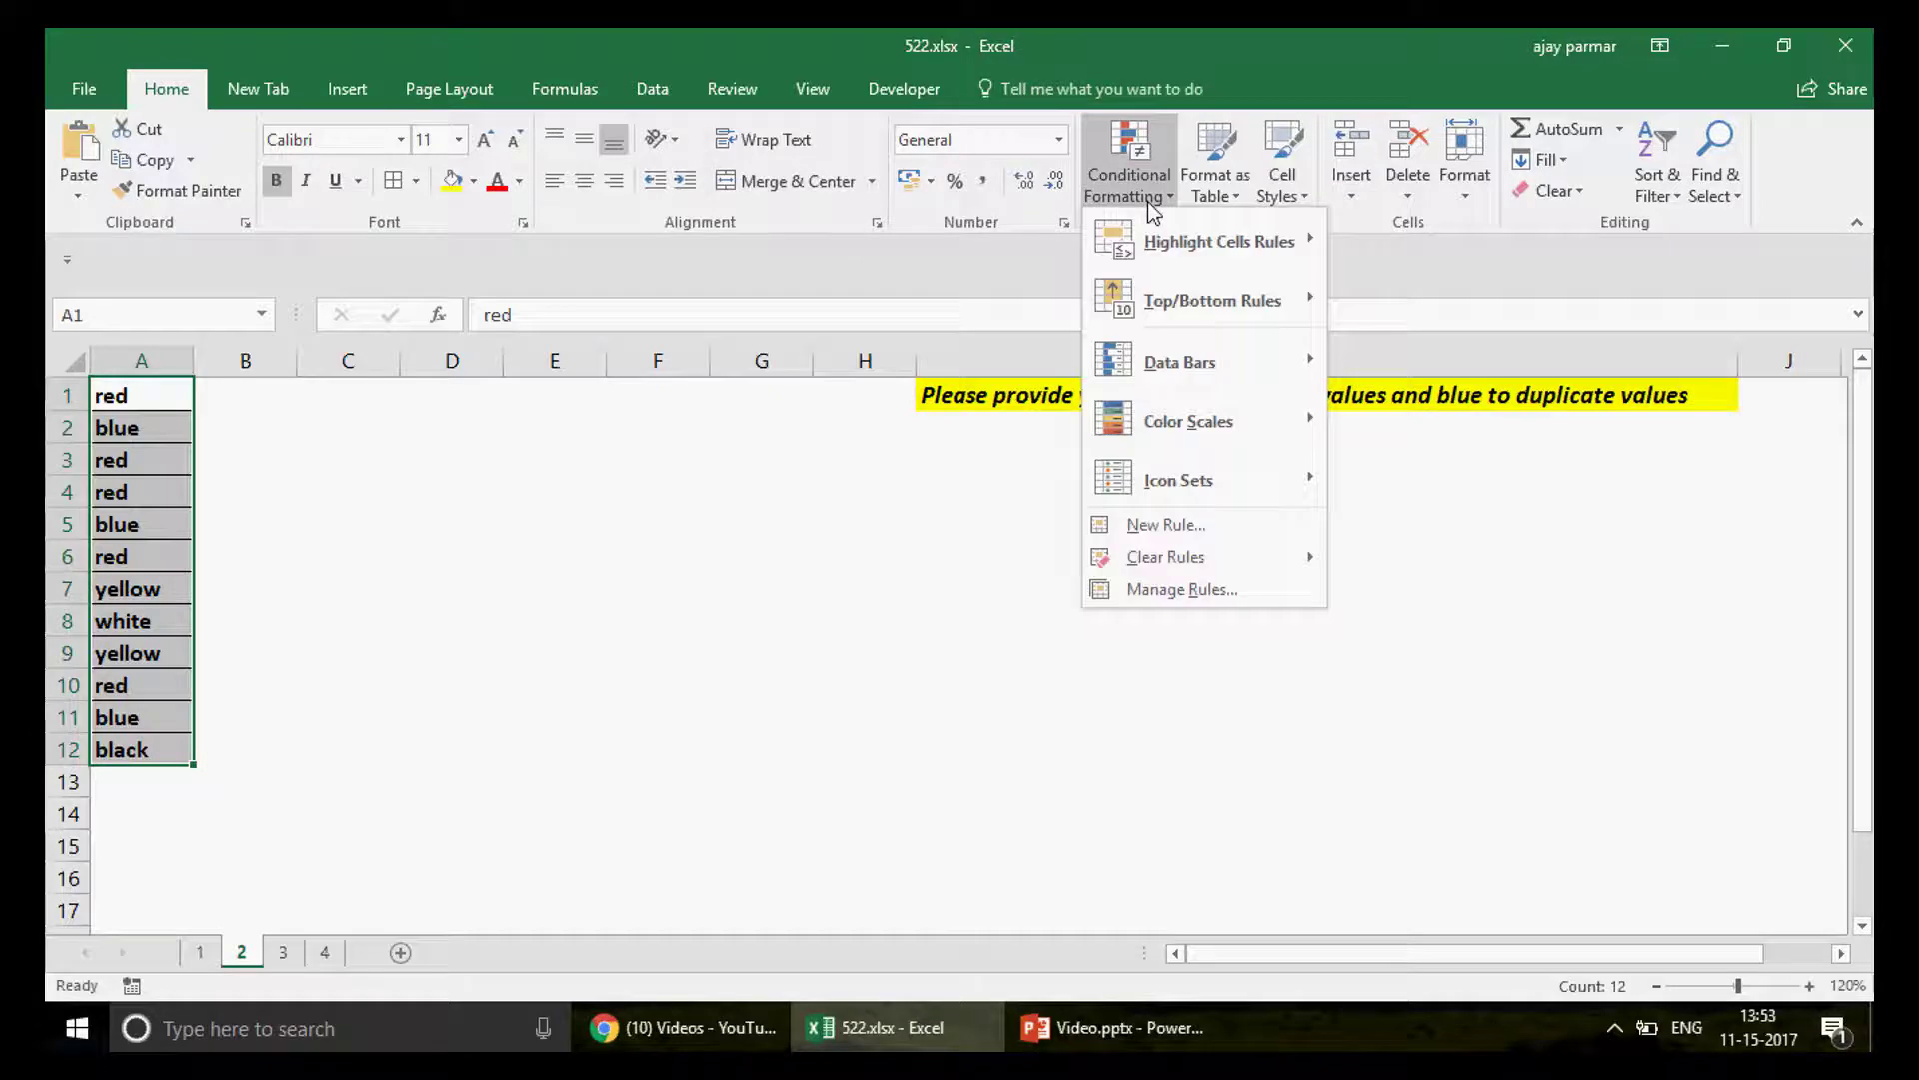
click(1164, 525)
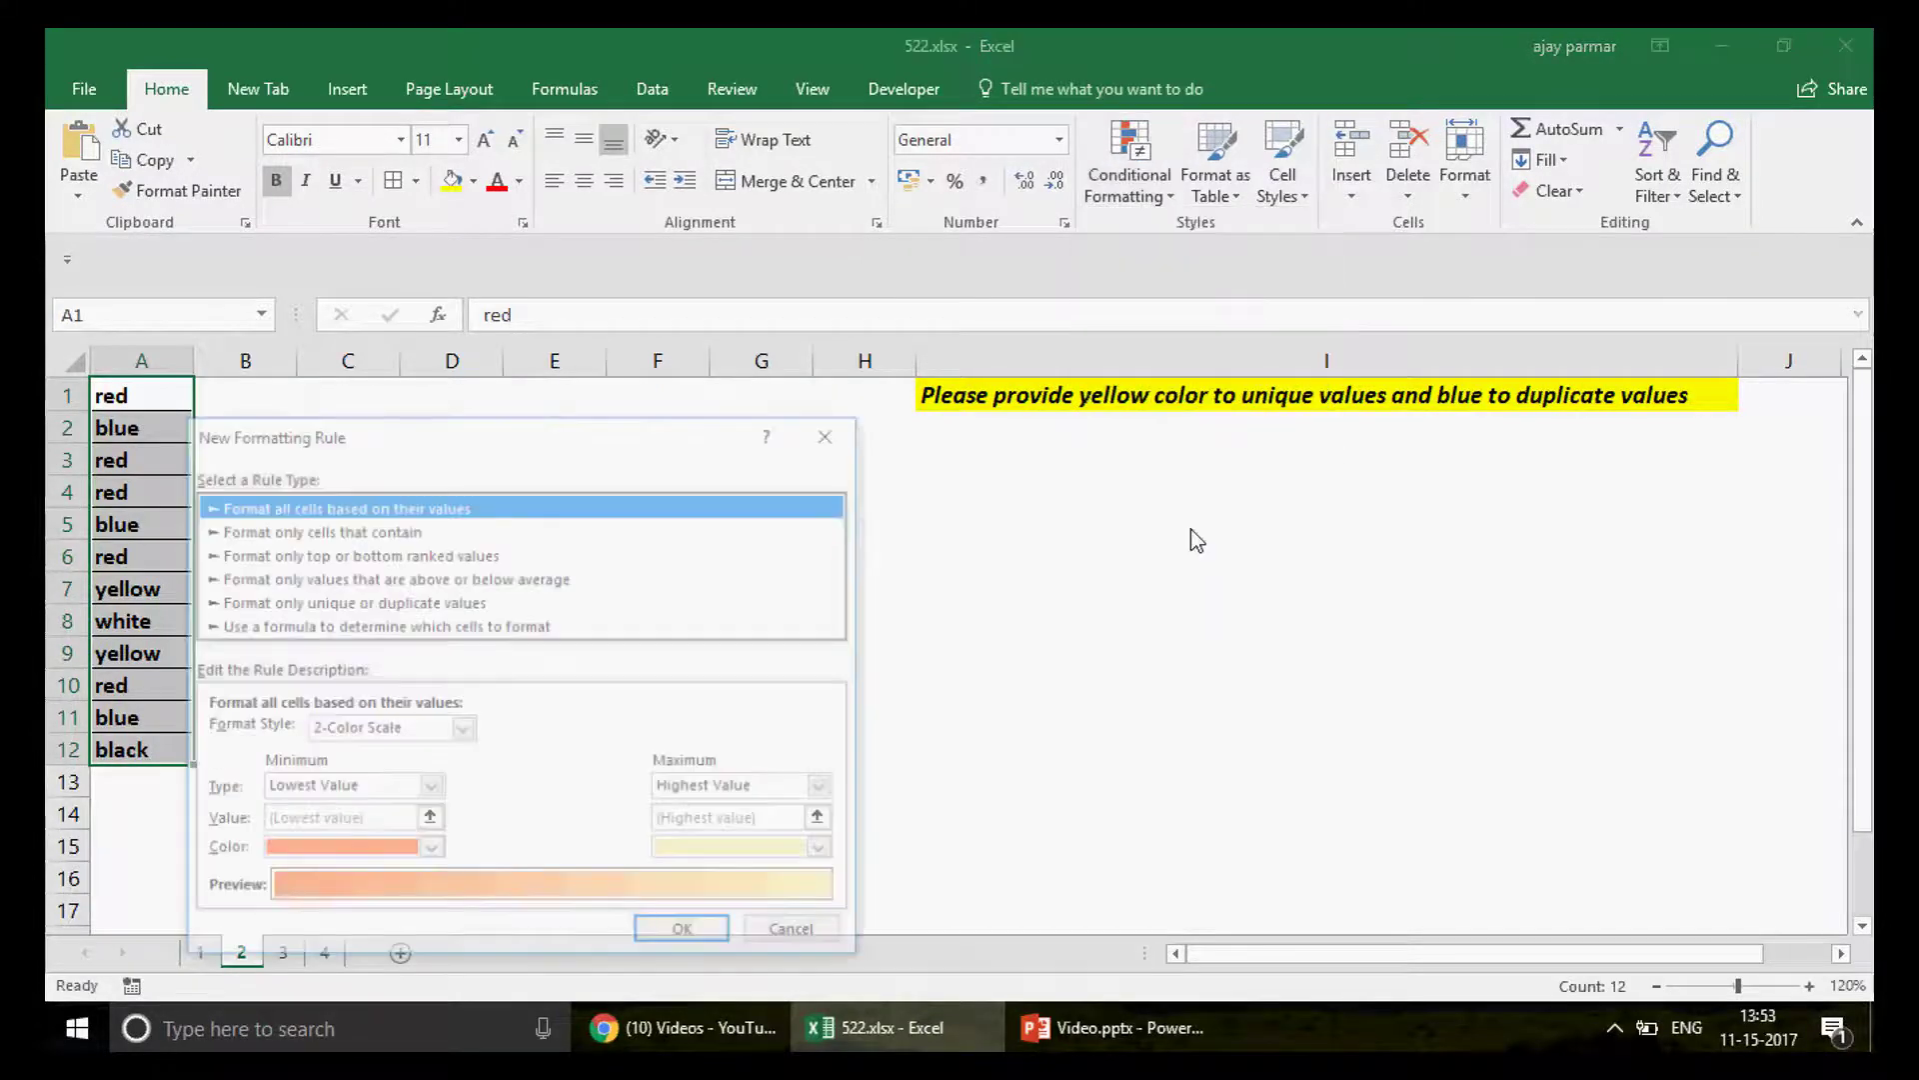
click(391, 585)
click(395, 601)
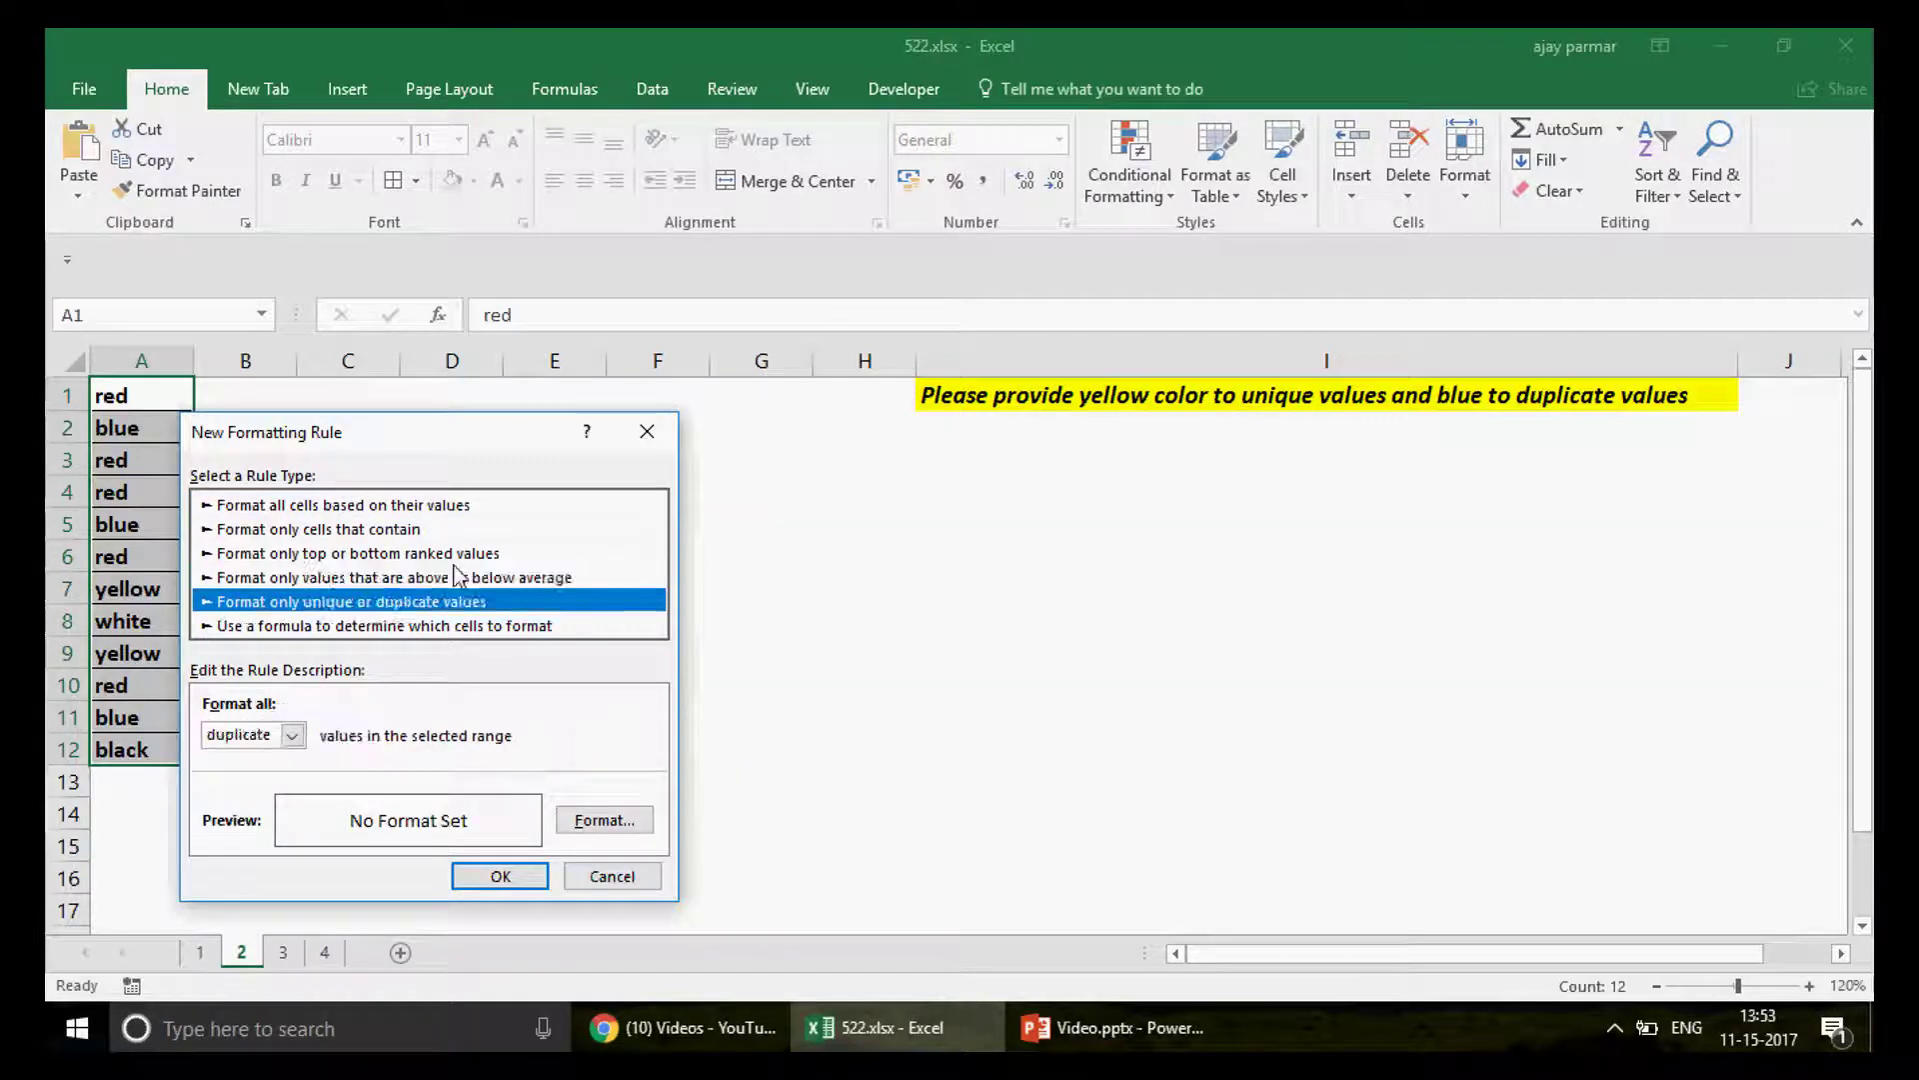
drag(512, 435, 829, 294)
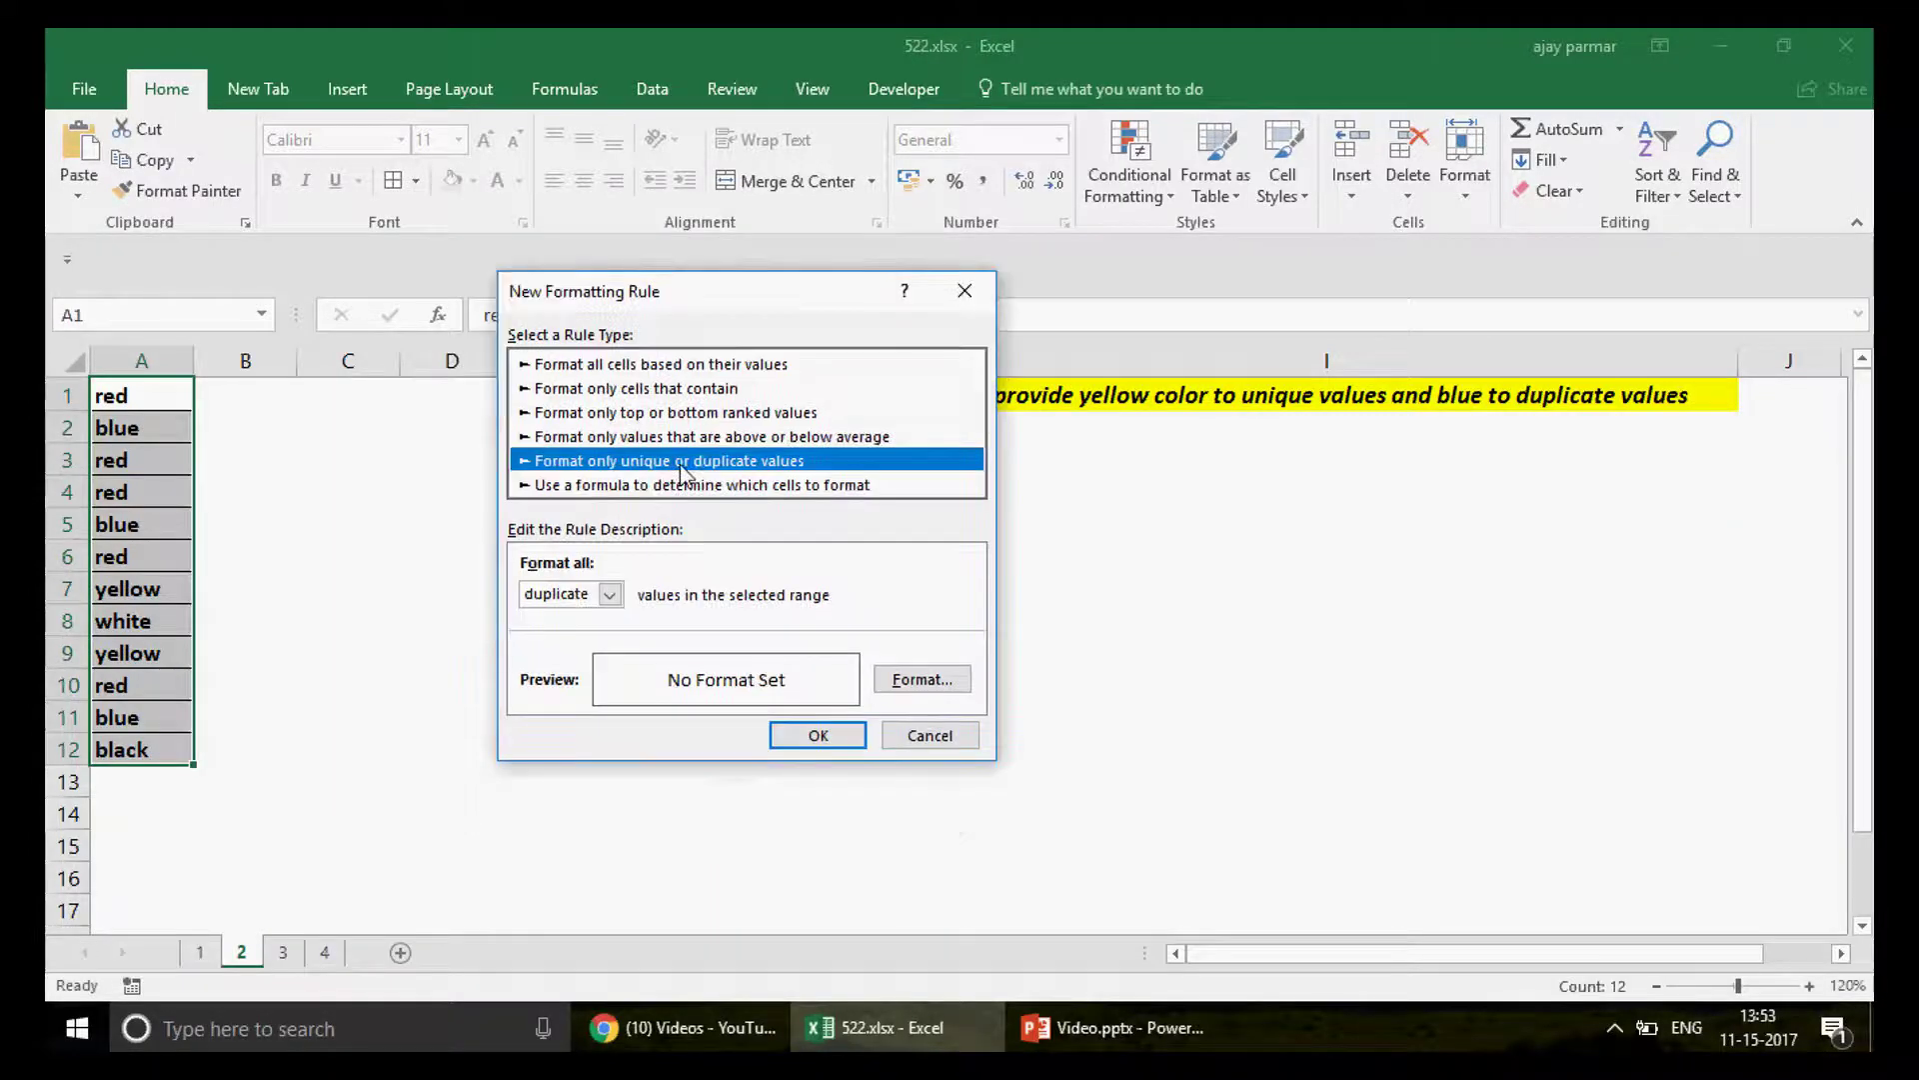
Step: Set the rule to format unique values with a yellow fill and apply it to A1:A12
click(606, 599)
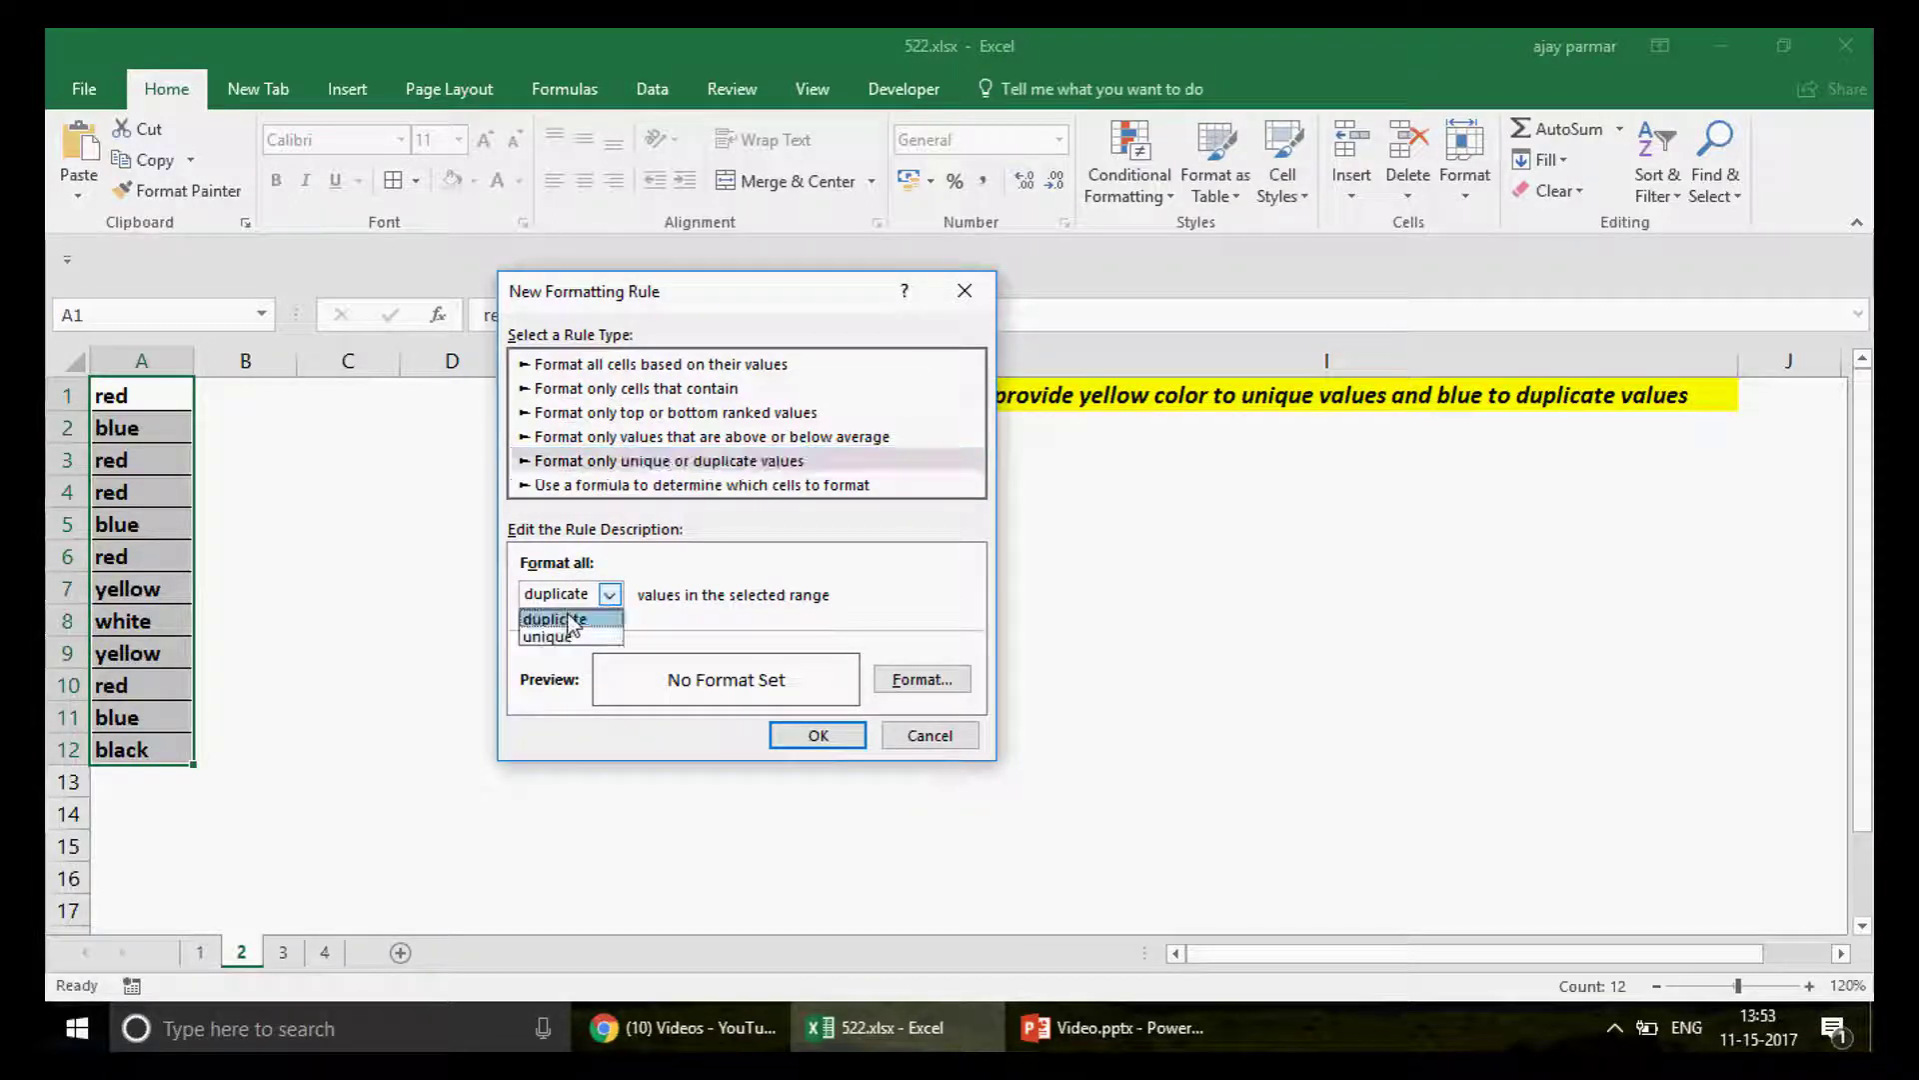
click(557, 637)
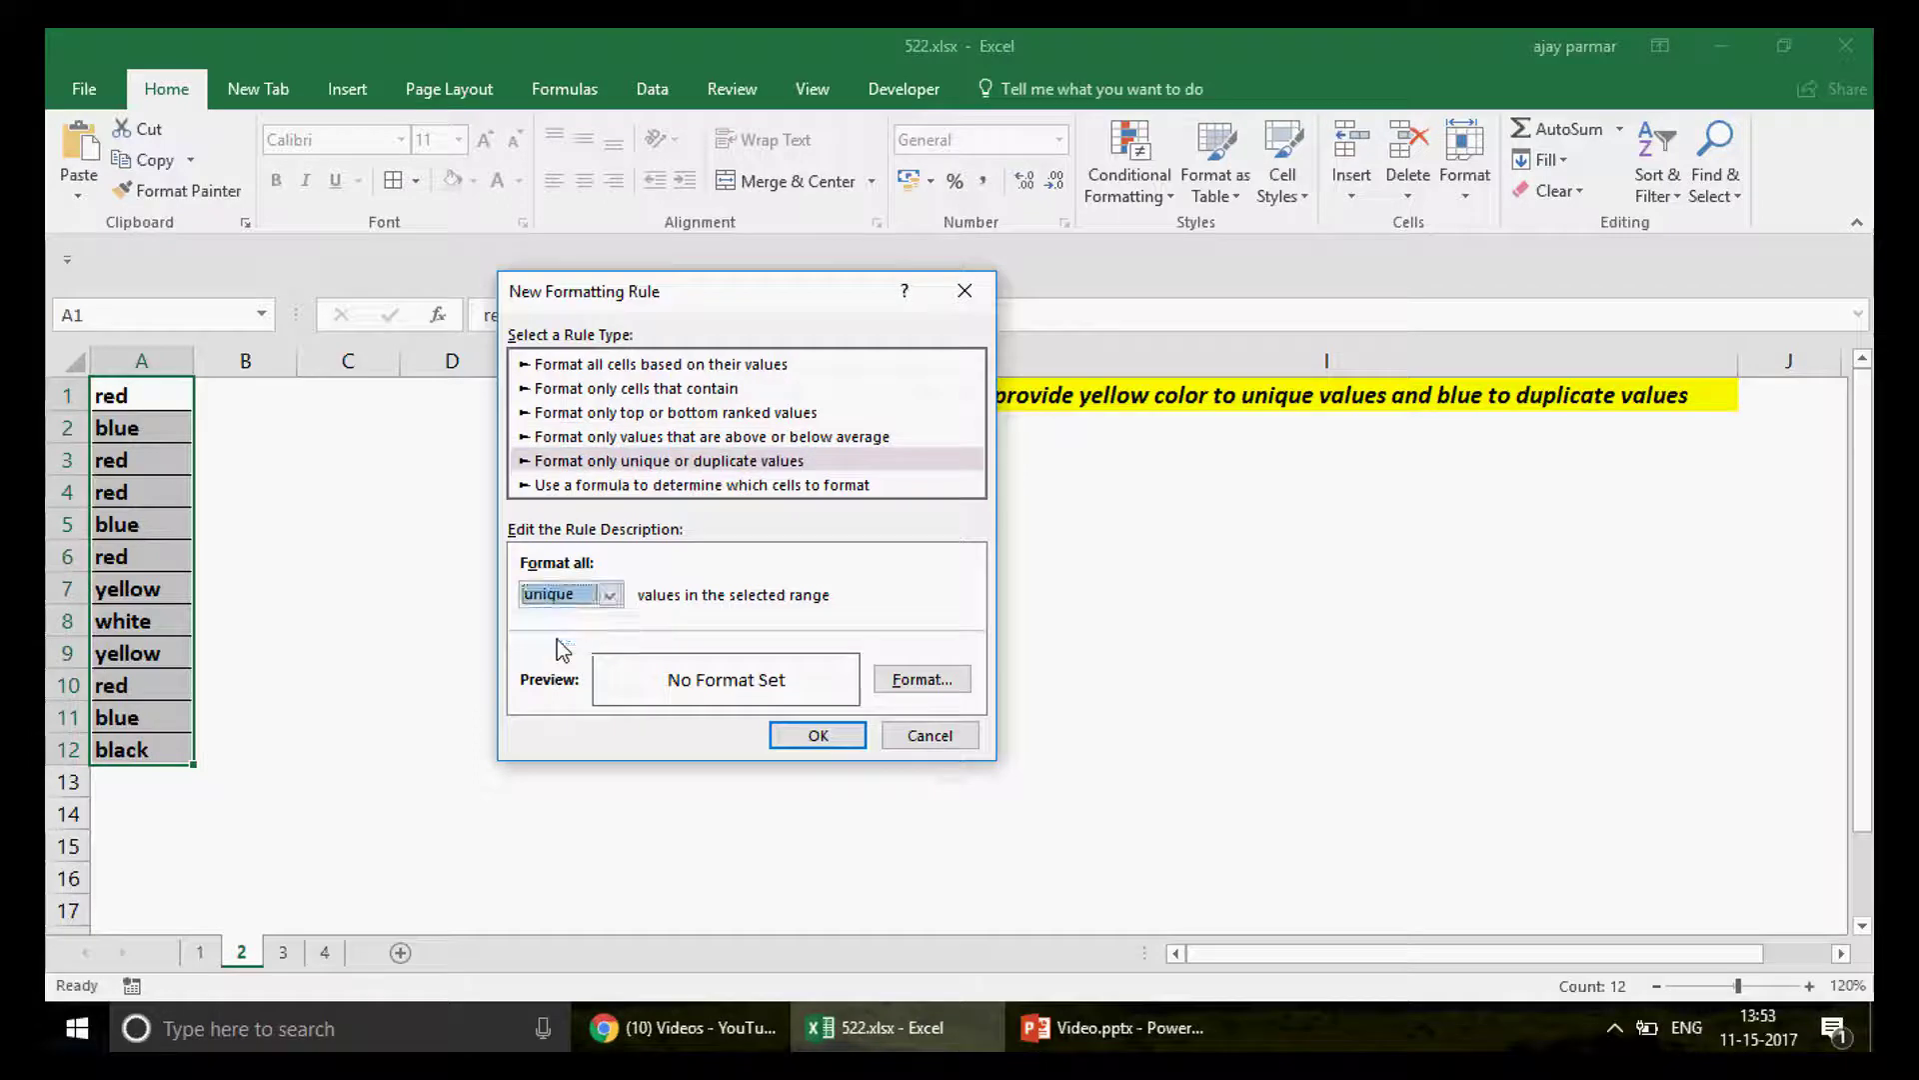
click(922, 680)
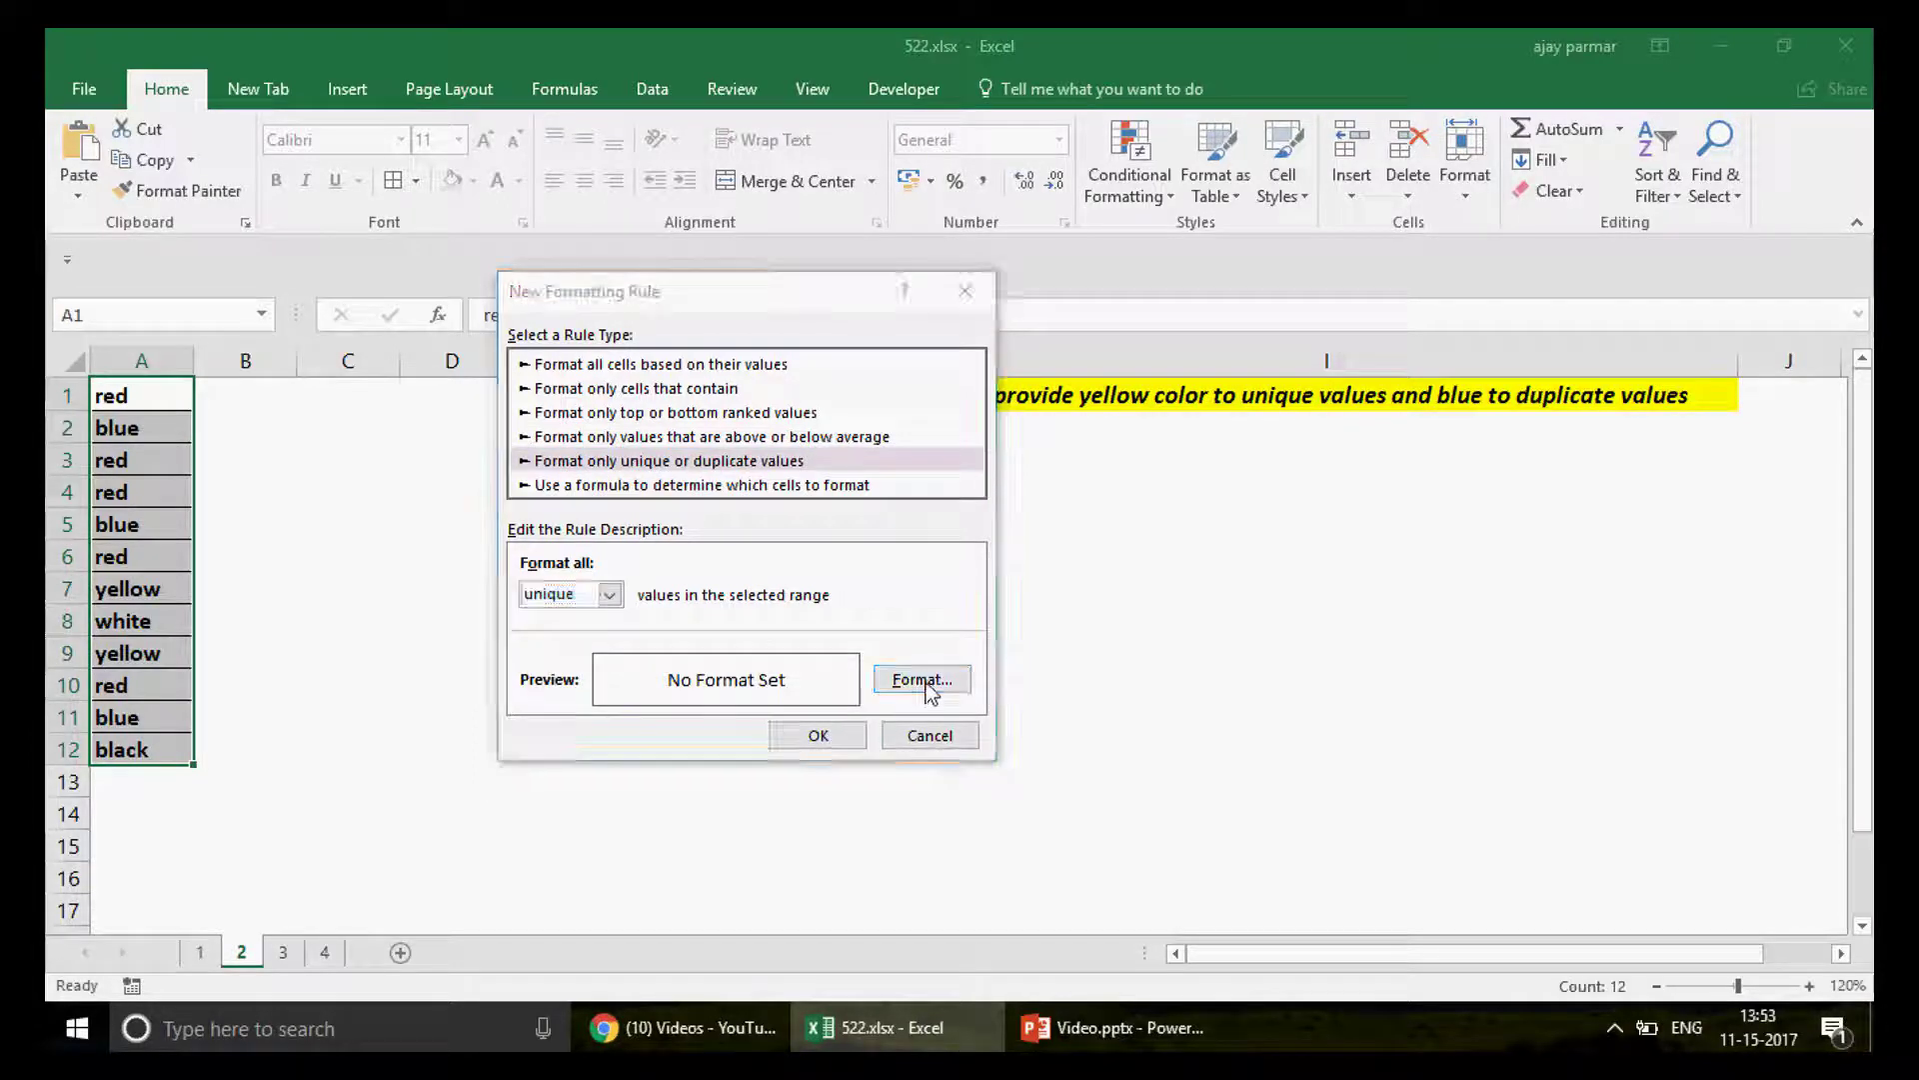
click(288, 636)
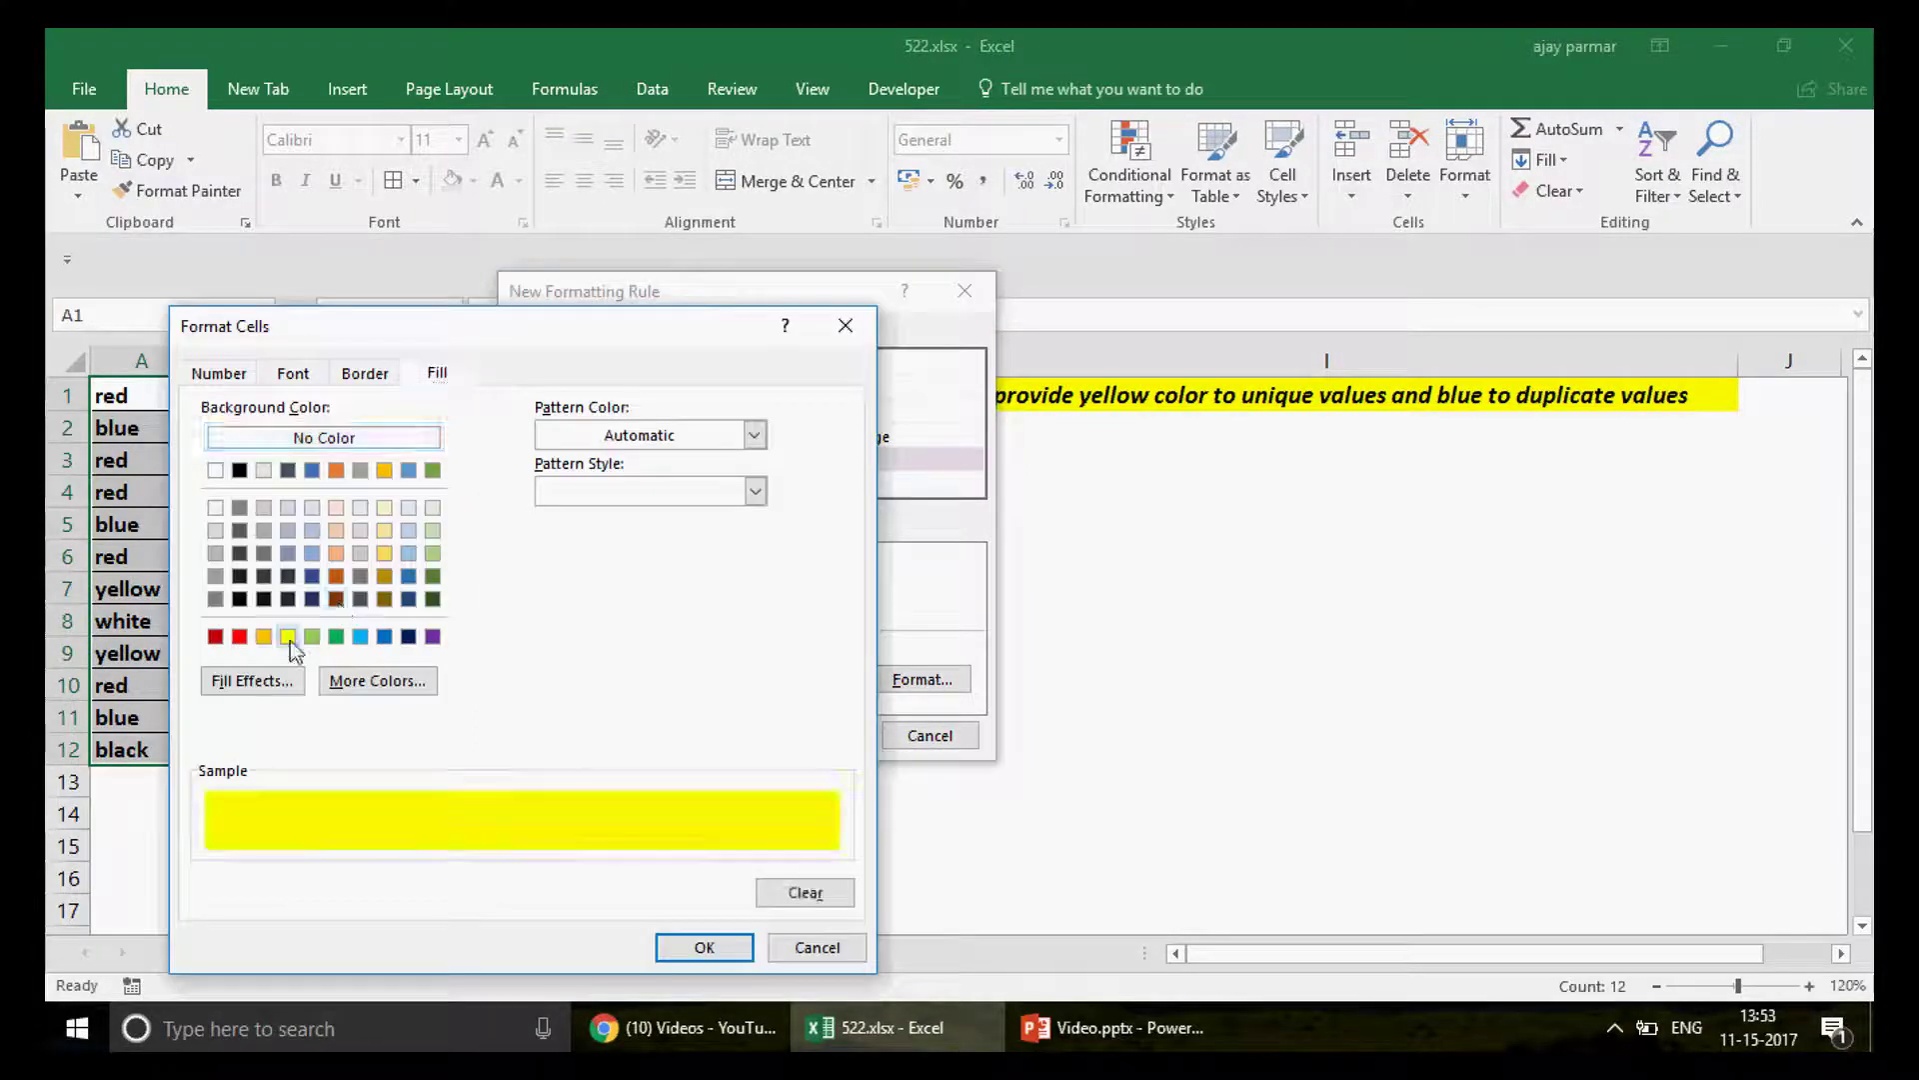
click(705, 947)
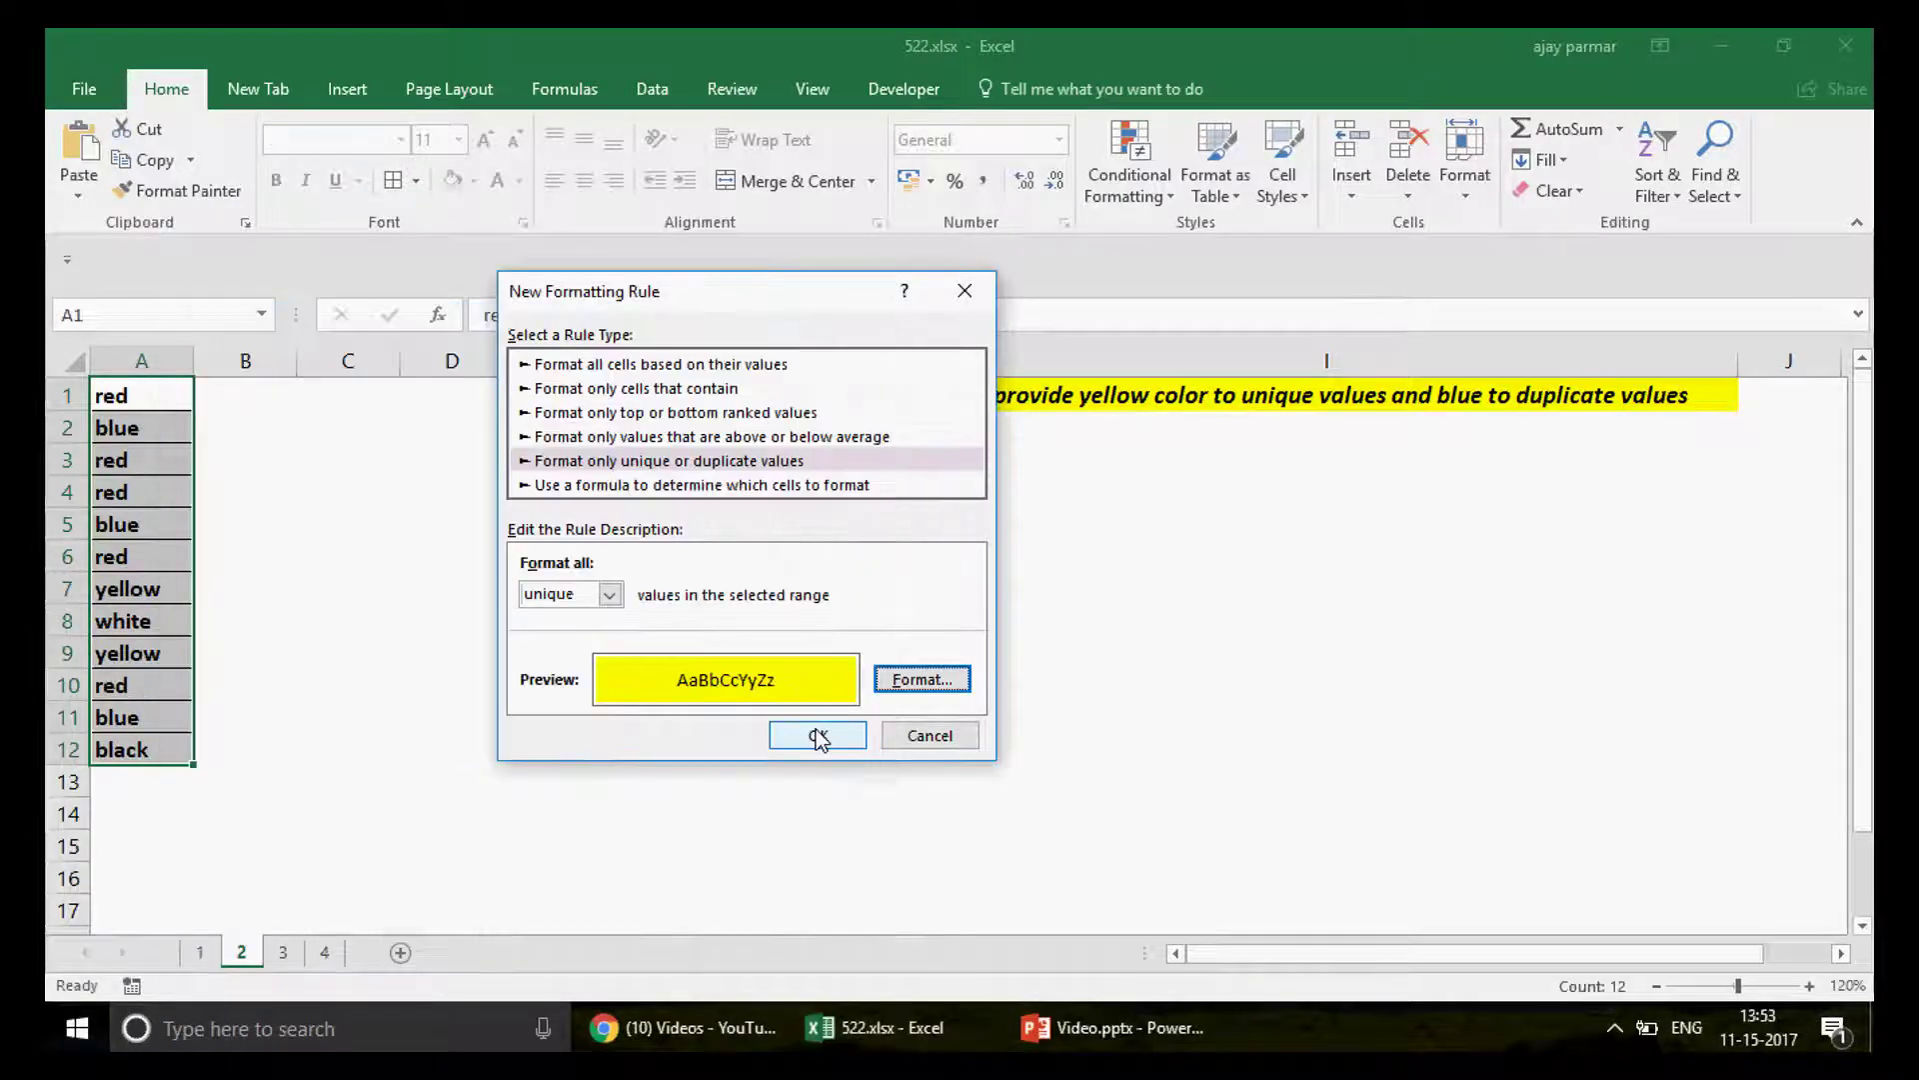
click(812, 727)
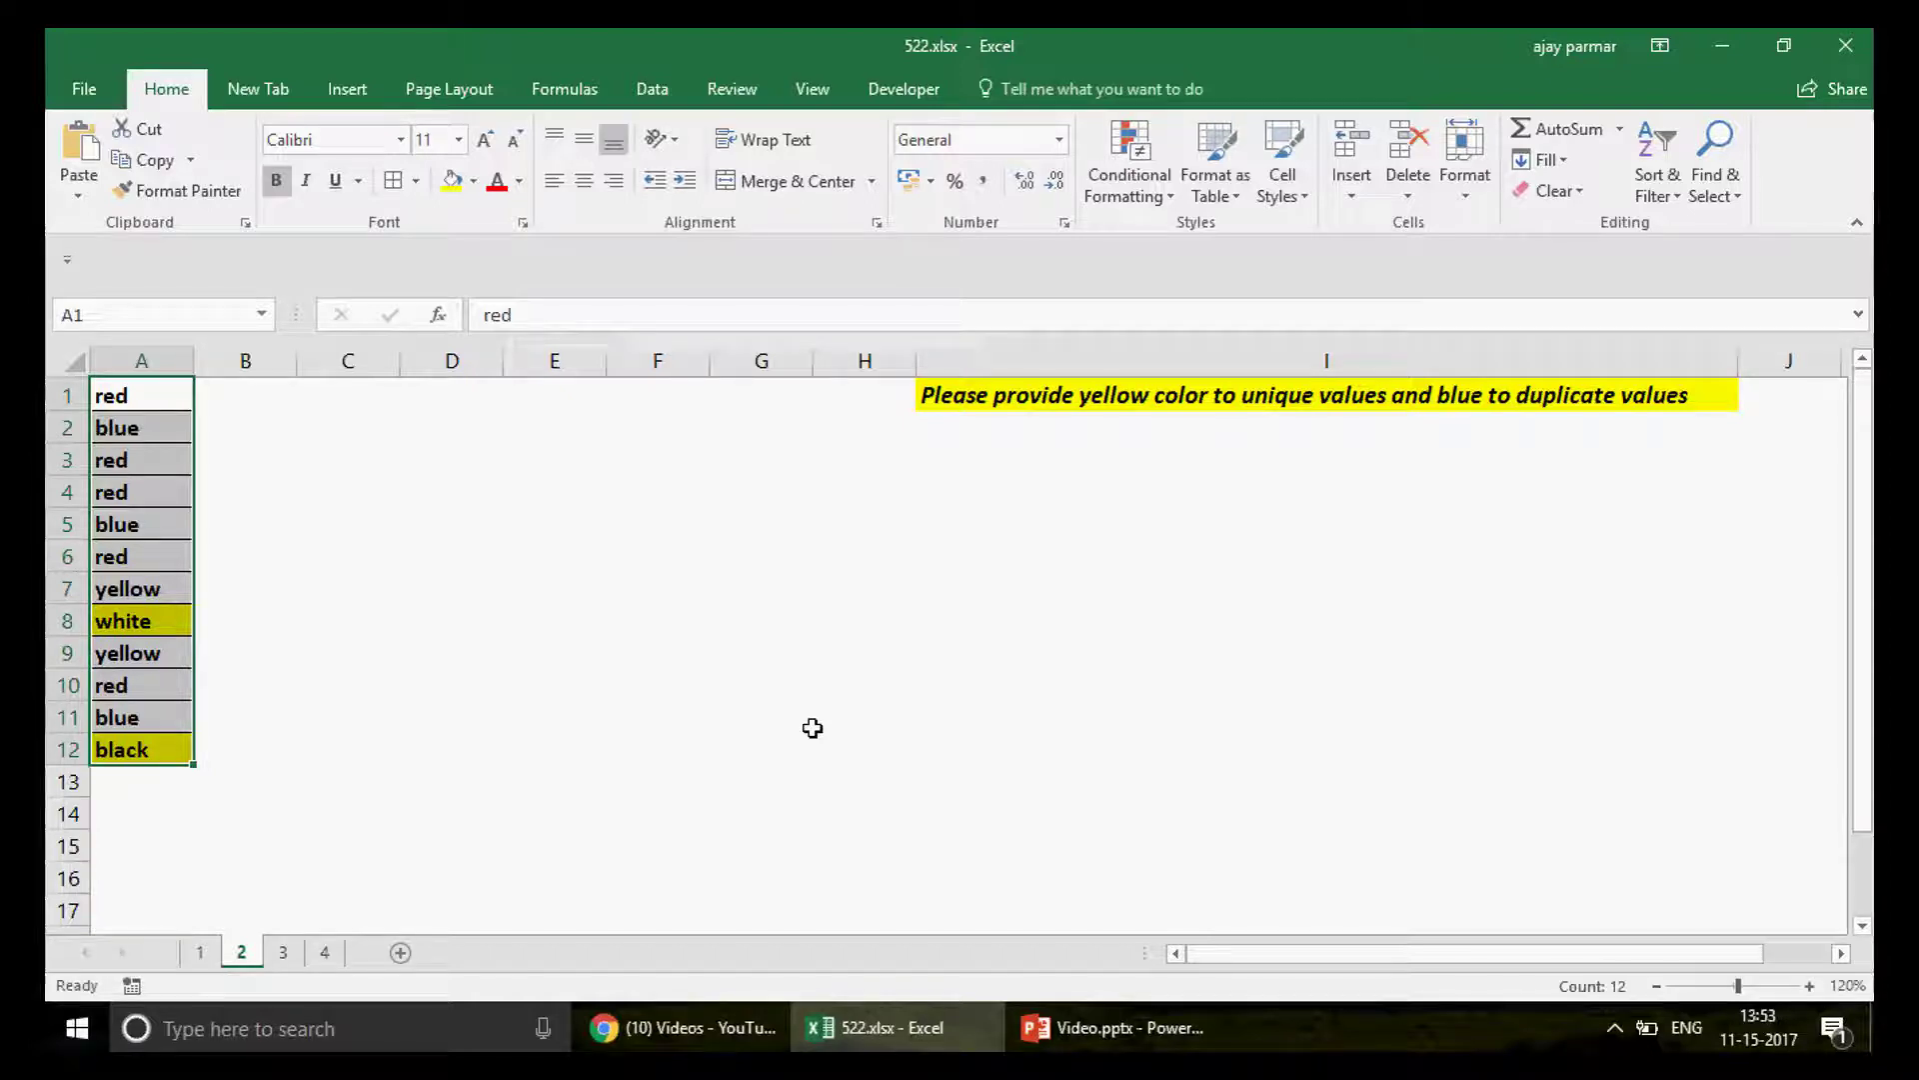
Step: Start a second conditional formatting rule for A1:A12, again of the type for only unique or duplicate values
click(1159, 200)
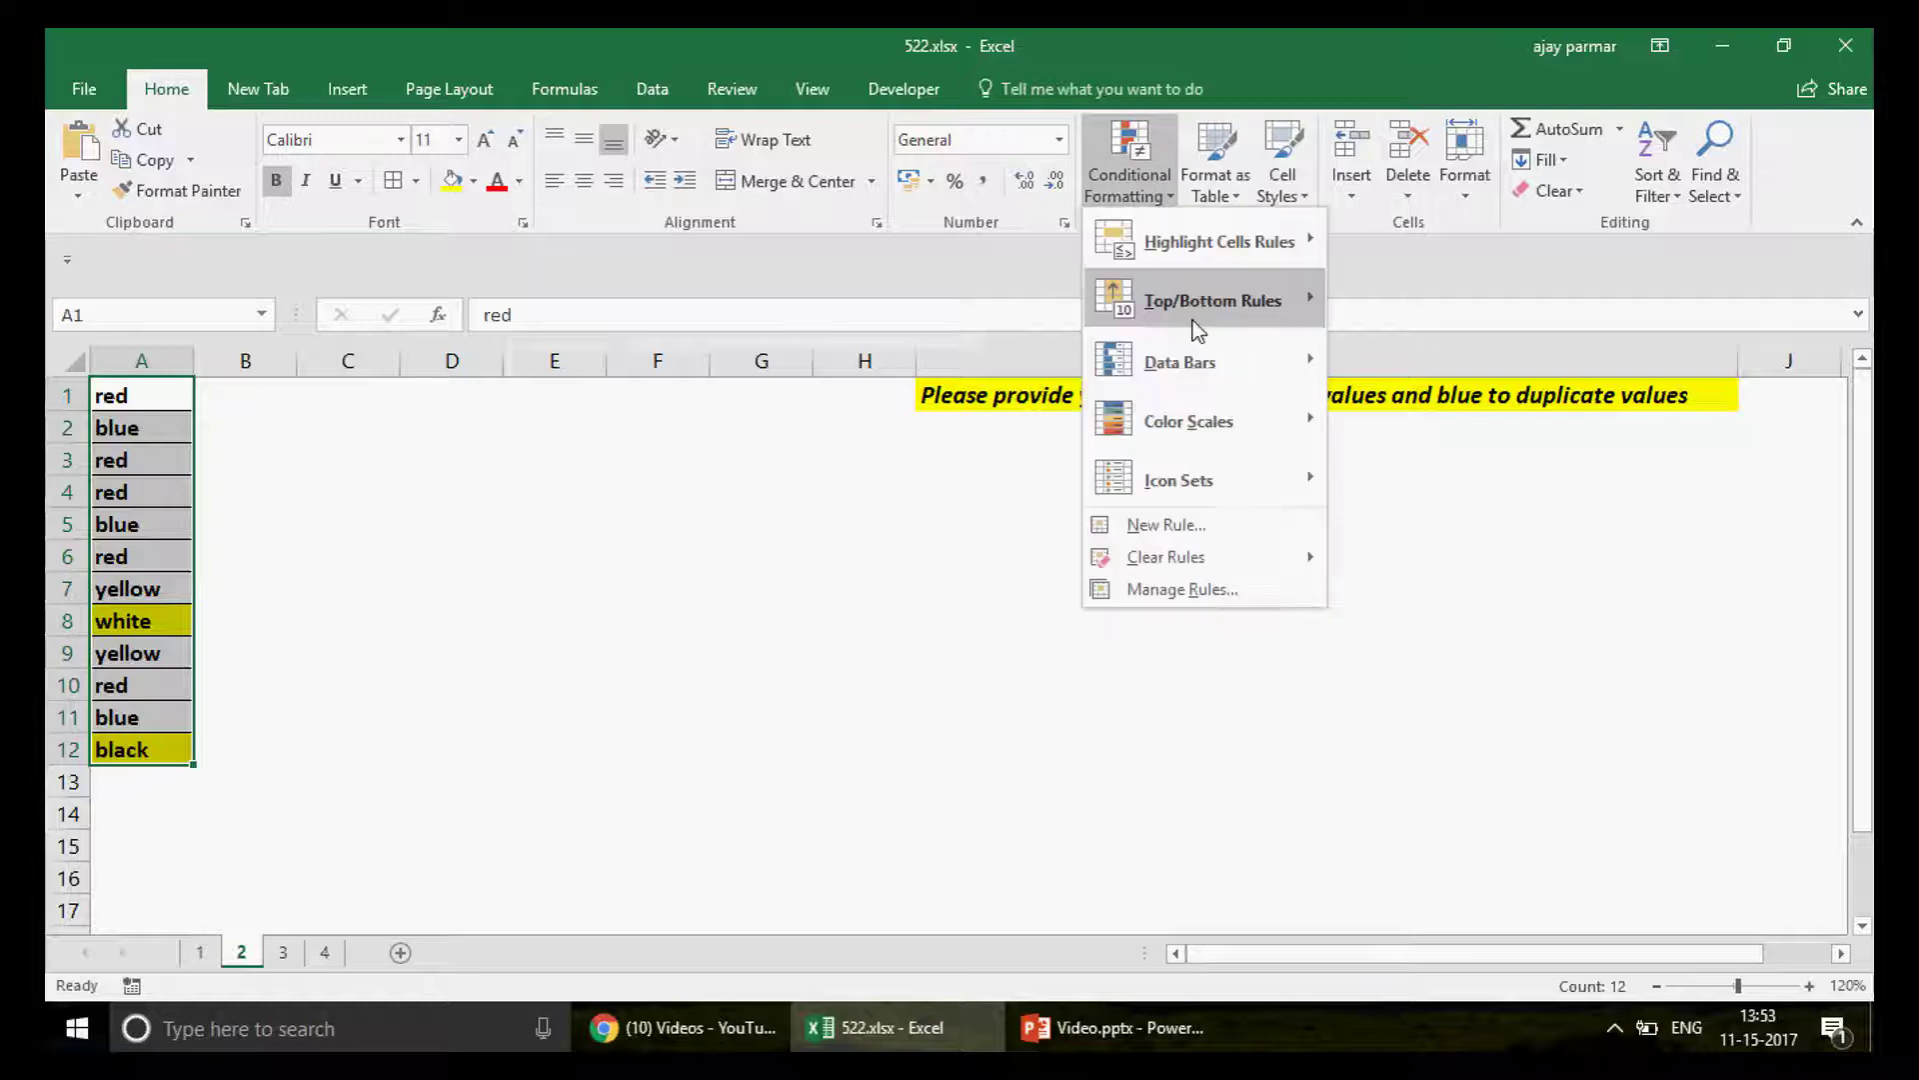
click(1161, 530)
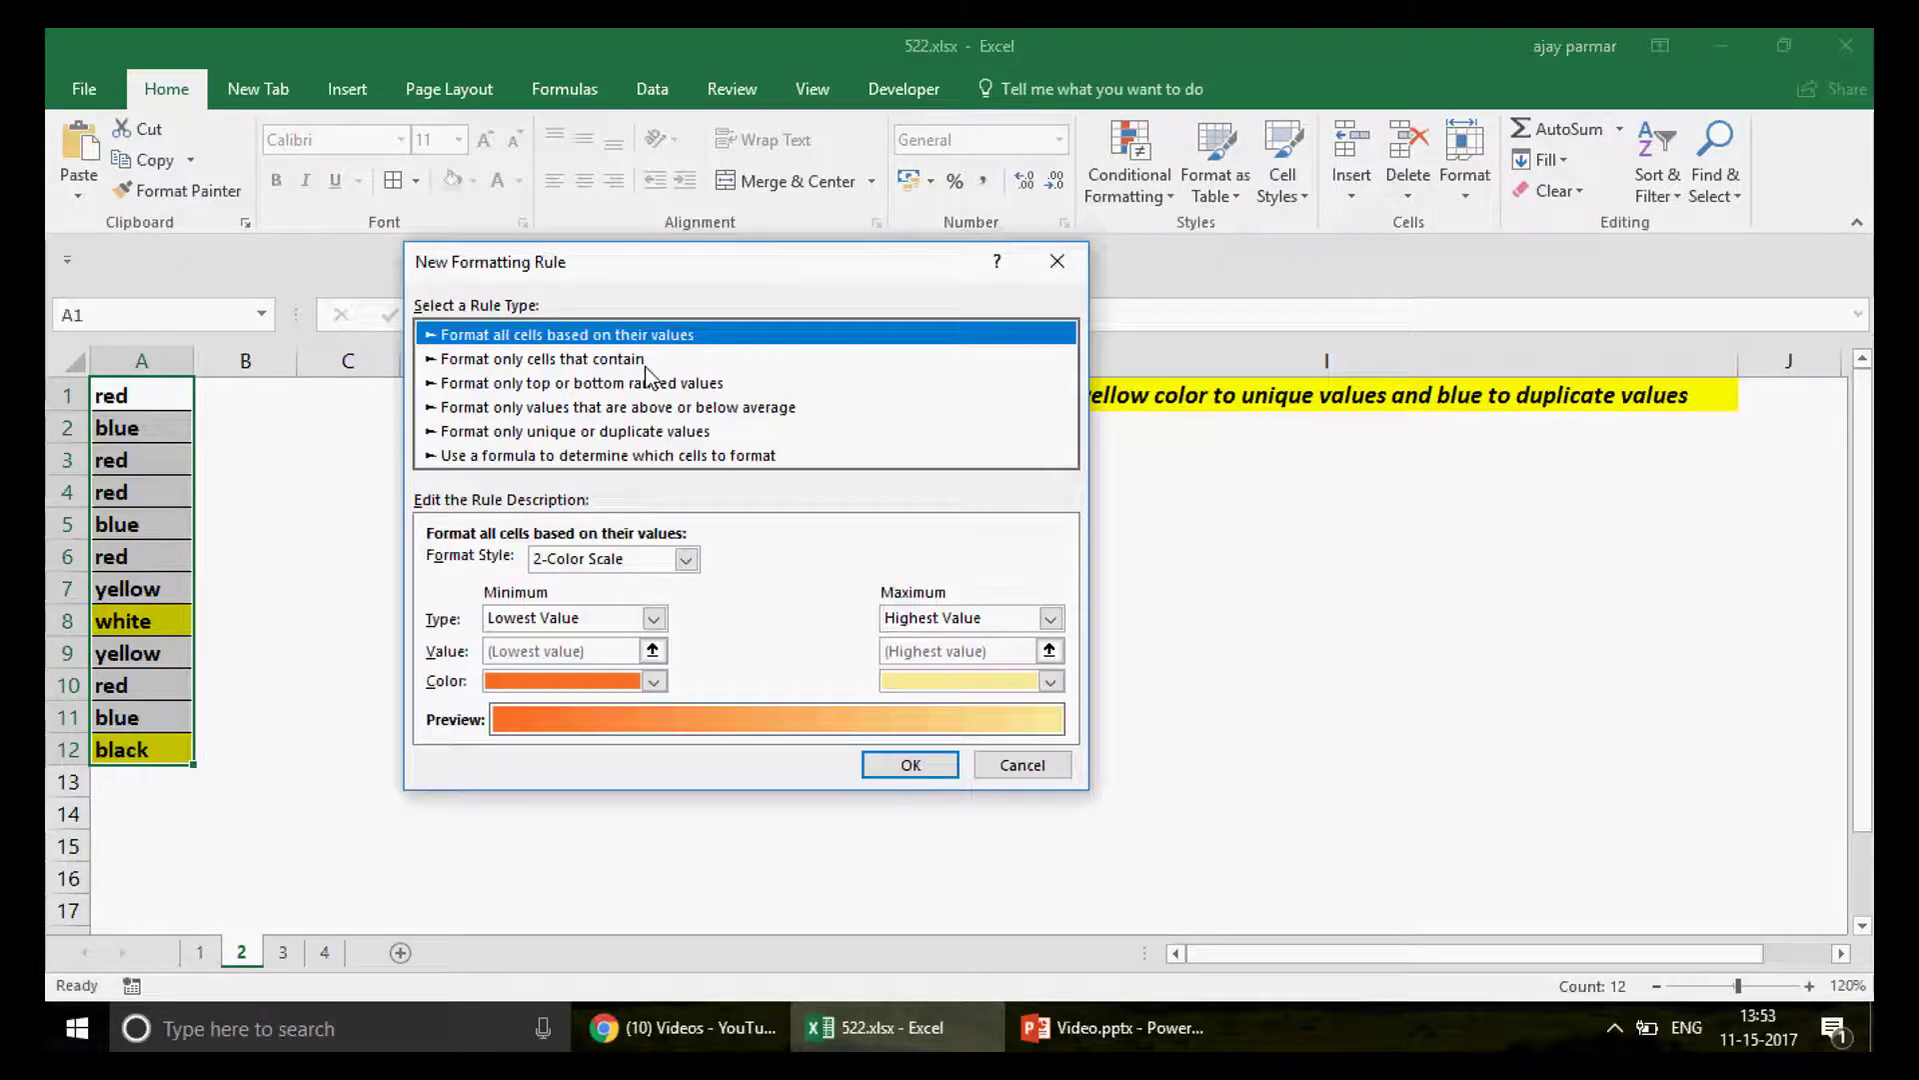
click(601, 410)
click(585, 433)
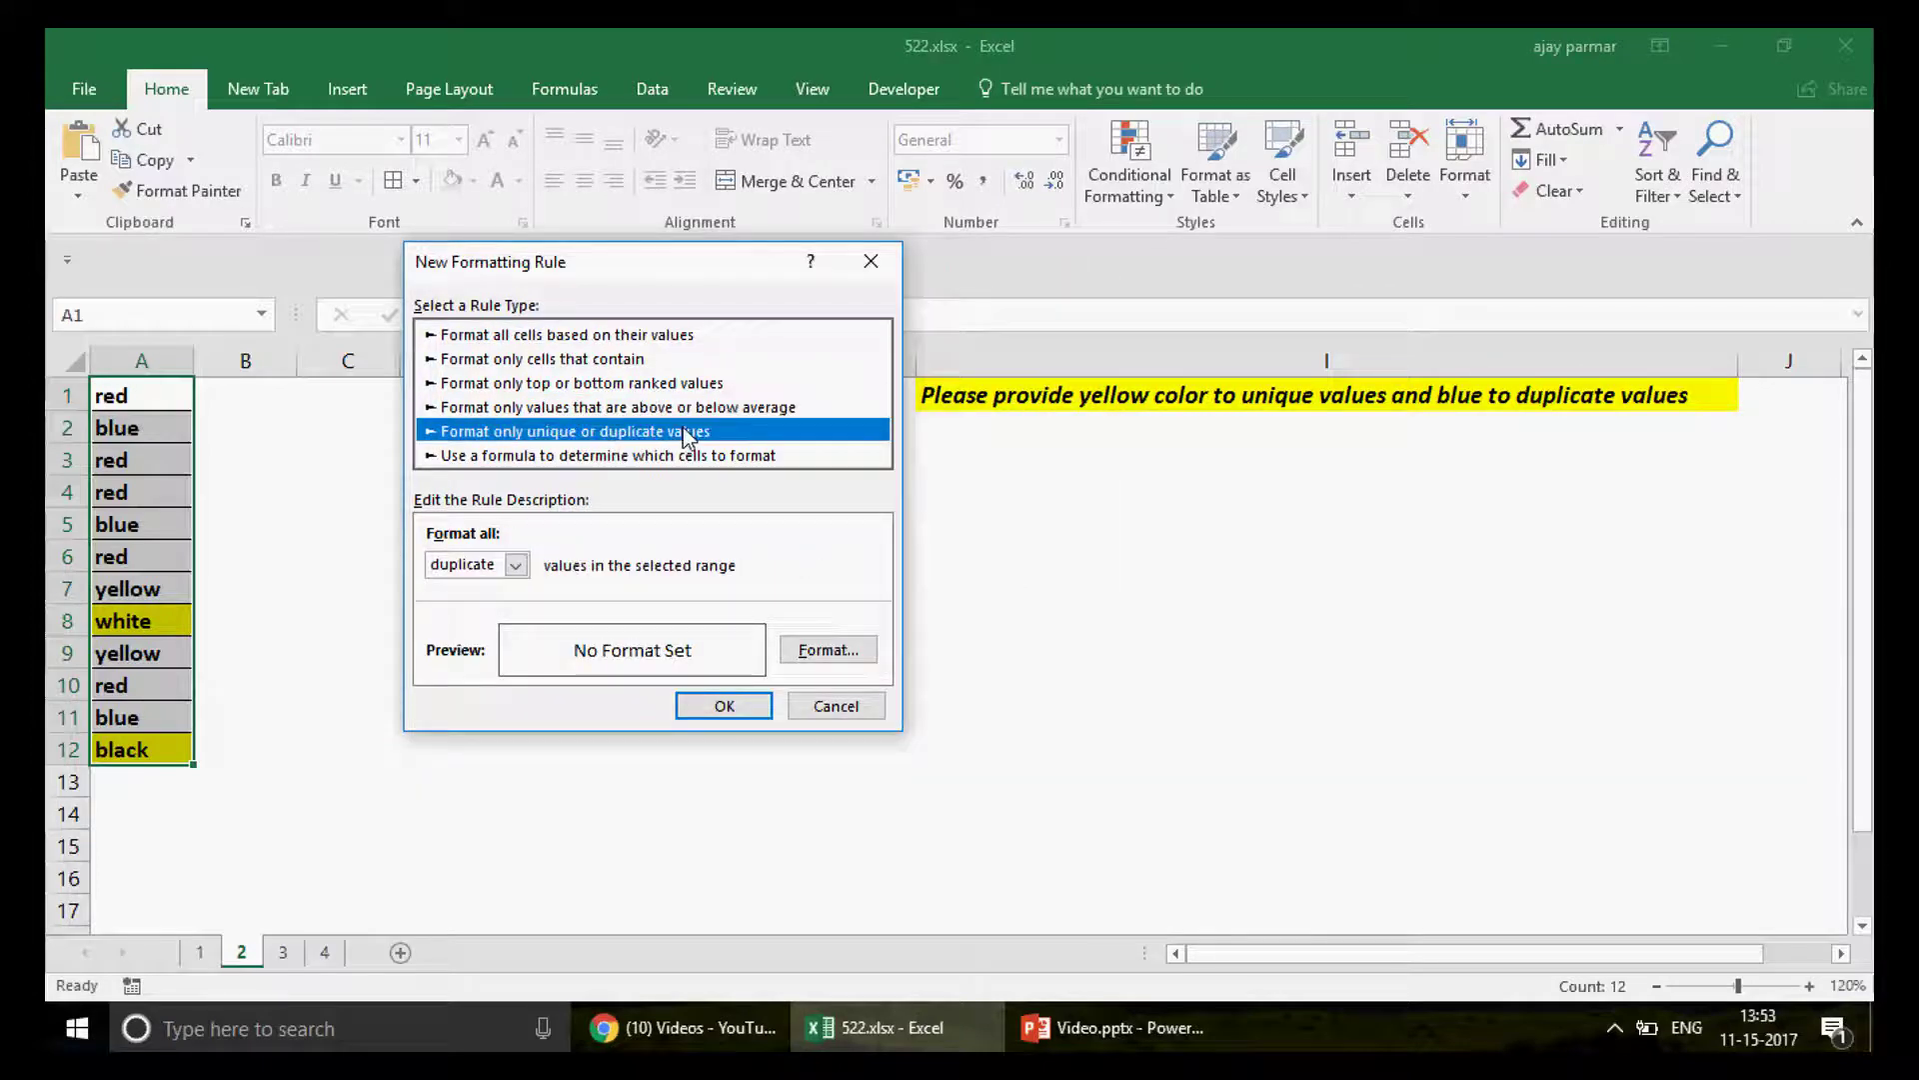
click(494, 455)
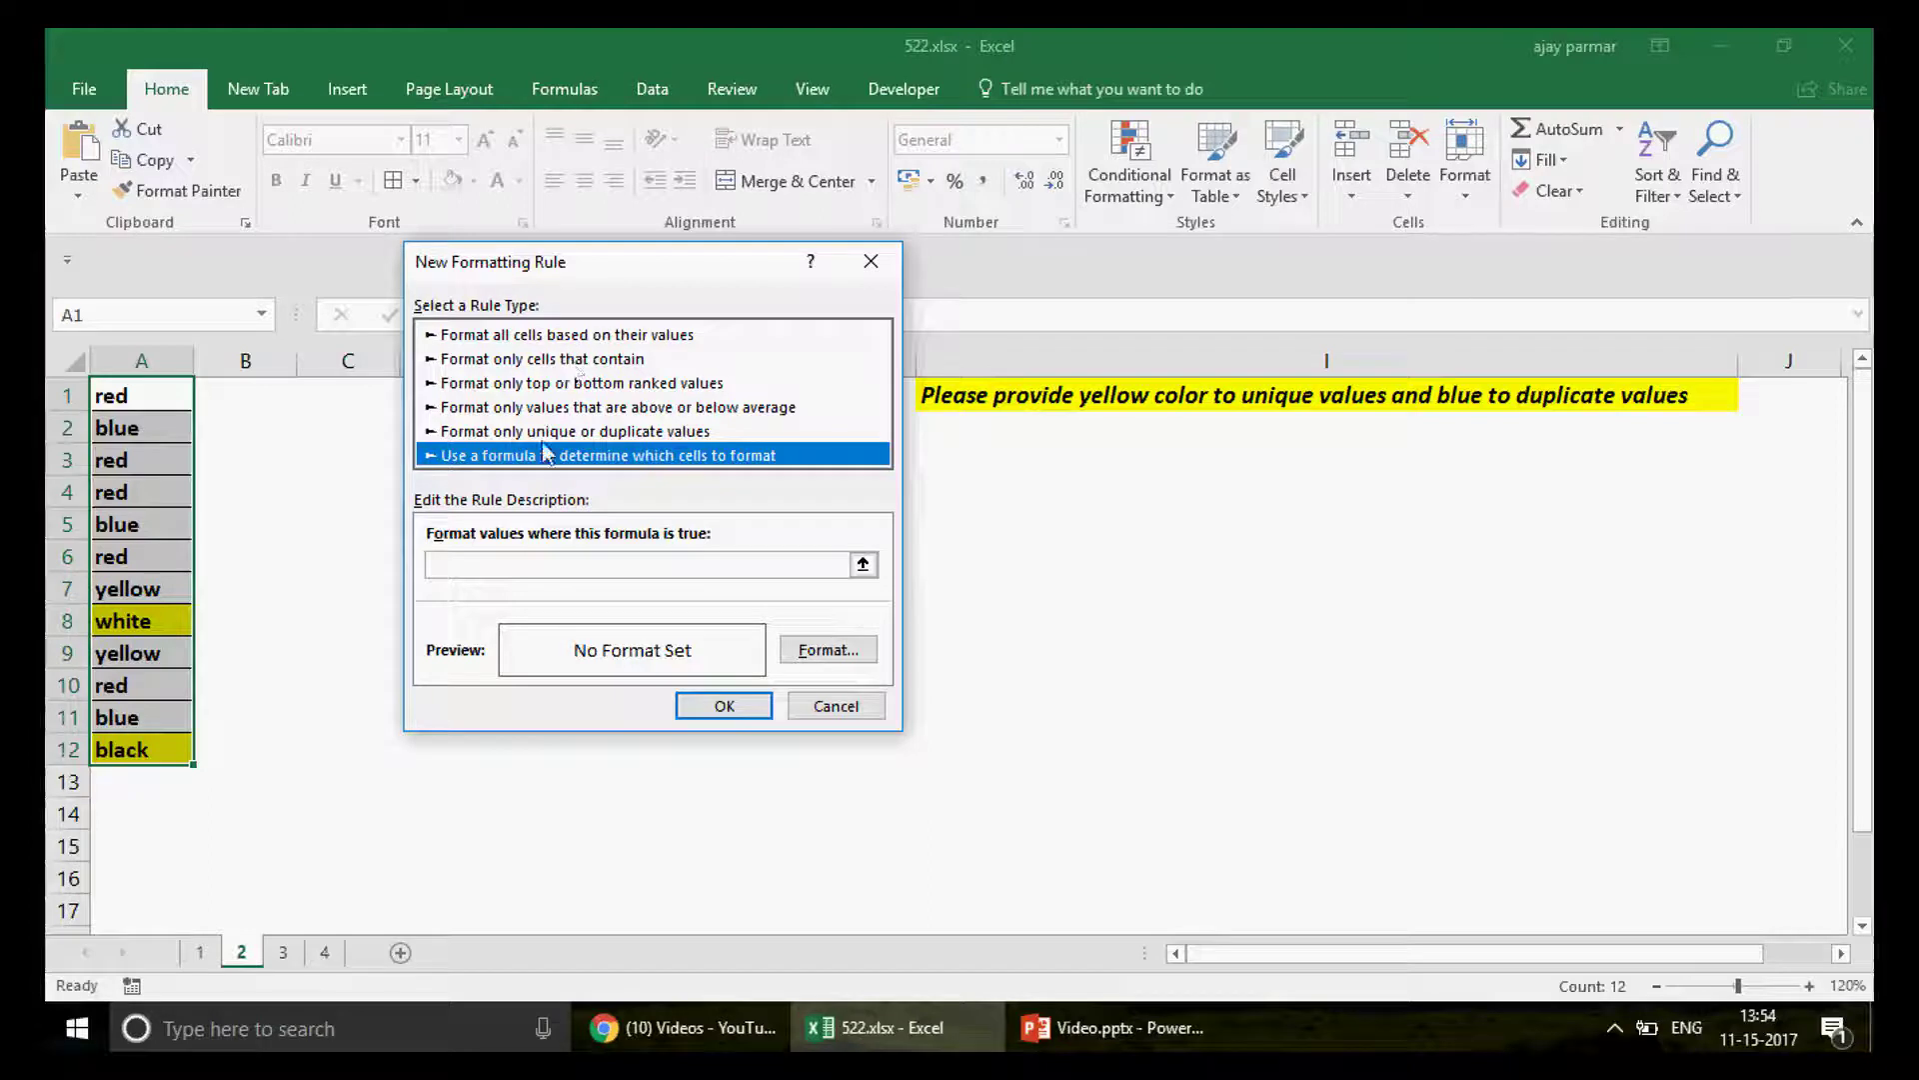
click(511, 432)
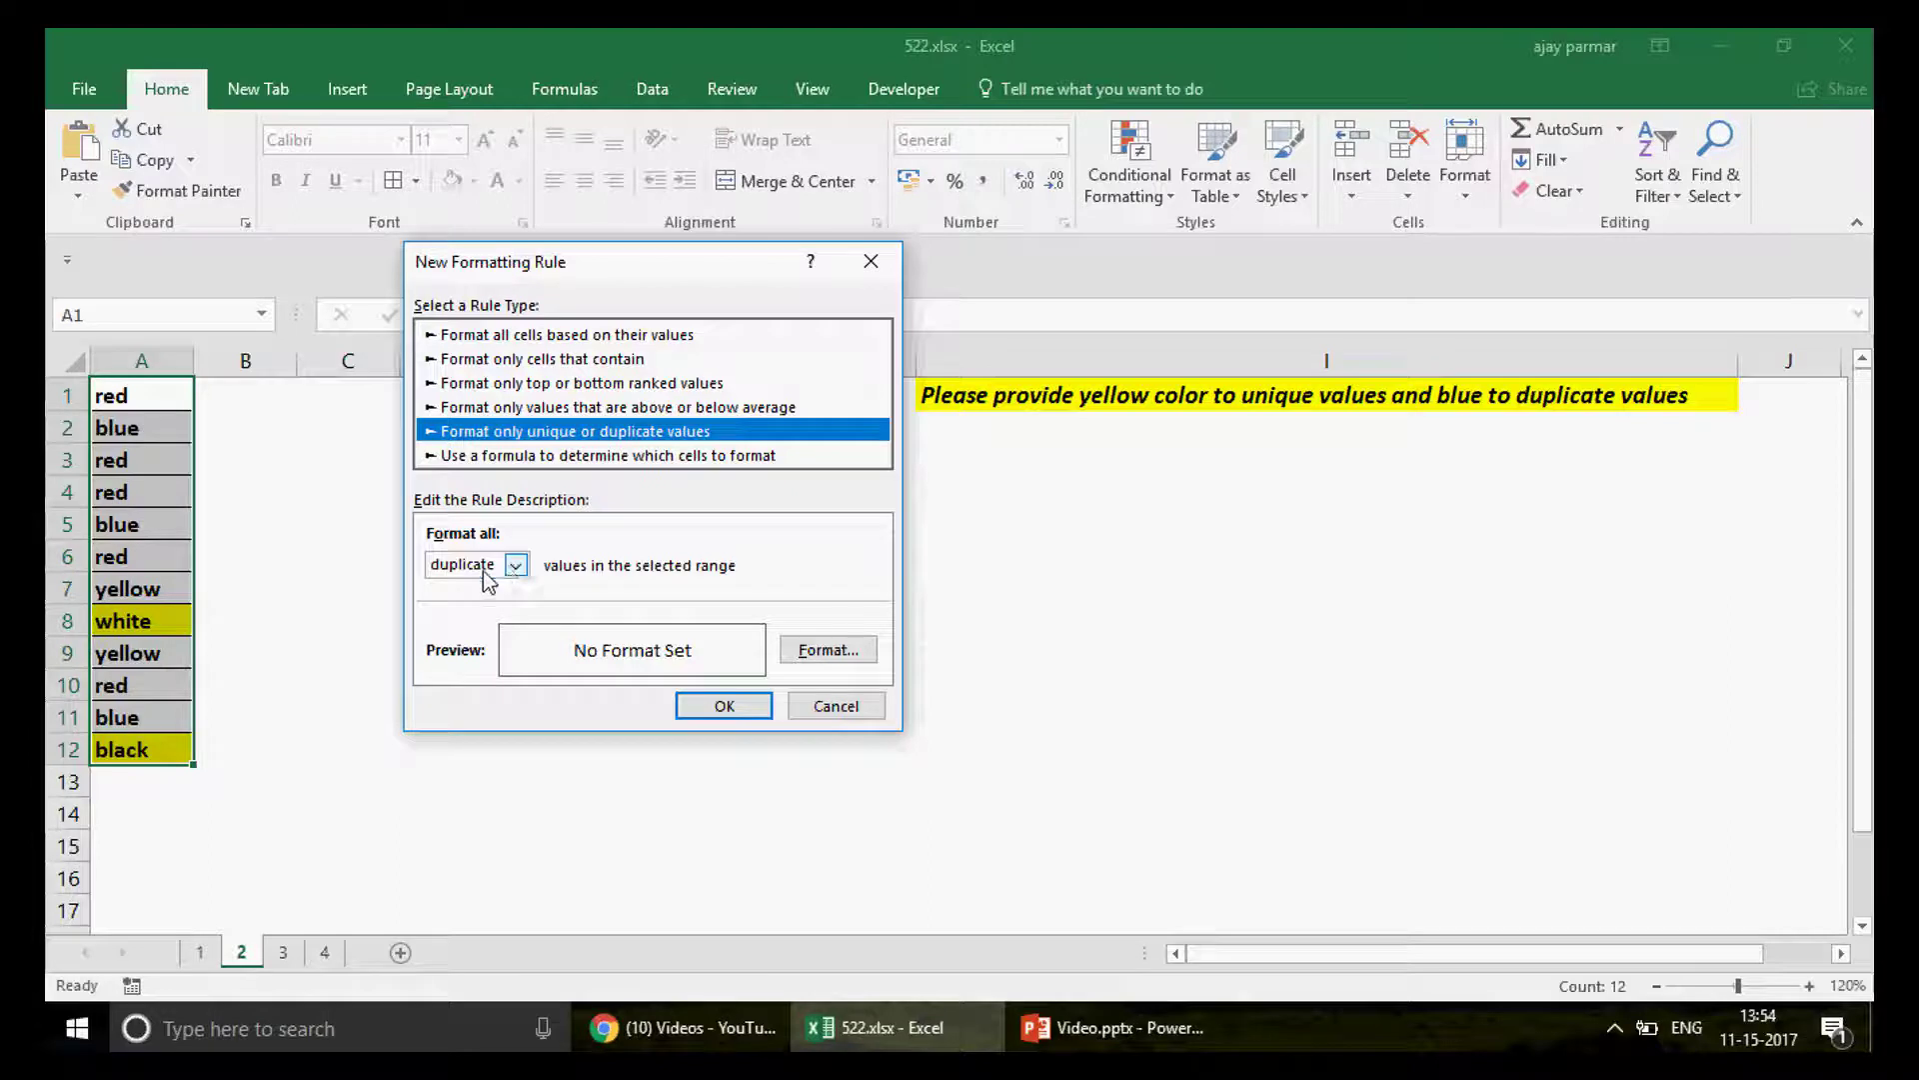
Step: Give duplicate values a light blue fill and apply the rule to A1:A12
click(856, 653)
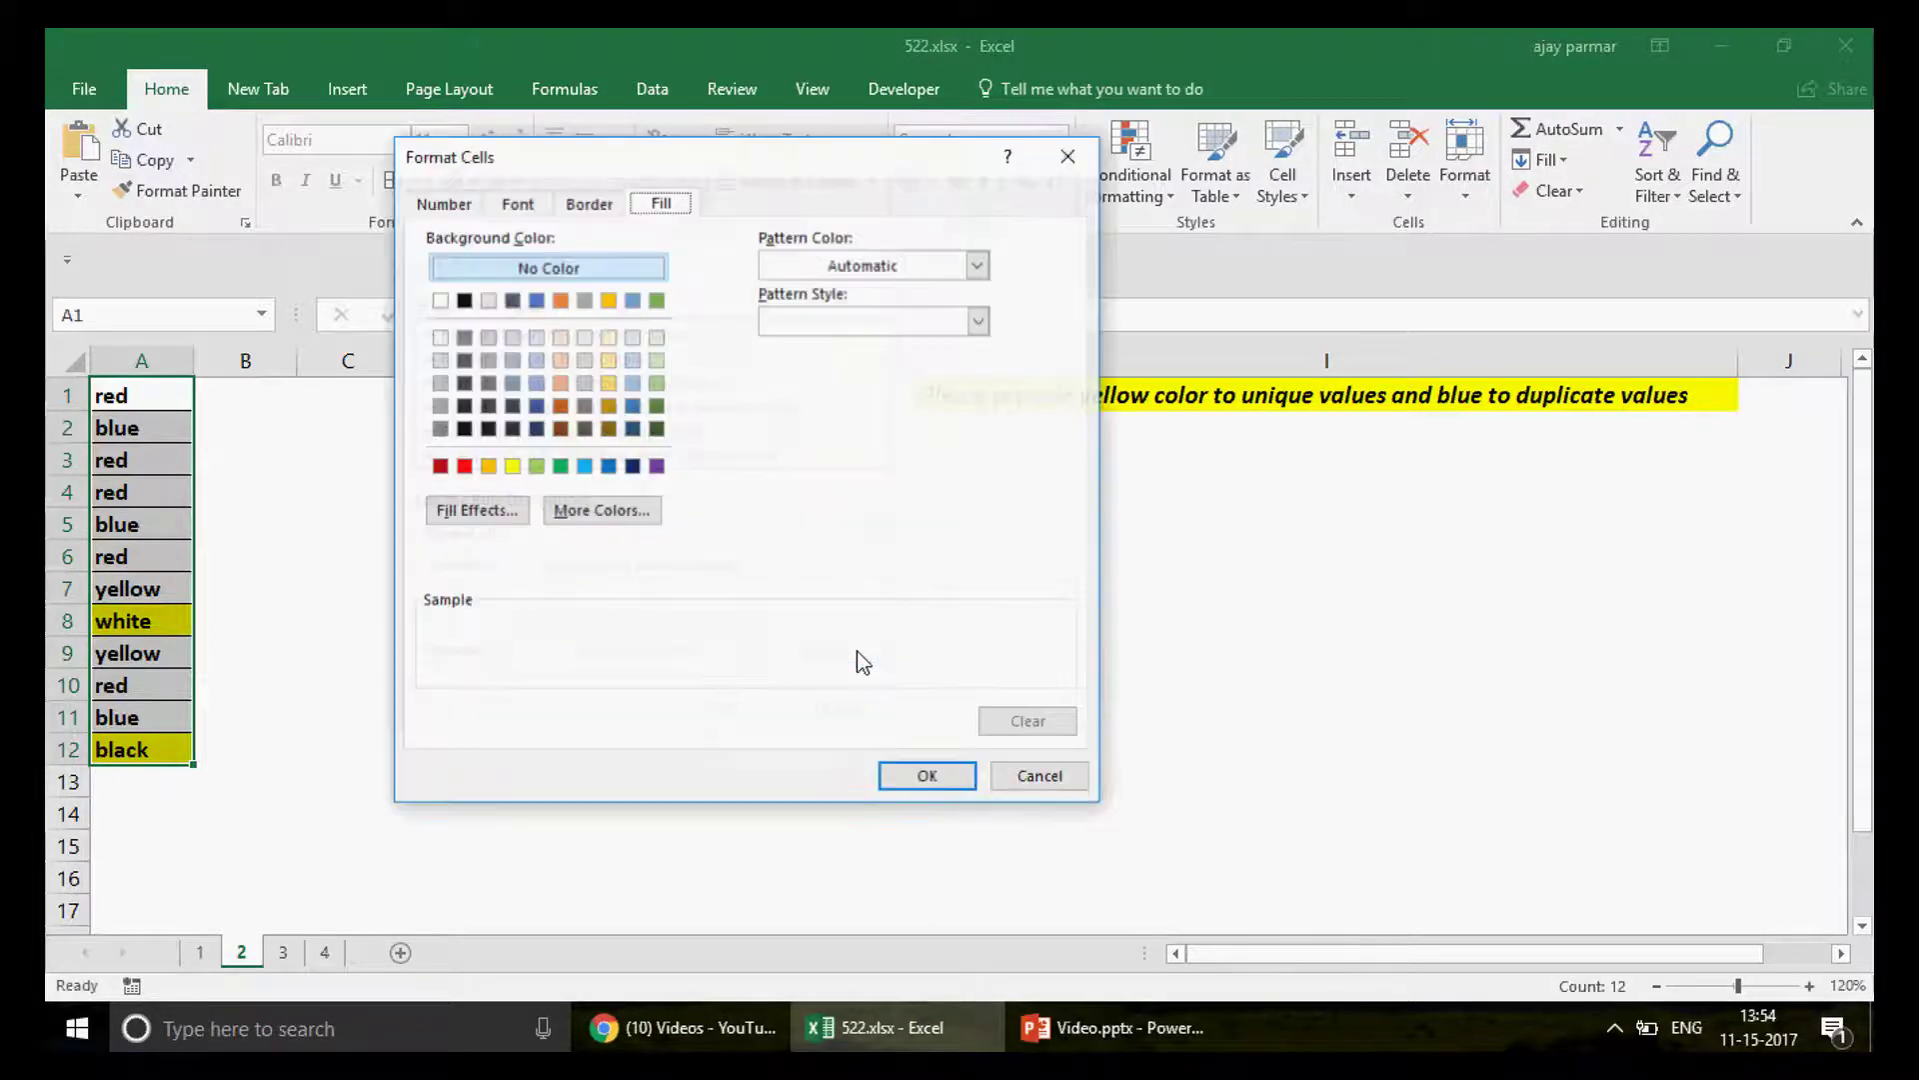
click(584, 466)
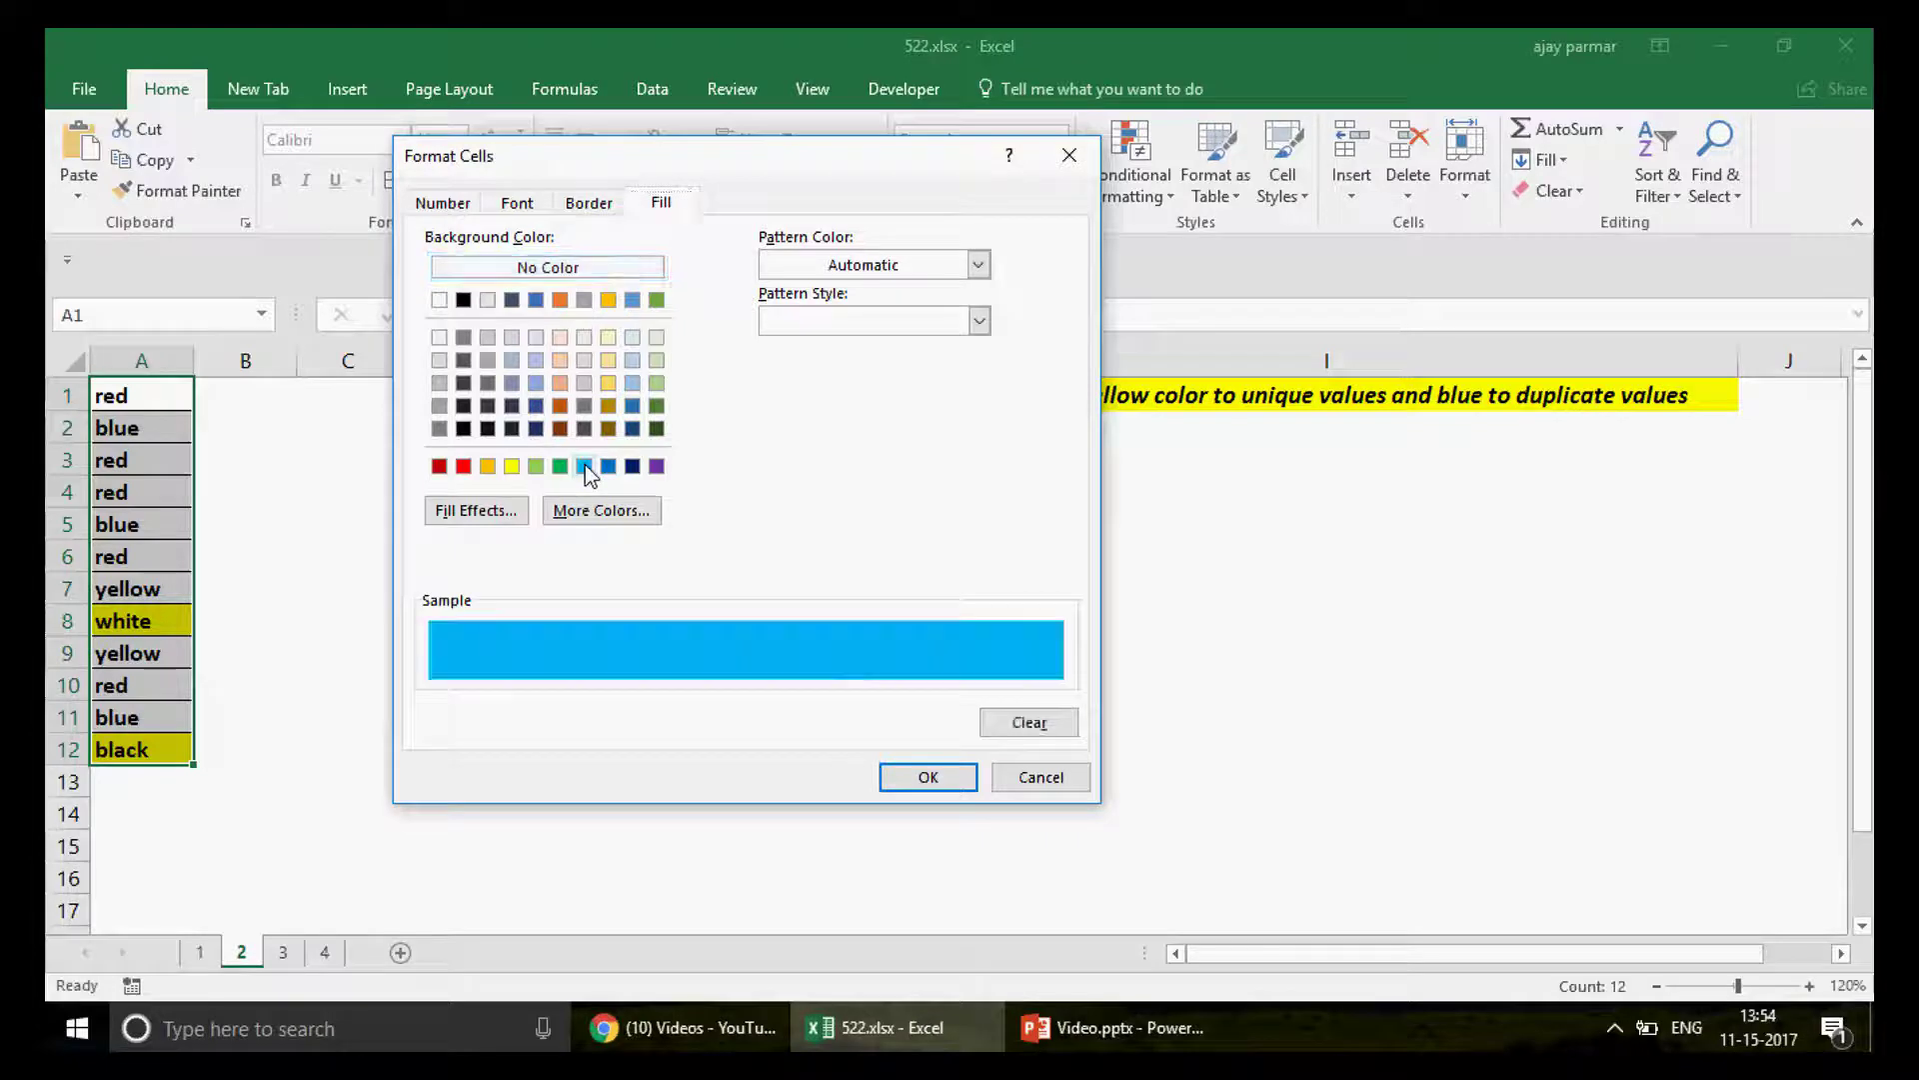
click(921, 778)
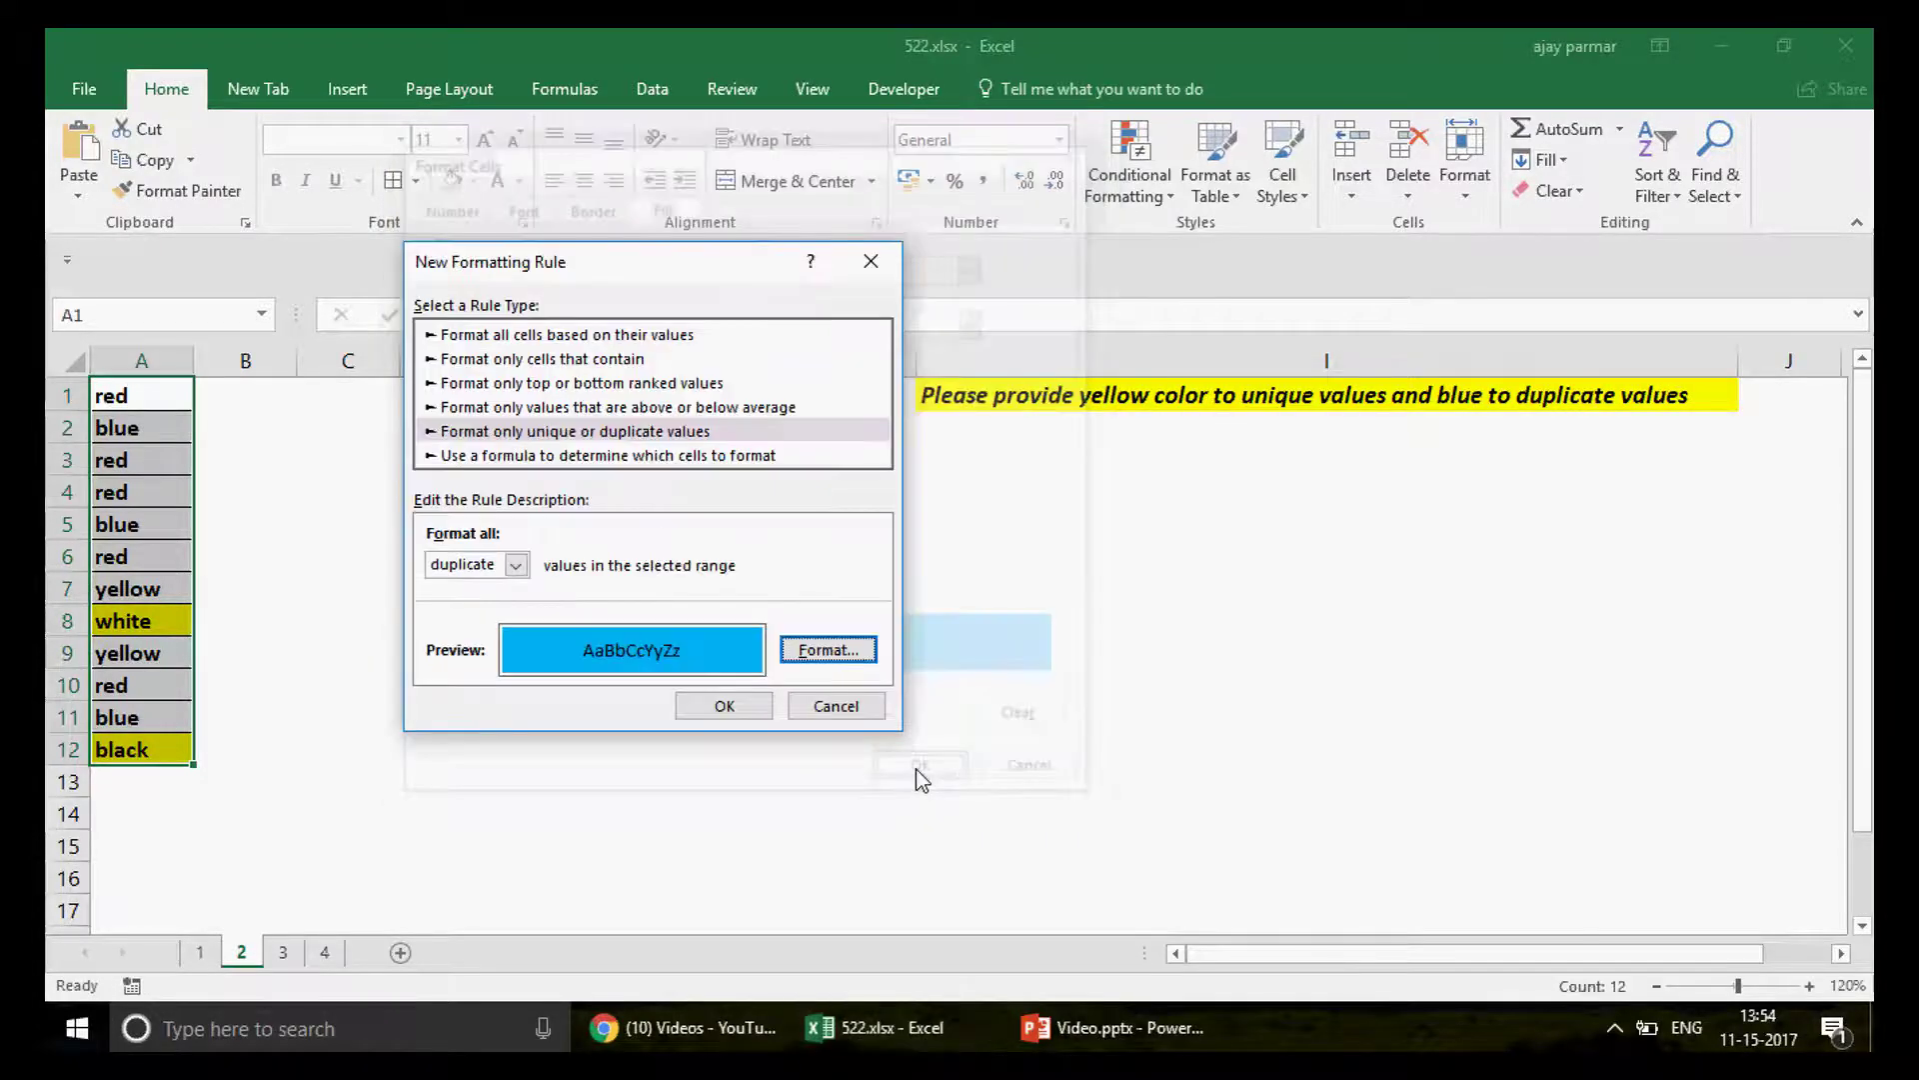
click(724, 707)
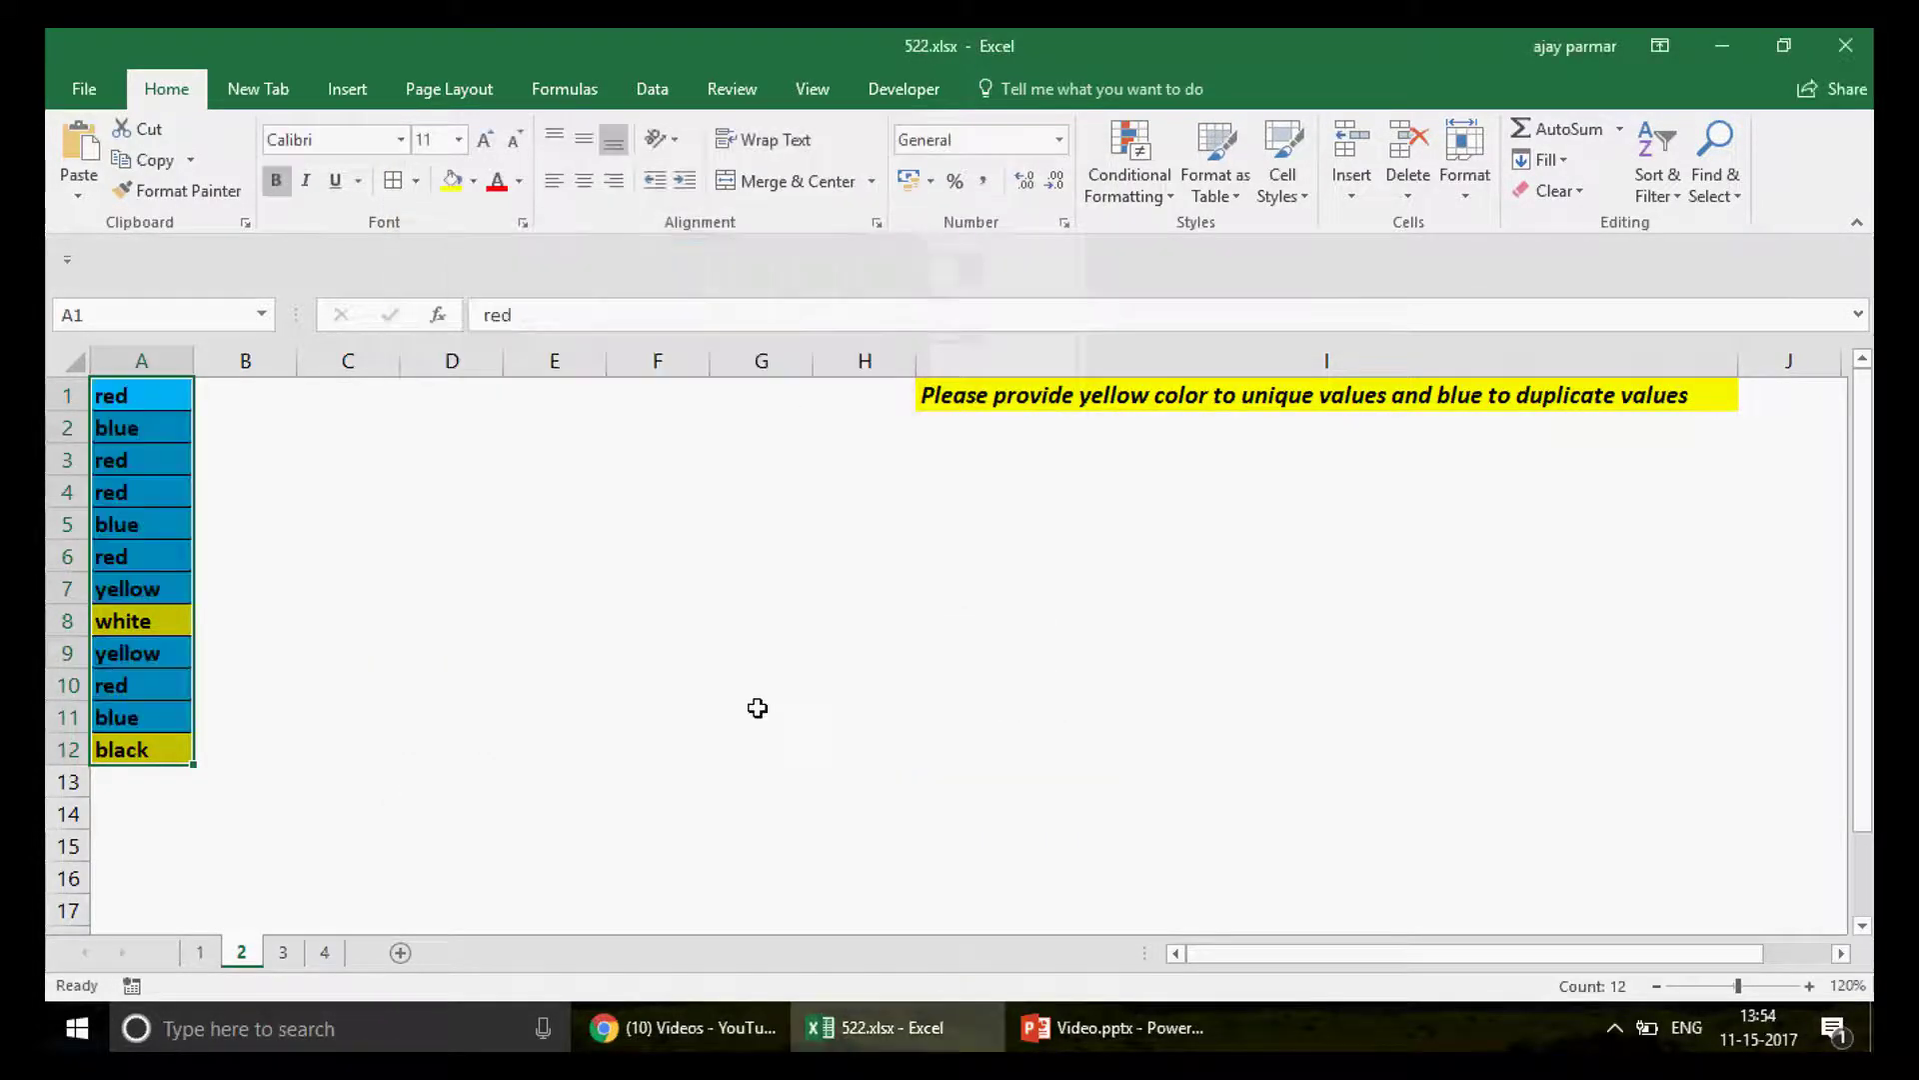
click(758, 707)
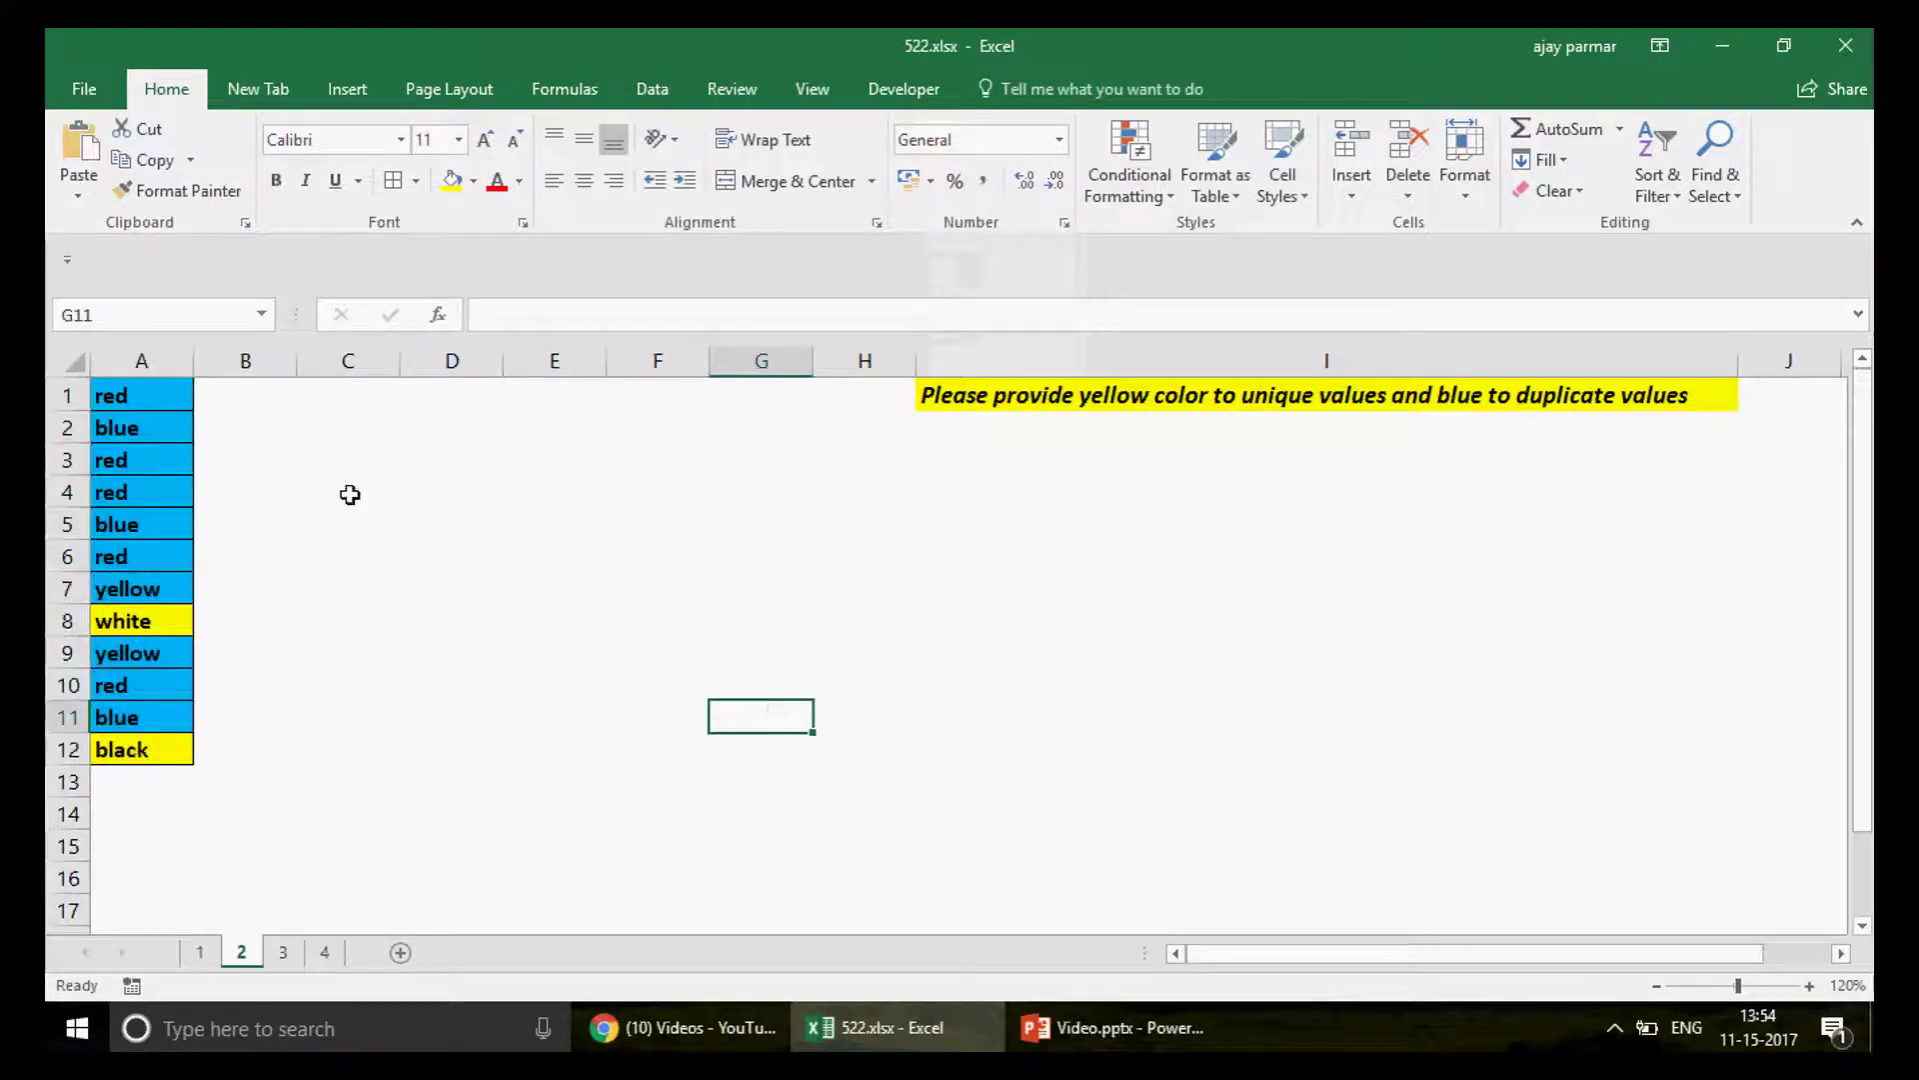
Step: Test both rules by entering the same first name in cell A3 and then in cell A5
click(153, 459)
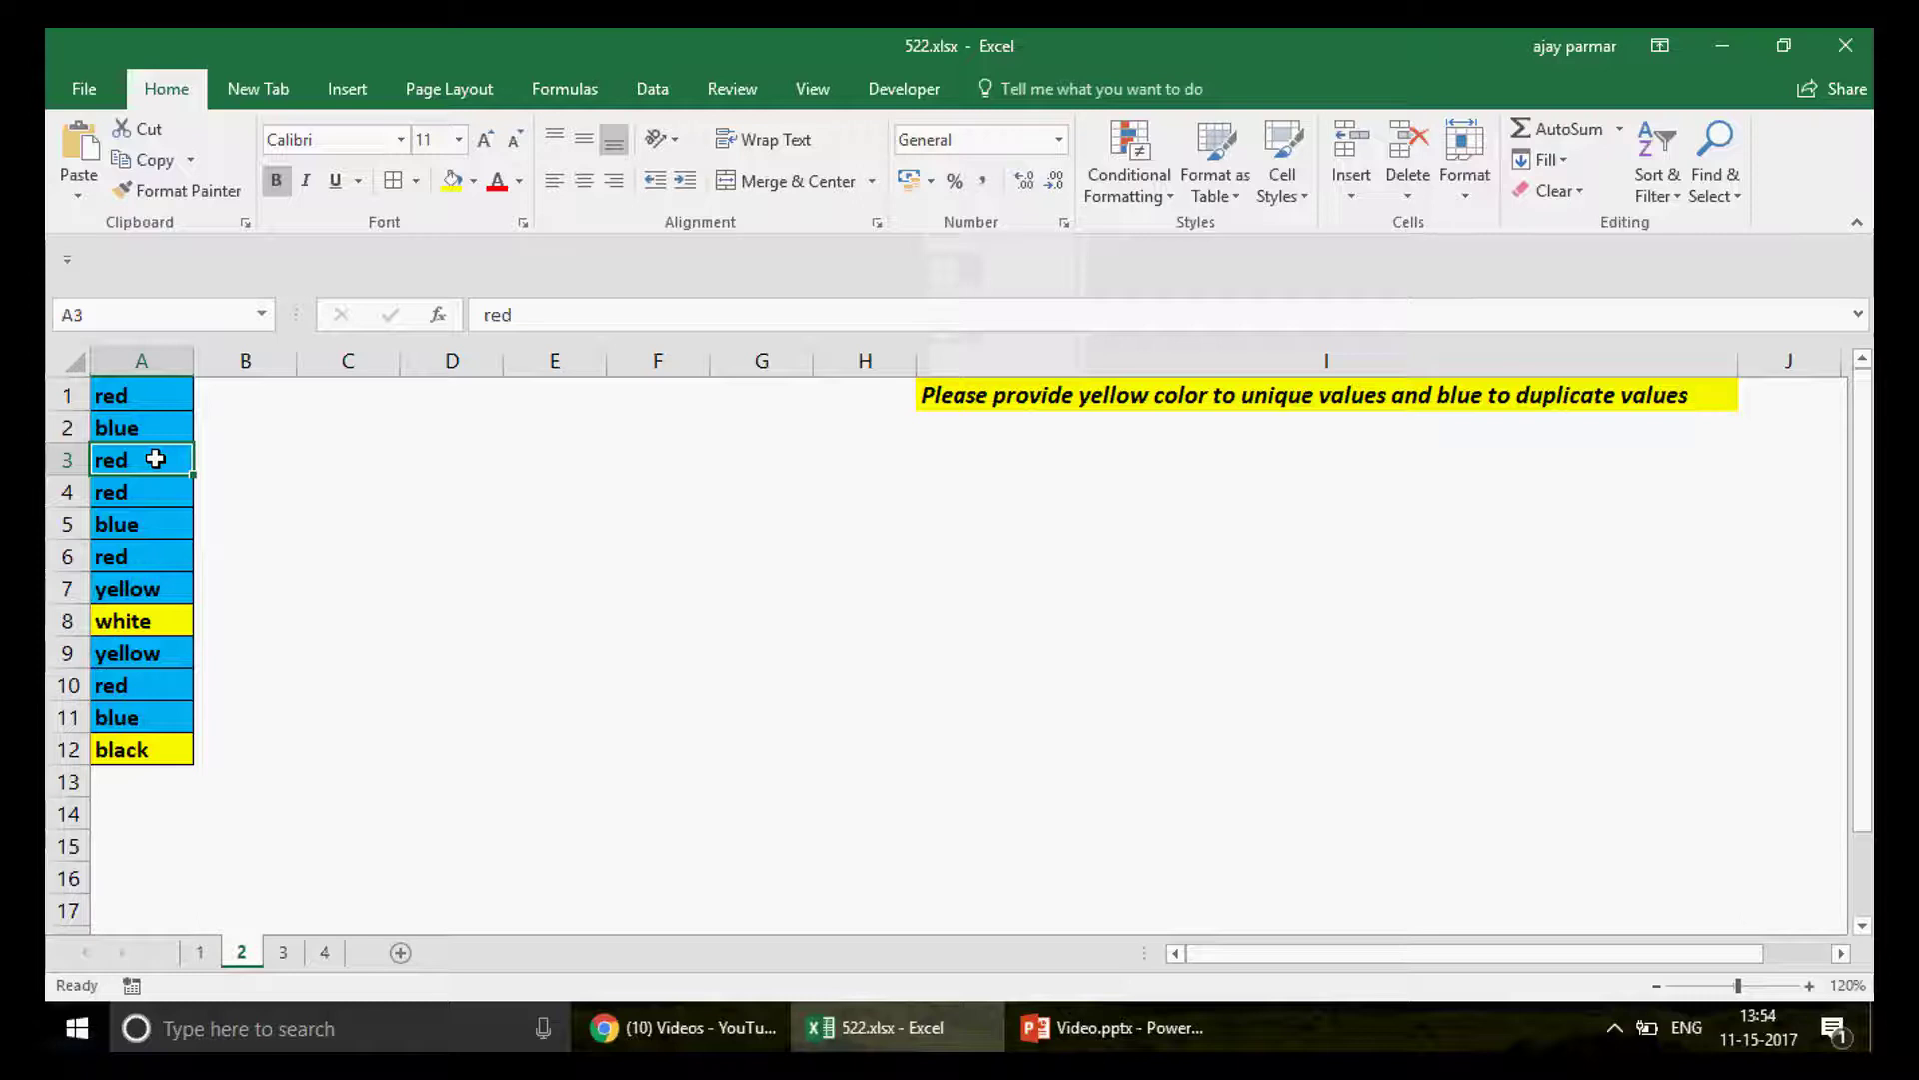
text(AJAY)
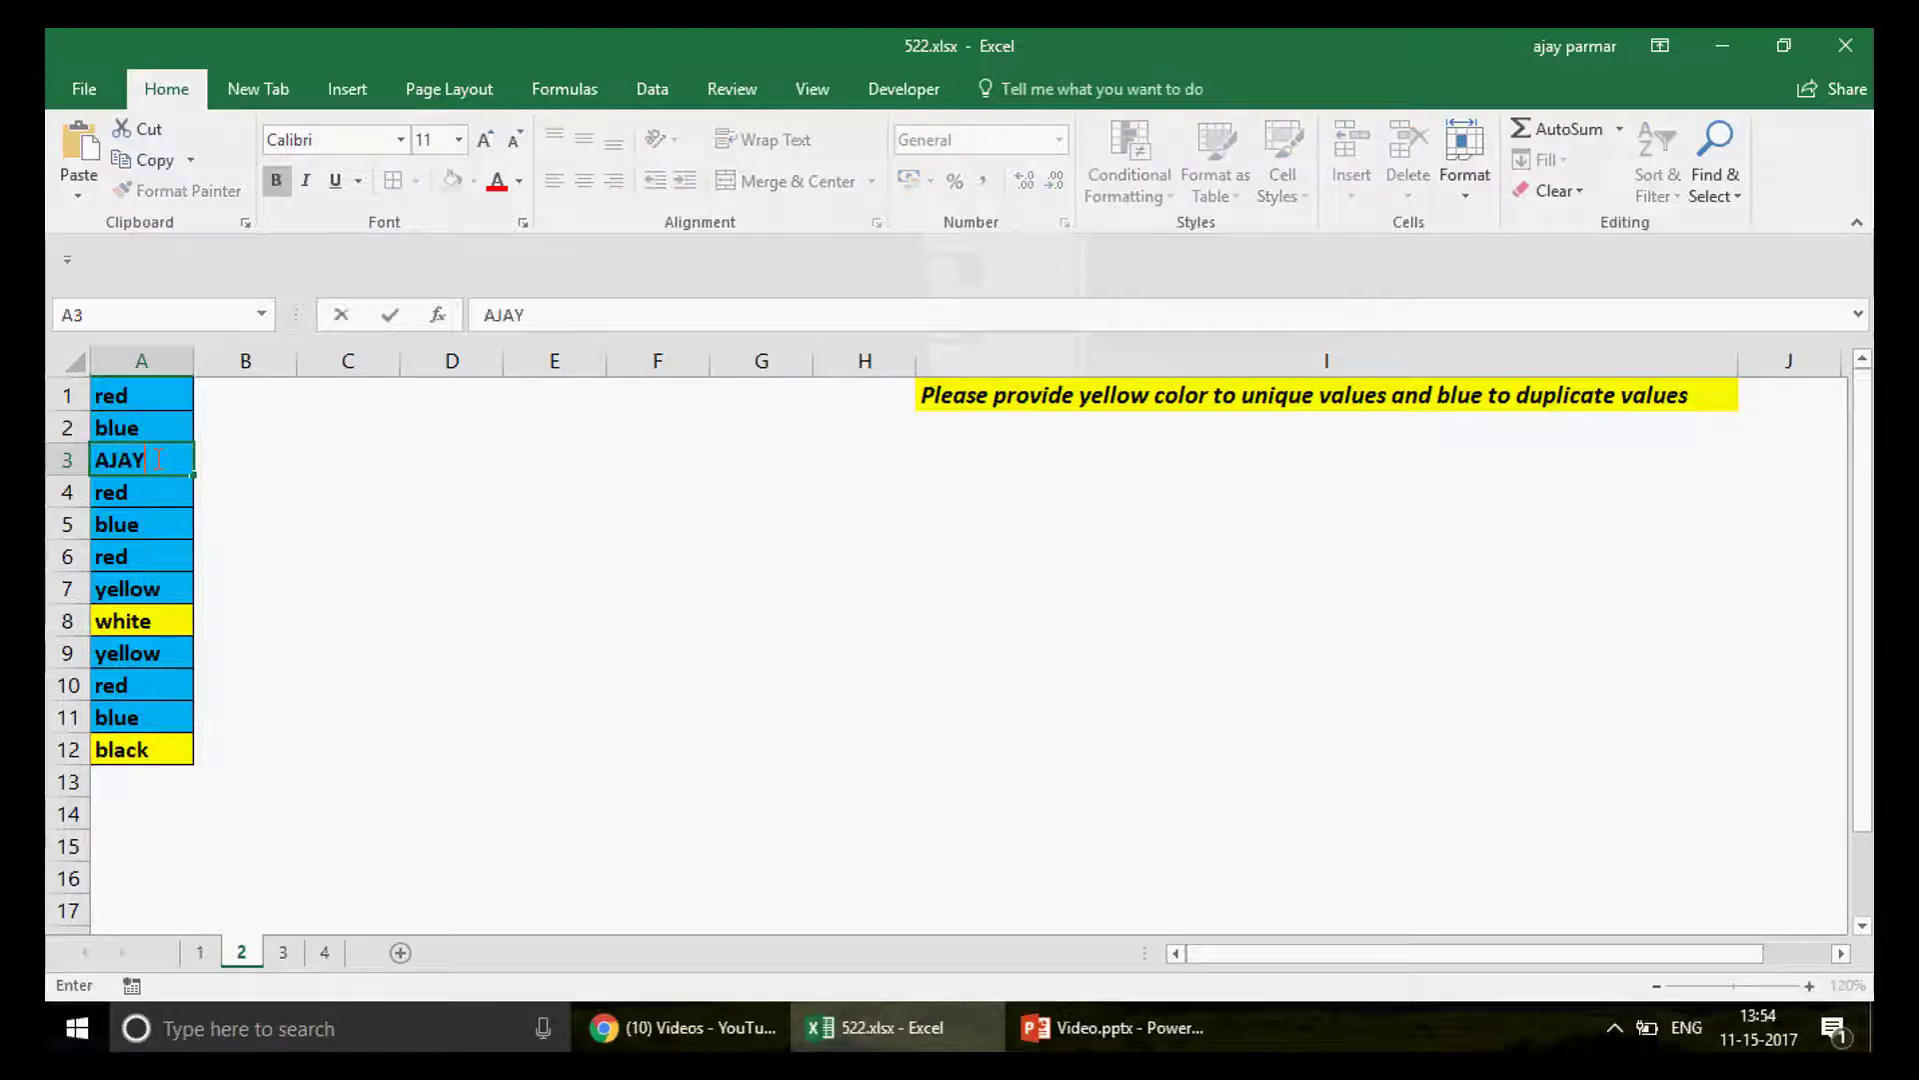
key(Return)
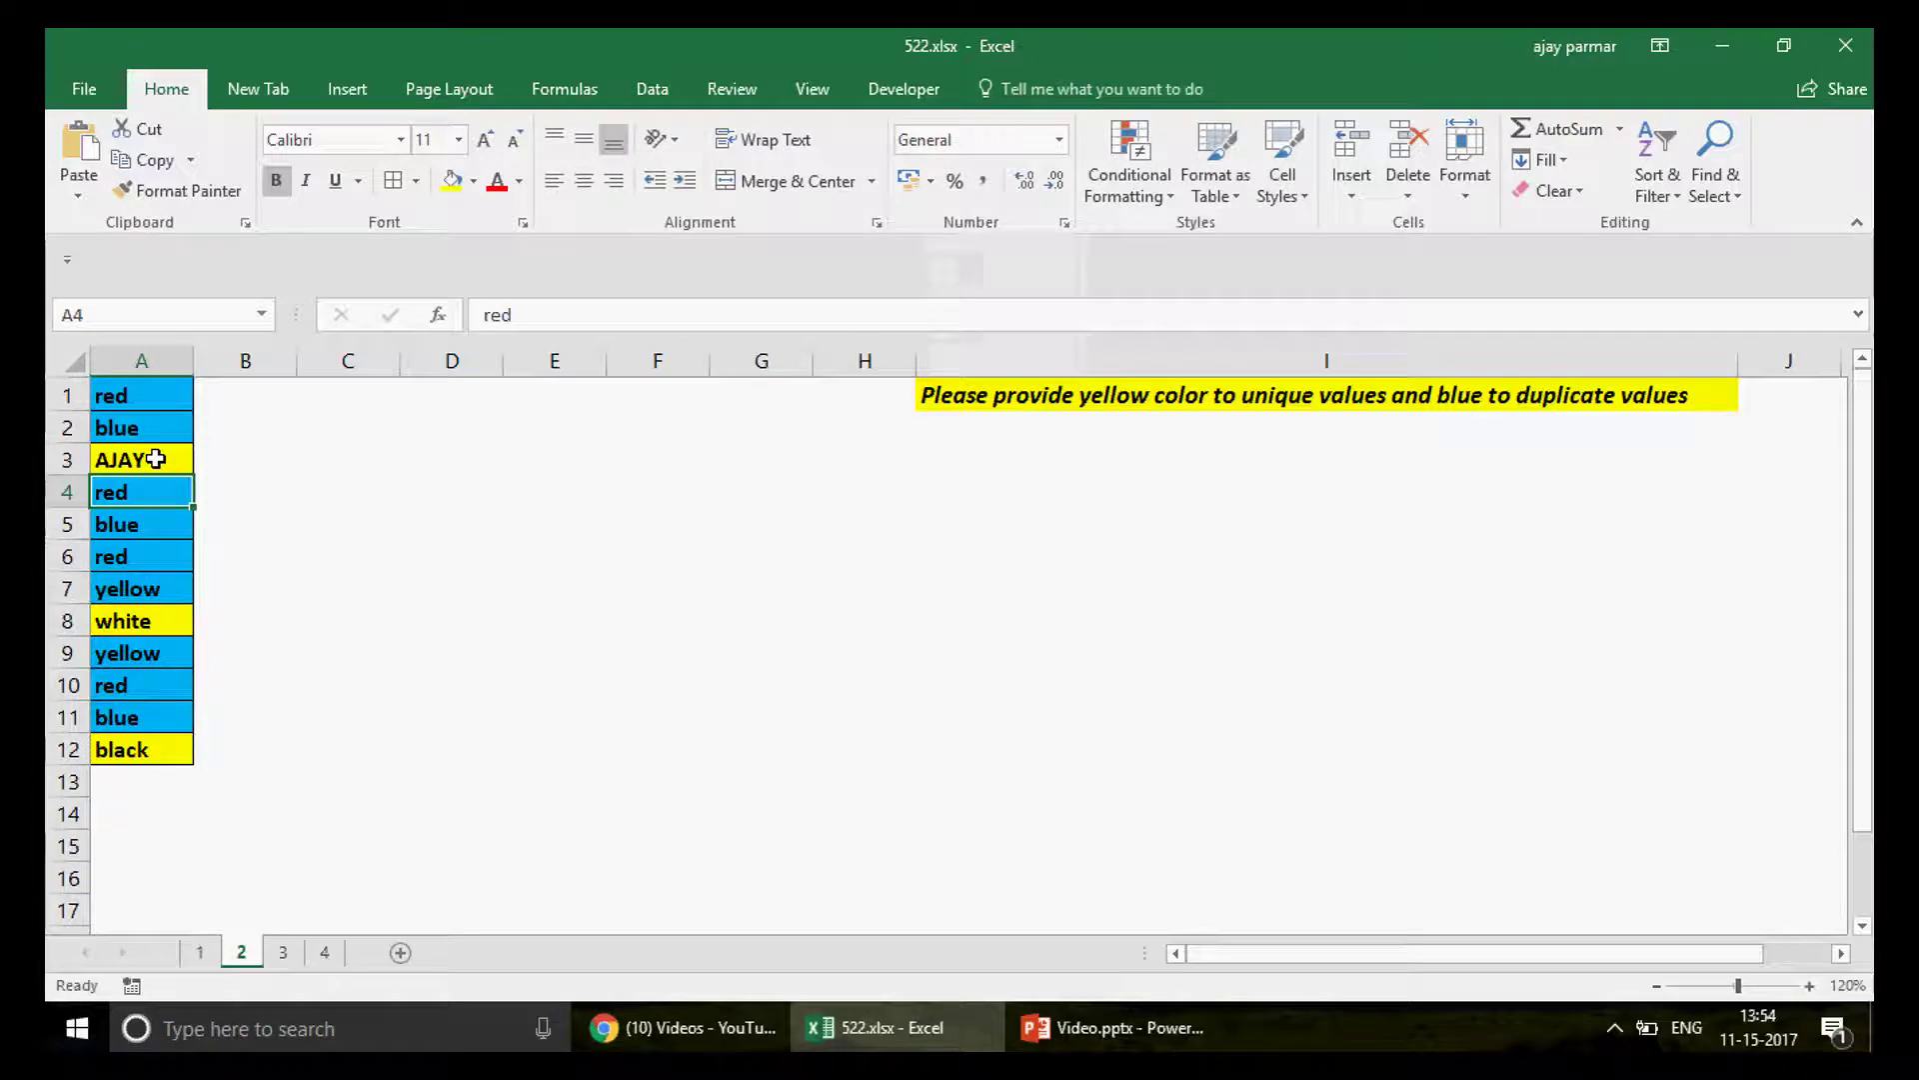
click(154, 524)
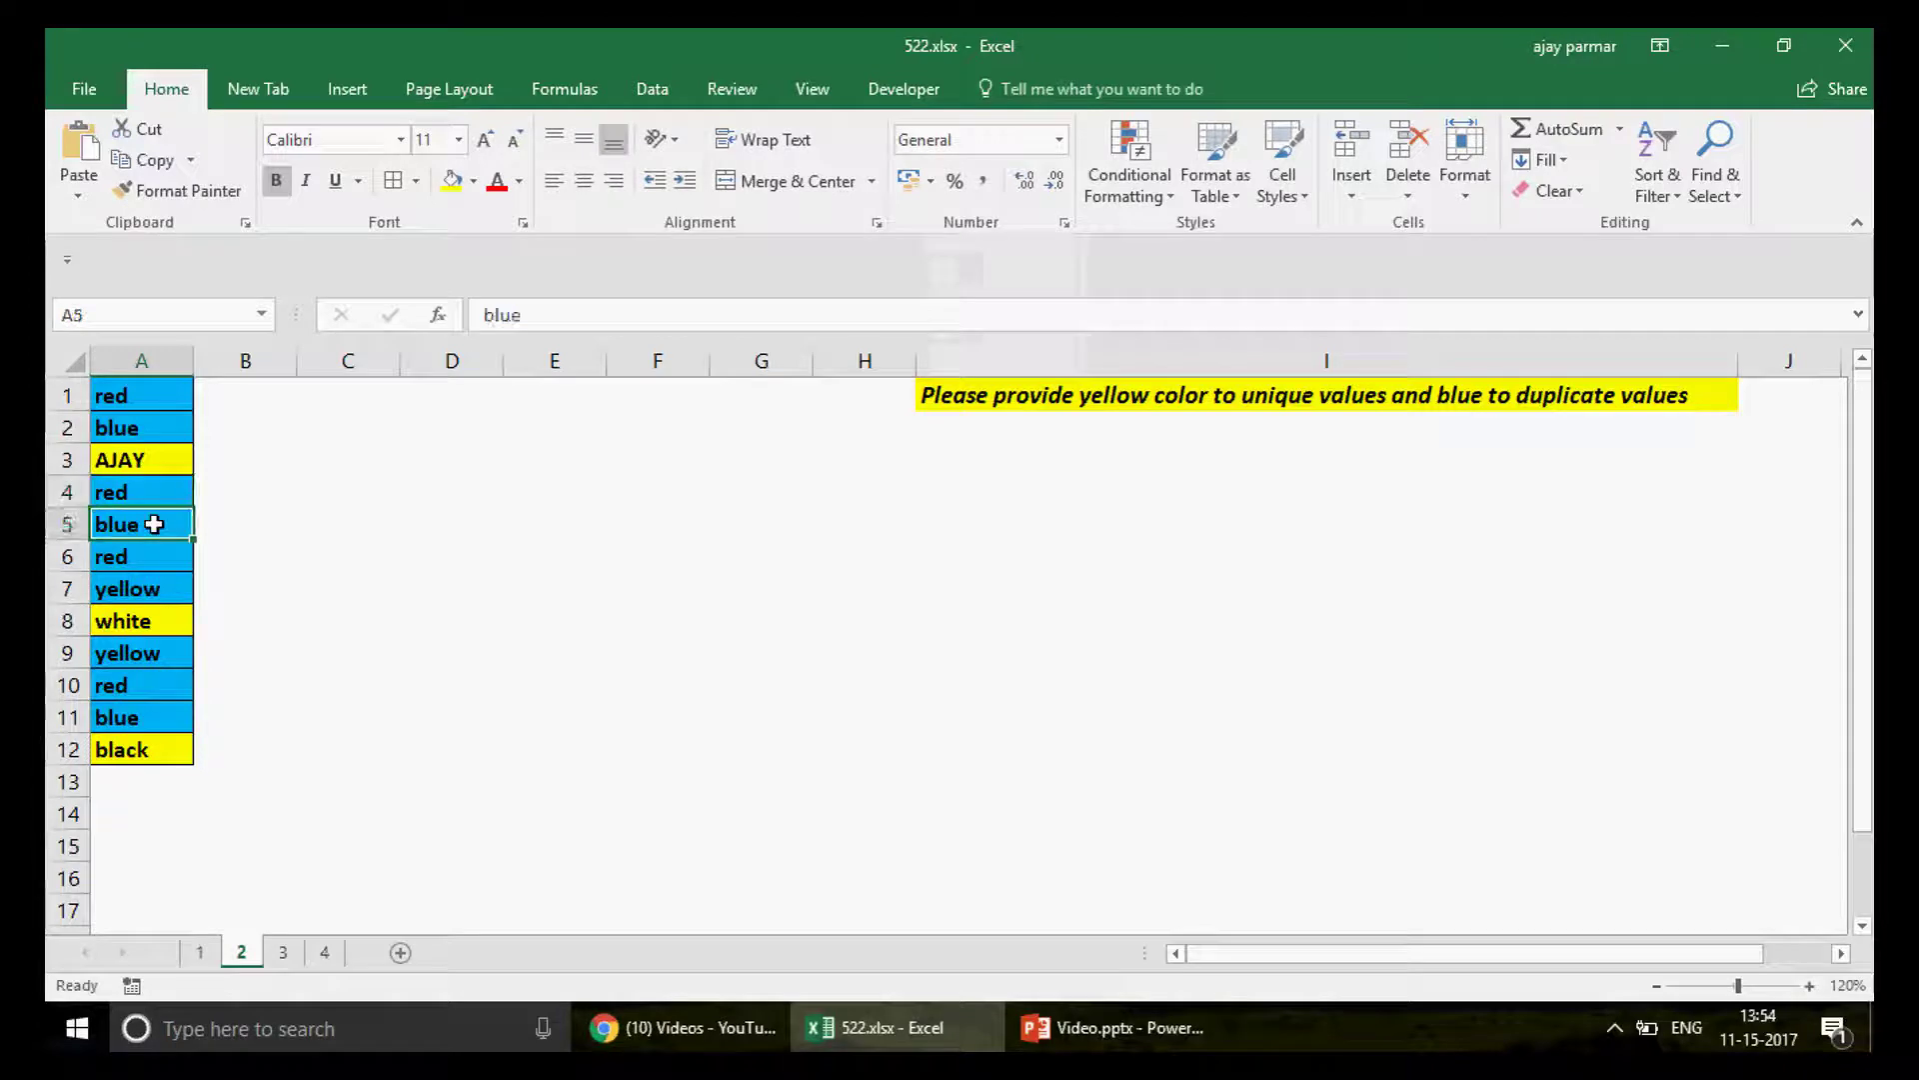
text(AJAY)
key(Return)
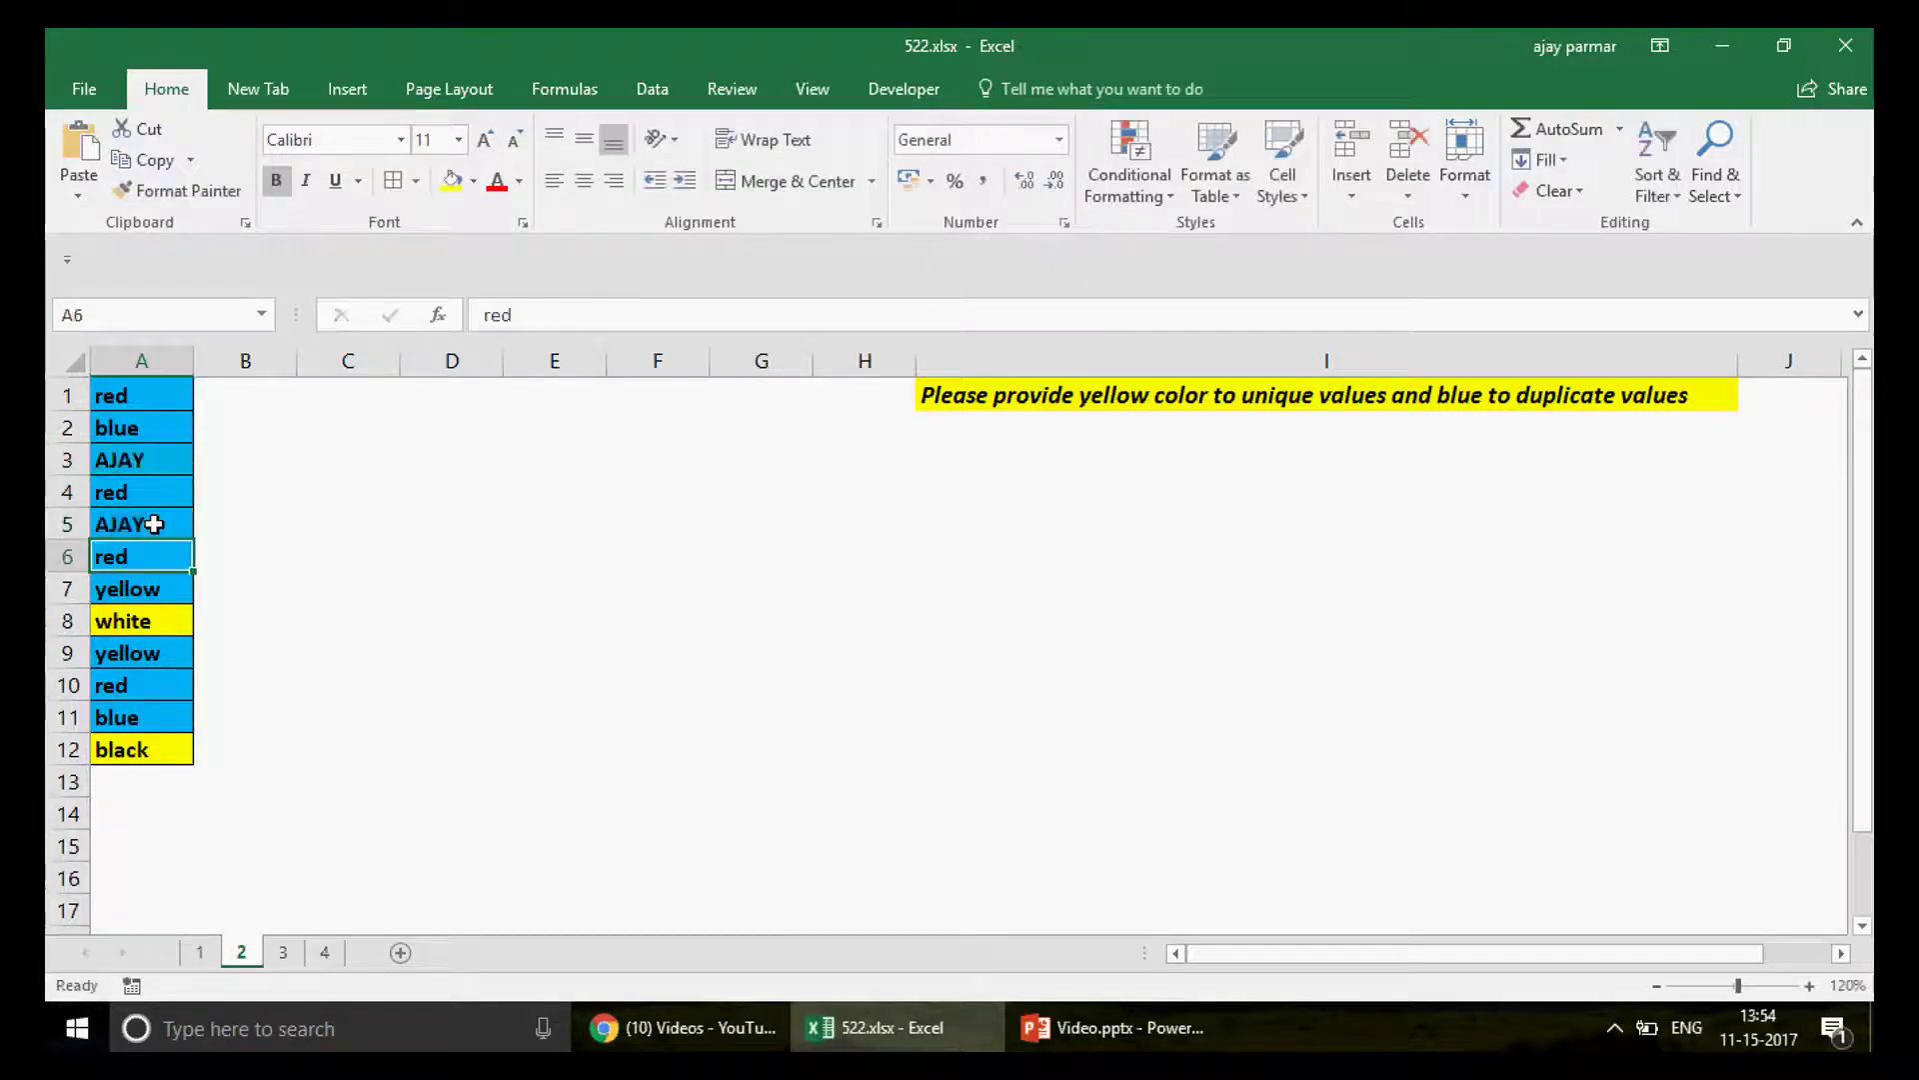
click(154, 524)
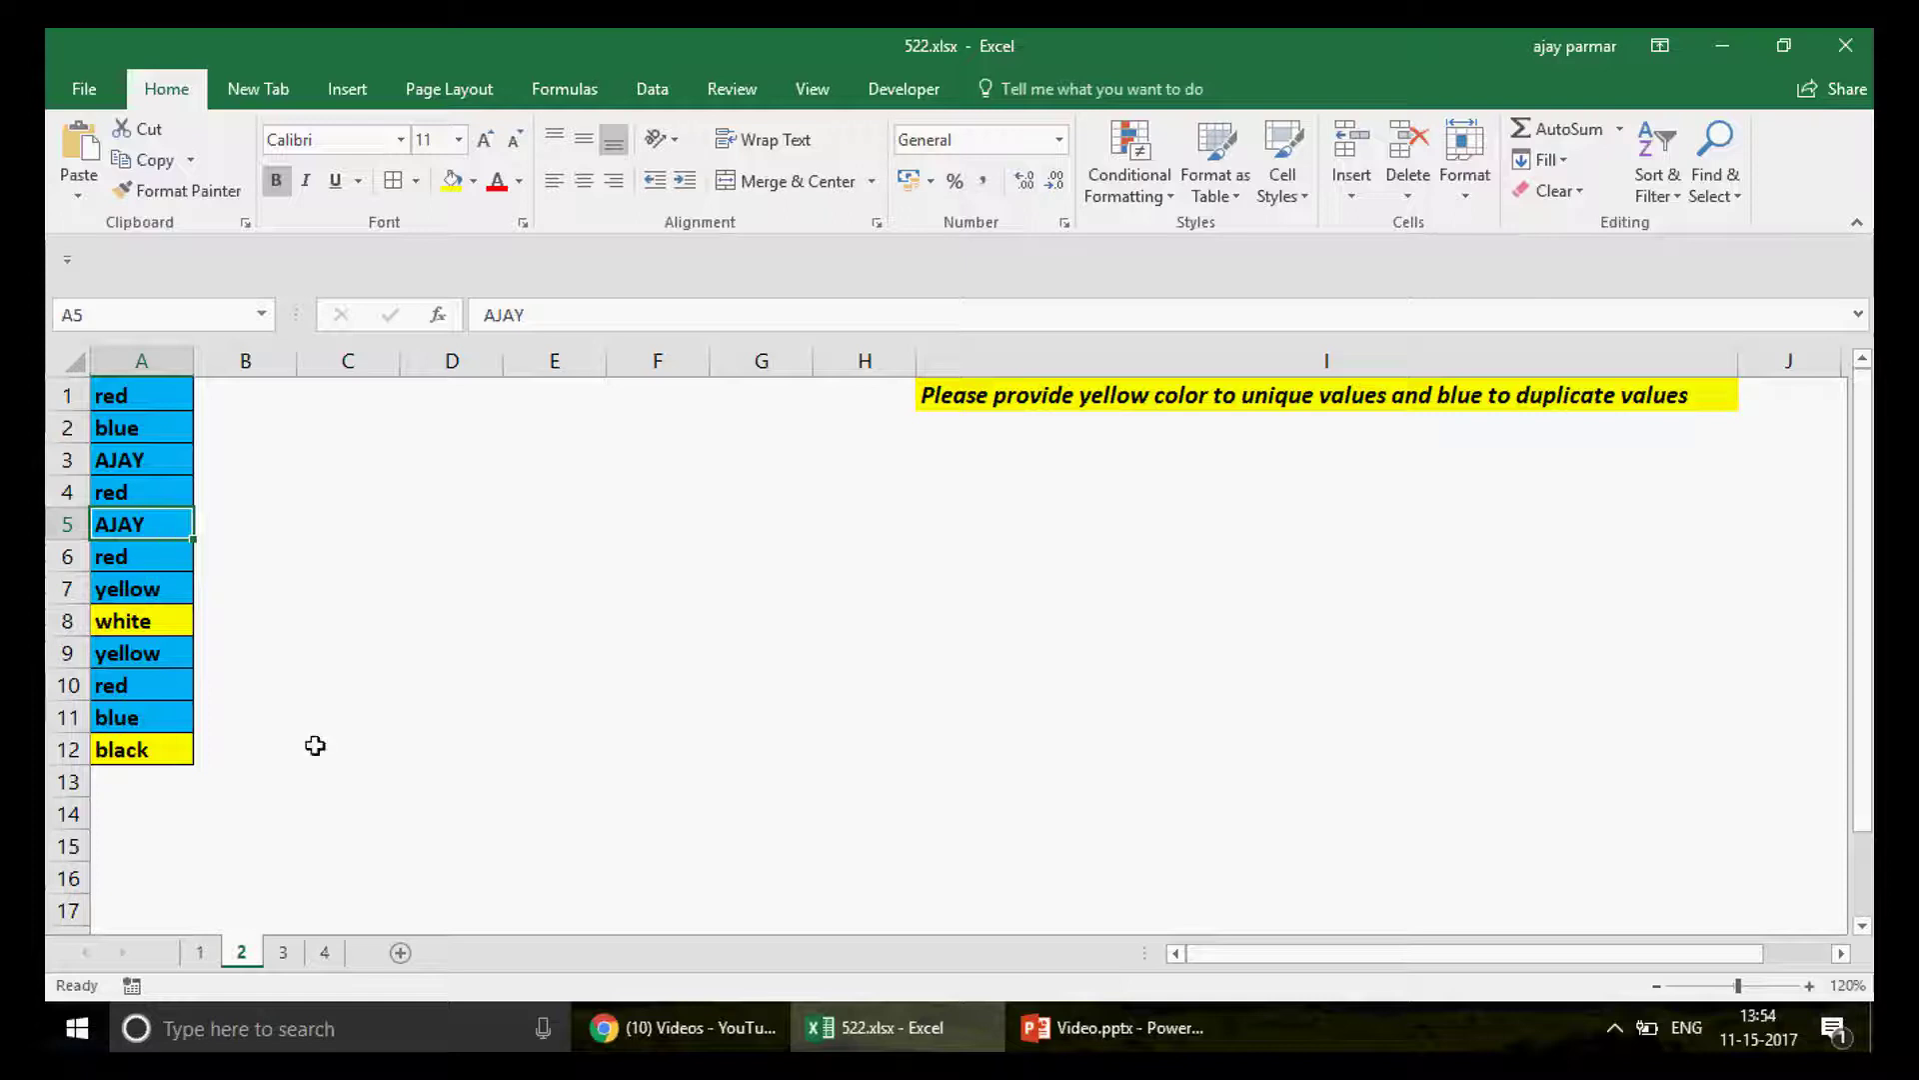
Step: Open sheet 3, check the task about dates within the next 30 days in E1, and select A2:A7
click(283, 954)
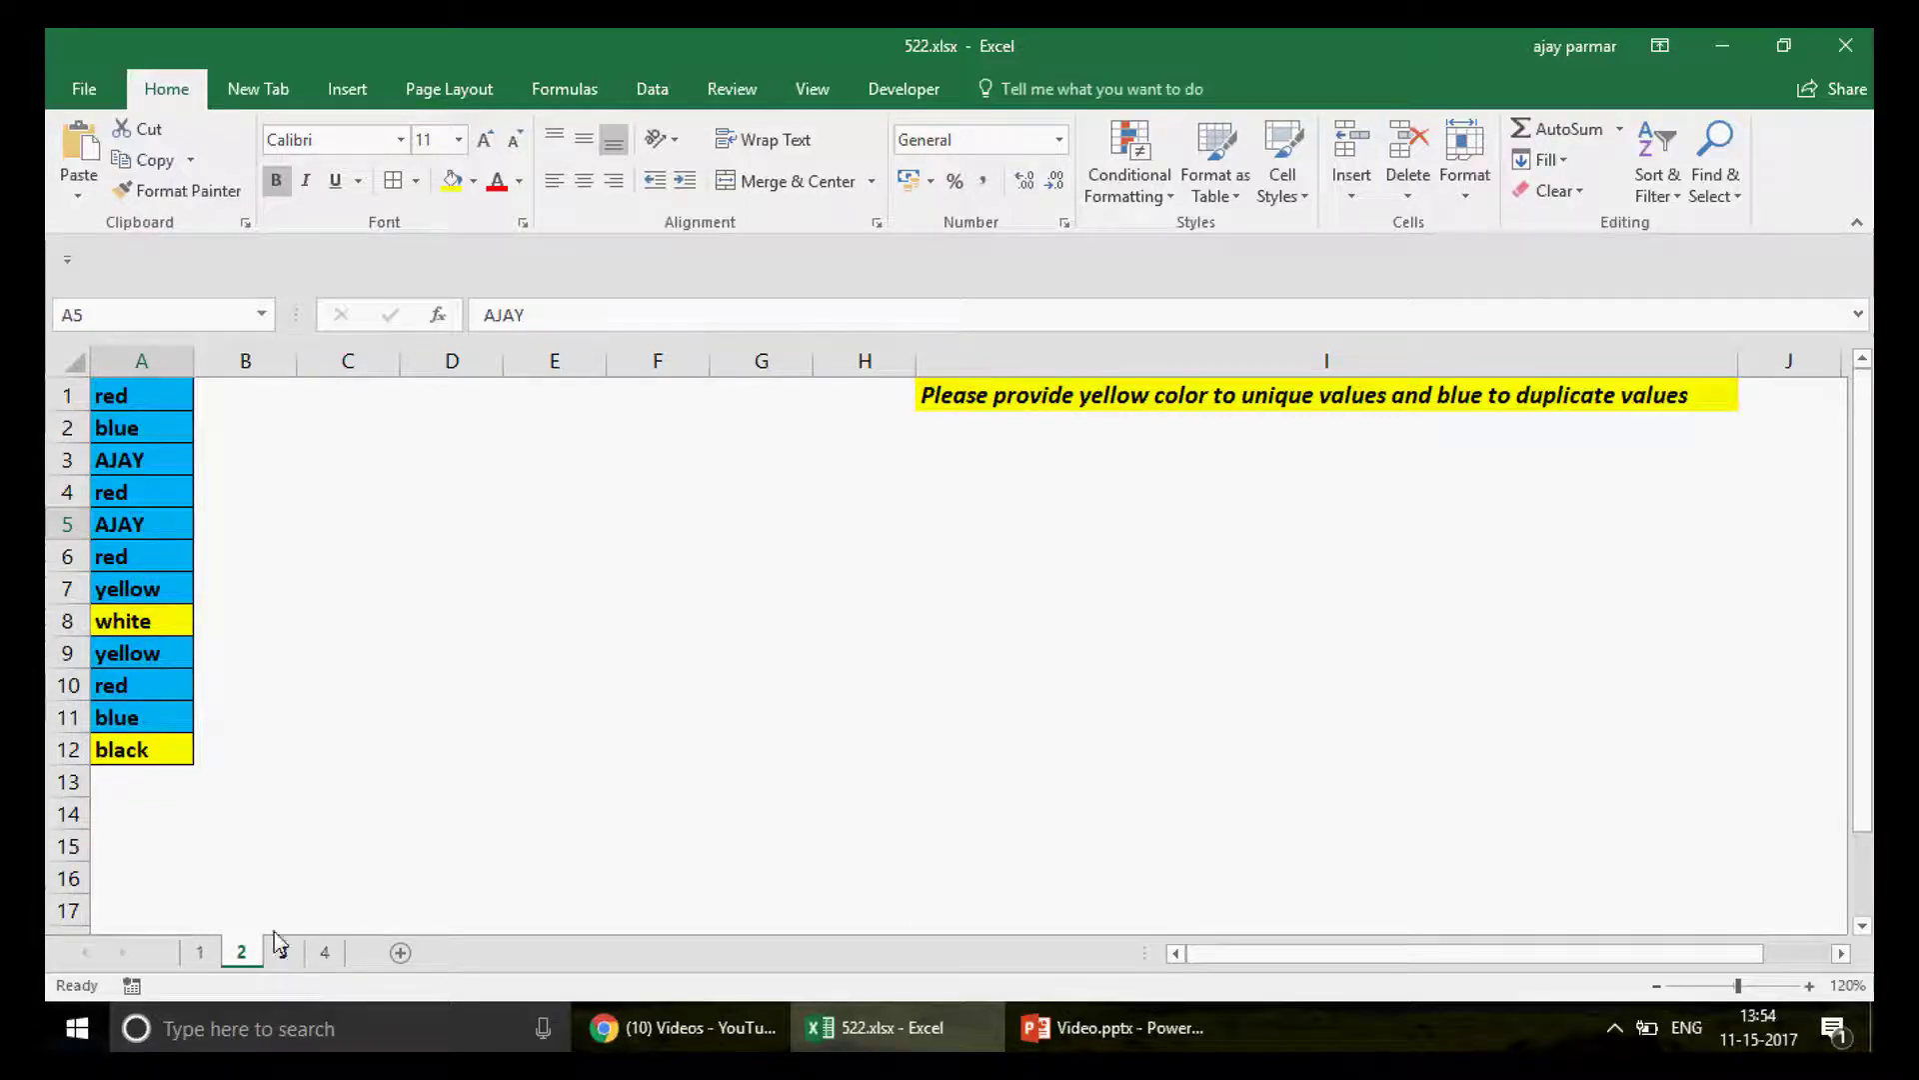
click(284, 954)
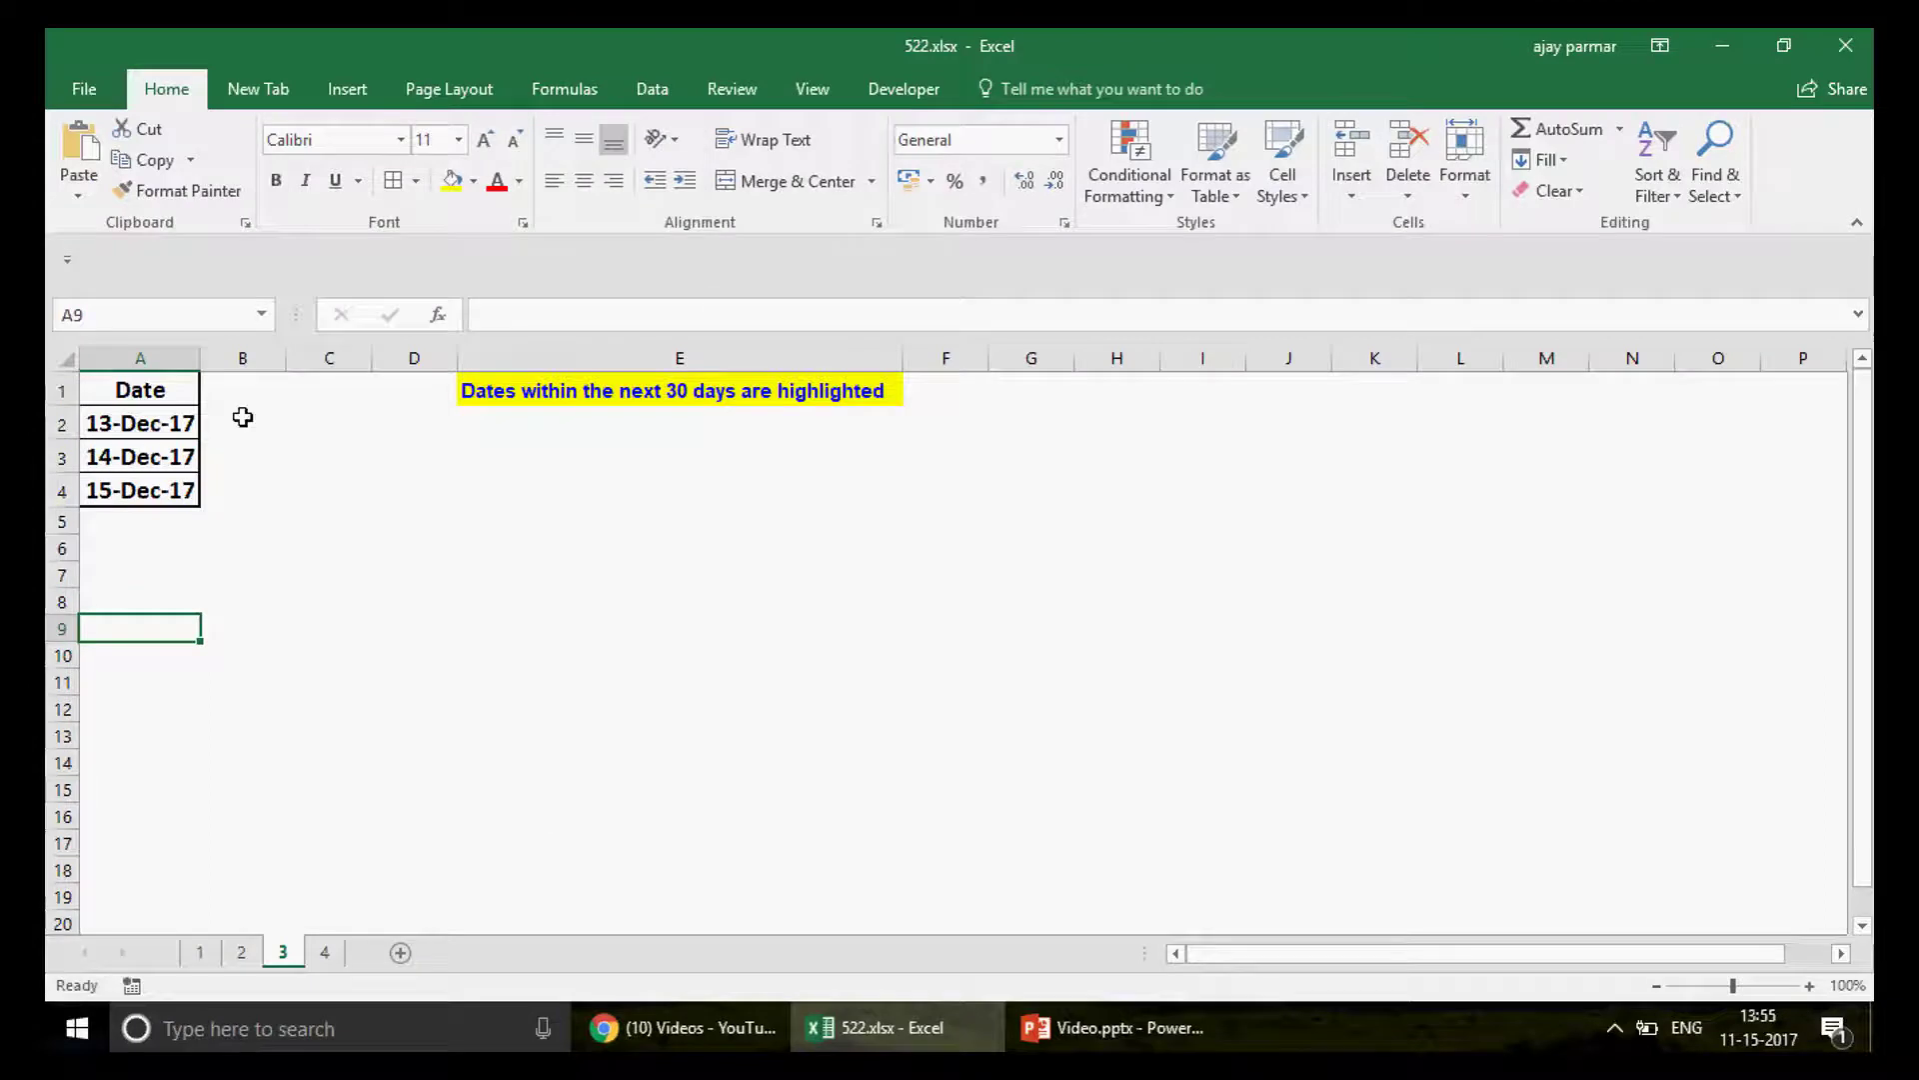
click(178, 412)
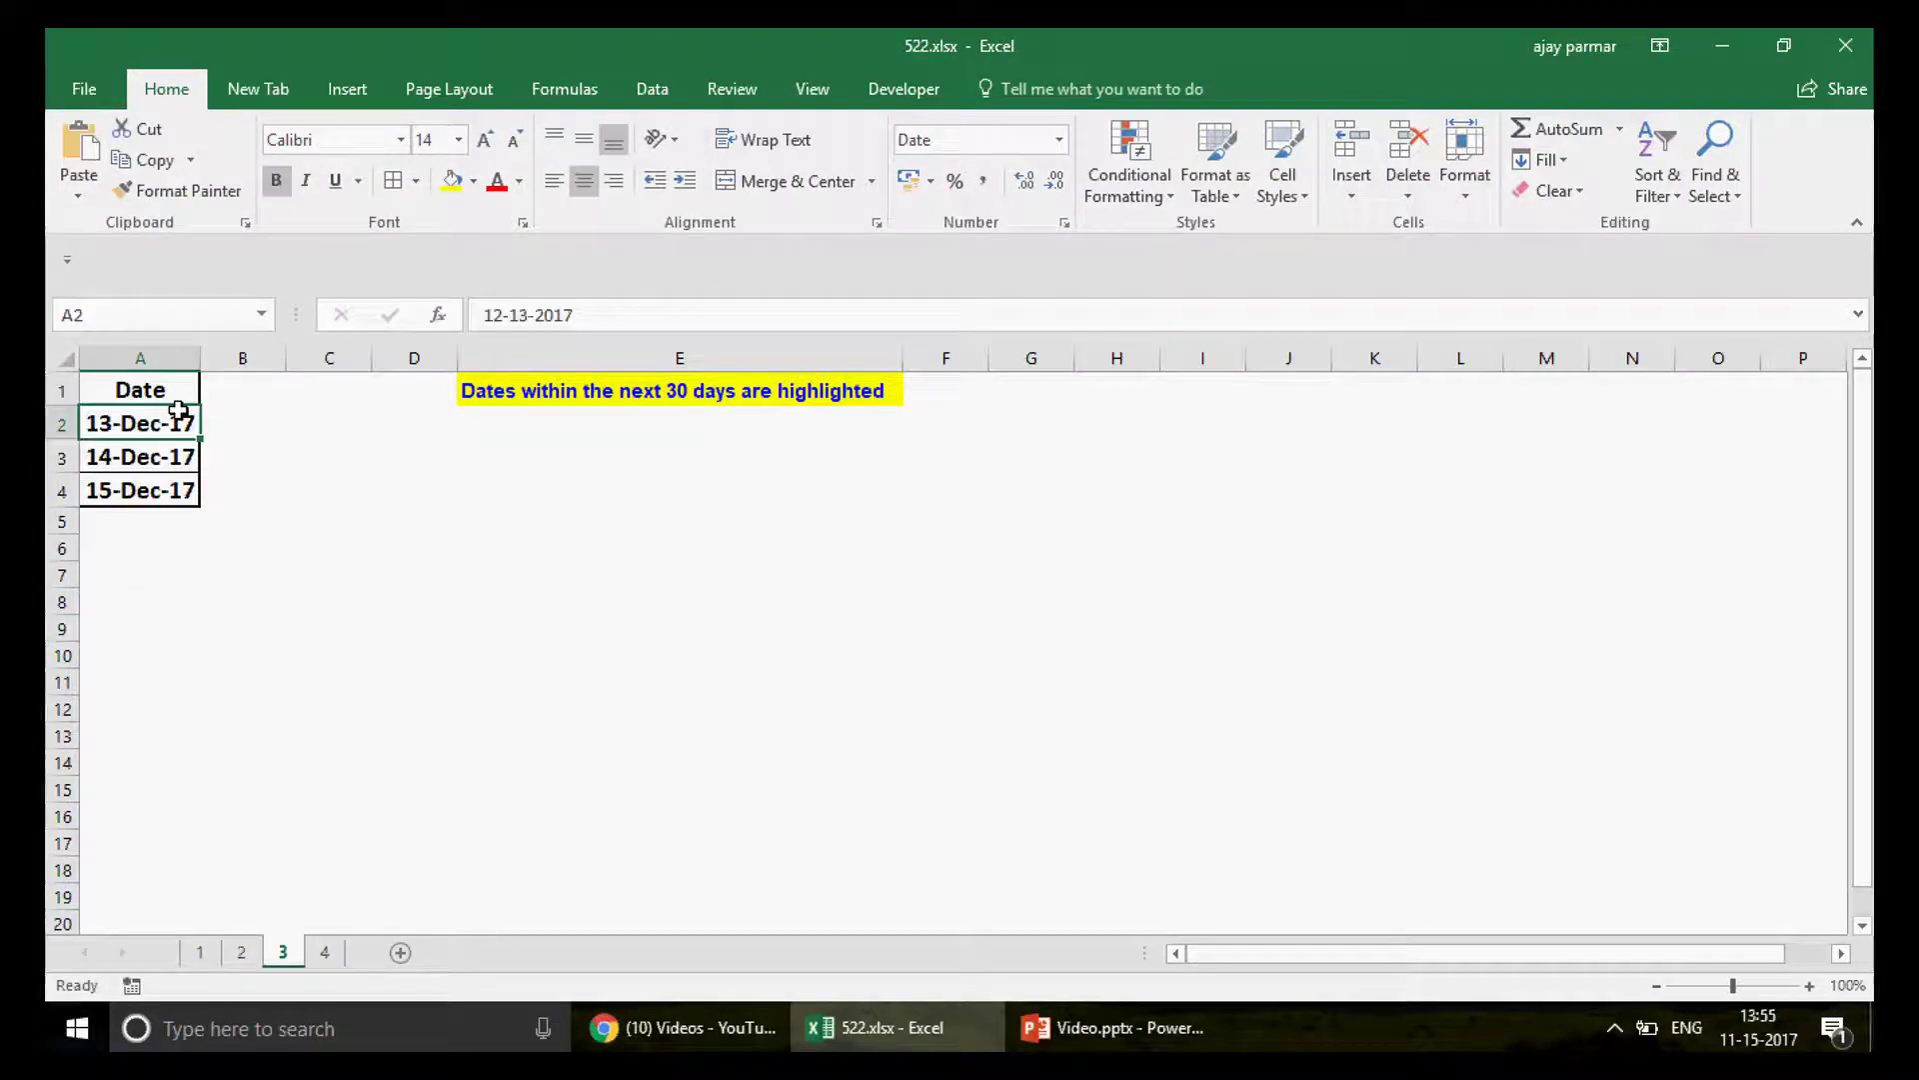
click(553, 382)
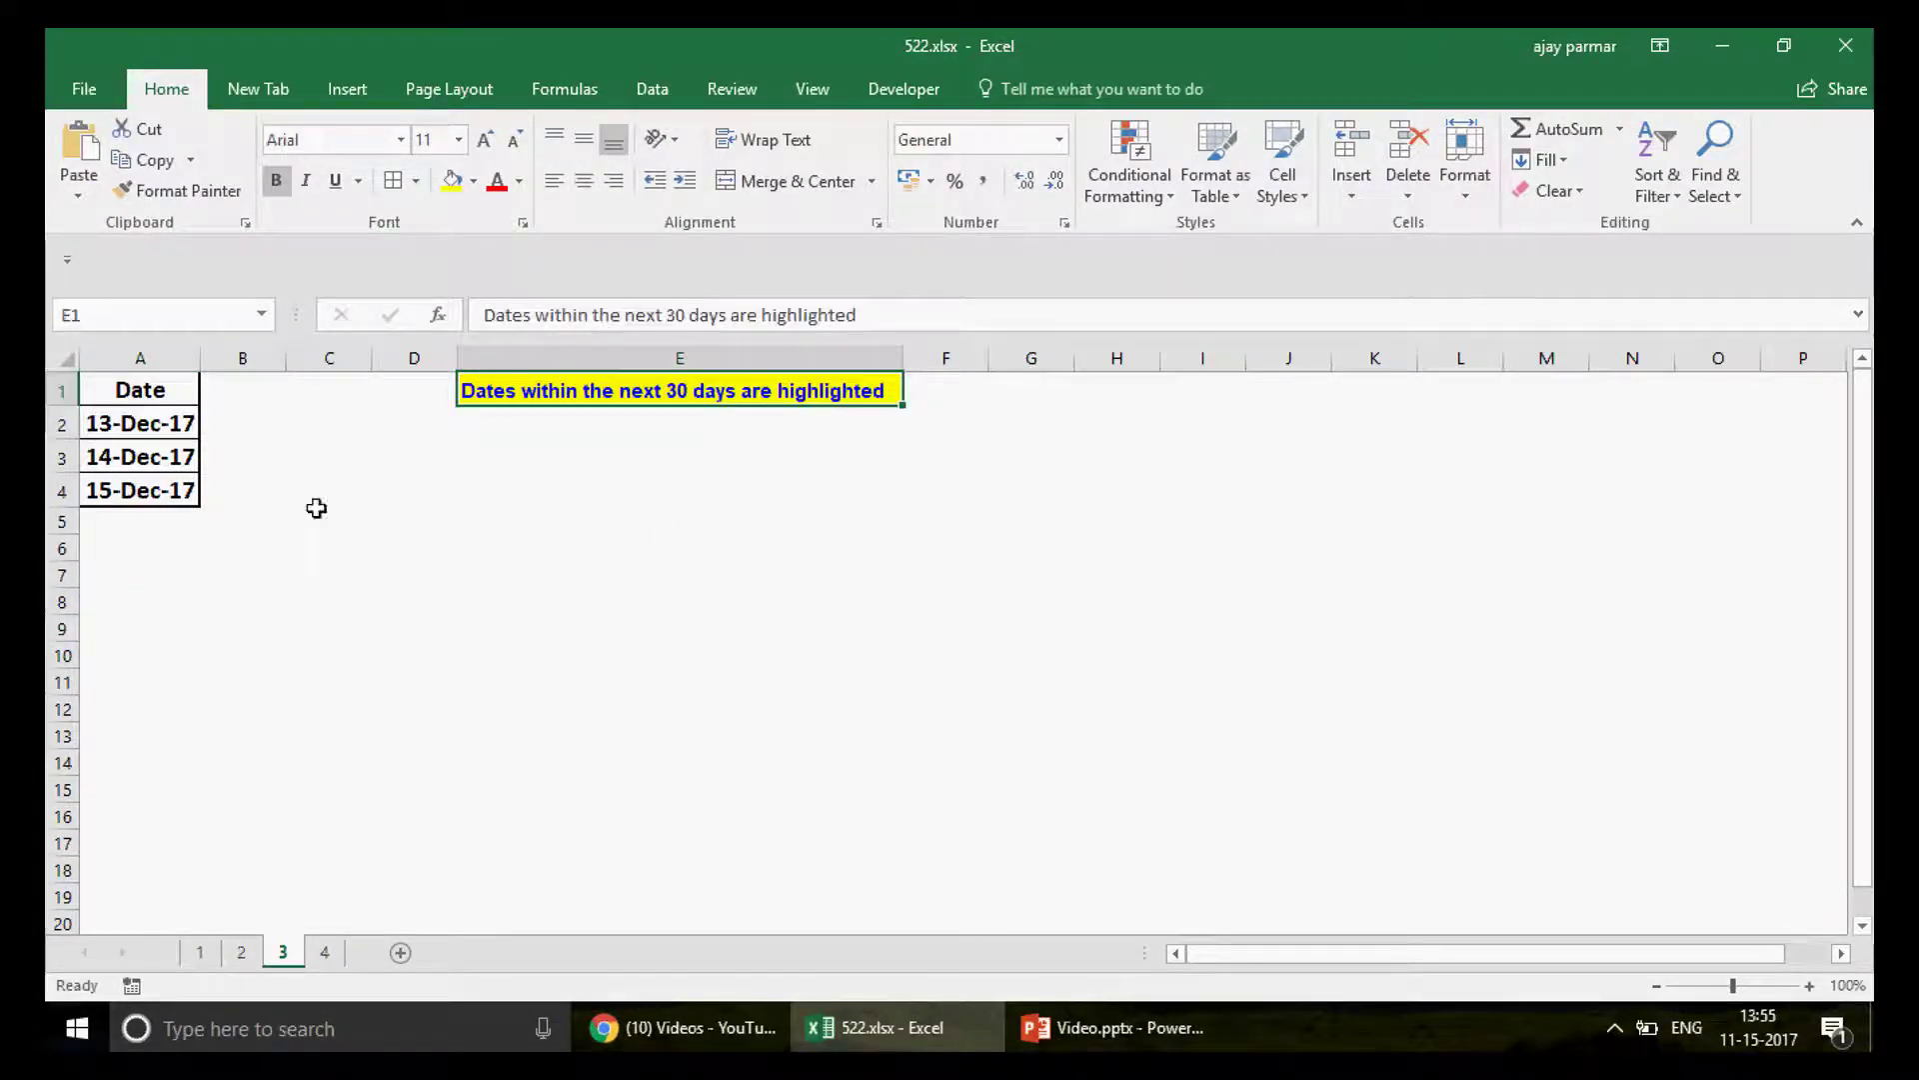
click(152, 429)
drag(152, 429, 151, 565)
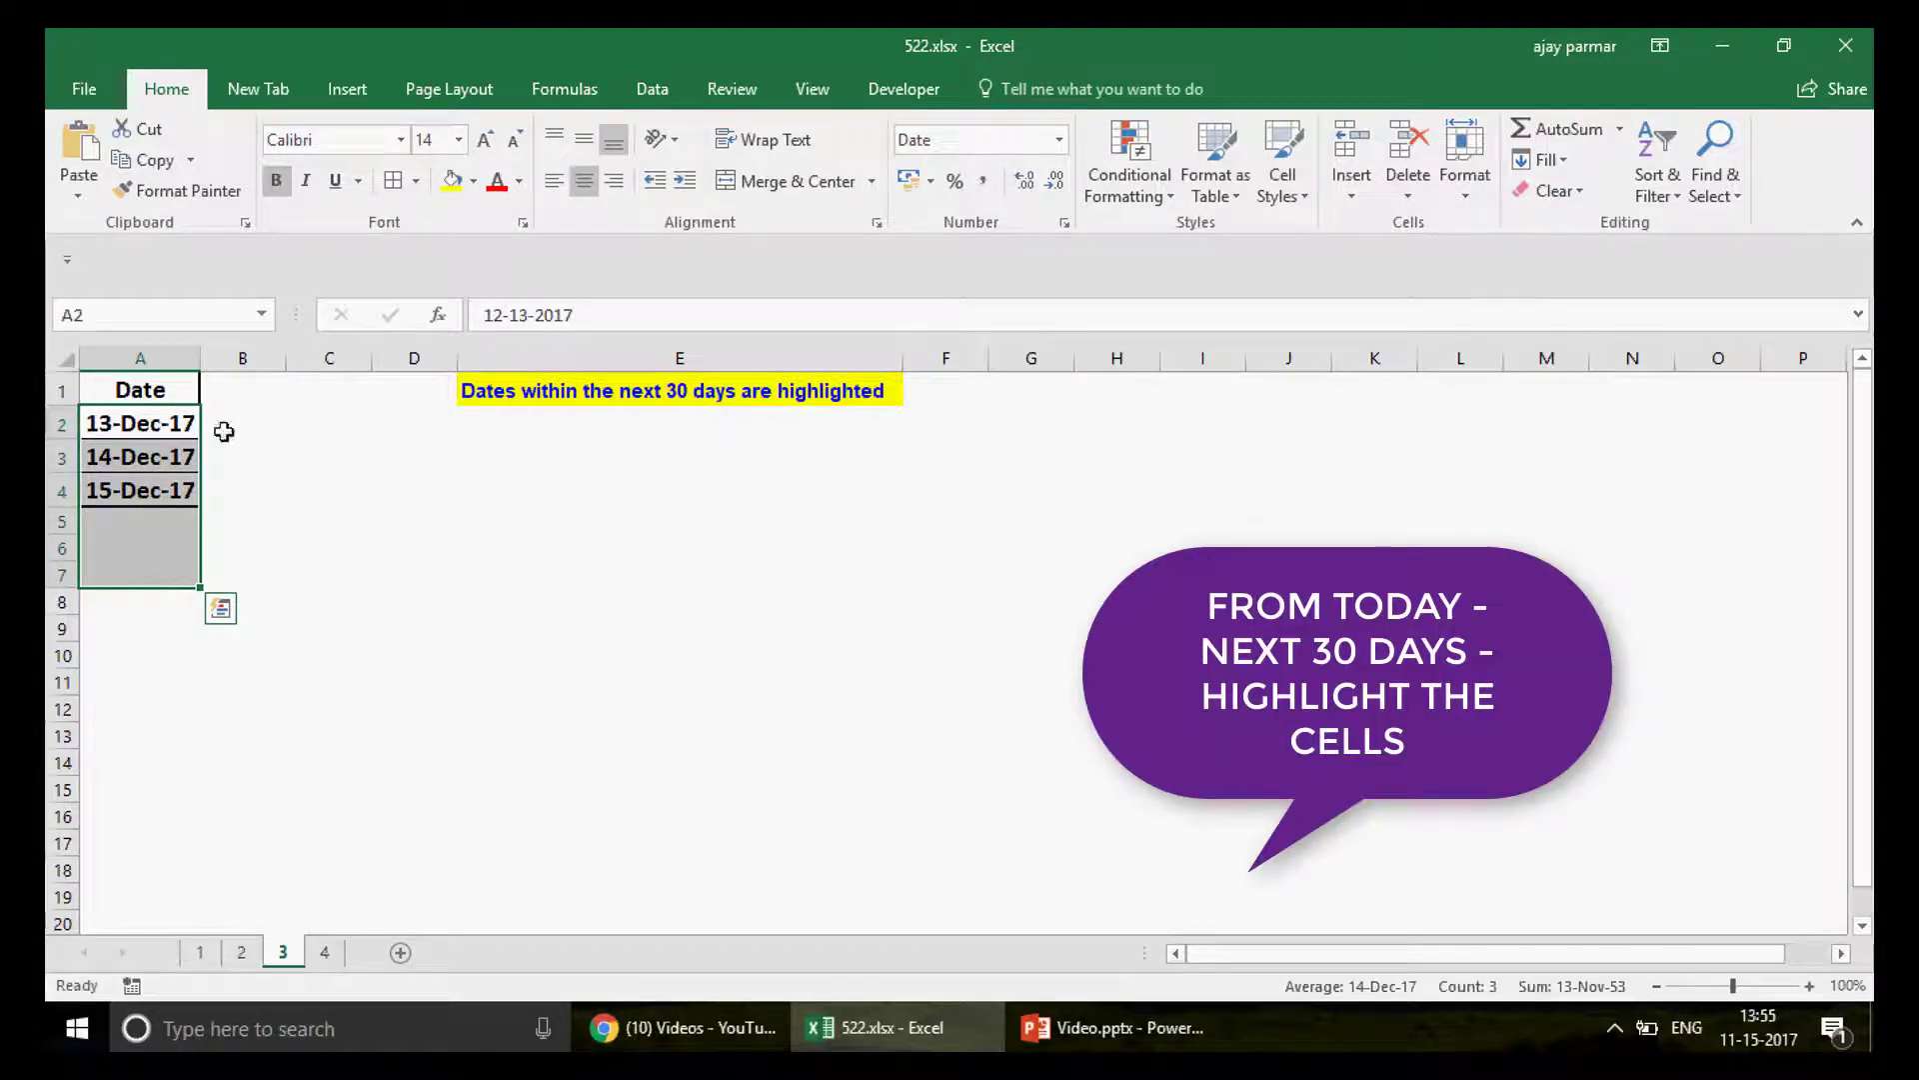
Step: Widen columns B and A on sheet 3, keeping cell B2 selected
click(224, 428)
drag(286, 357, 404, 358)
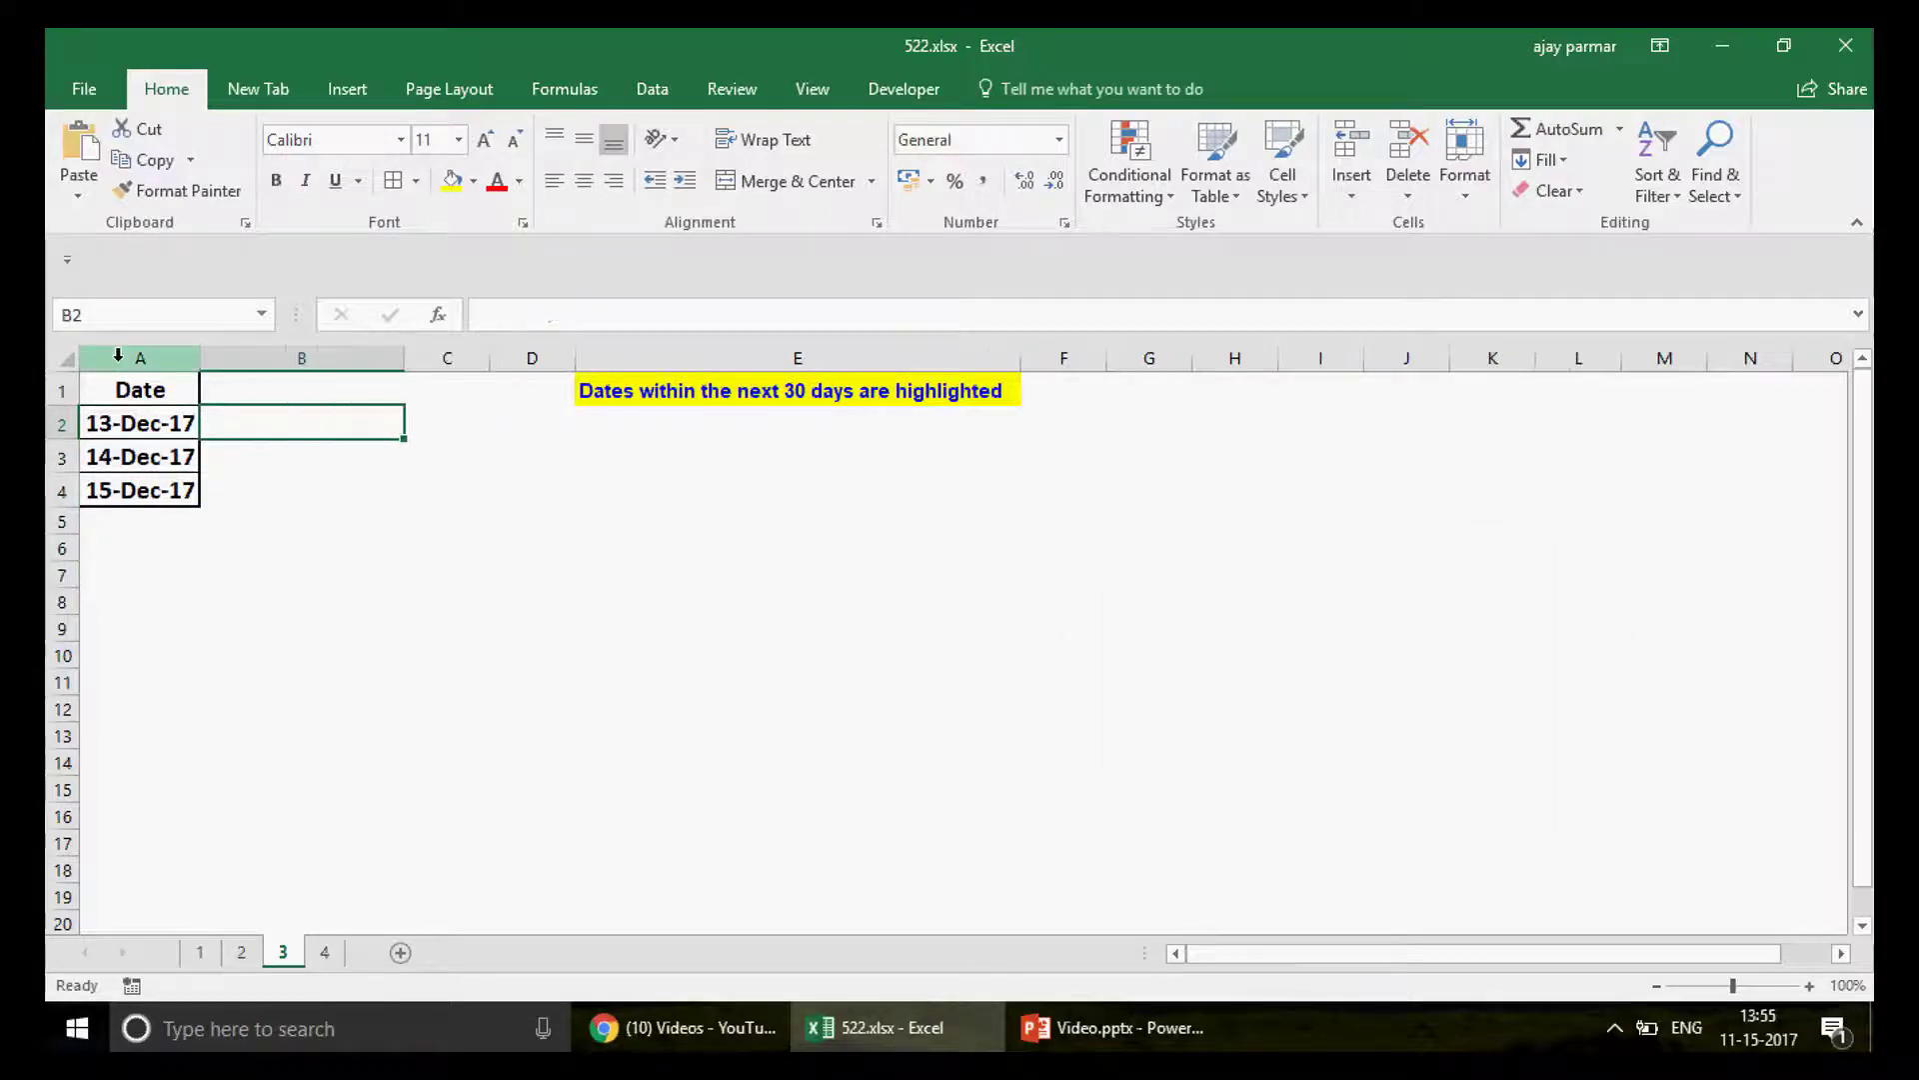
drag(200, 357, 250, 357)
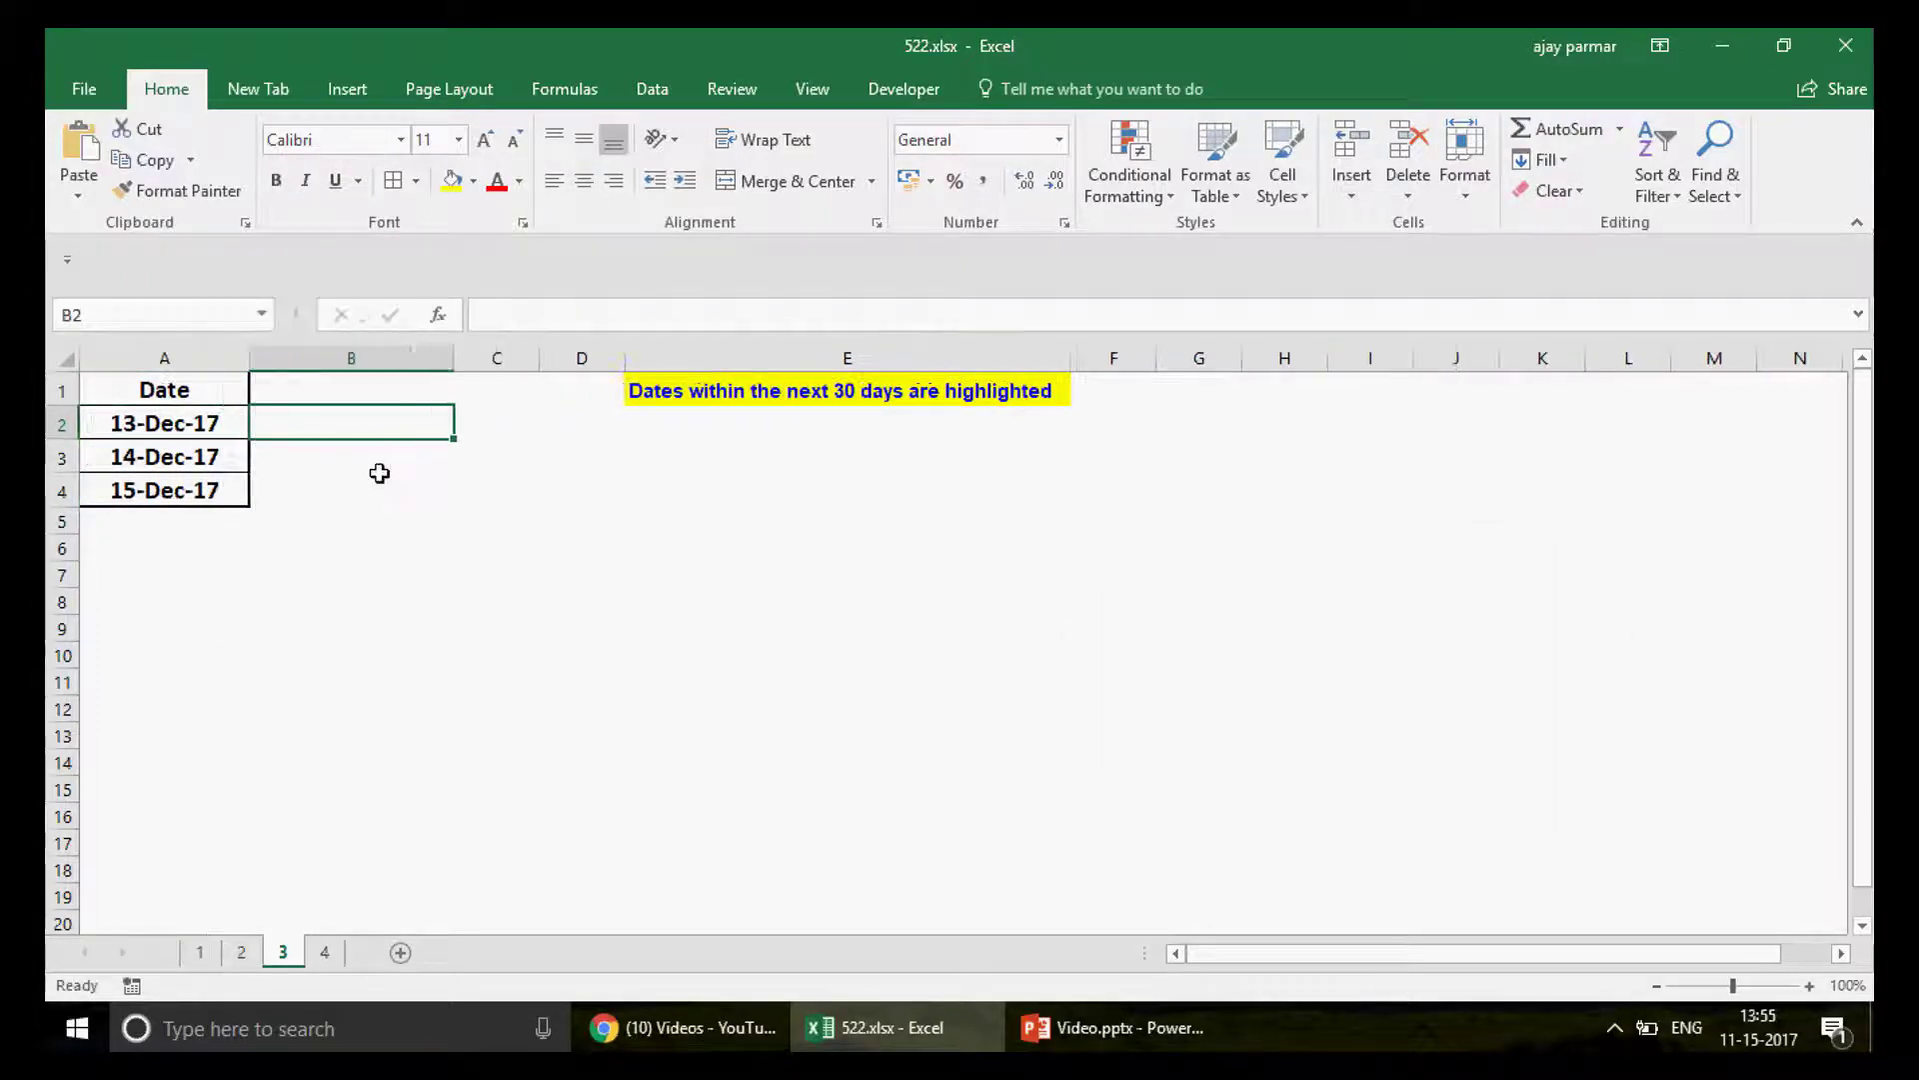
Step: Enter the formula =TODAY() in cell B2 and centre its content
text(=TODA)
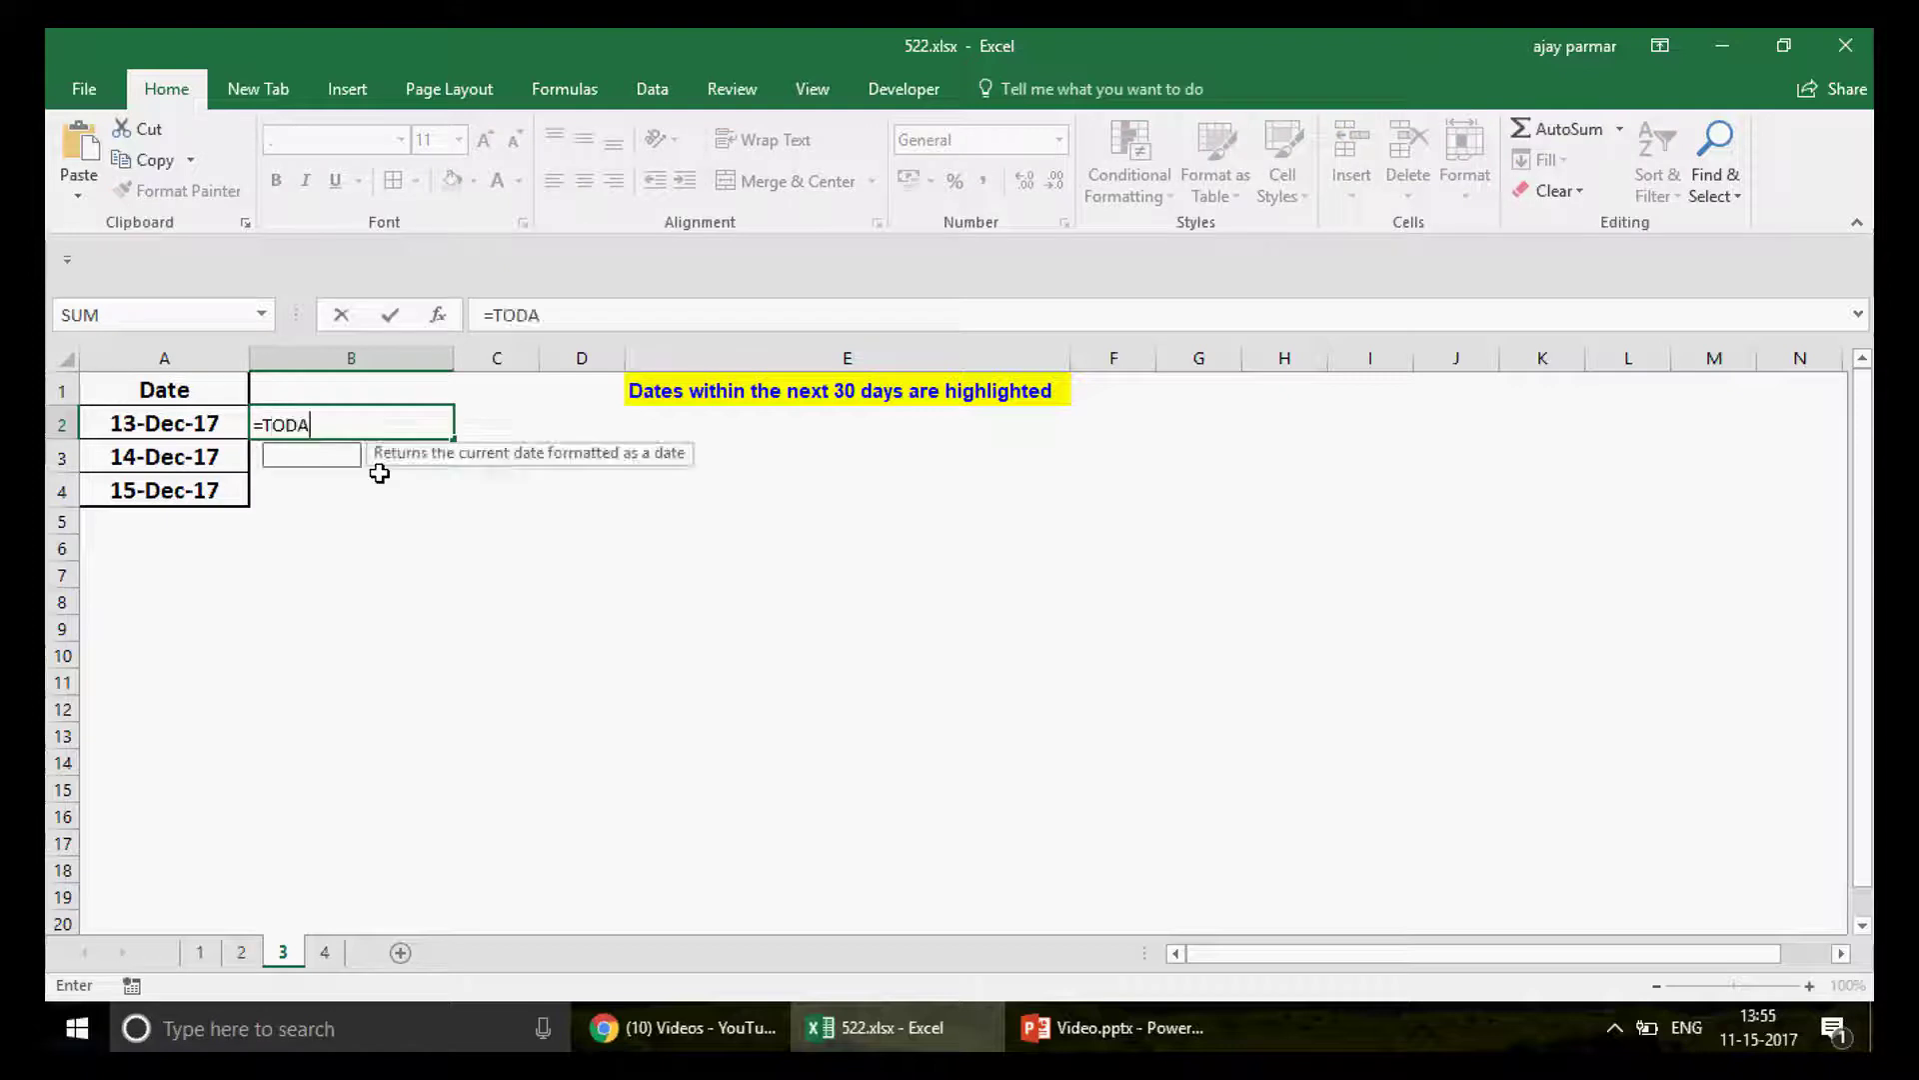
text(Y())
key(Return)
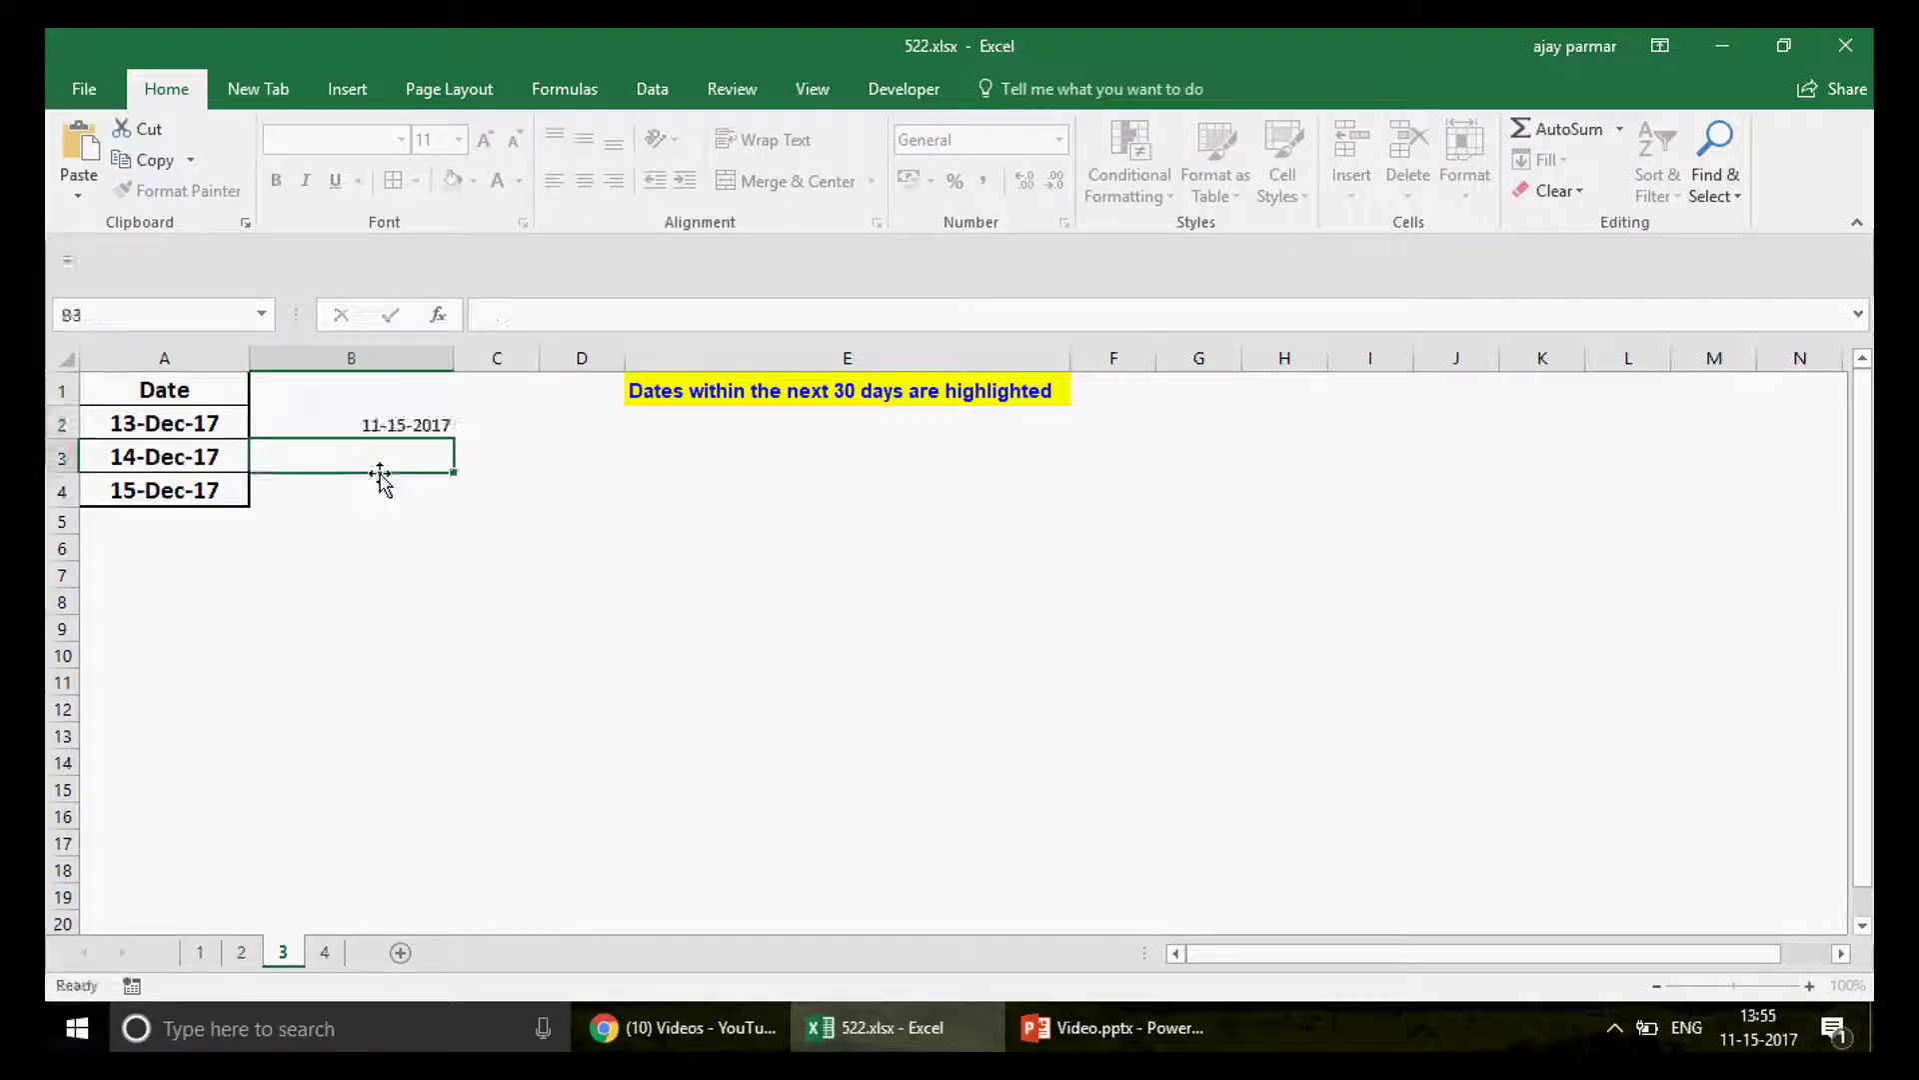
key(Up)
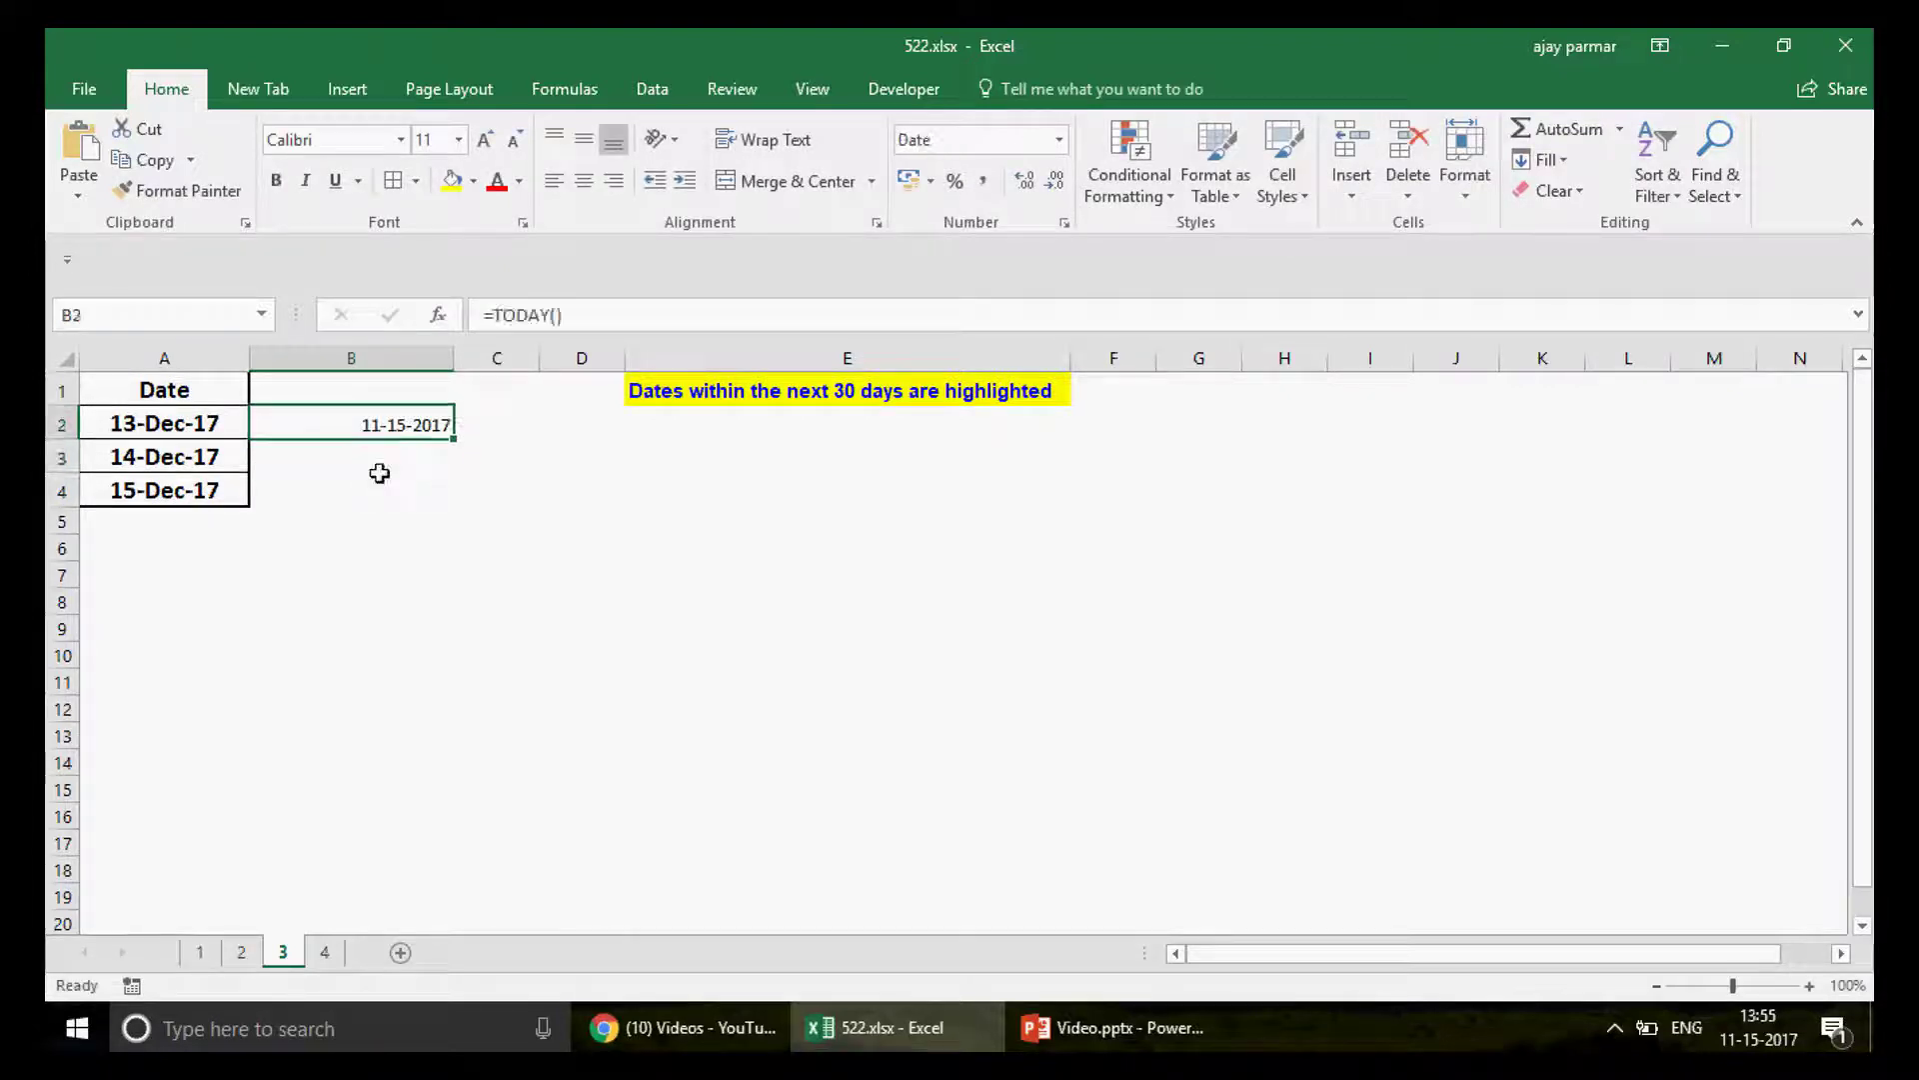
click(585, 182)
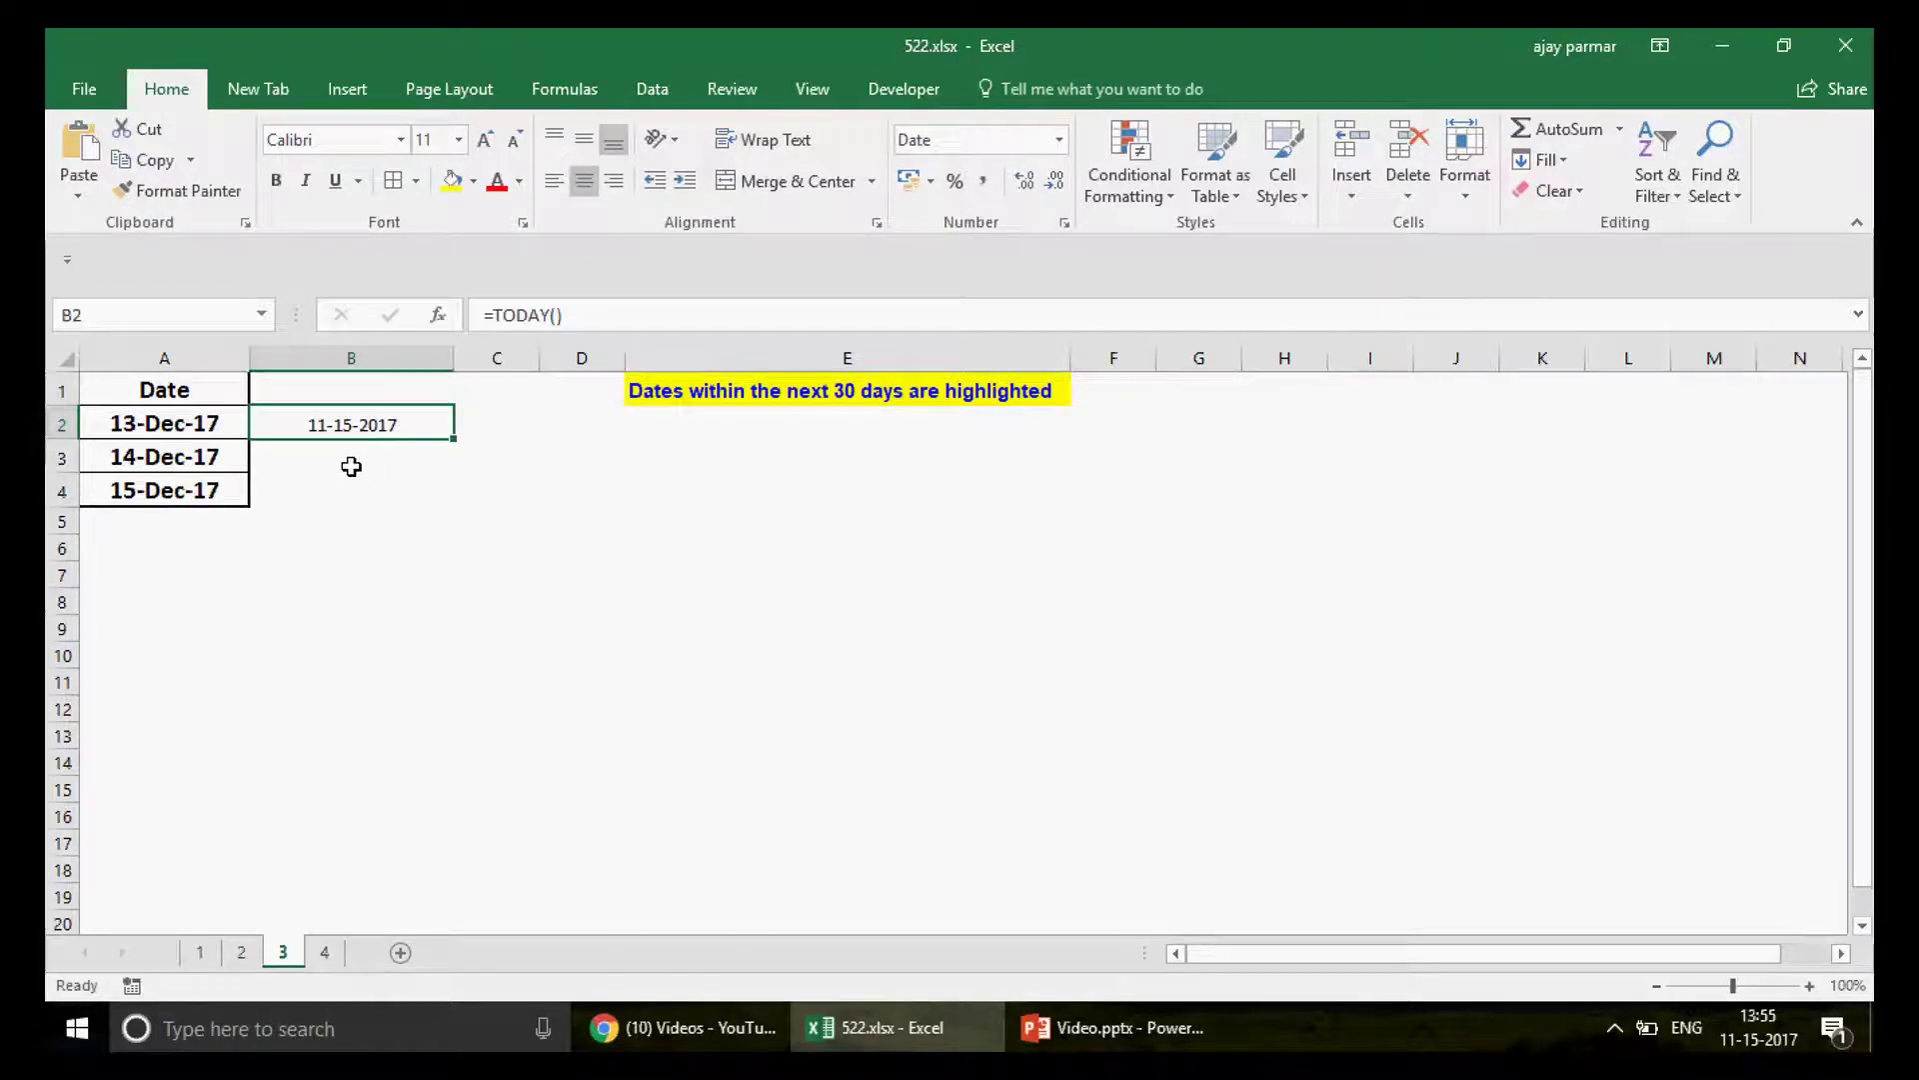
click(631, 319)
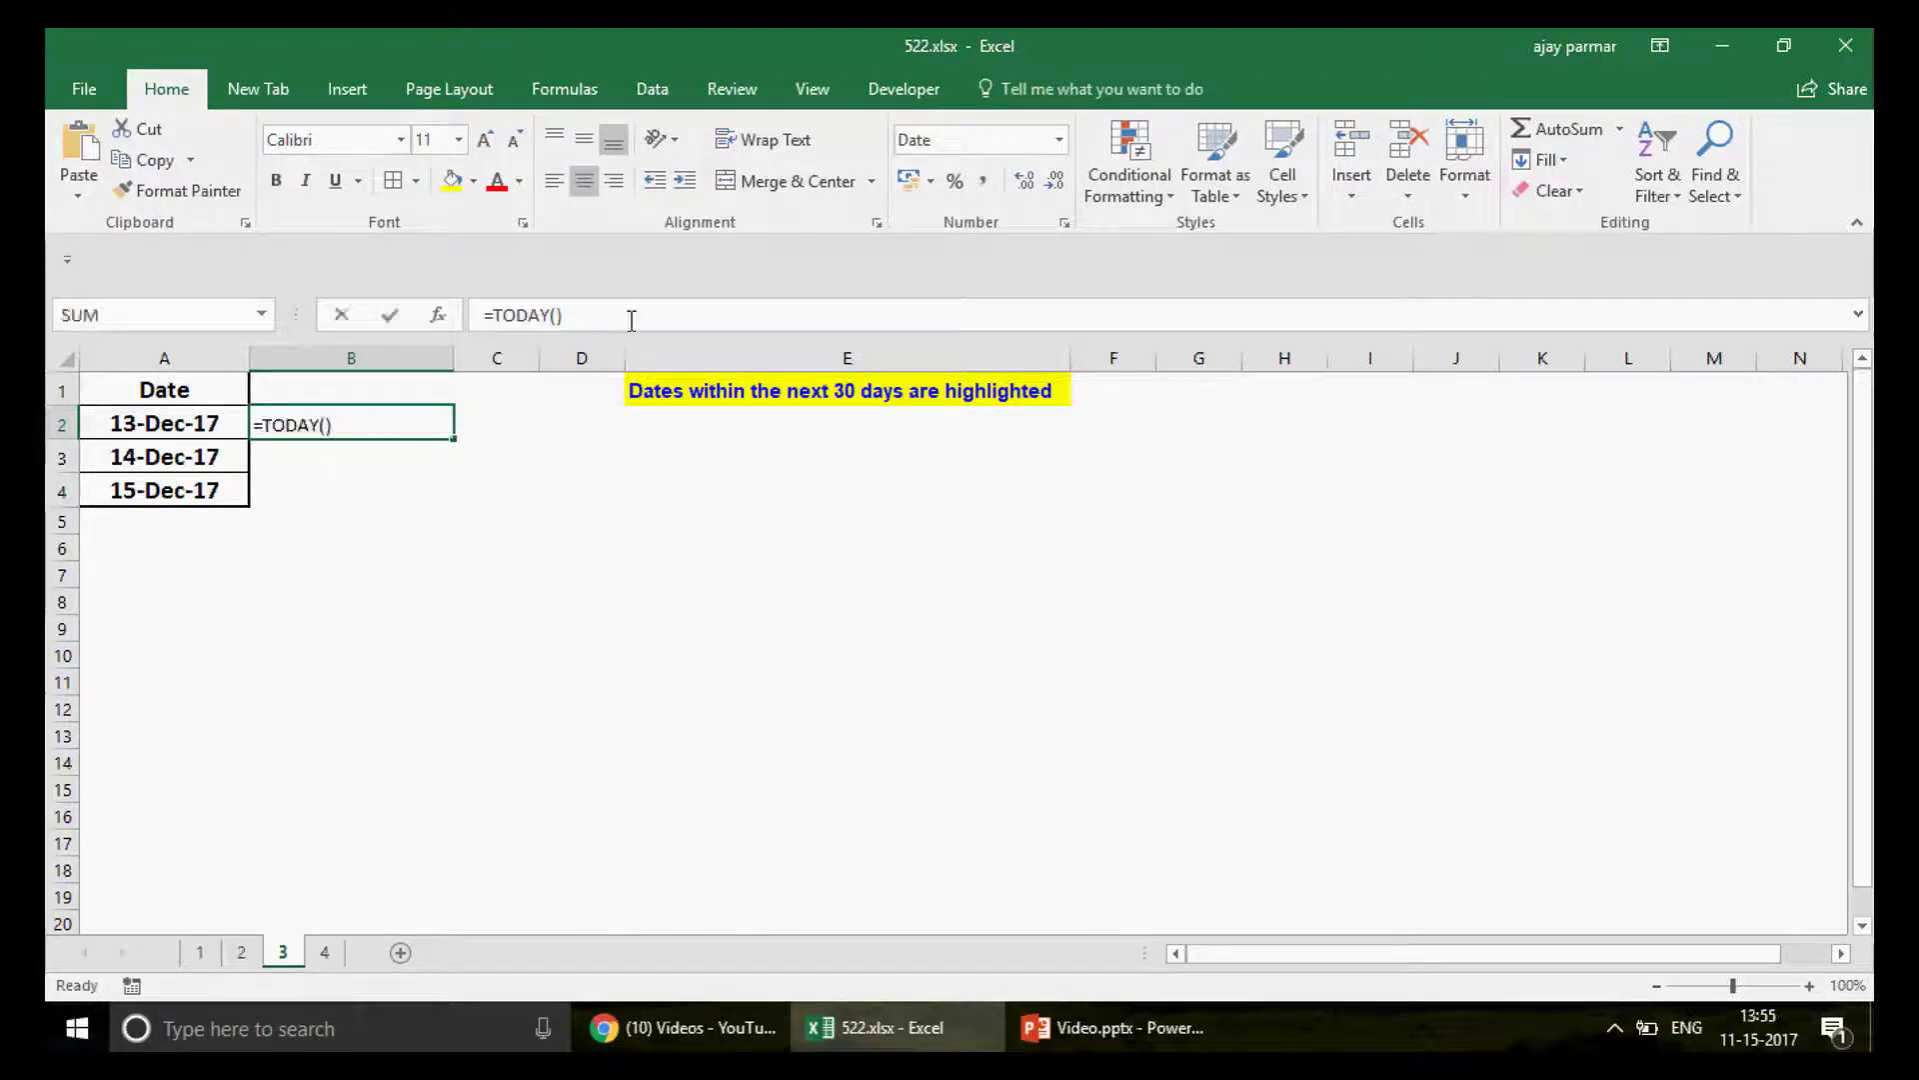
text(-)
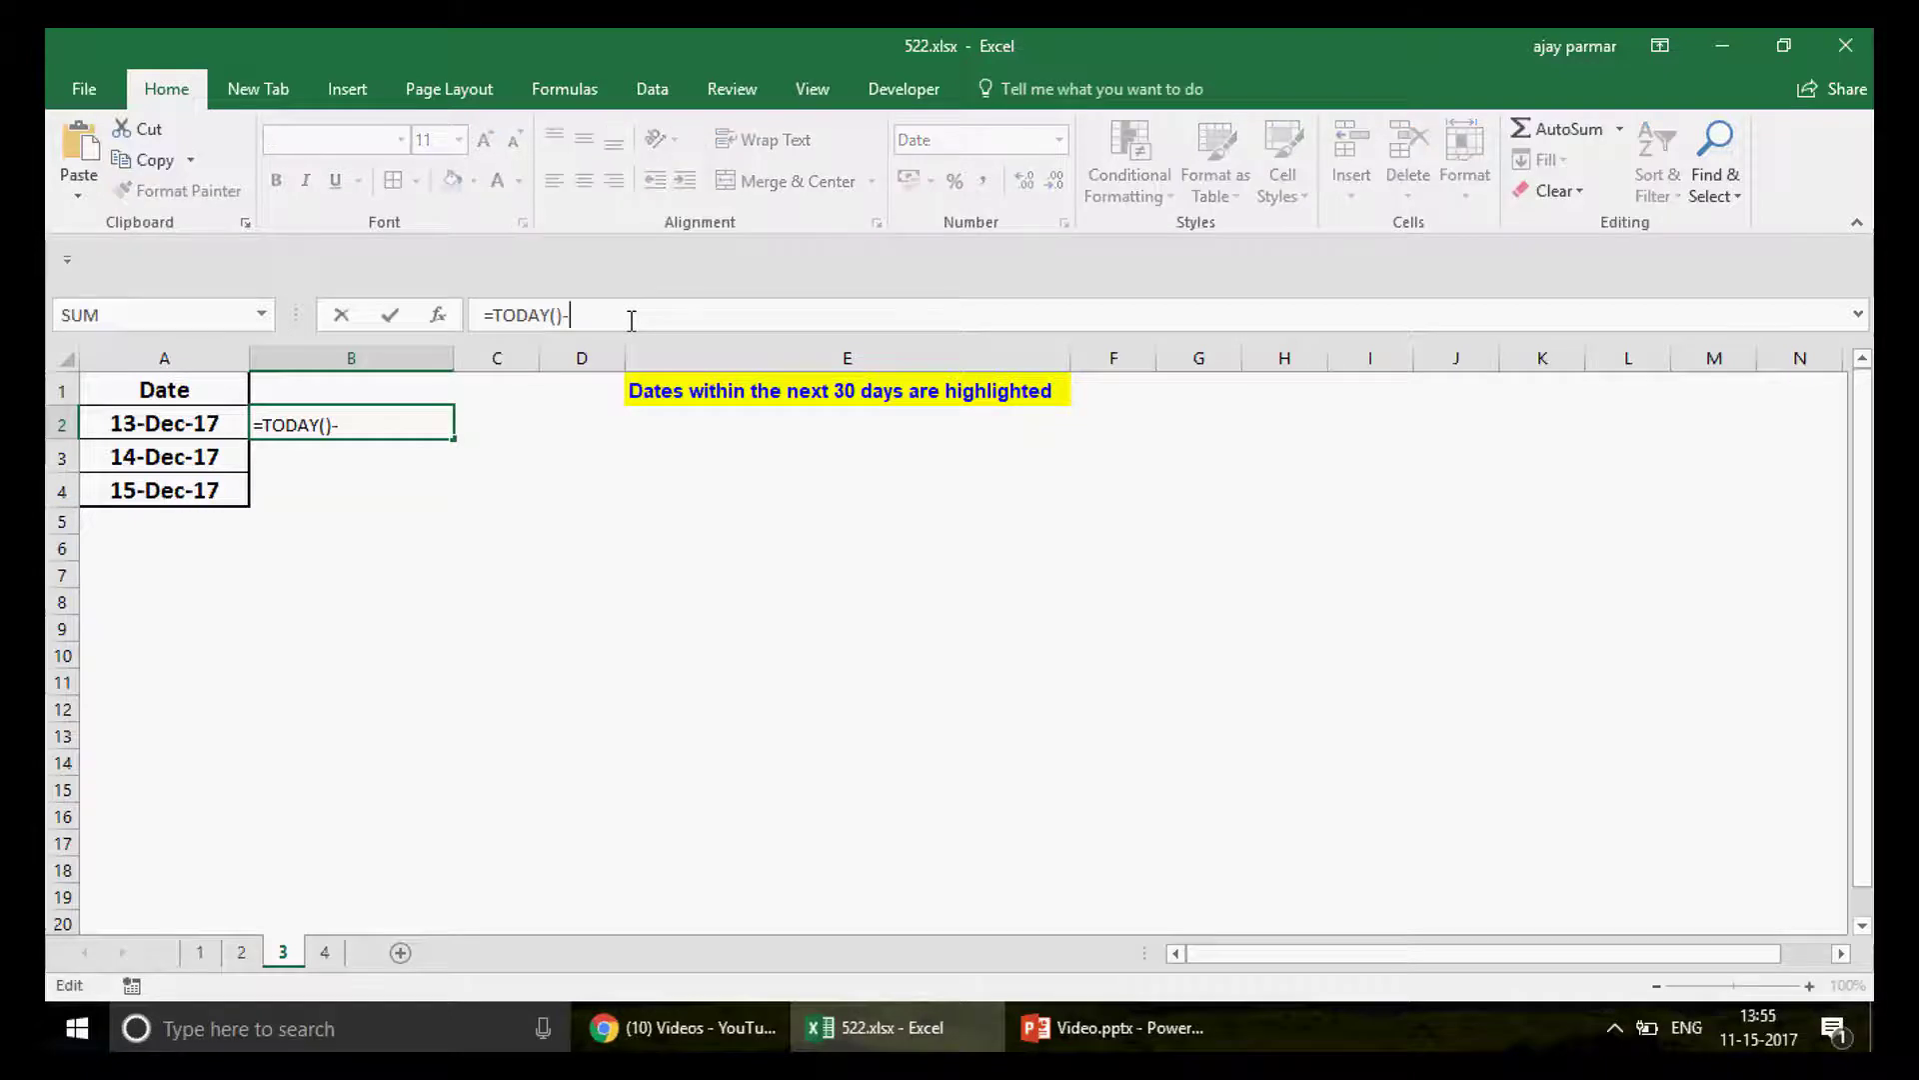
click(185, 428)
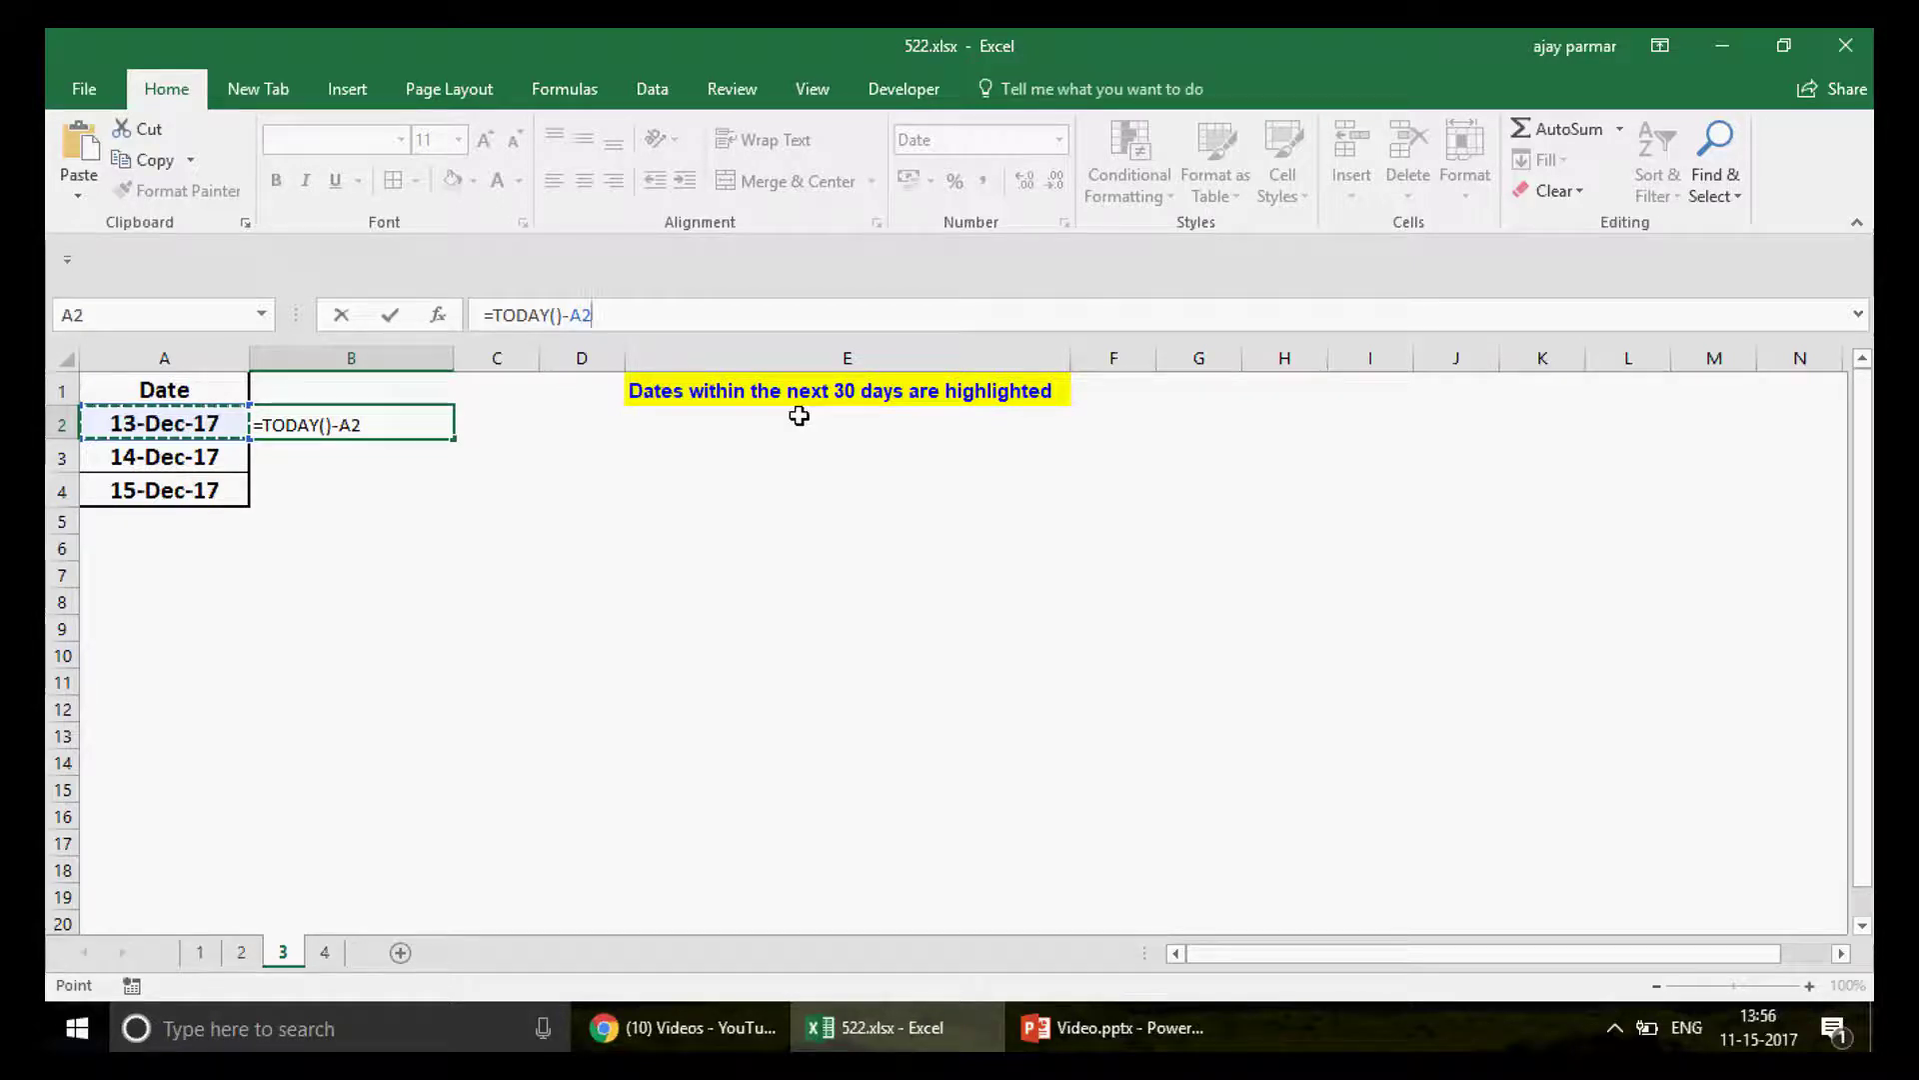
key(Escape)
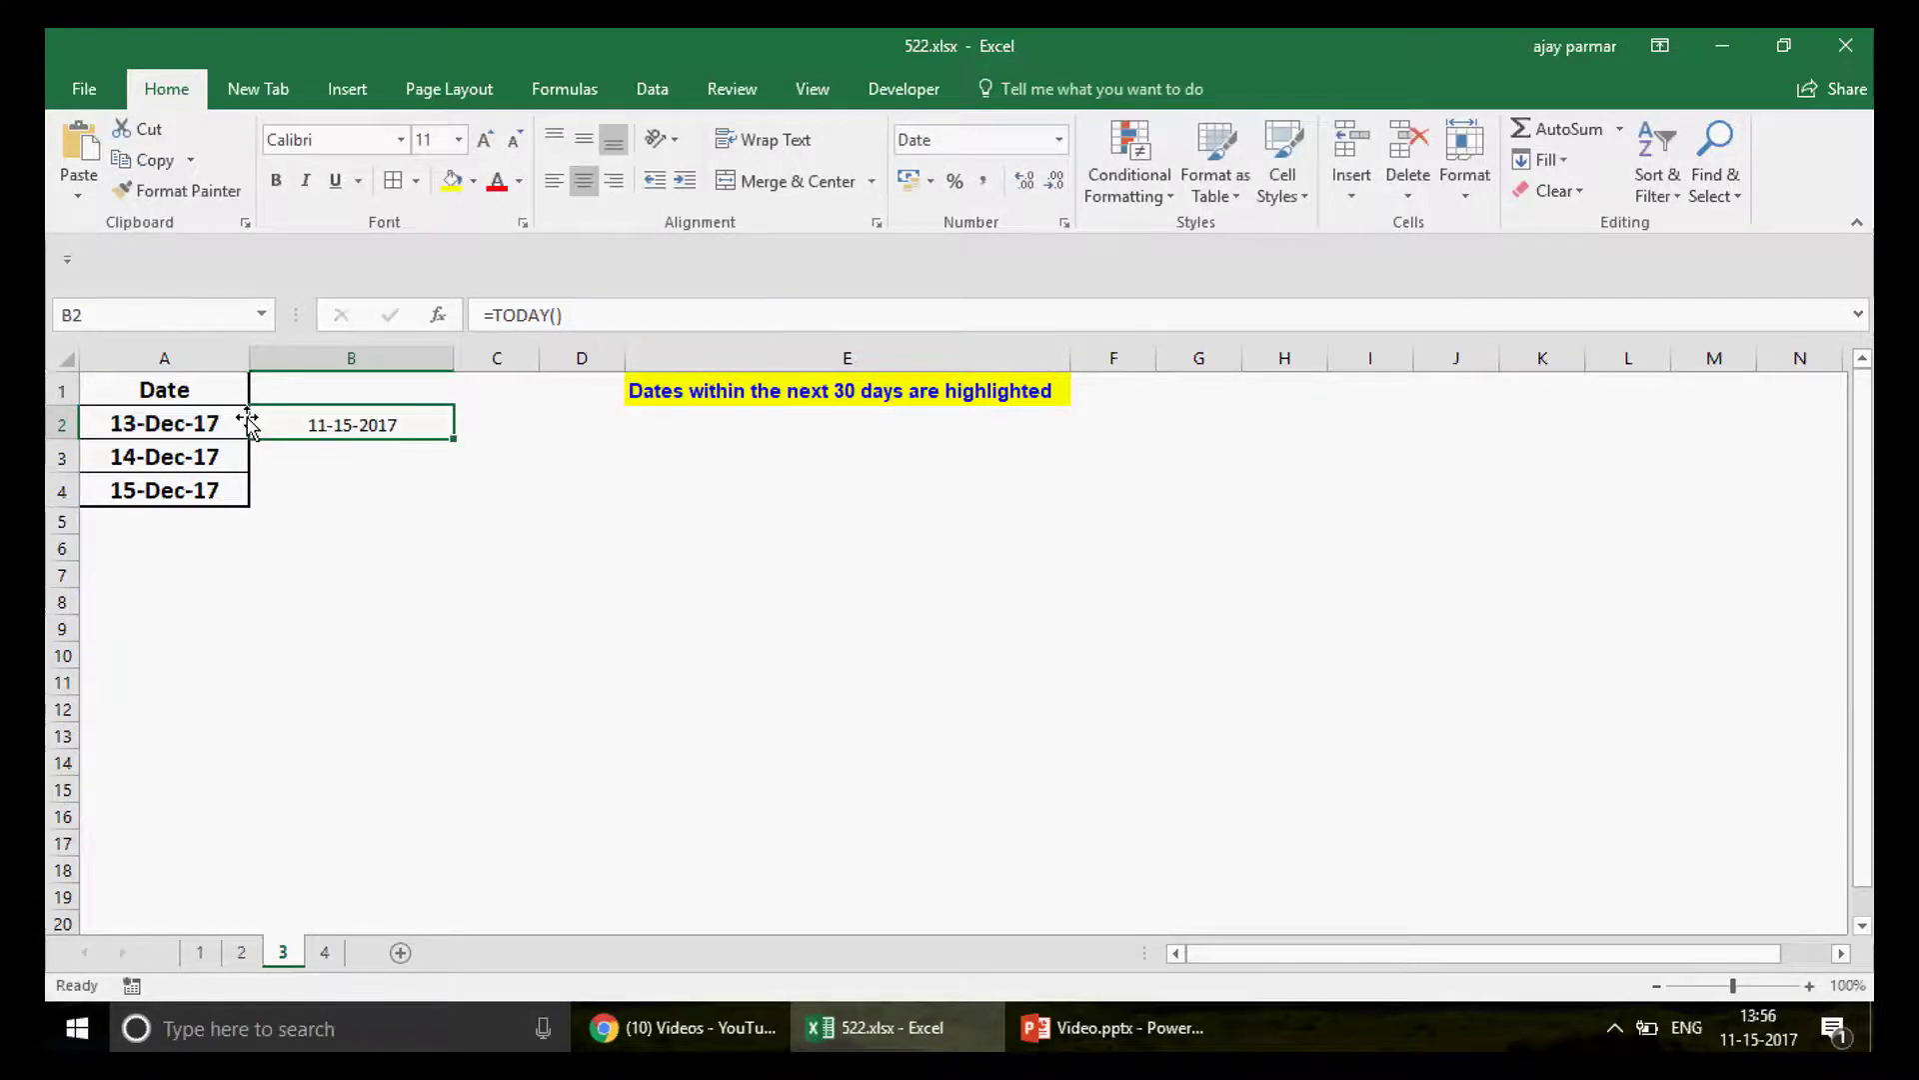
Step: Change the formula in B2 to =A2-TODAY() and fill it down to B4
click(169, 420)
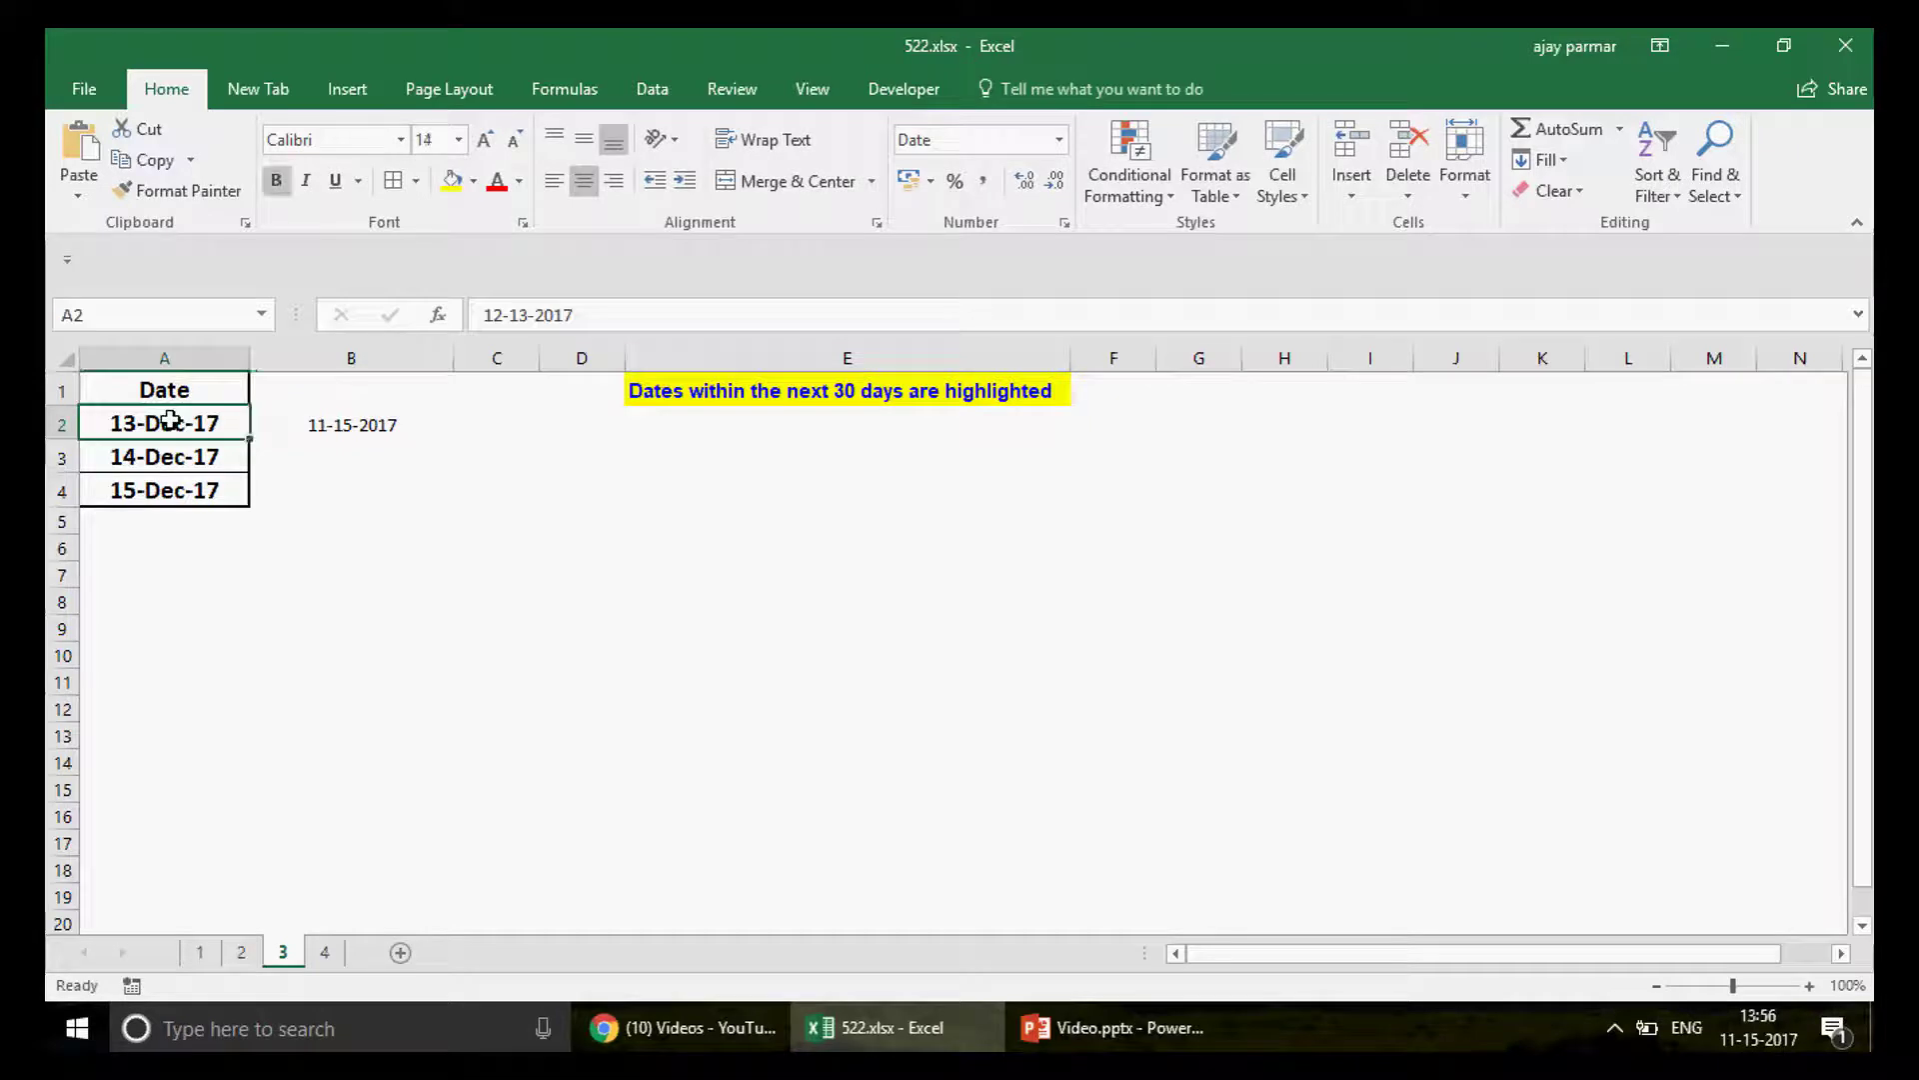
key(Right)
key(Right)
key(Left)
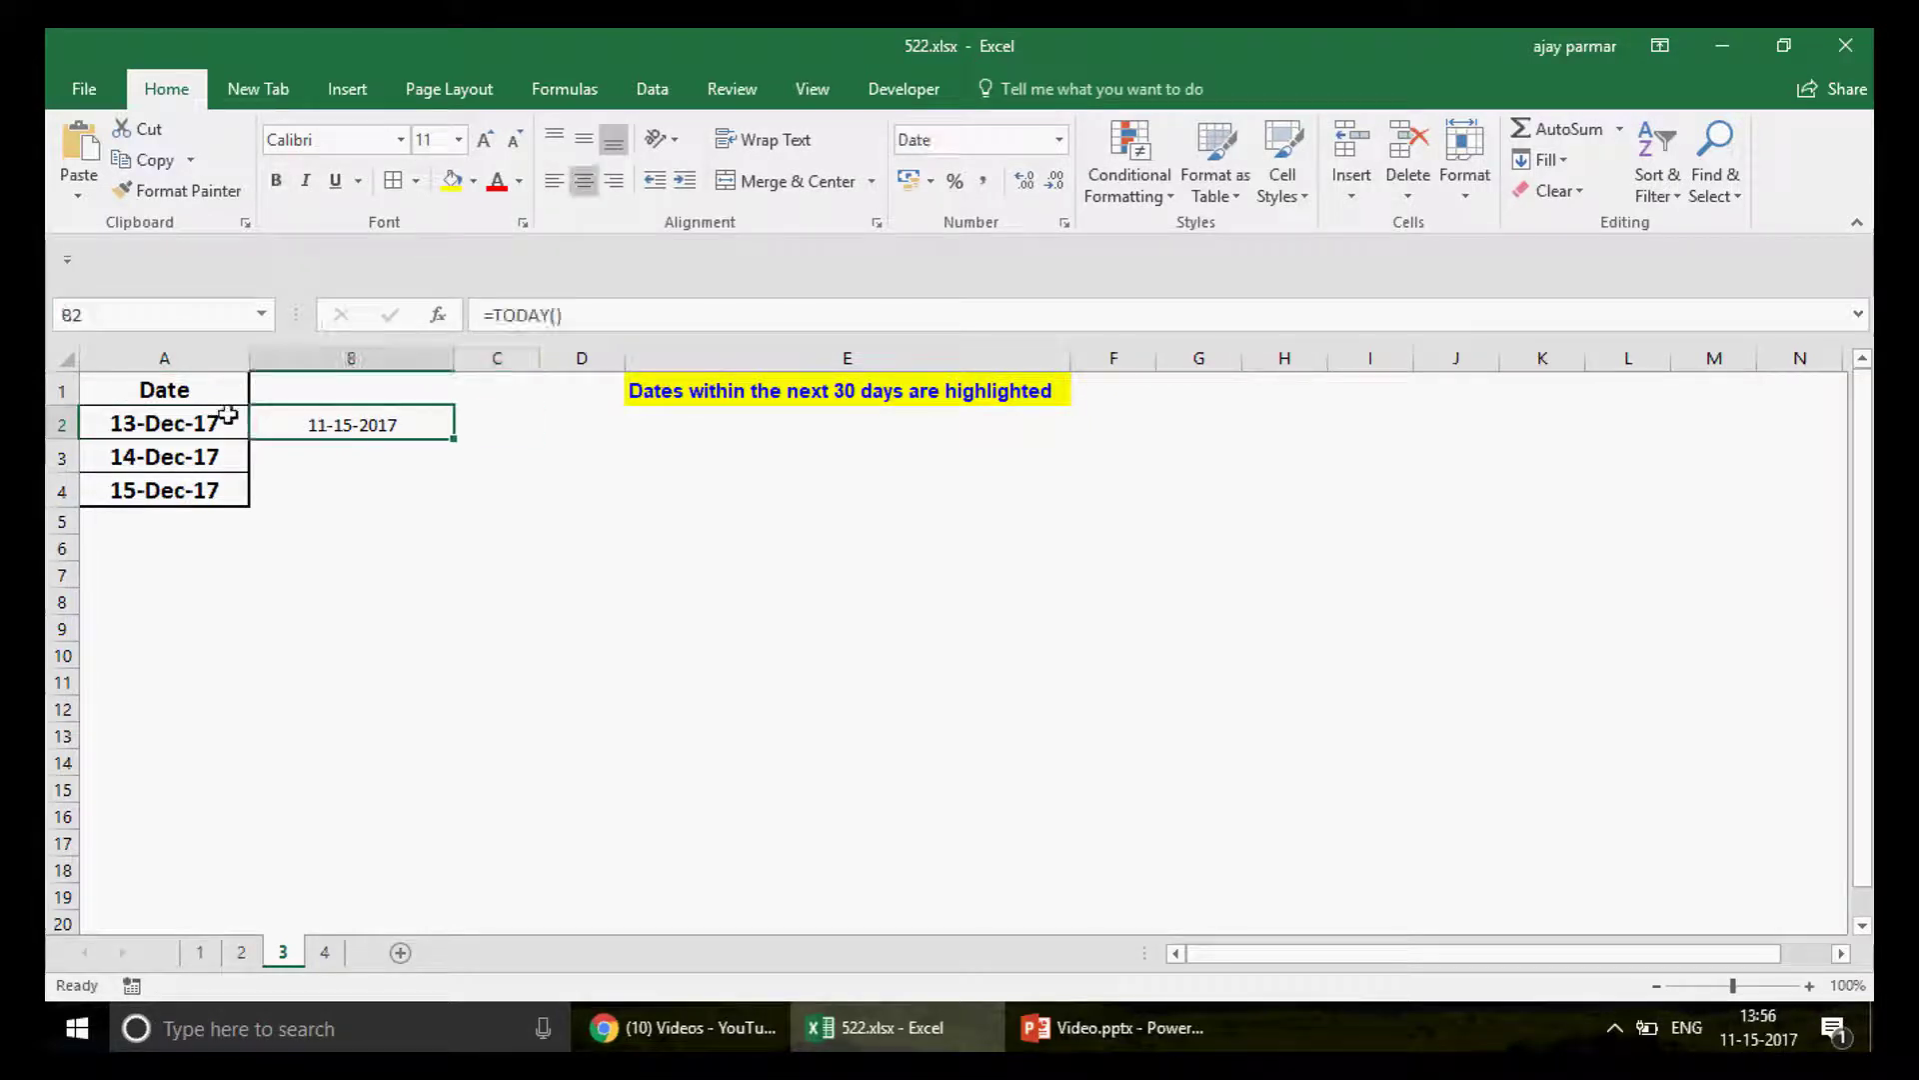
click(501, 314)
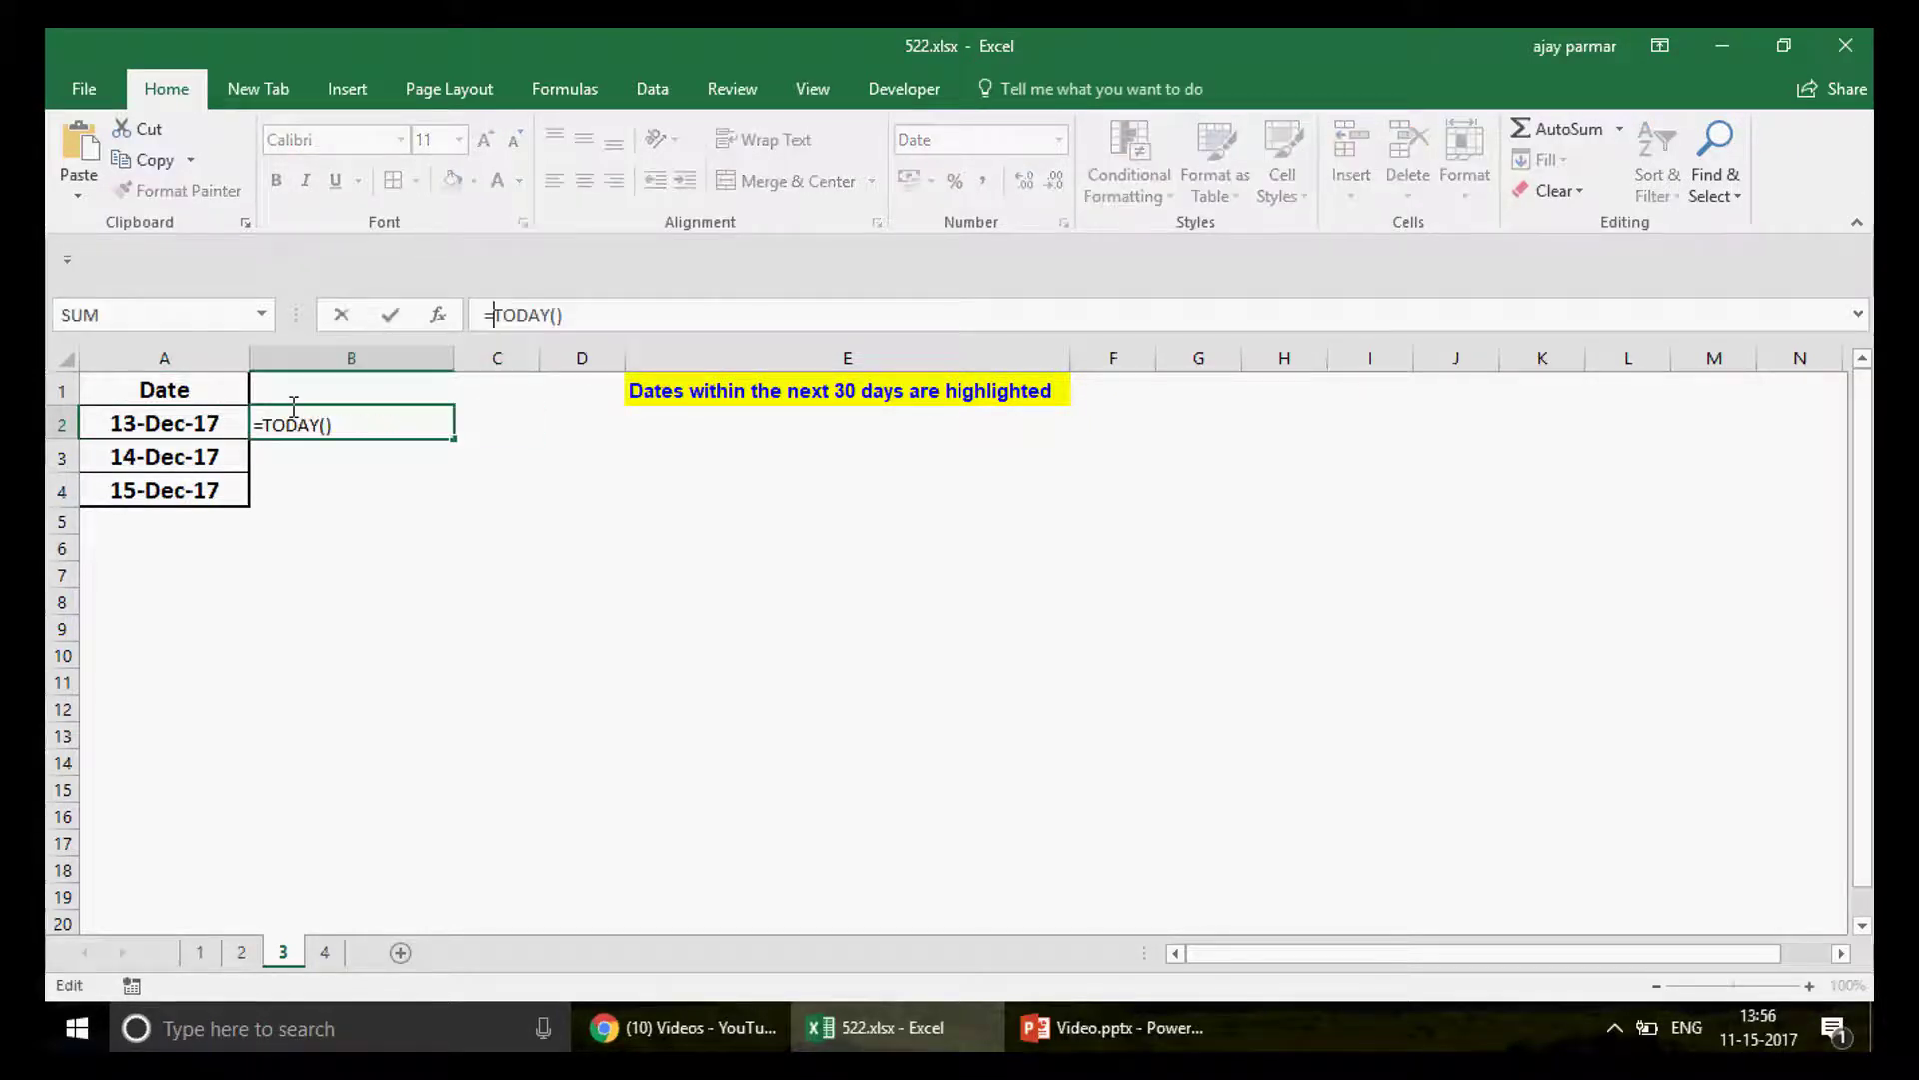
click(167, 427)
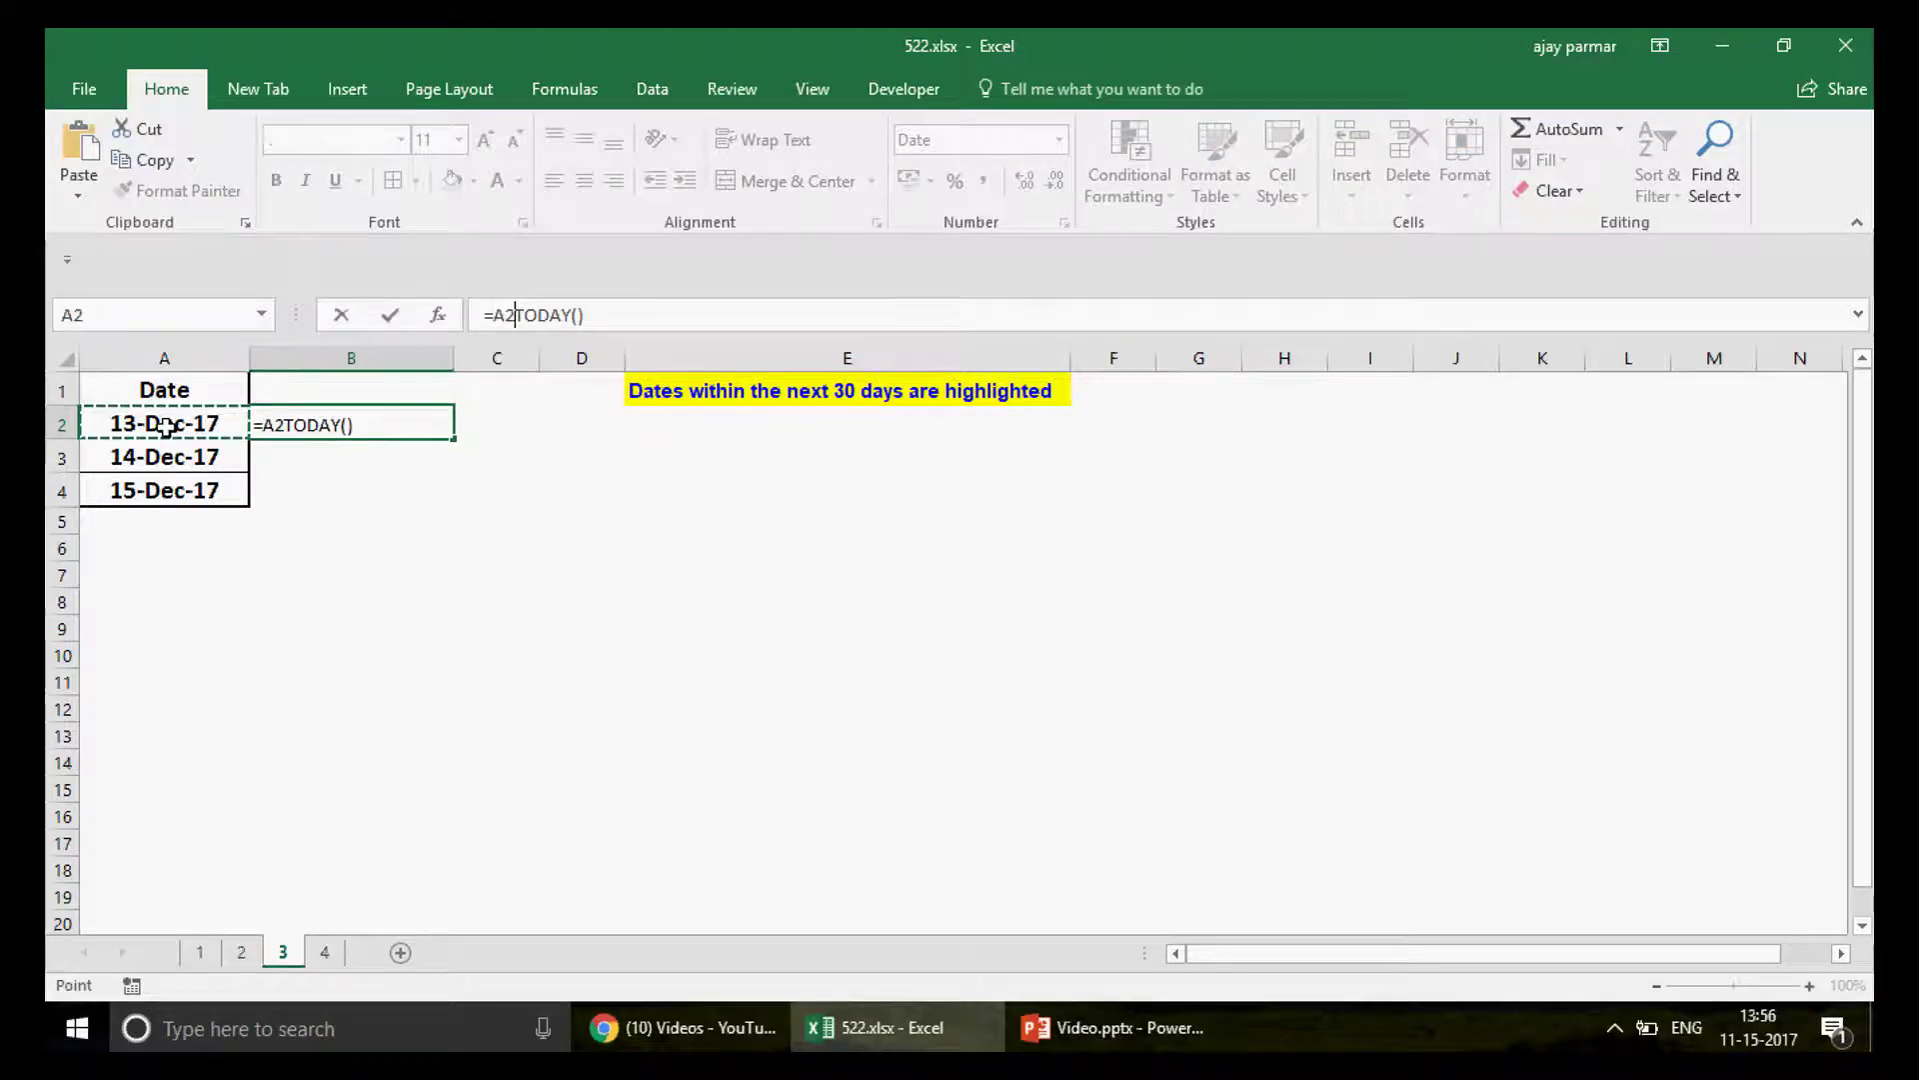
text(-)
key(Return)
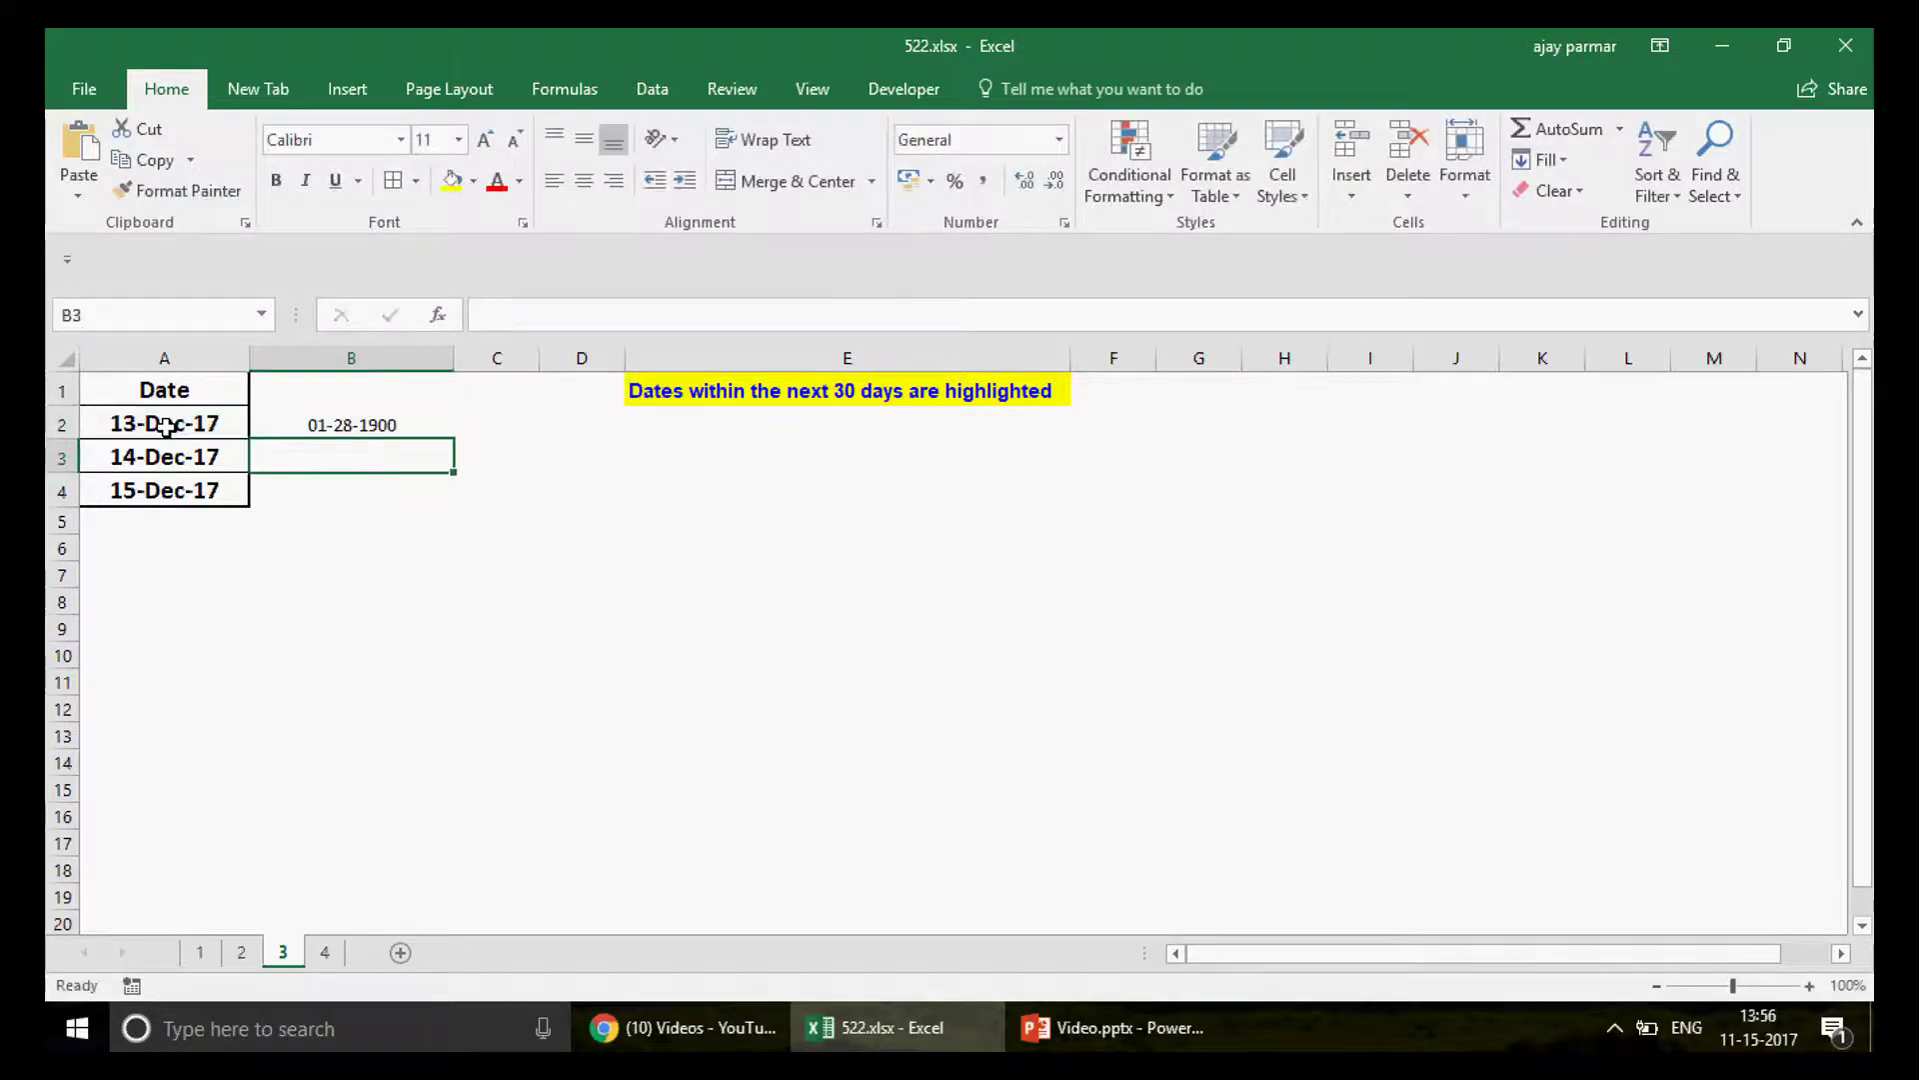
key(Up)
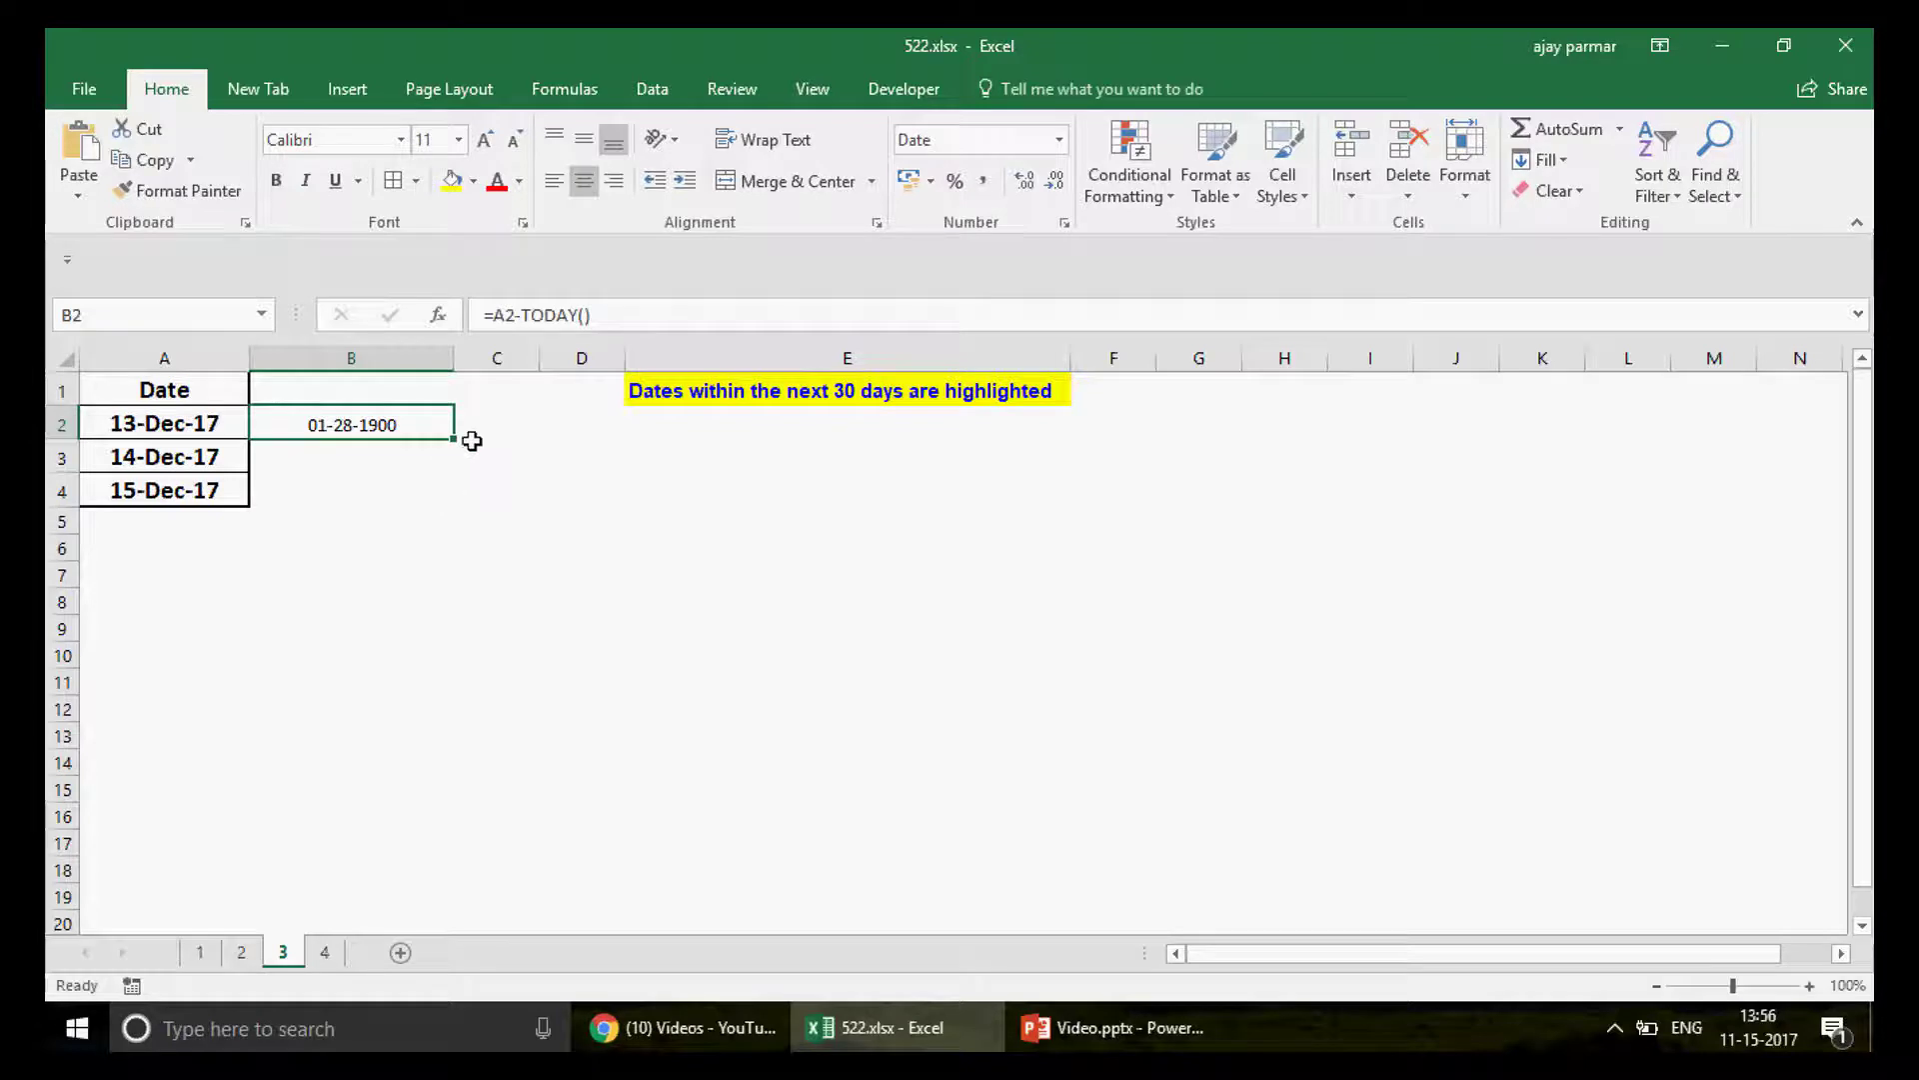
drag(453, 439, 450, 506)
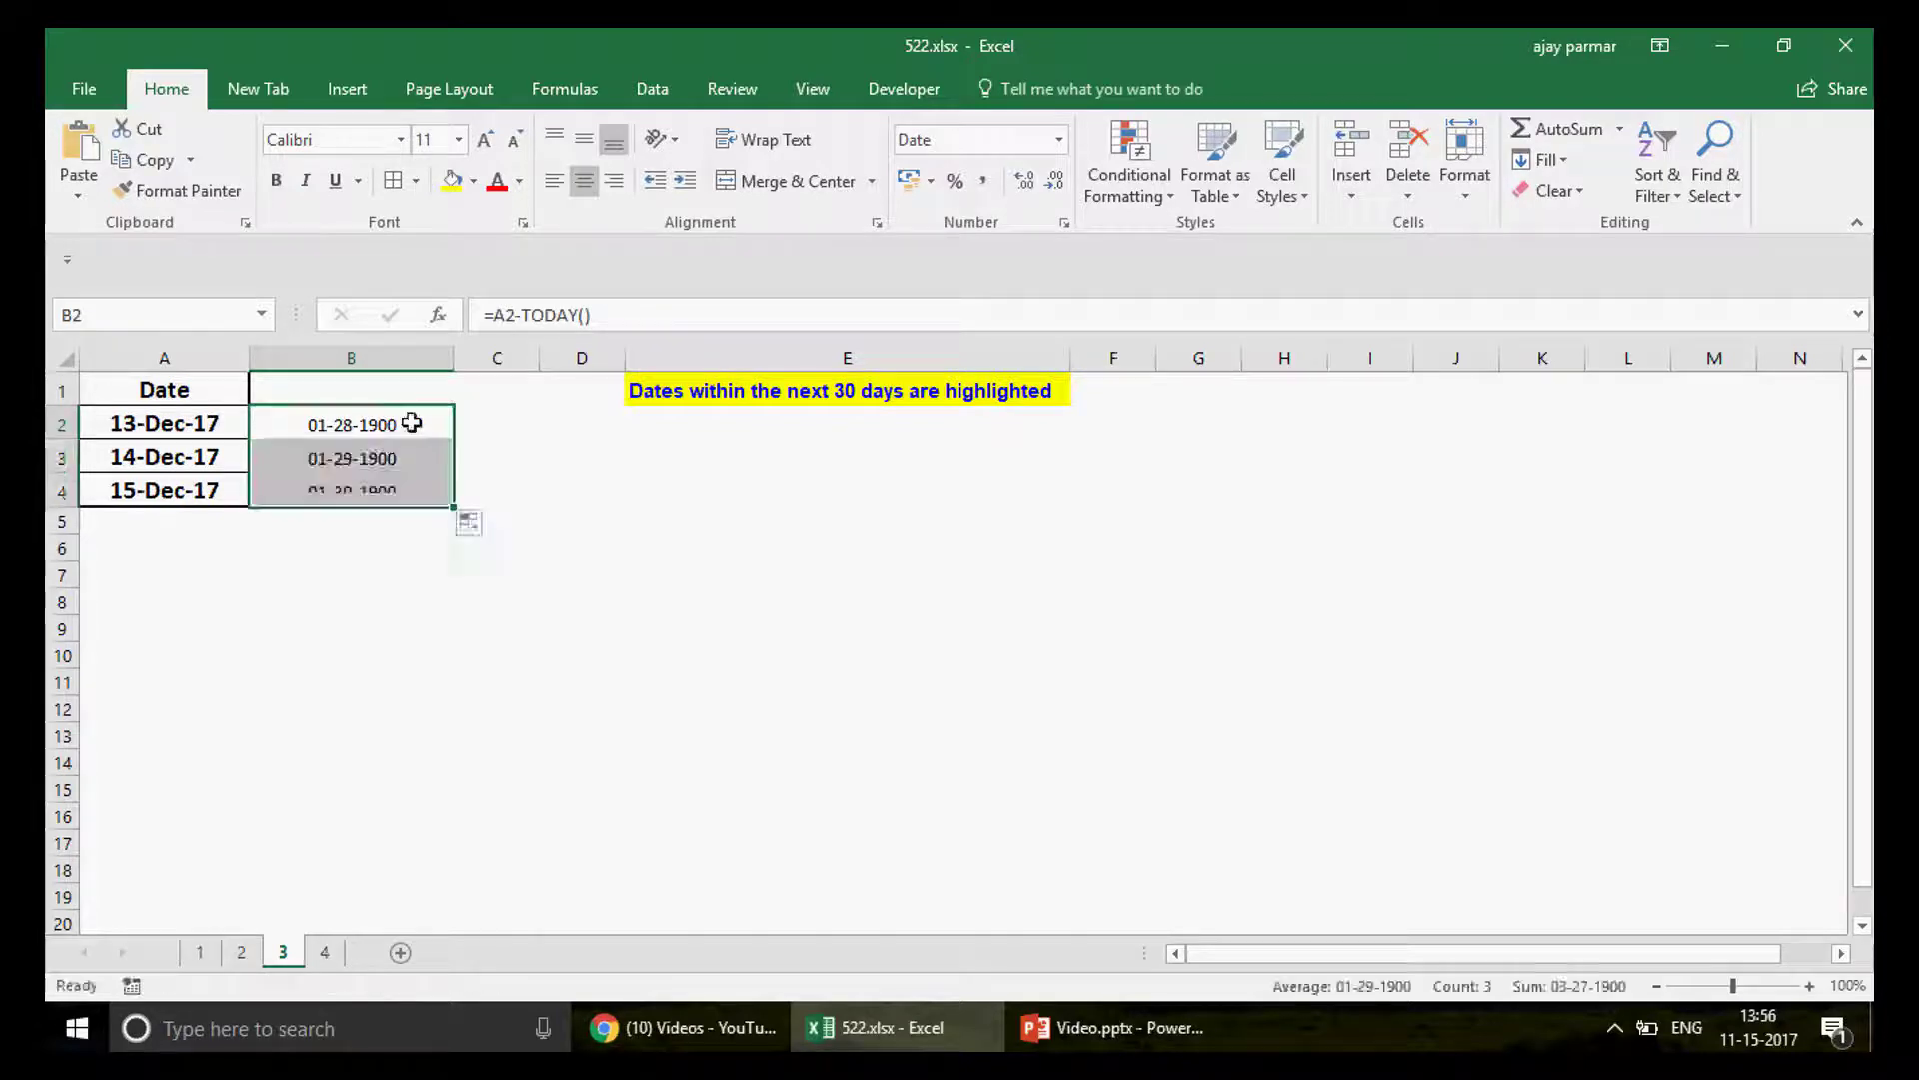
Step: Format B2:B4 as Number with no decimal places
click(412, 422)
key(shift+Down)
key(shift+Down)
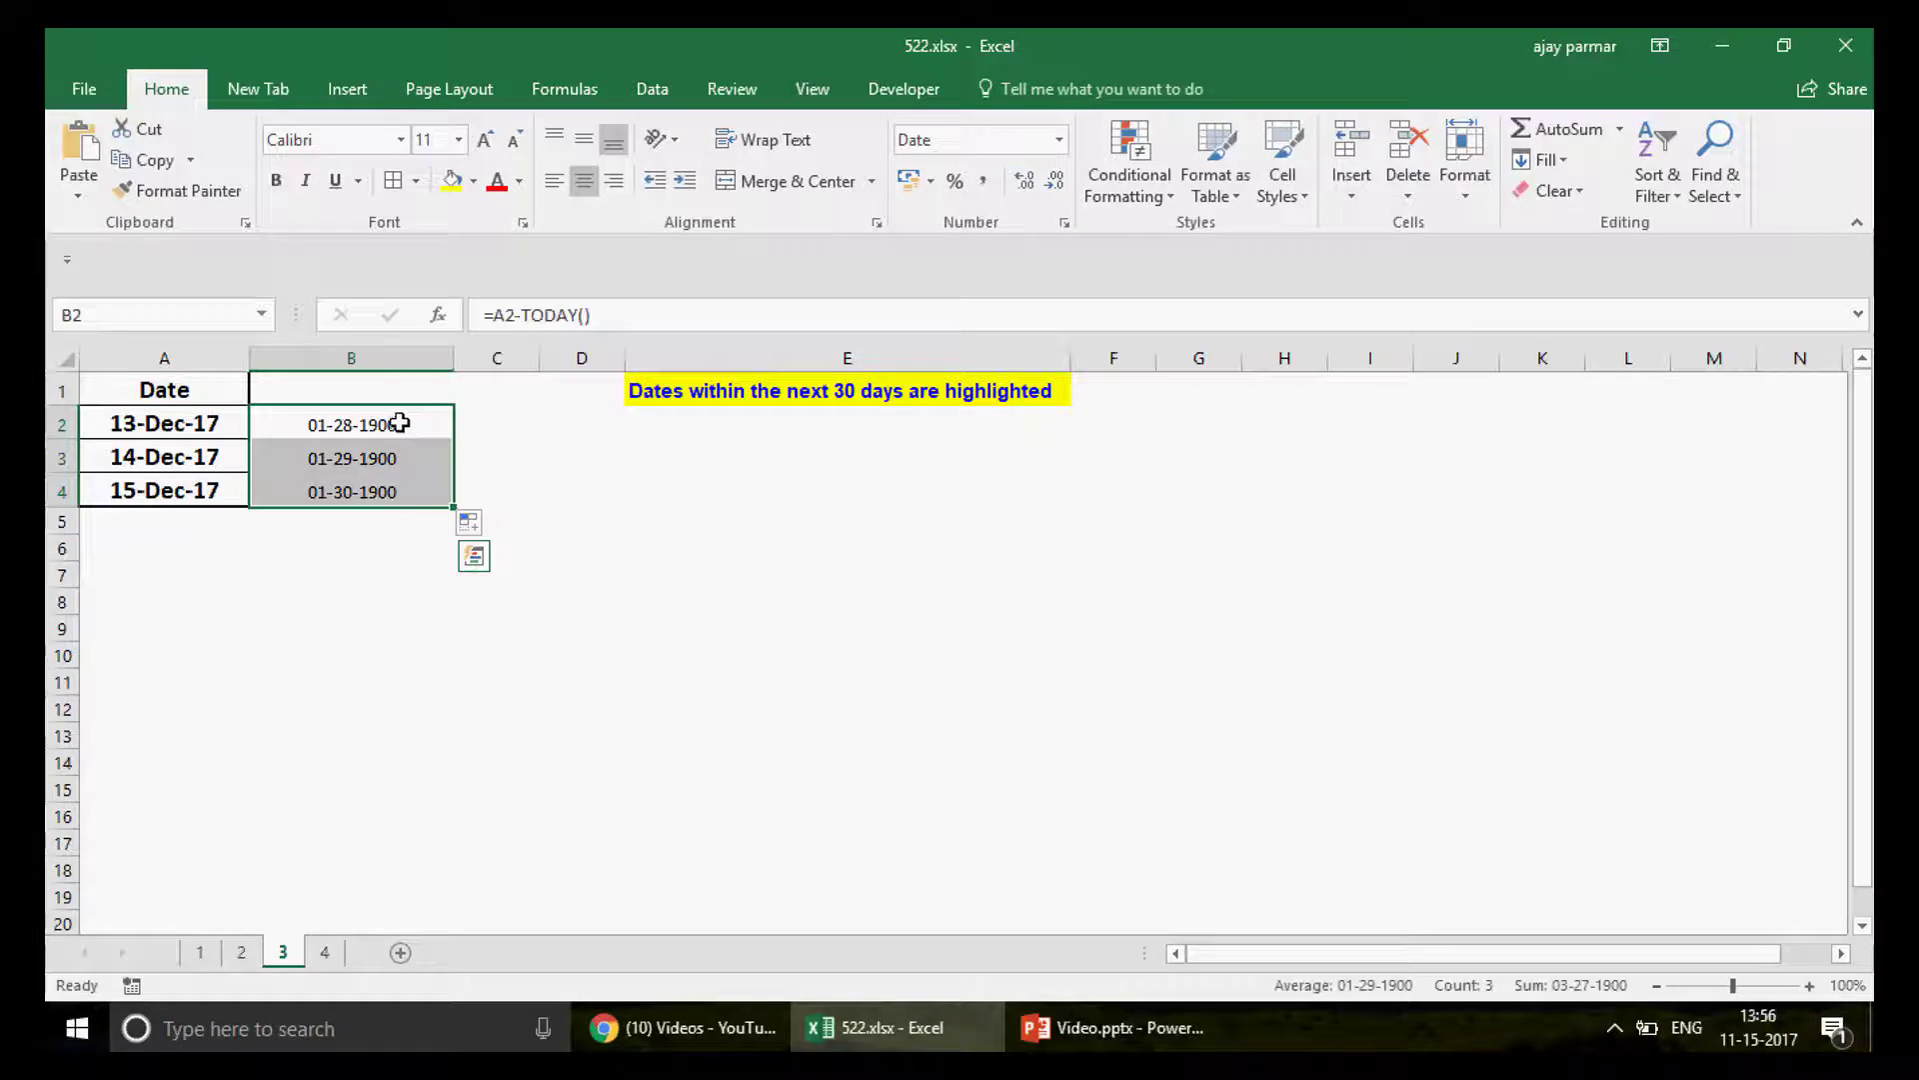
click(1061, 142)
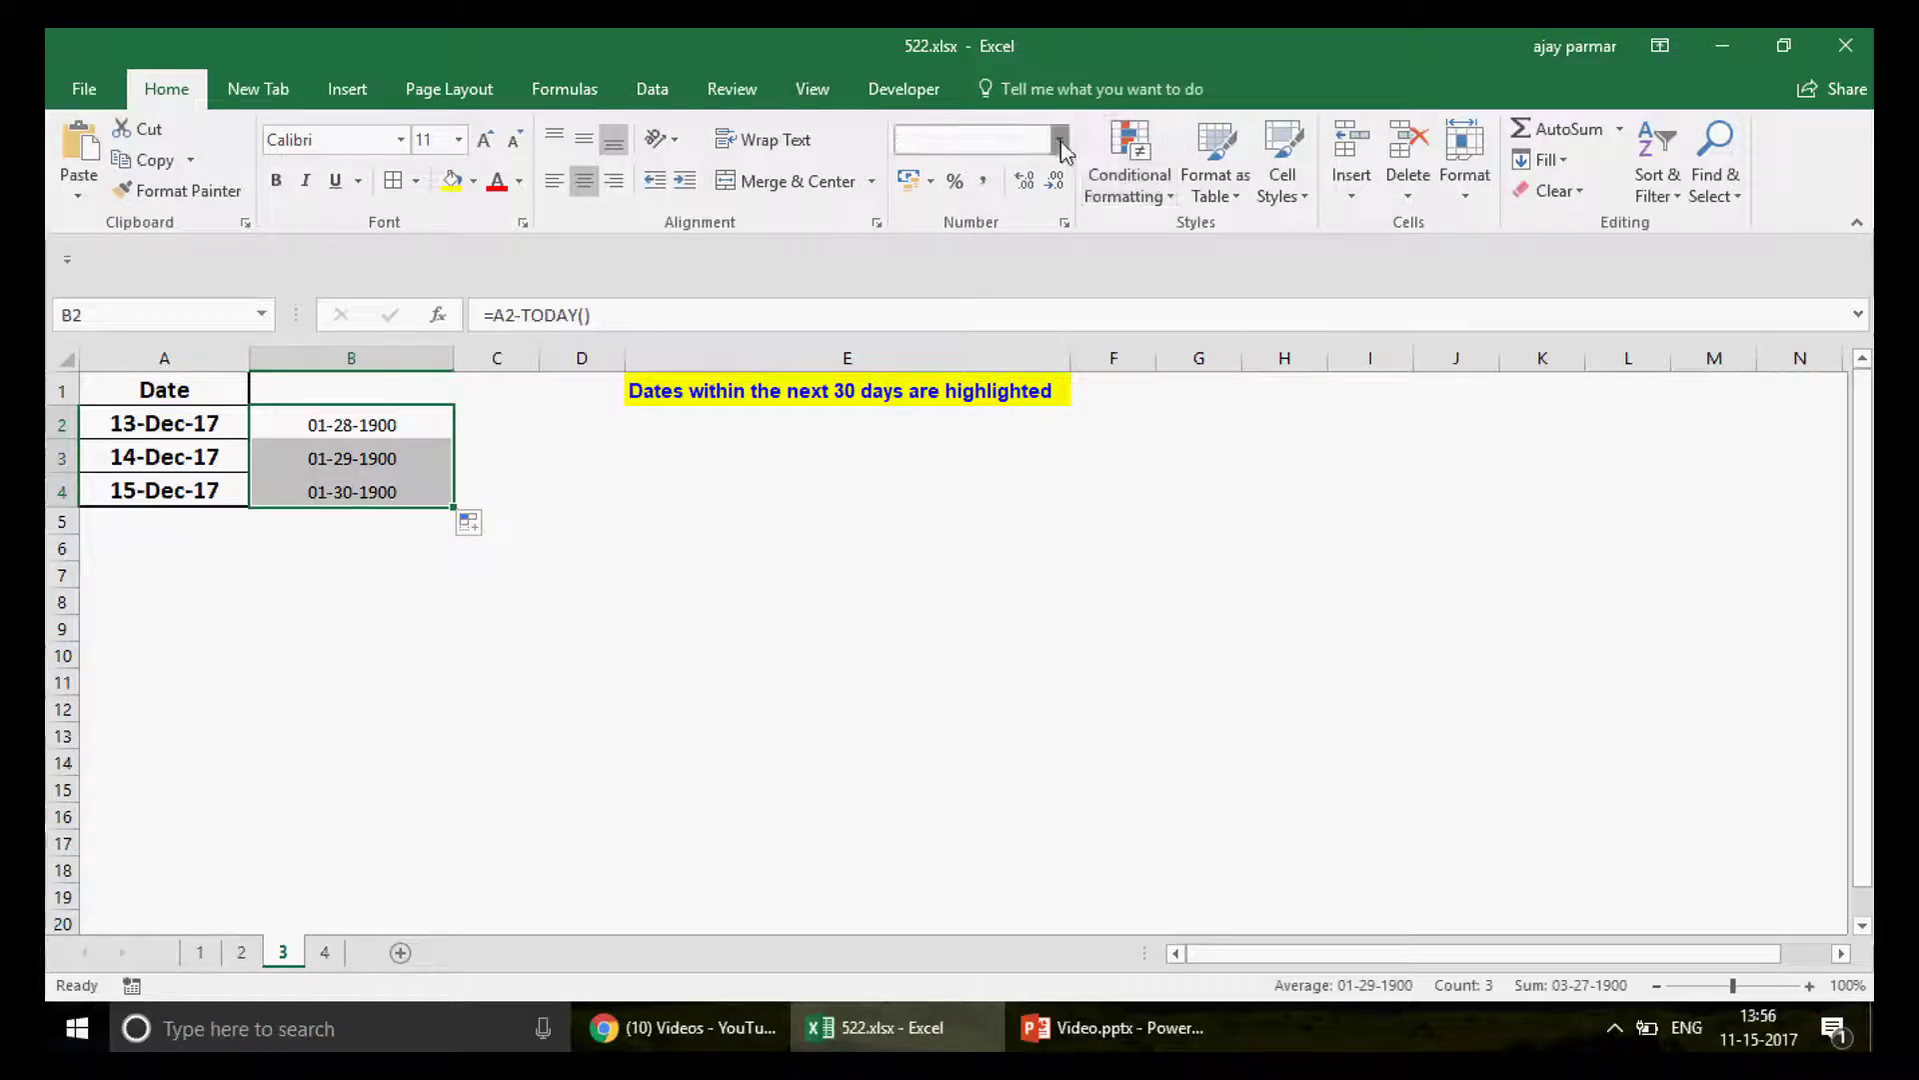
click(990, 258)
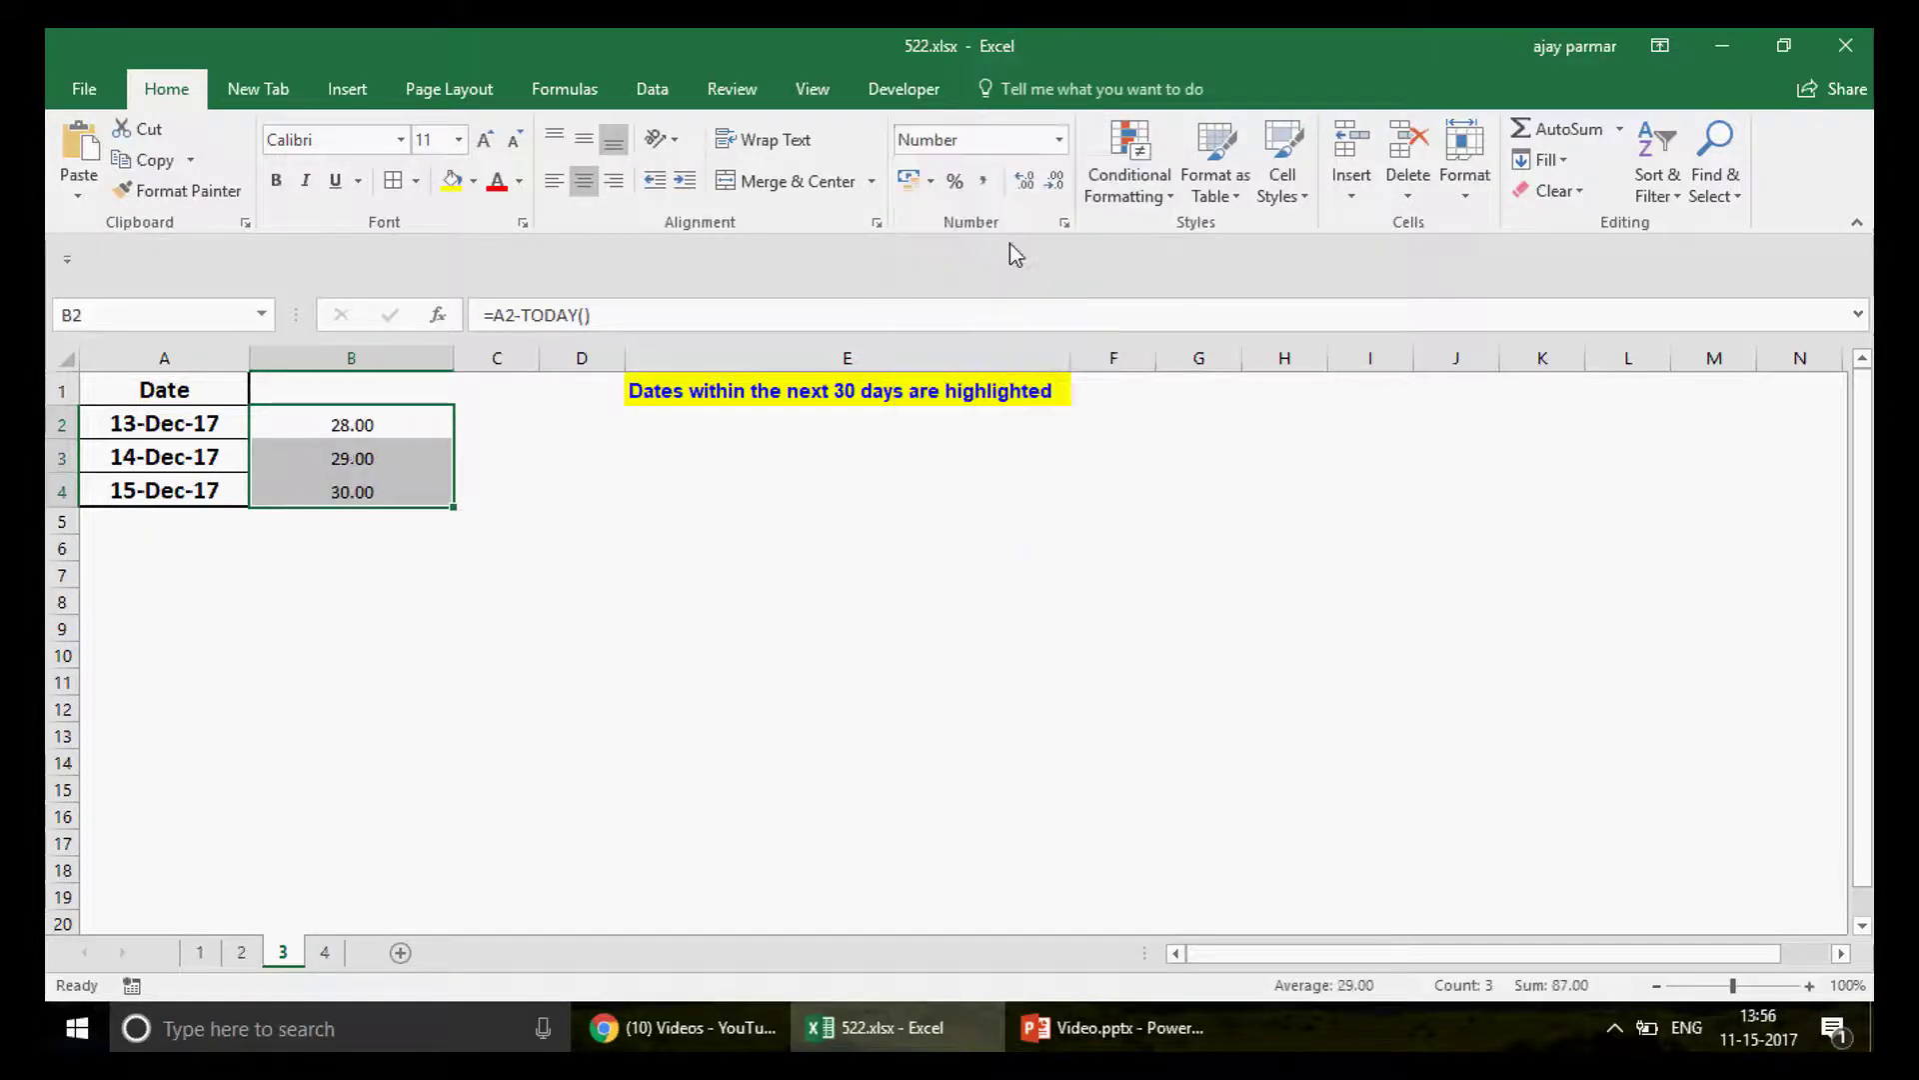
click(1024, 185)
click(1055, 183)
click(1055, 183)
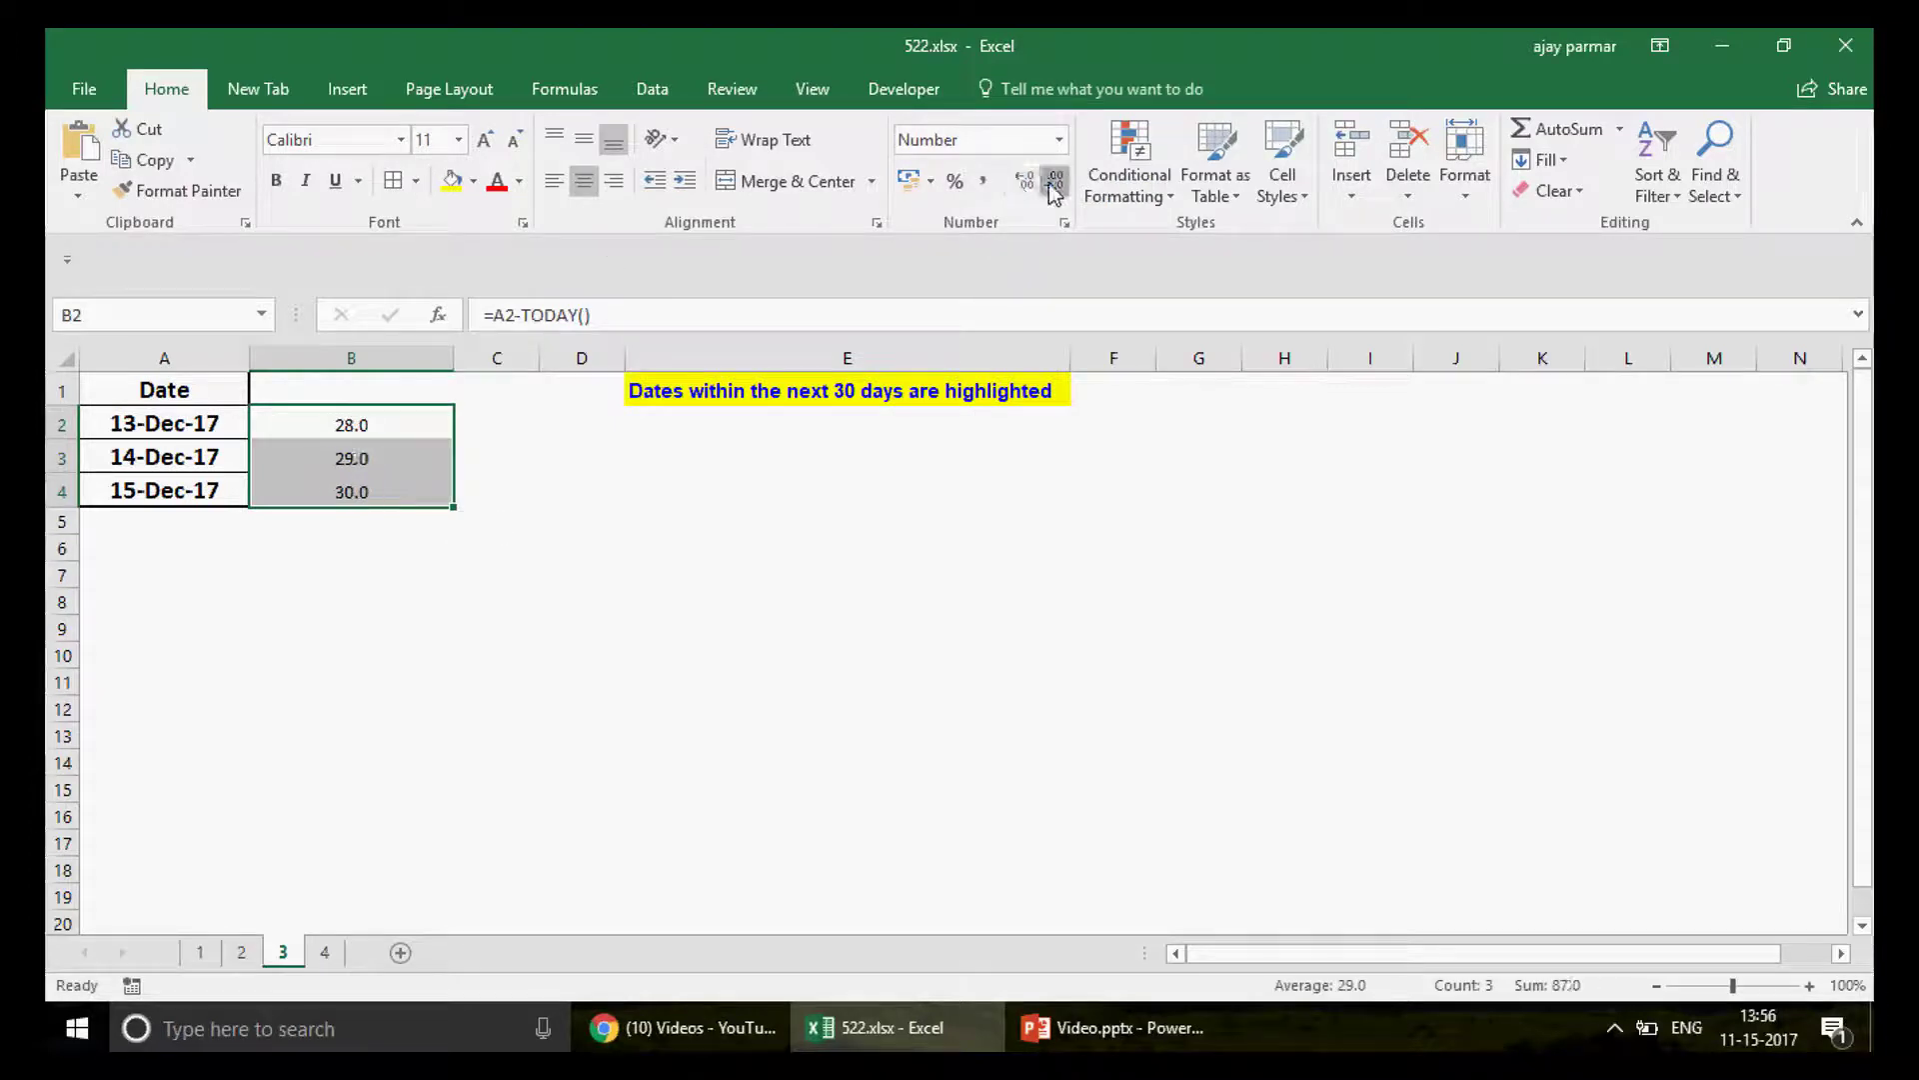
click(1054, 183)
Step: Compare the dates in column A with the day differences in column B, and change the date in A4 to 31-Dec-17
click(358, 428)
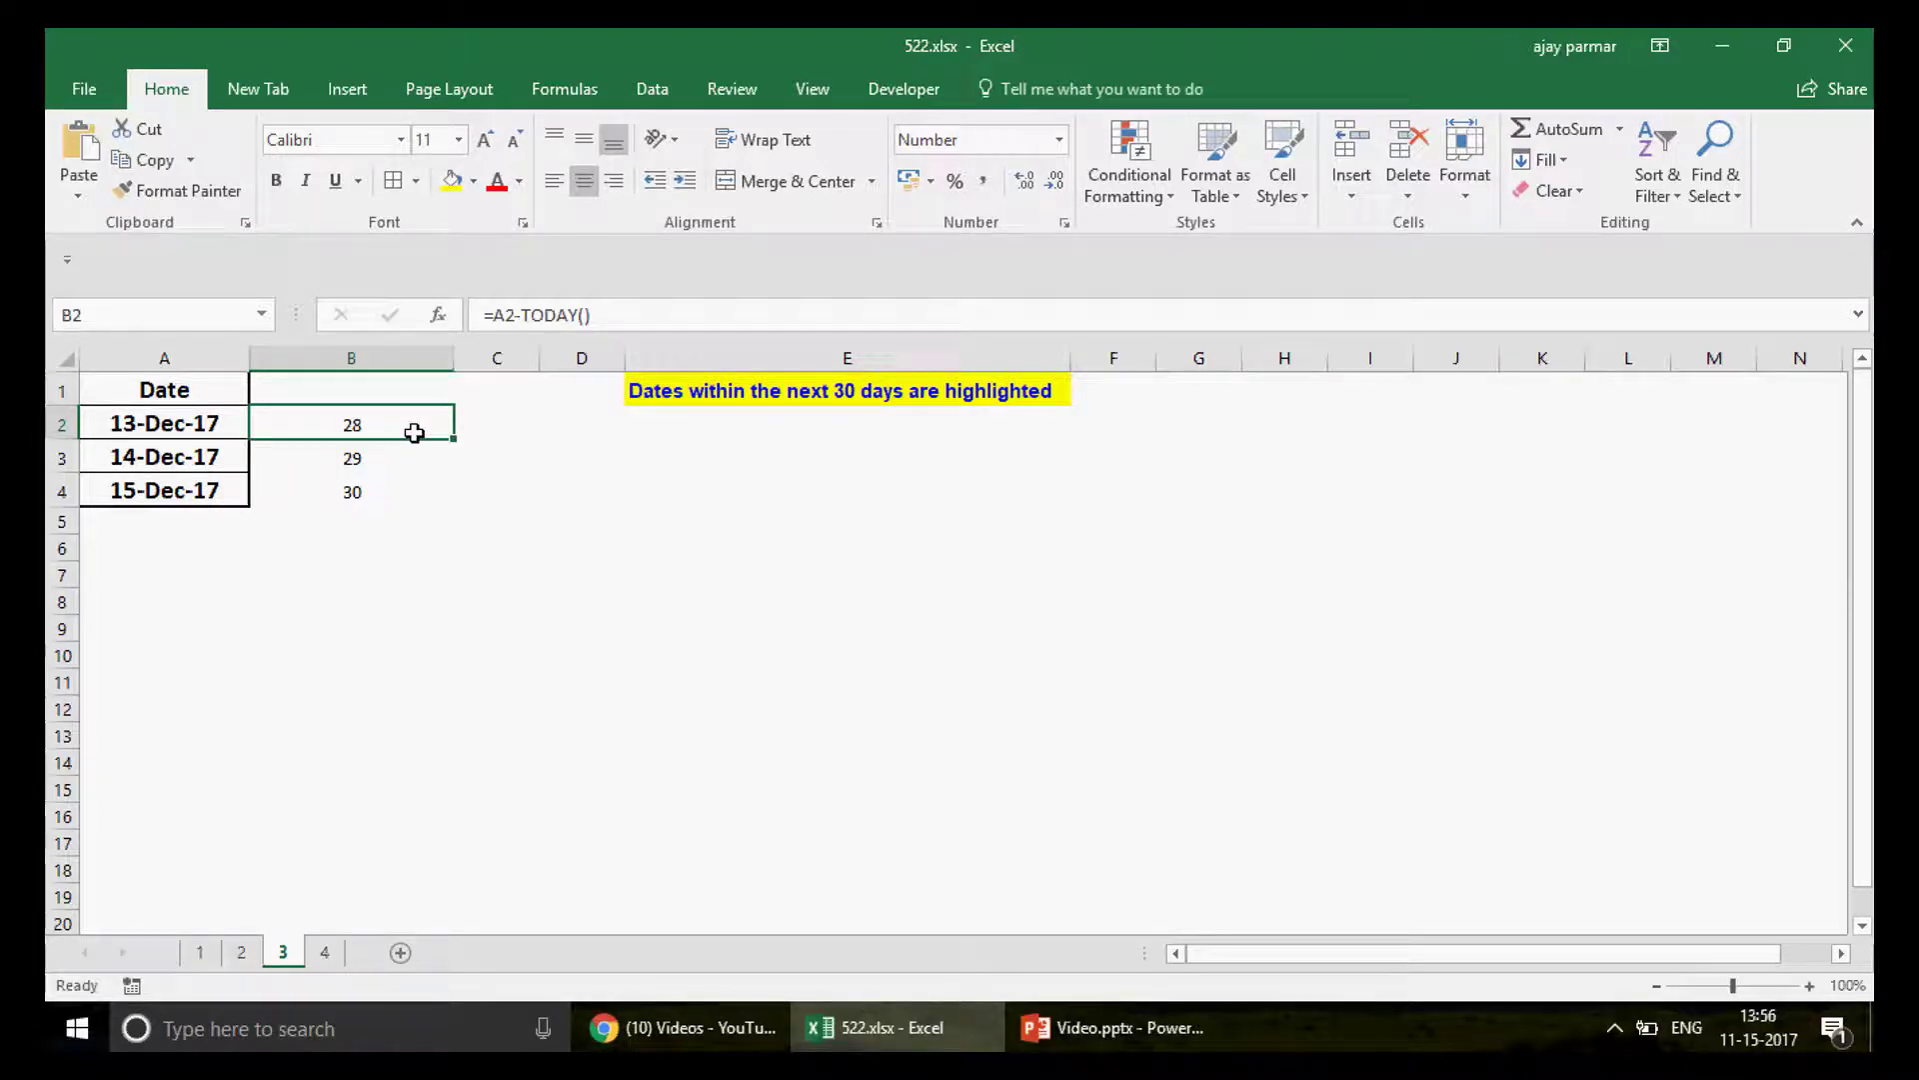
click(188, 427)
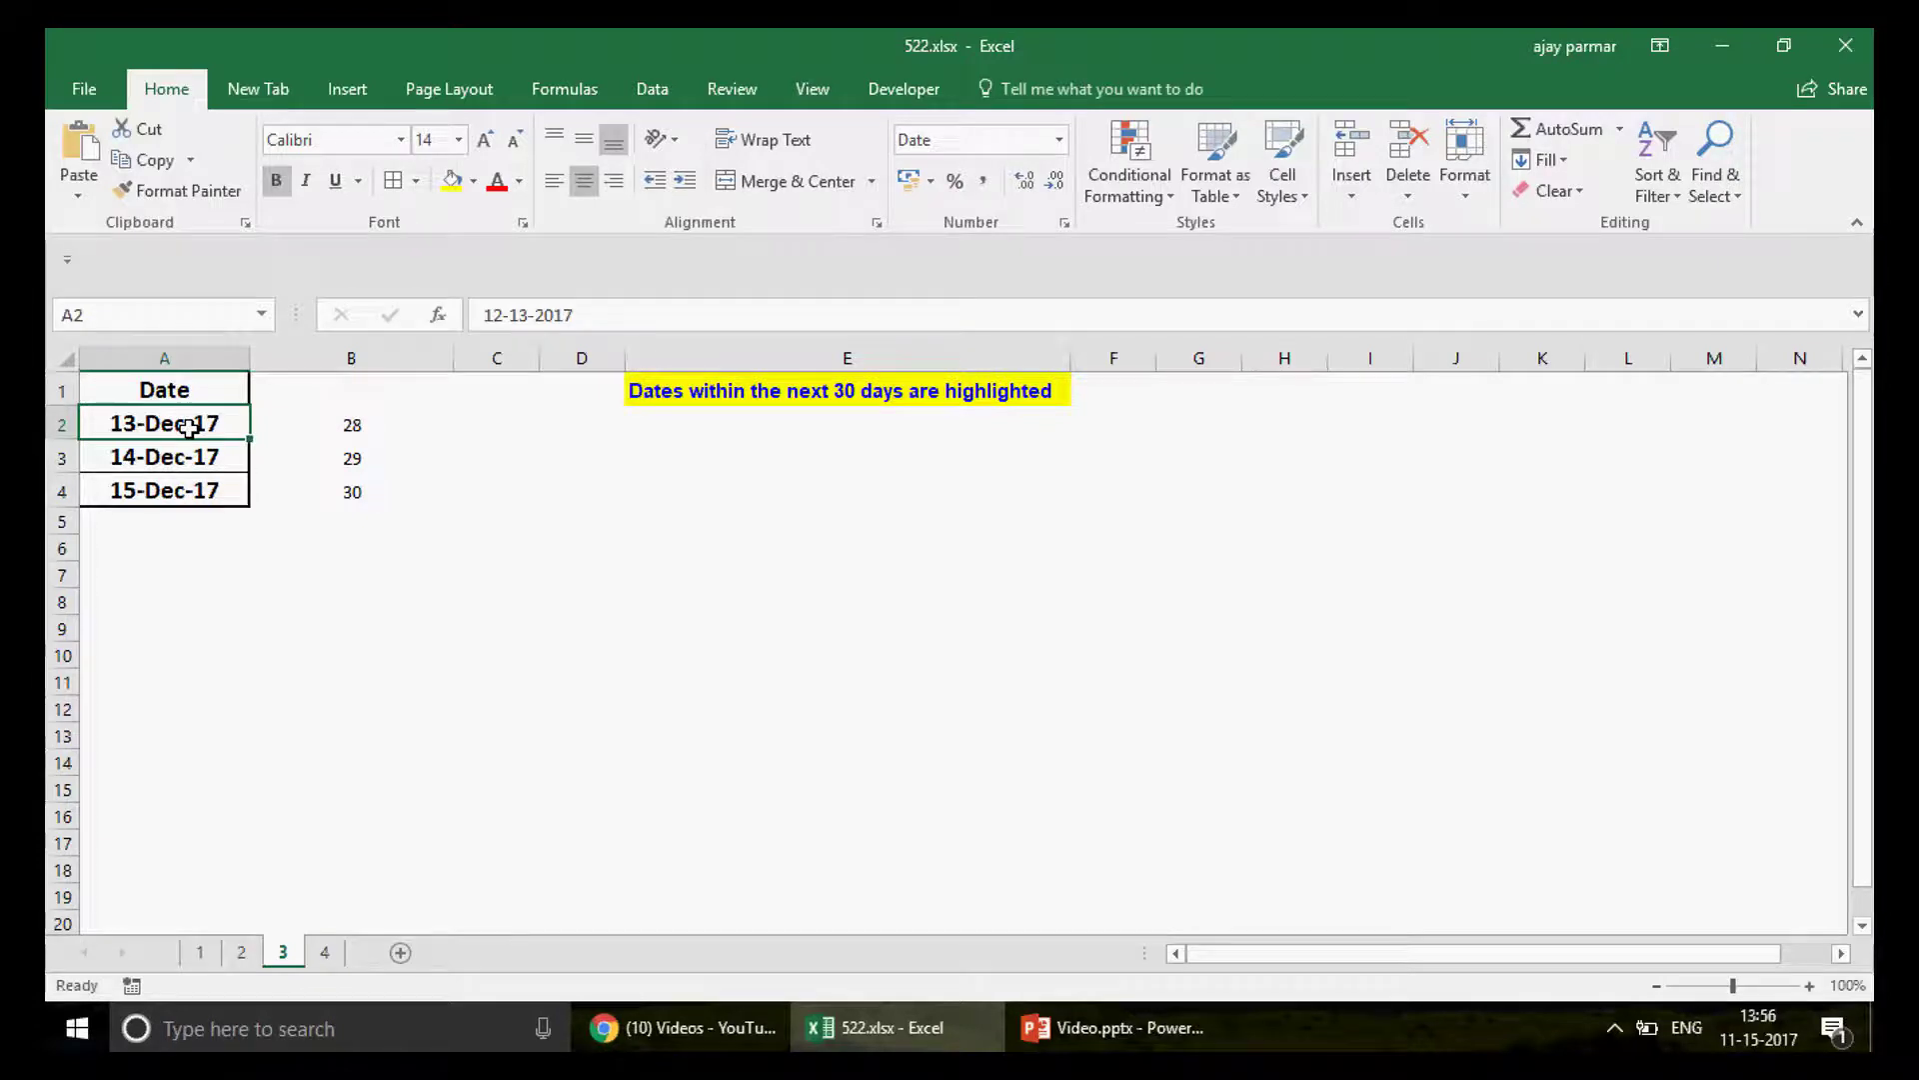
click(332, 430)
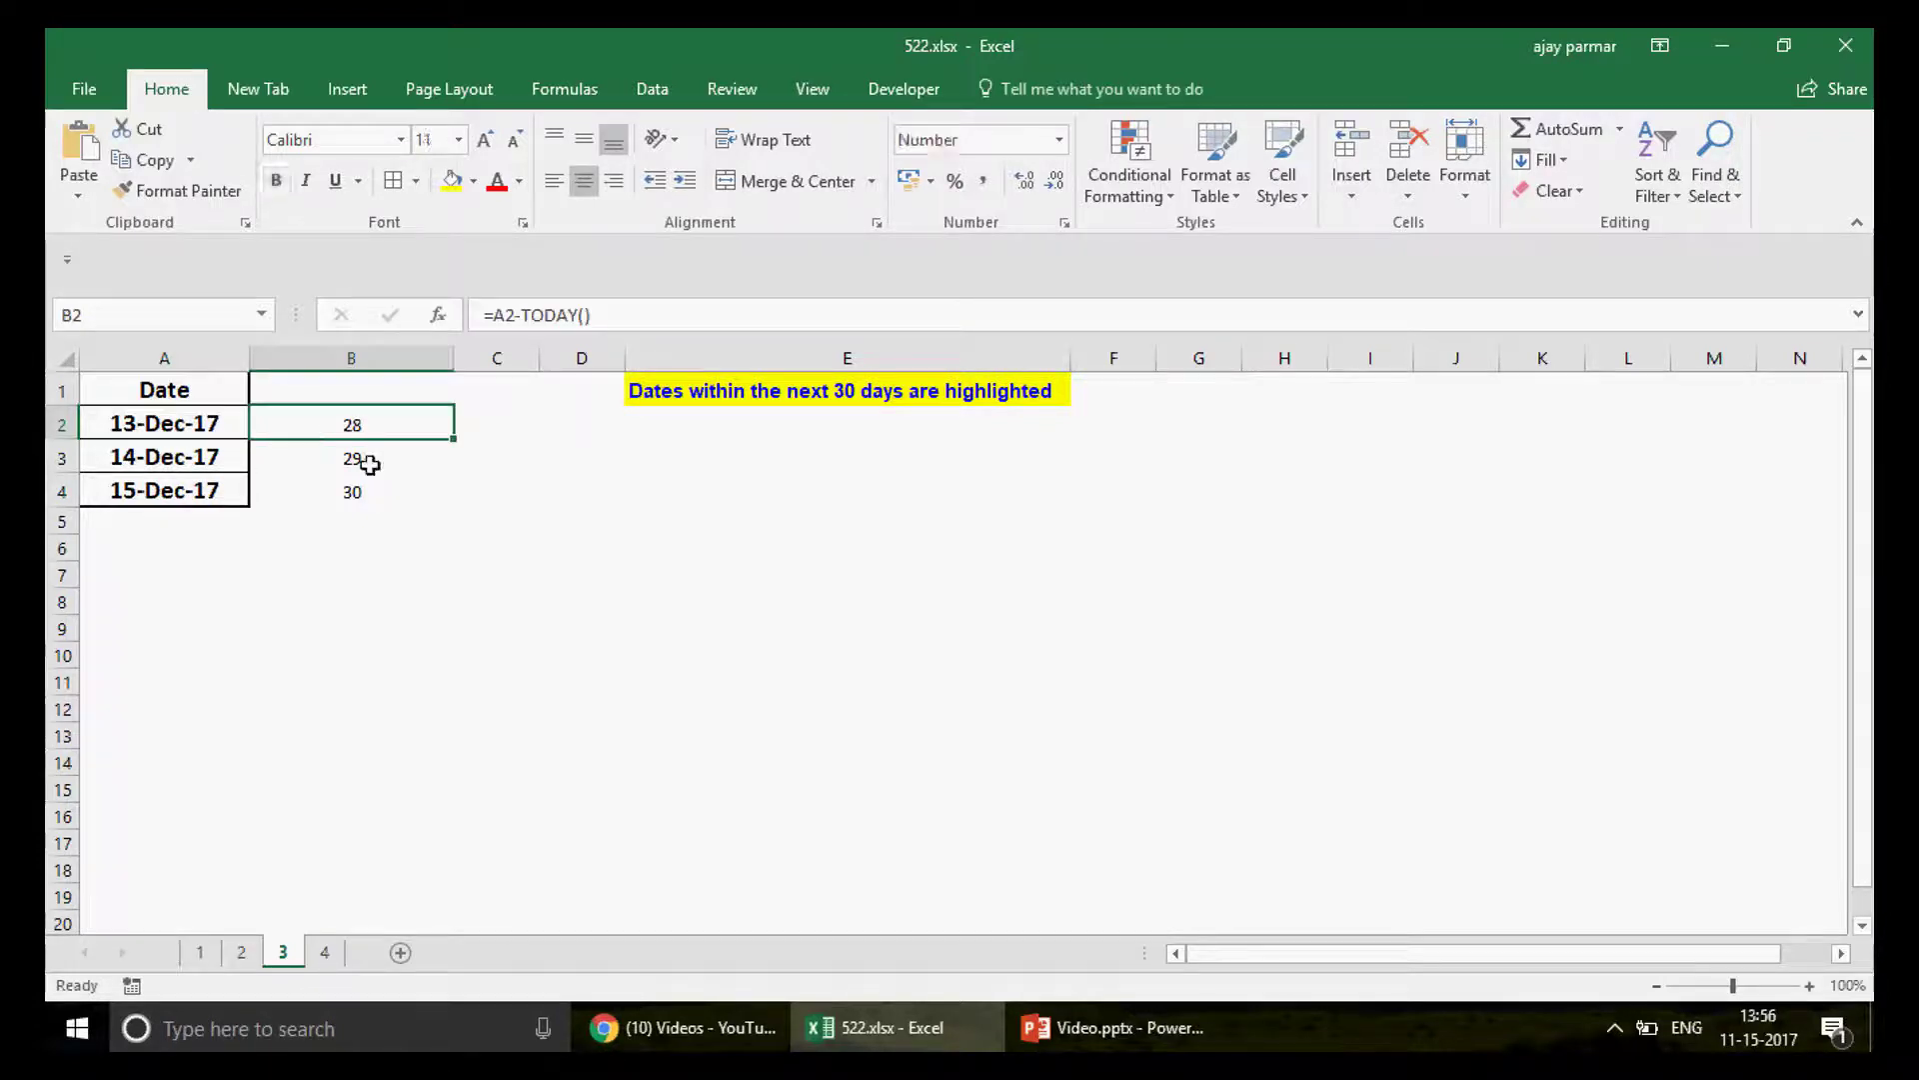
click(356, 494)
click(202, 497)
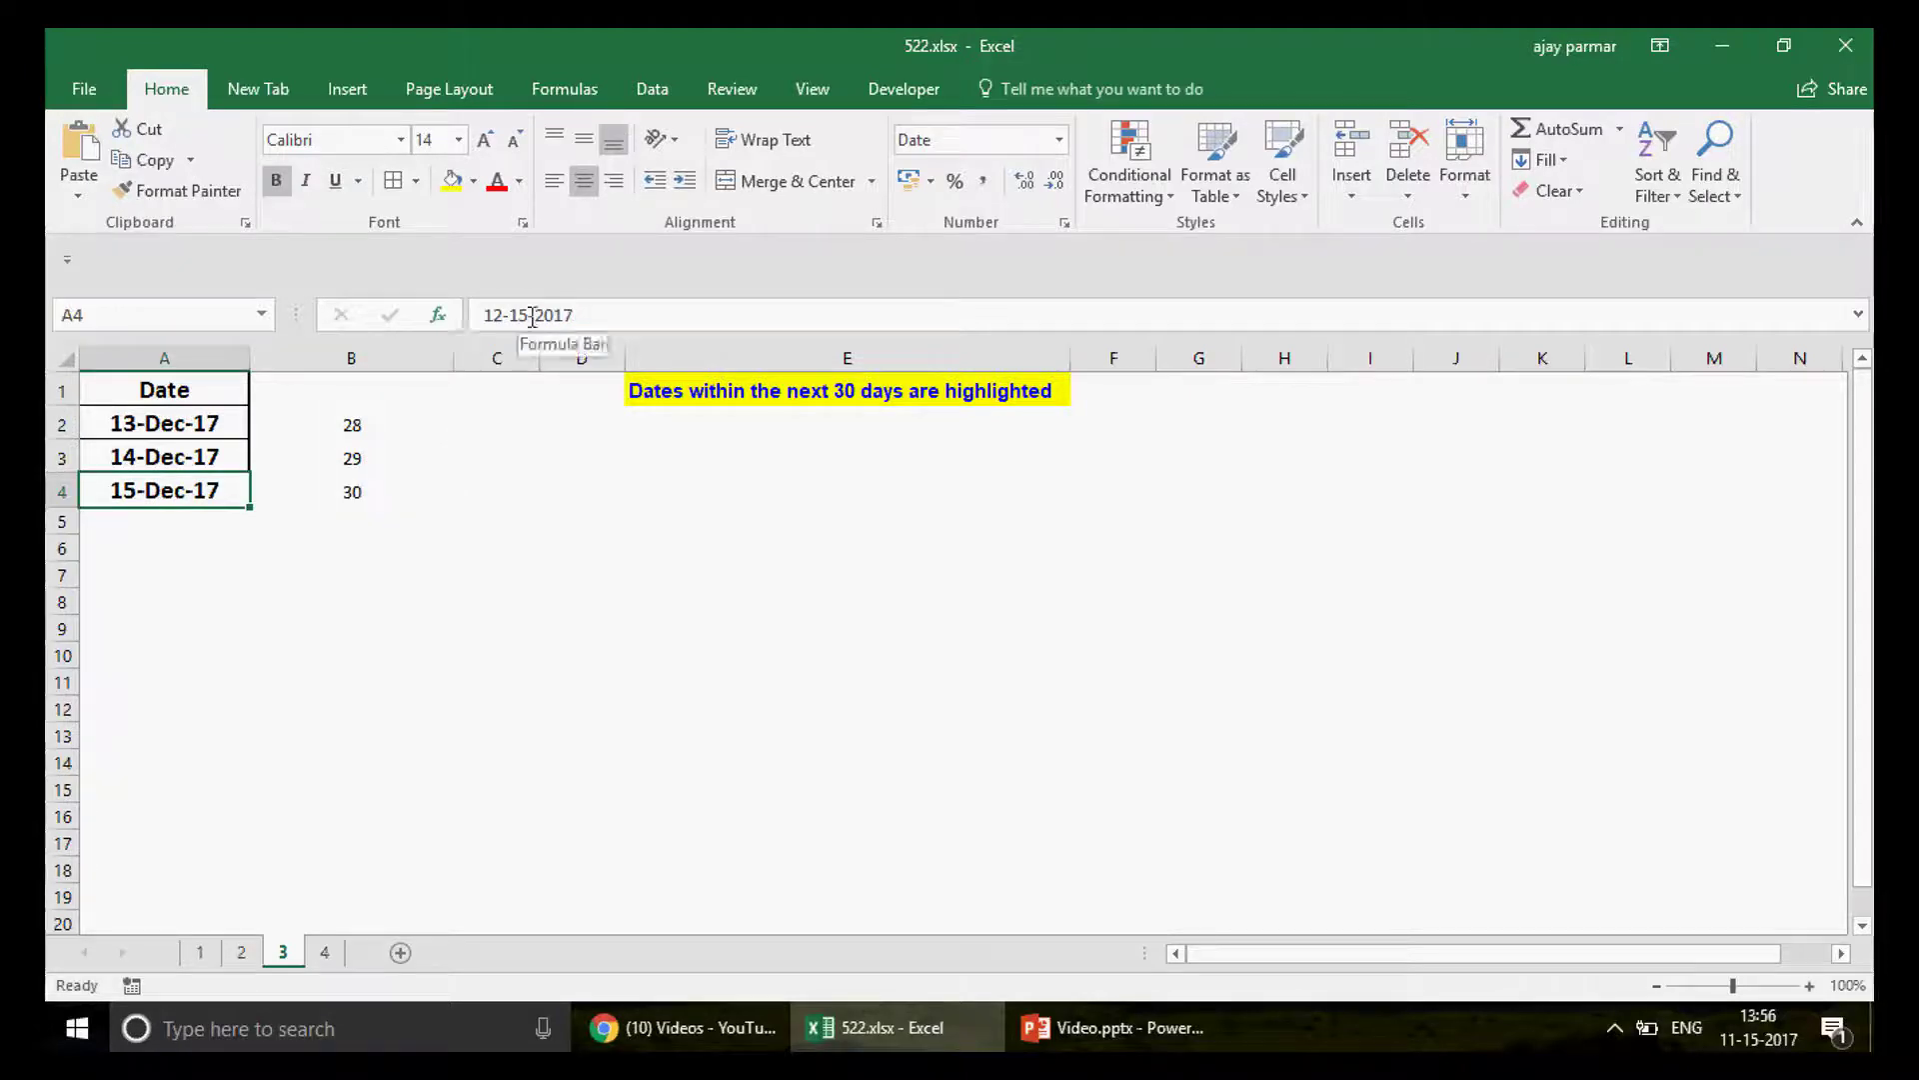
click(533, 317)
key(BackSpace)
key(BackSpace)
text(31)
key(Return)
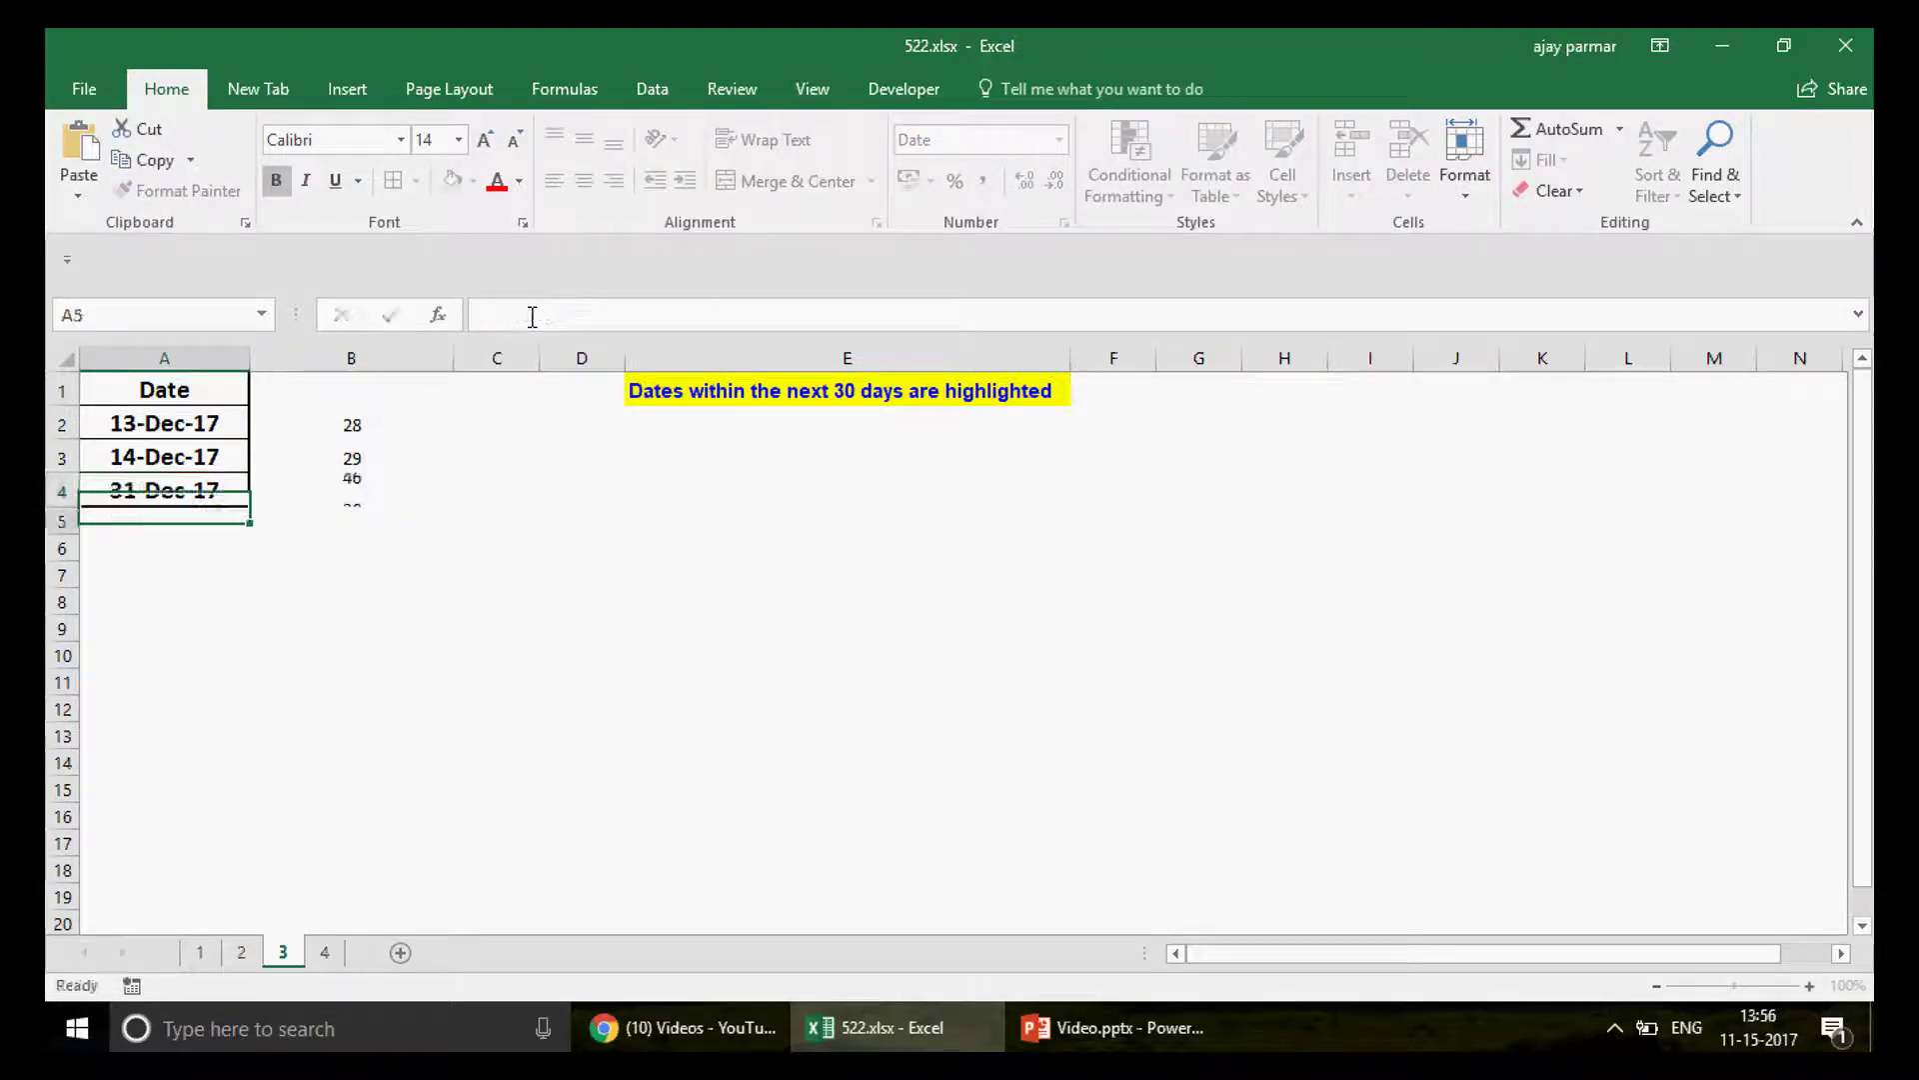
click(334, 493)
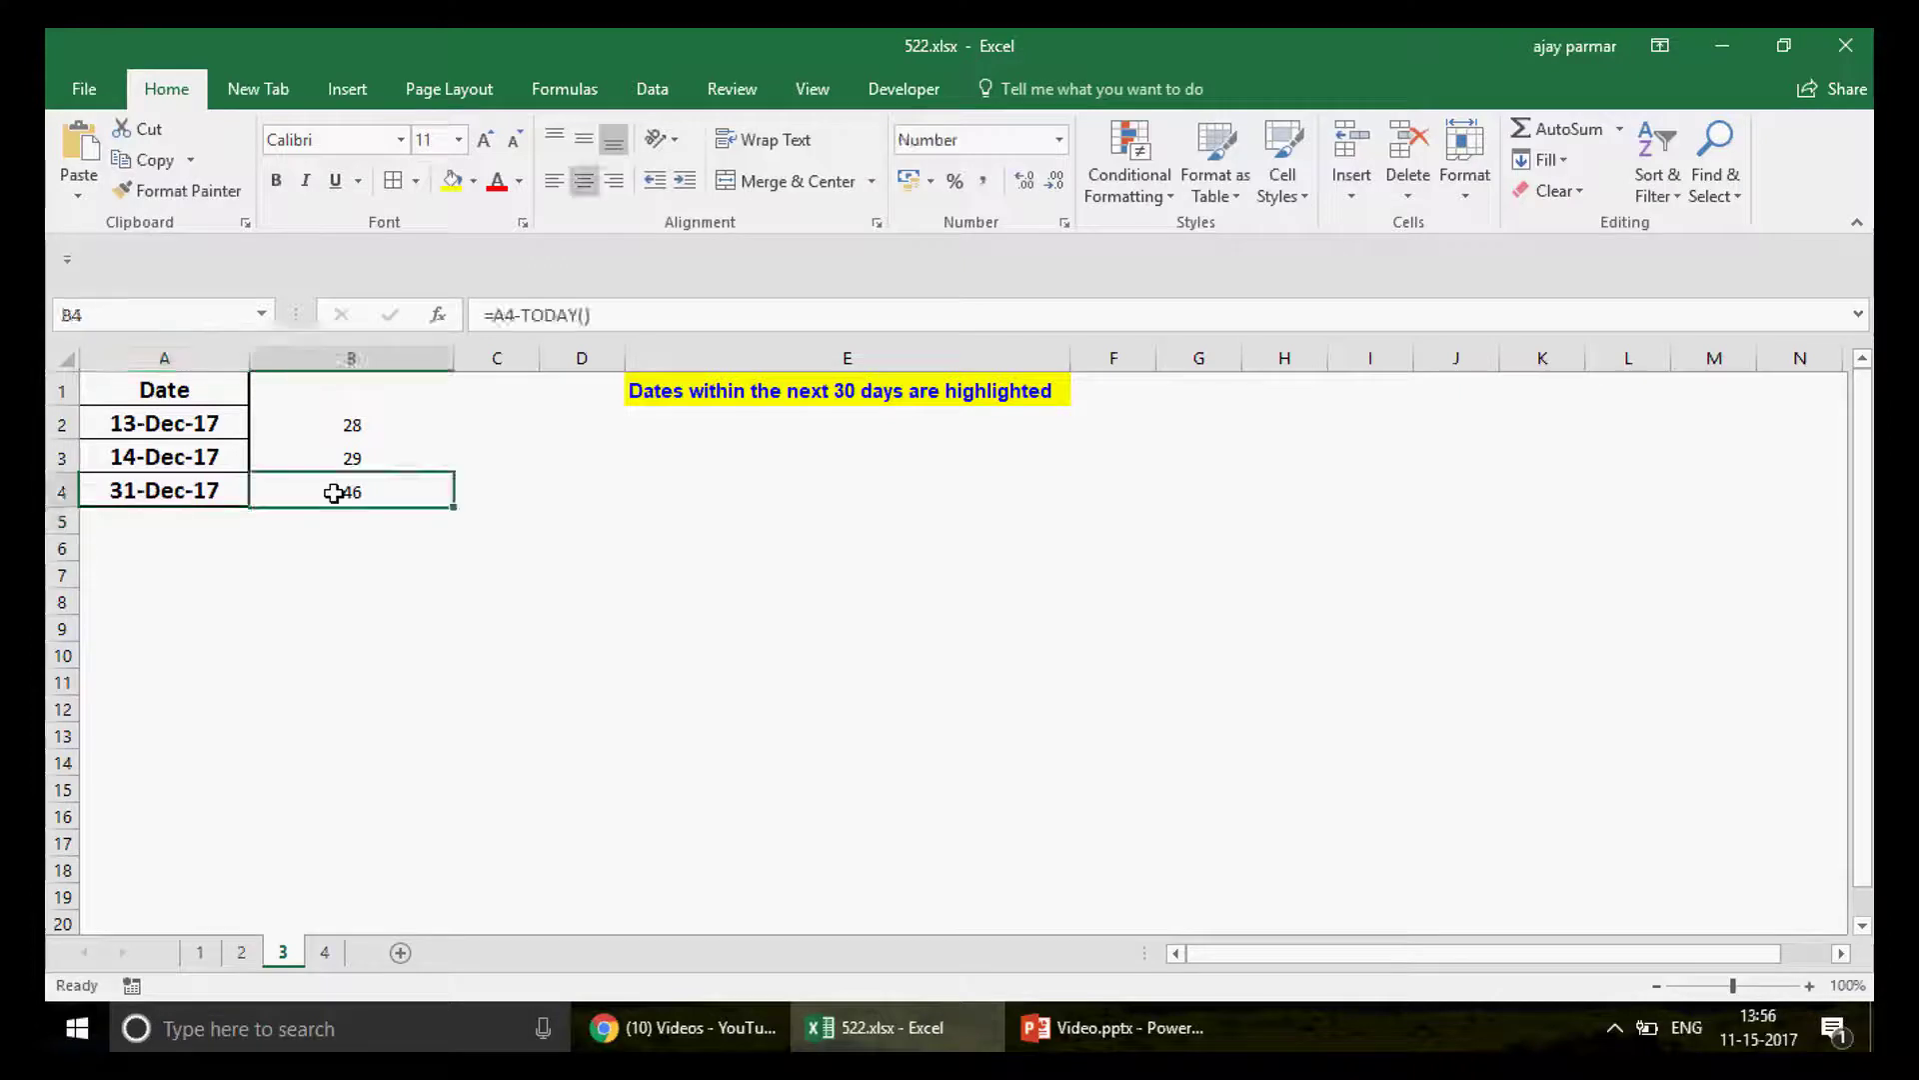
Step: Start a new conditional formatting rule for A2:A4 that uses a formula to determine which cells to format
key(Up)
key(Up)
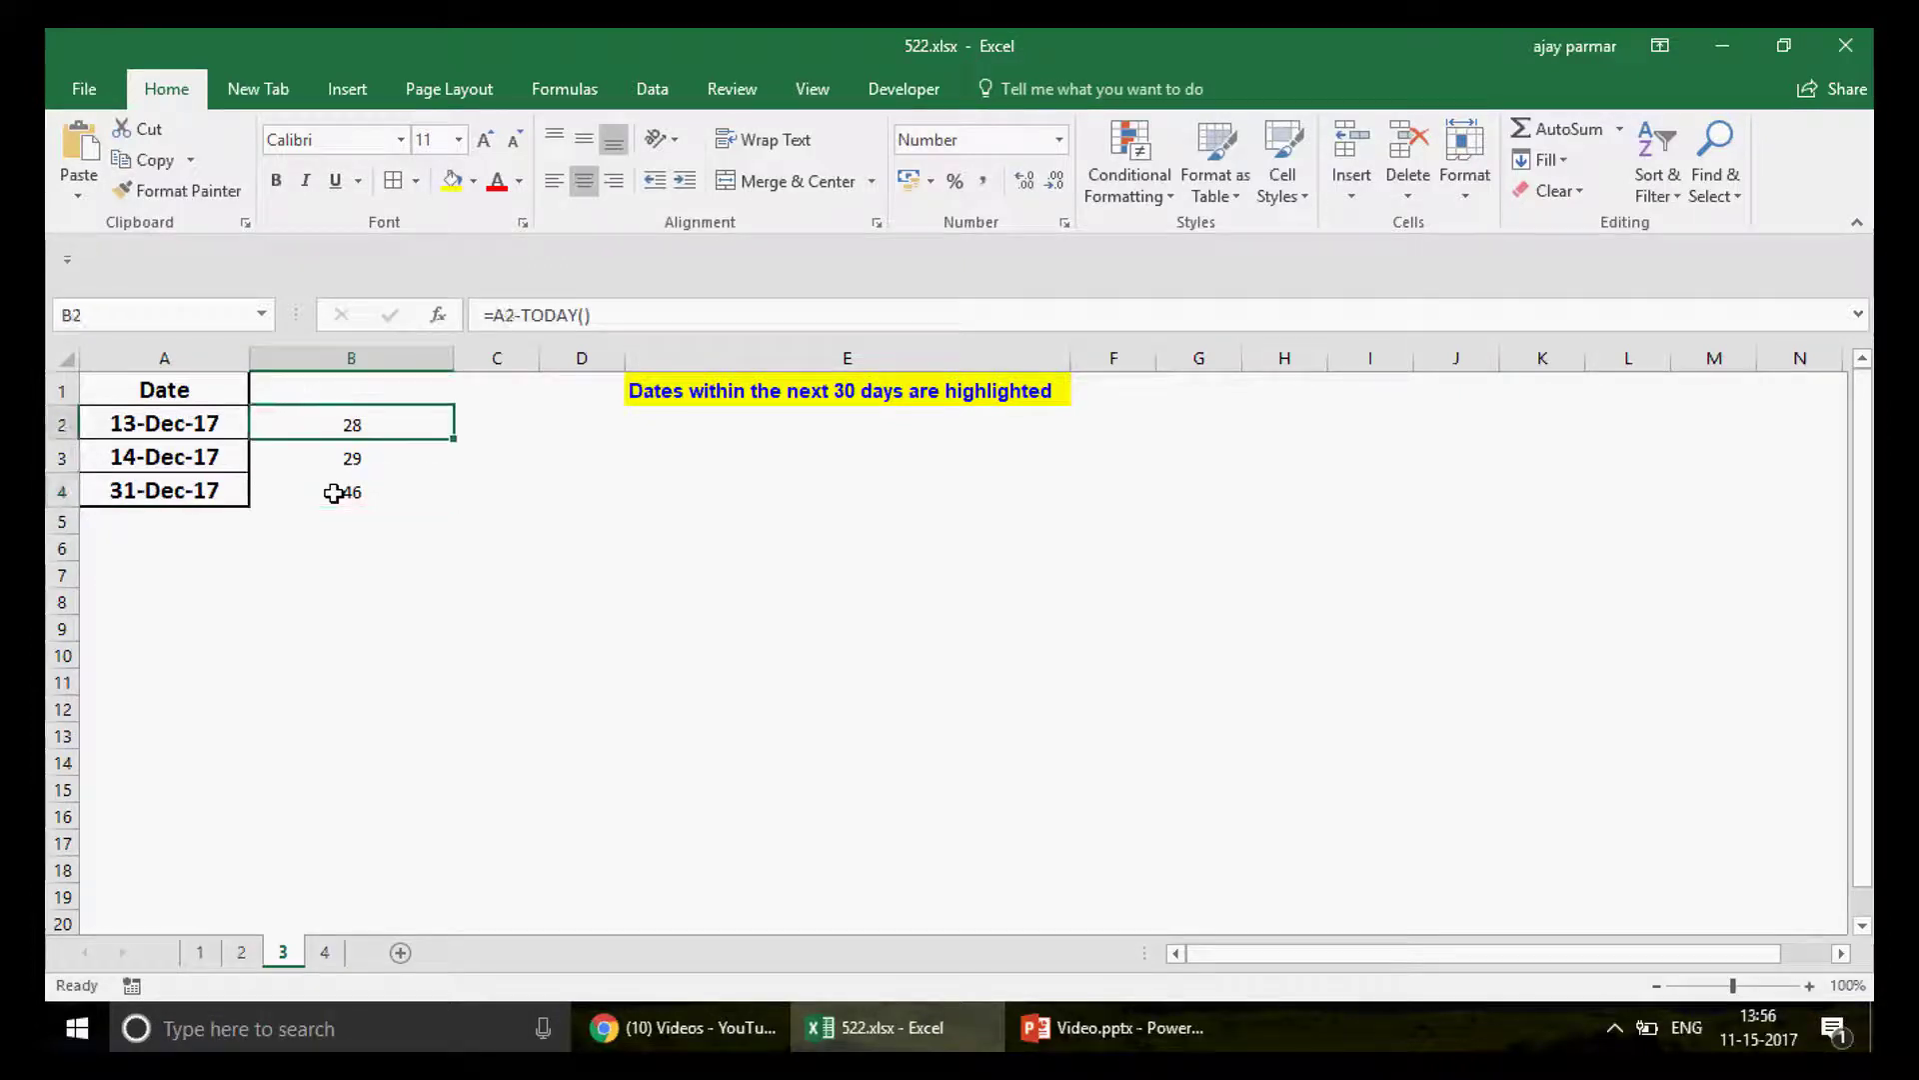
key(Left)
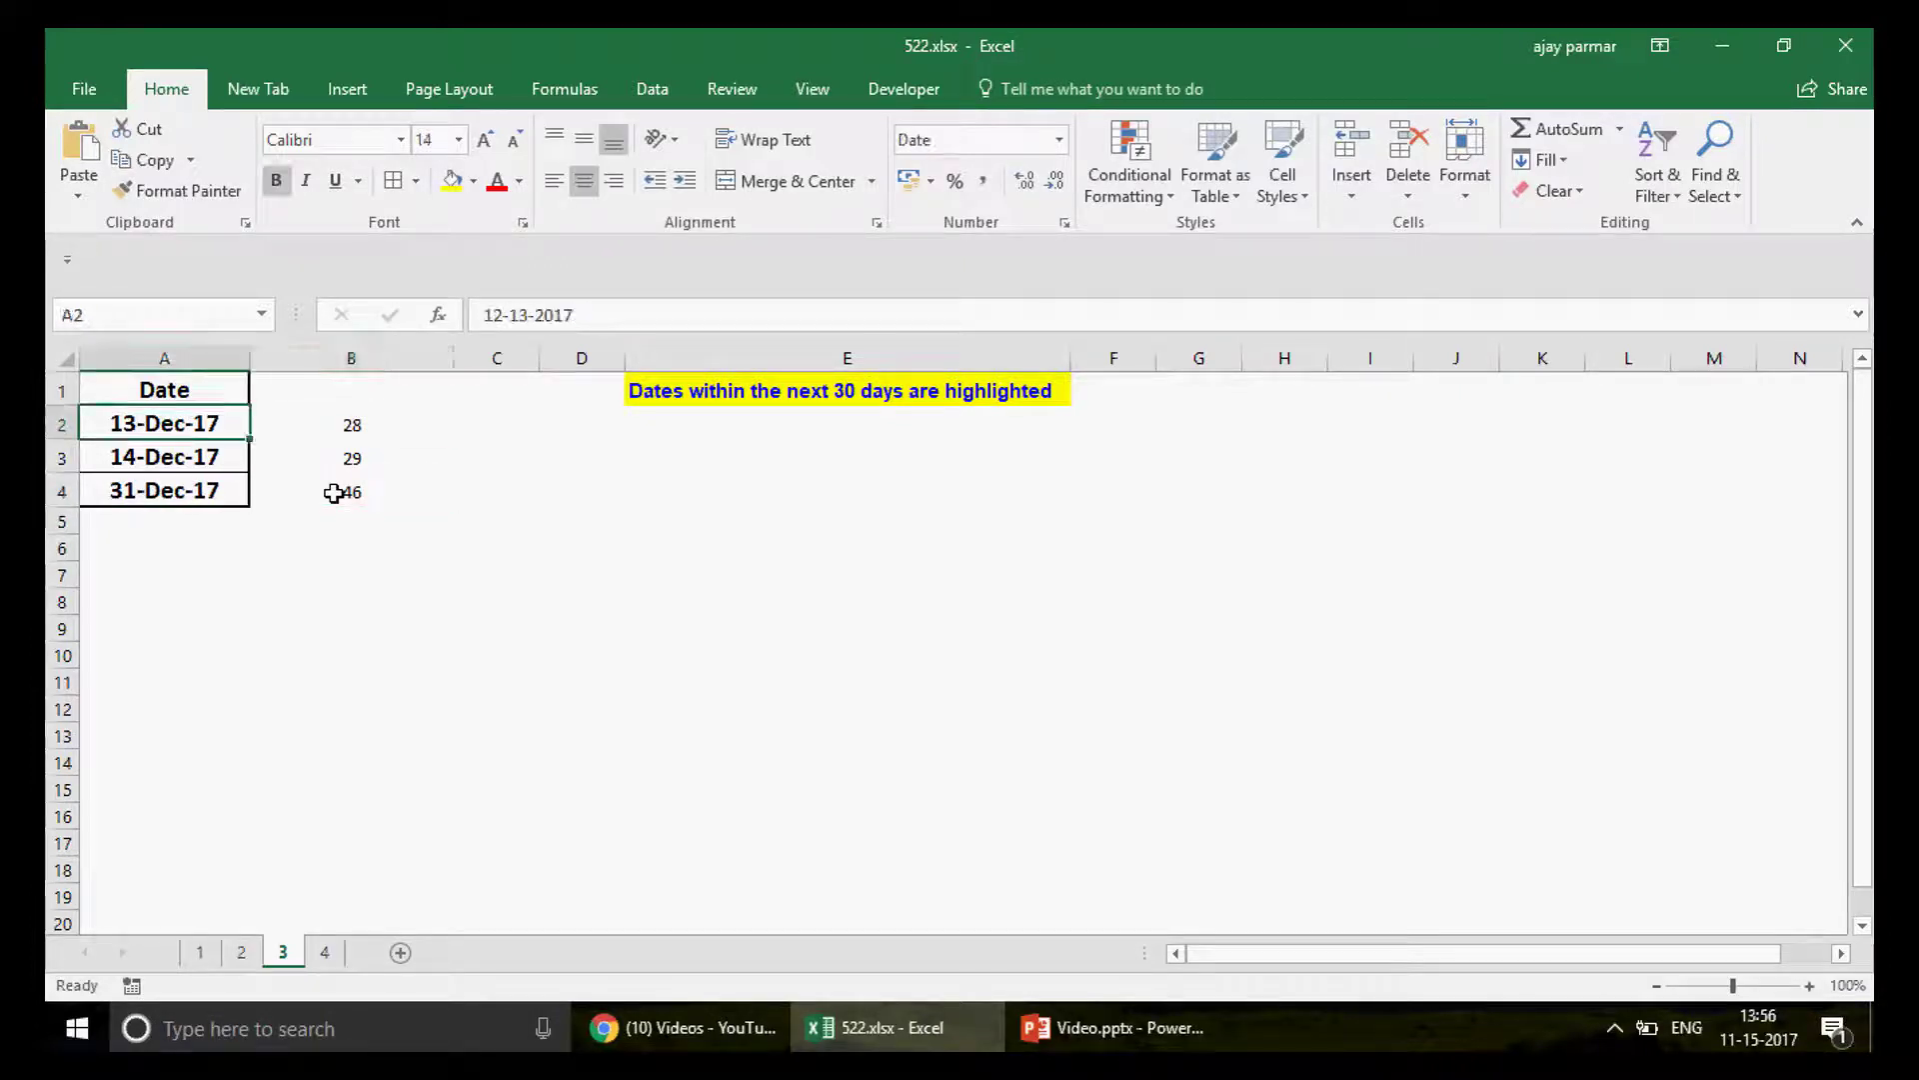
key(shift+Down)
key(shift+Down)
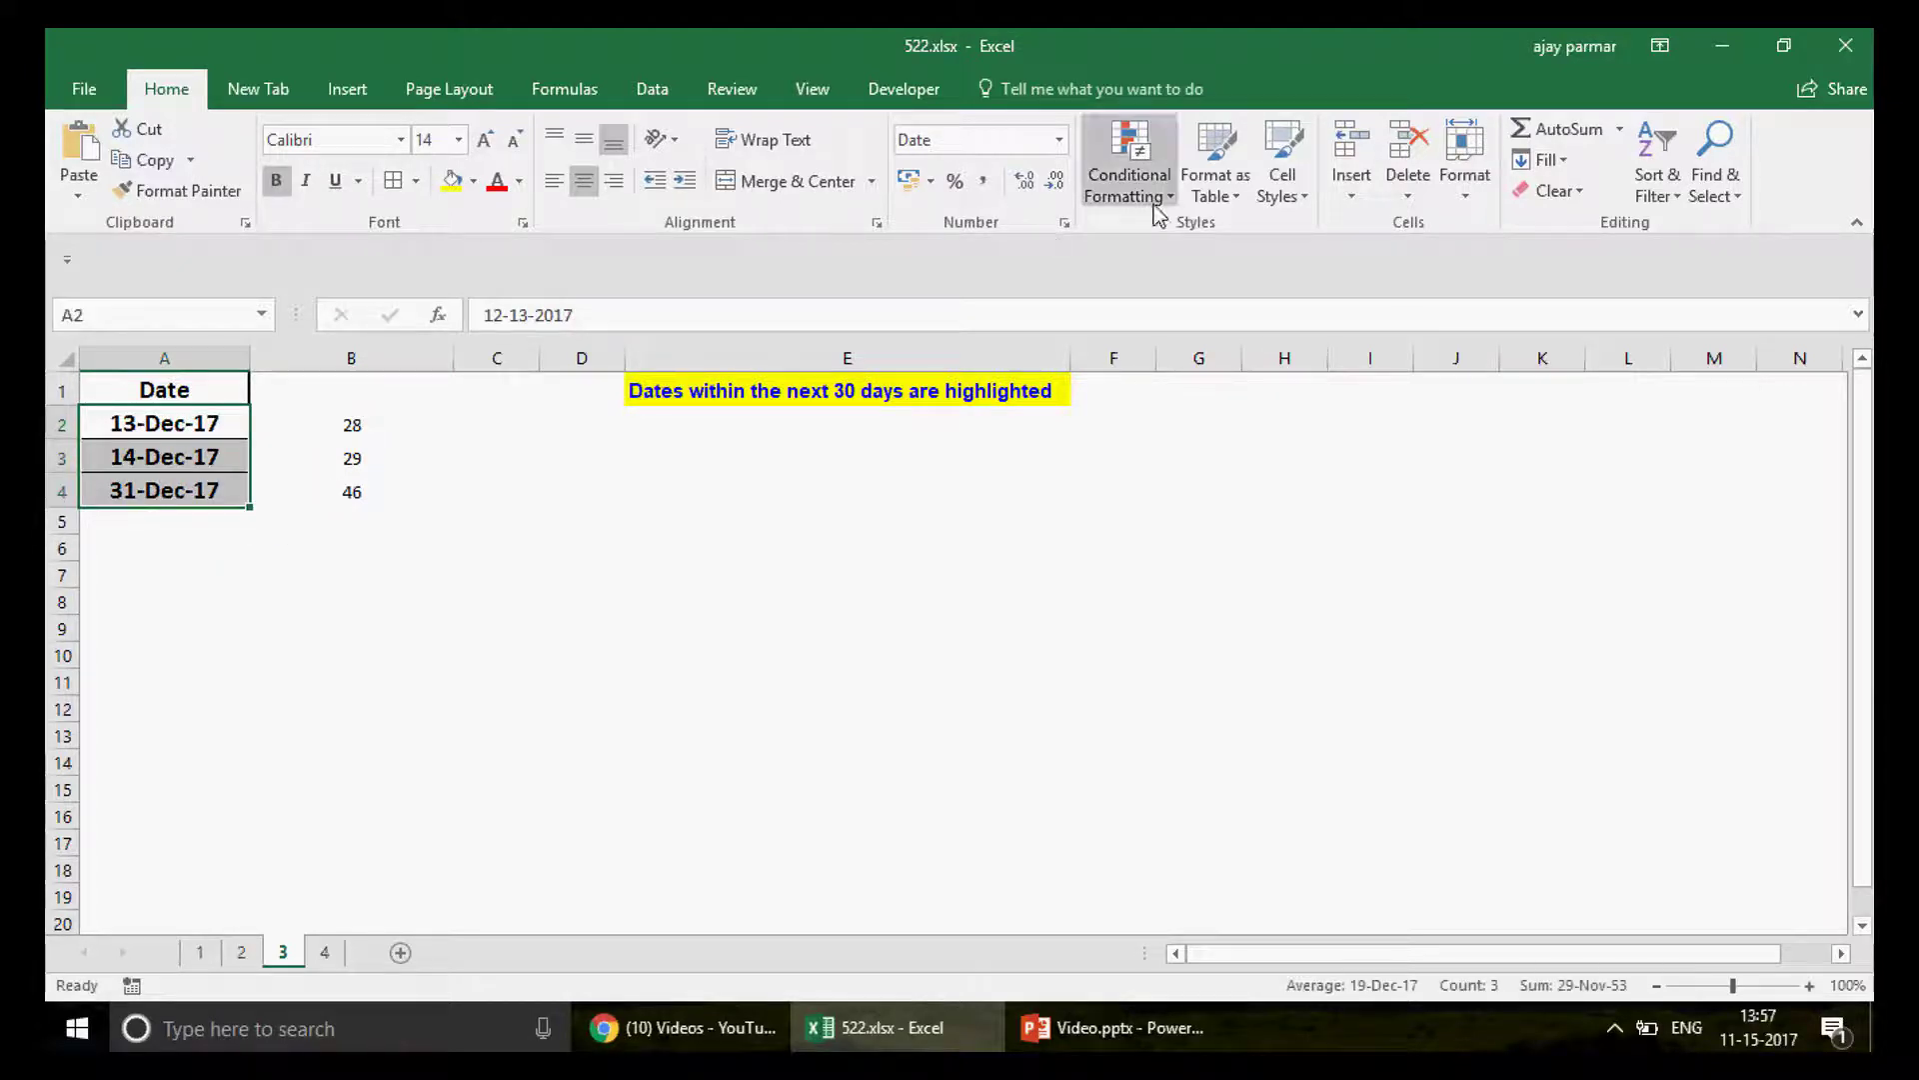
click(1130, 168)
click(1161, 538)
drag(744, 236, 1449, 199)
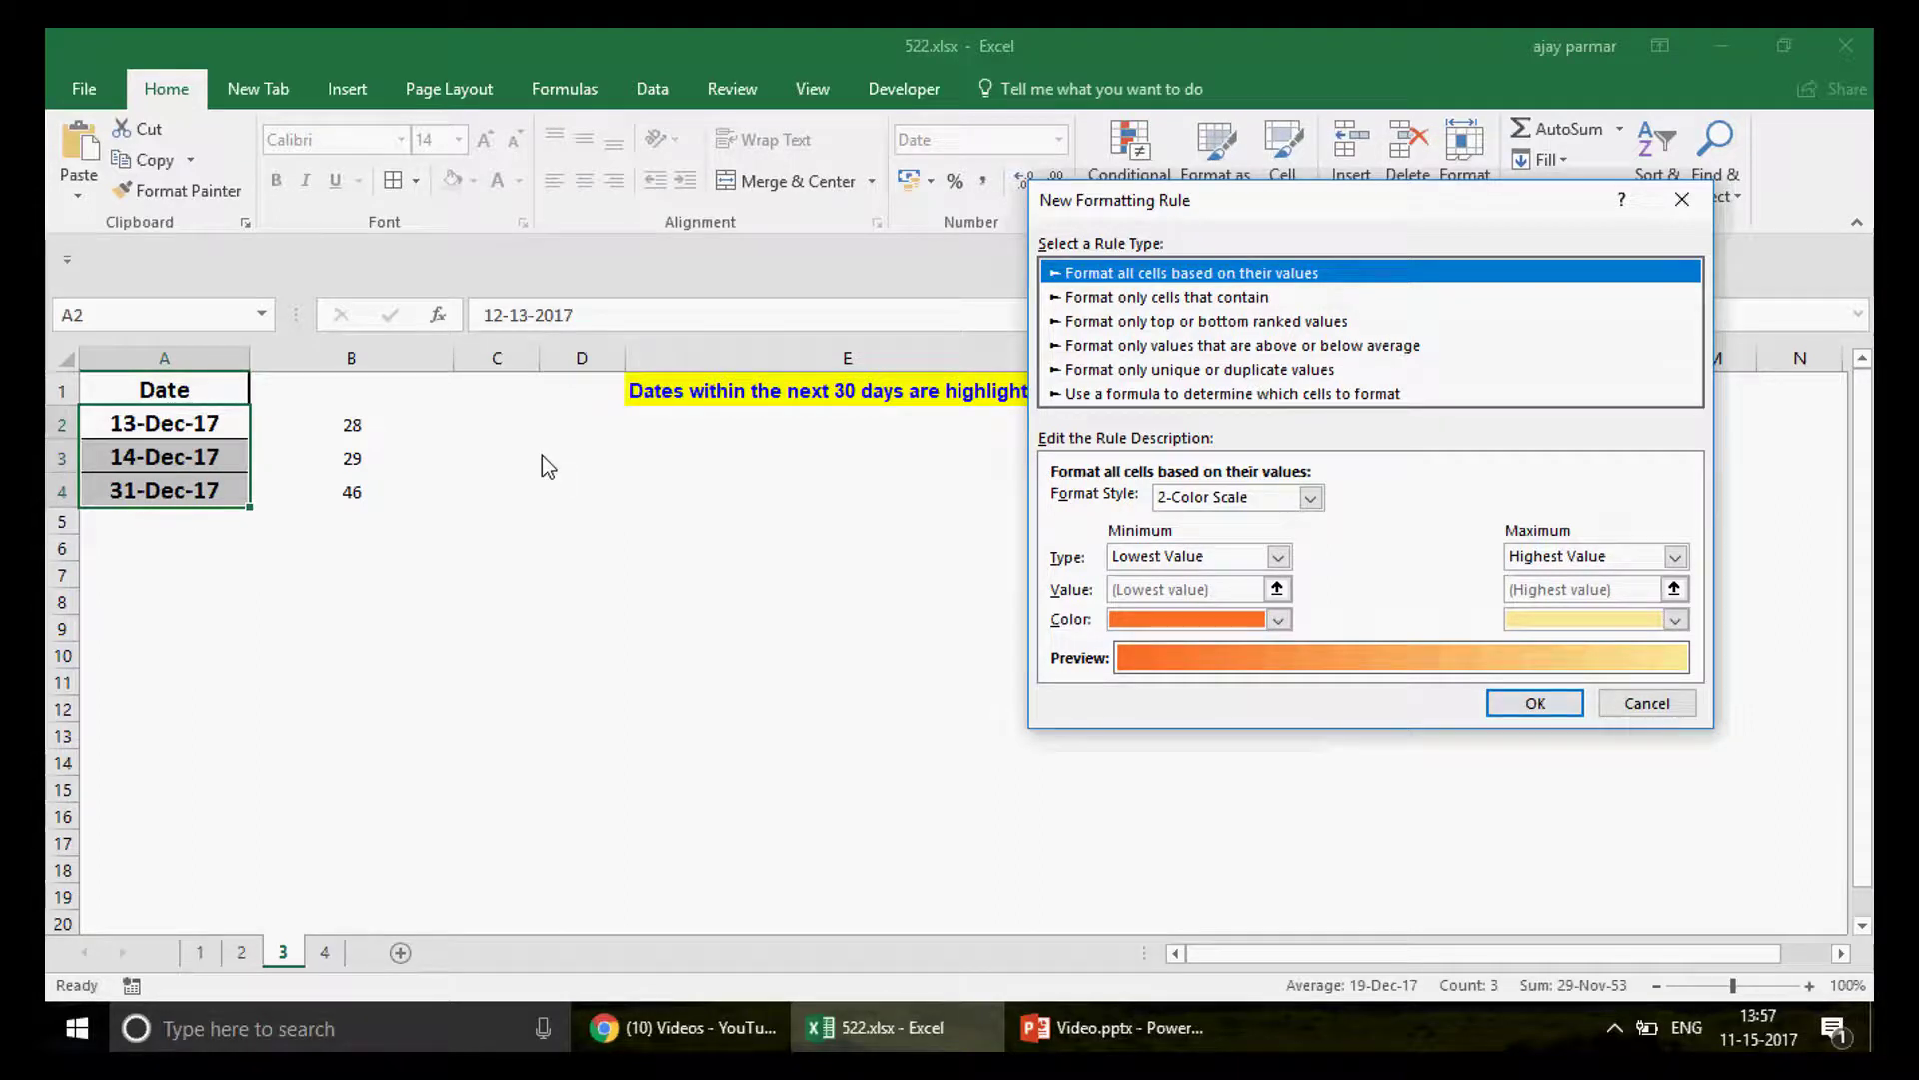
click(1179, 398)
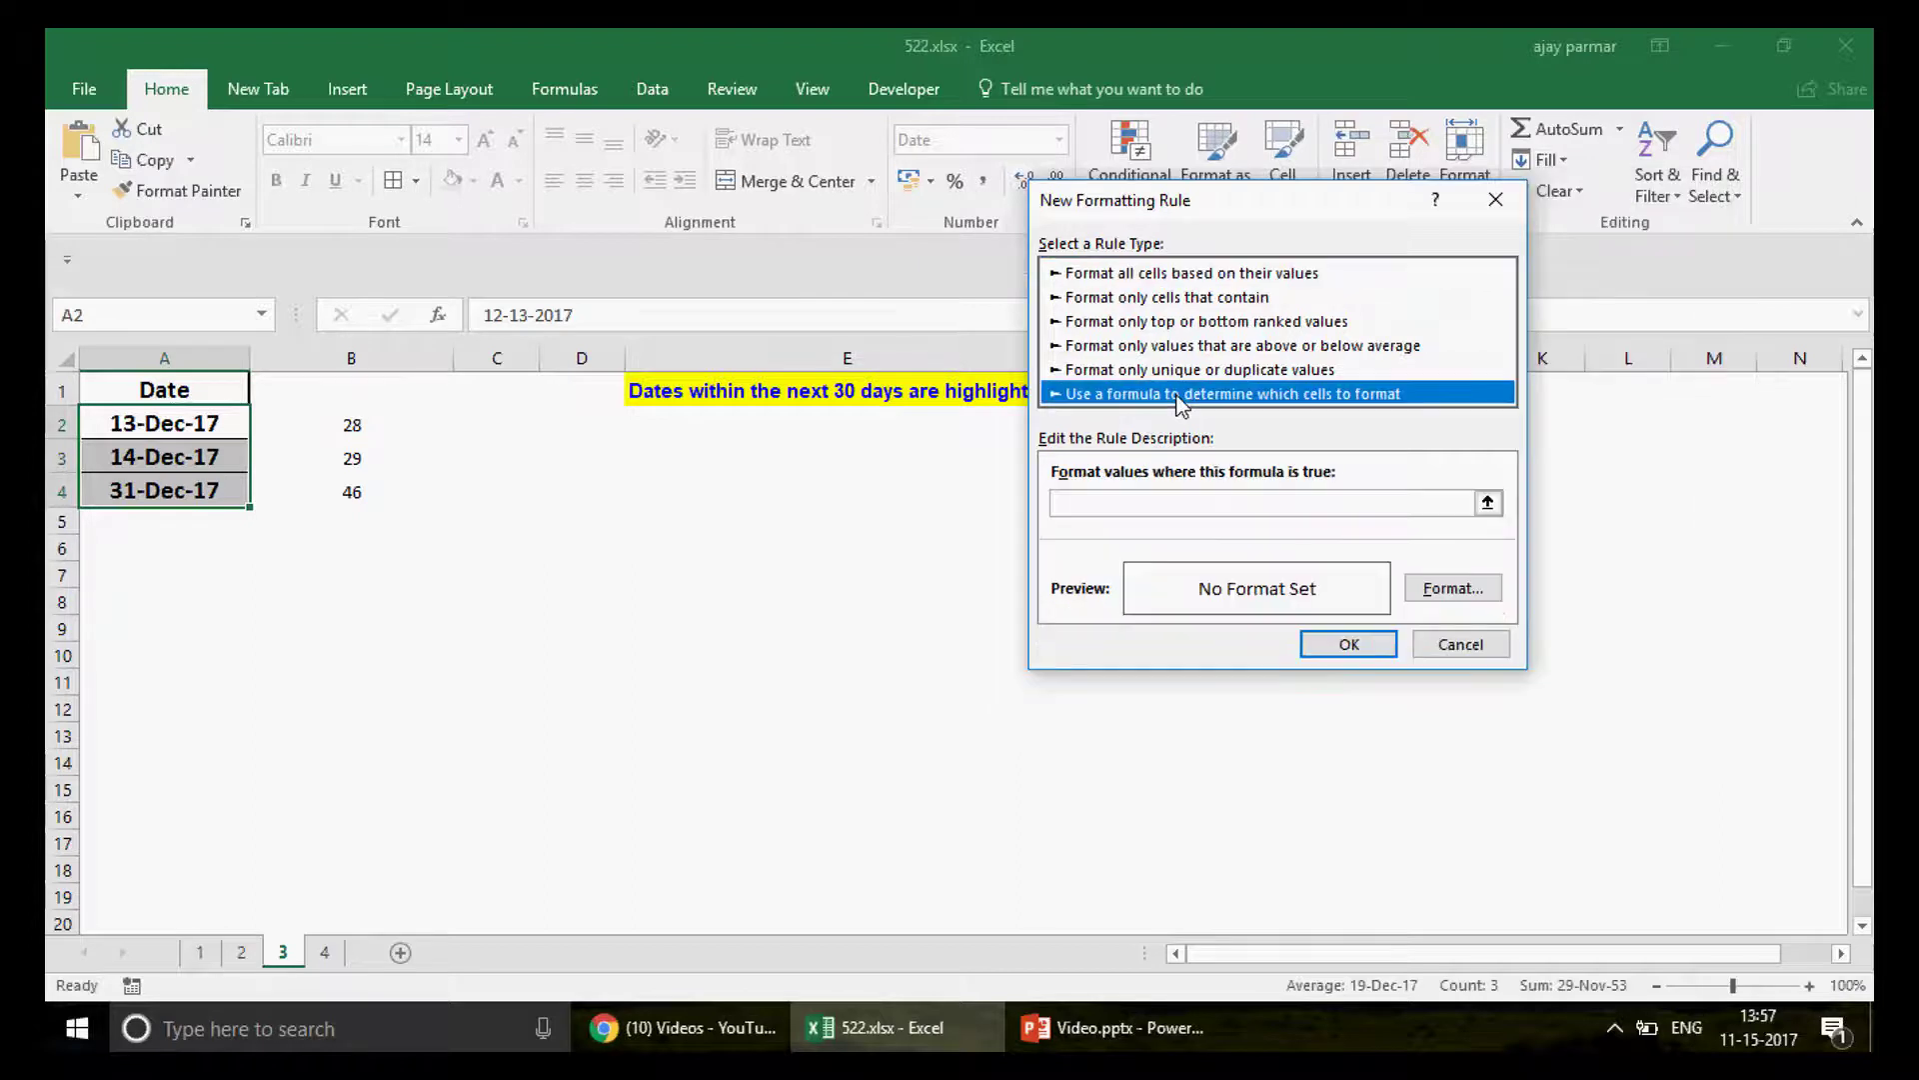
Step: Enter =$A2-TODAY()<=30 as the formula of the new formatting rule
click(1110, 505)
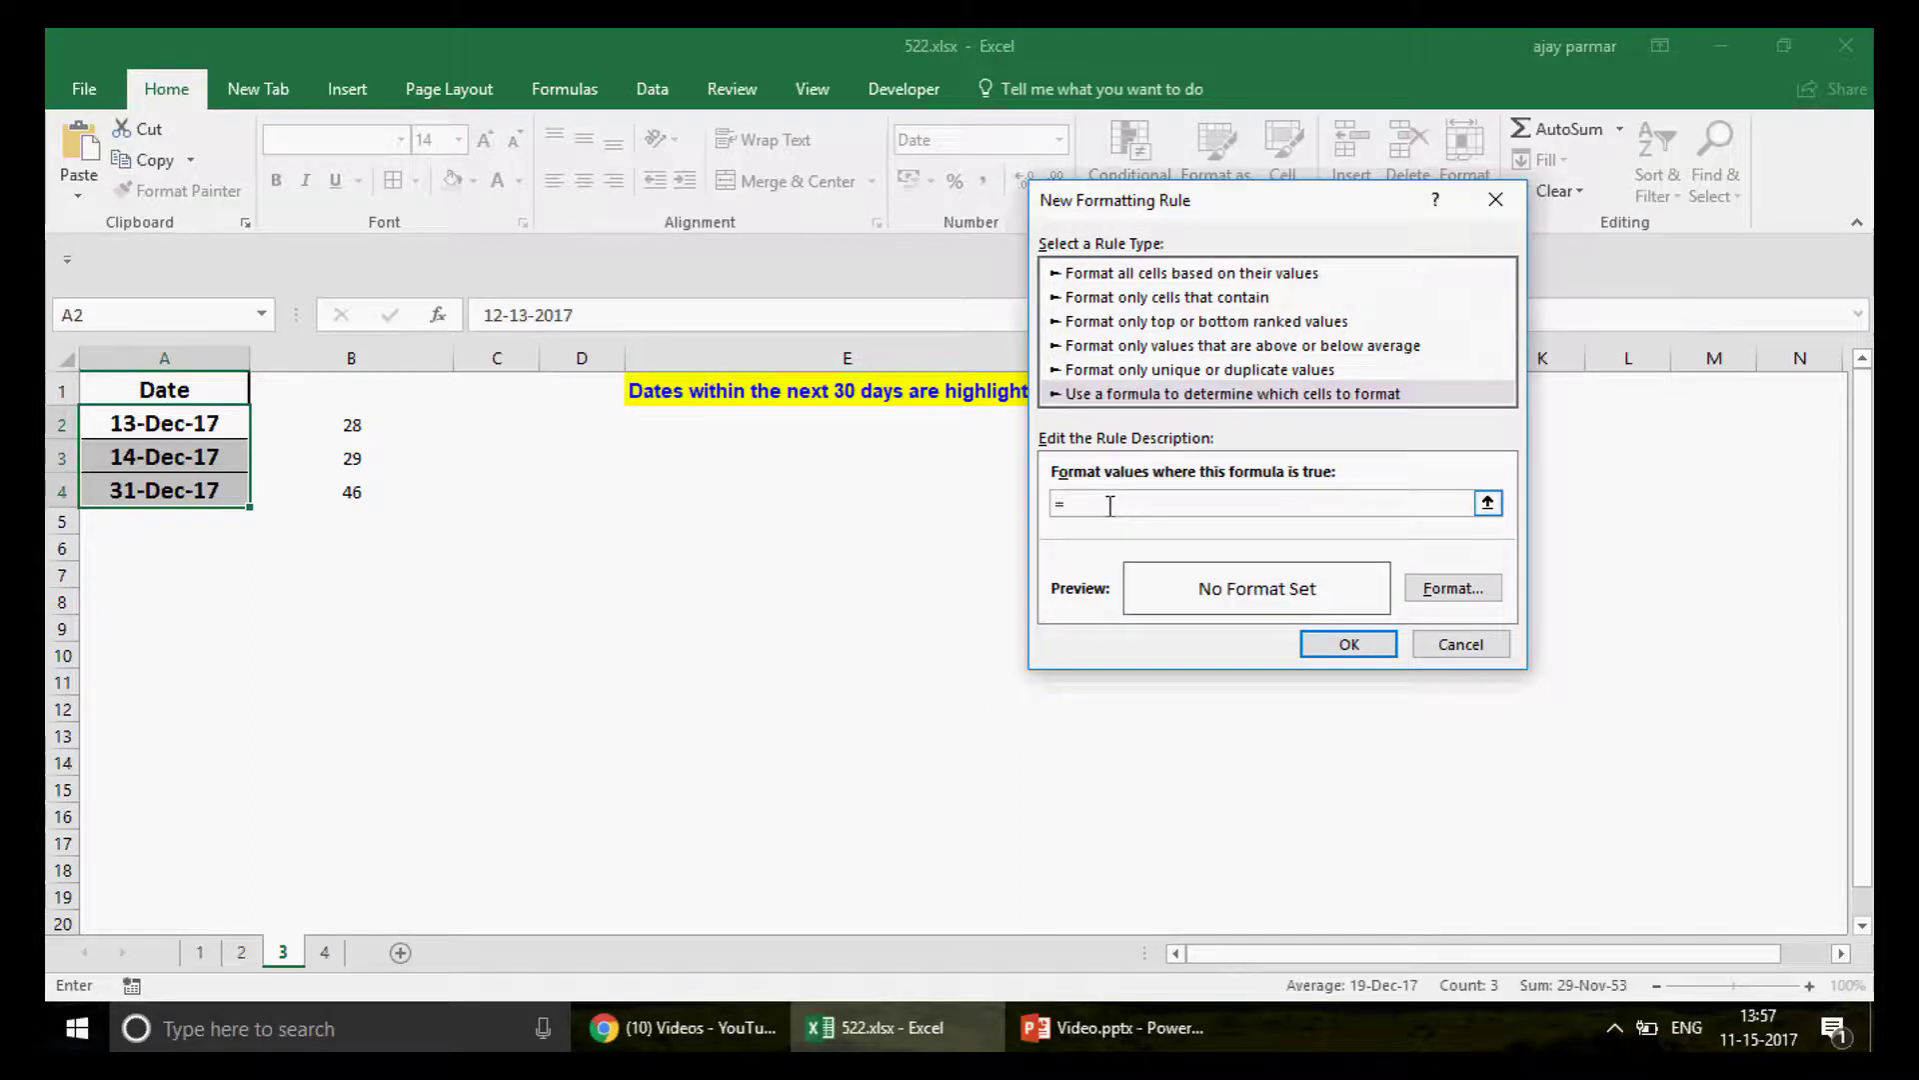
click(178, 424)
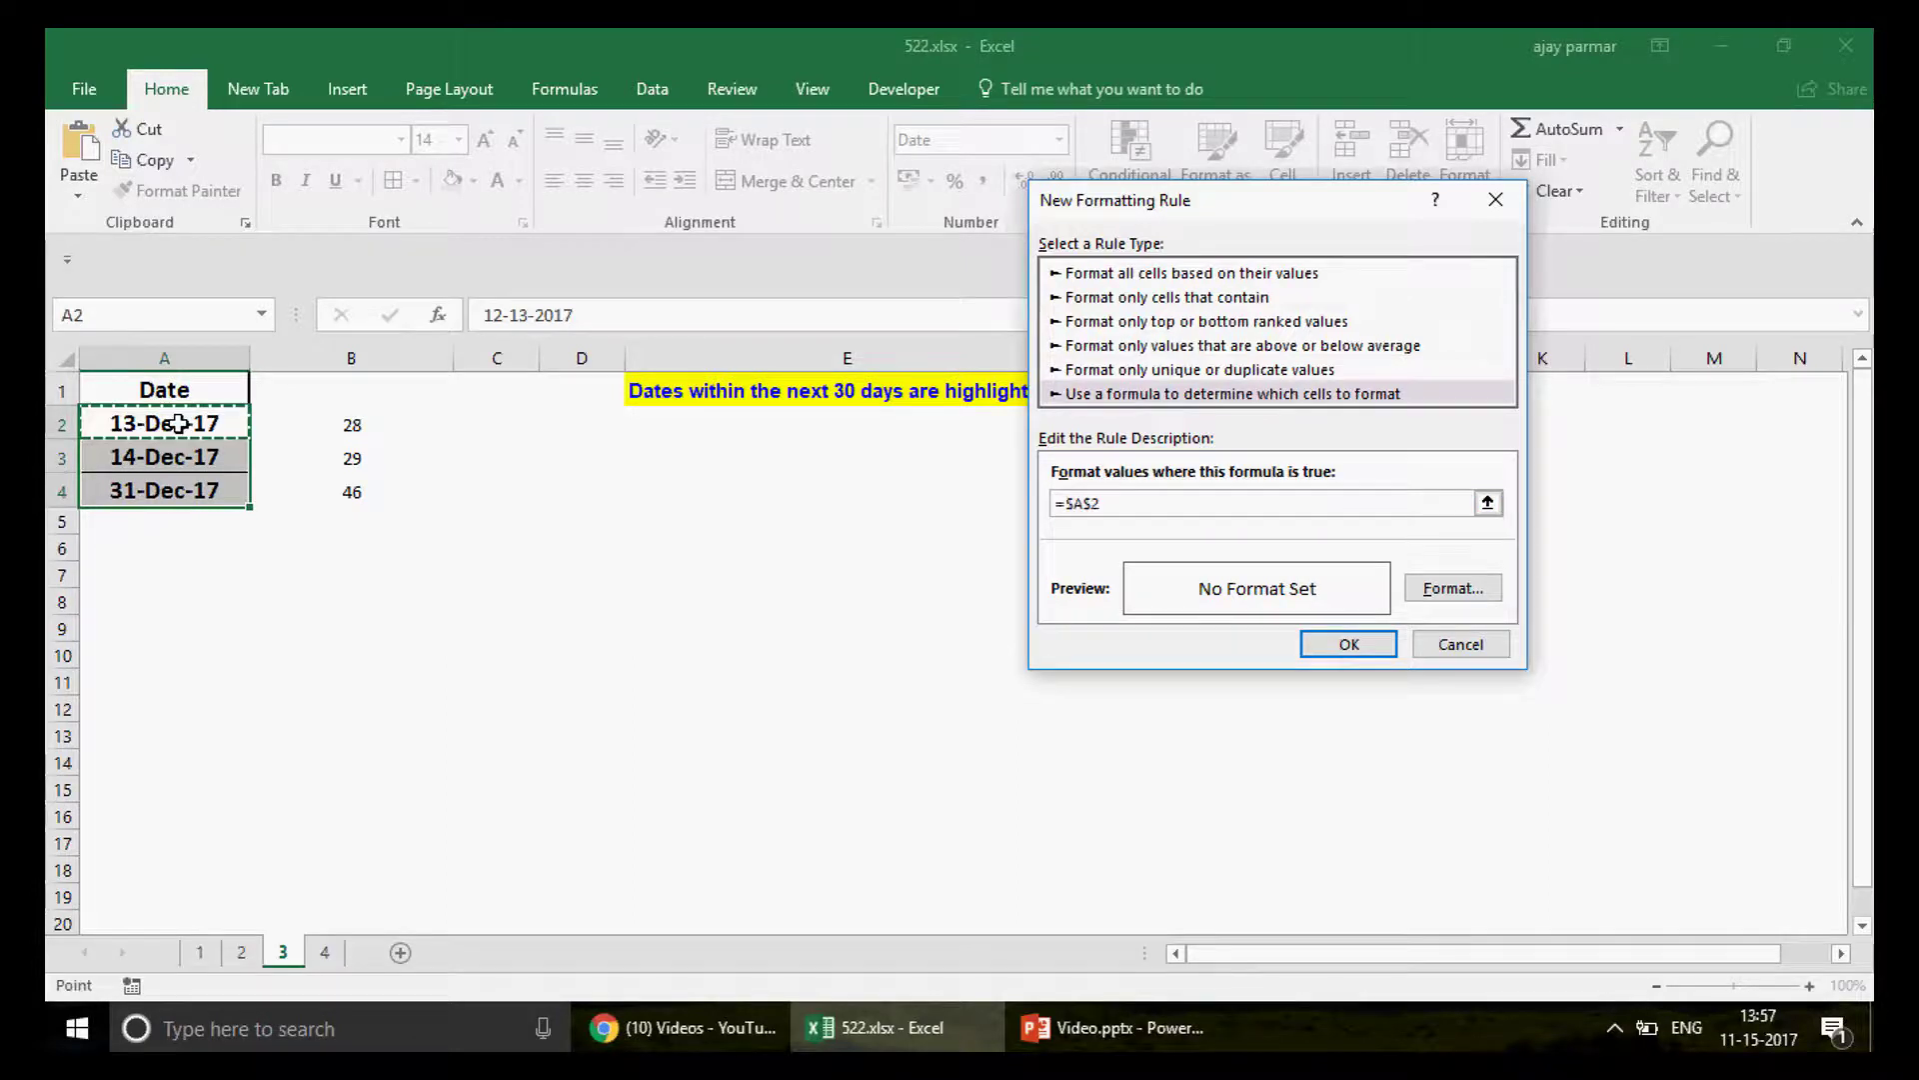
key(F4)
key(F4)
text(-)
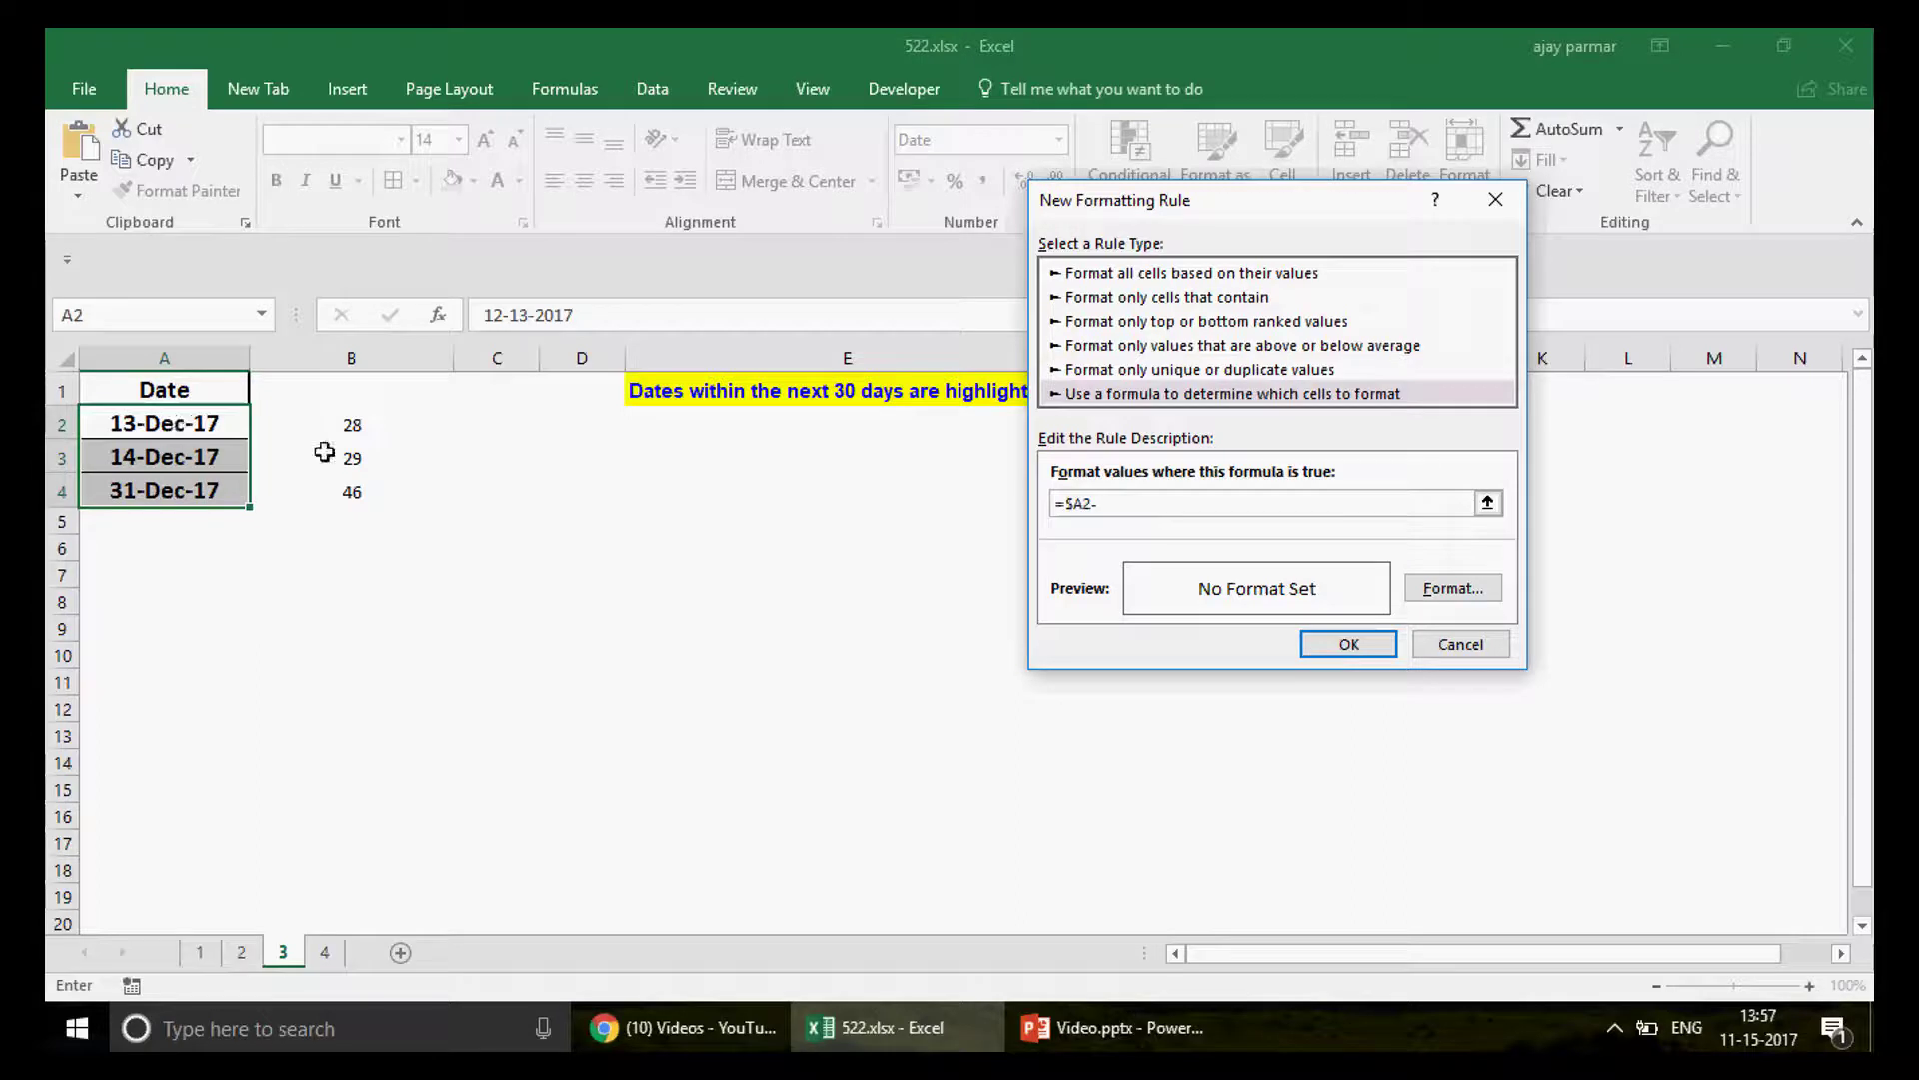
text(TODAY())
text(<=30)
Step: Give the rule a light green fill and apply it to A2:A4
click(1485, 597)
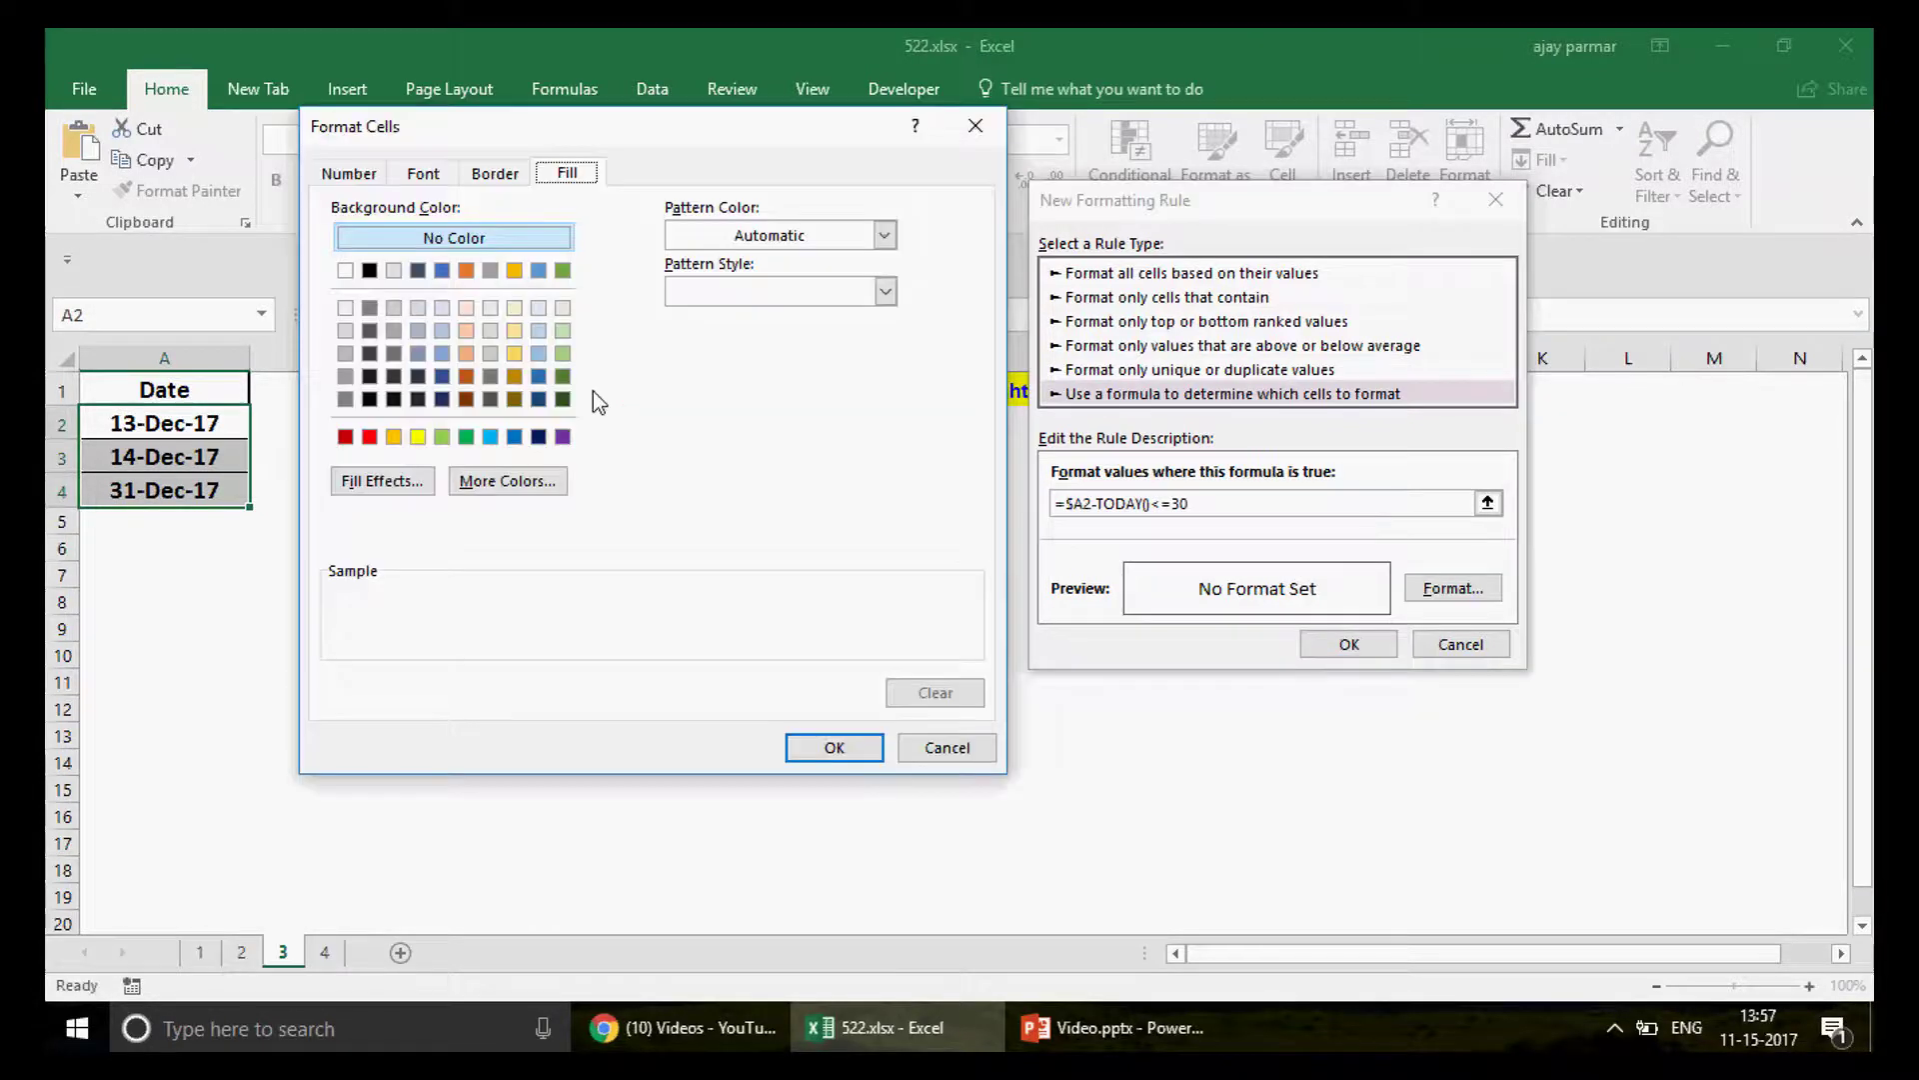
click(442, 436)
click(872, 747)
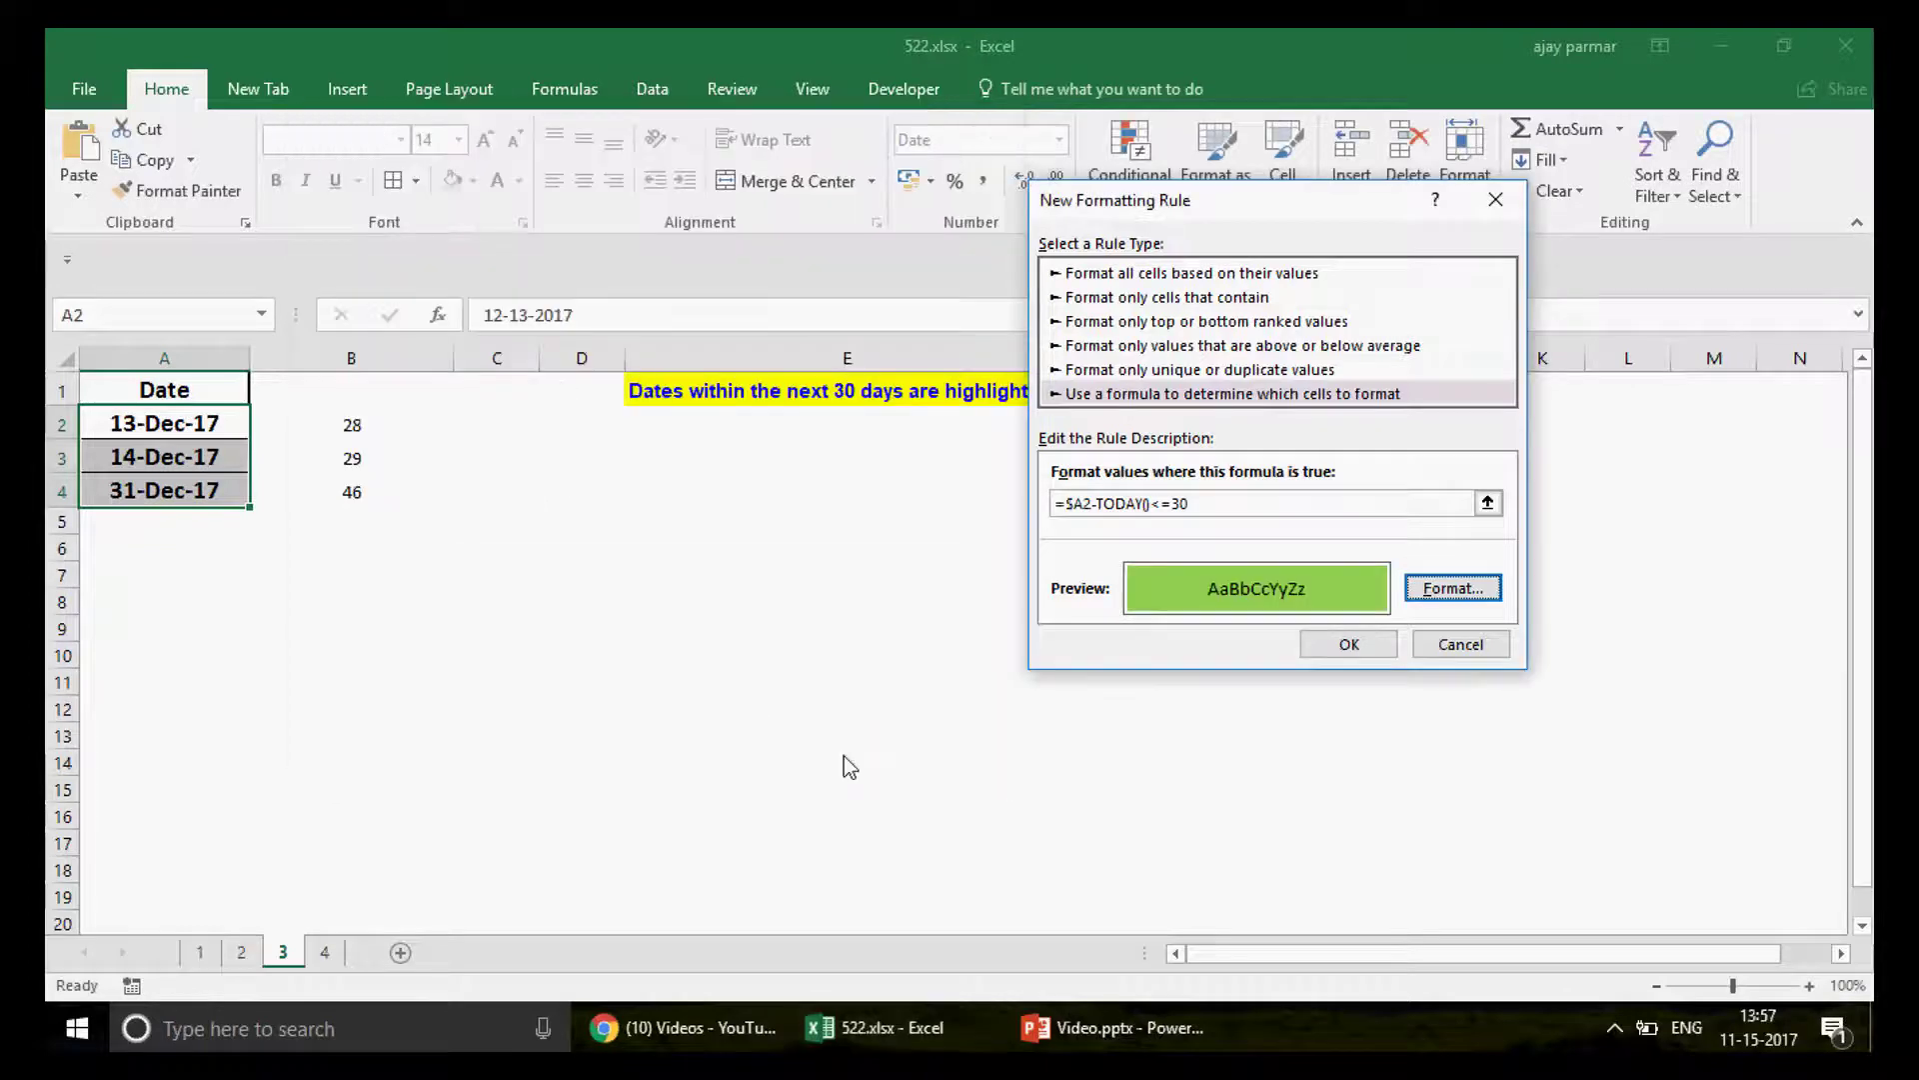
click(1349, 643)
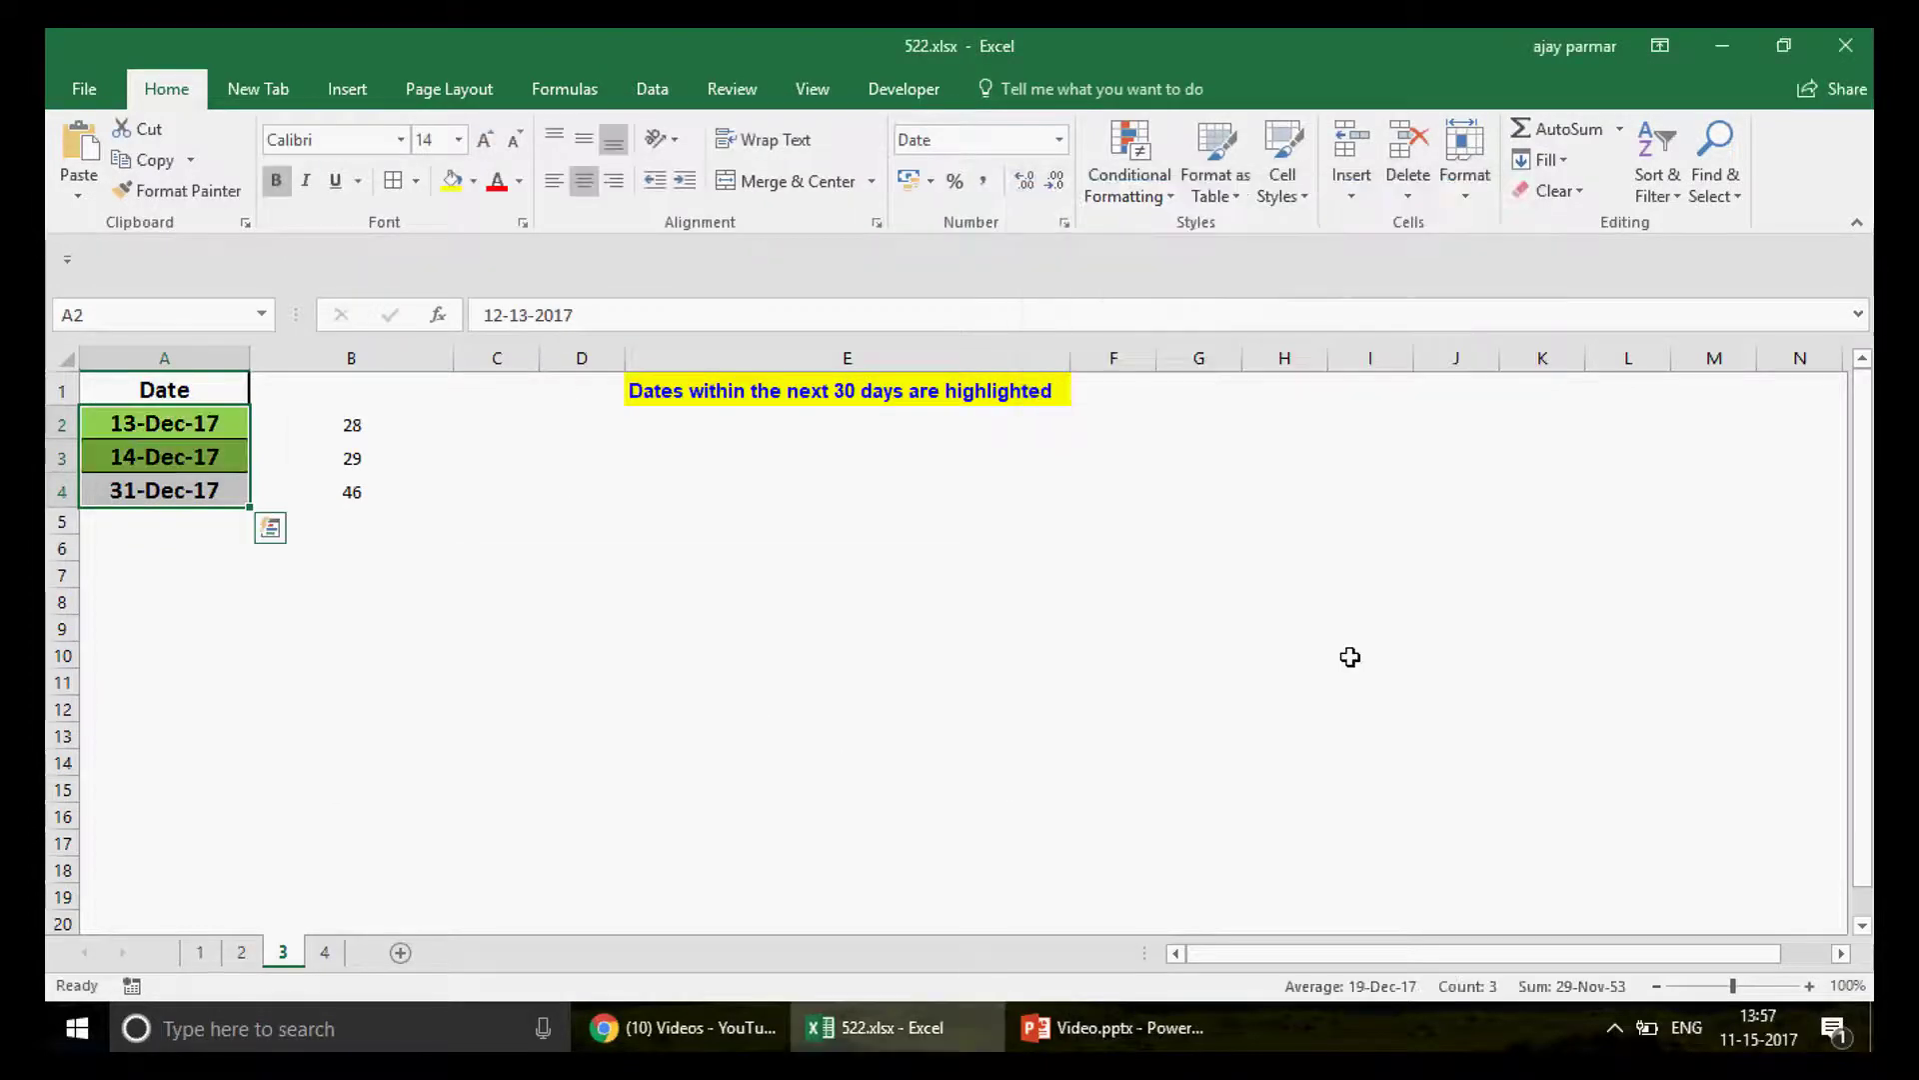
Step: Compare the highlighting of the dates in A2:A4 with the day differences in column B
click(220, 589)
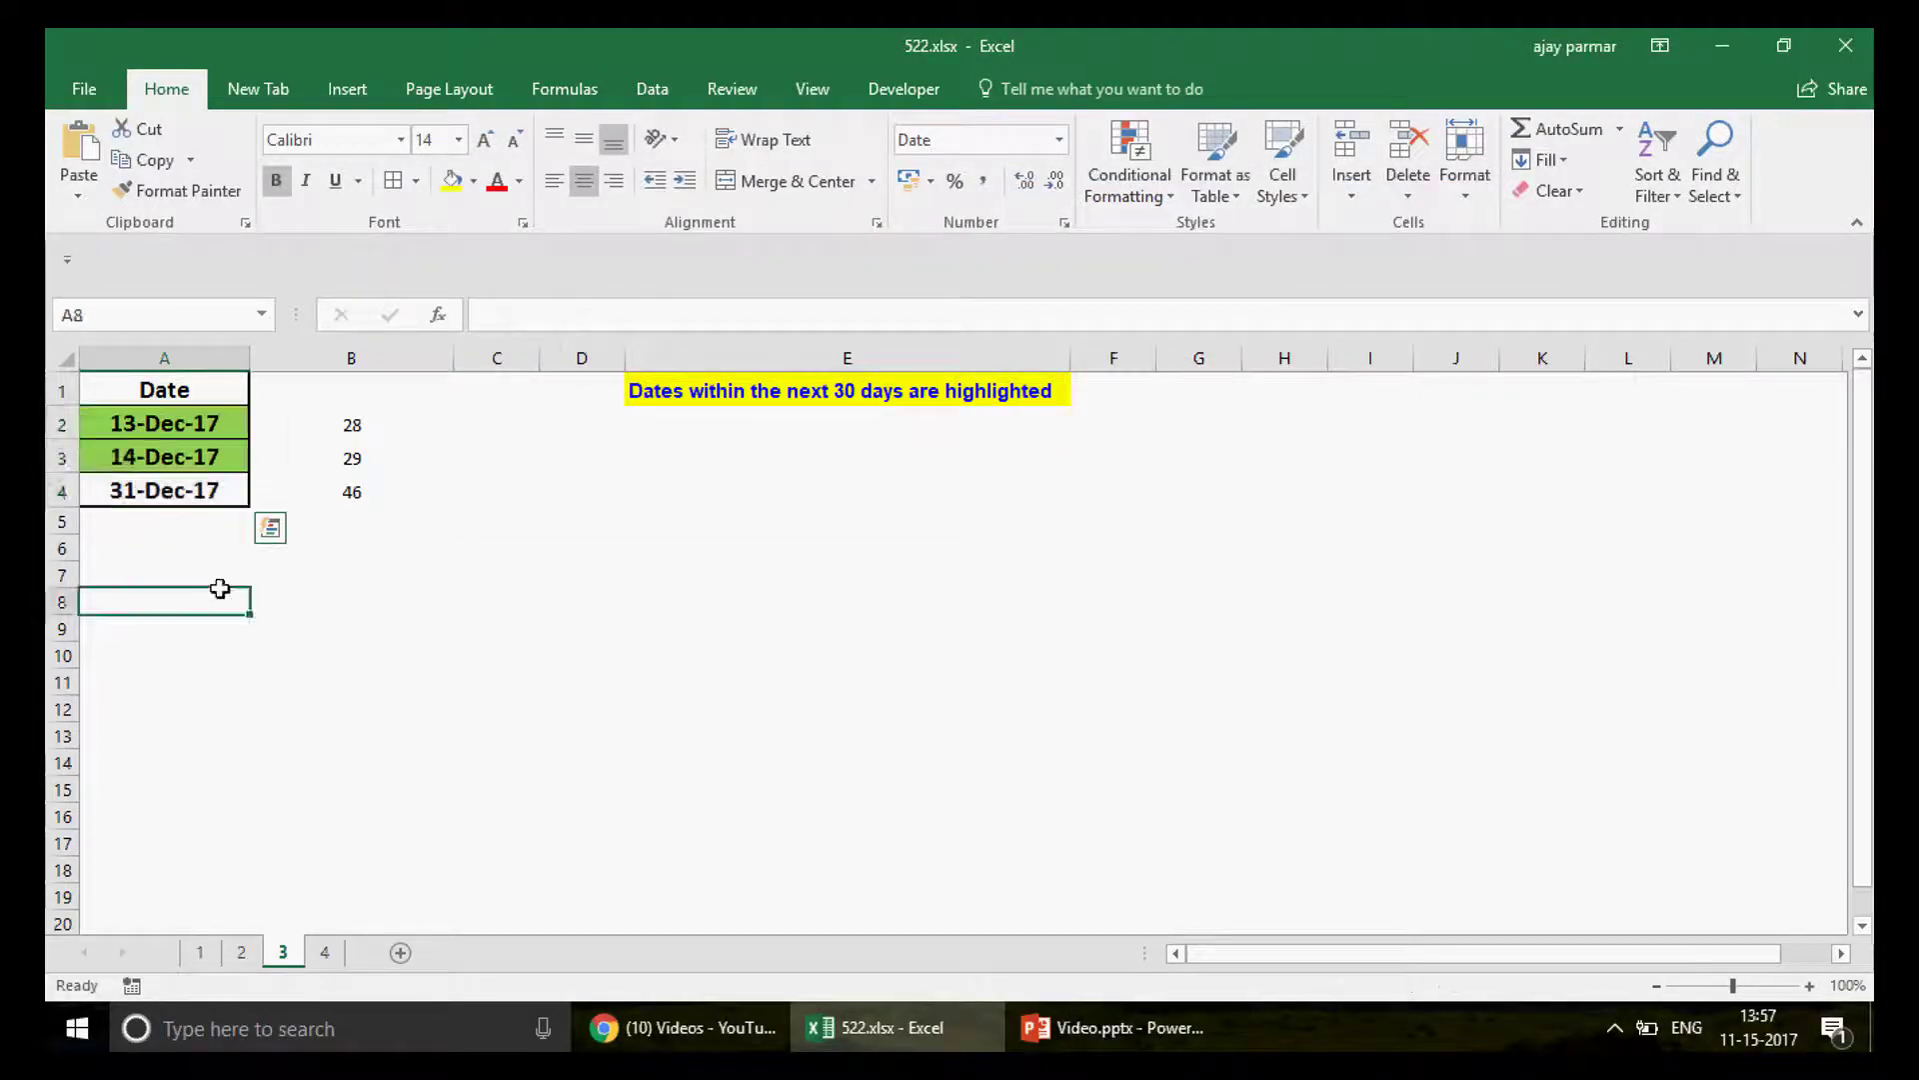
click(166, 428)
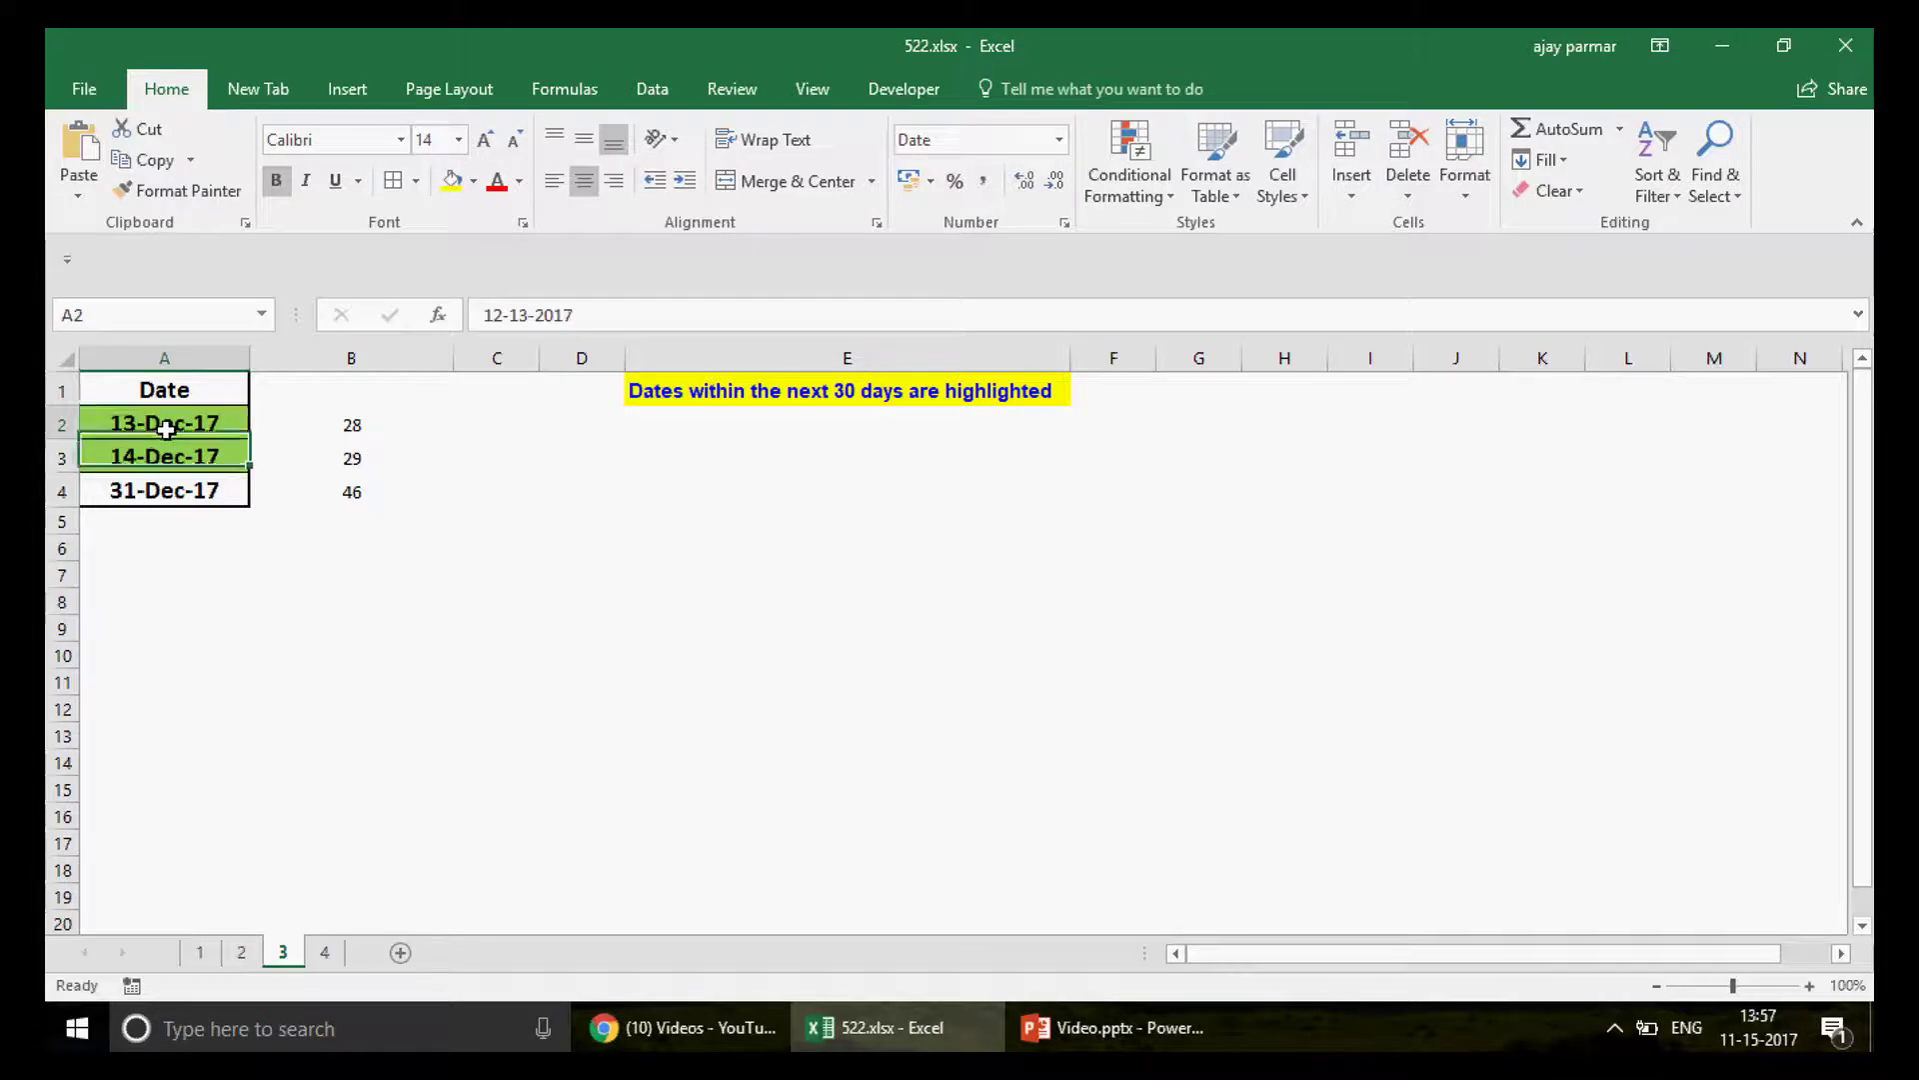
key(Right)
key(shift+Down)
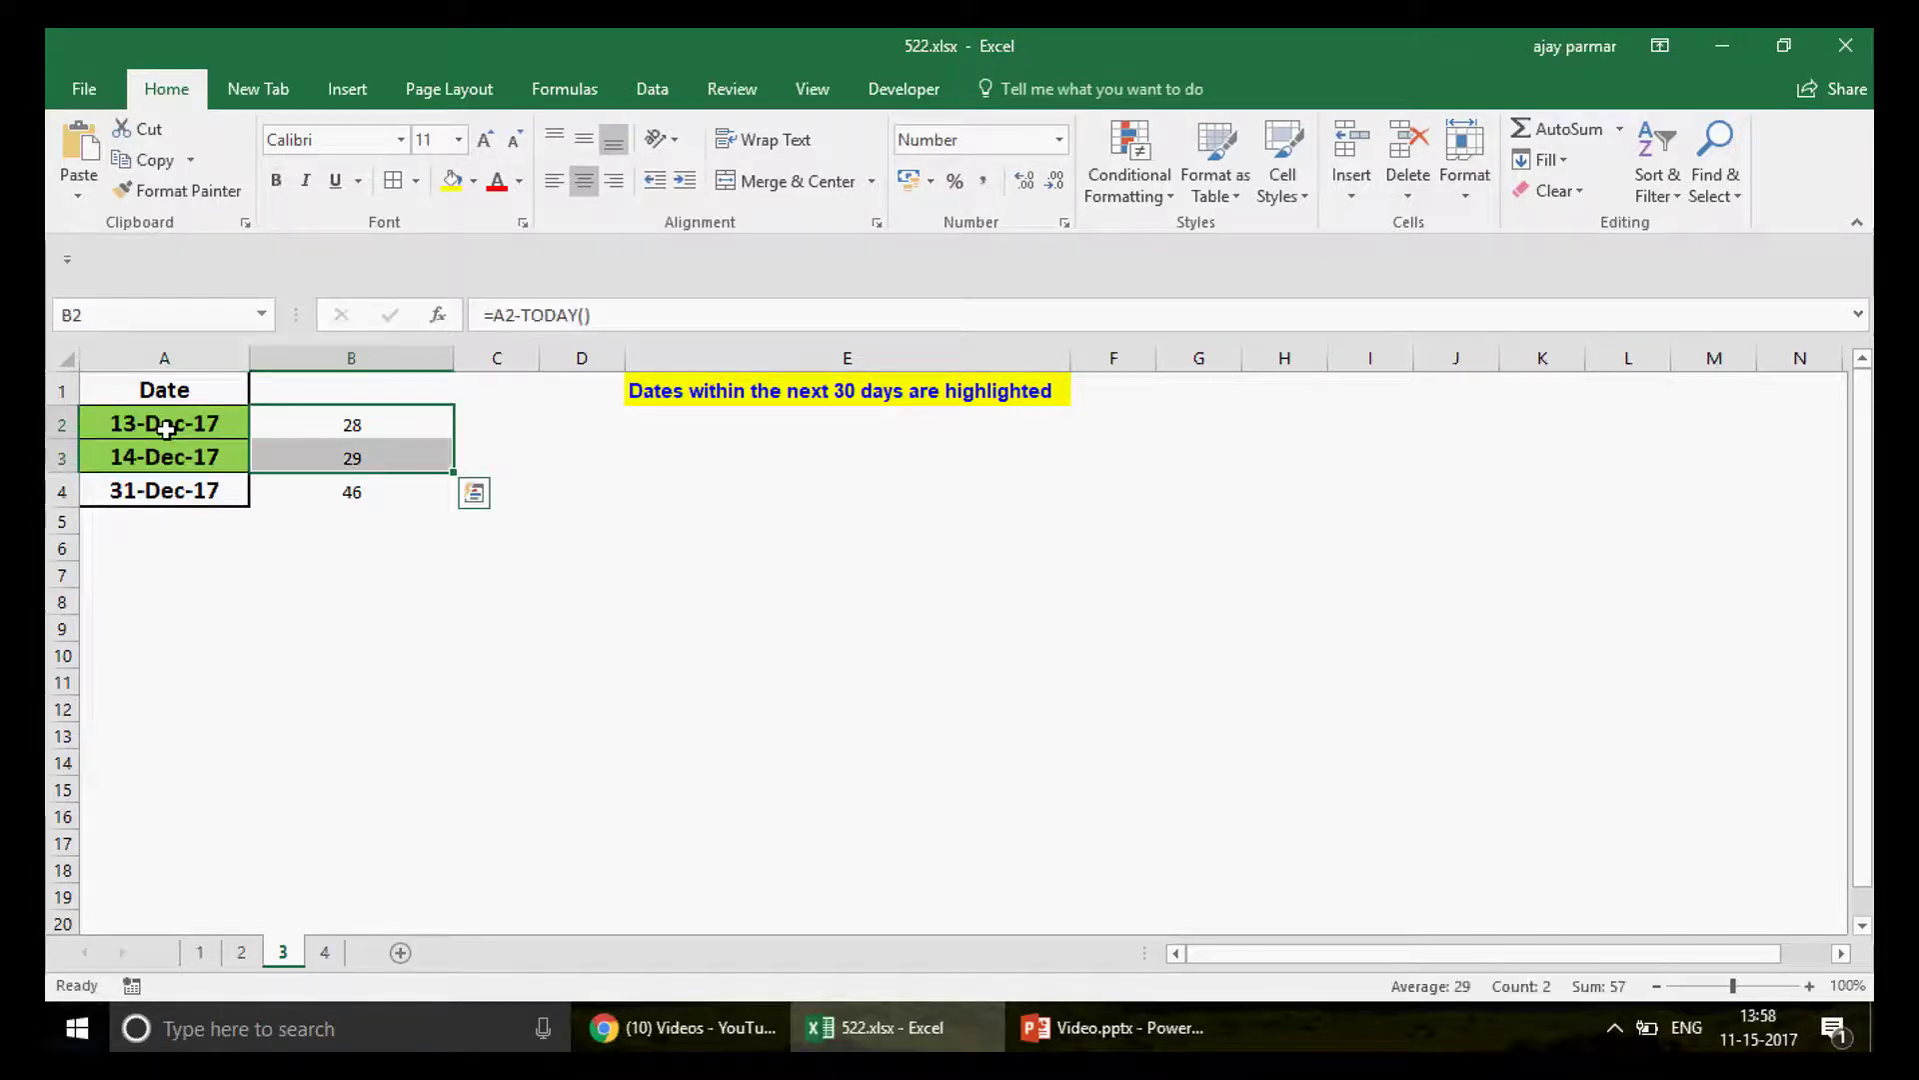
key(Left)
key(Down)
key(Down)
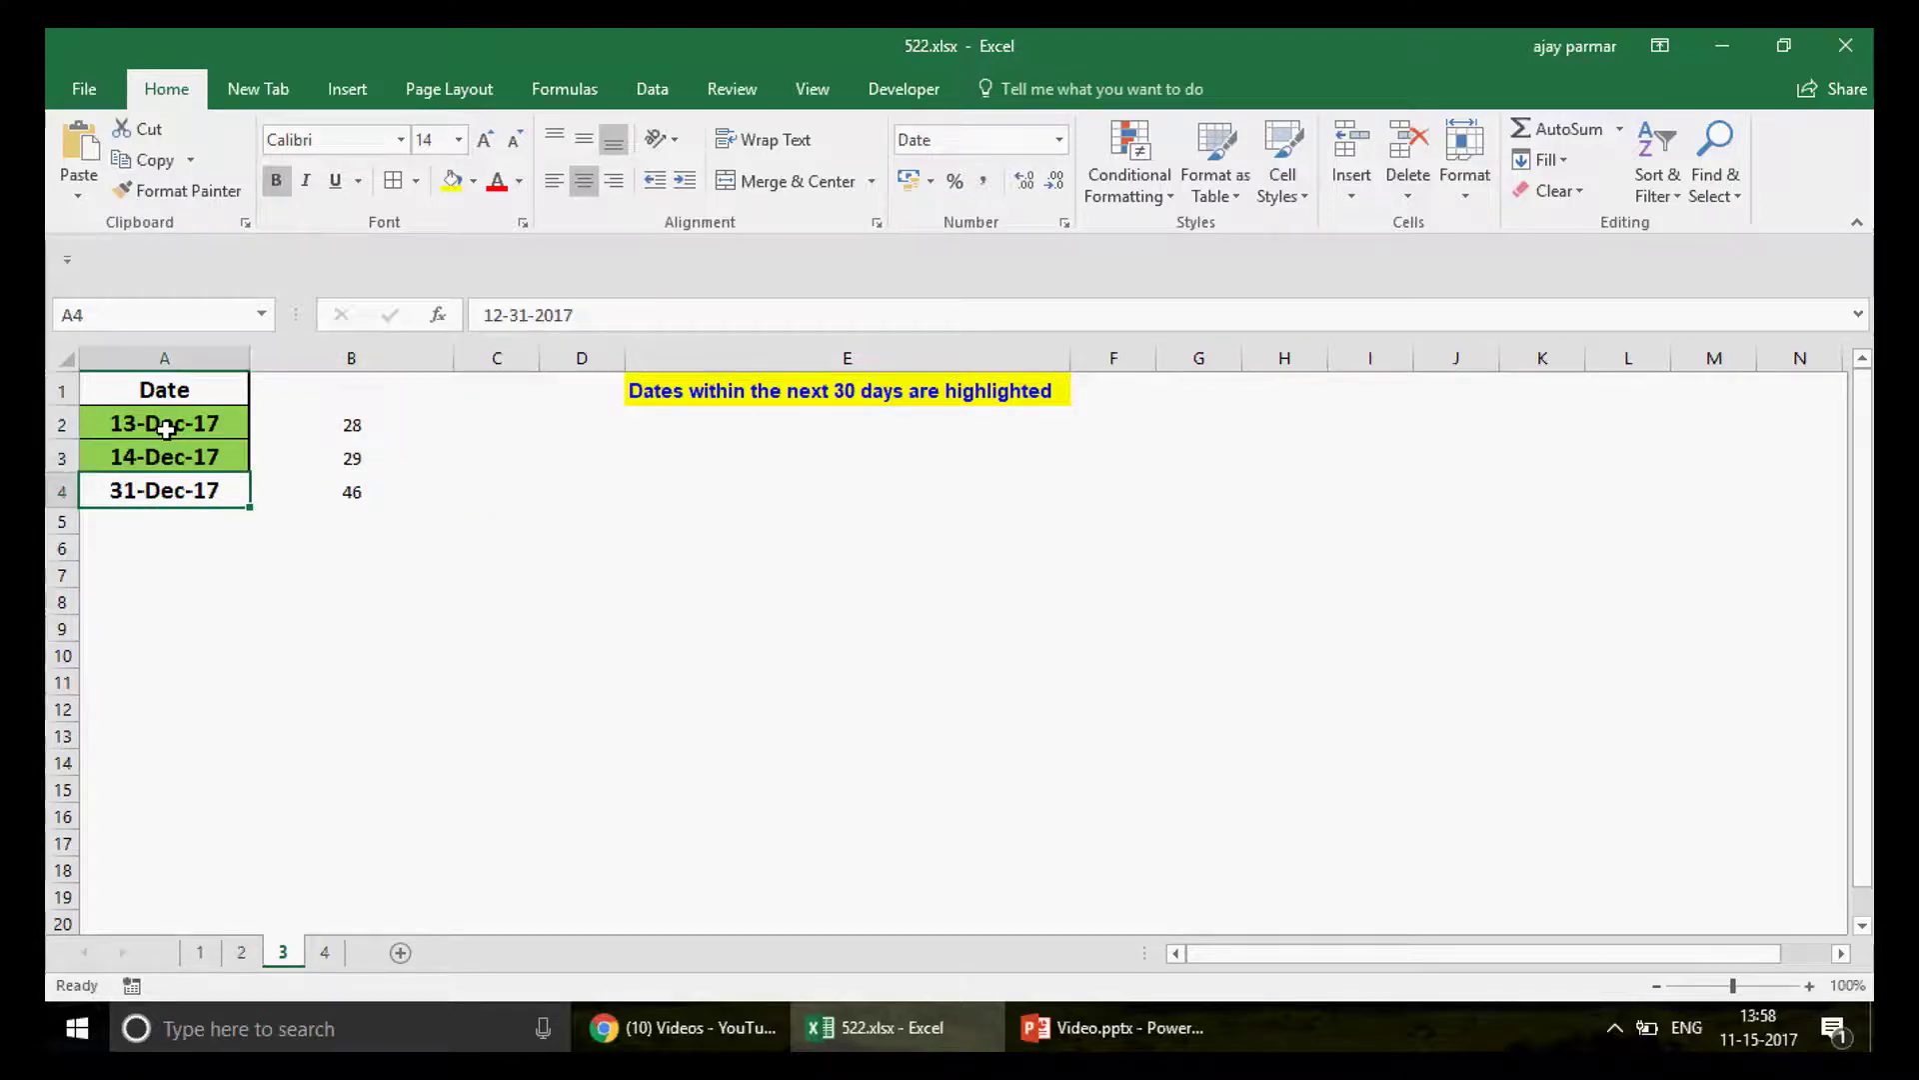
Step: Clear the conditional formatting rules from the entire sheet
click(166, 429)
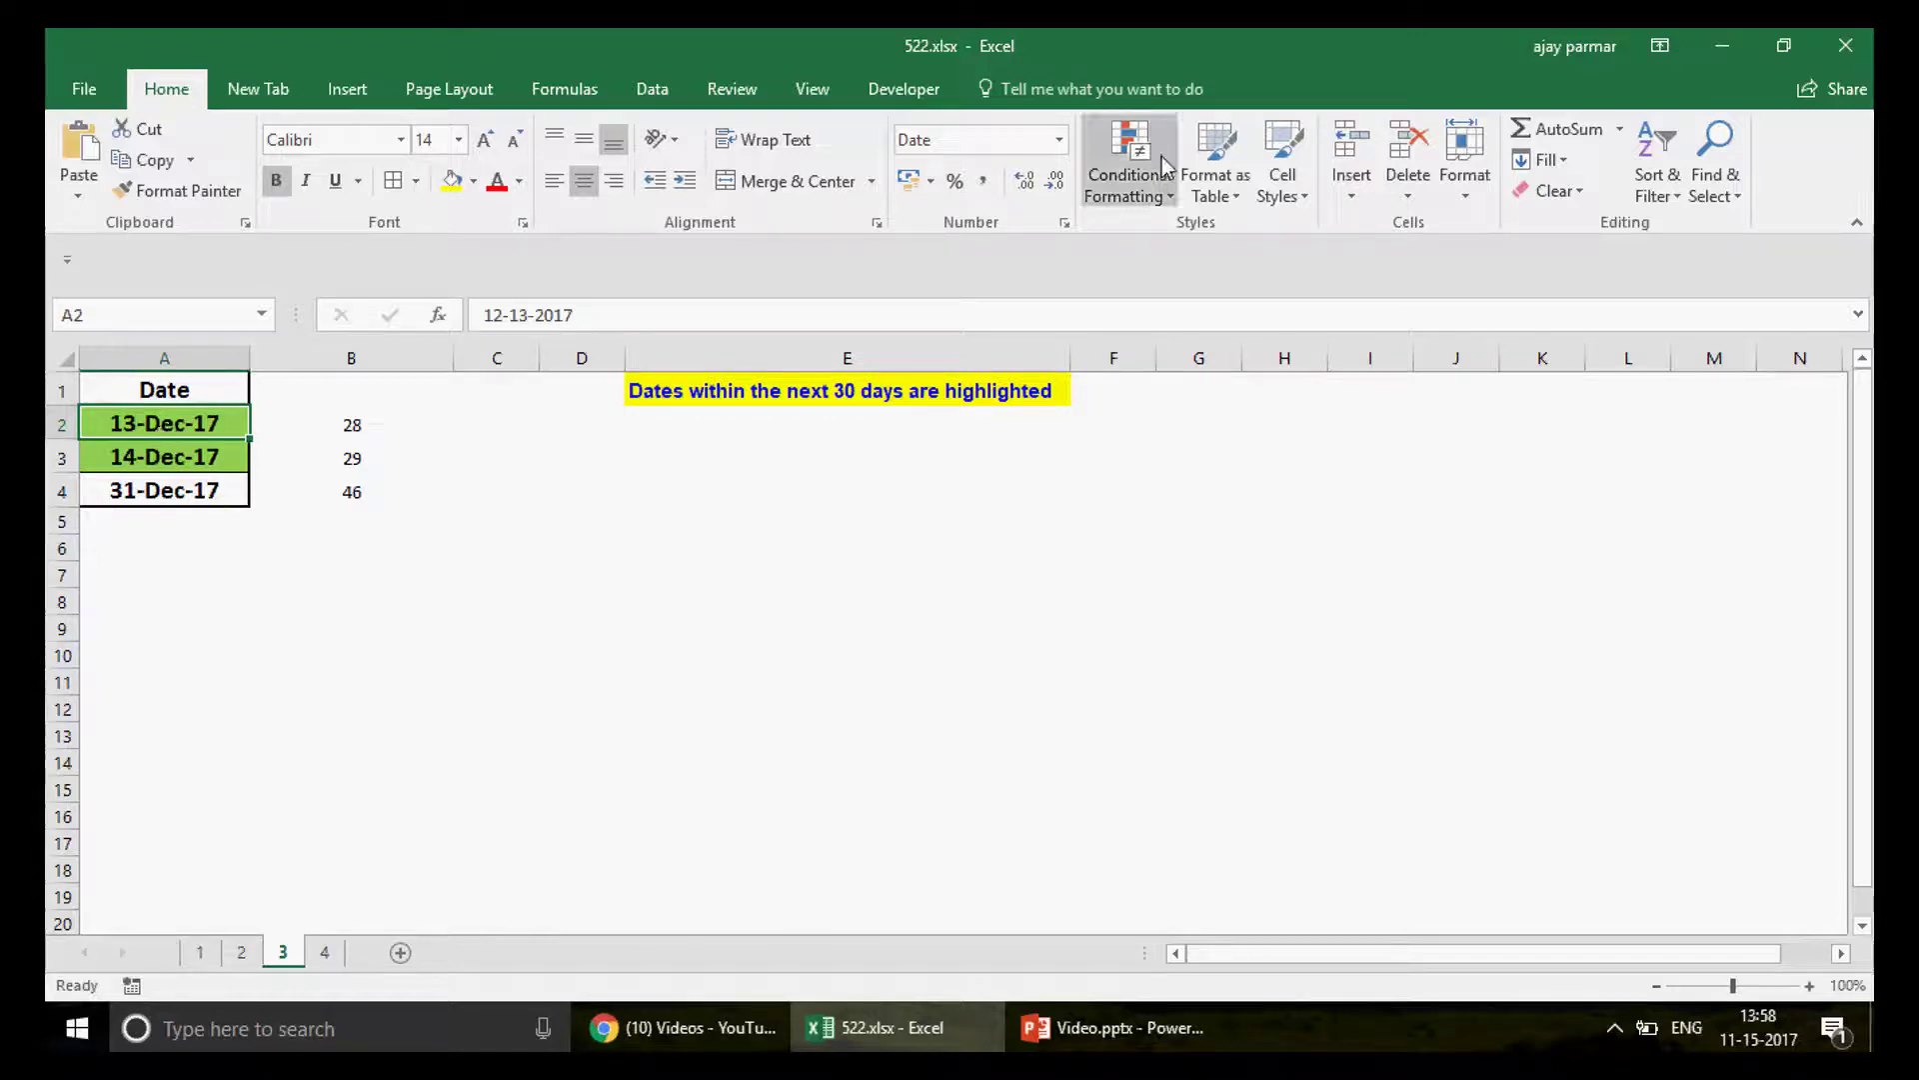
click(1160, 185)
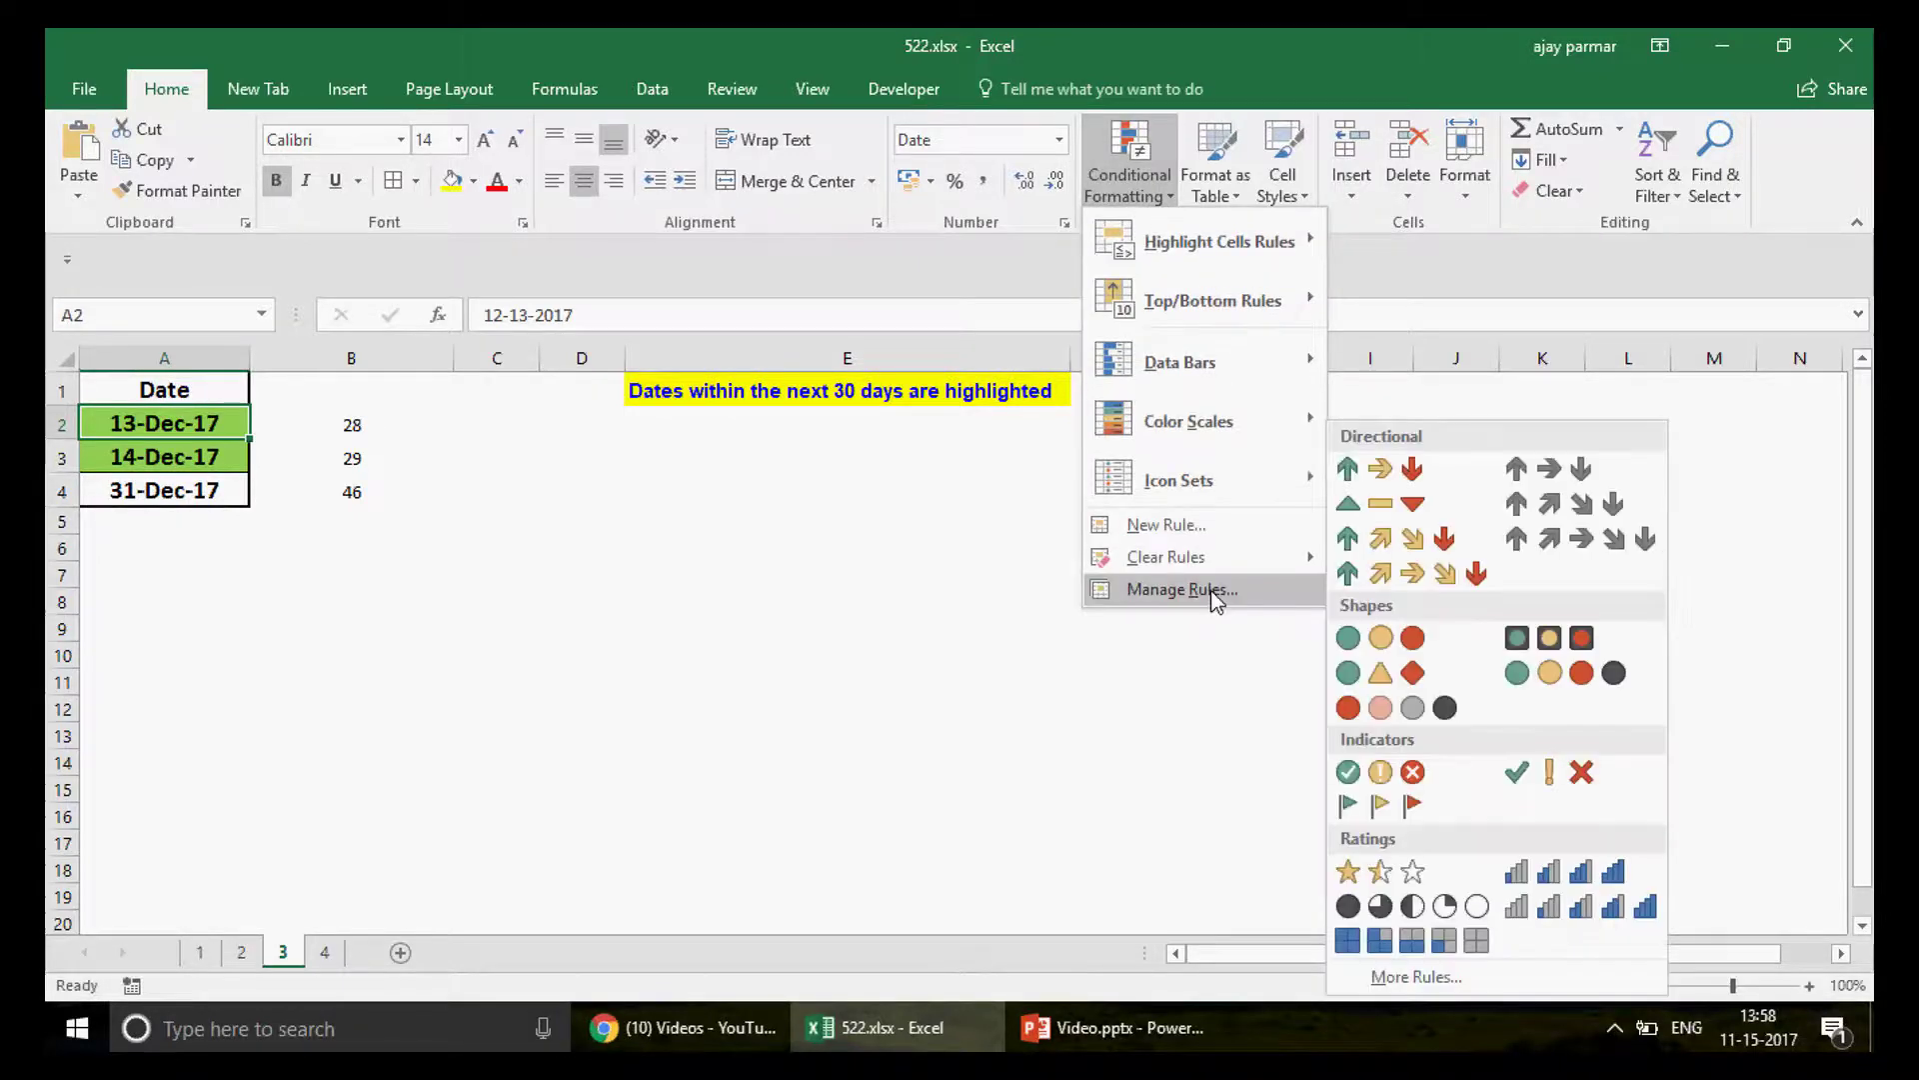
mouse_move(1232, 567)
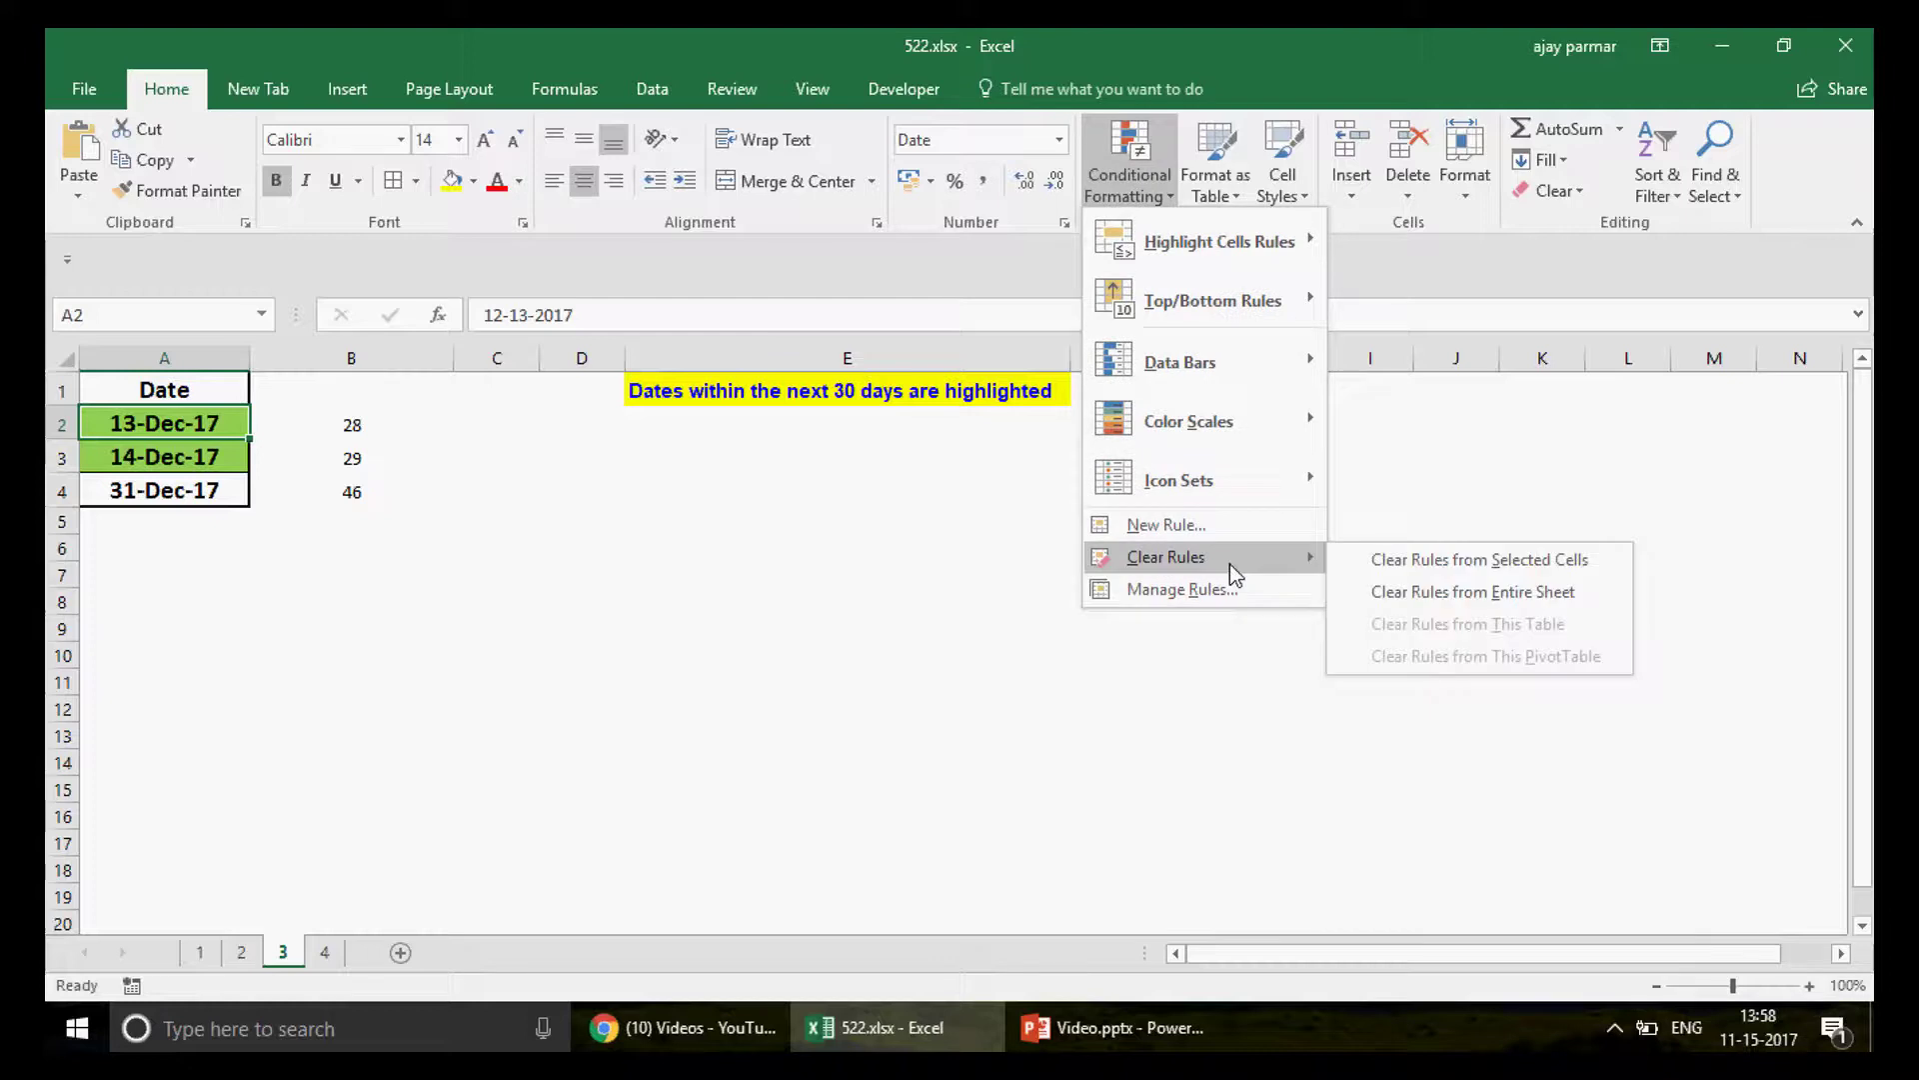
click(1423, 594)
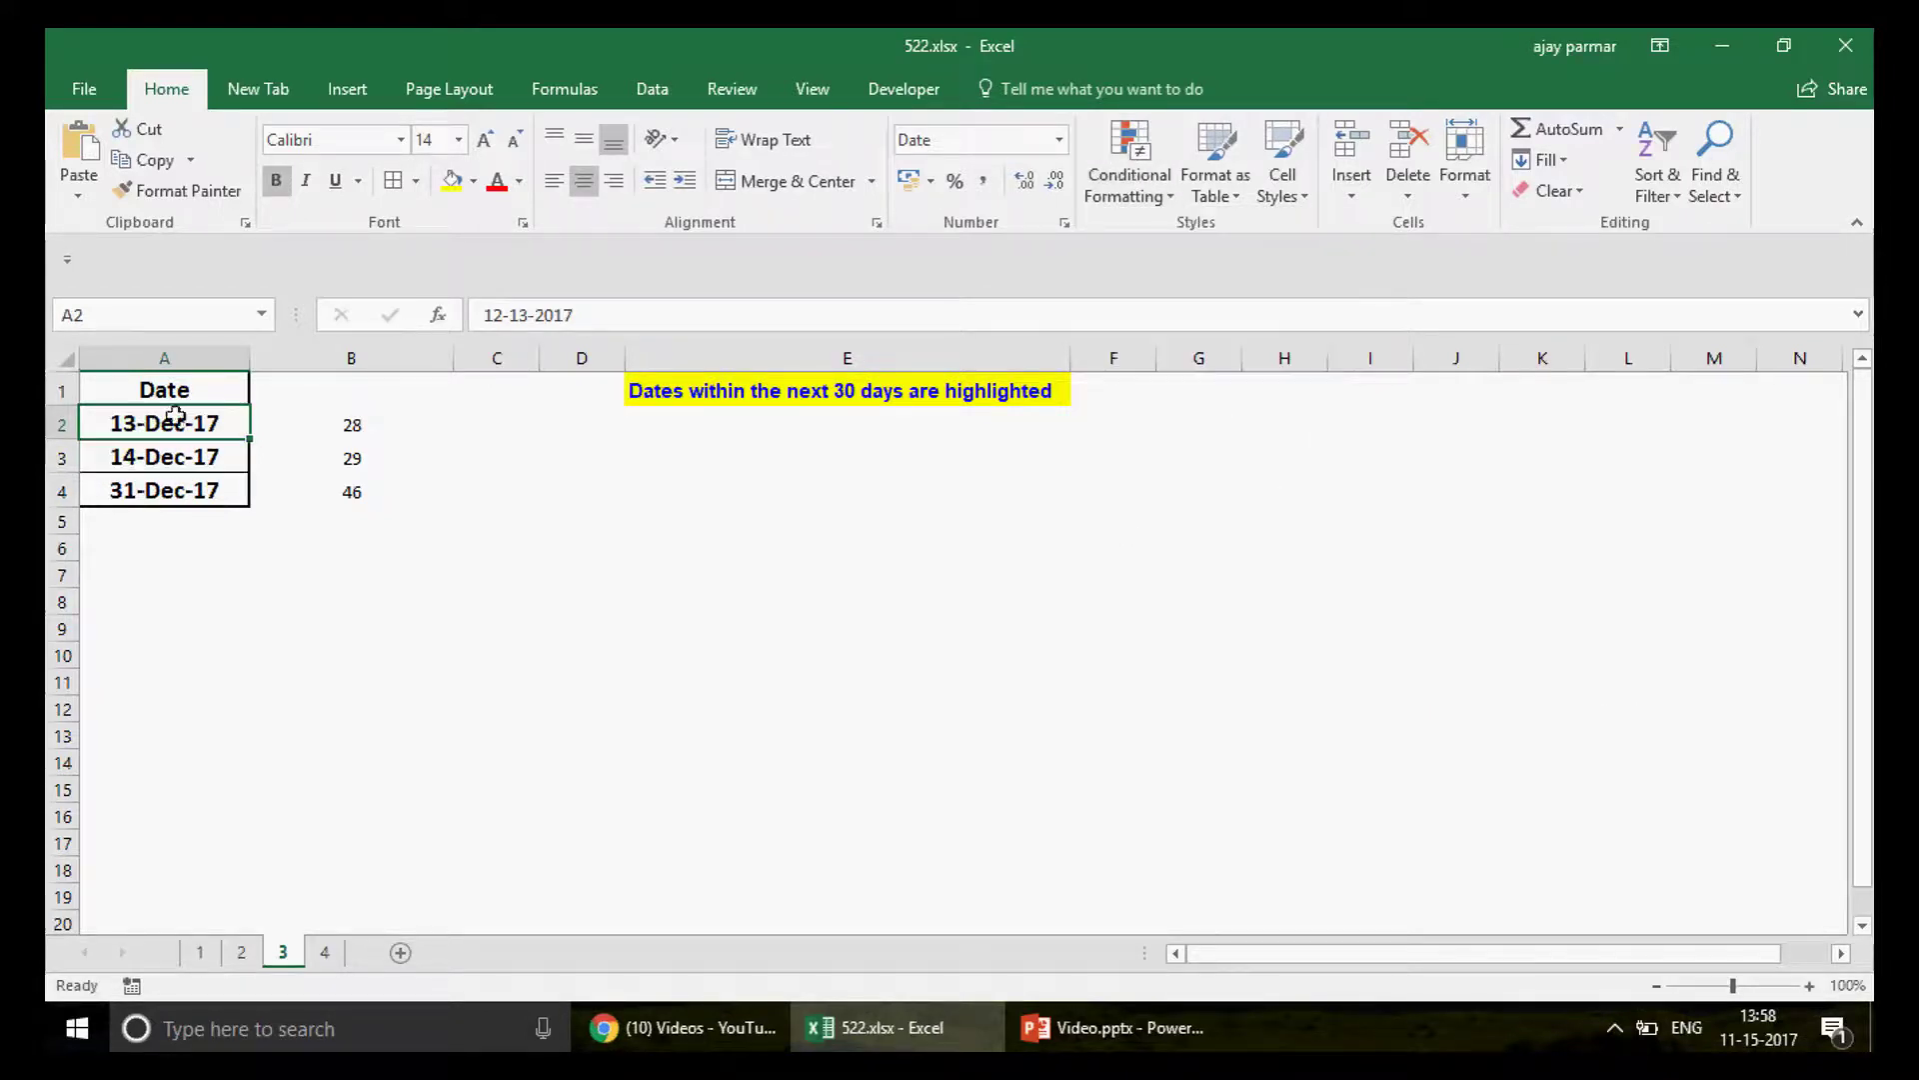
Step: Review the day-difference formulas in B2:B4 beside the dates in column A
key(Right)
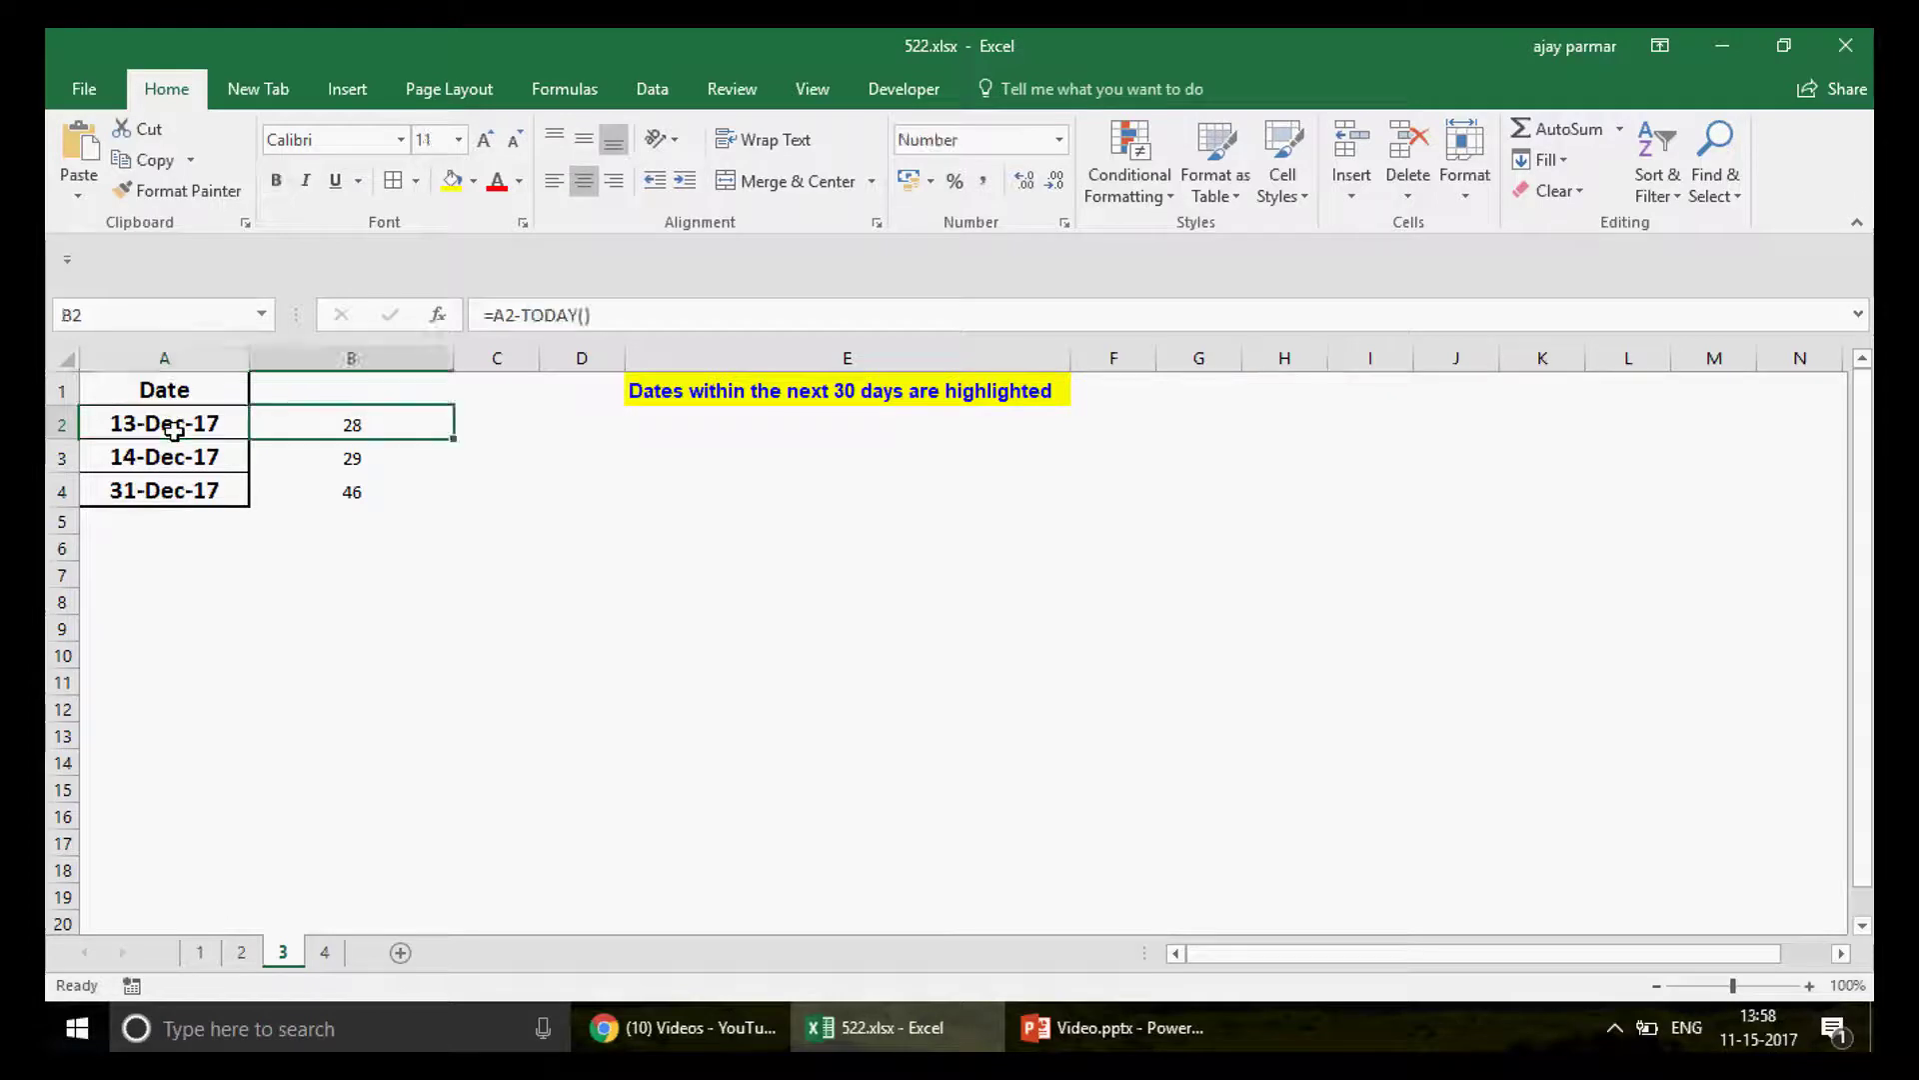
key(Right)
key(Left)
key(shift+Down)
key(shift+Down)
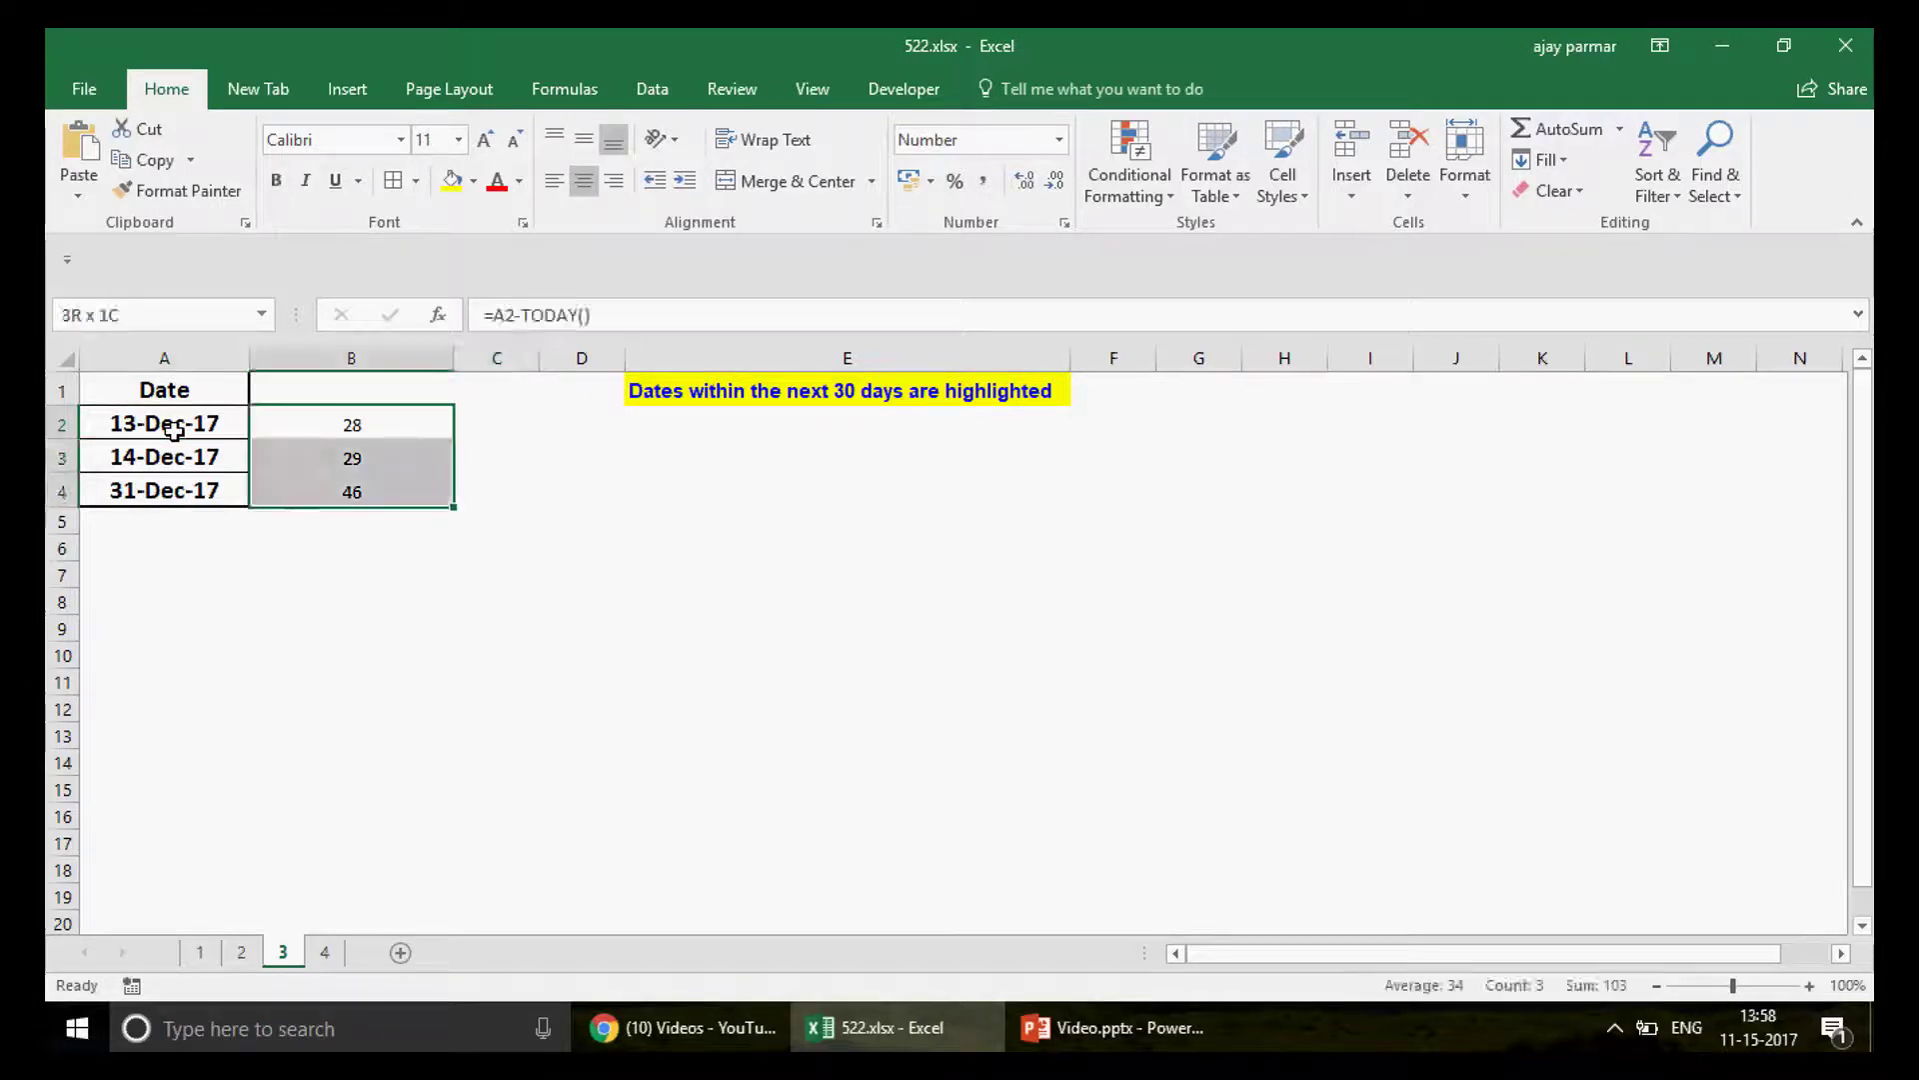
key(shift+Up)
key(shift+Up)
key(shift+Down)
key(shift+Down)
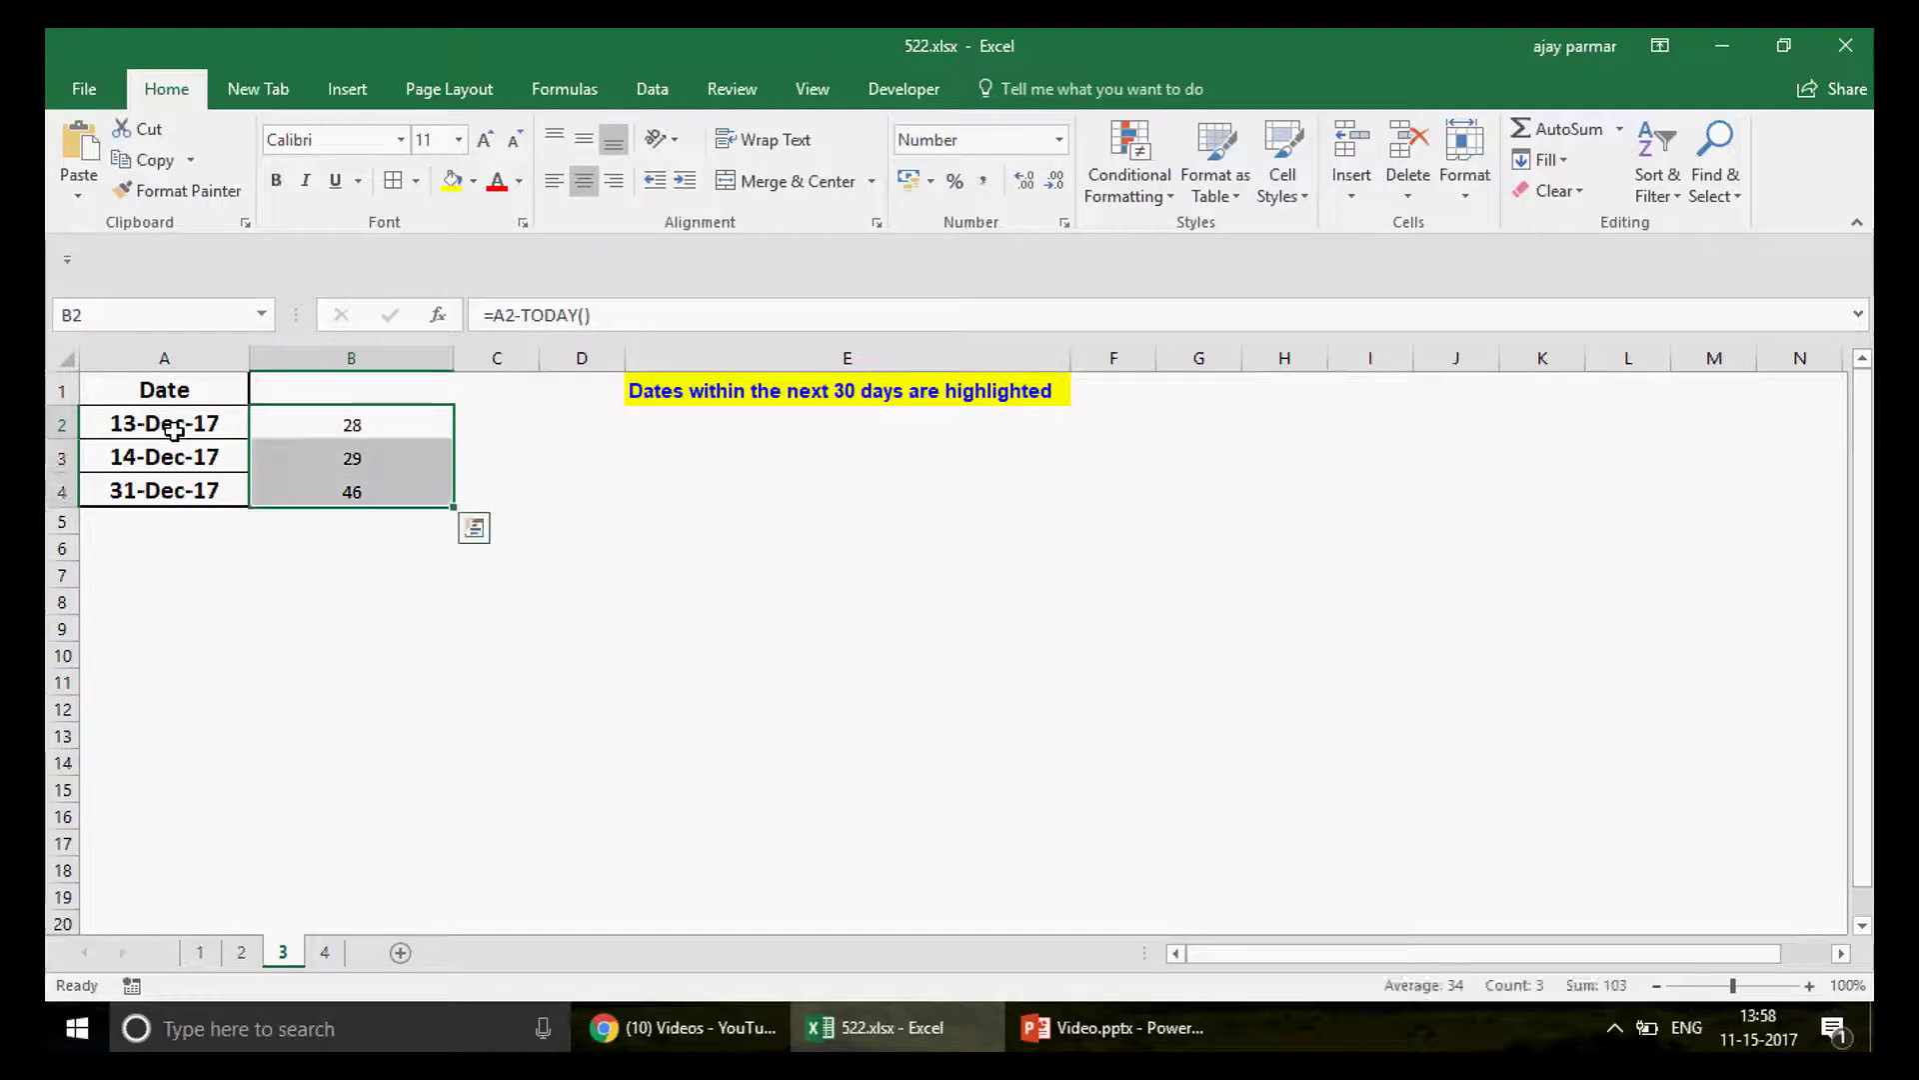
key(shift+Up)
key(shift+Up)
key(Left)
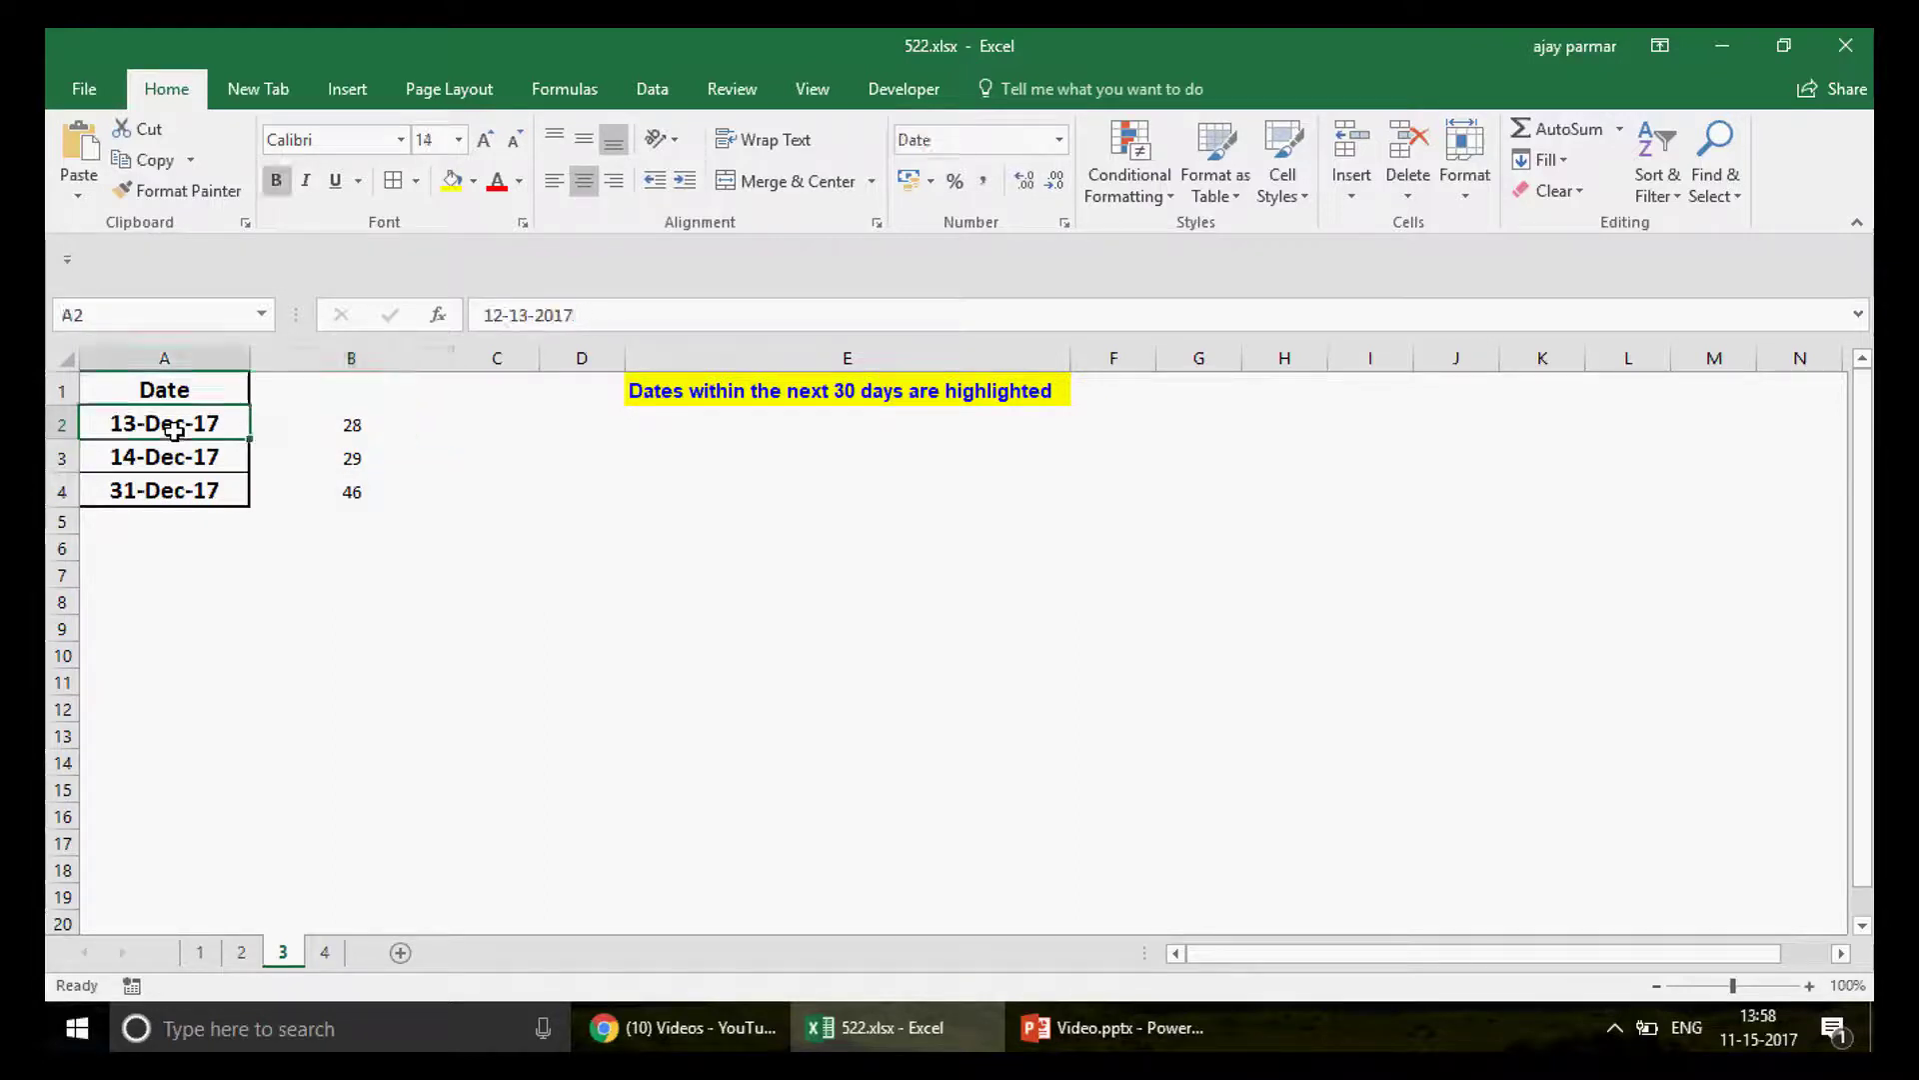
Step: Create a new conditional formatting rule for A2:A4 with the rule type that uses a formula to determine which cells to format
key(shift+Down)
key(shift+Down)
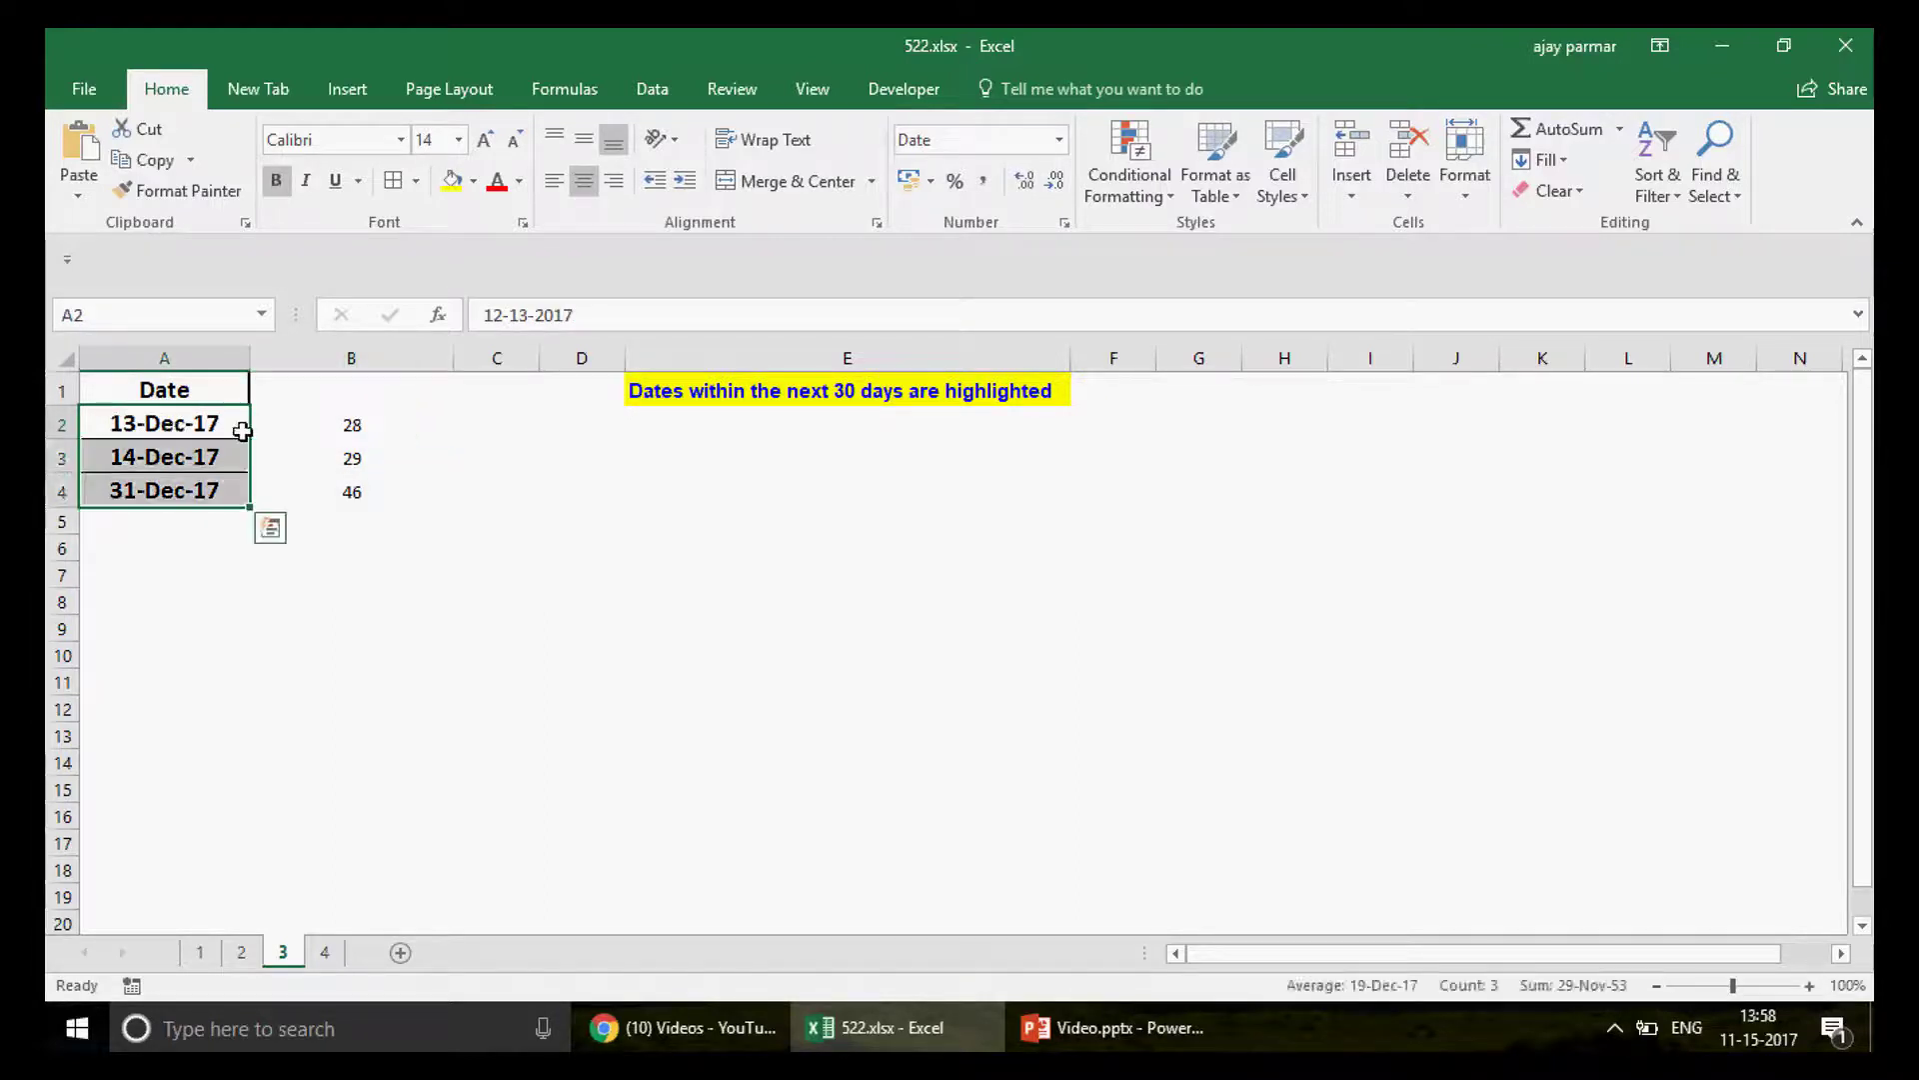
click(1152, 190)
mouse_move(1200, 421)
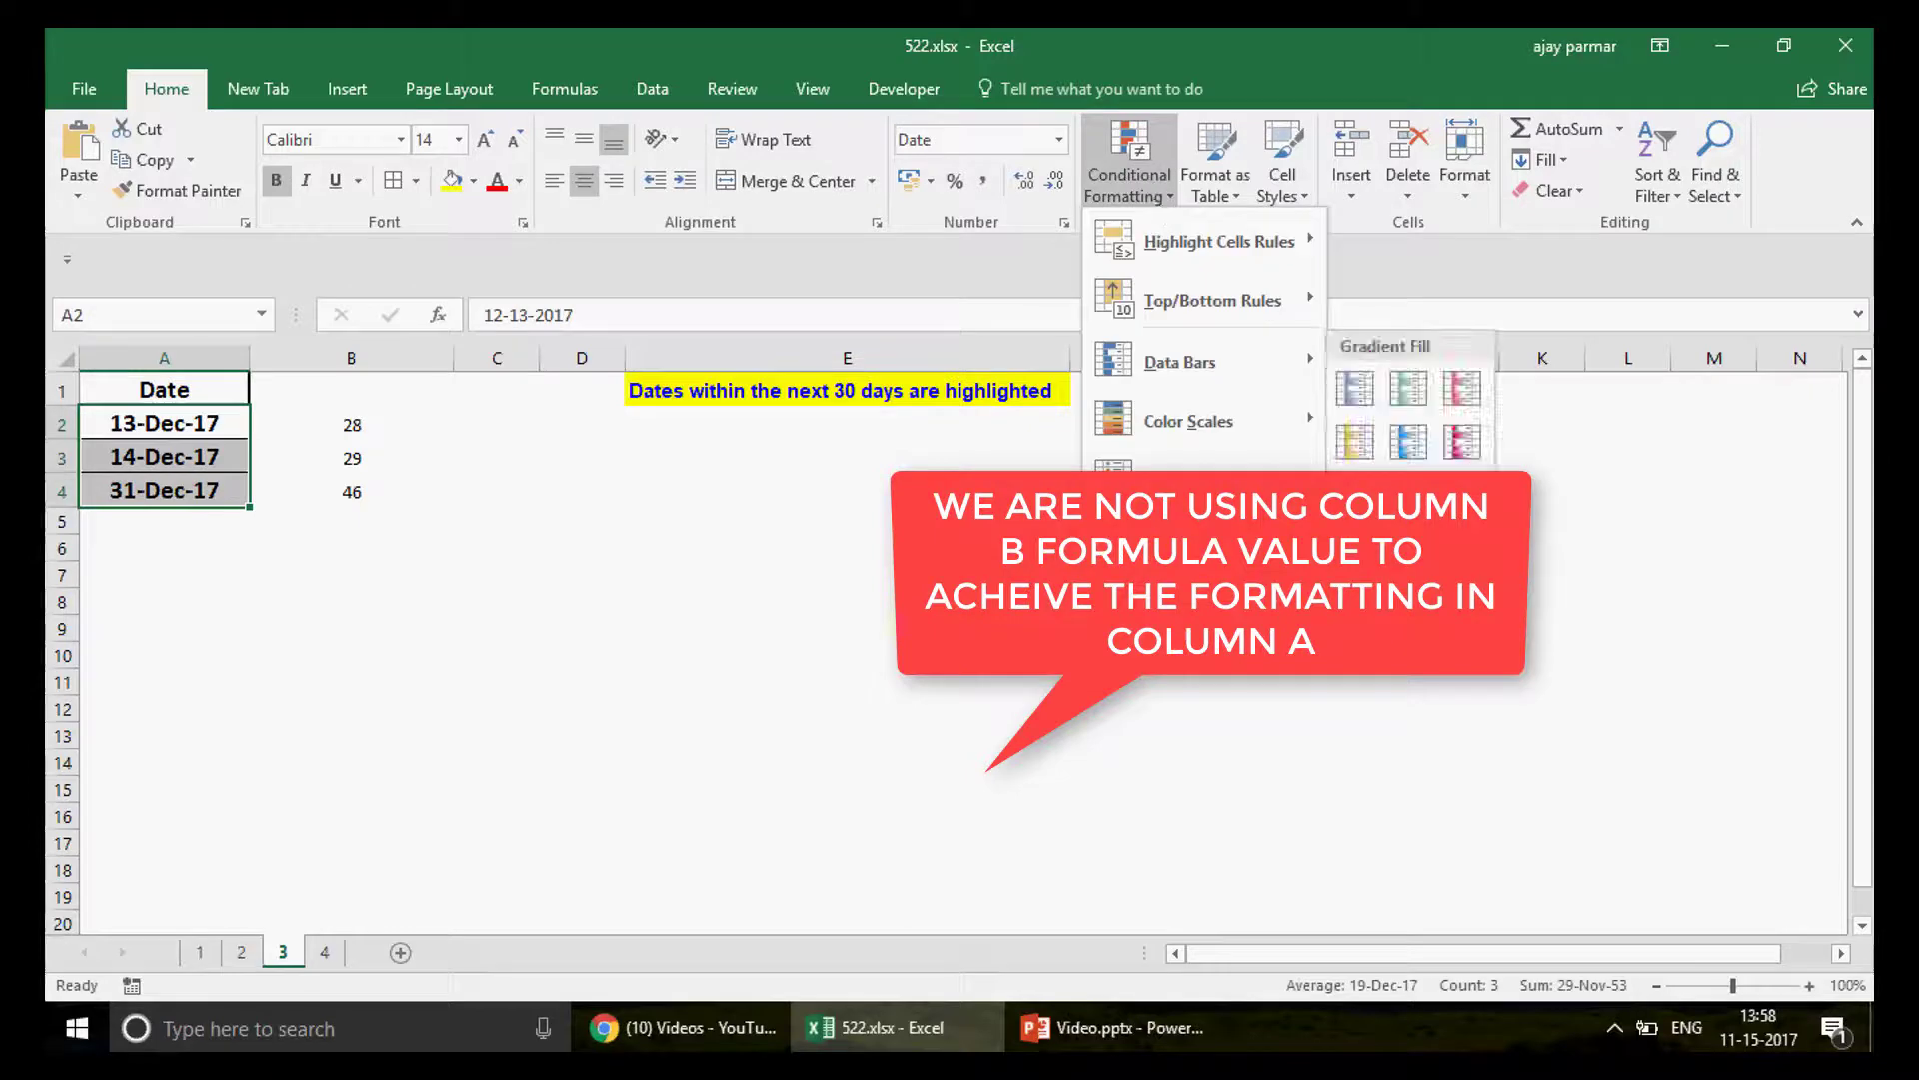
click(1385, 490)
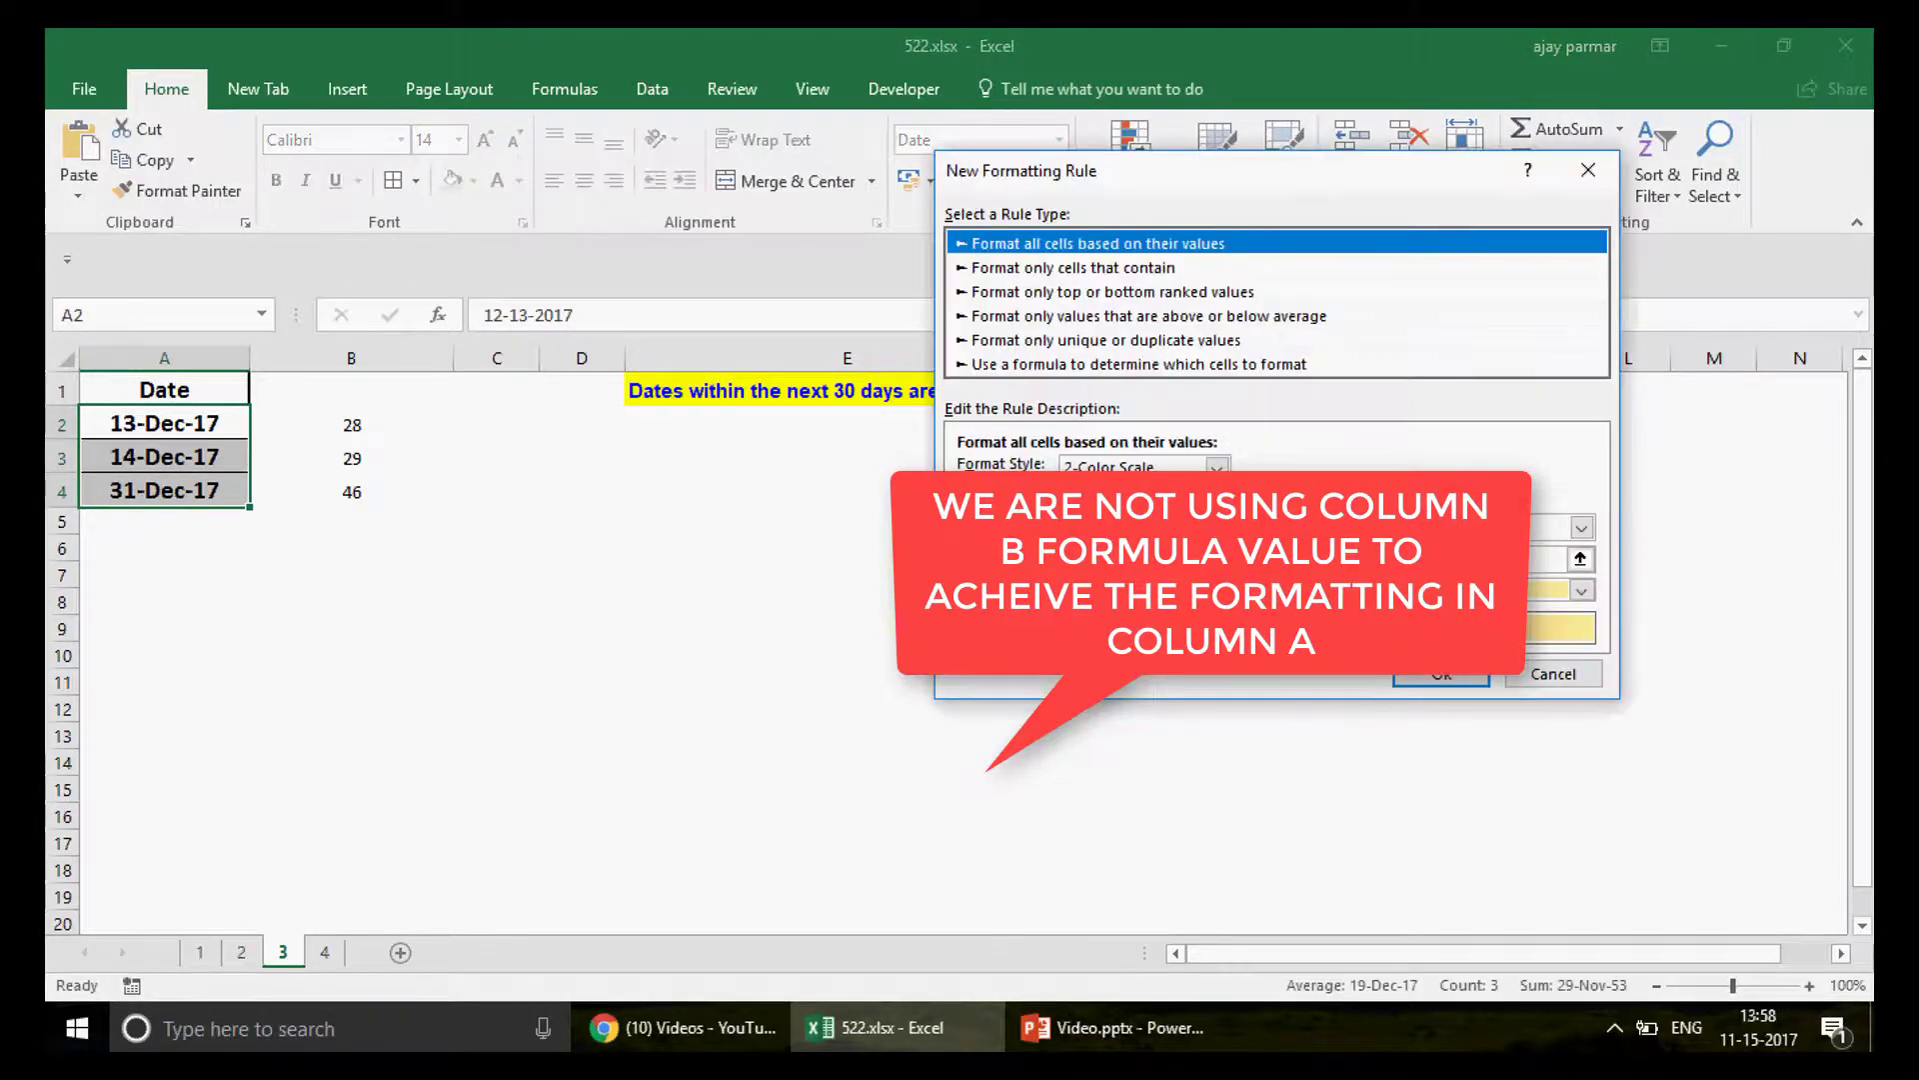
drag(1323, 172, 1515, 270)
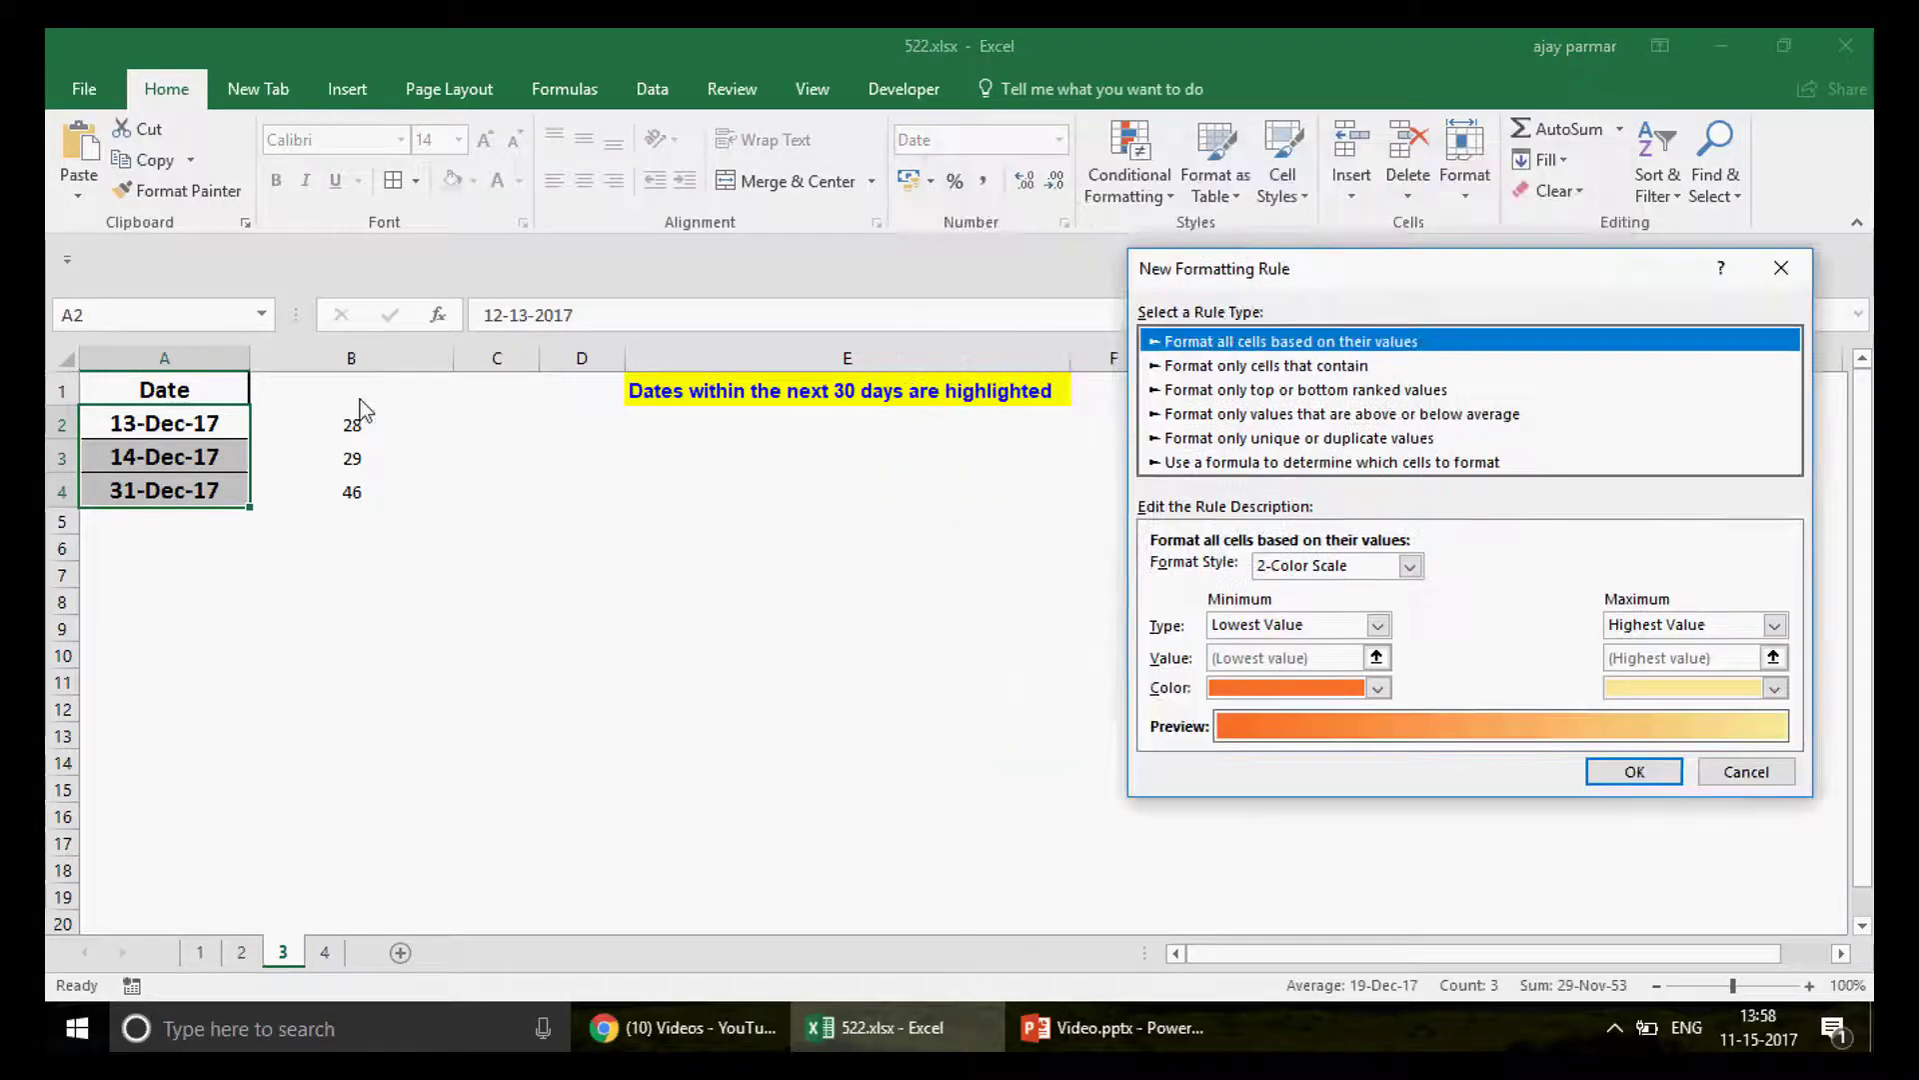
click(1266, 369)
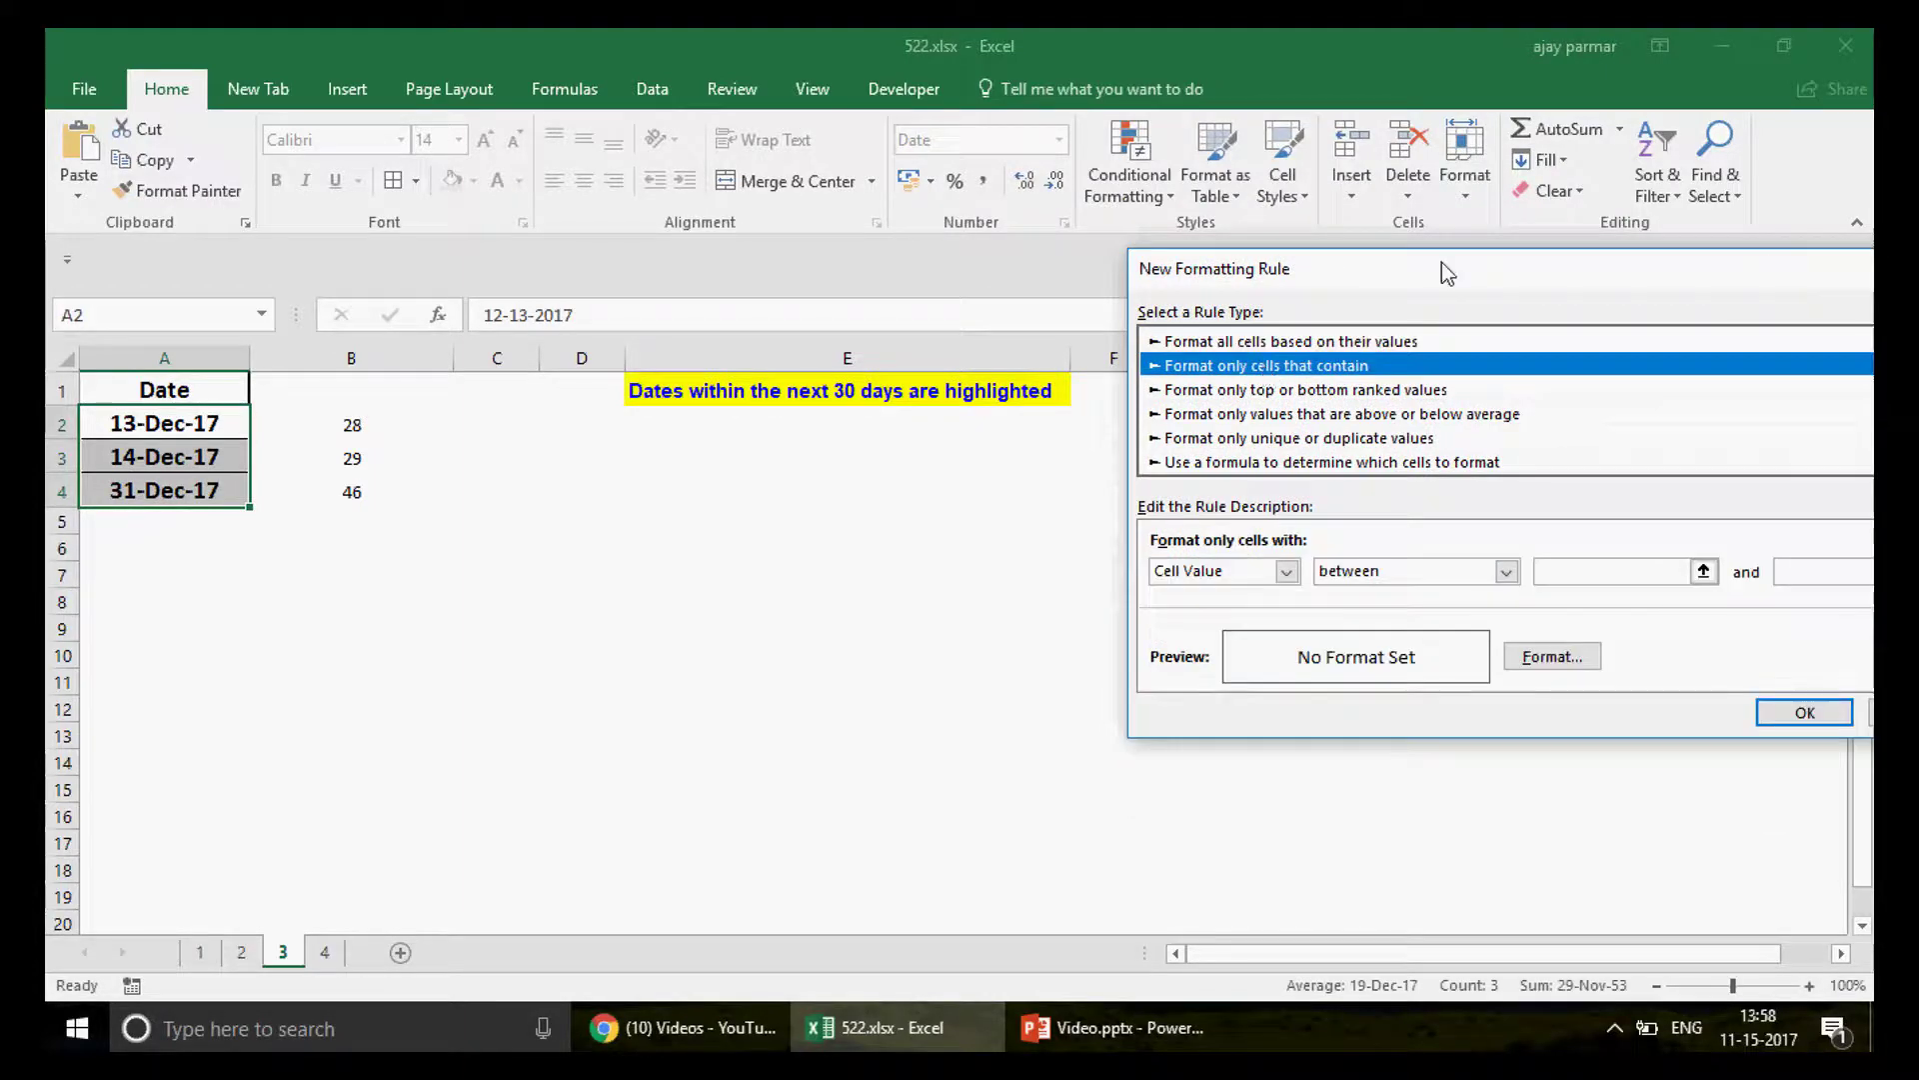
drag(1441, 262, 1232, 230)
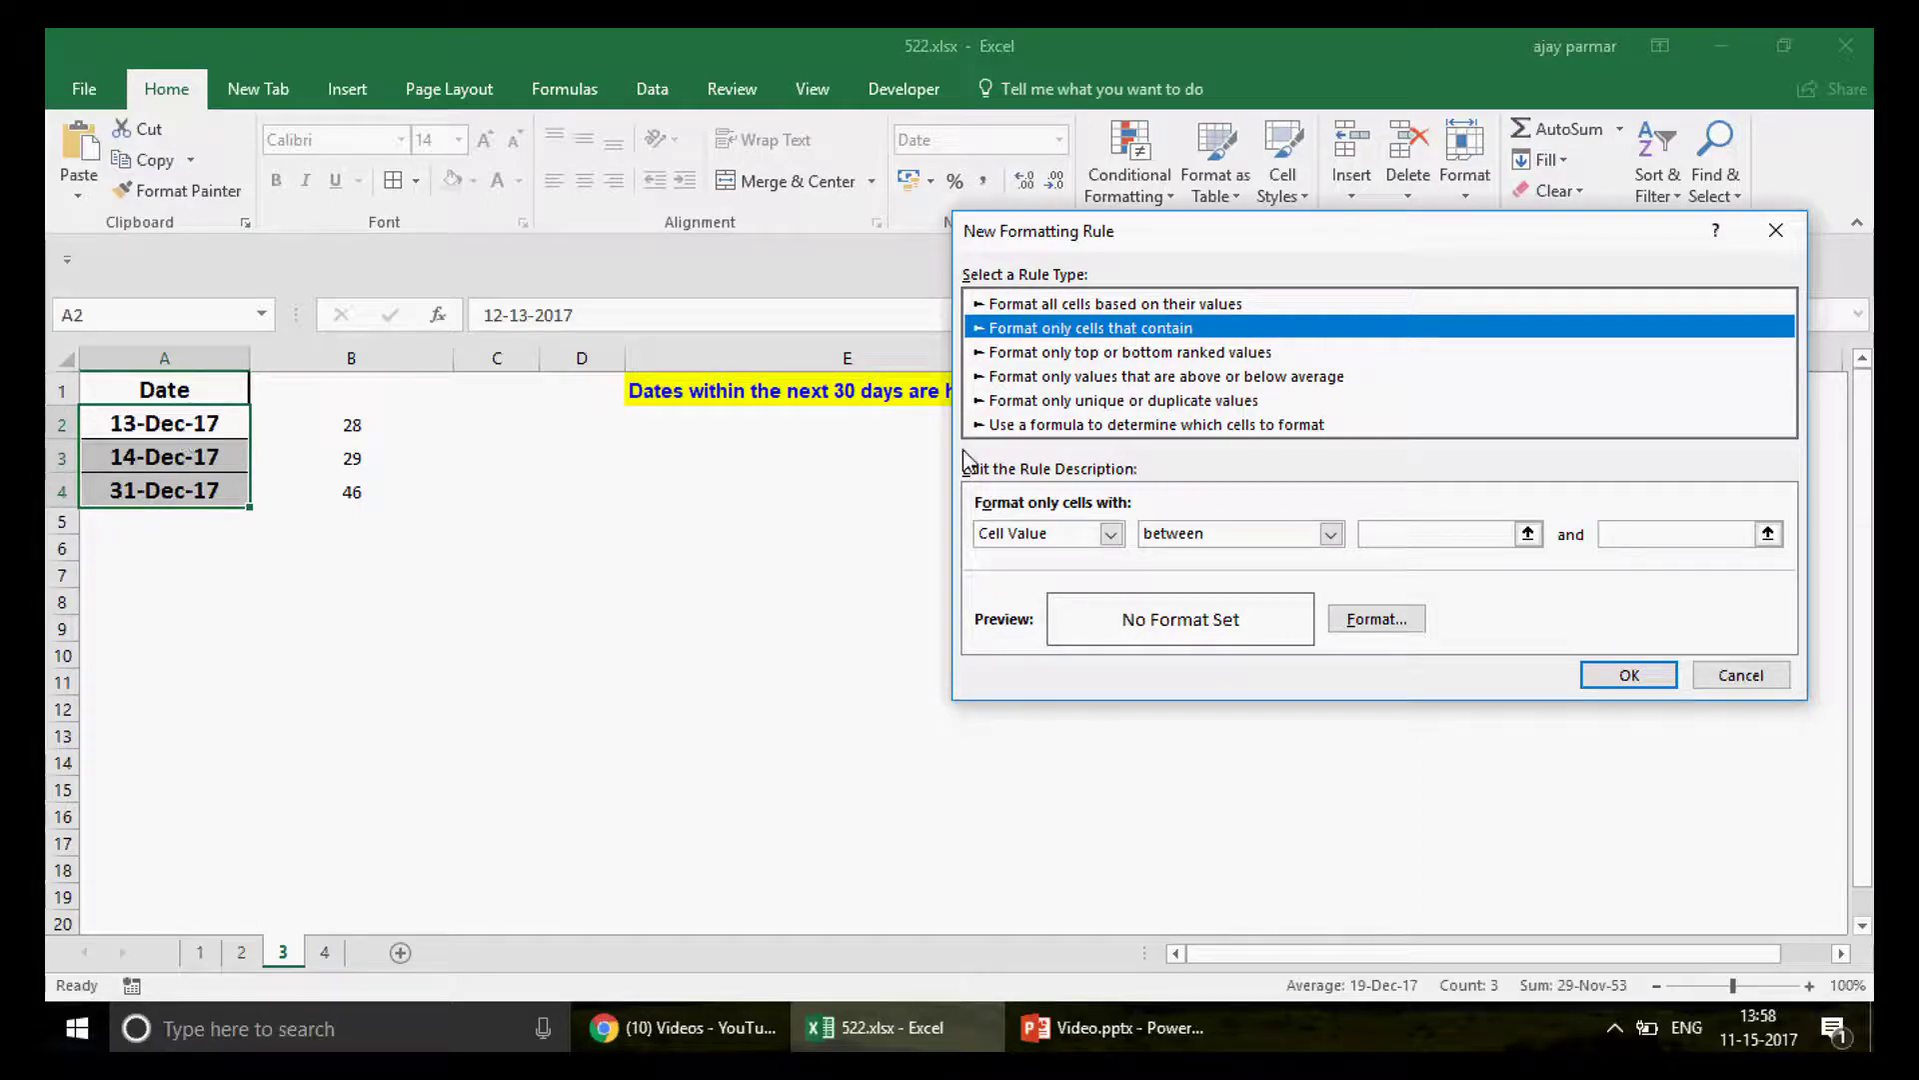
click(1064, 425)
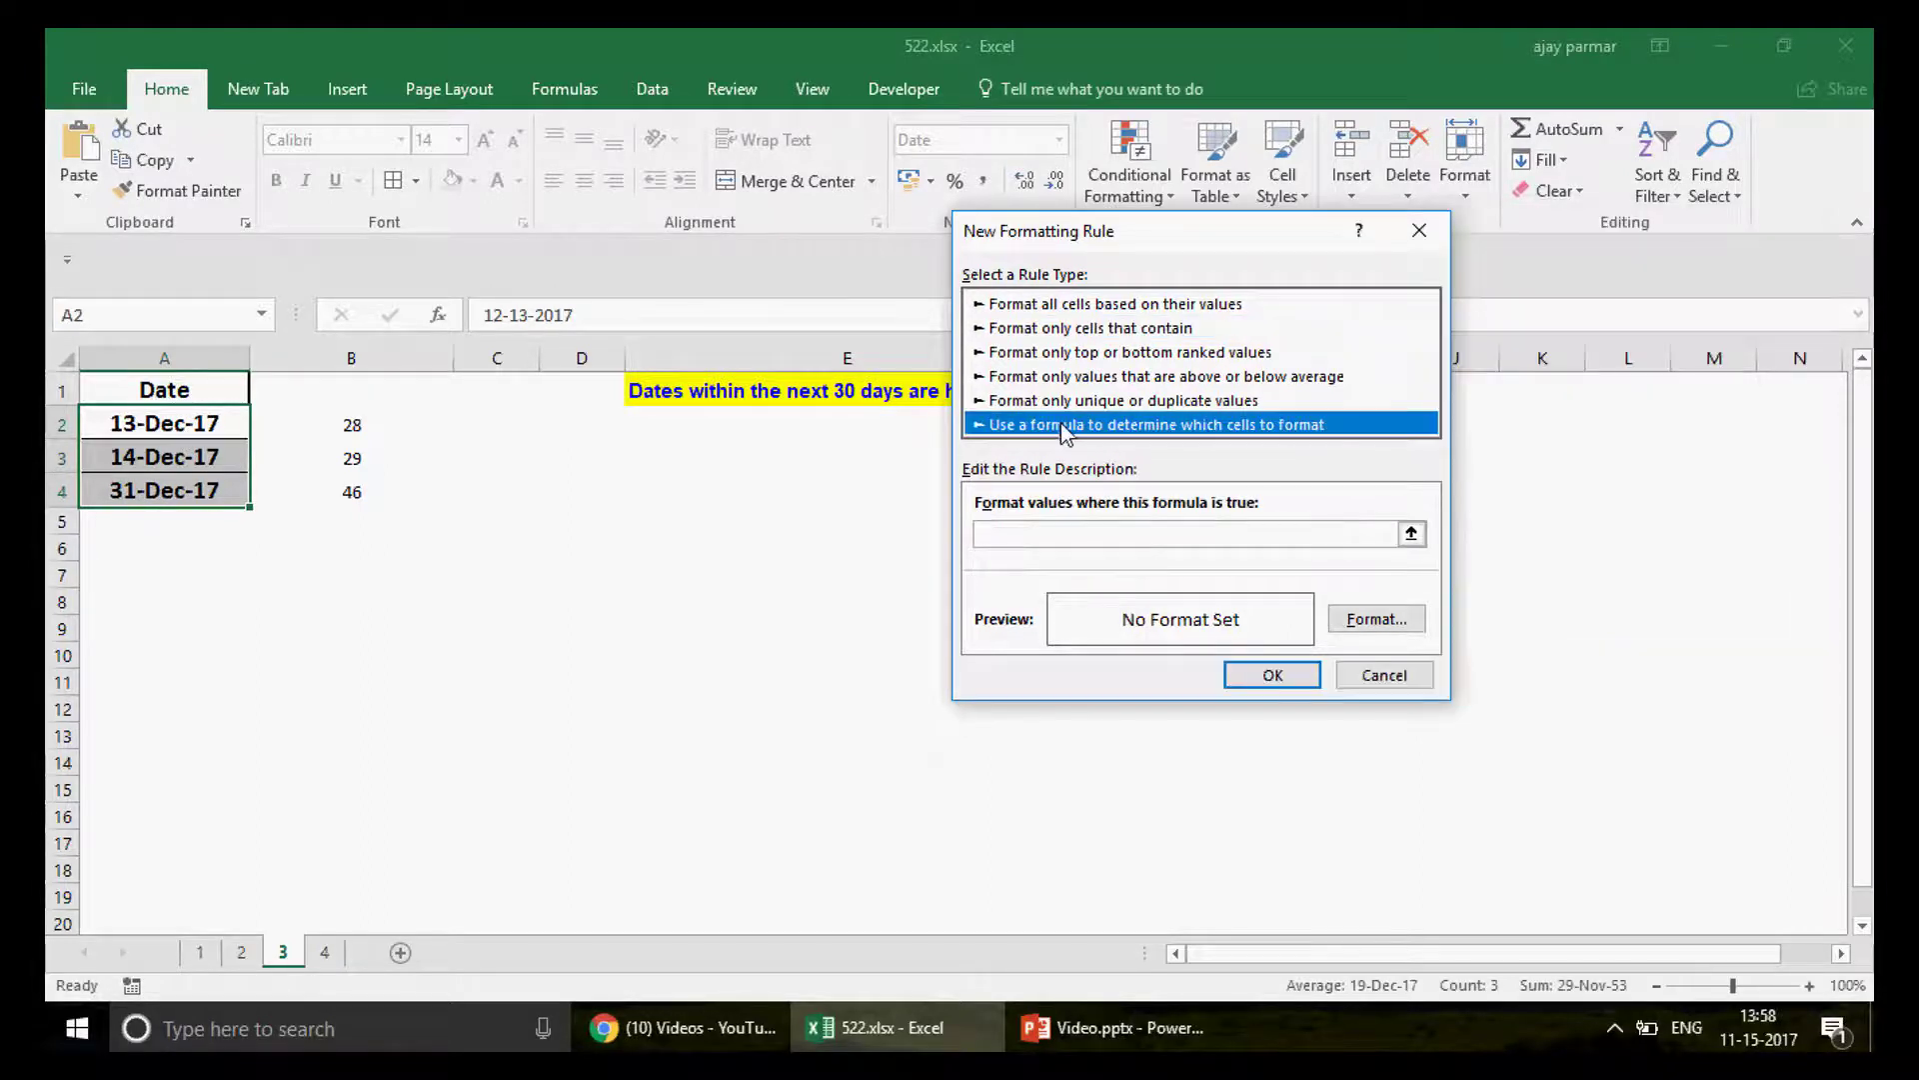
Step: Enter =$B$2<=30 as the rule's formula and set its format to a light green fill
click(1005, 530)
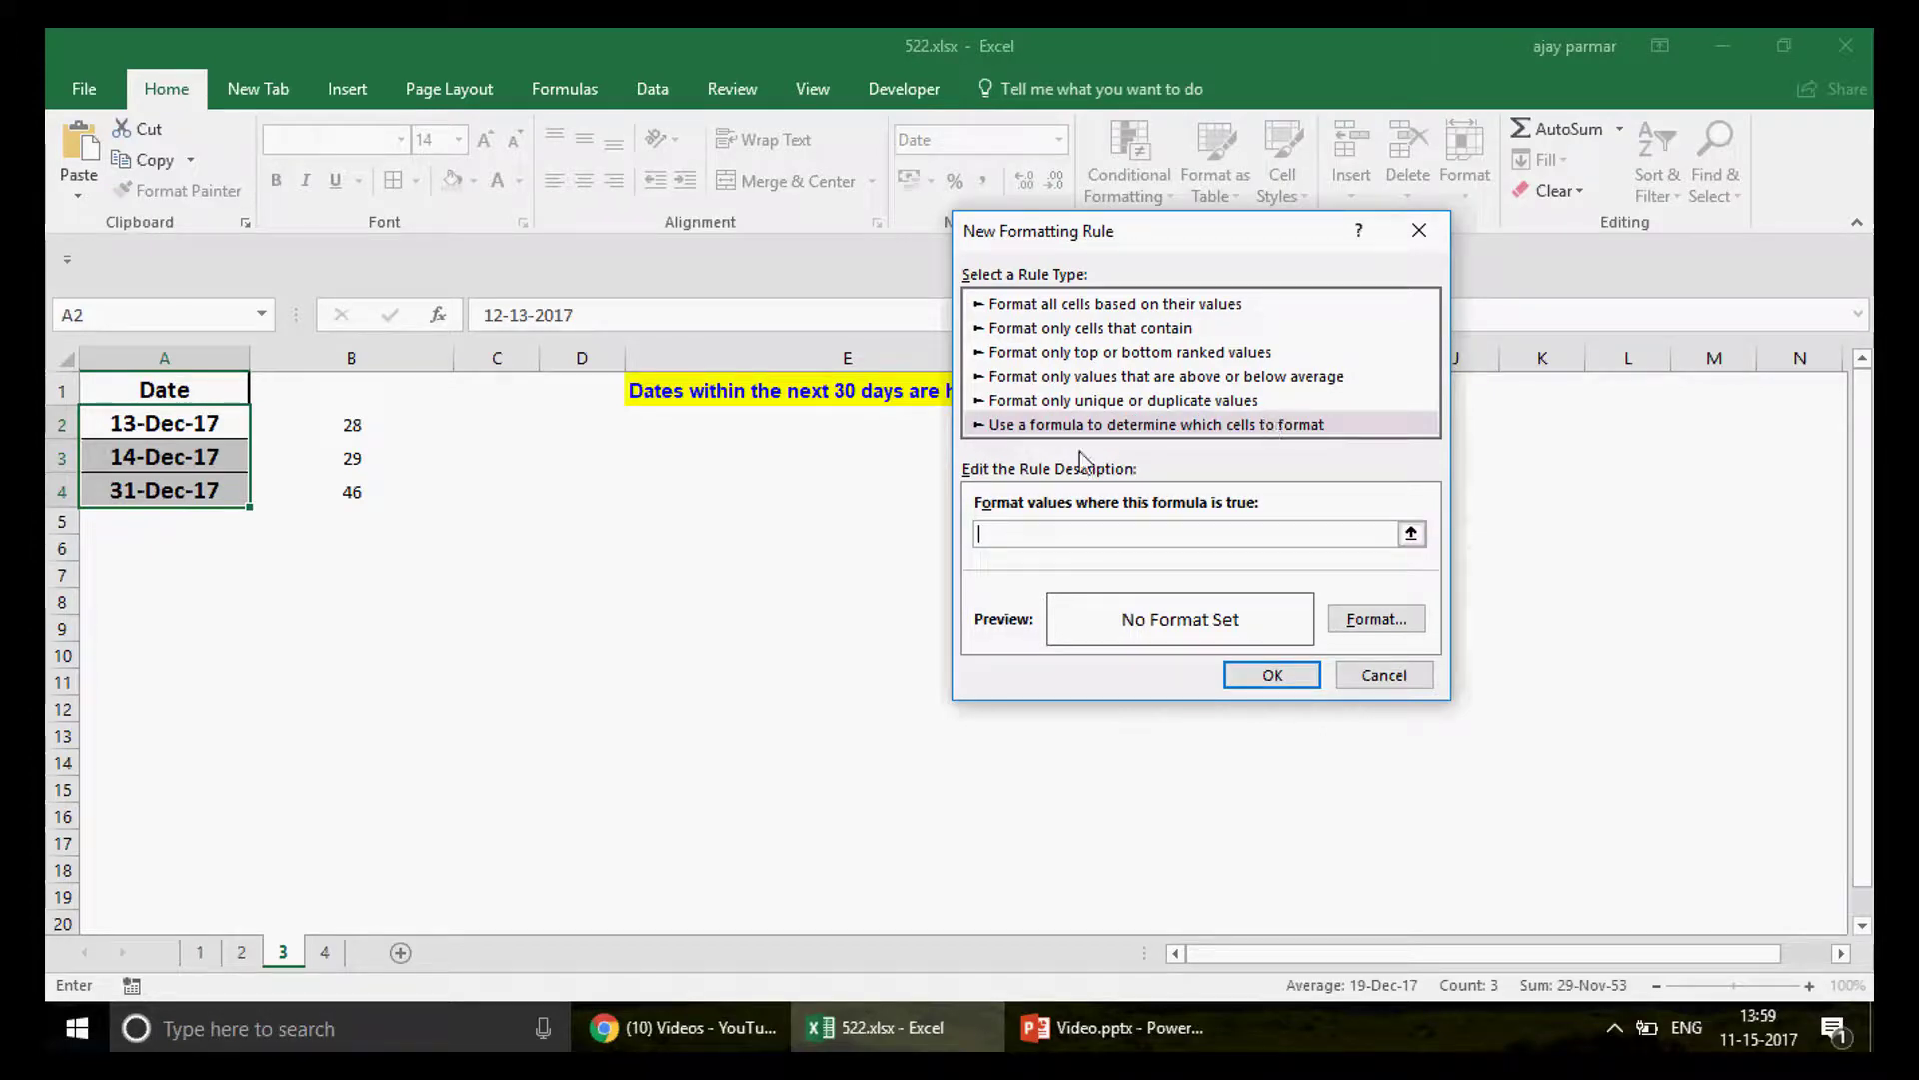
click(337, 427)
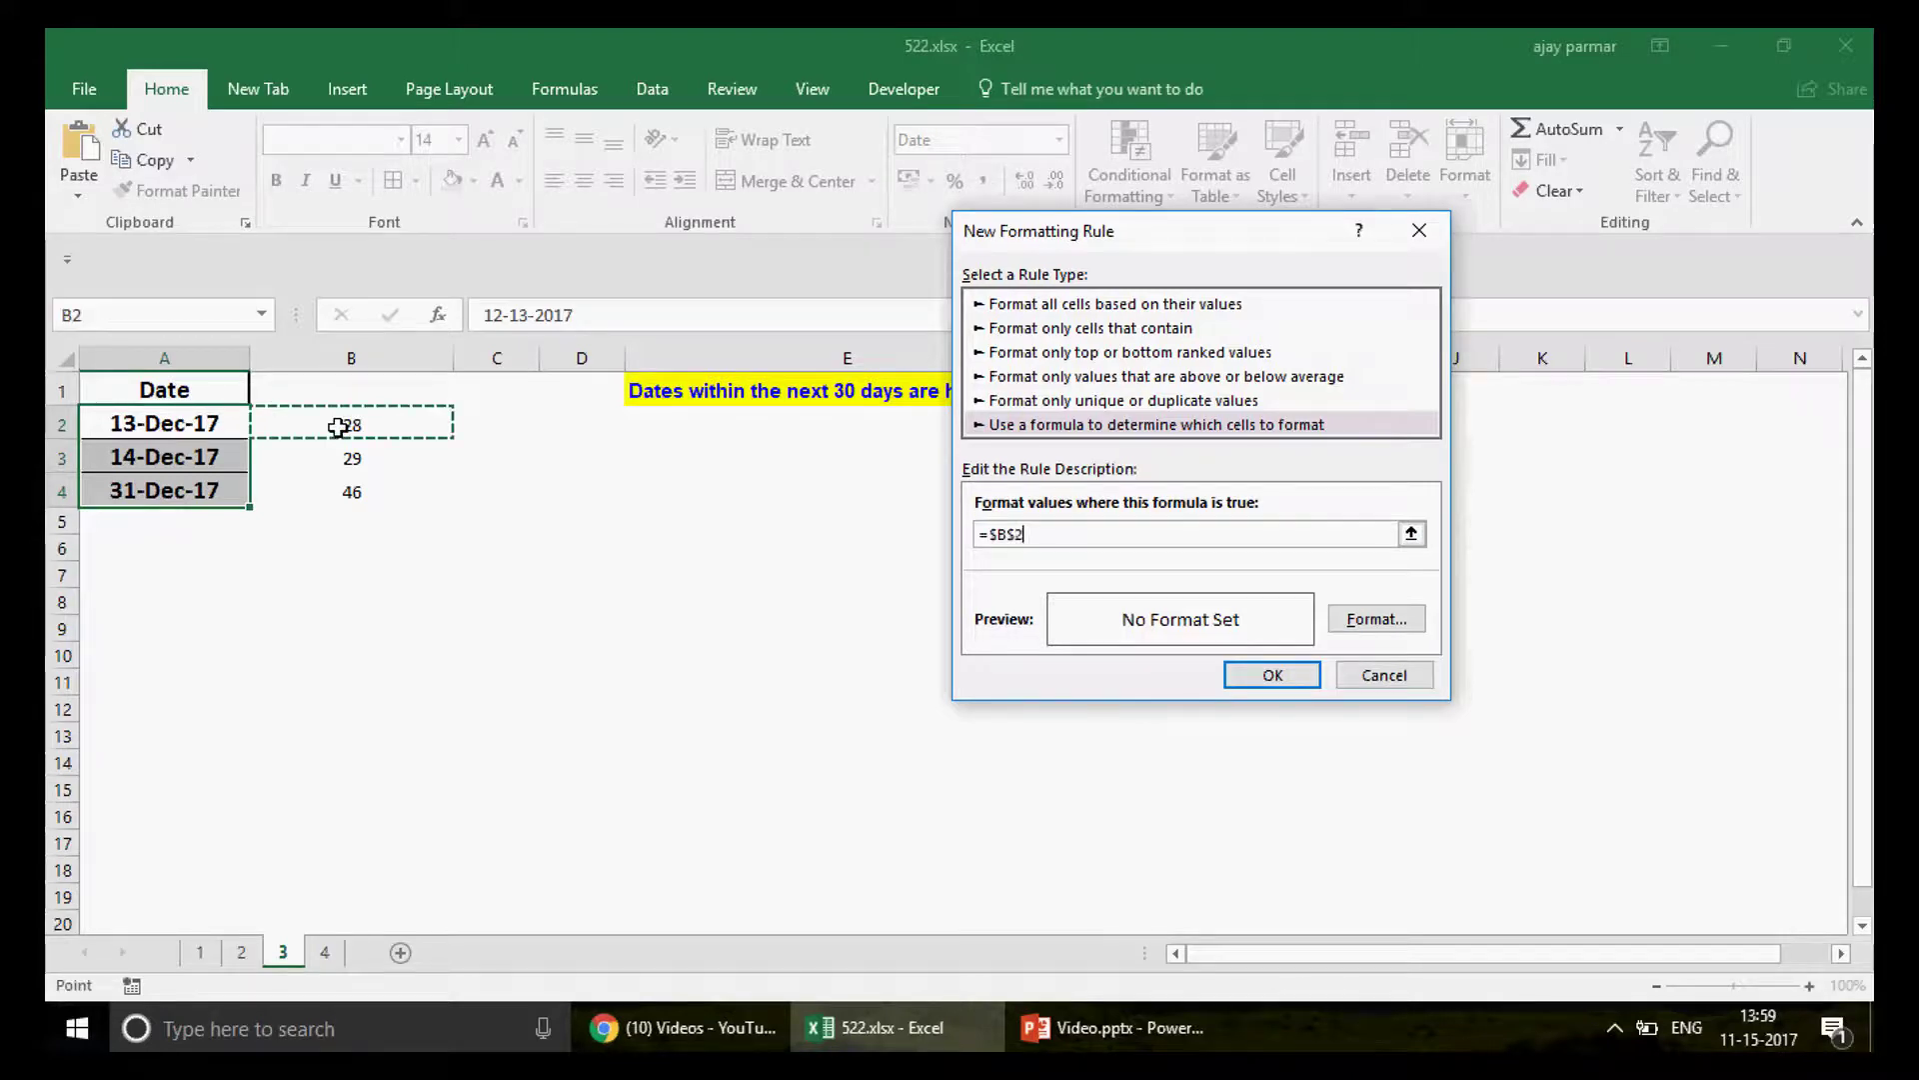
text(<=30)
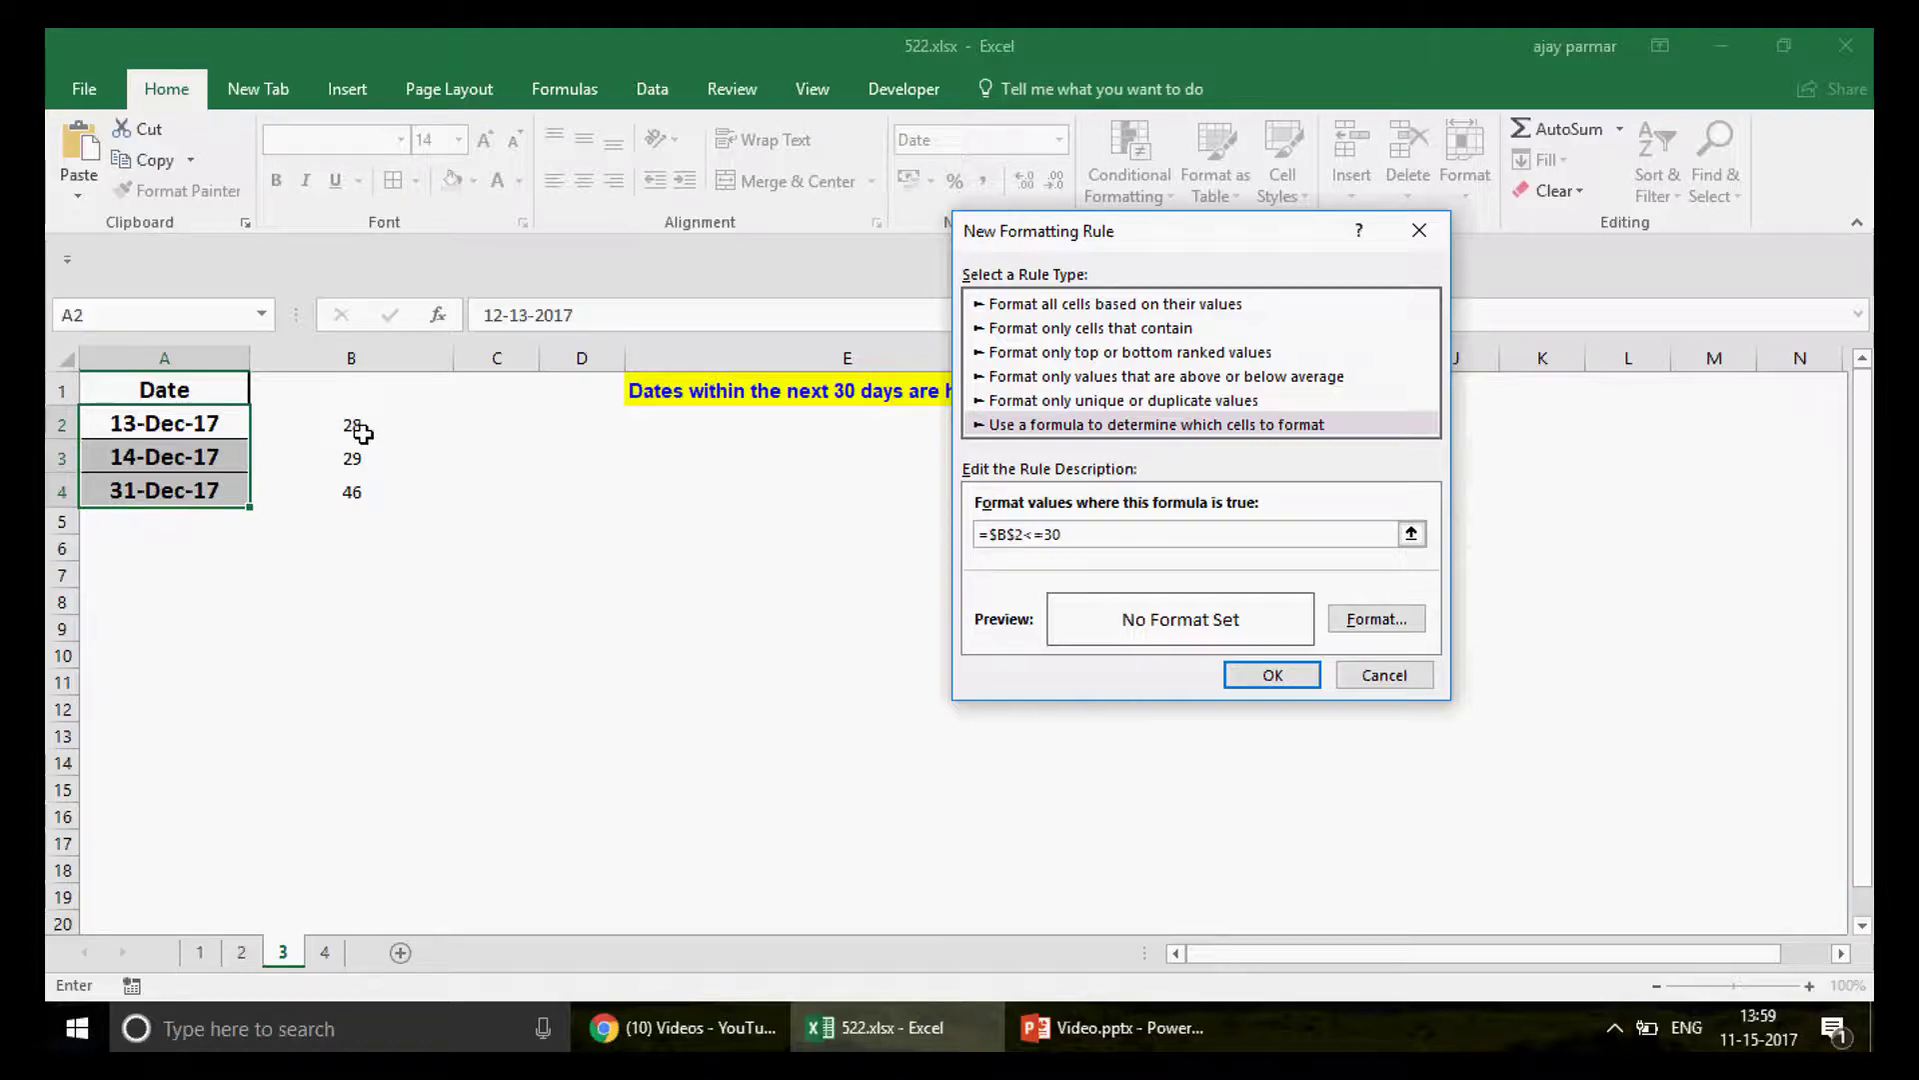
click(1377, 622)
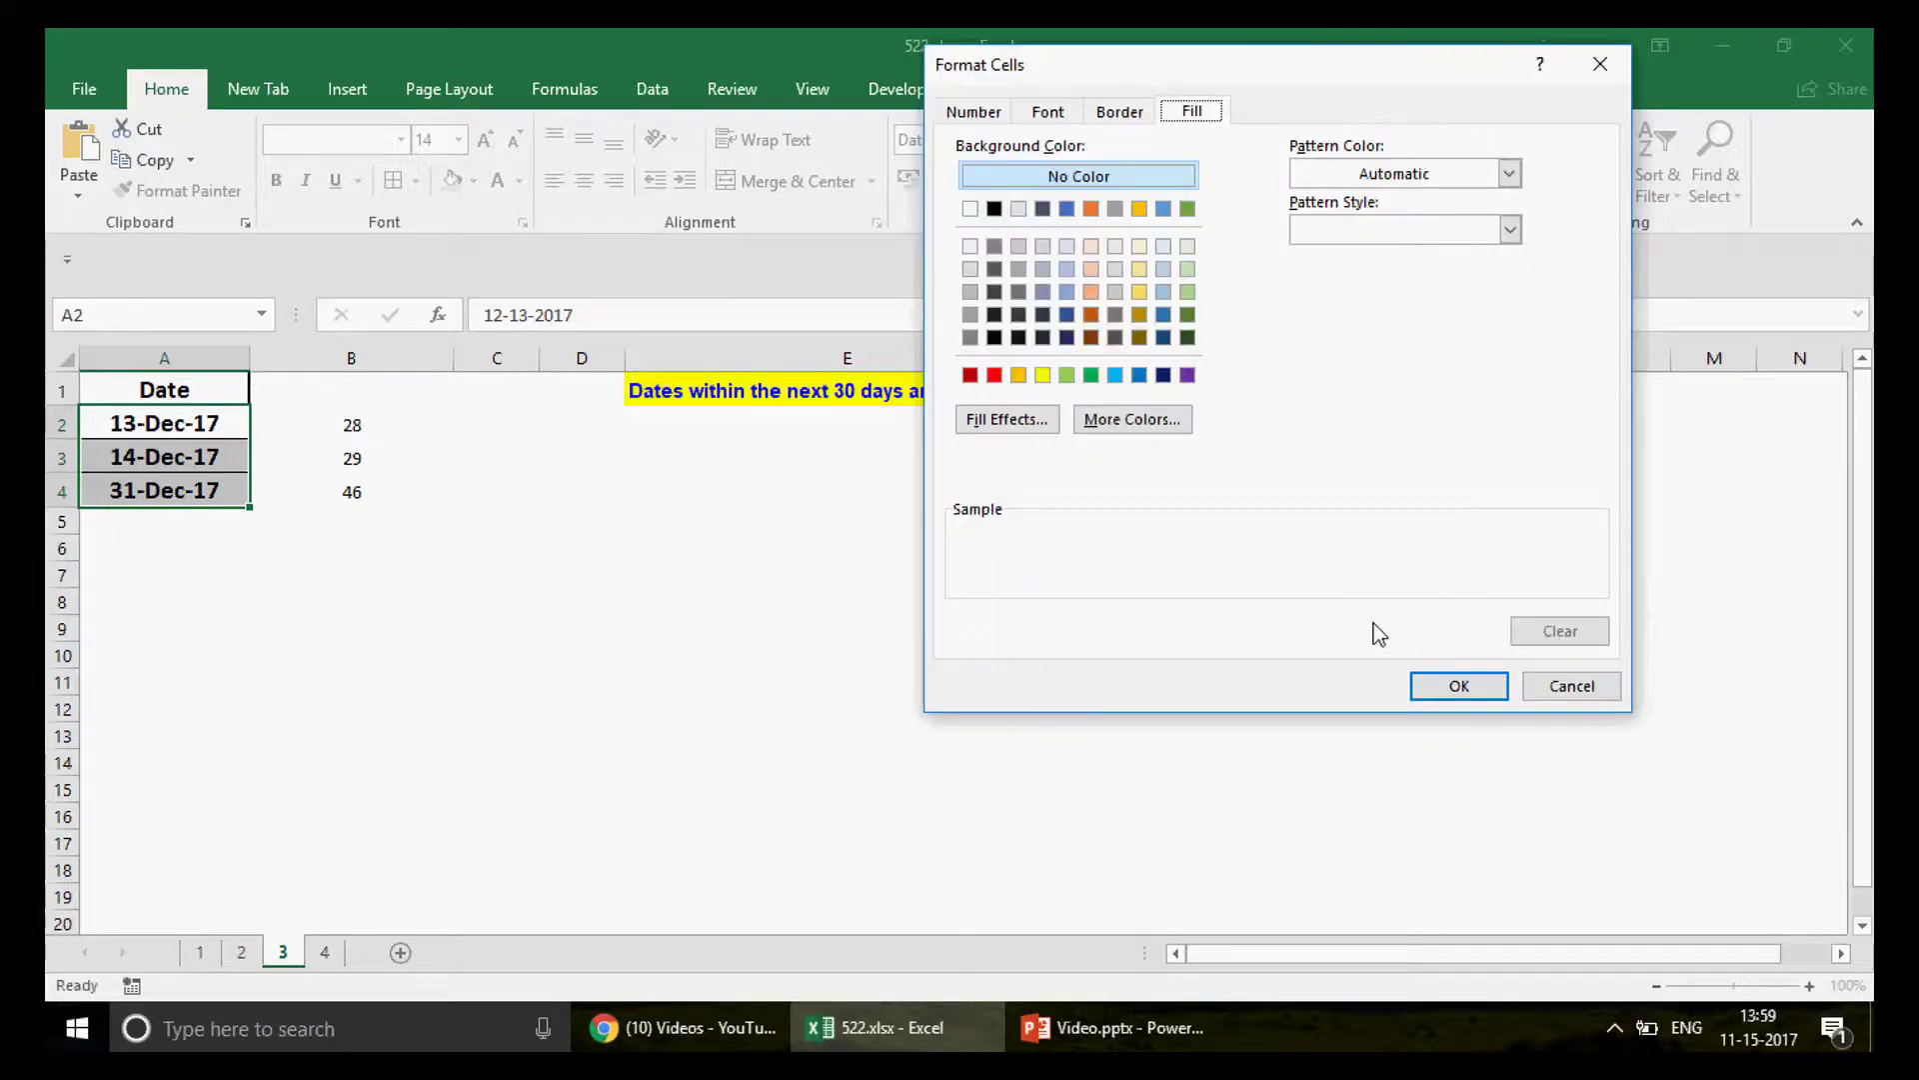
click(1067, 376)
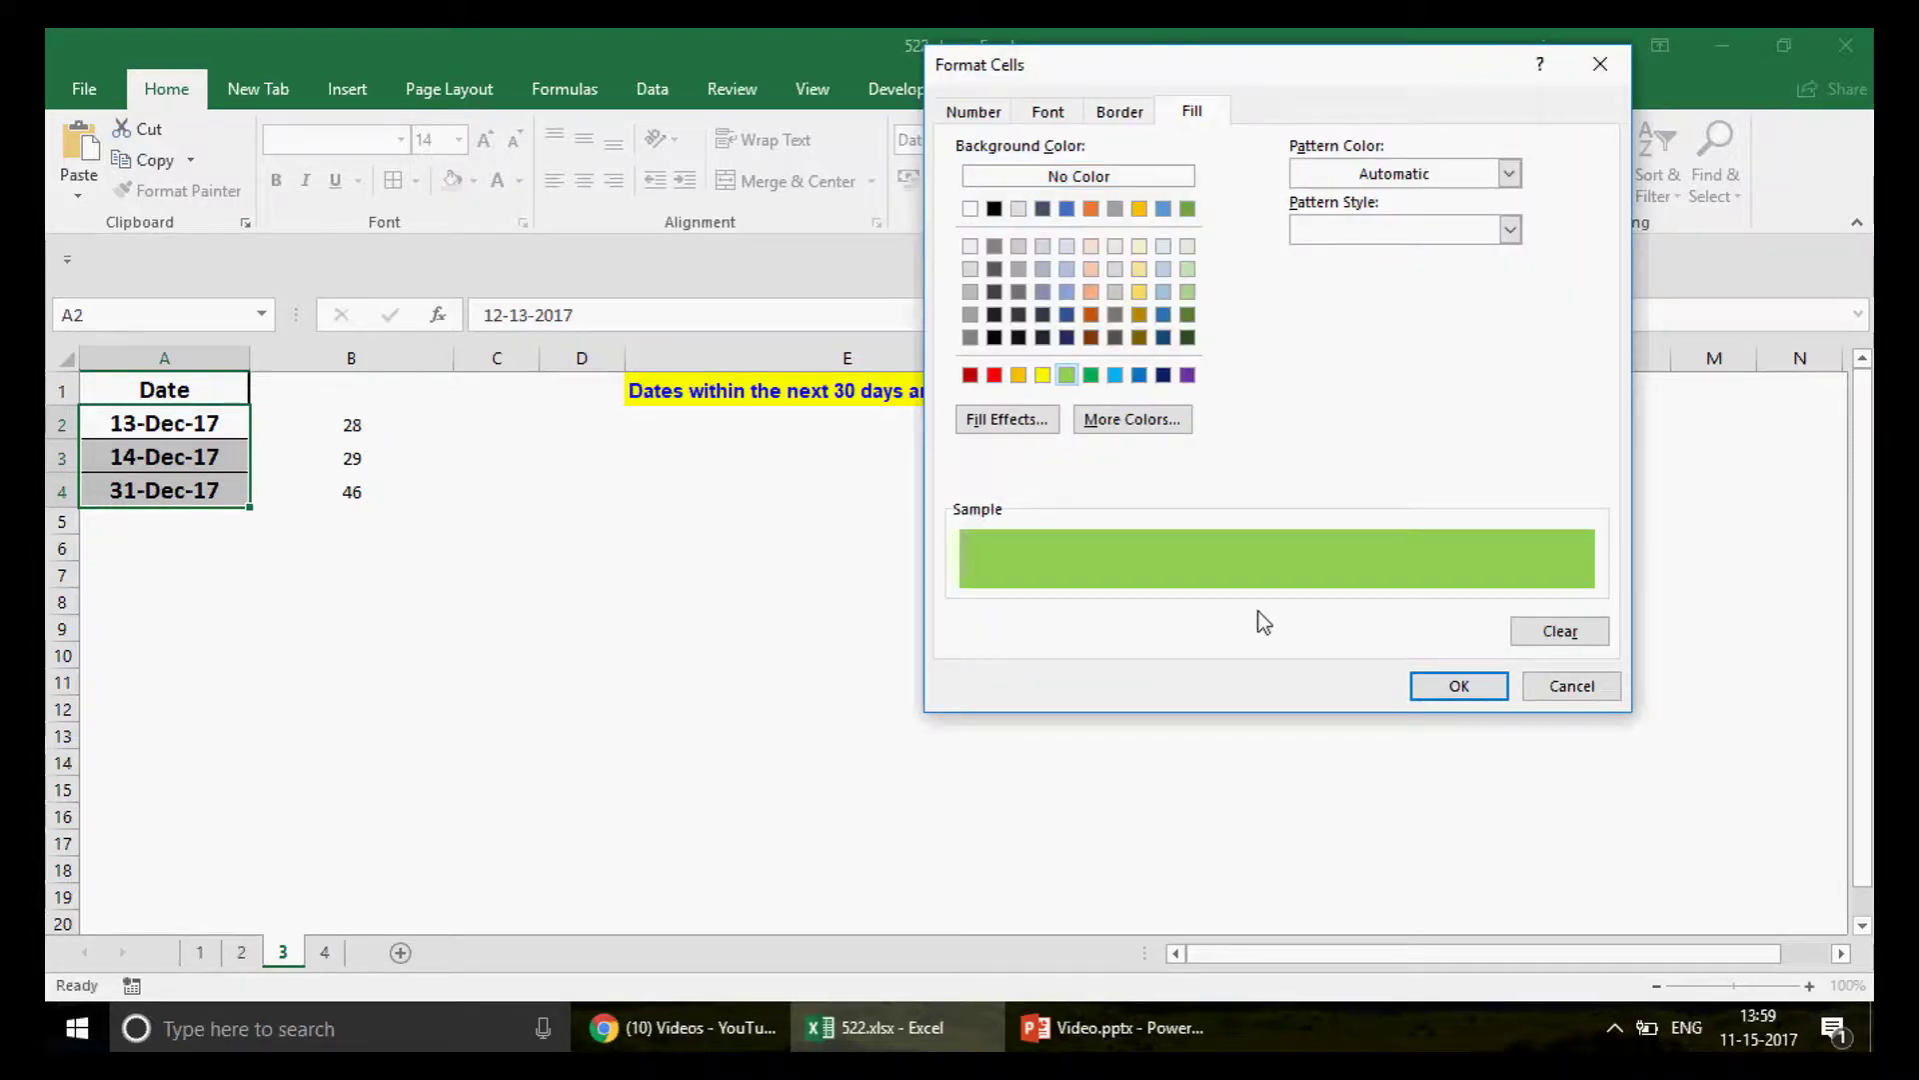
click(1430, 686)
Step: Make the row reference to B2 in the rule's formula relative, keeping the column absolute, and apply the rule
click(1018, 537)
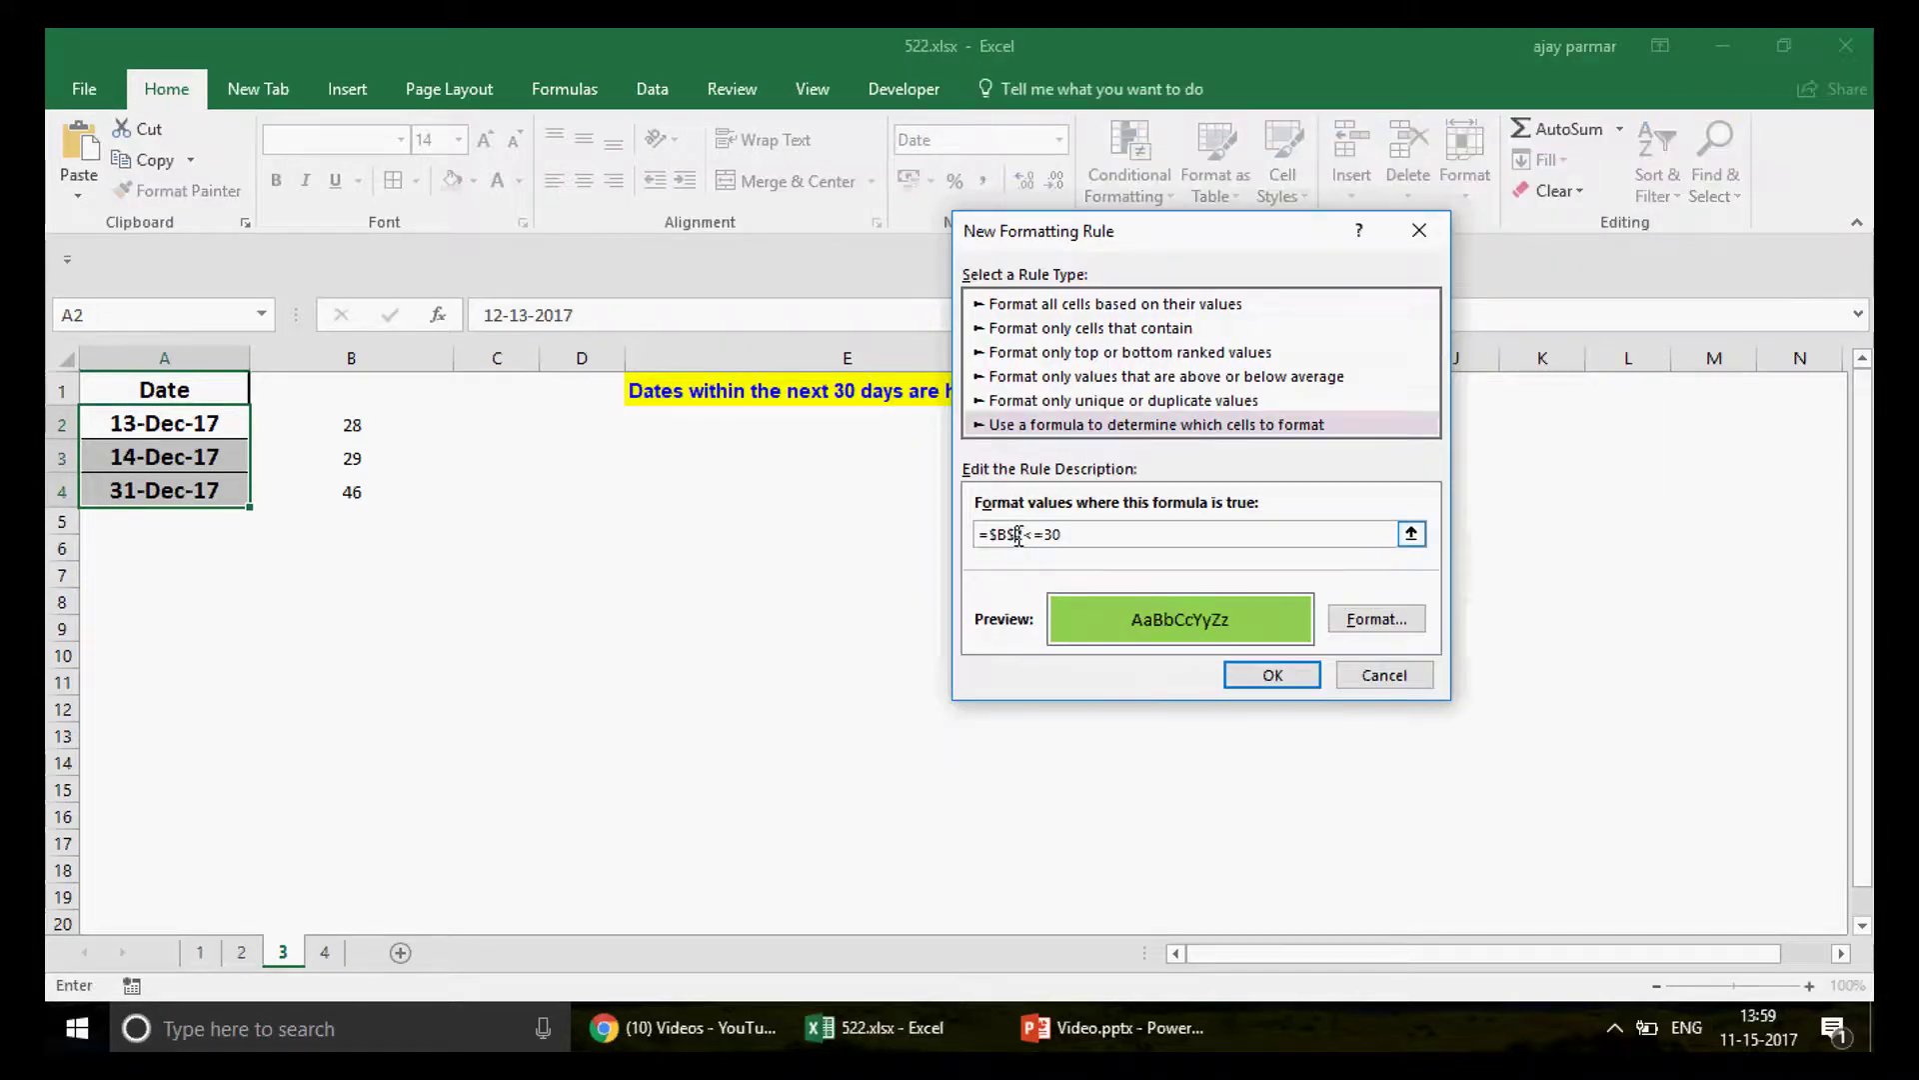
key(BackSpace)
click(1285, 677)
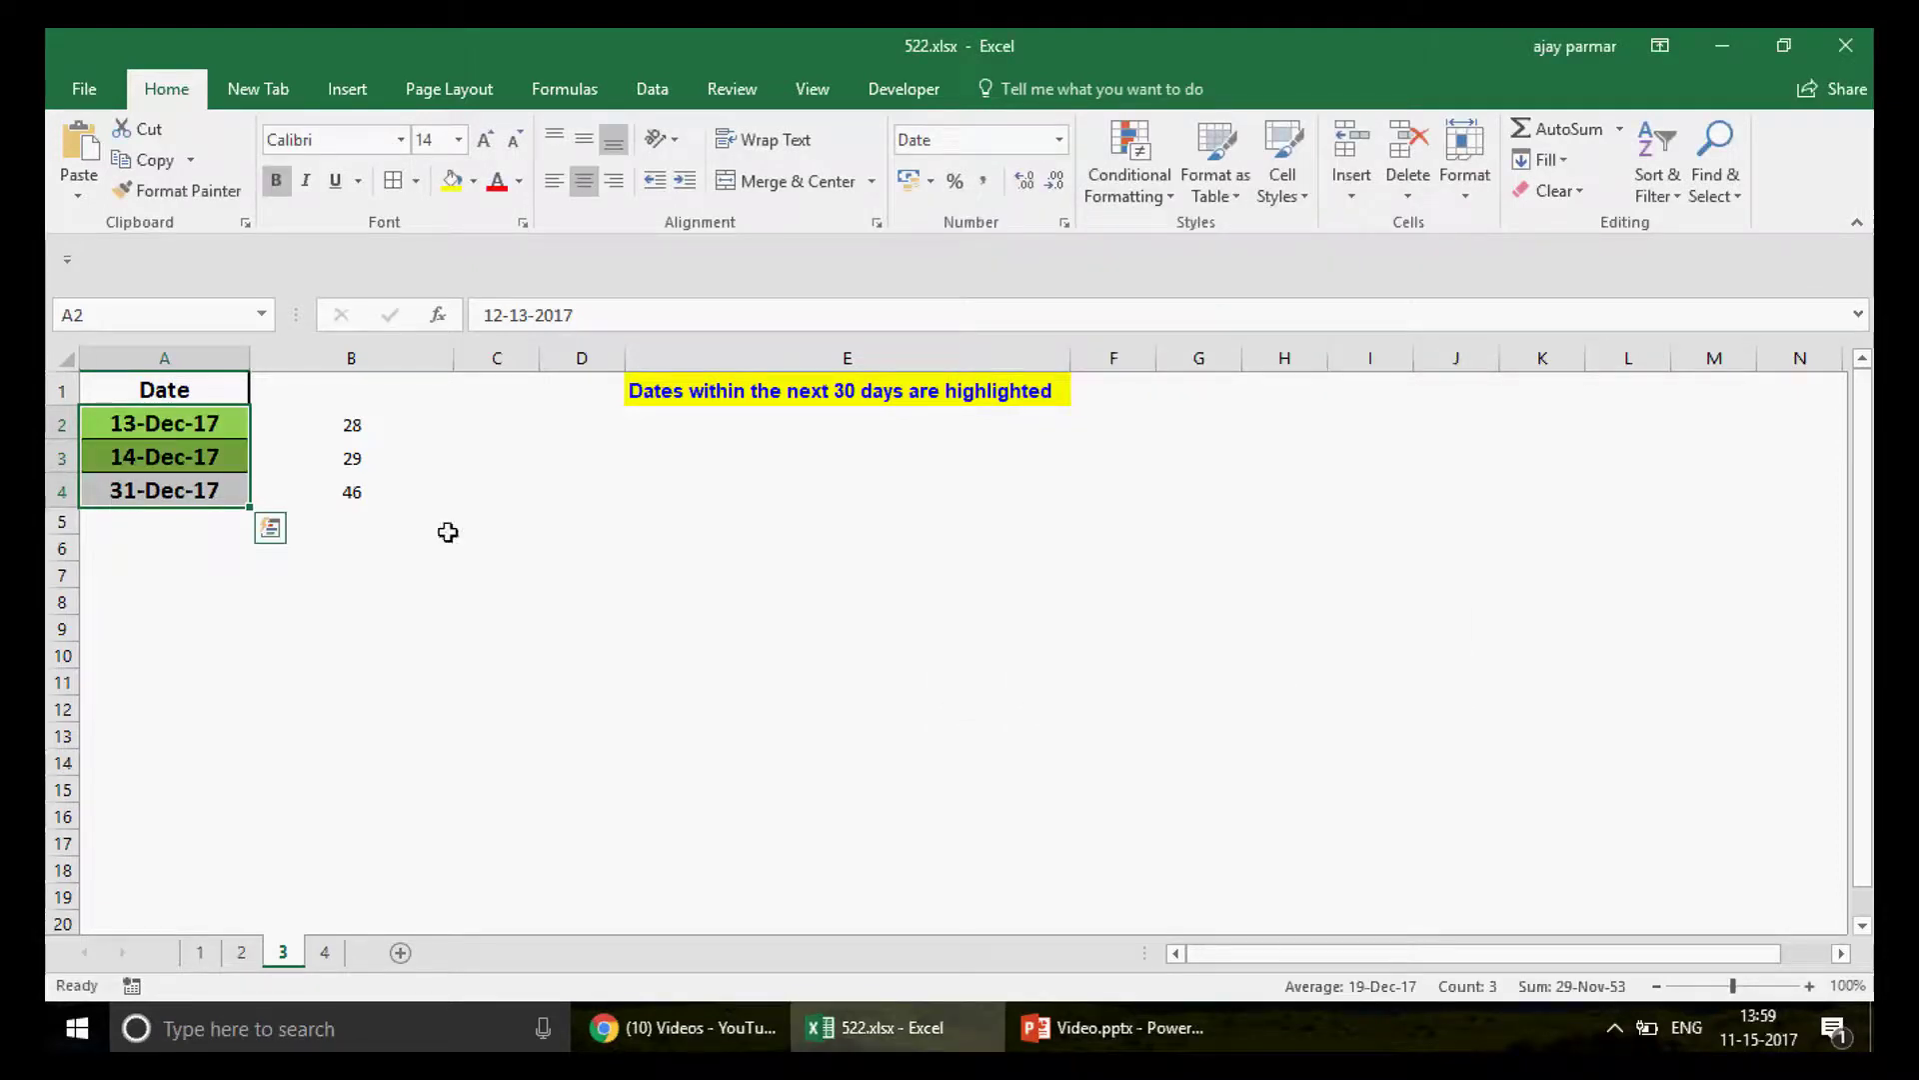
Step: Check the highlighted dates in column A against the day-difference formula in B2
click(156, 458)
click(193, 429)
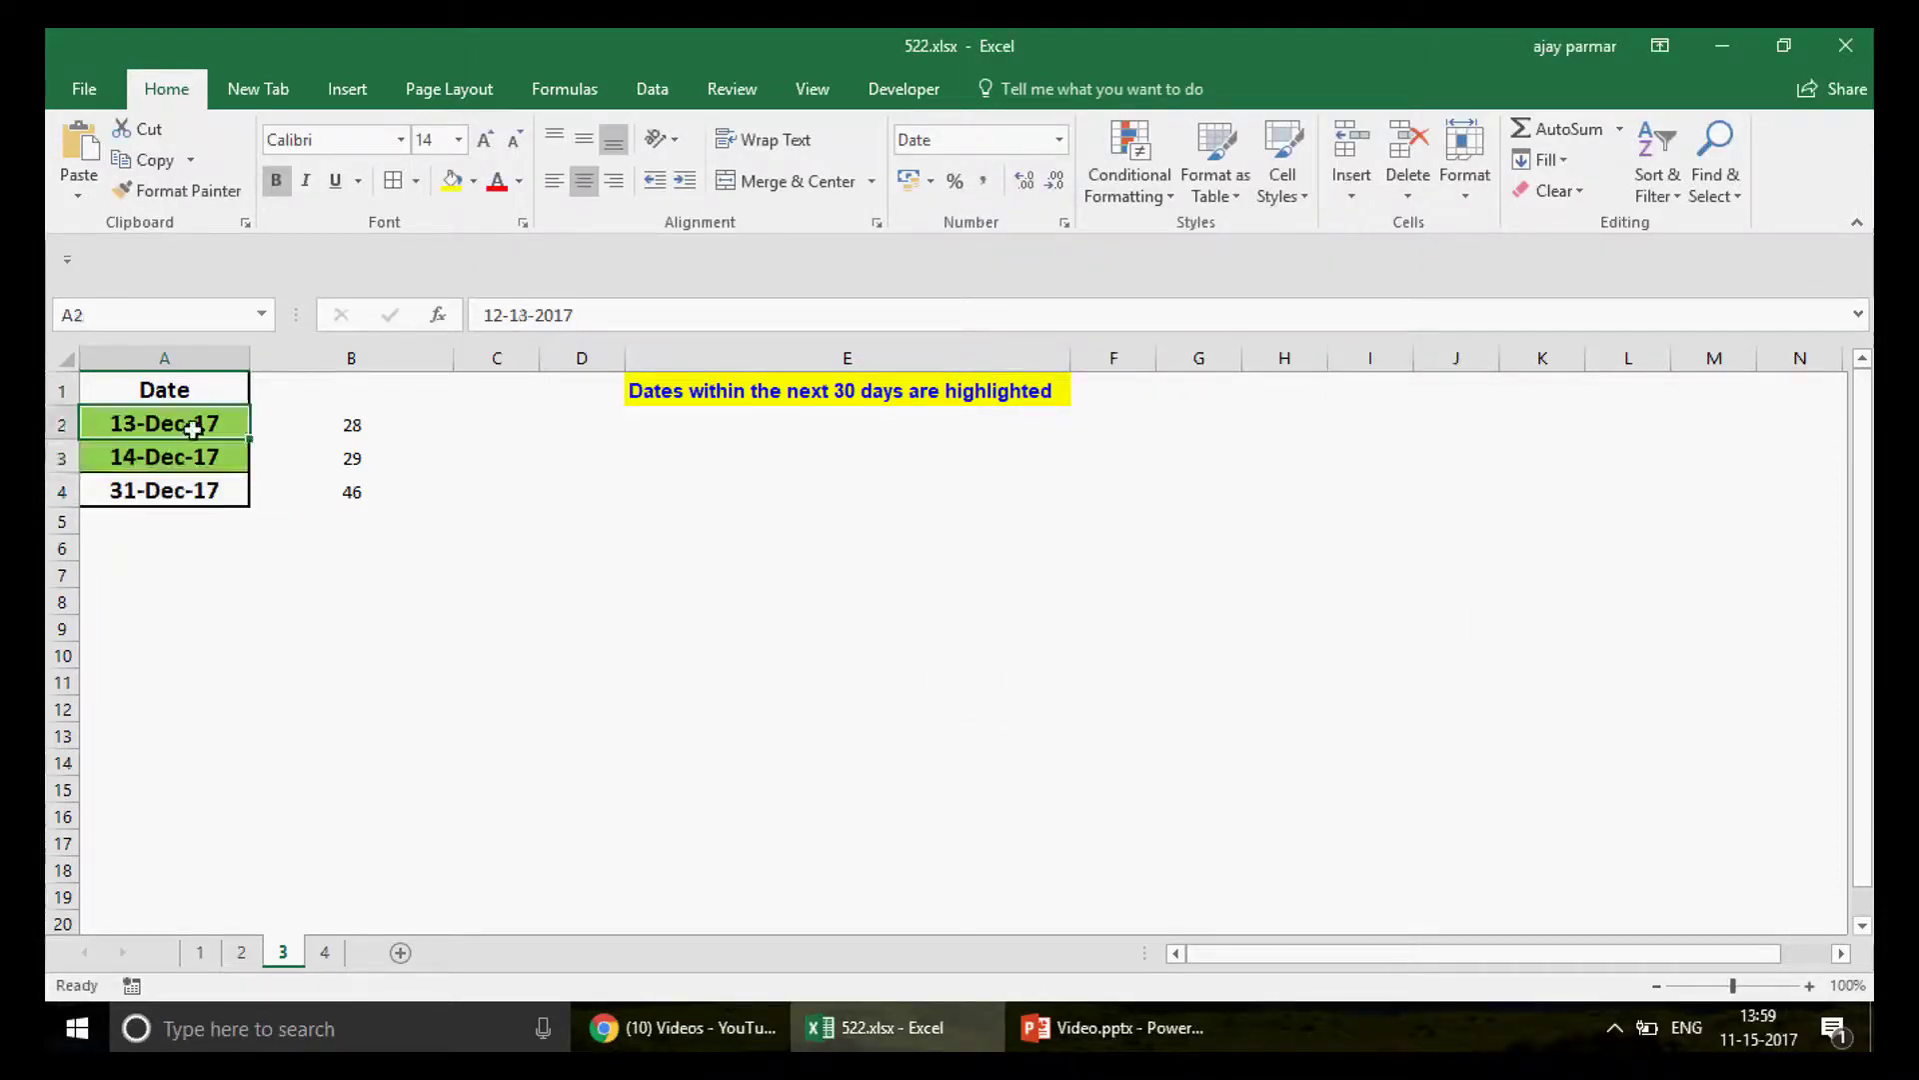
click(358, 418)
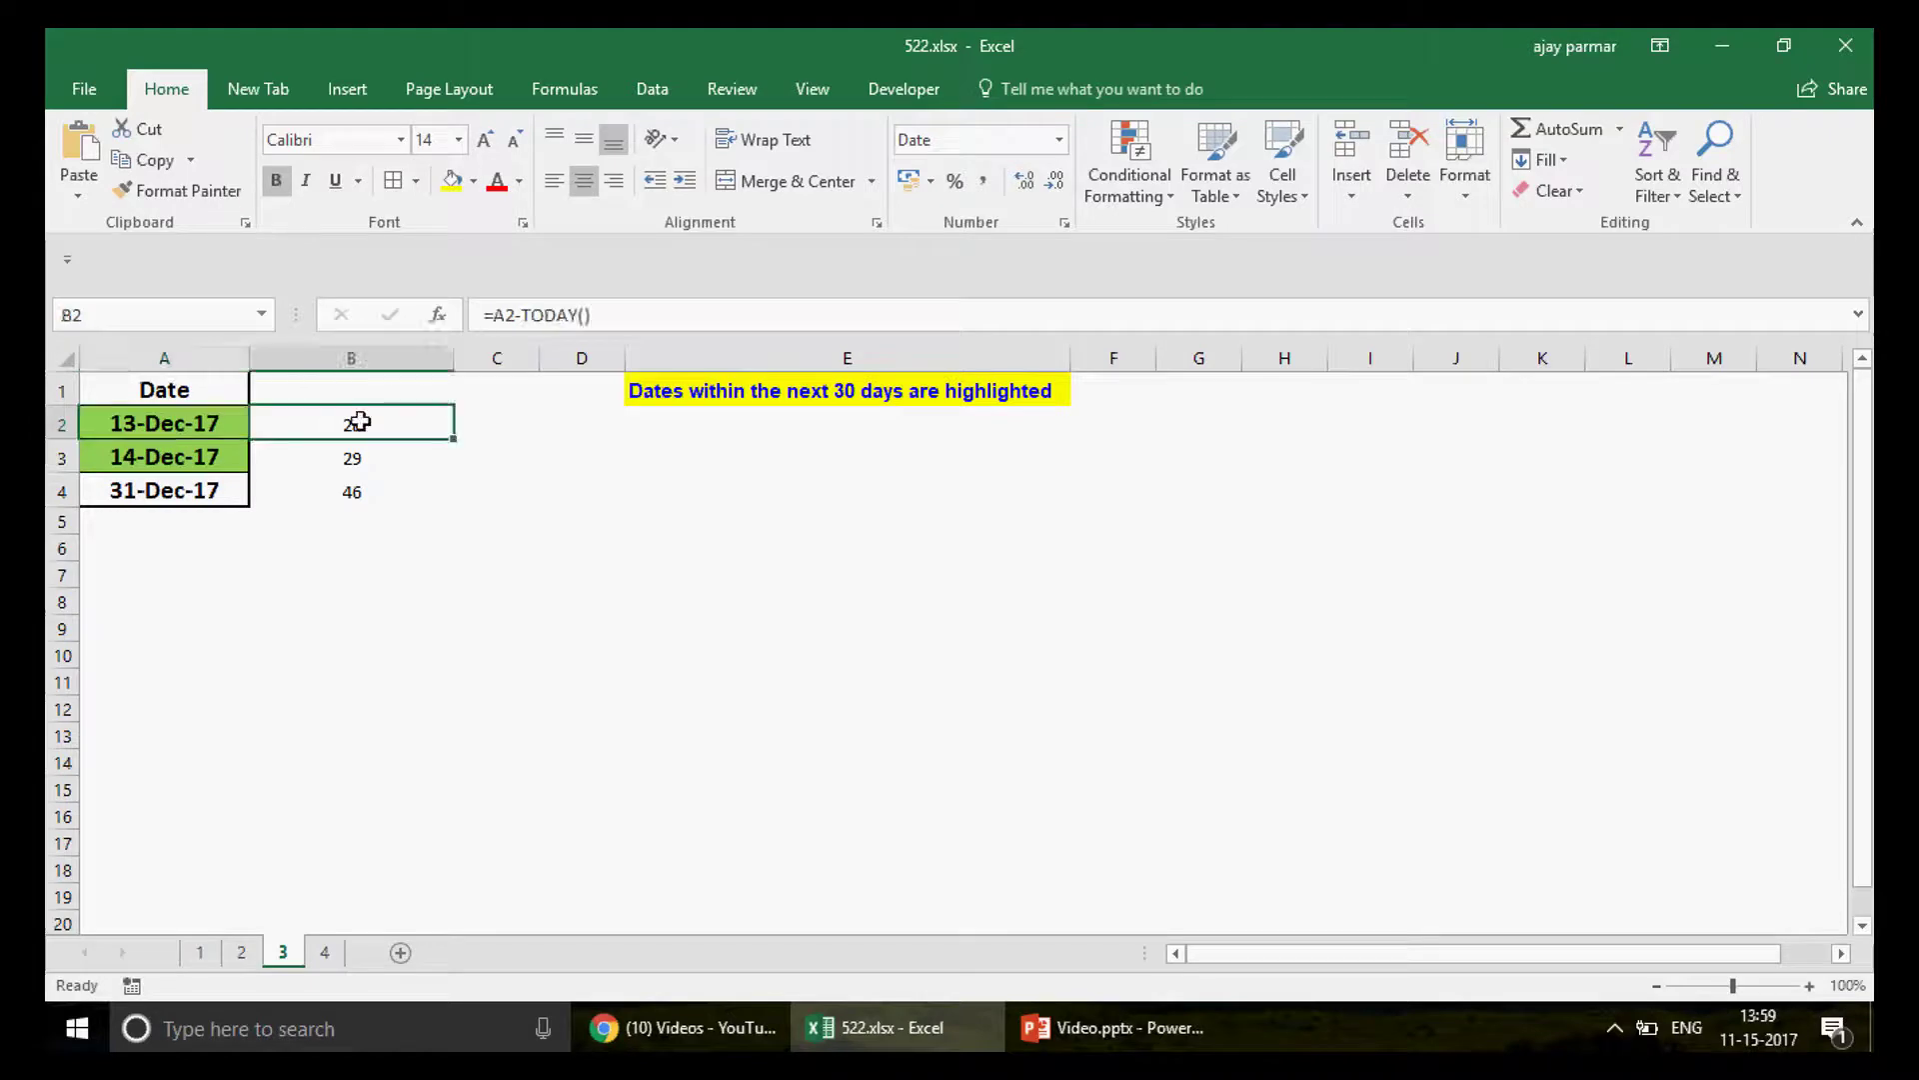
click(170, 420)
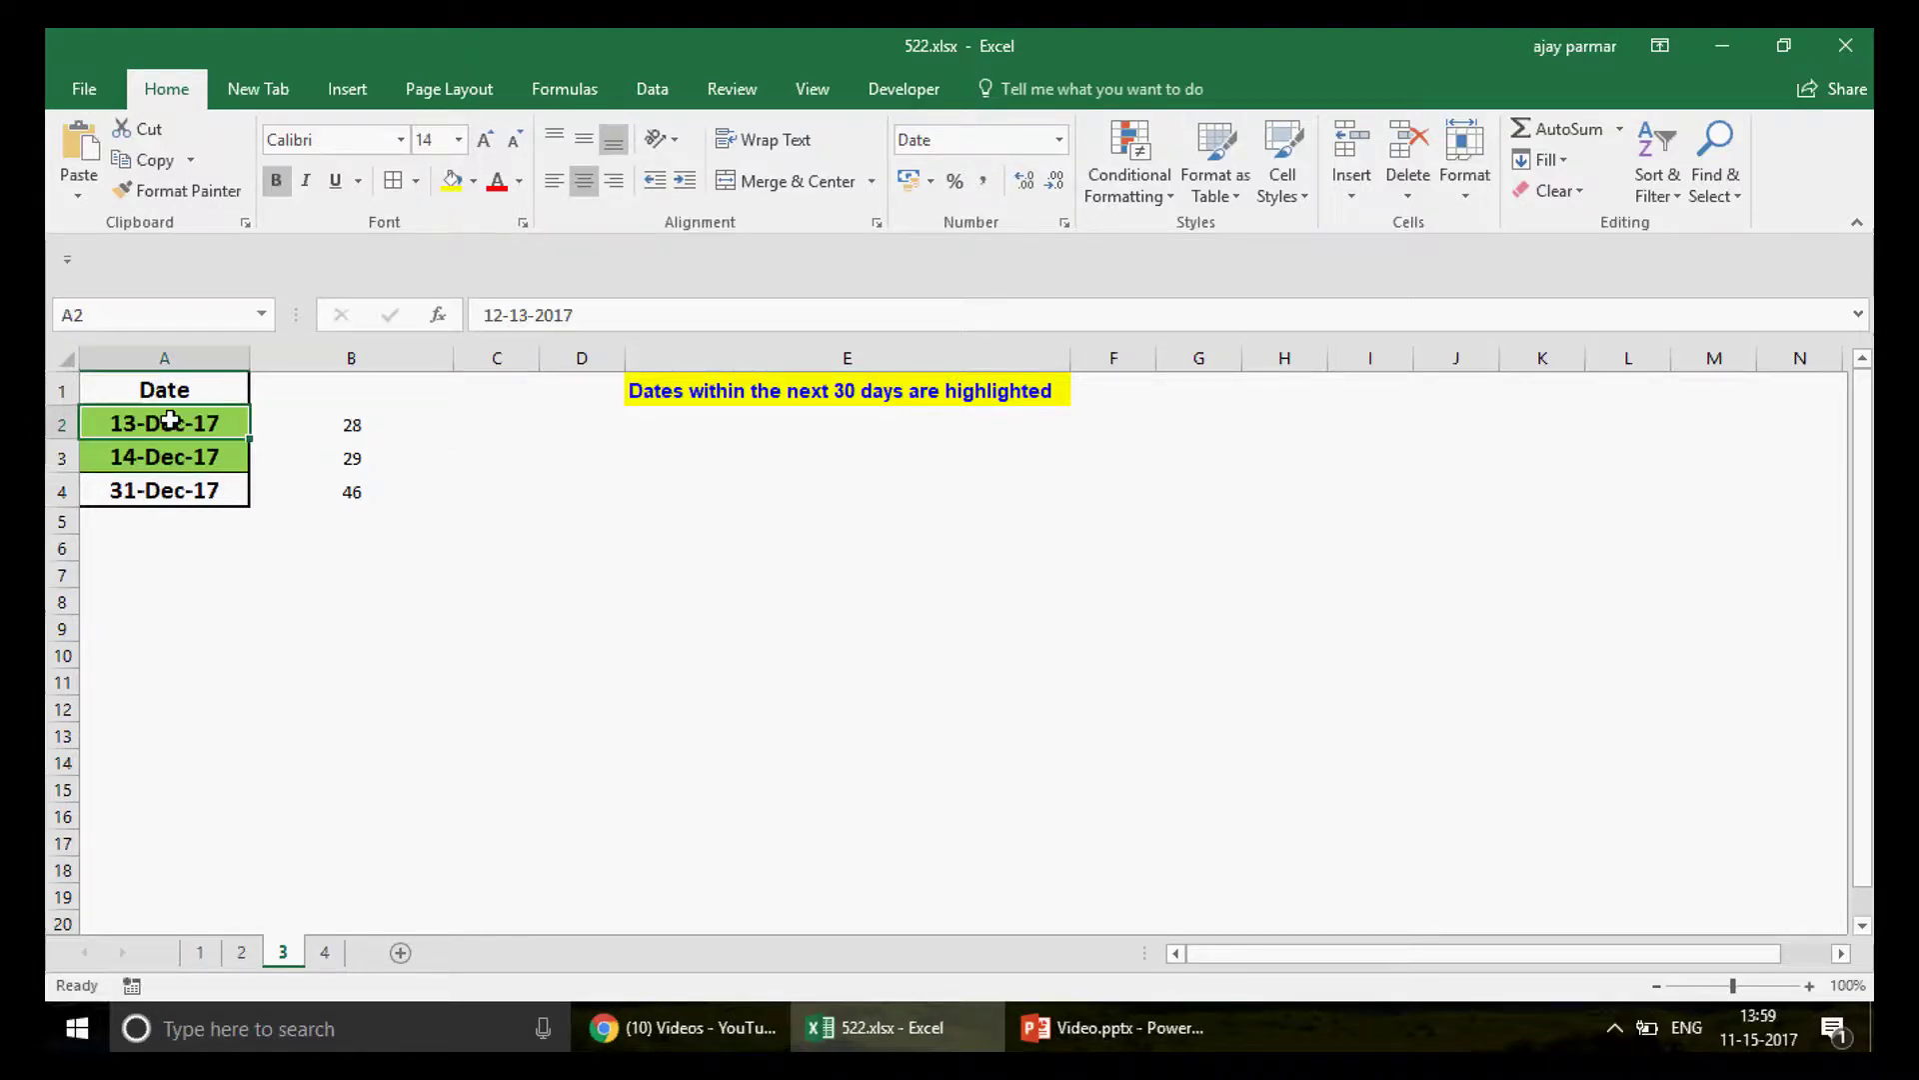
Step: Hide the day-difference column B on sheet 3, leaving the highlighted dates in column A
click(343, 365)
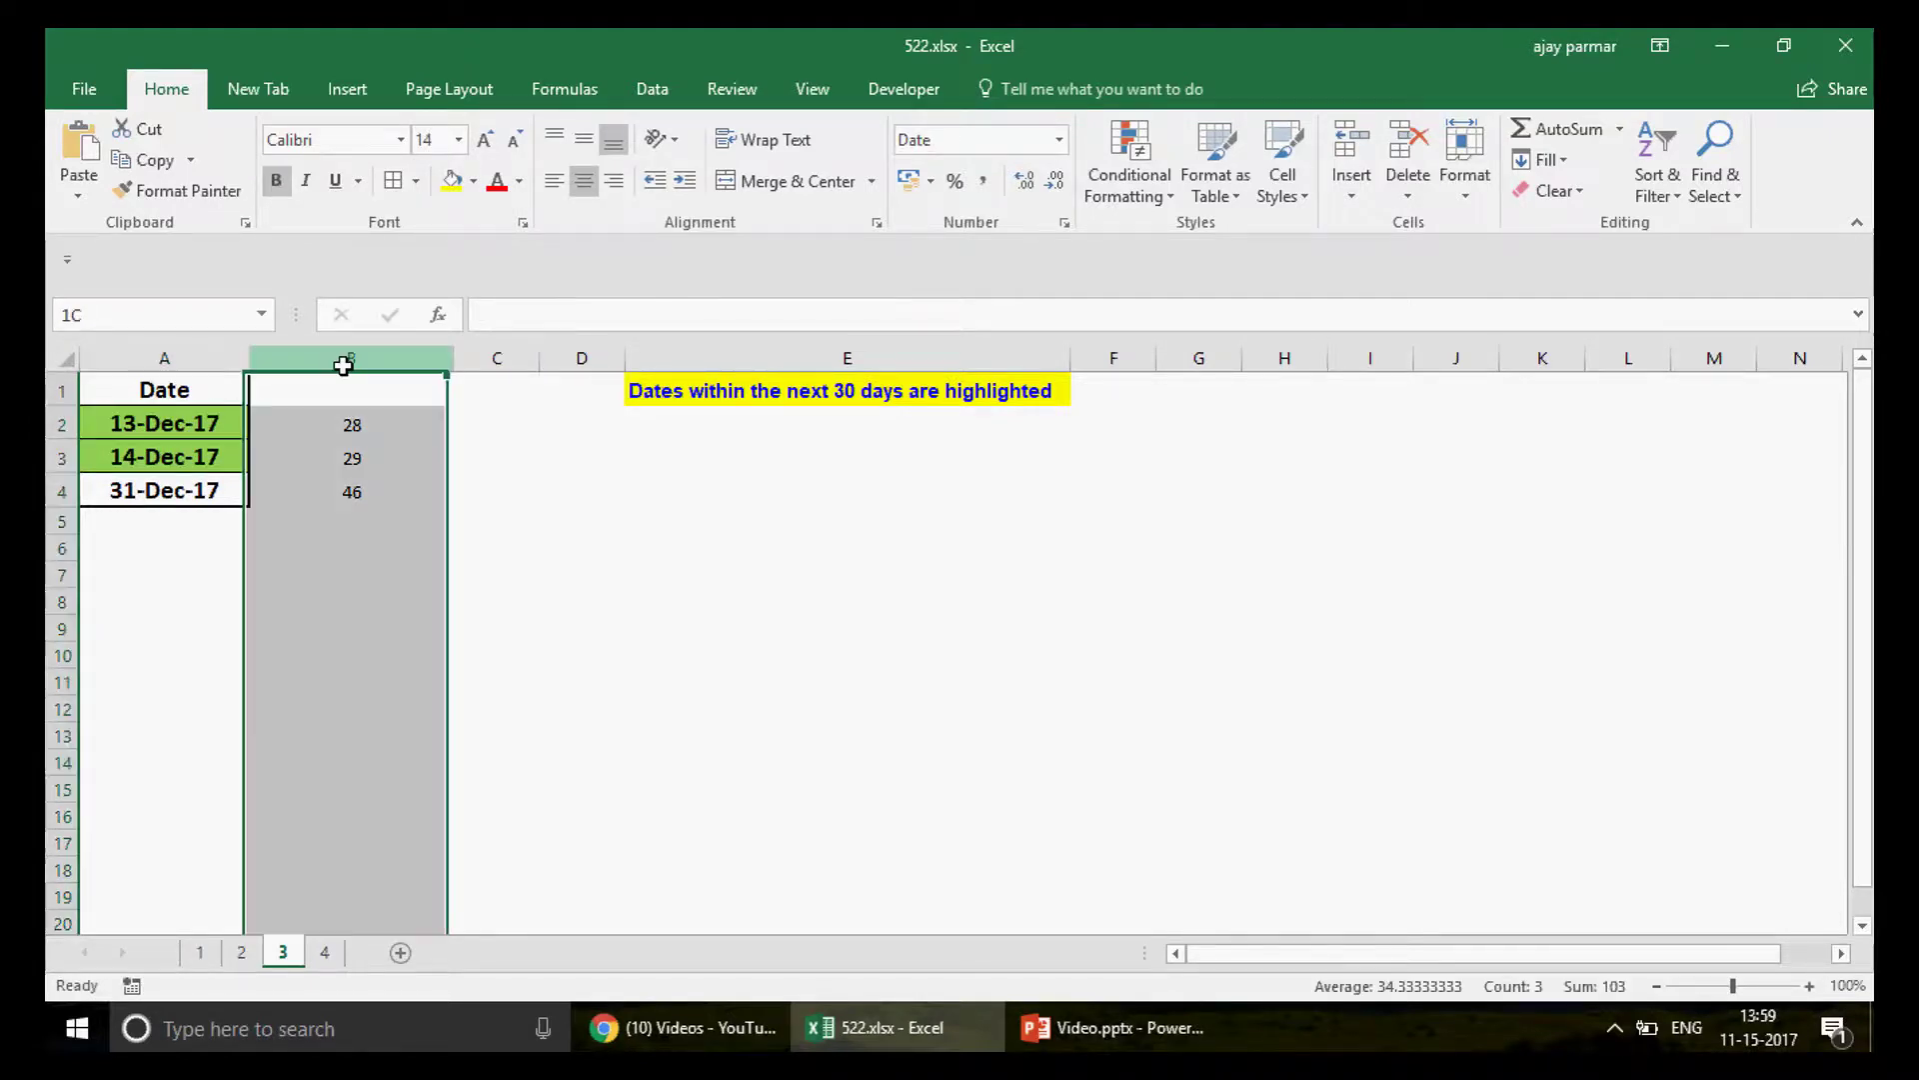
right_click(373, 460)
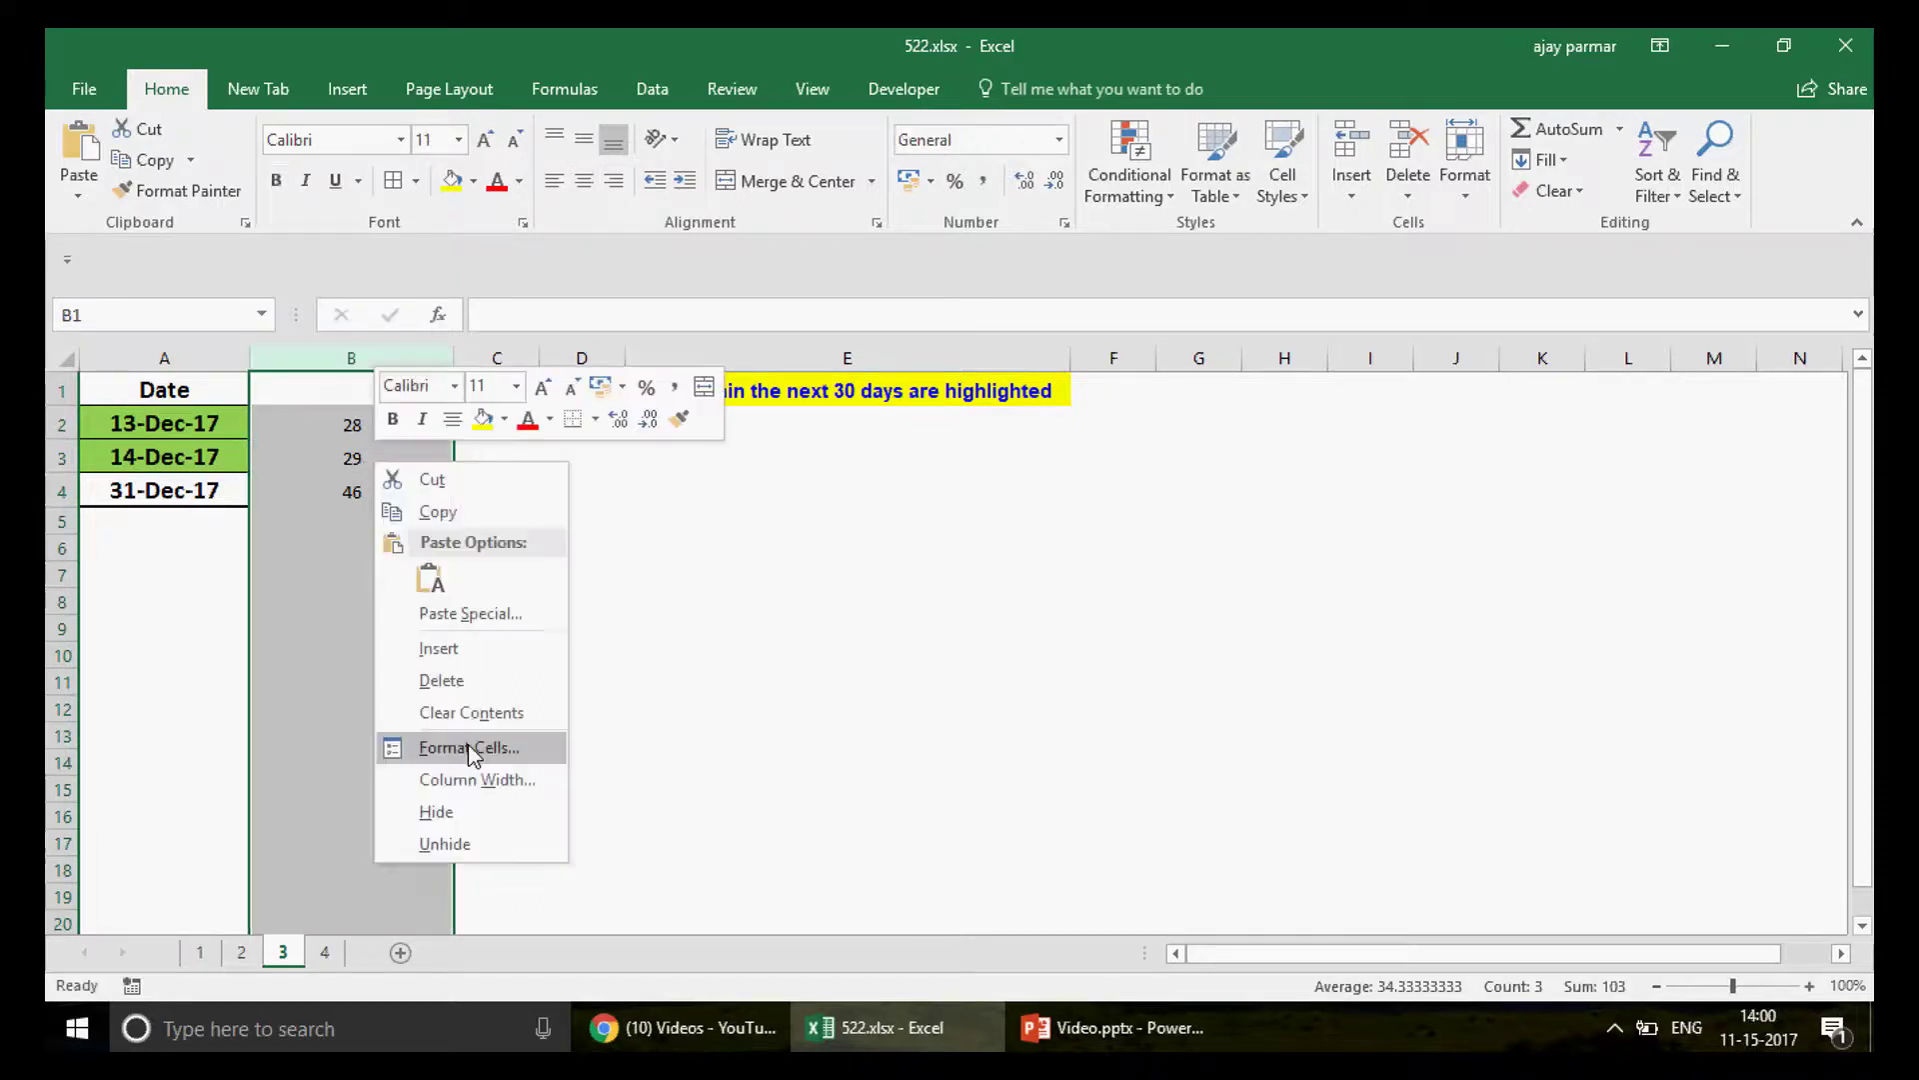
click(464, 814)
click(566, 633)
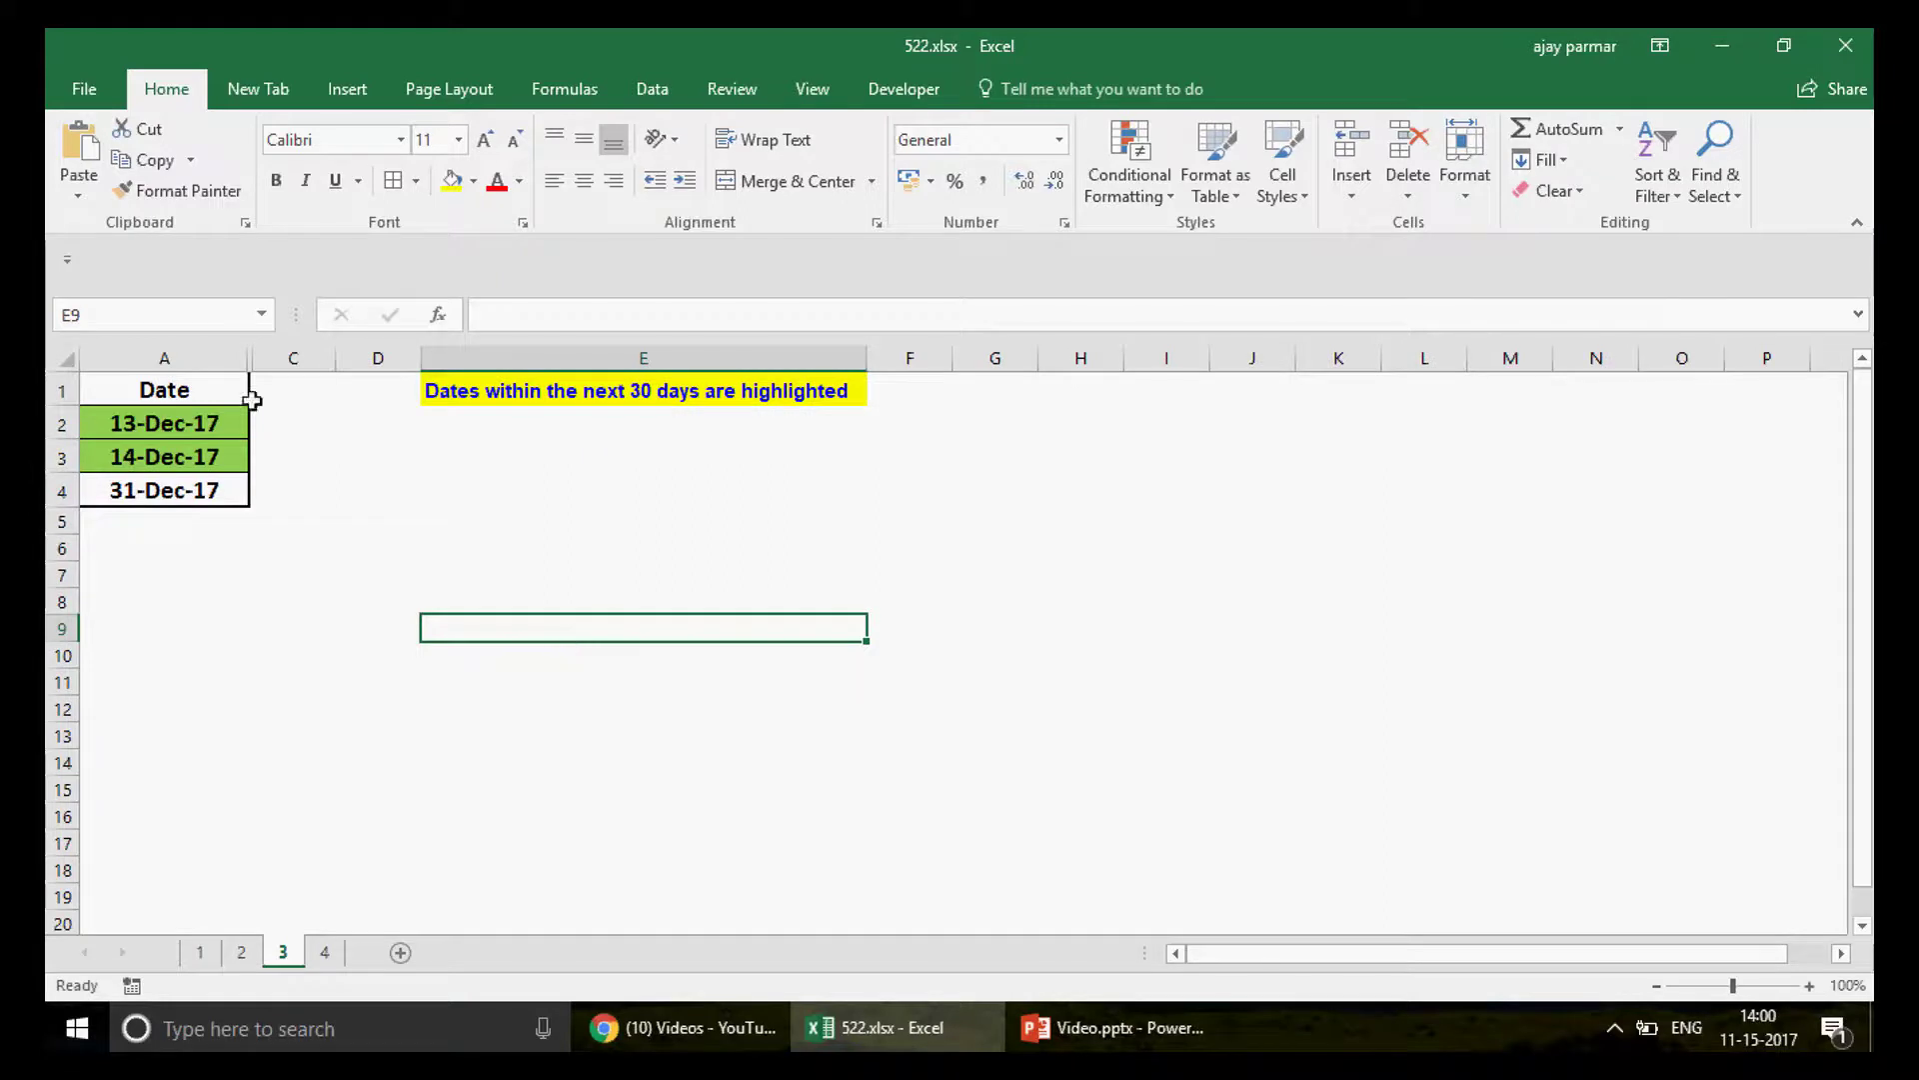
click(175, 432)
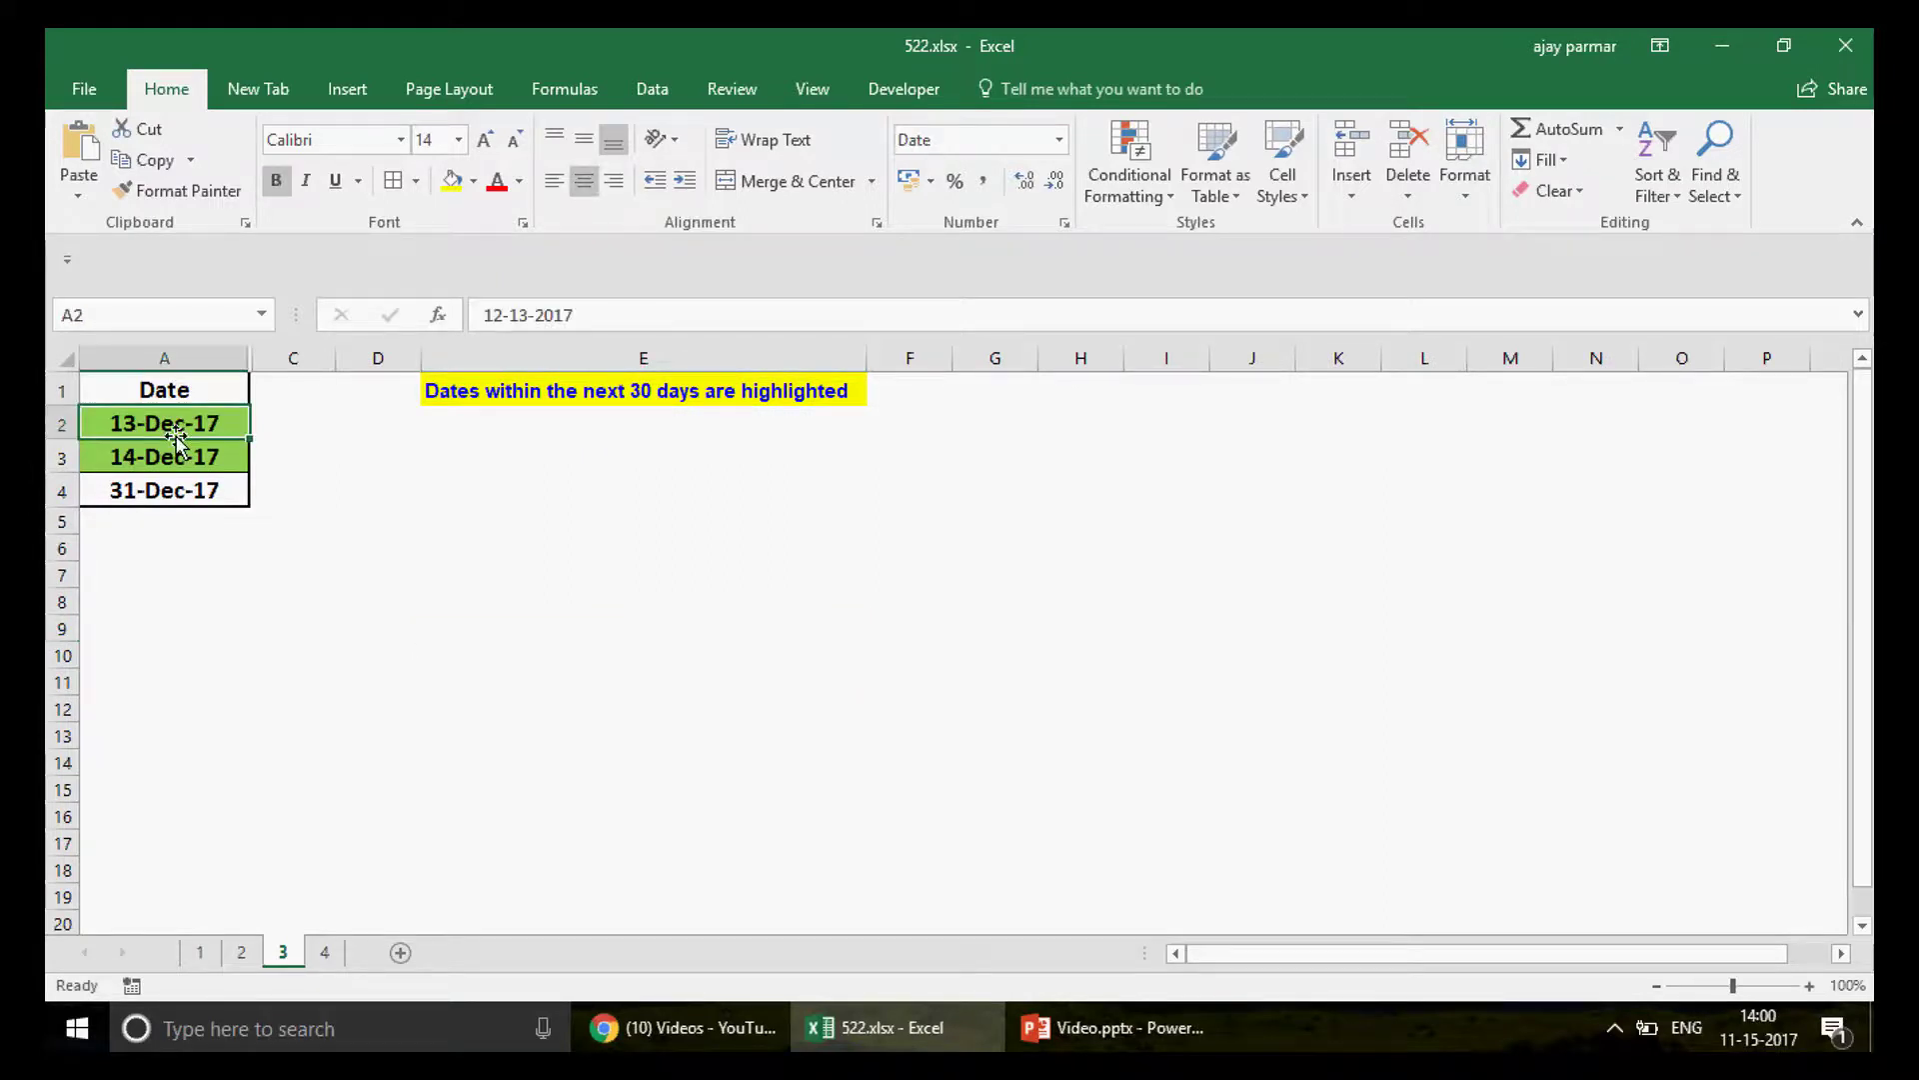
Step: Open sheet 4 and read the task description in cell I1
click(325, 953)
click(730, 463)
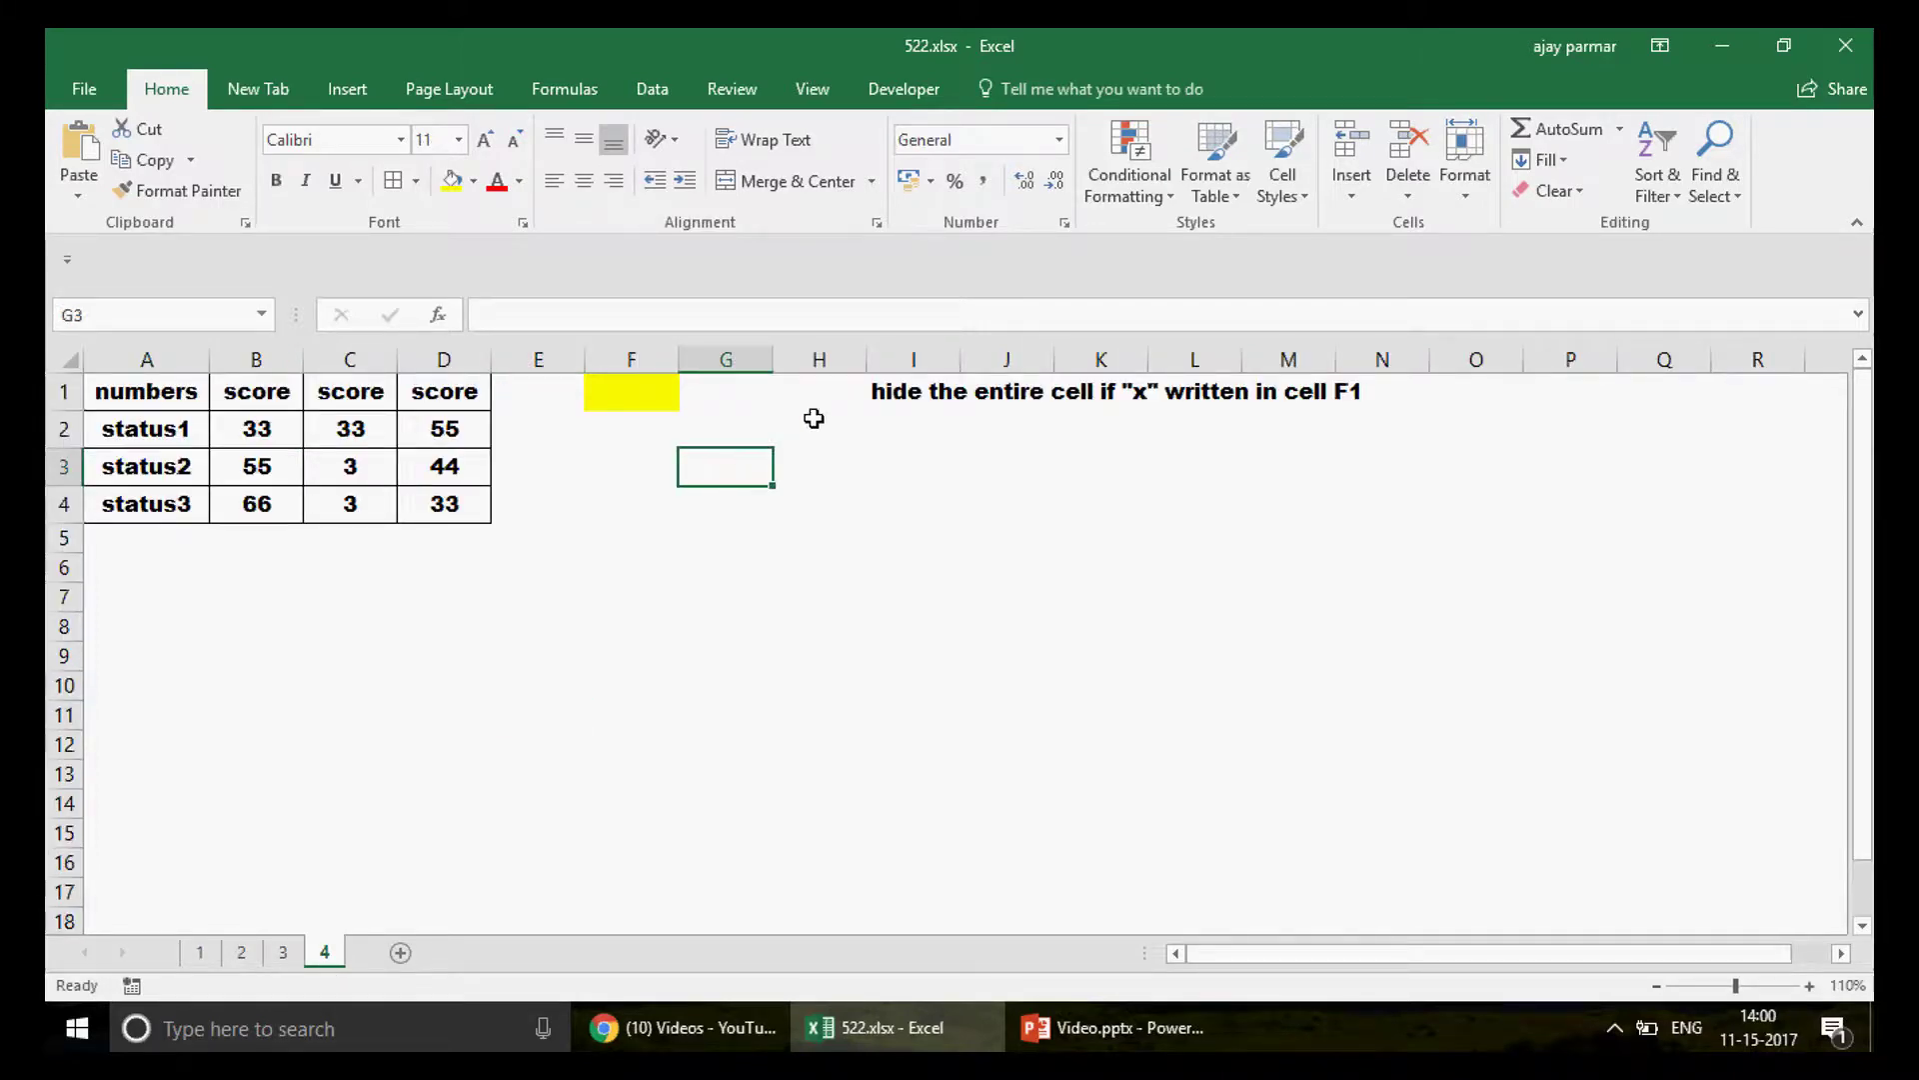
click(890, 392)
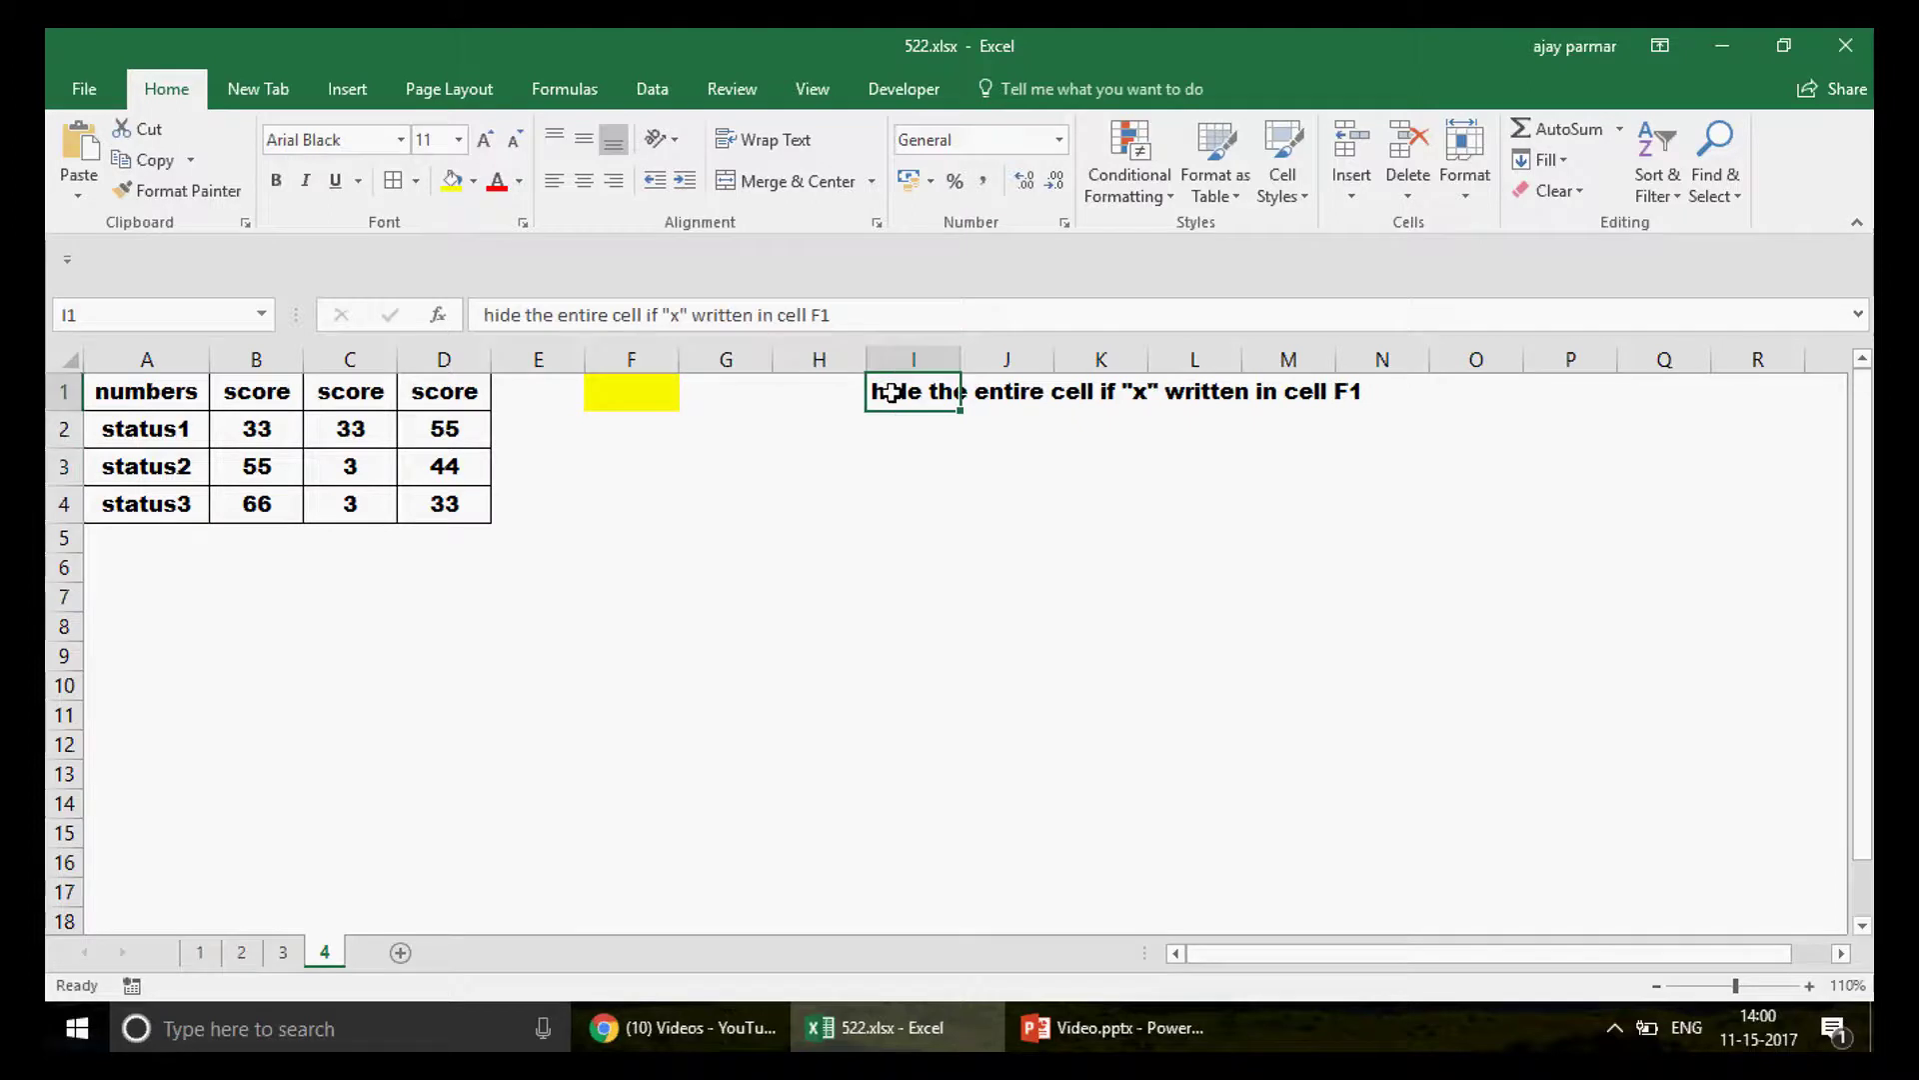
Step: Enter X in the yellow cell F1 and center it horizontally
click(651, 392)
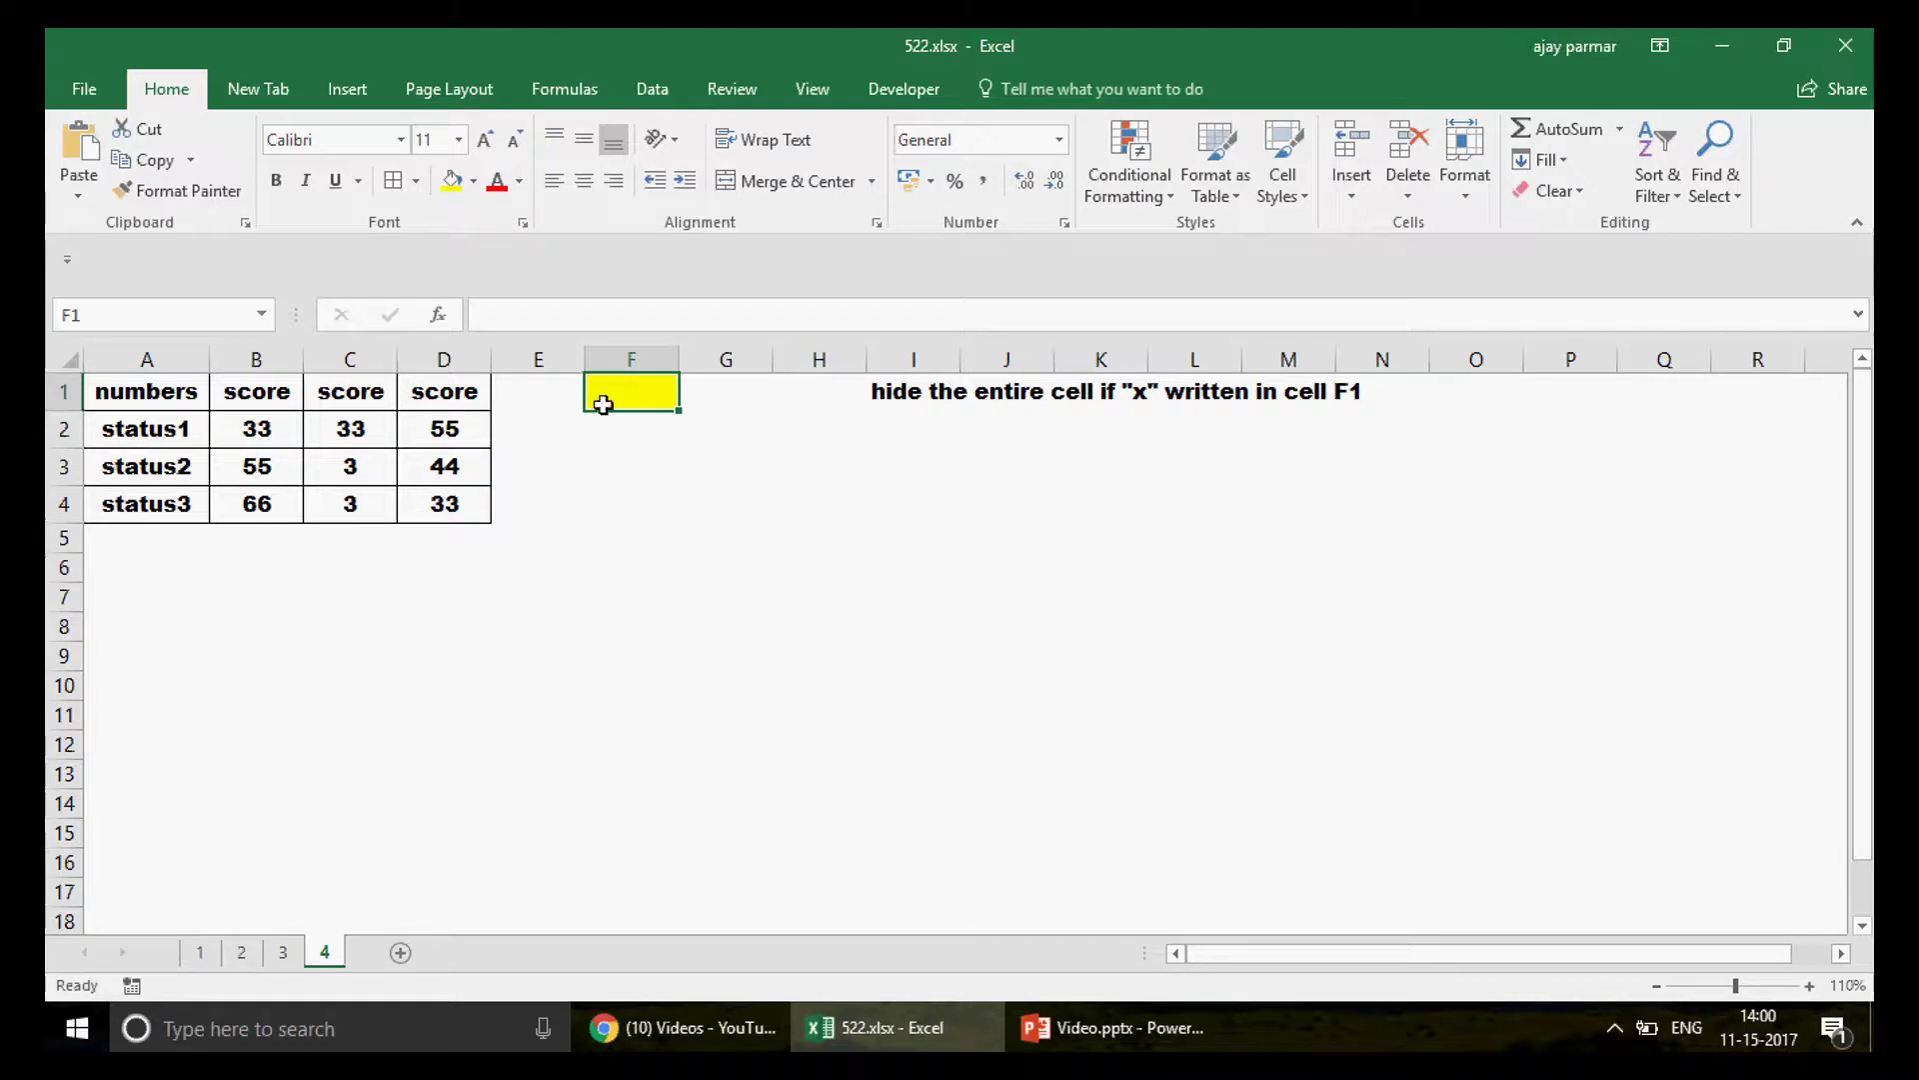
text(X)
click(574, 527)
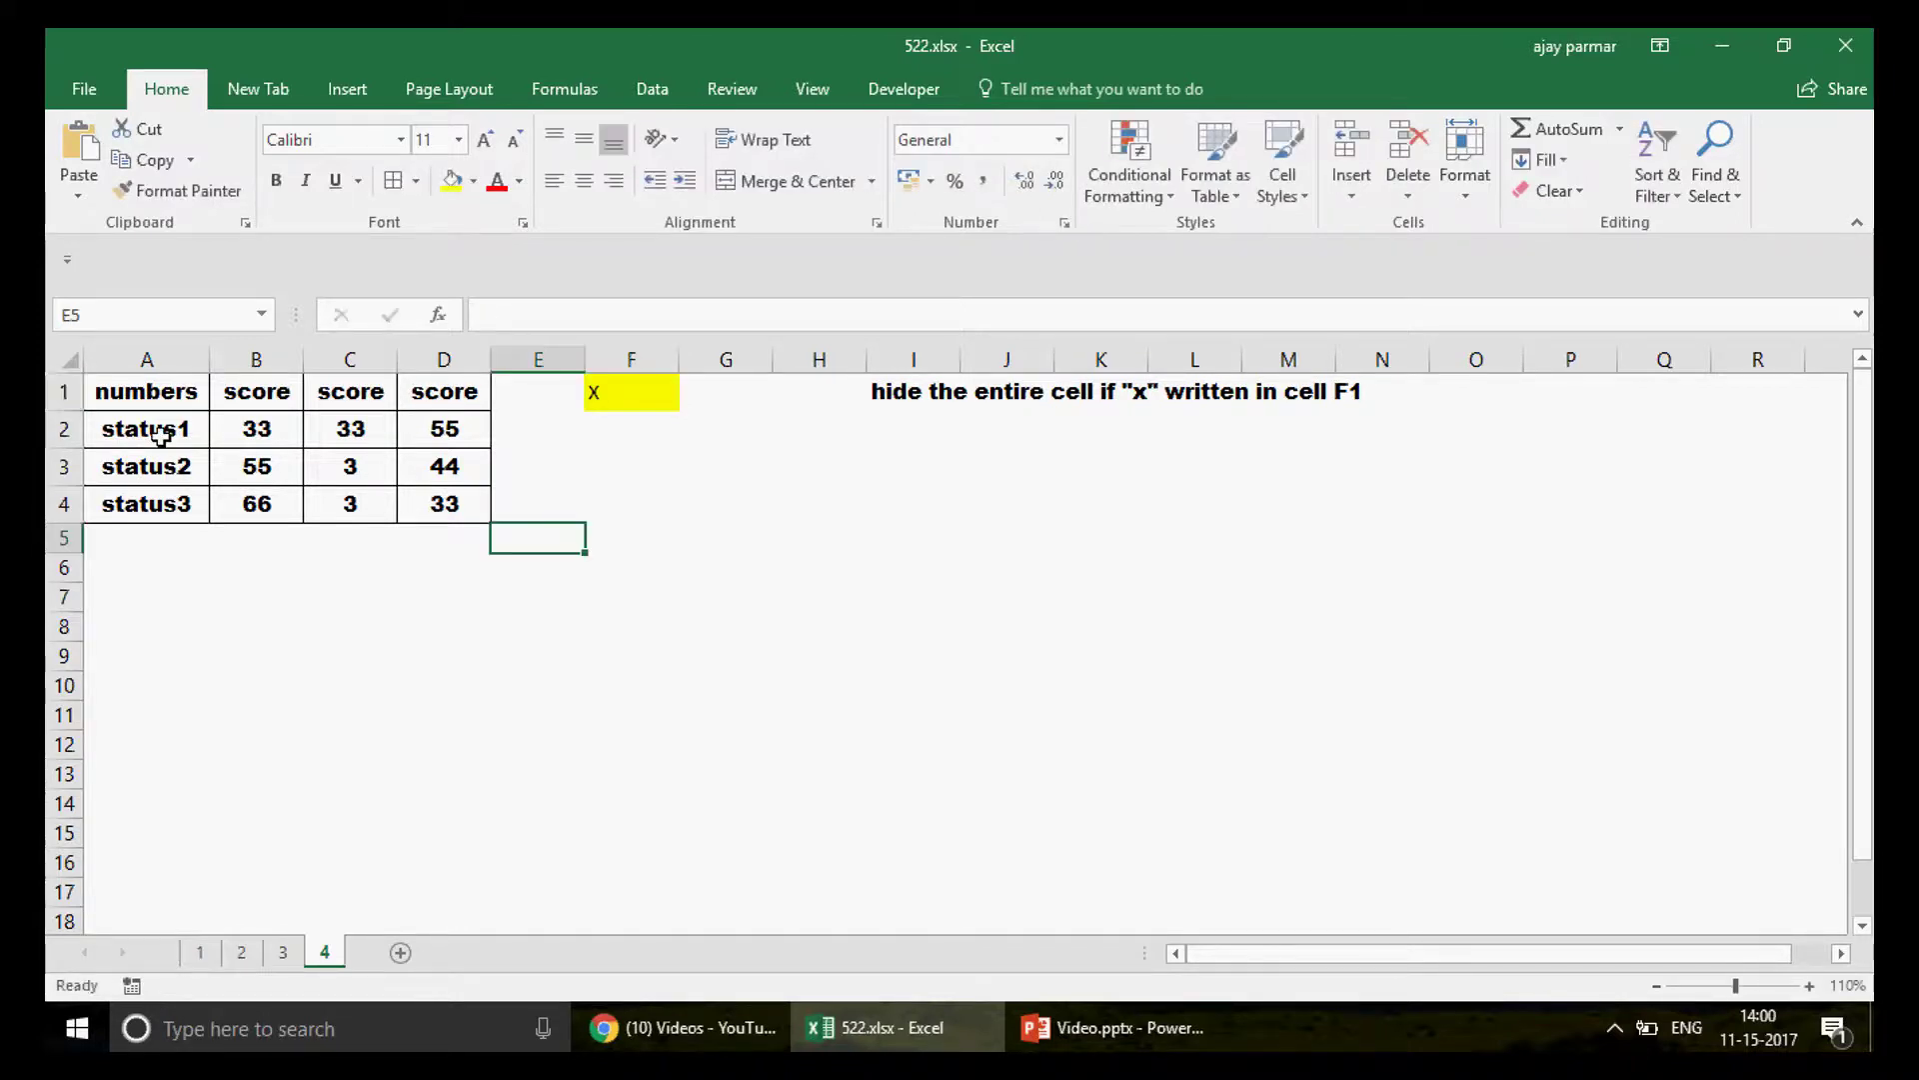
click(160, 434)
shift+click(445, 503)
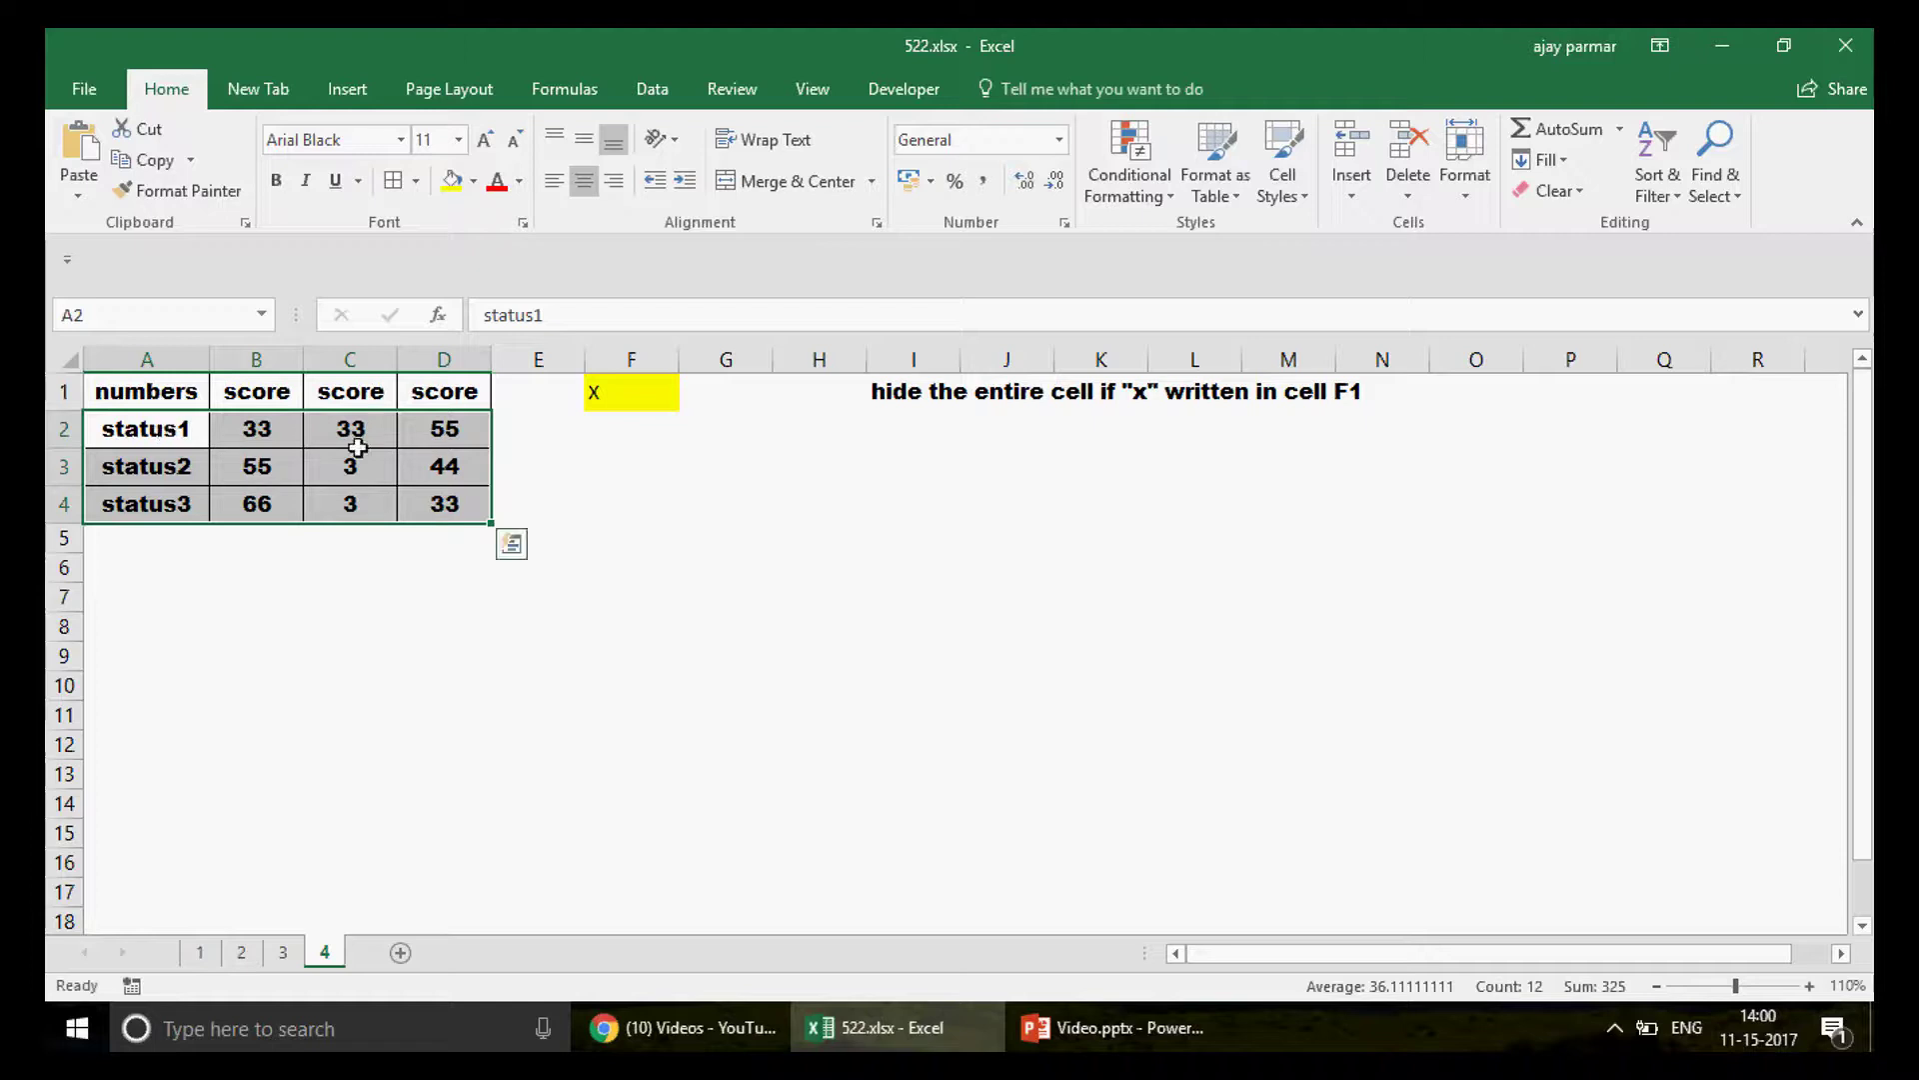
click(619, 404)
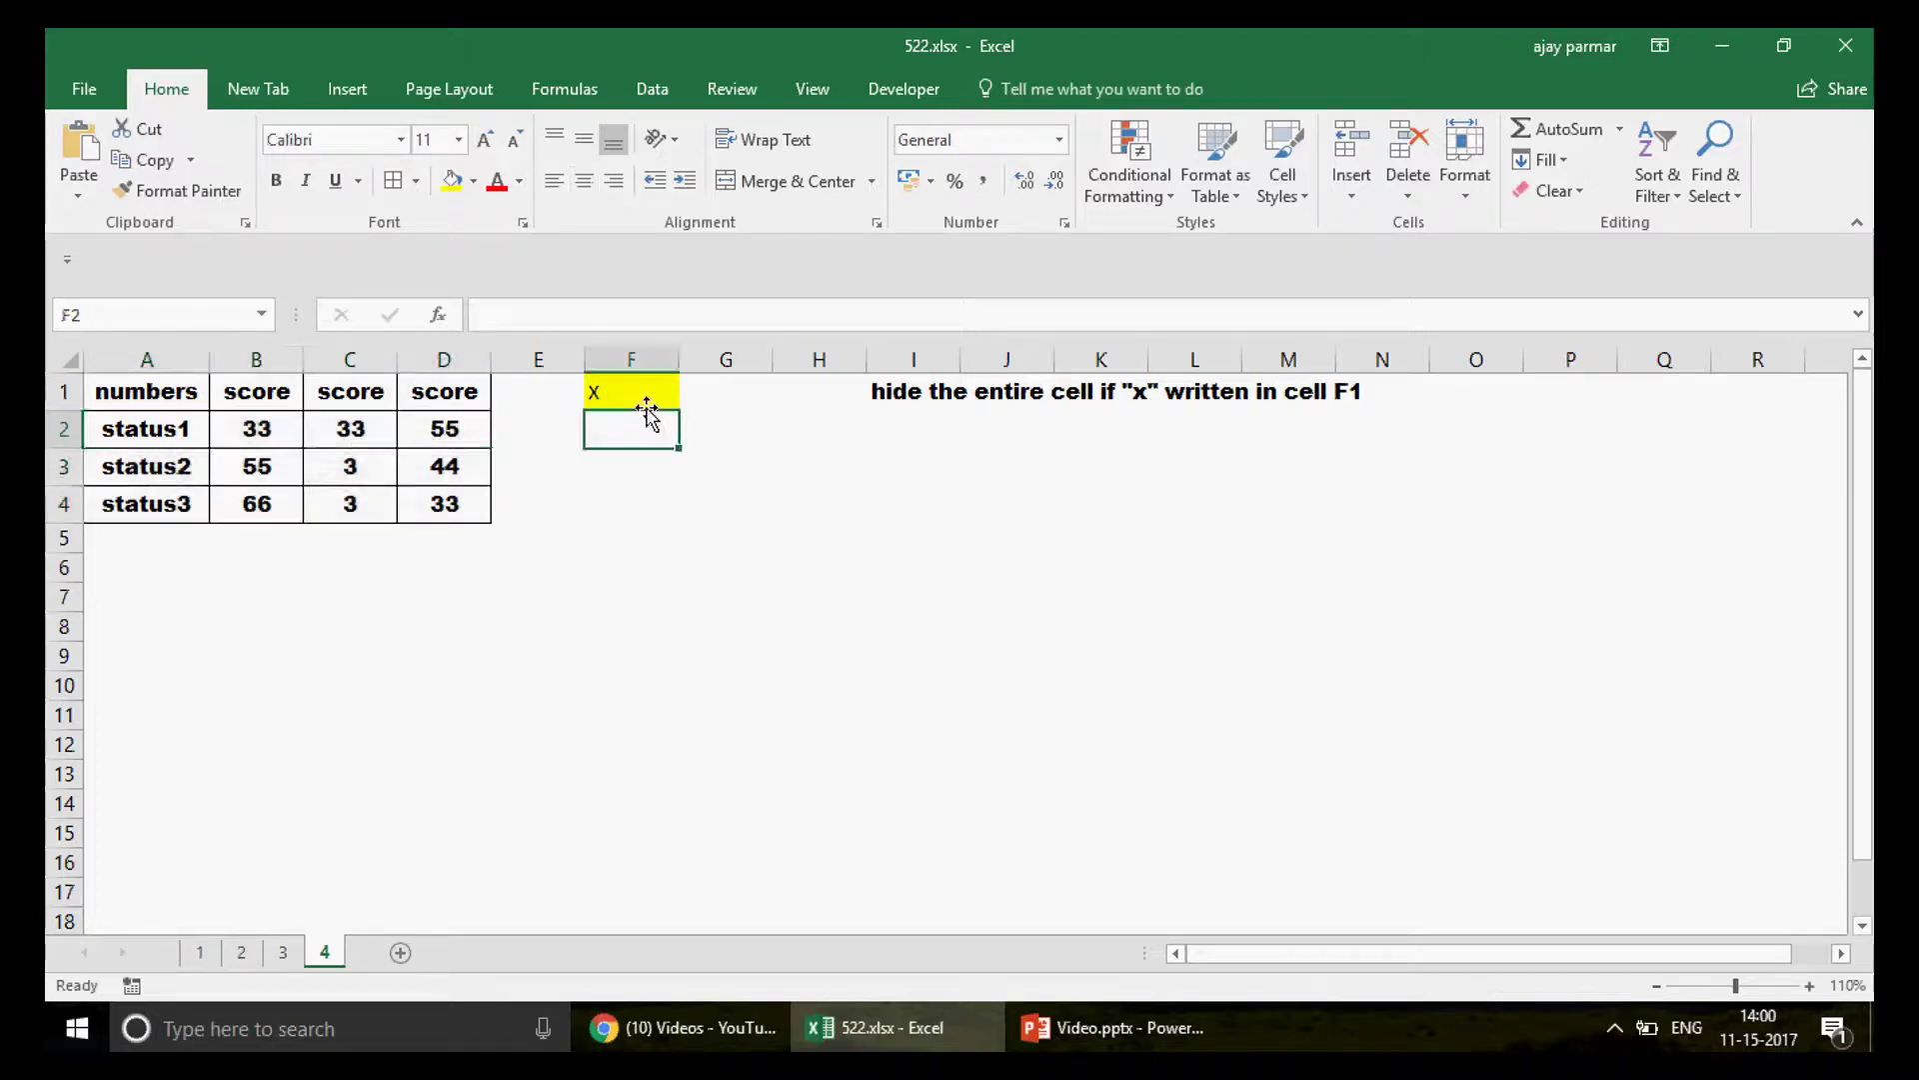
click(585, 184)
Step: Create a new conditional formatting rule for A2:D4 with the rule type that uses a formula to determine which cells to format
click(189, 403)
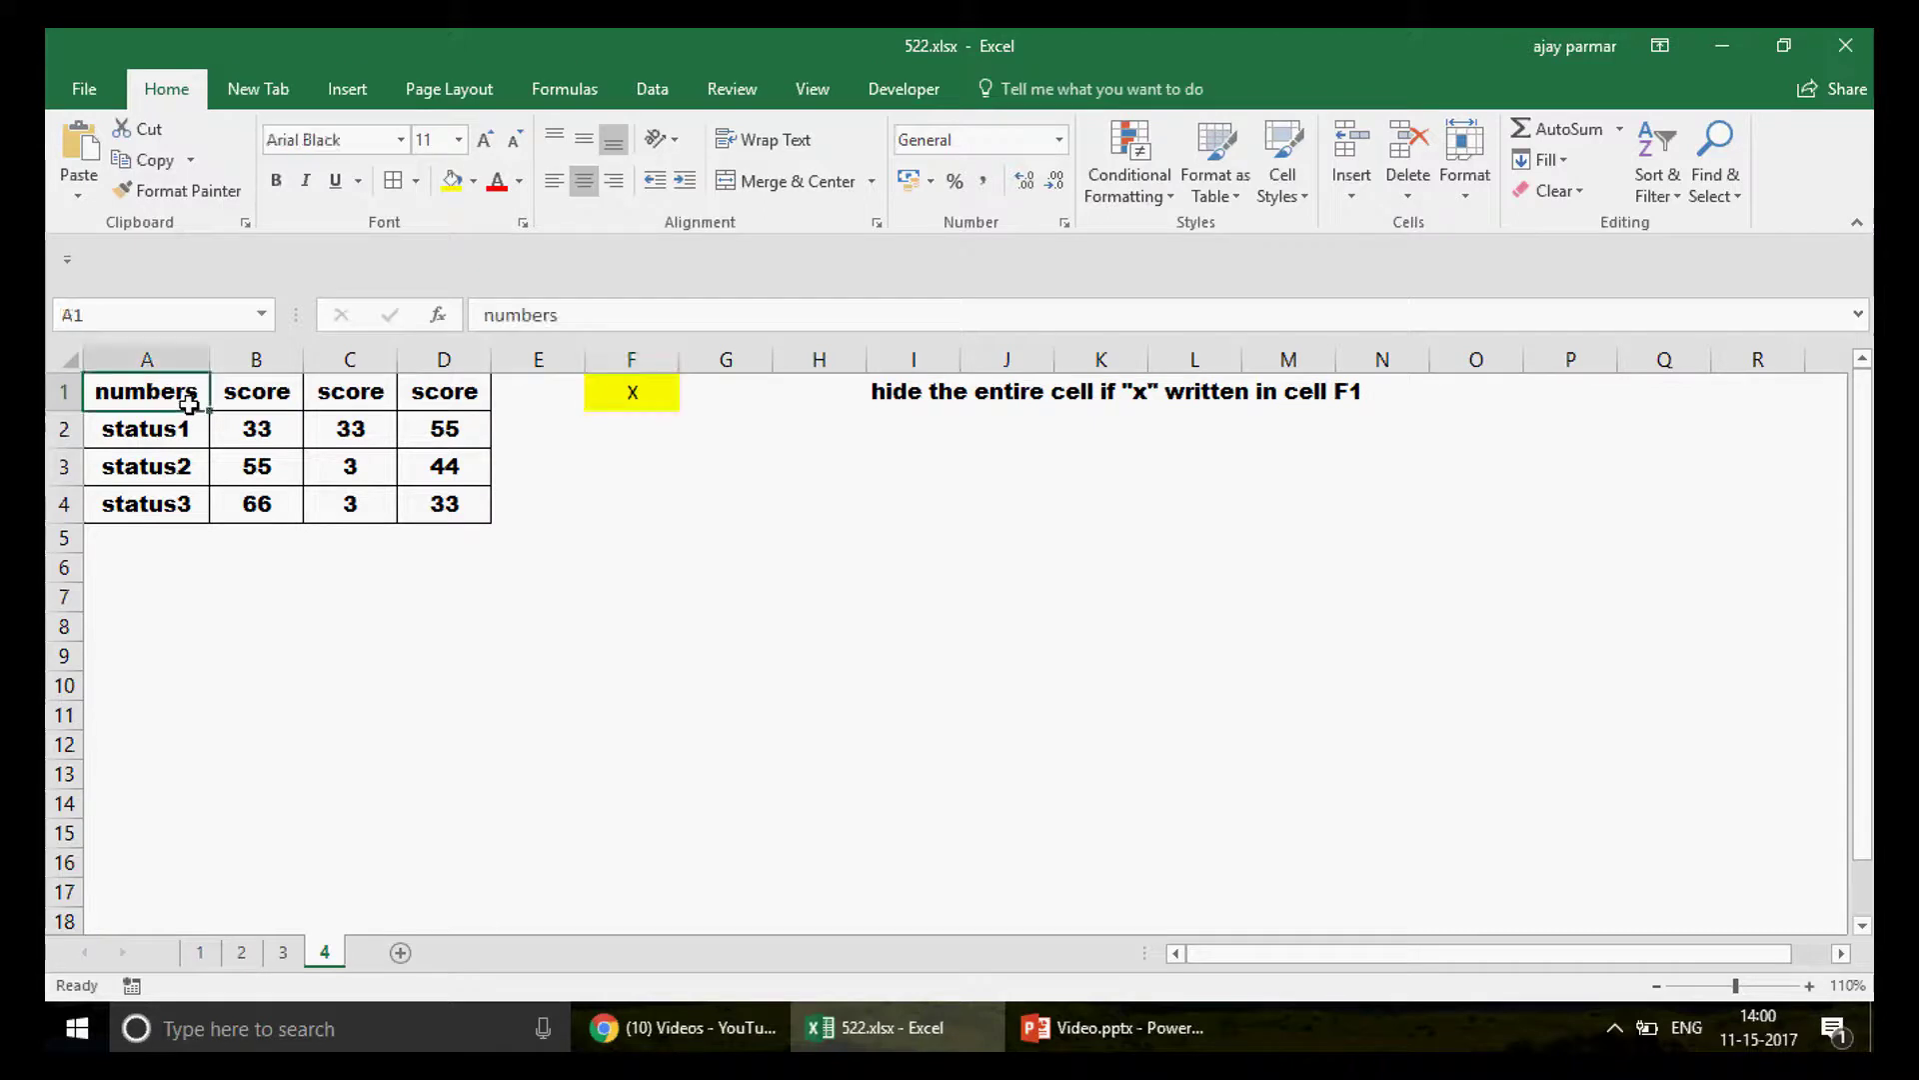
drag(189, 403, 444, 395)
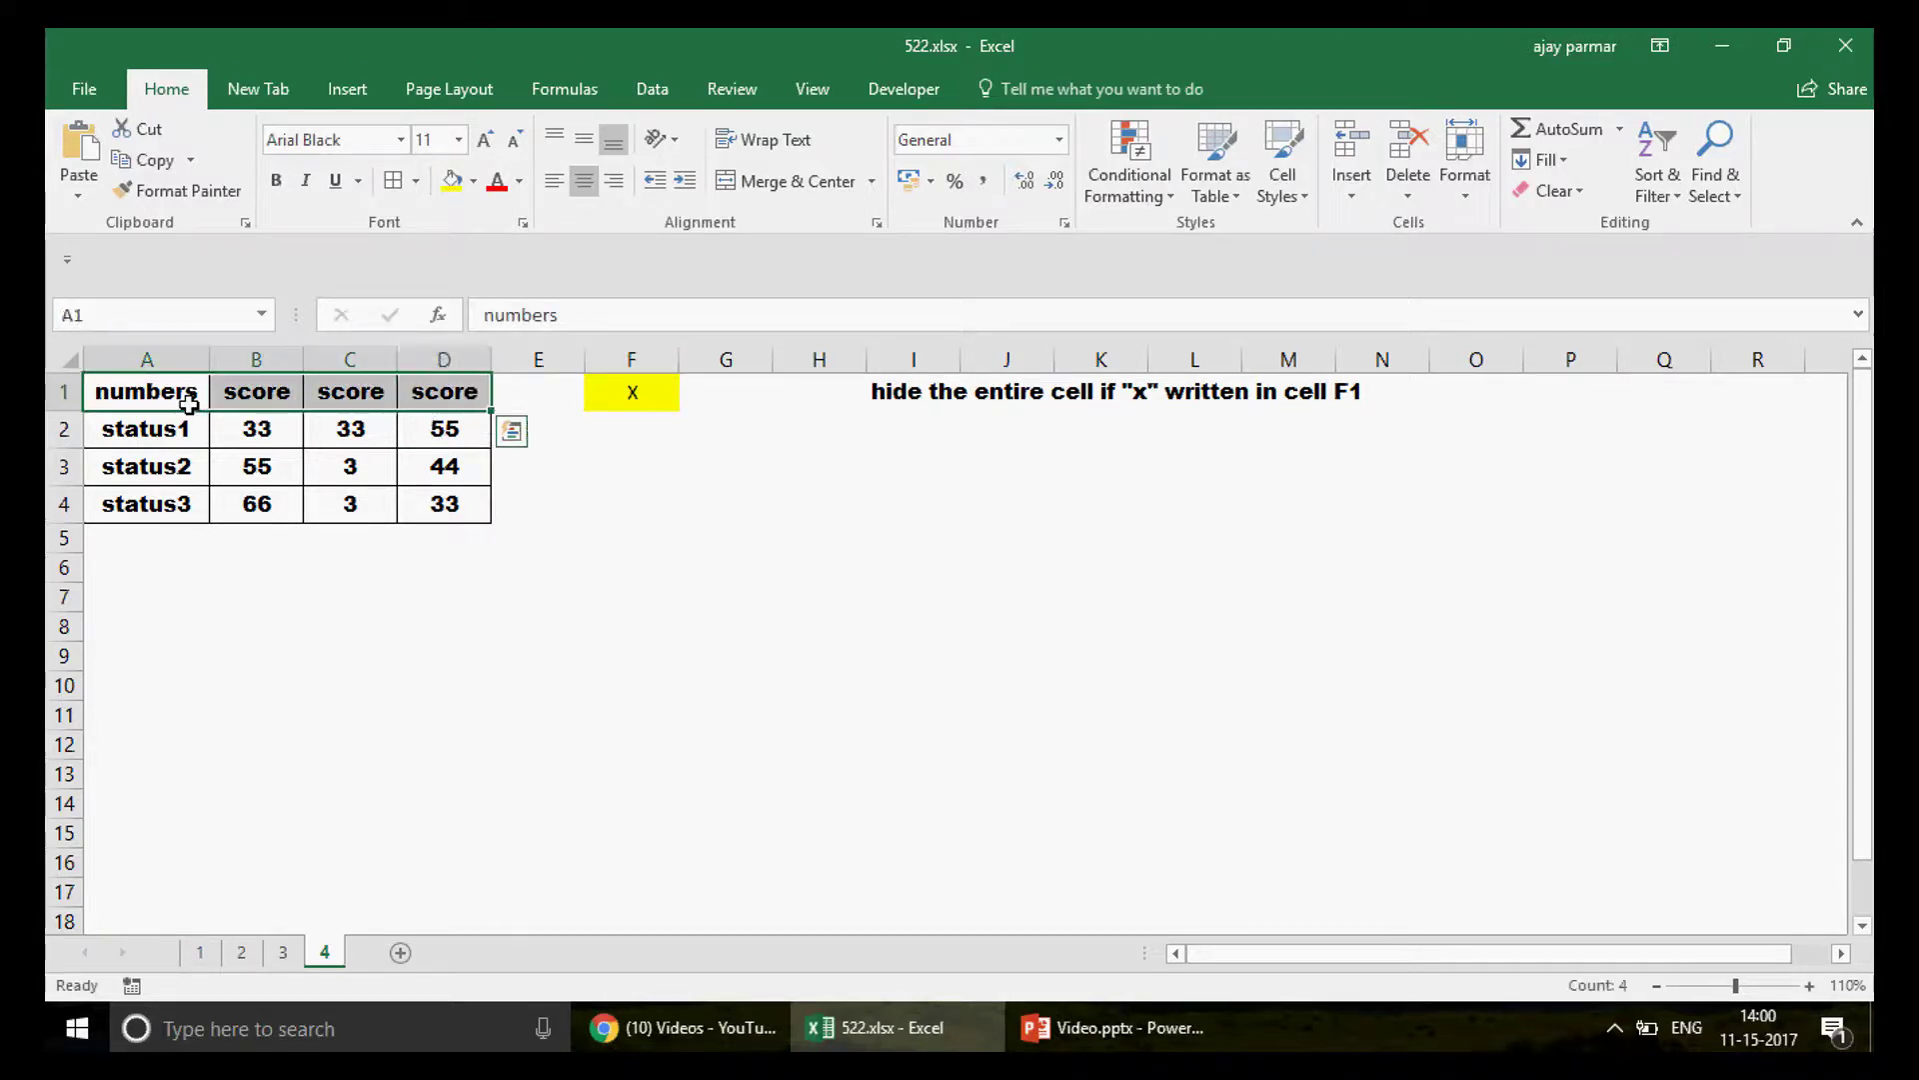
click(135, 430)
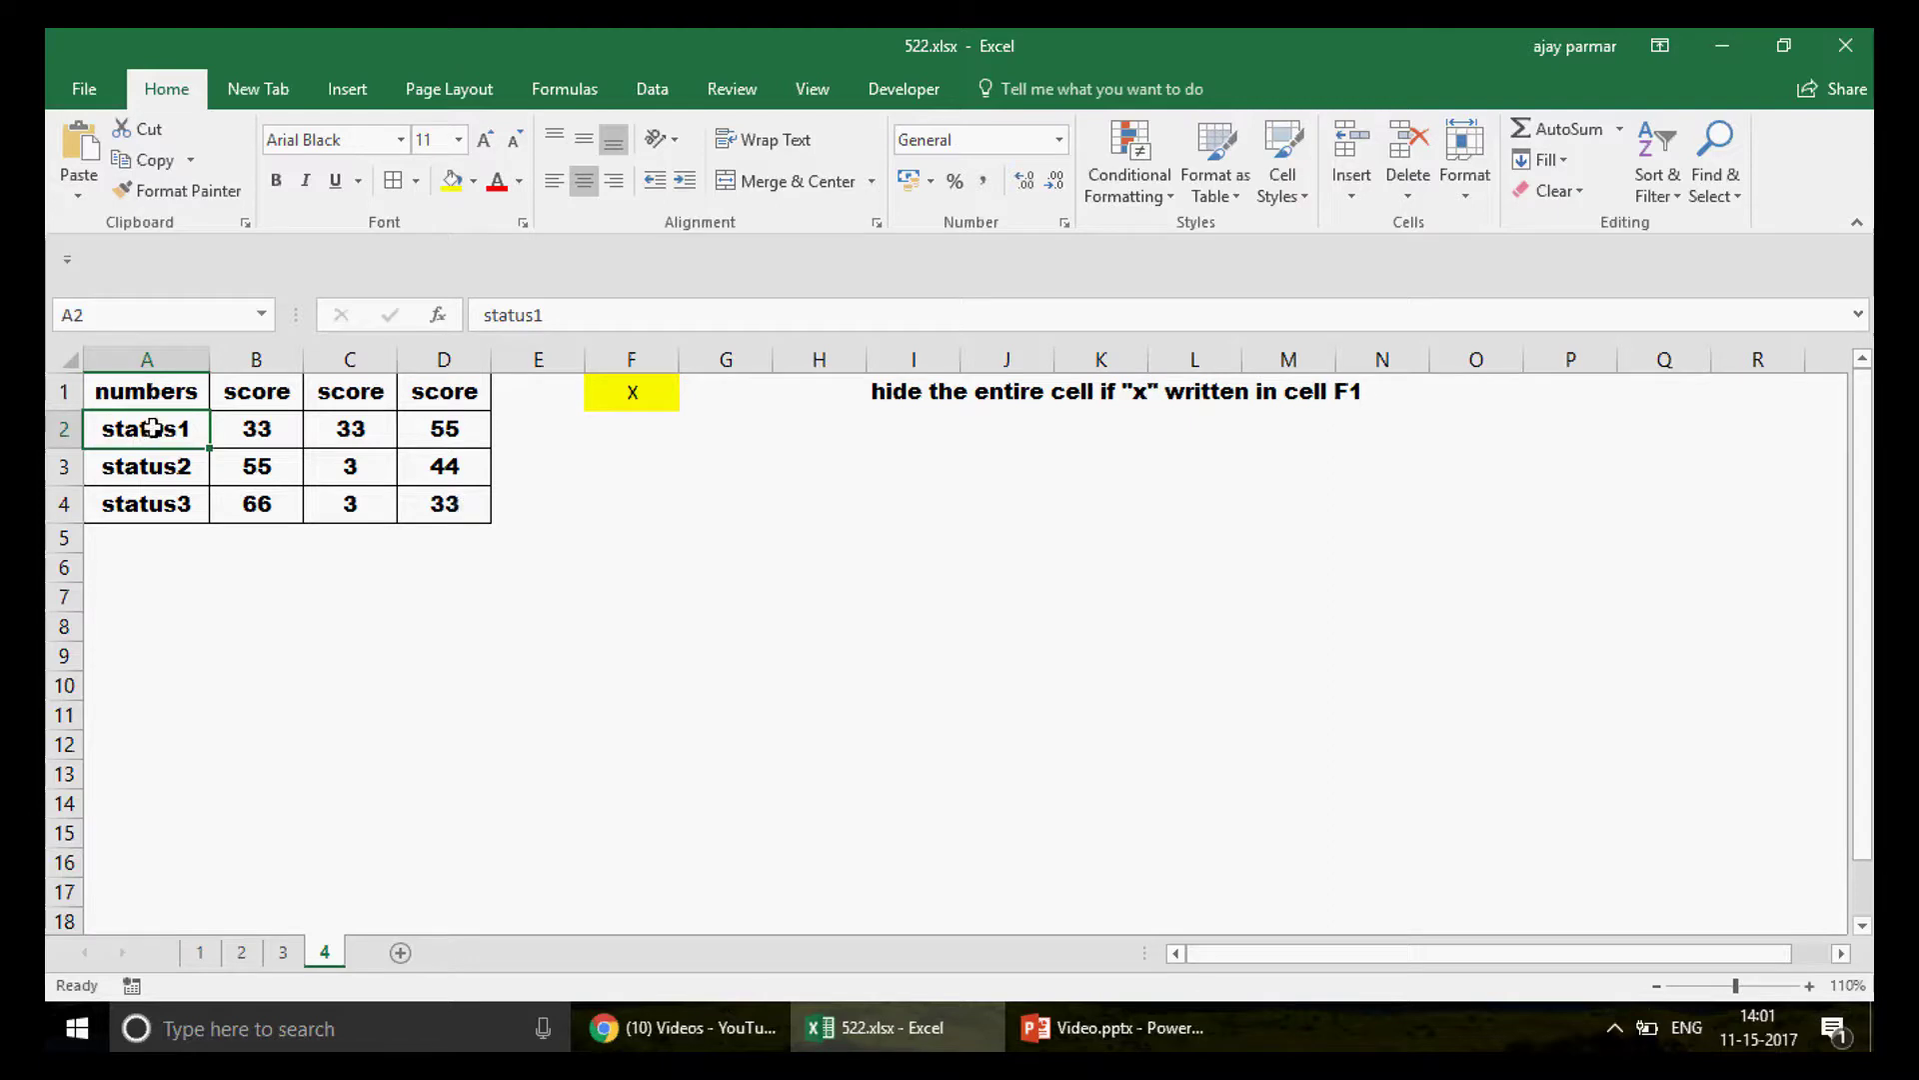
shift+click(445, 508)
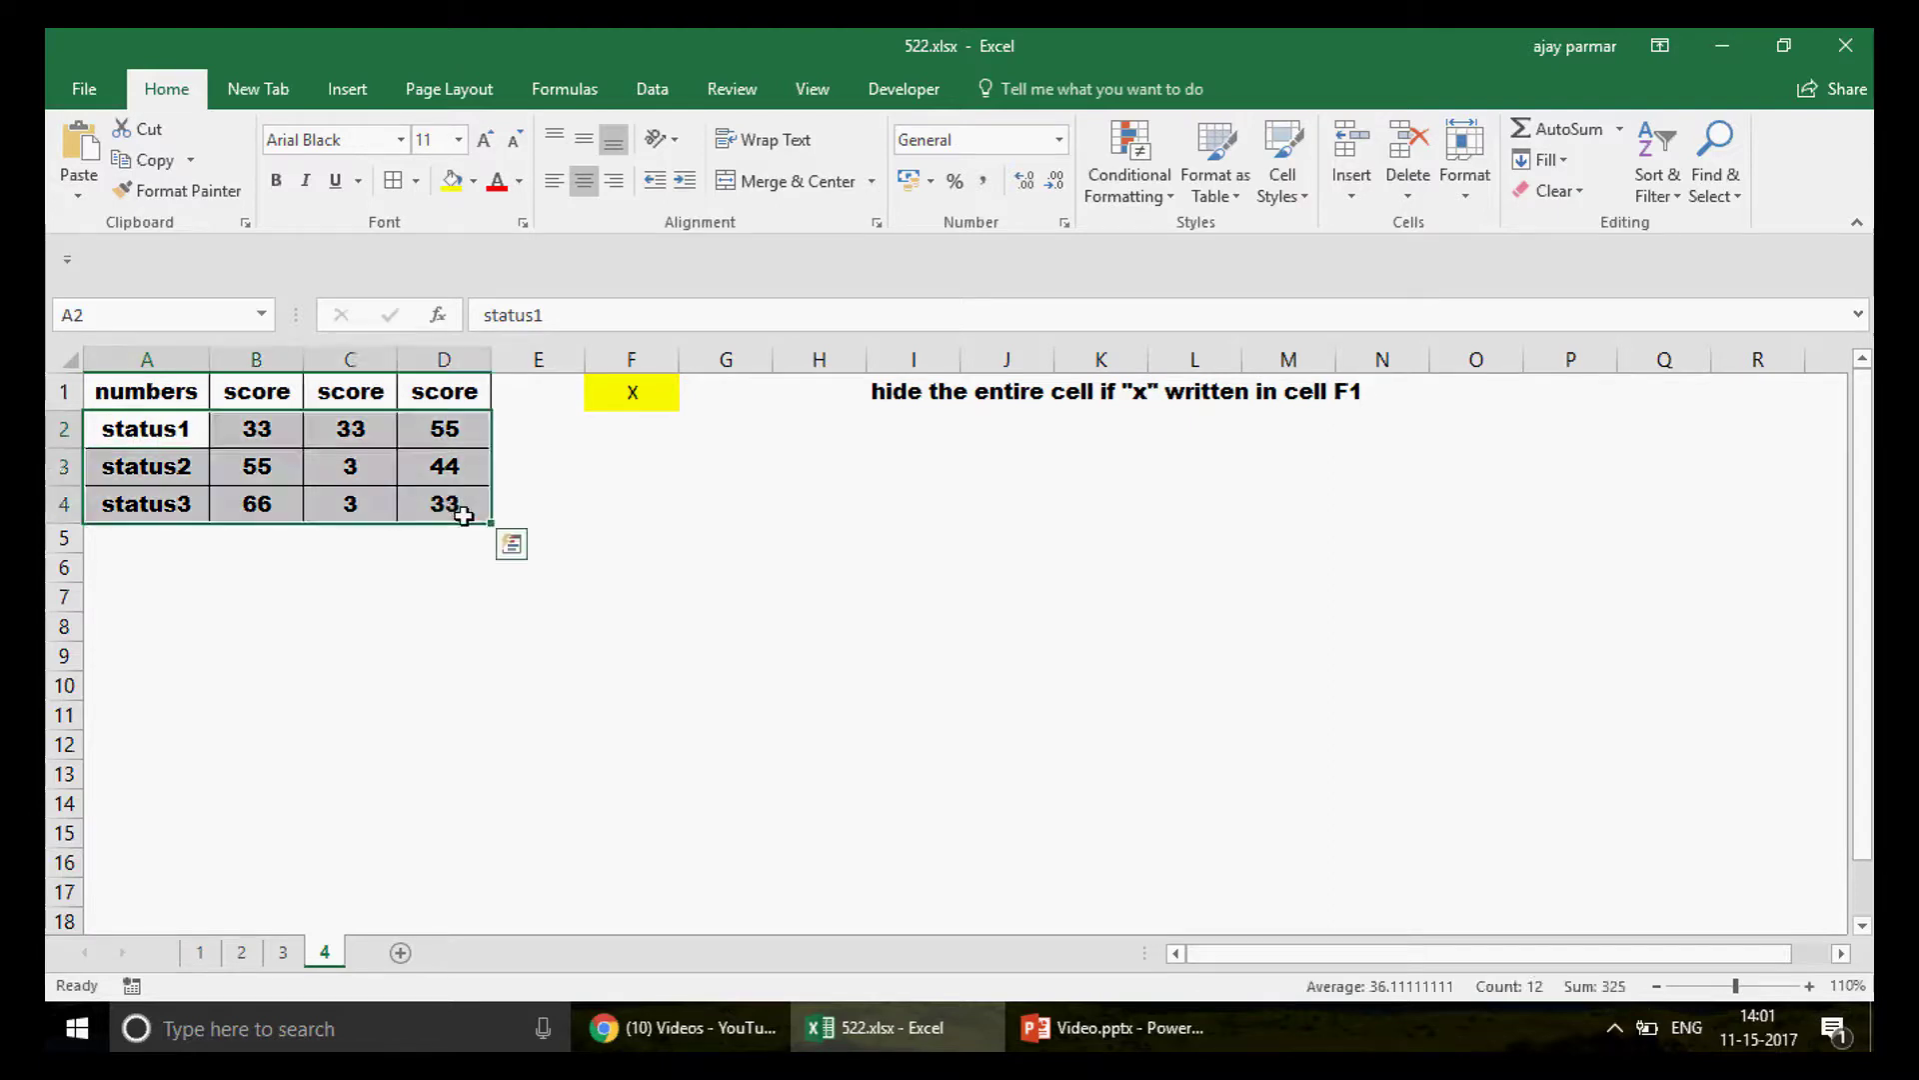
click(1140, 190)
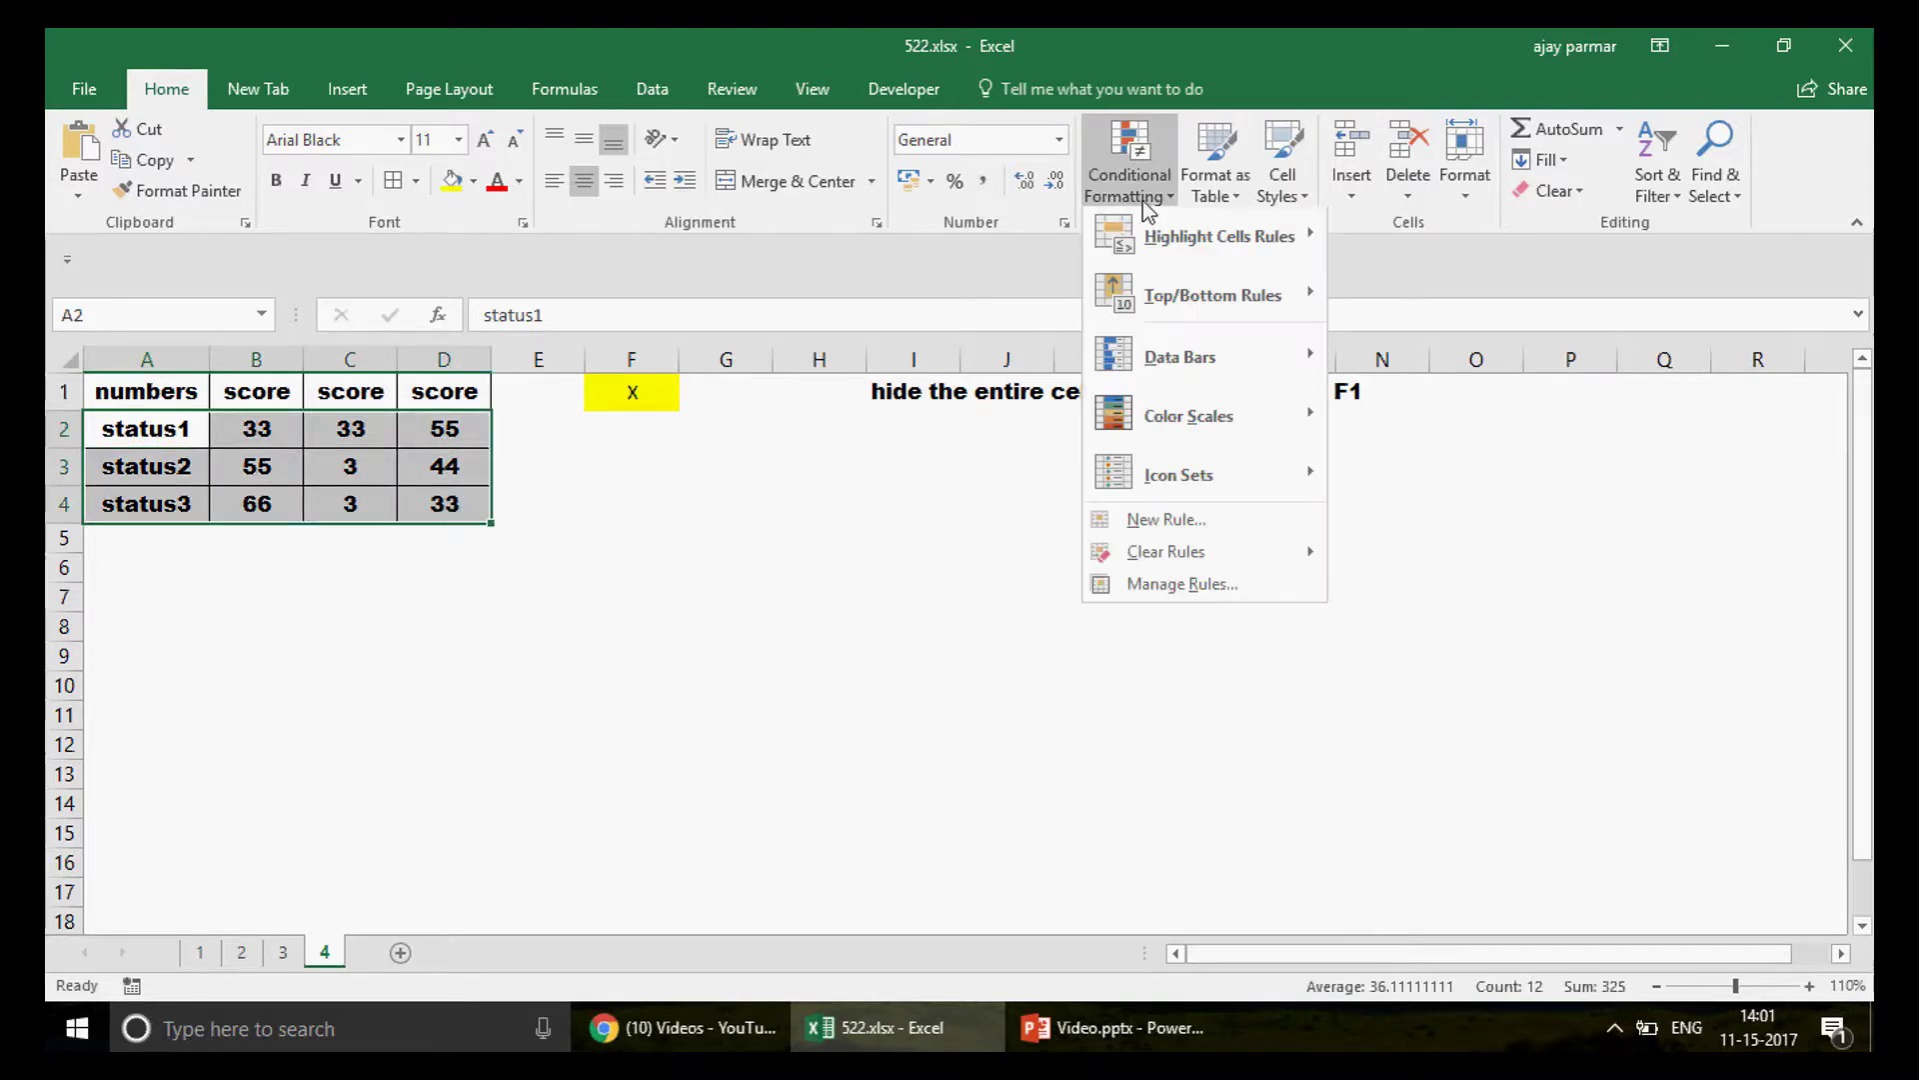
click(1199, 530)
drag(1137, 214, 1320, 244)
click(1165, 432)
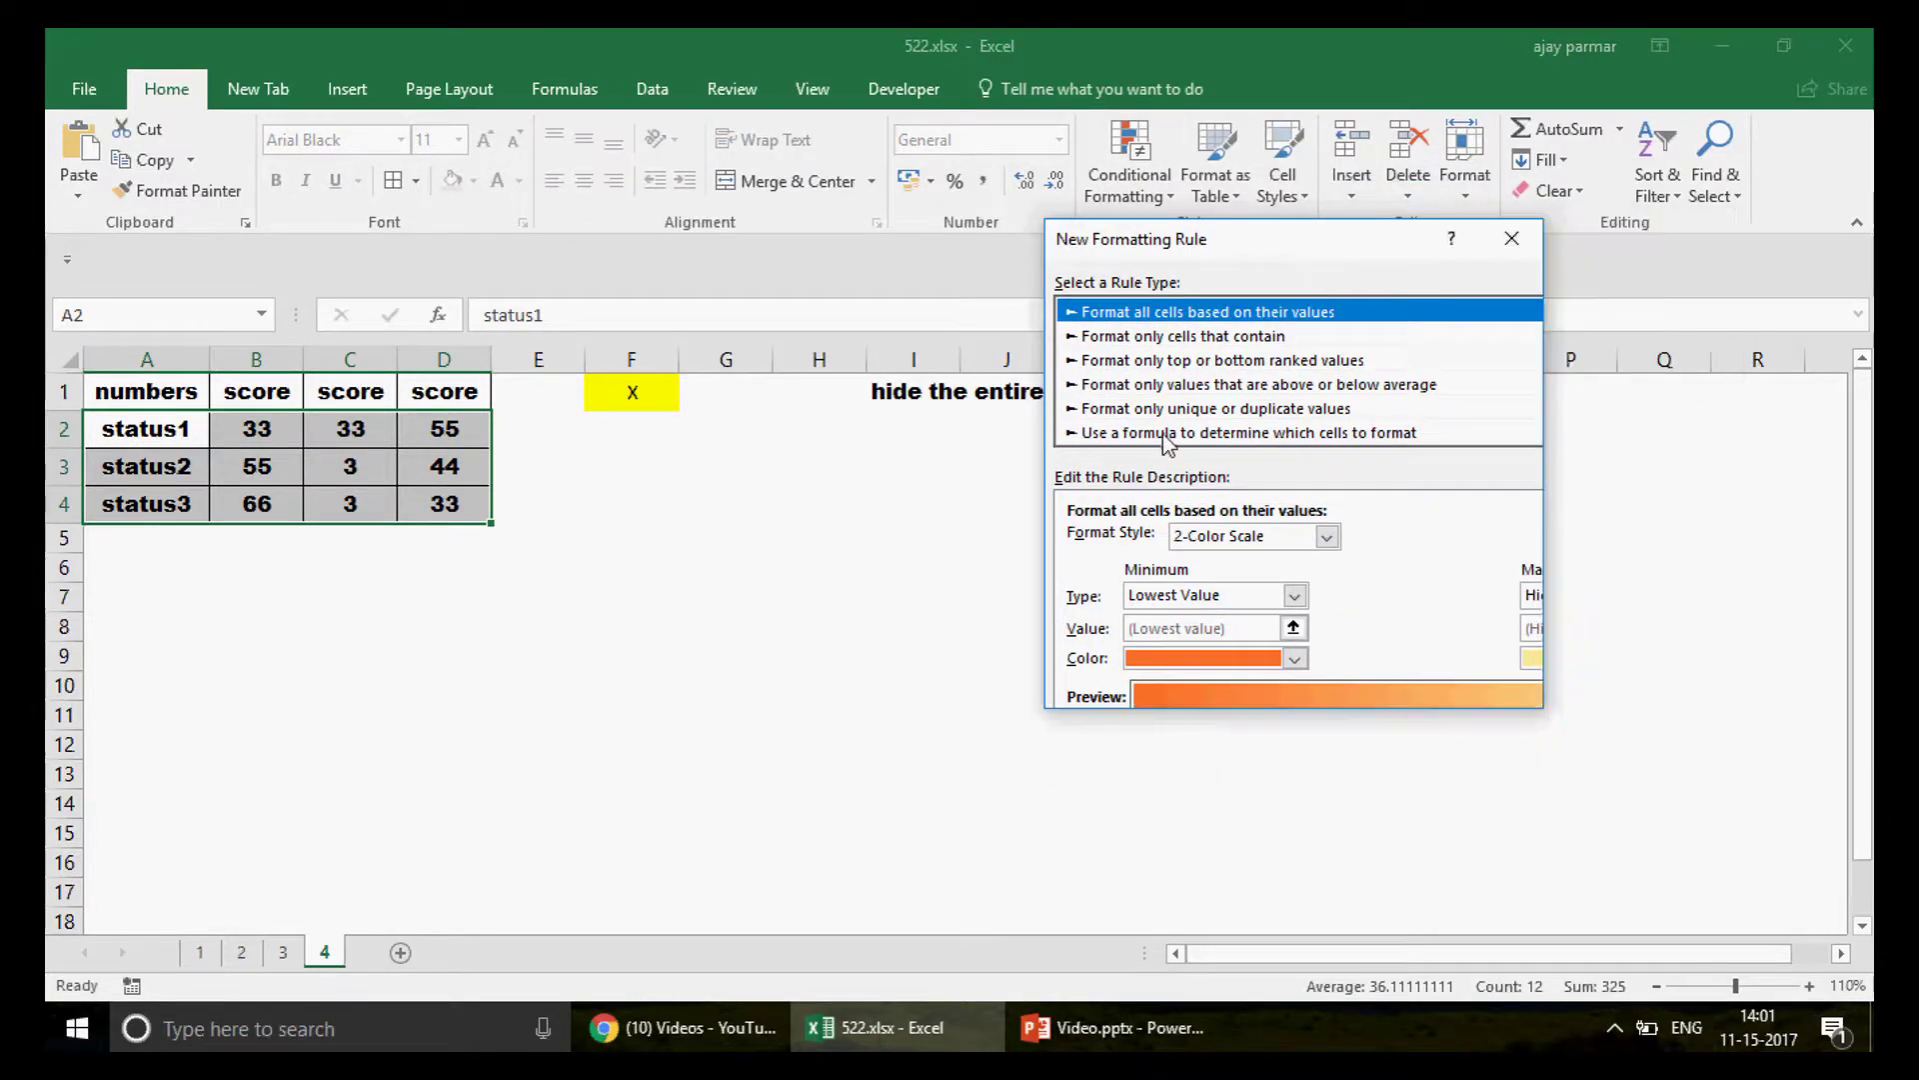
click(1165, 433)
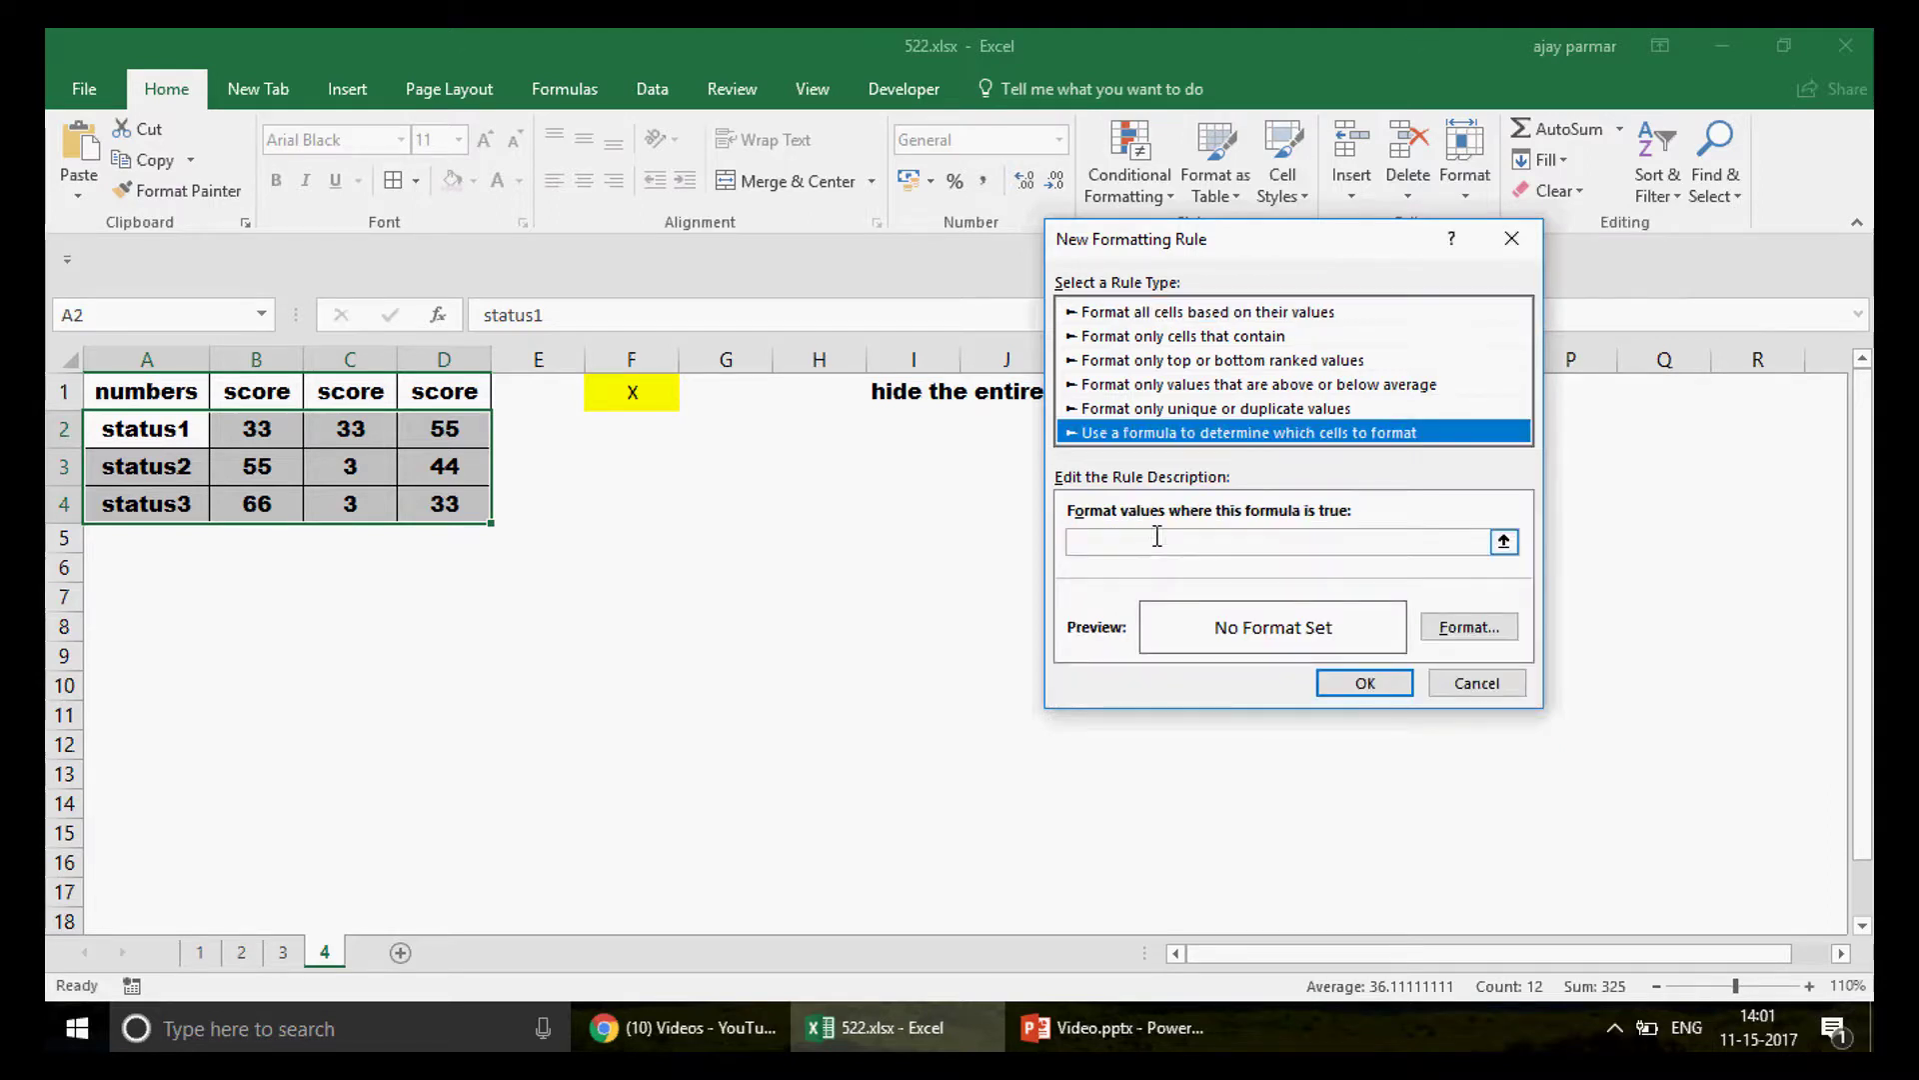
Step: Enter =$F$1="X" as the rule's formula, referencing cell F1 absolutely
click(1158, 537)
click(662, 392)
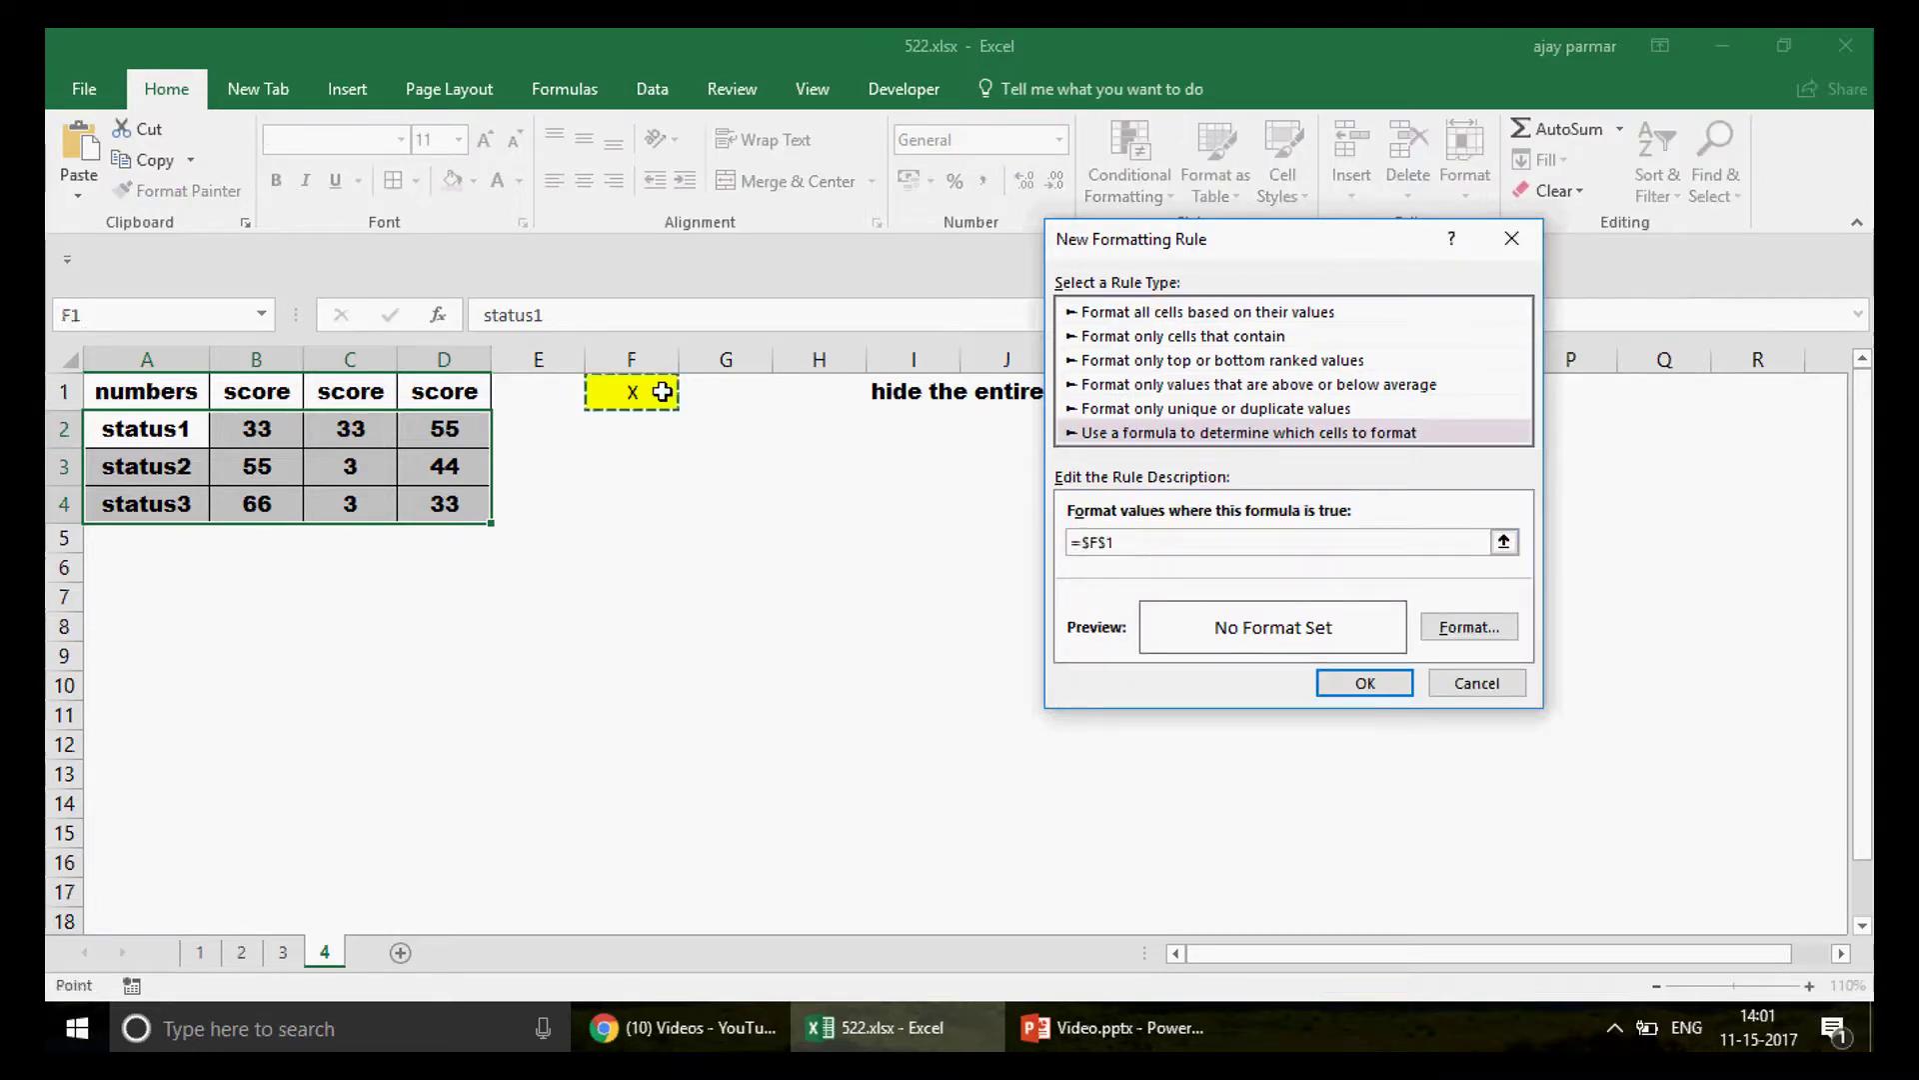
text(="X")
Step: Set the rule's font color to white to match the cell background and apply the rule
click(1477, 644)
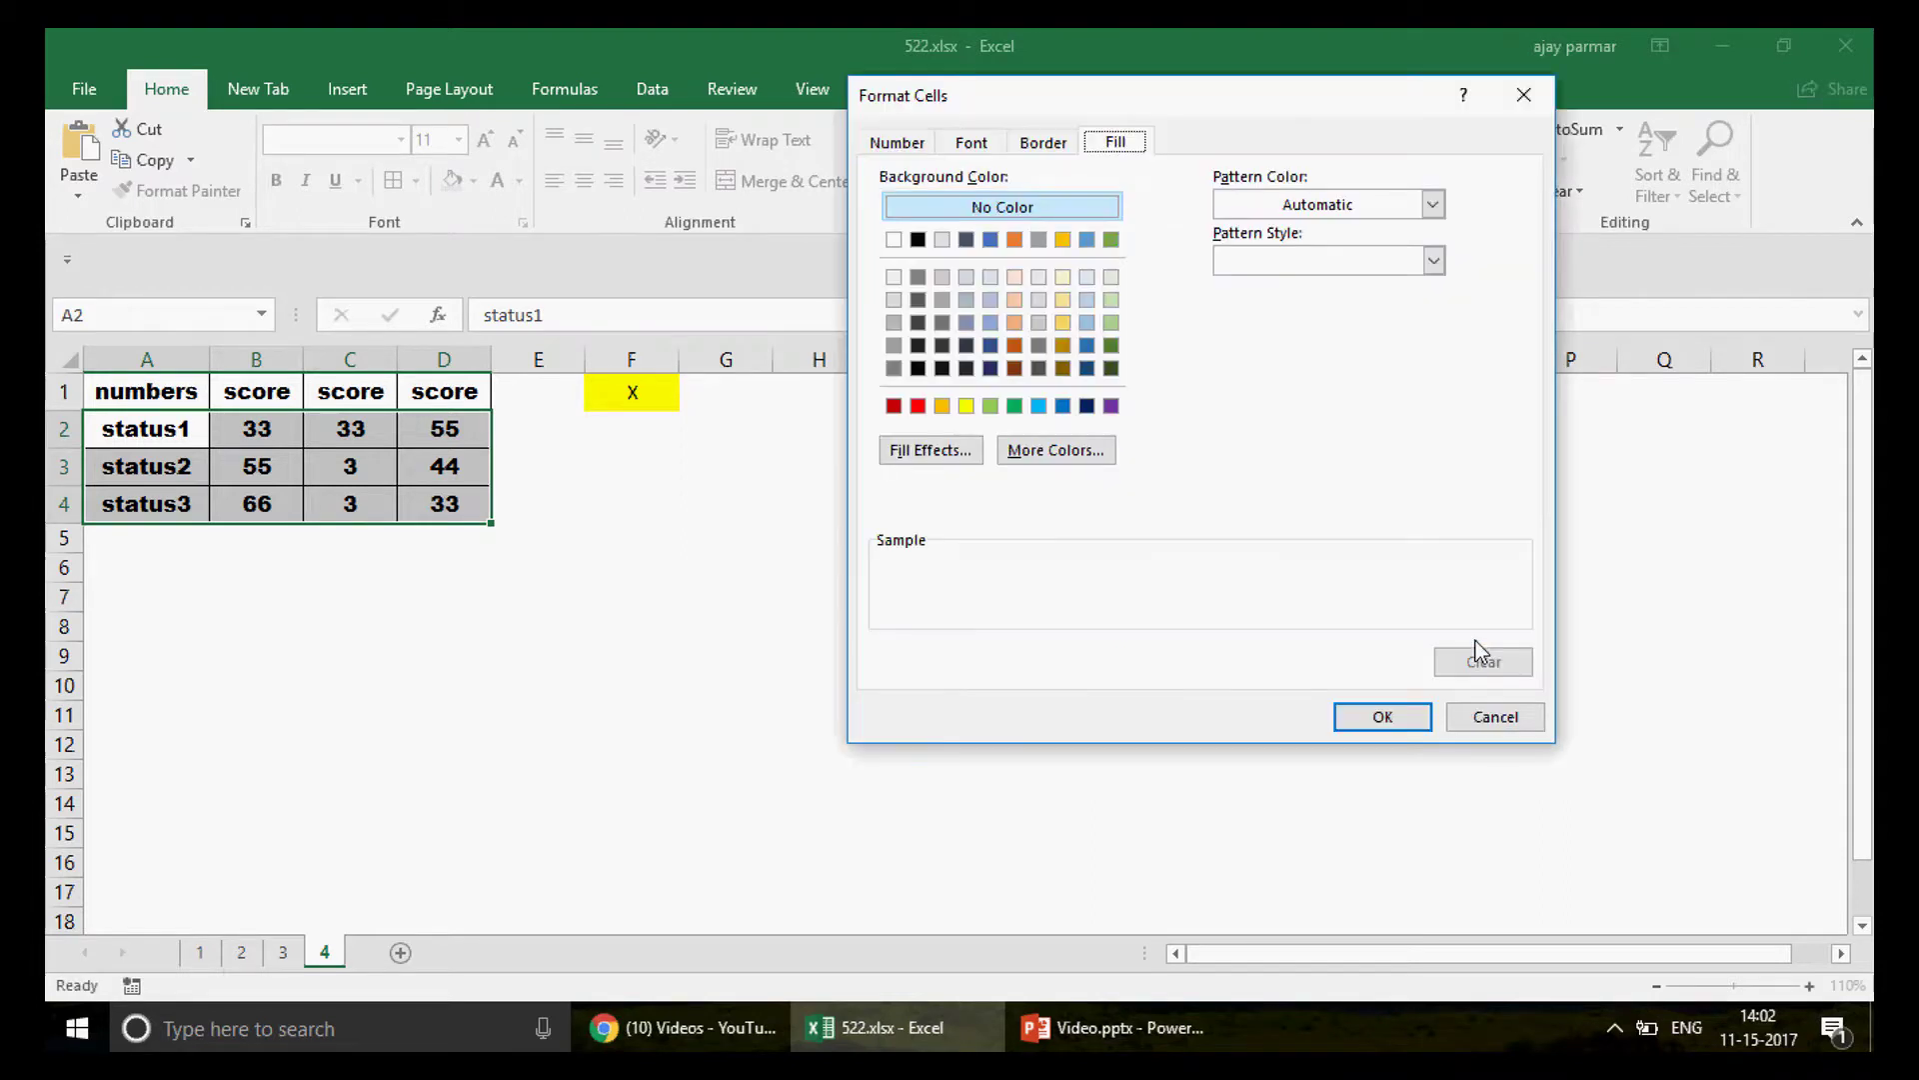
drag(1313, 111, 1275, 219)
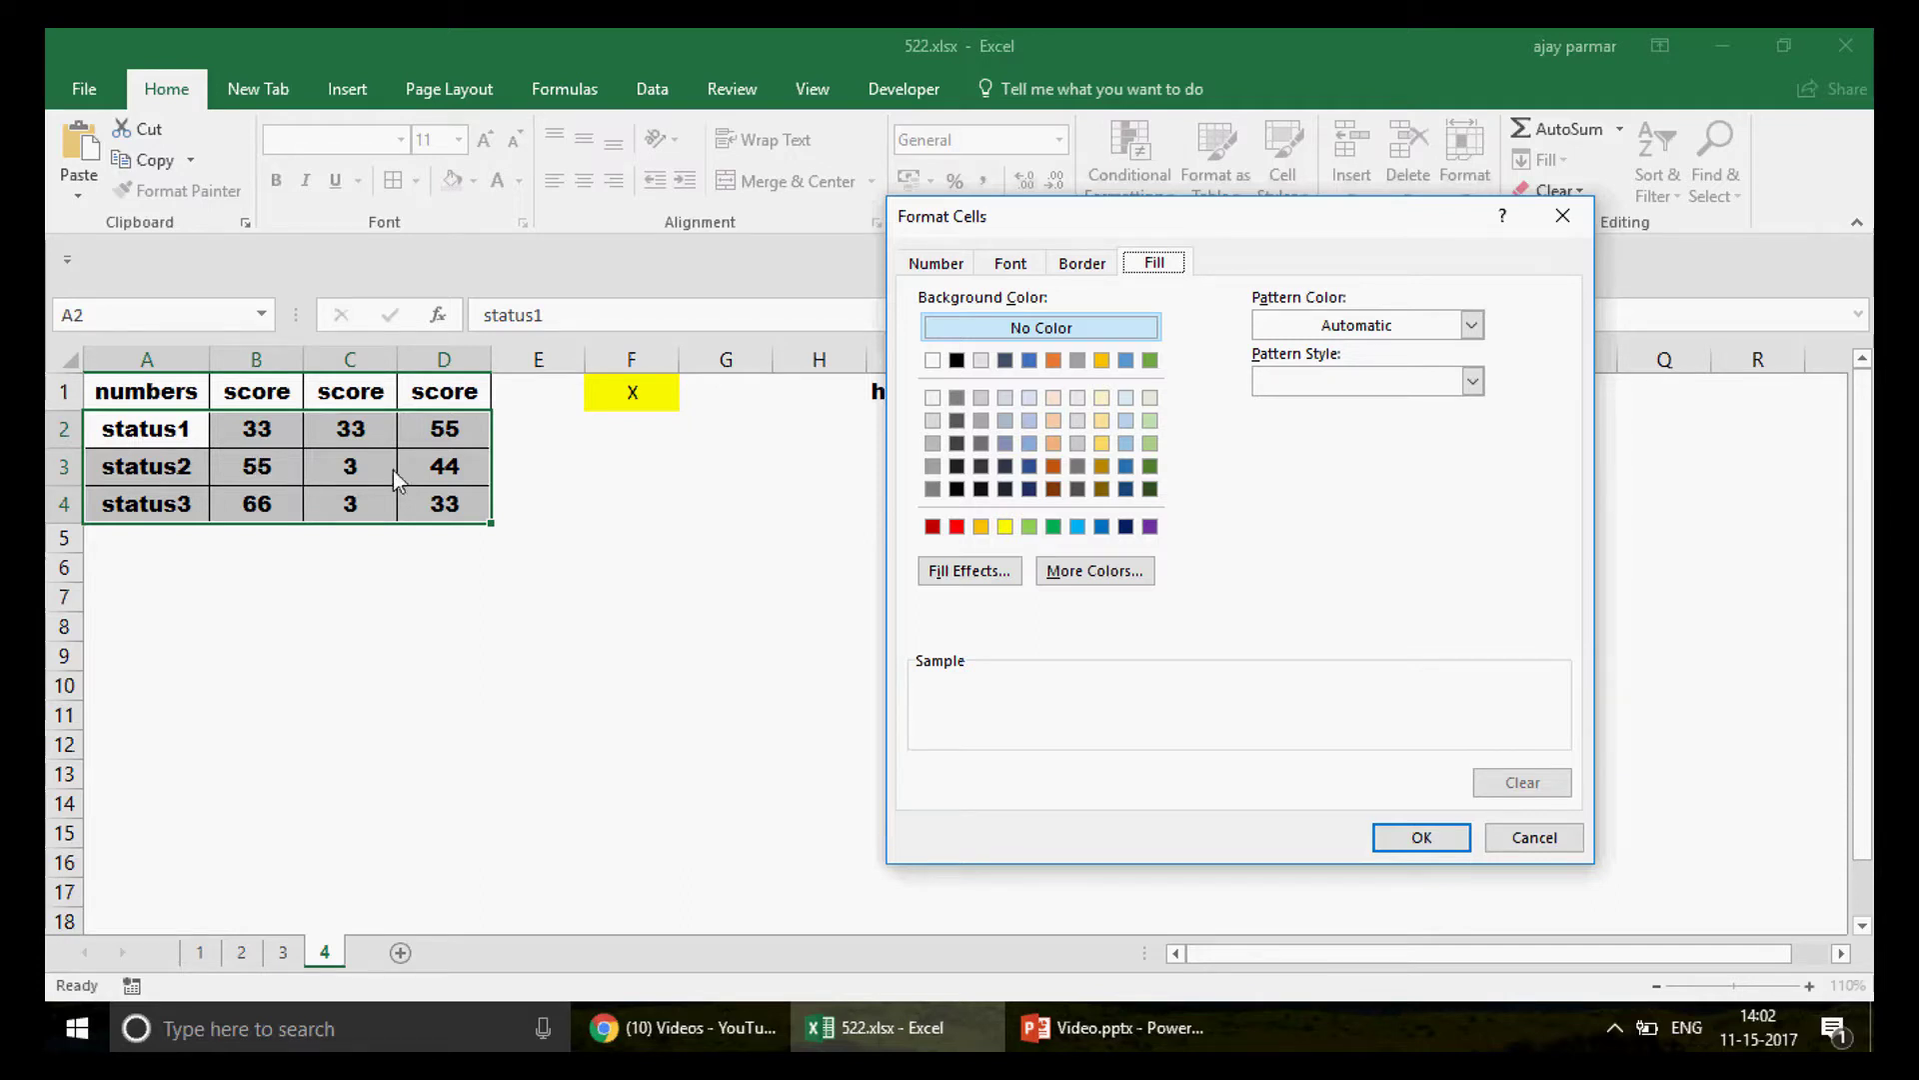
click(1009, 270)
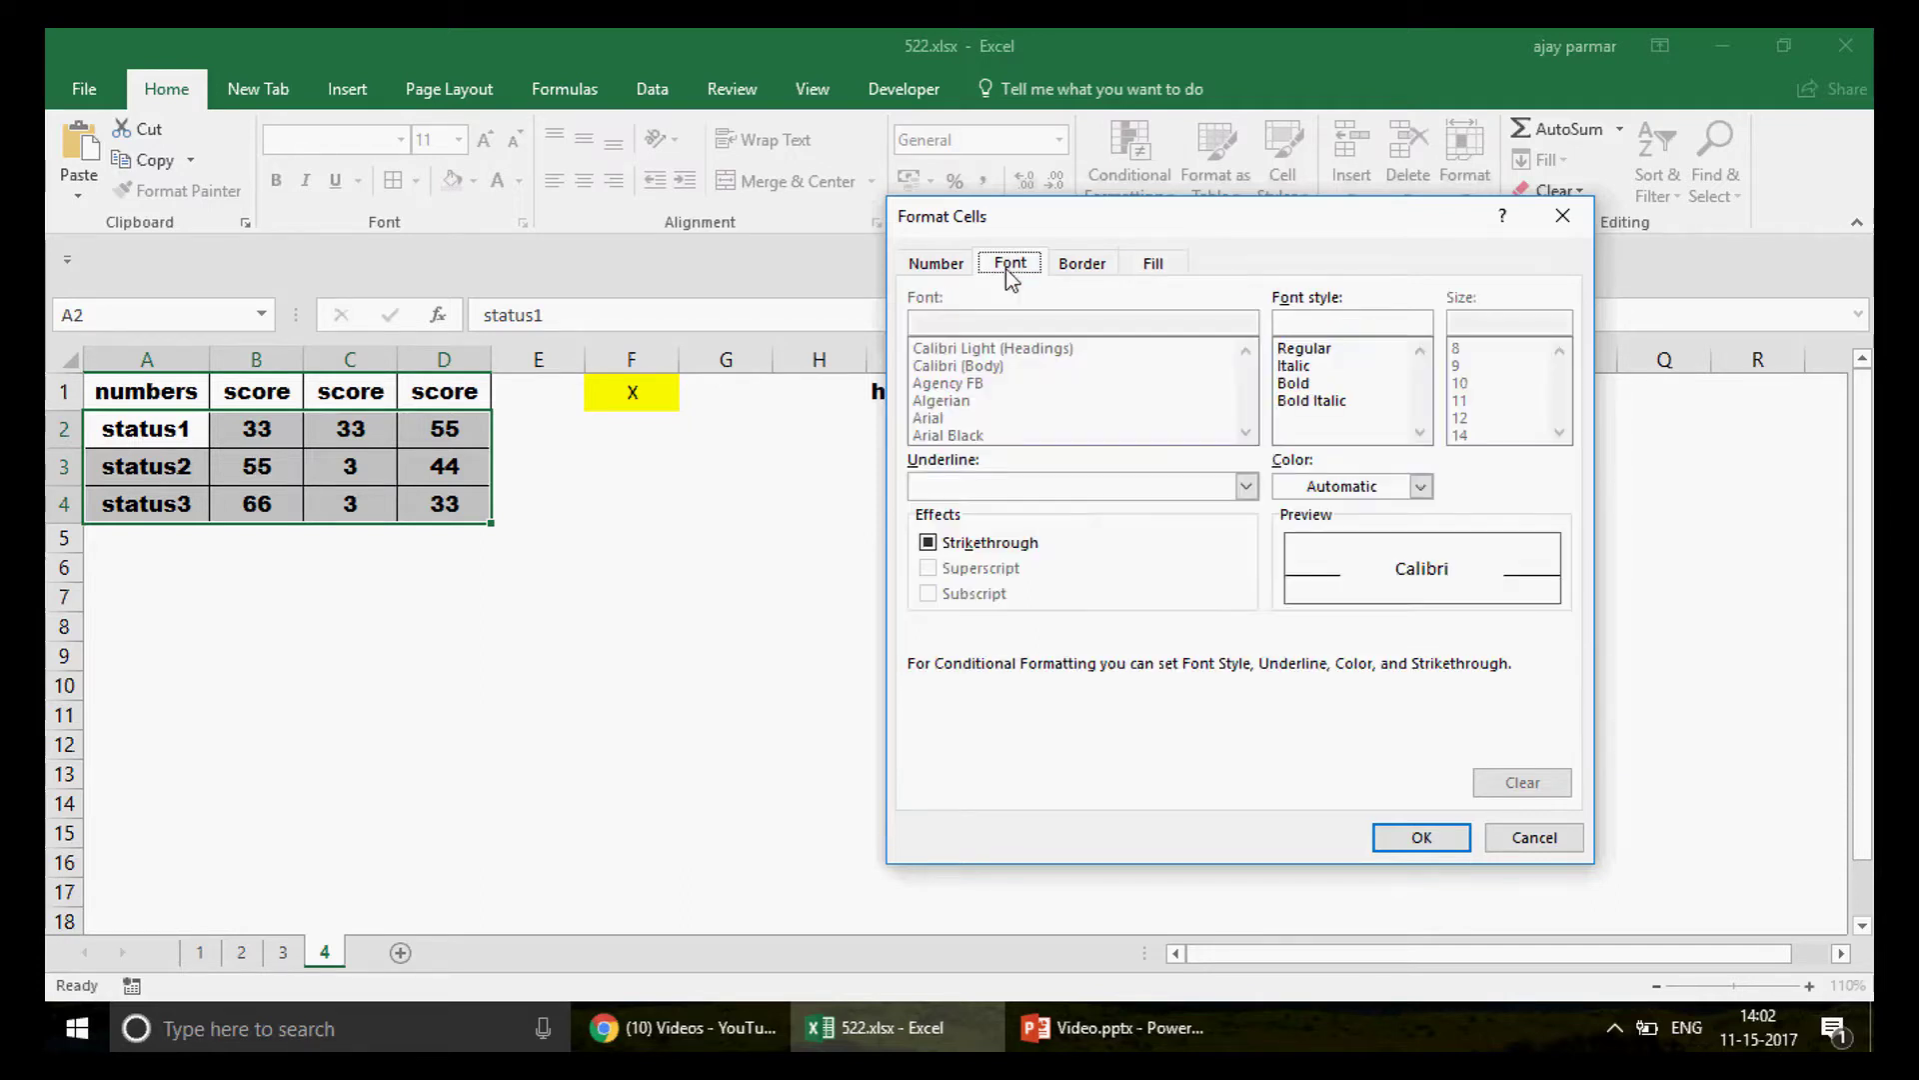
click(1421, 488)
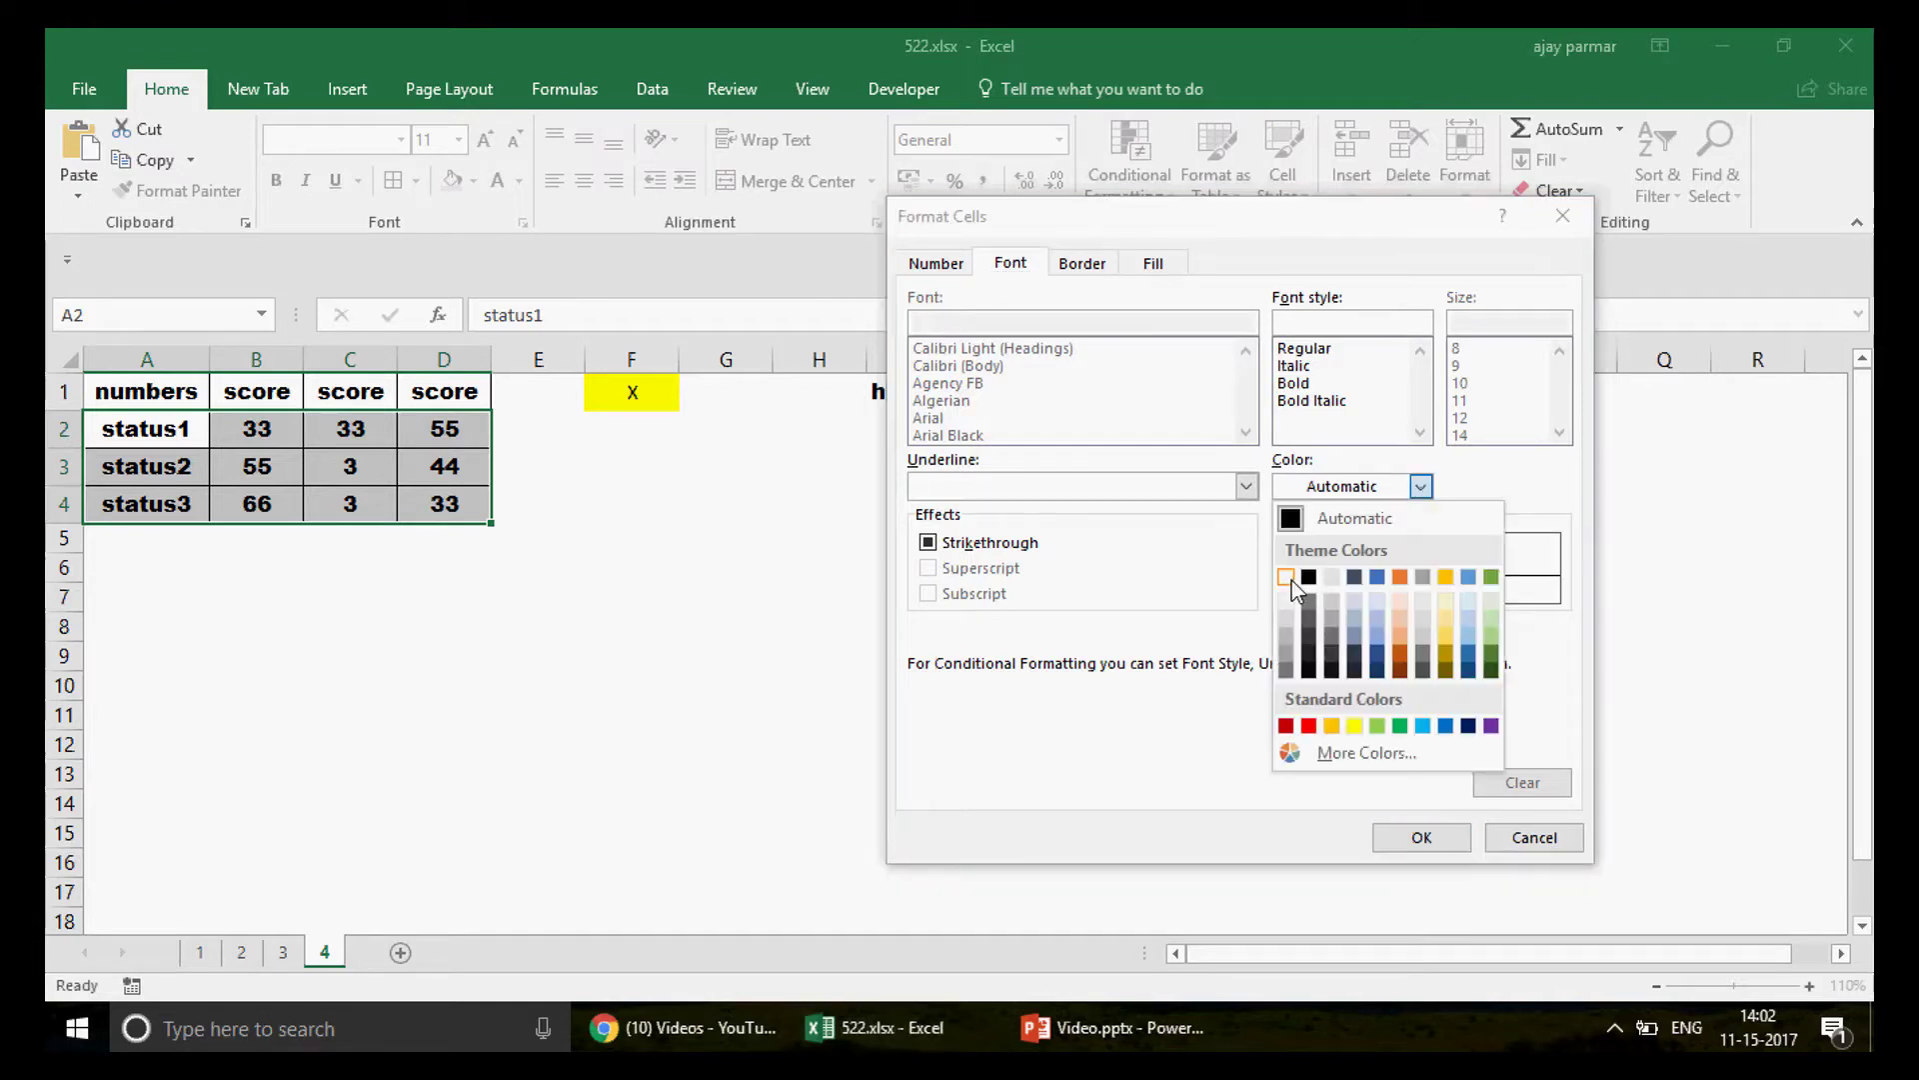
click(1287, 577)
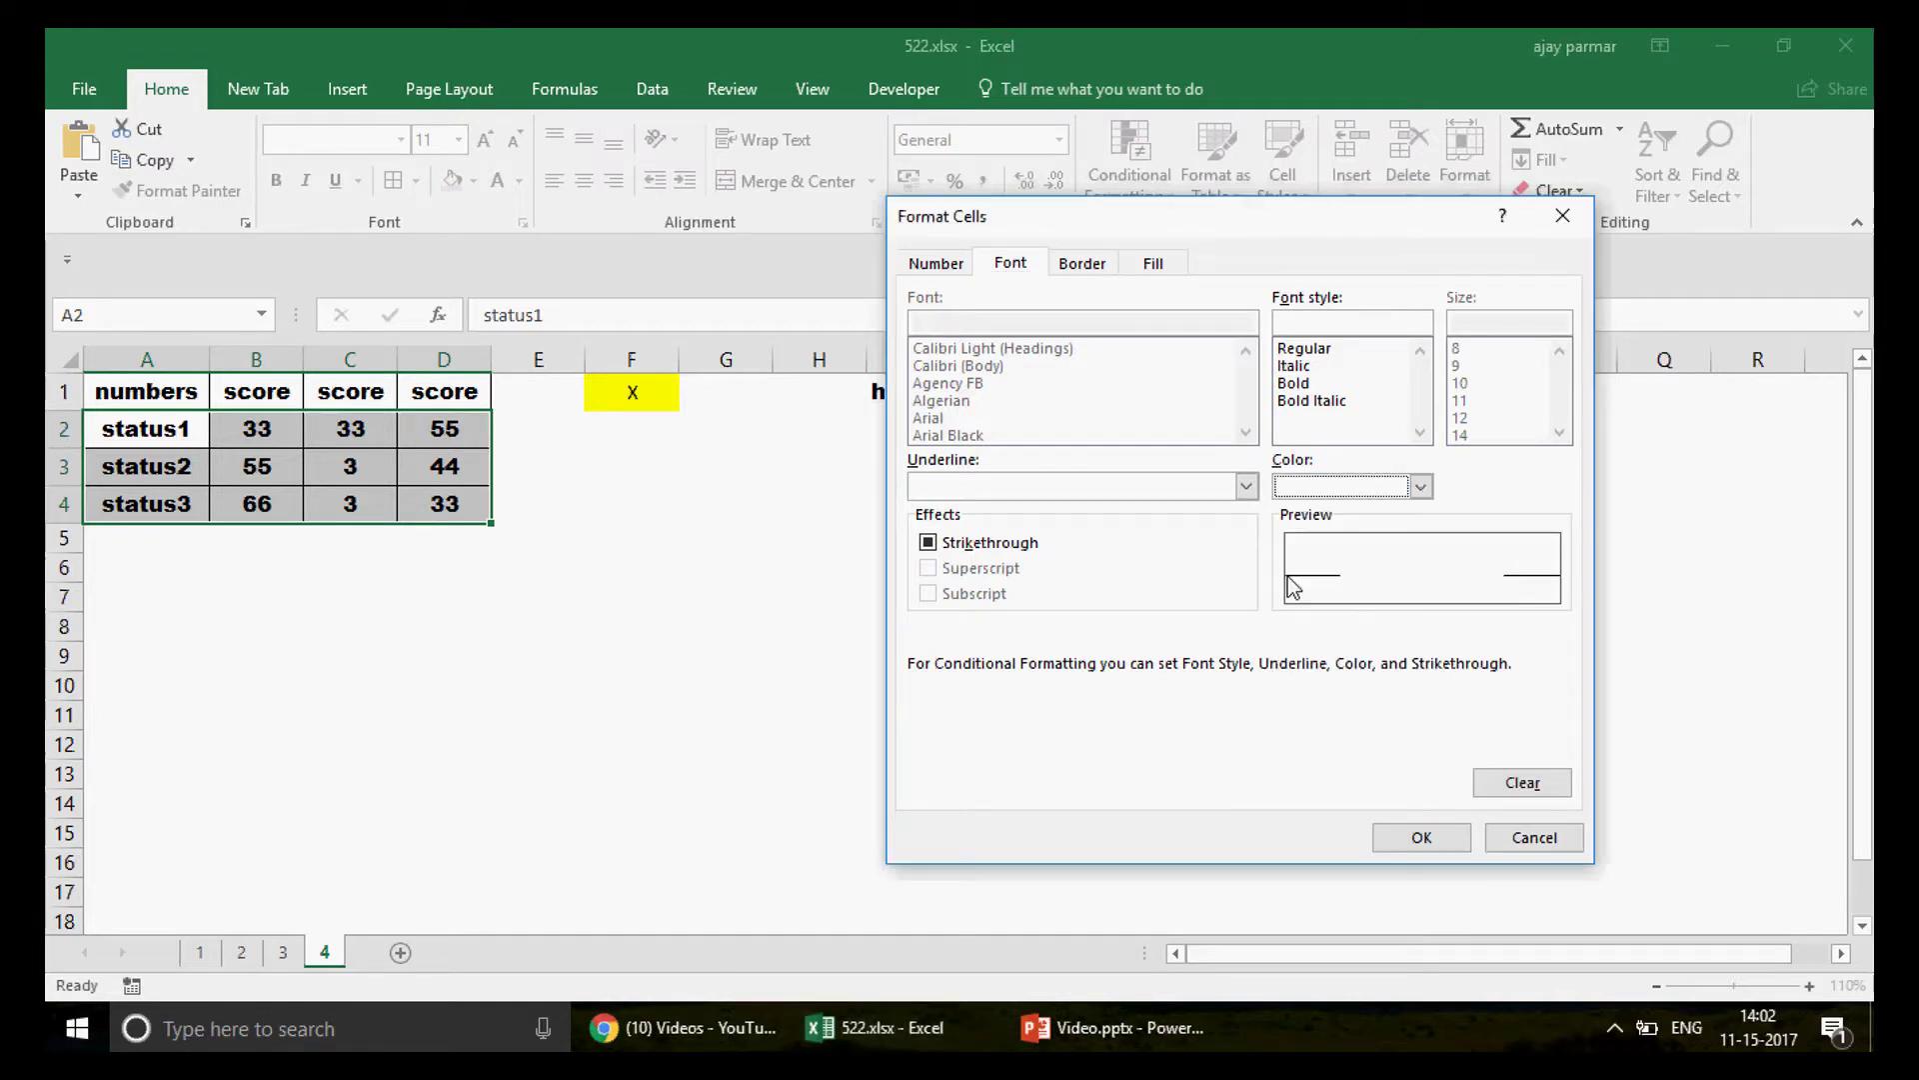
click(1420, 488)
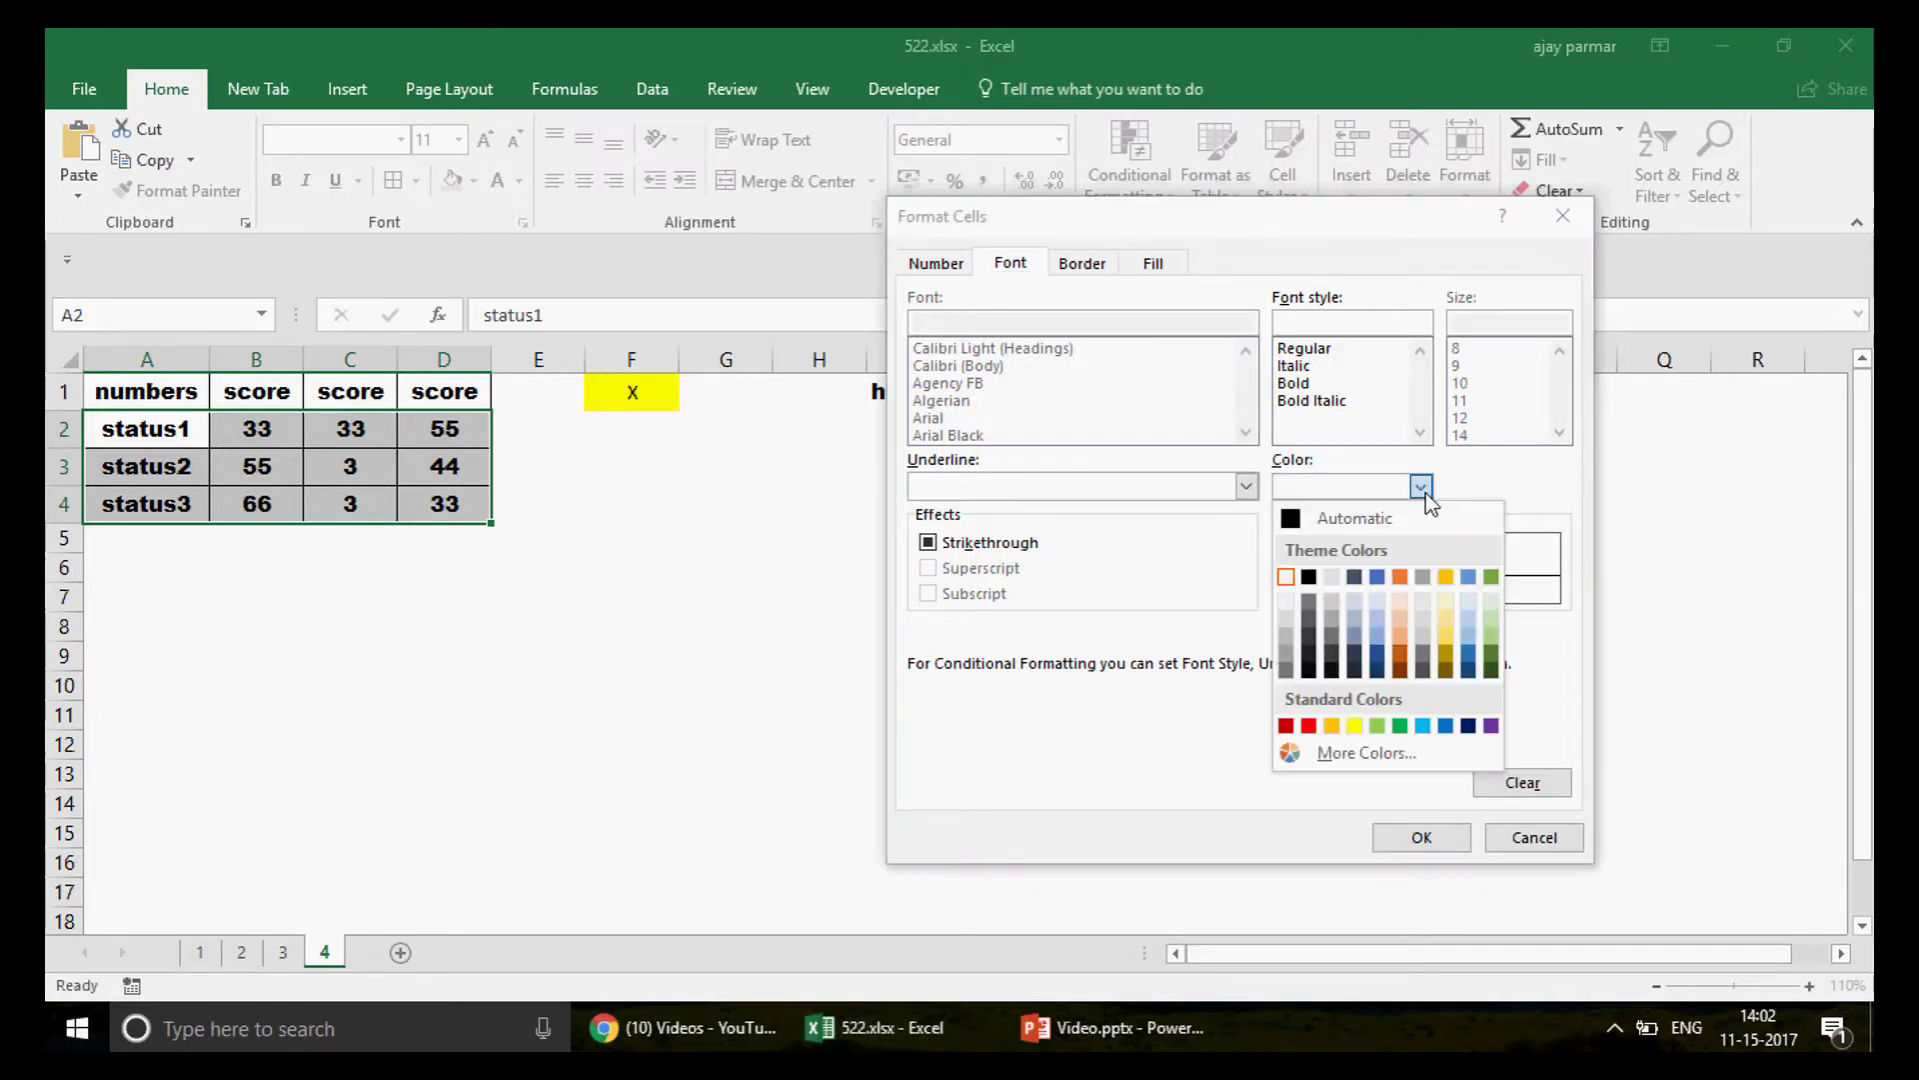
click(1287, 577)
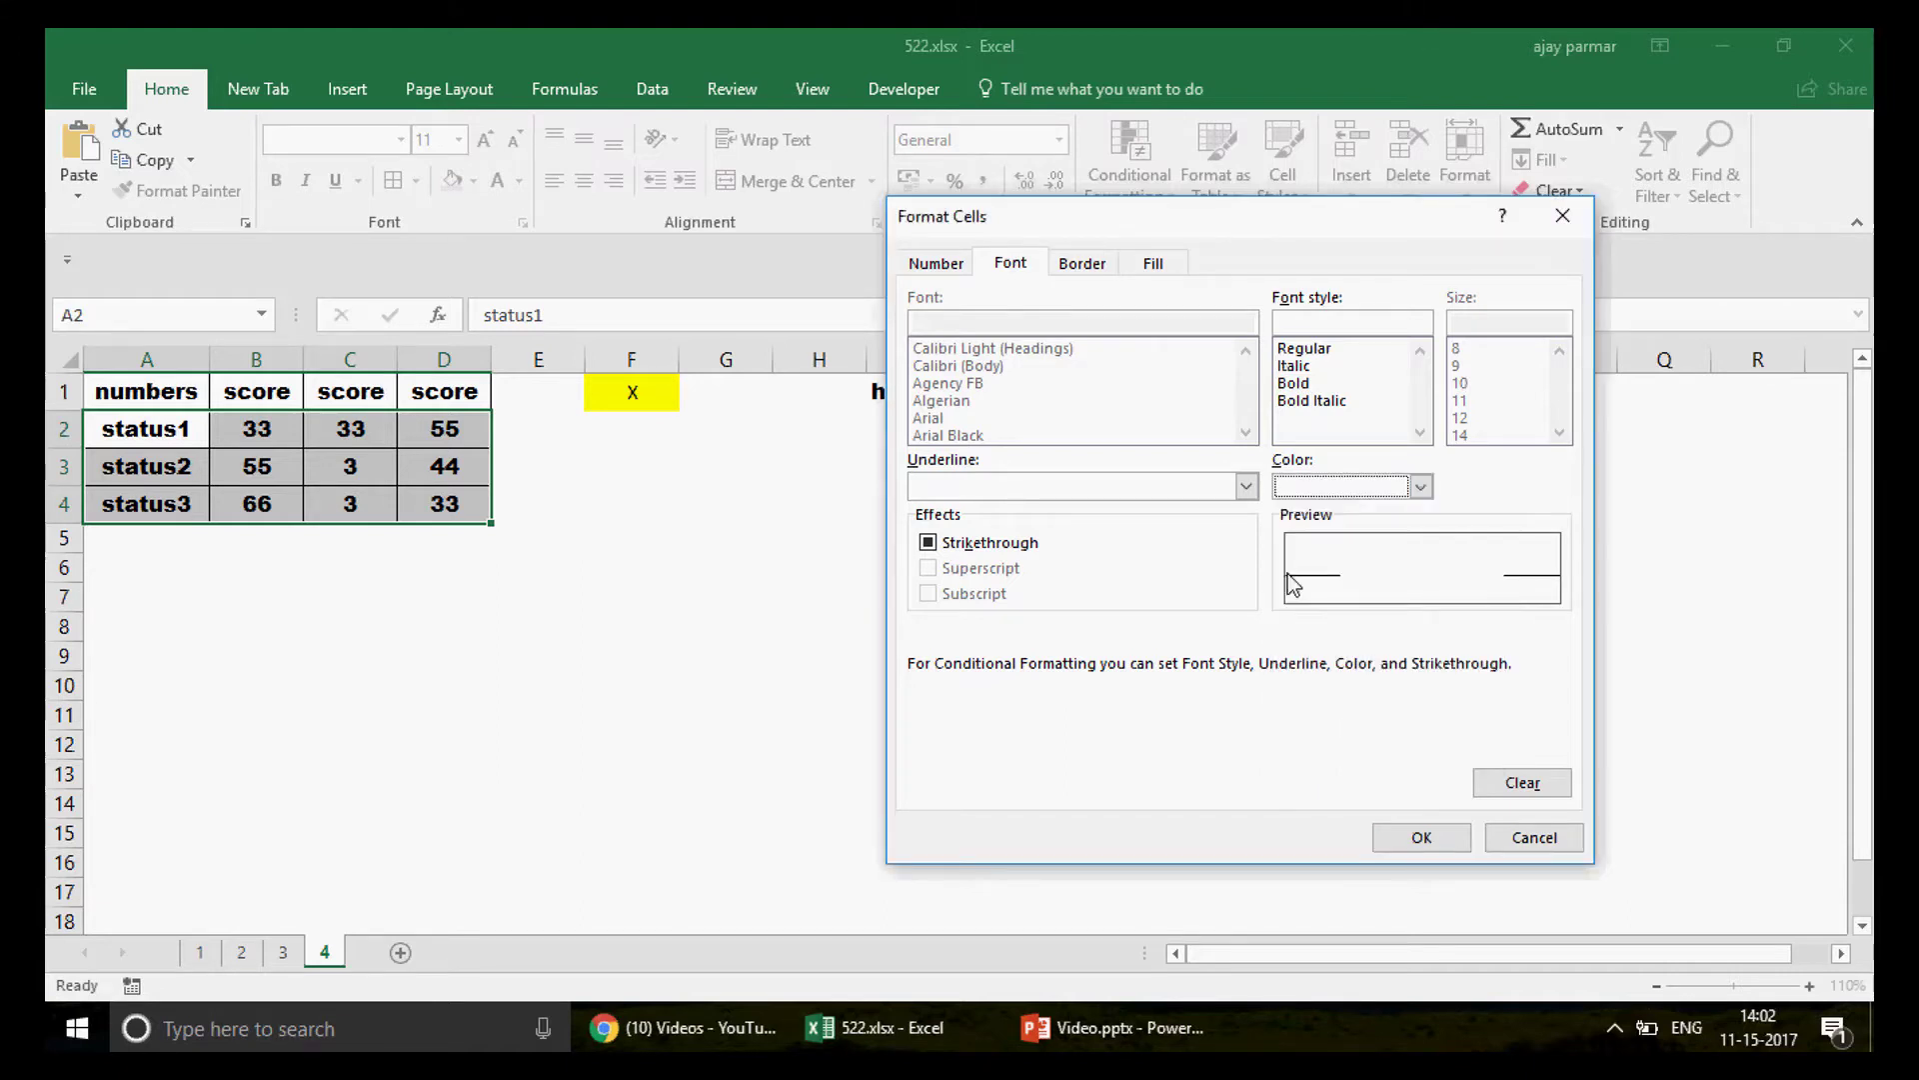
click(1434, 842)
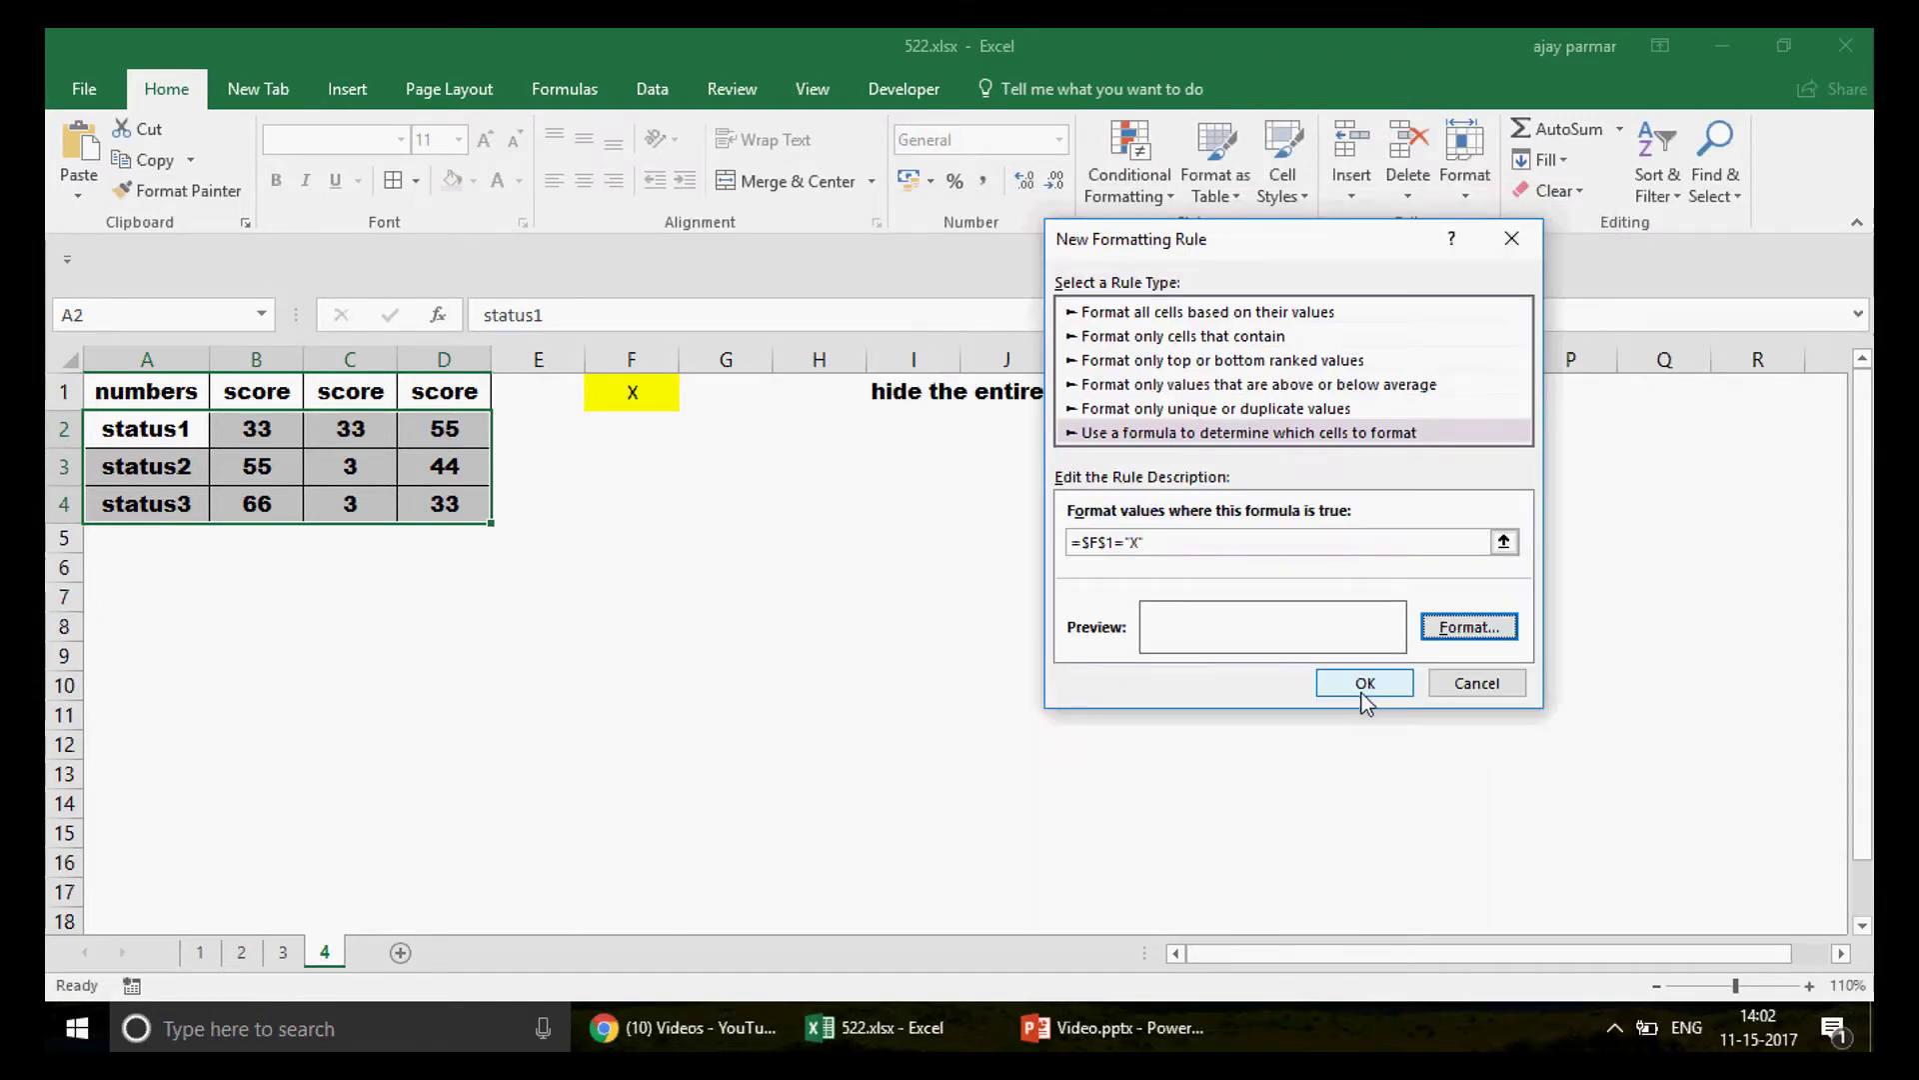
click(1362, 686)
click(1361, 692)
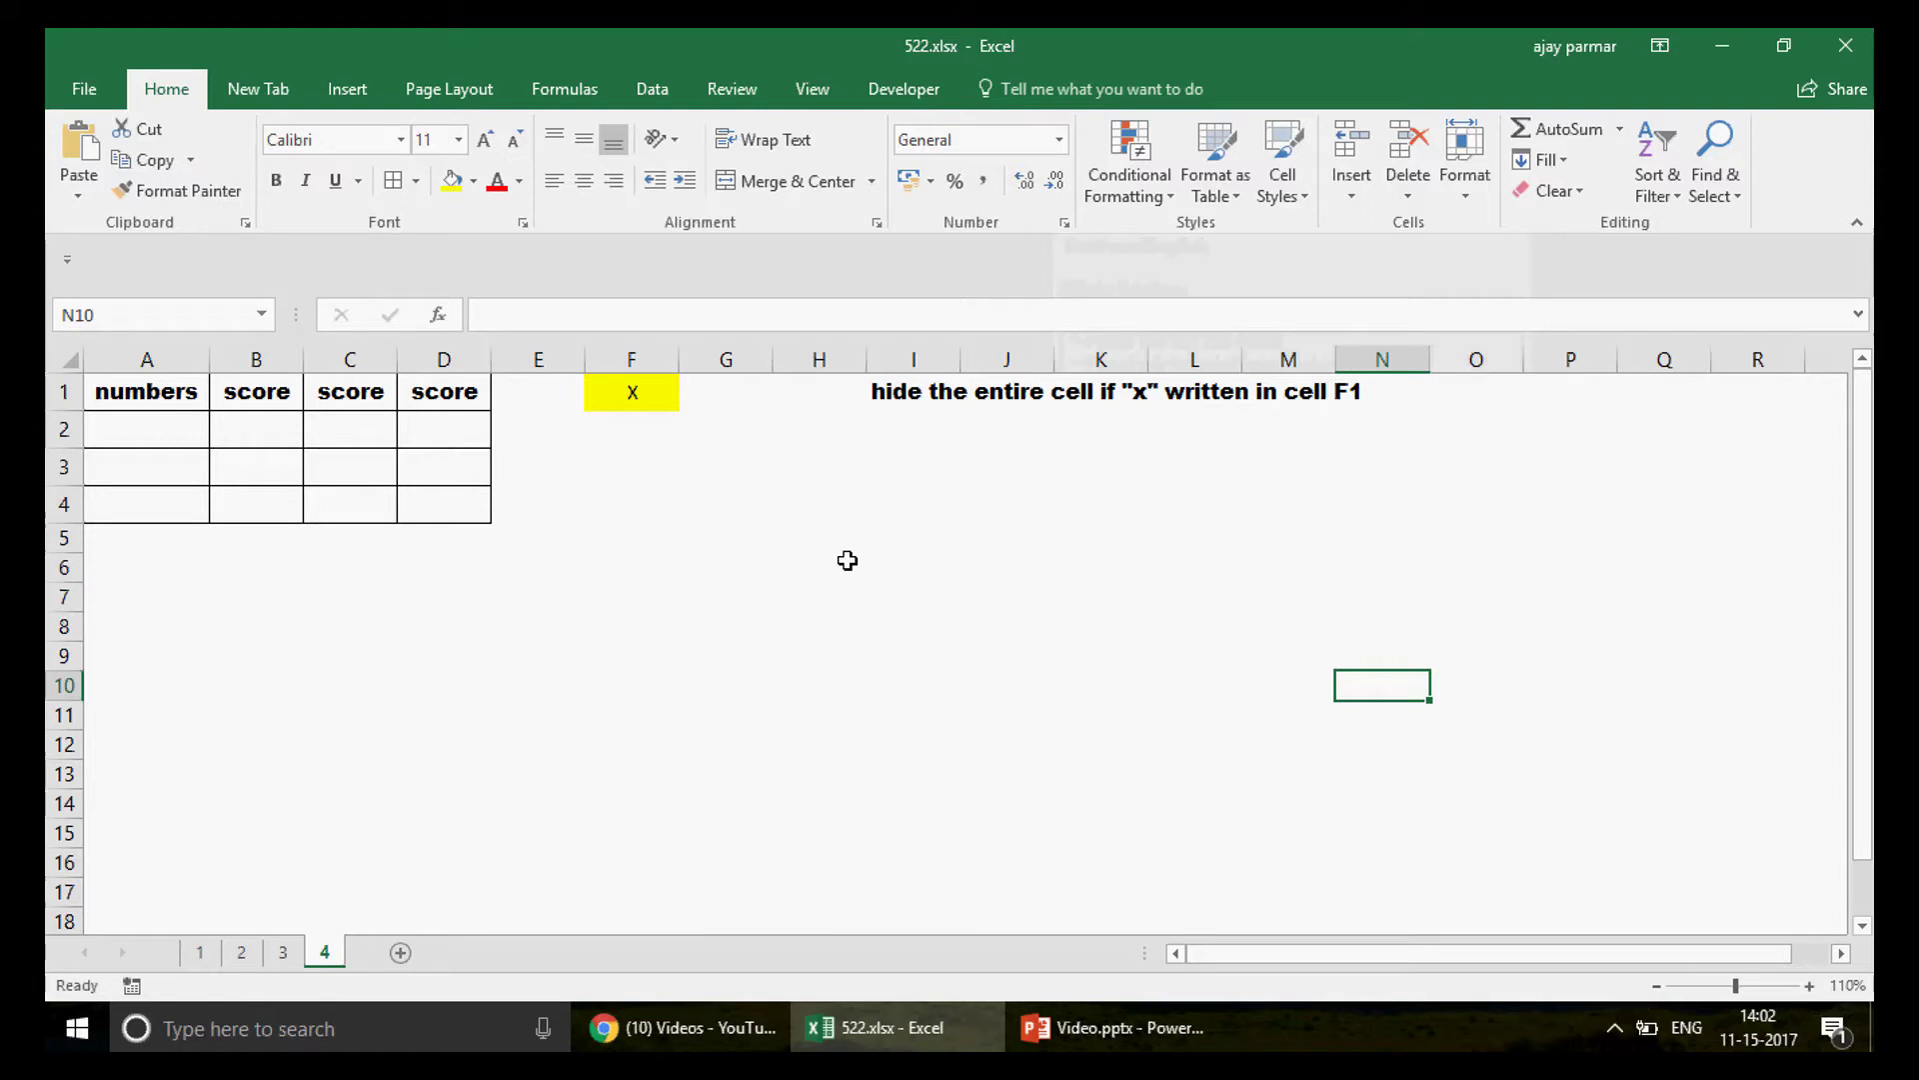
Step: Test the rule by clearing cell F1 and entering X in it again
click(650, 404)
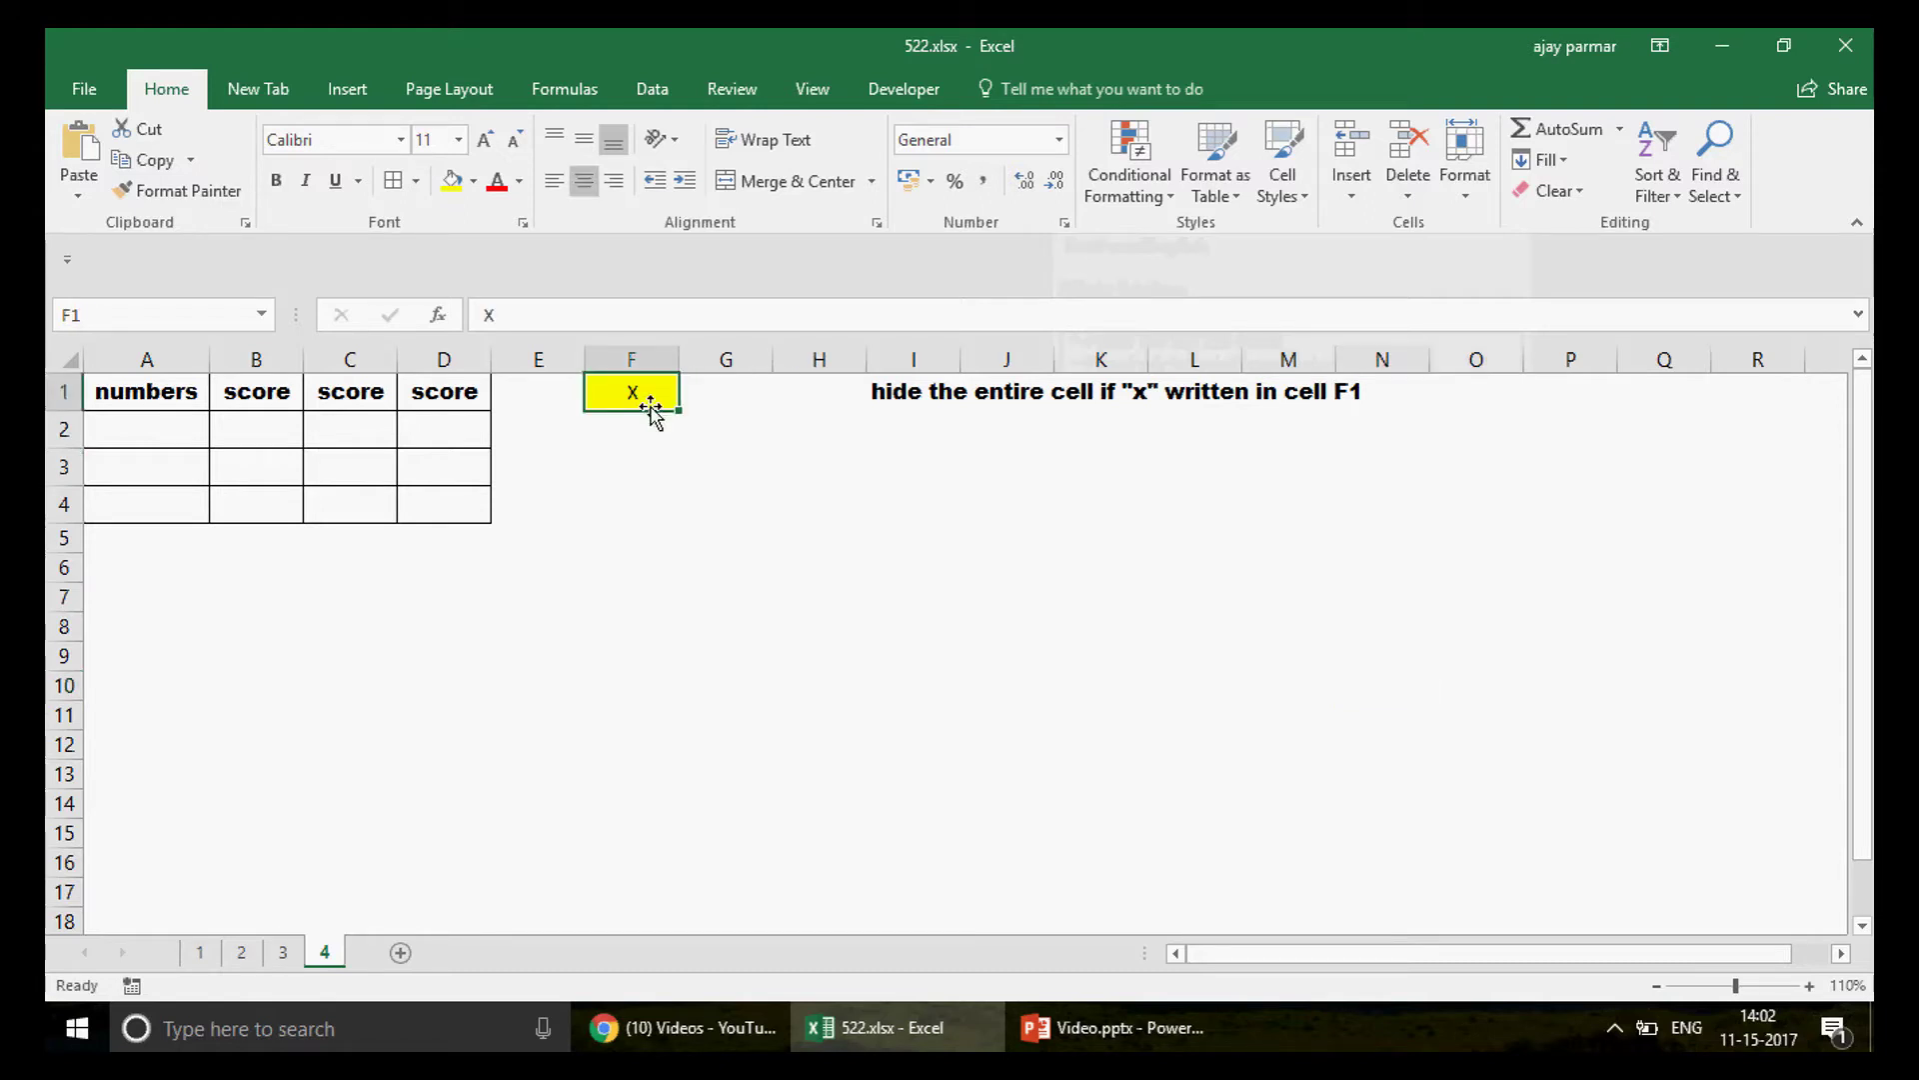
key(Delete)
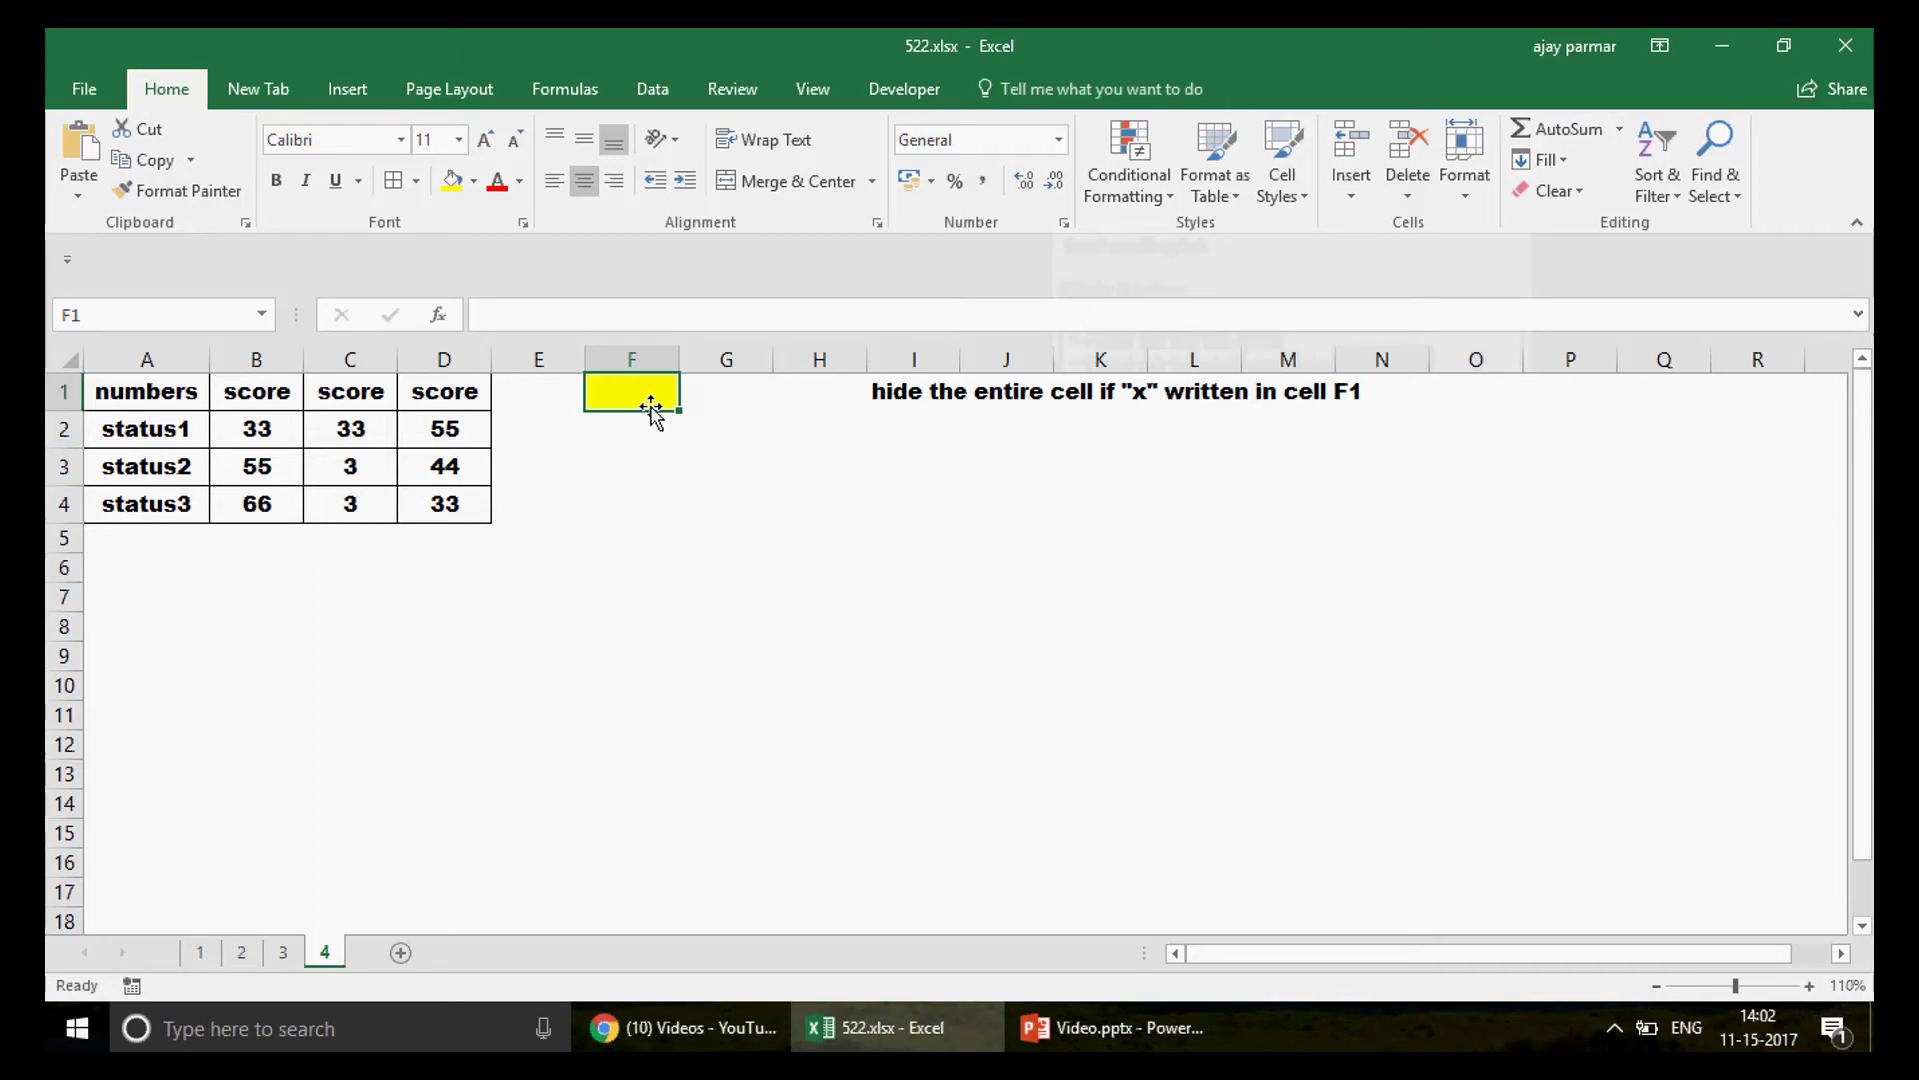
text(x)
key(Return)
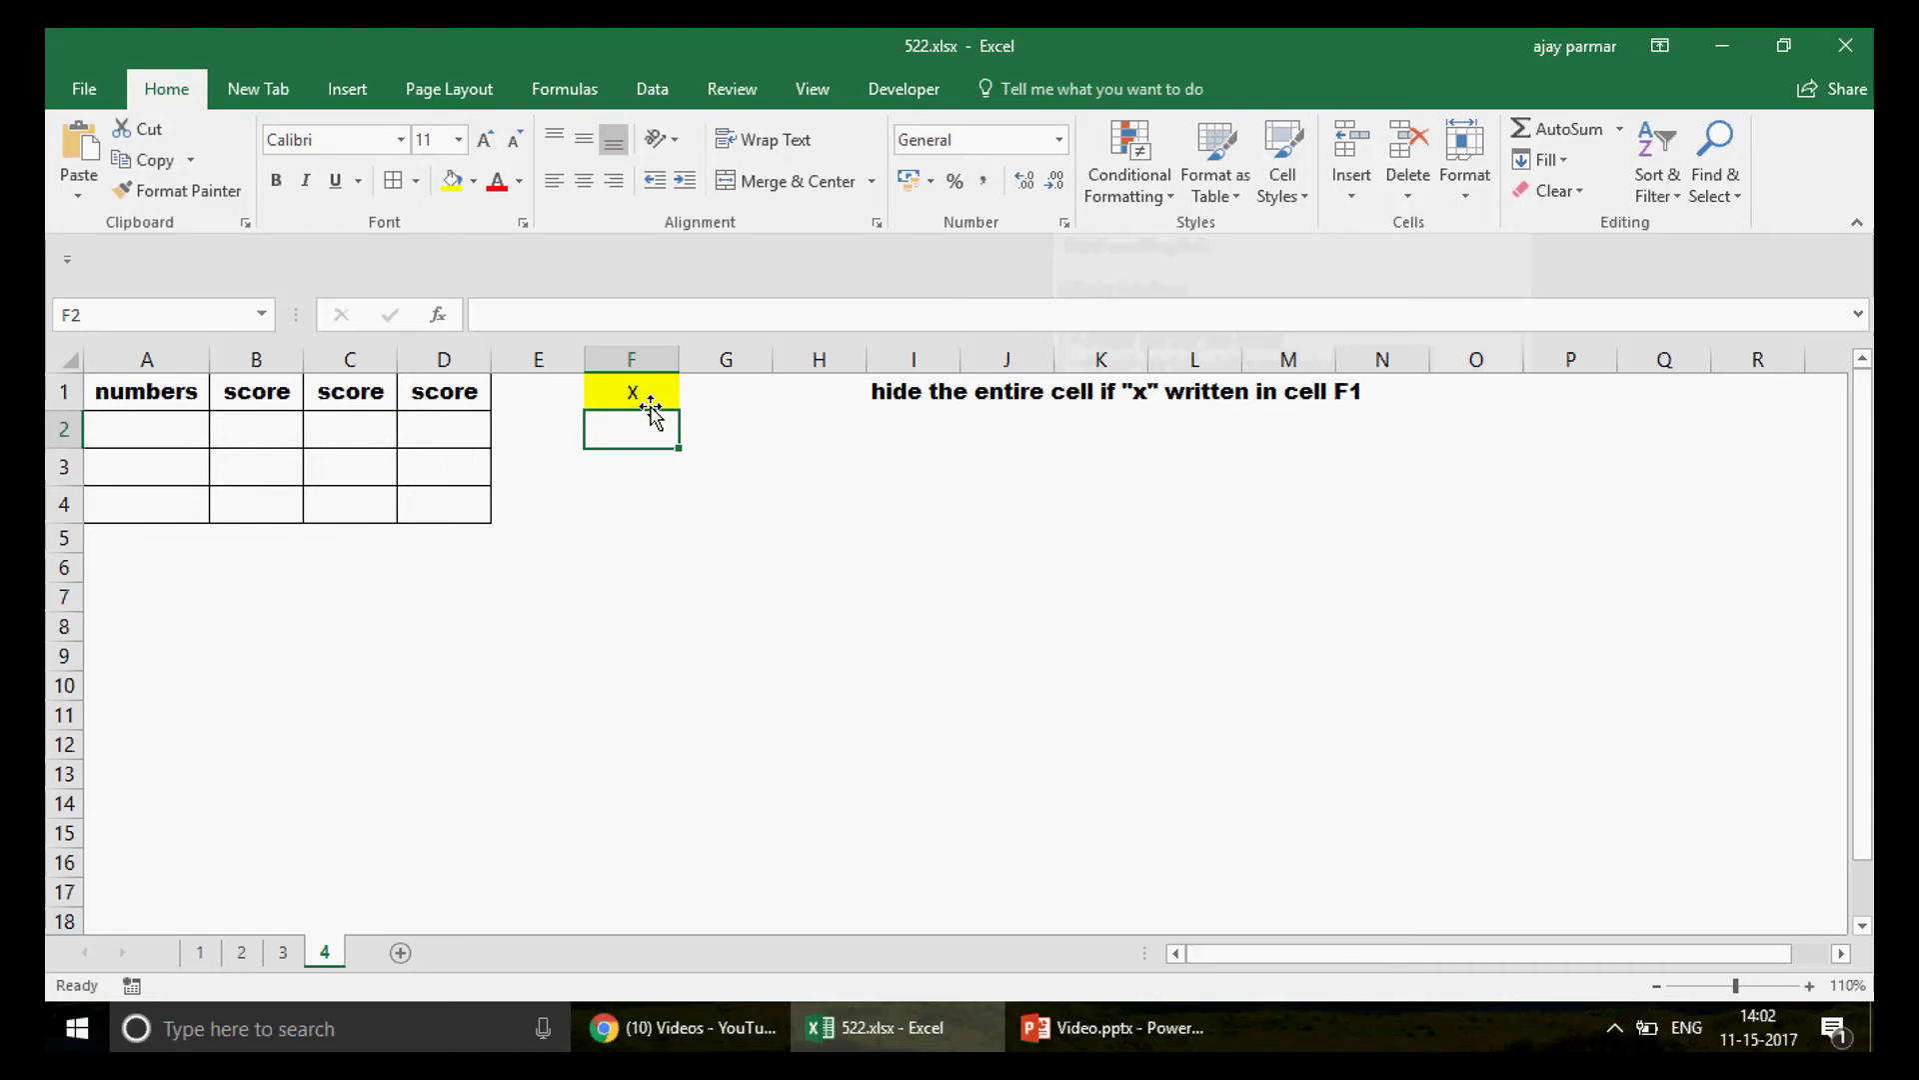
Step: Apply horizontal center alignment to cell F1
key(alt)
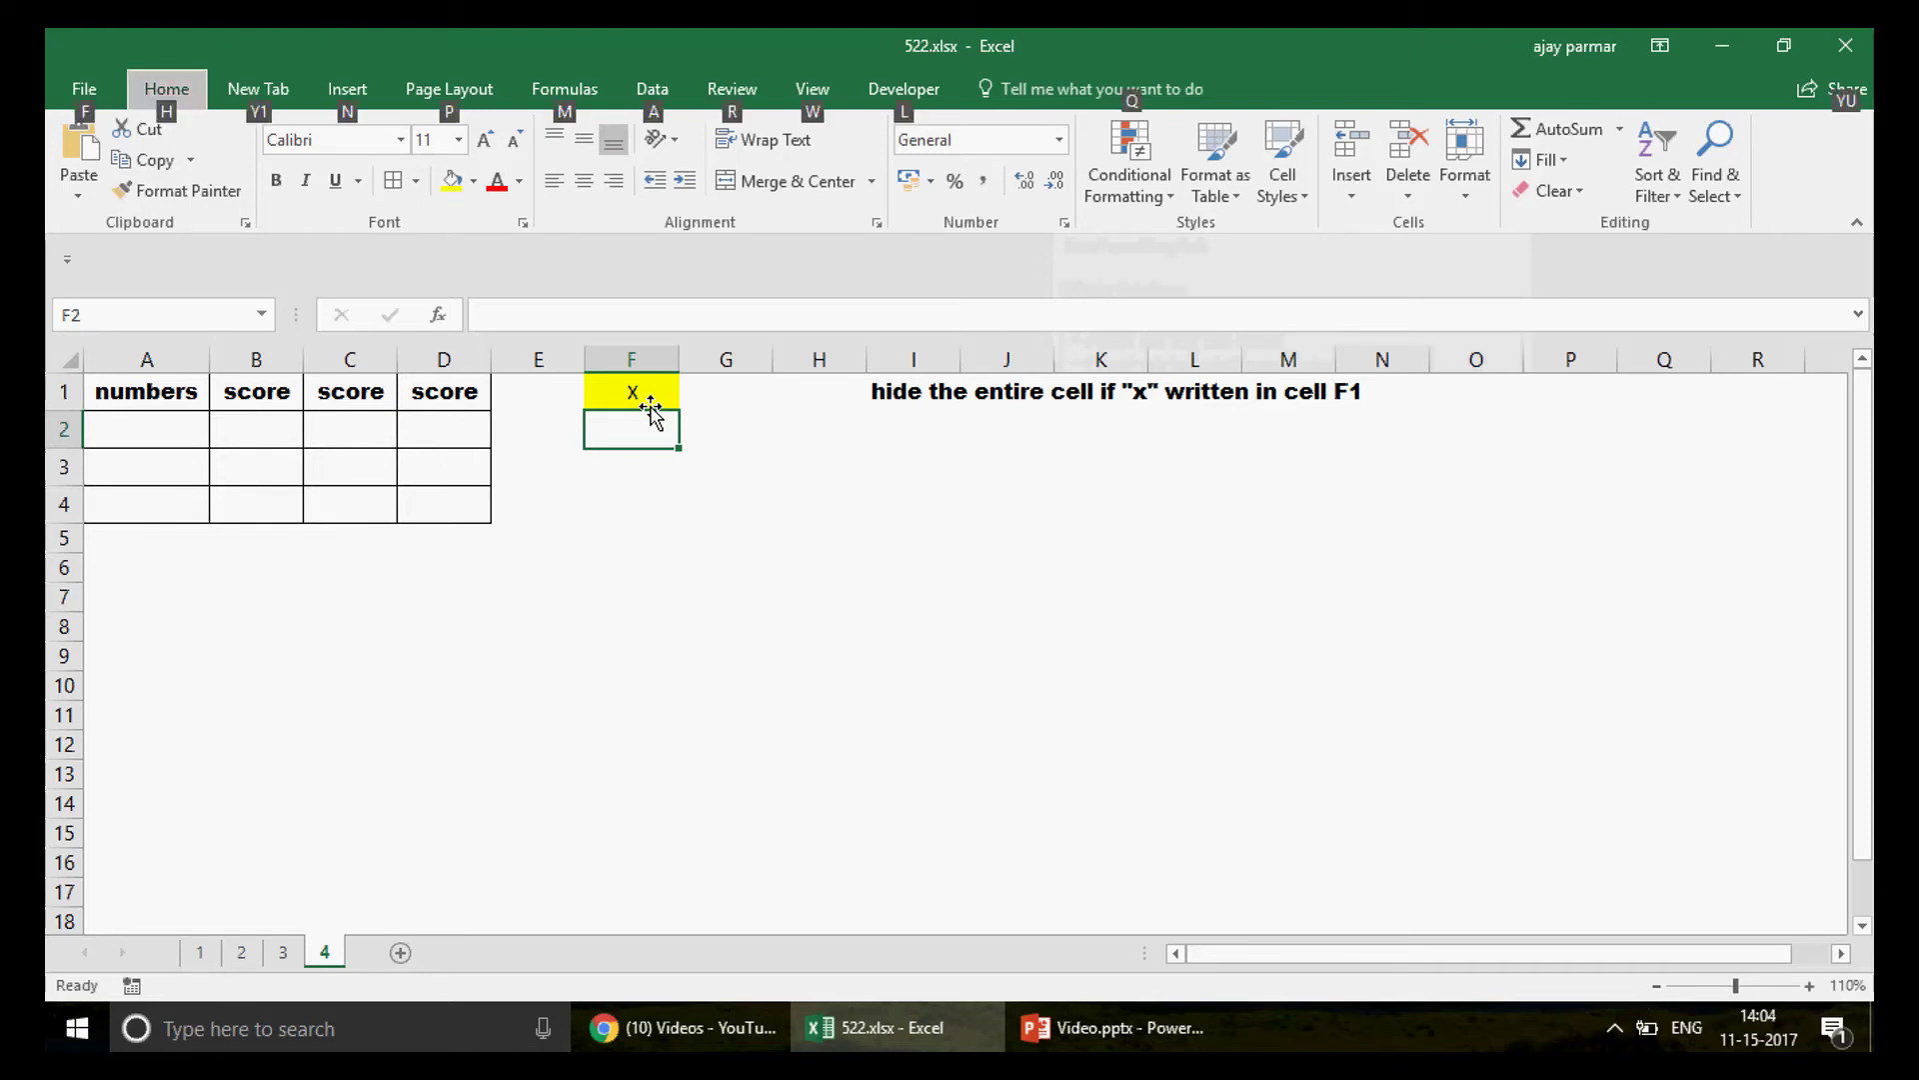
click(628, 393)
key(alt+h)
key(a)
key(c)
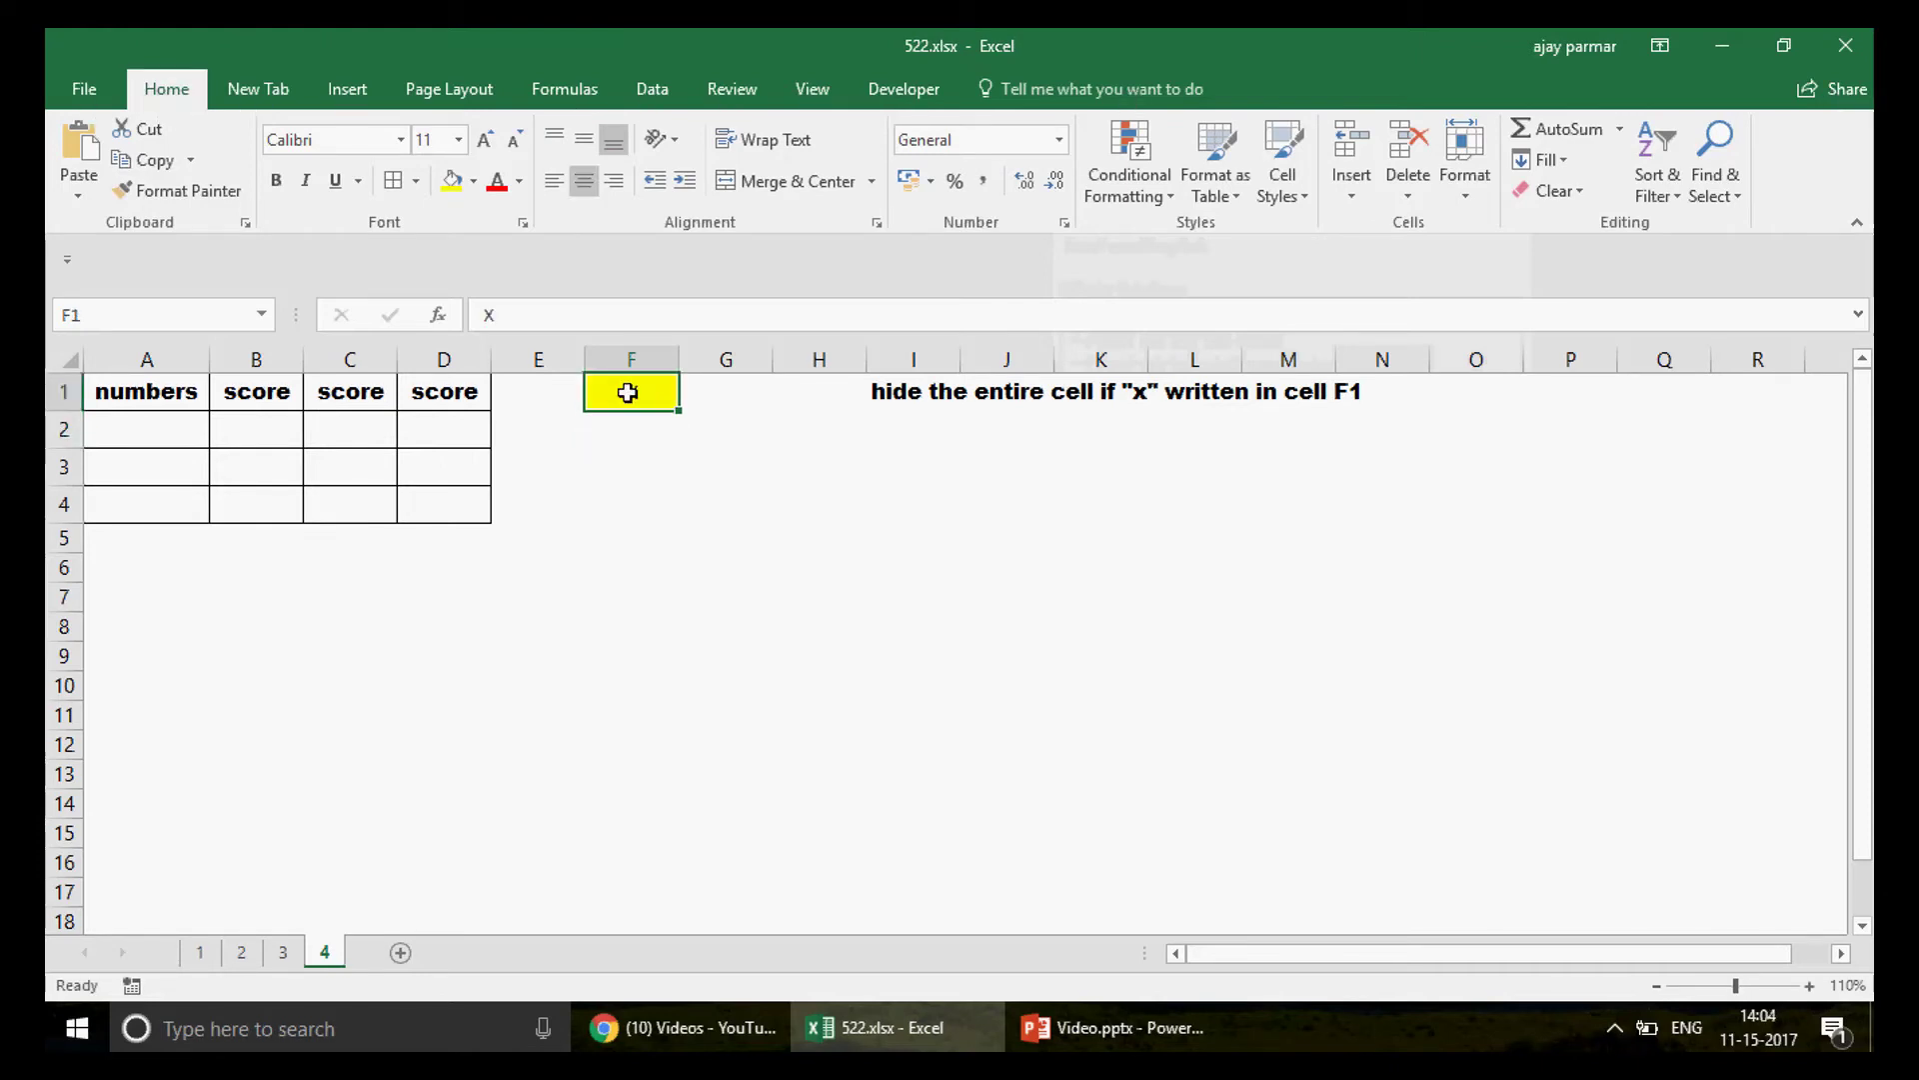